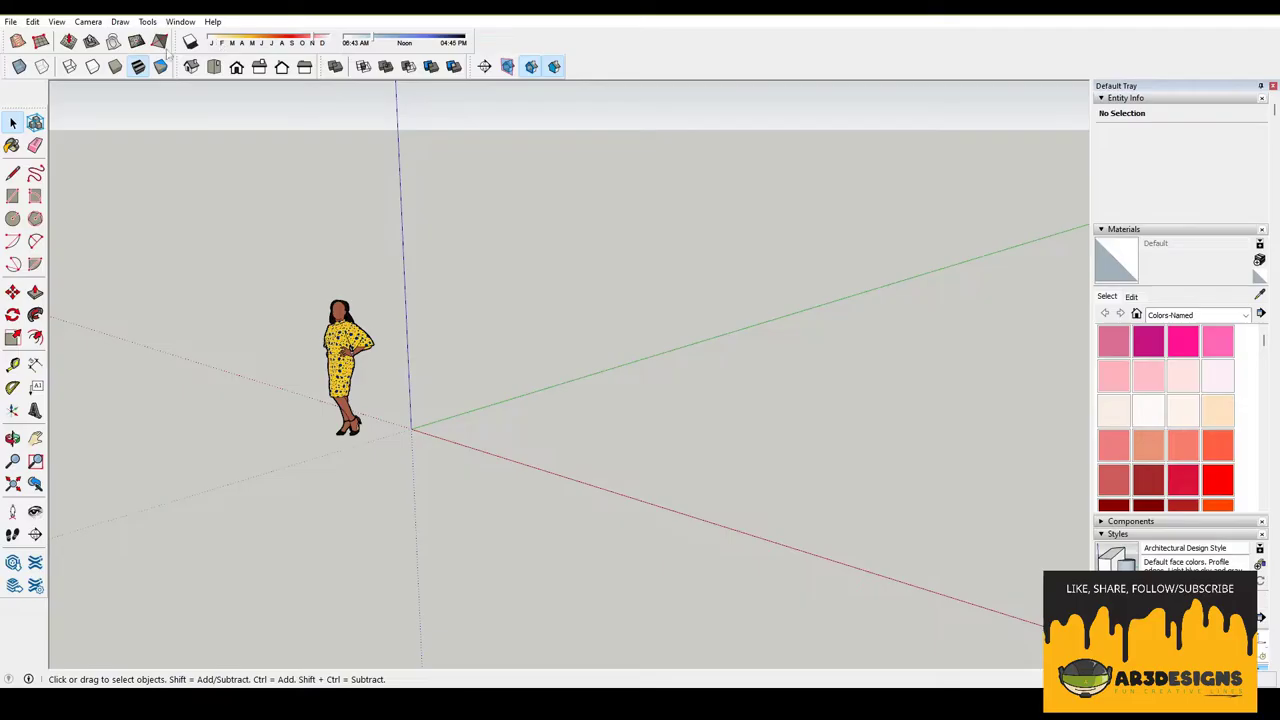
- Start a new Match Photo using the WhatsApp room image from the AR3Designs 2022 project folder
click(88, 21)
click(130, 134)
click(487, 466)
double_click(574, 297)
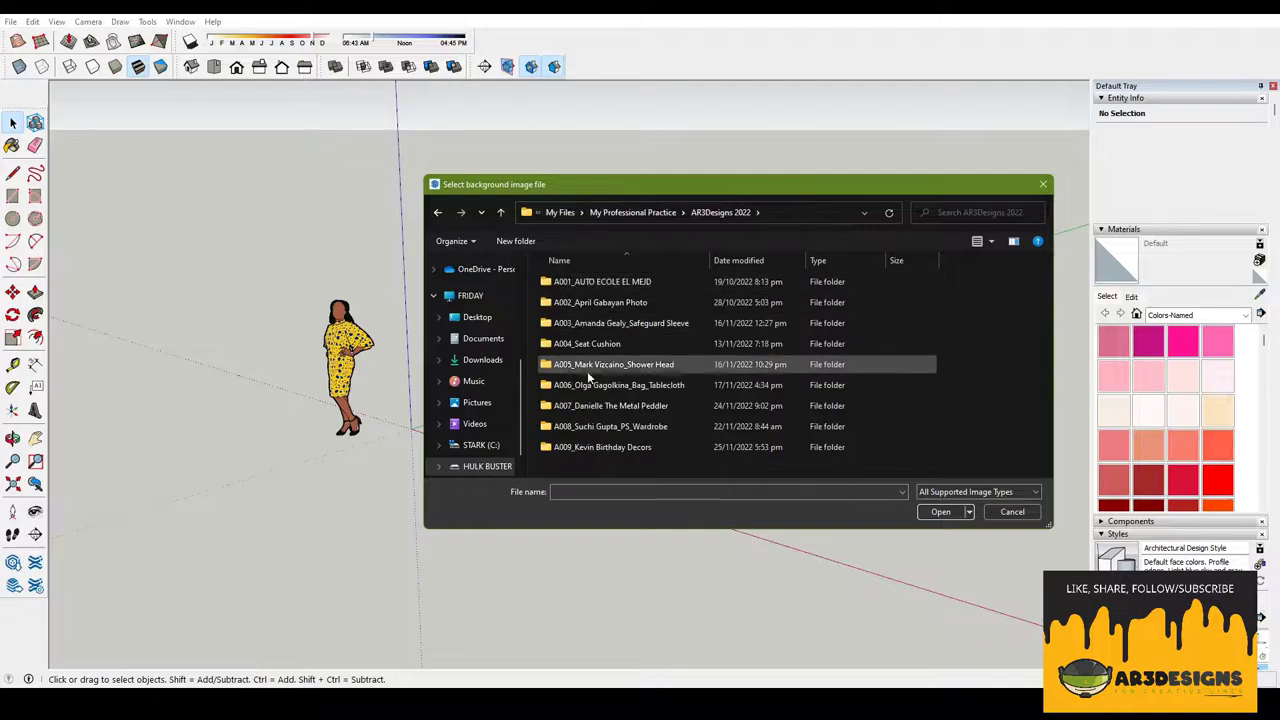
double_click(590, 366)
double_click(575, 288)
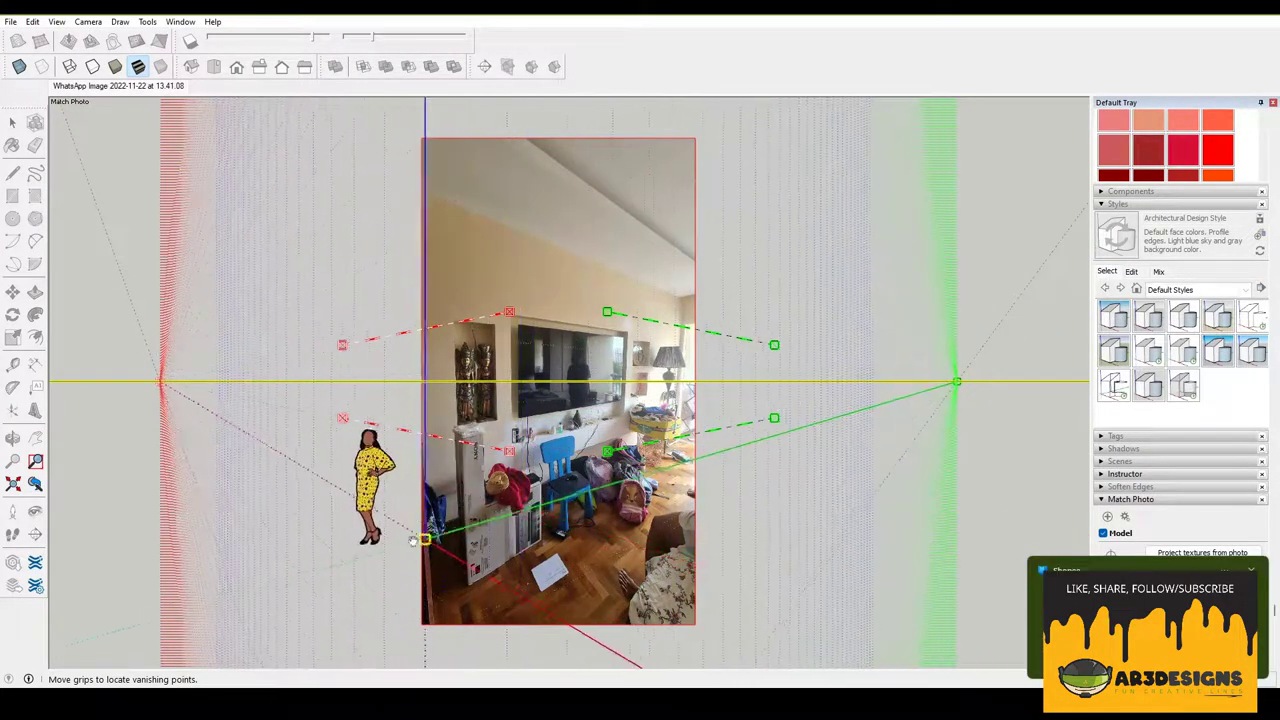
- Place the axis origin on the floor near the yellow box in the photo
drag(427, 428, 650, 443)
scroll(650, 443, up, 4)
drag(583, 476, 644, 375)
scroll(644, 375, down, 3)
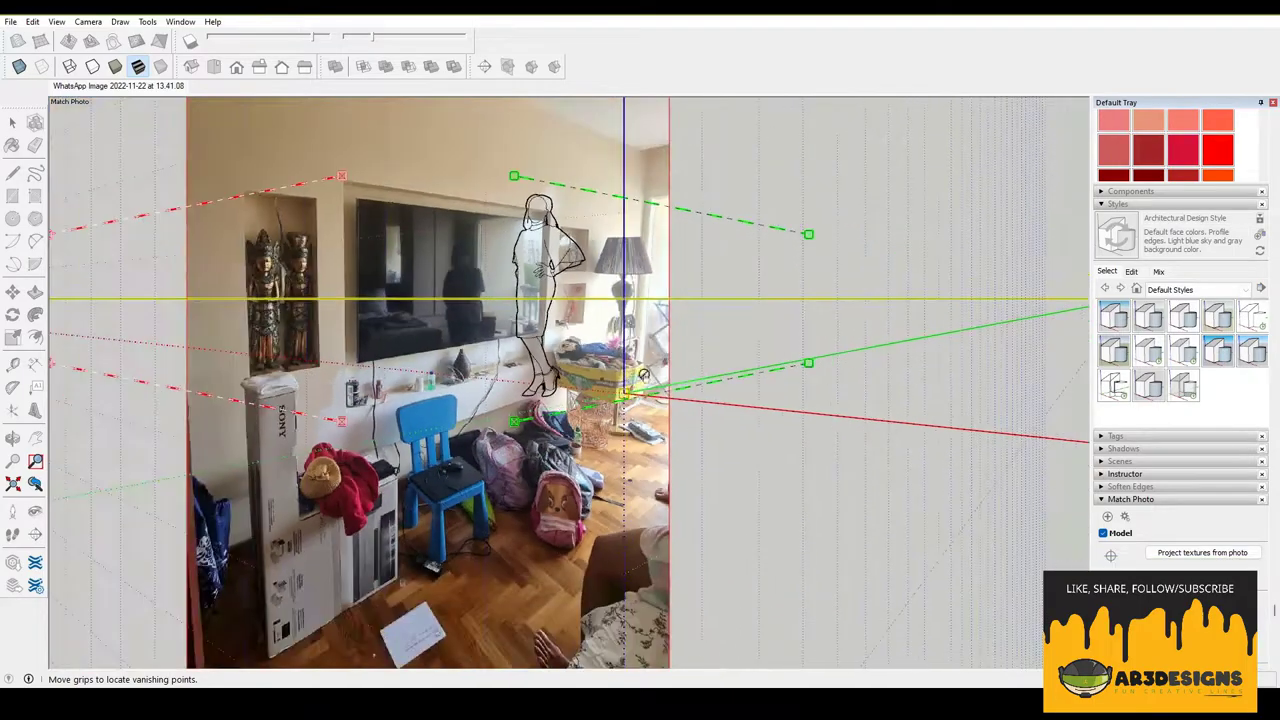
- Align the green and red perspective lines with the wall base and room edges
drag(493, 437, 527, 399)
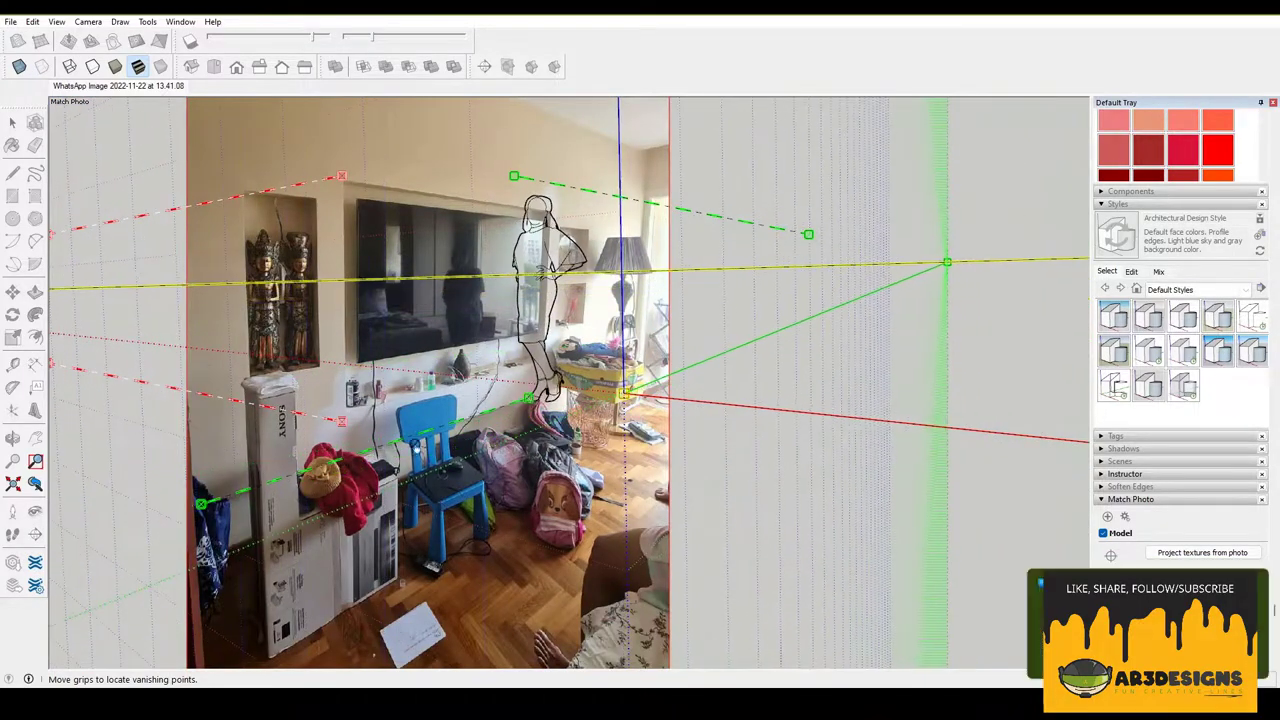
scroll(698, 392, down, 1)
scroll(698, 392, down, 2)
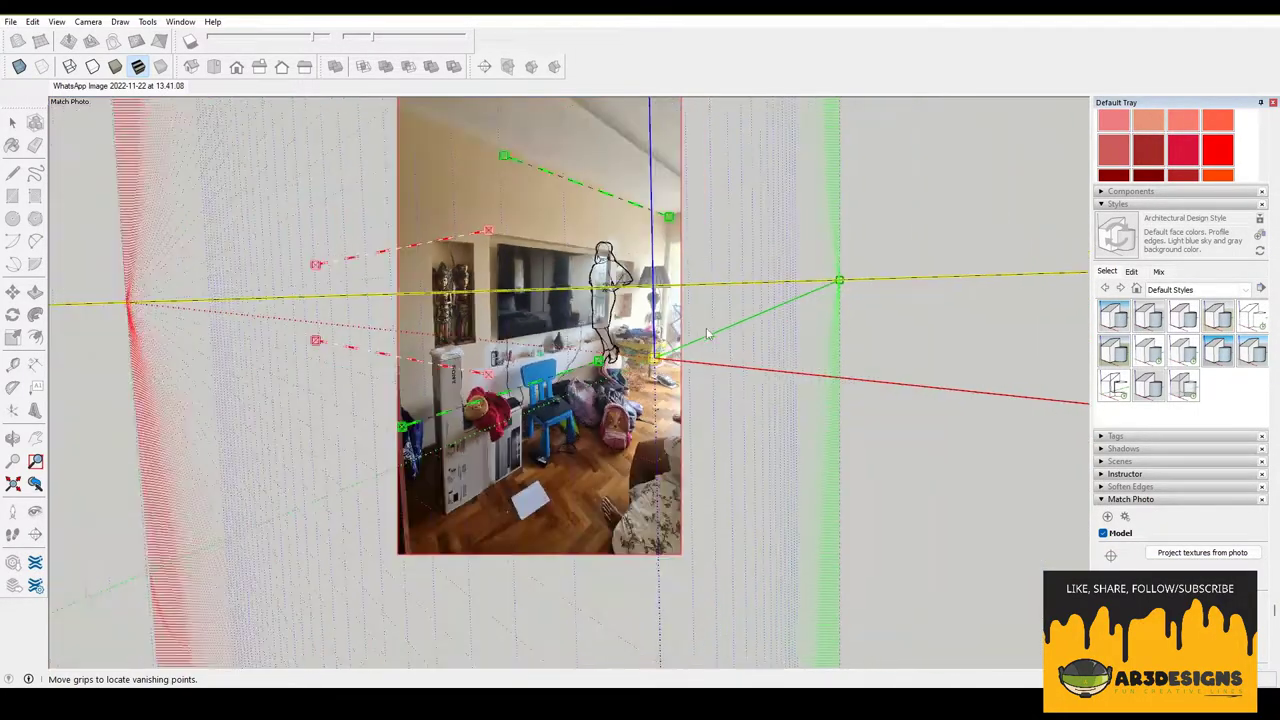
scroll(760, 300, up, 1)
scroll(800, 300, down, 1)
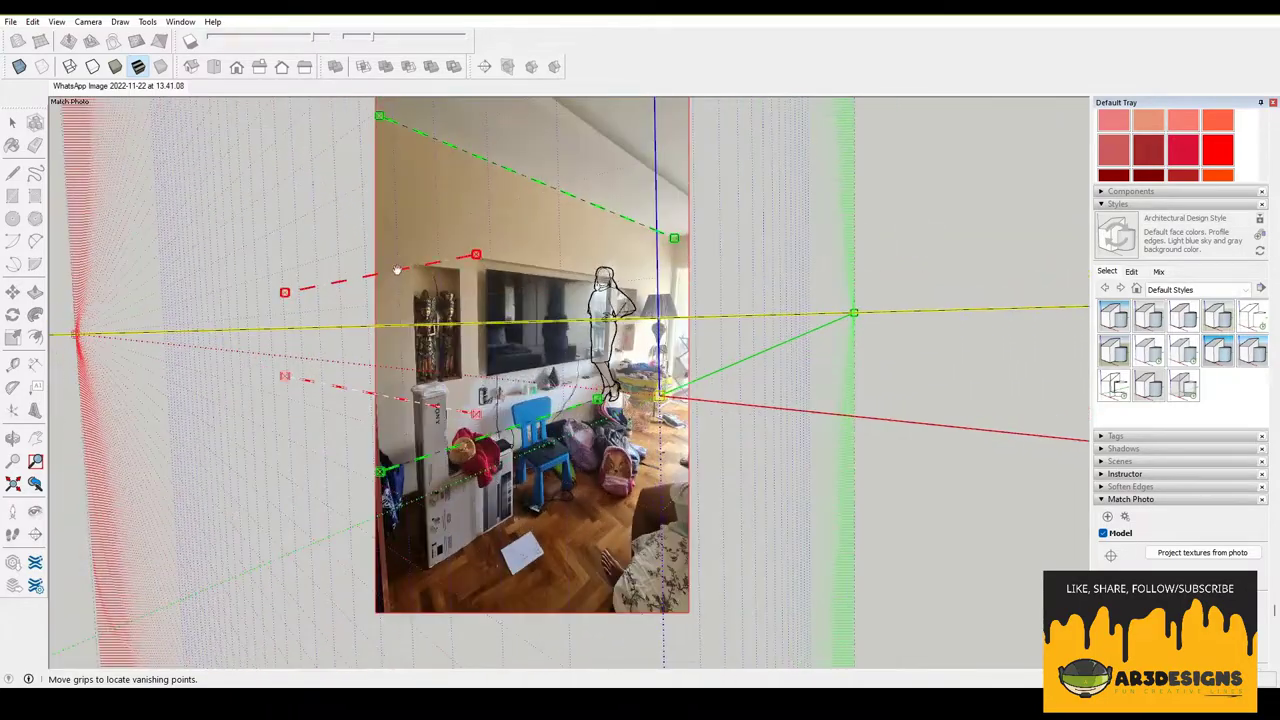
scroll(776, 240, up, 1)
drag(776, 240, 826, 199)
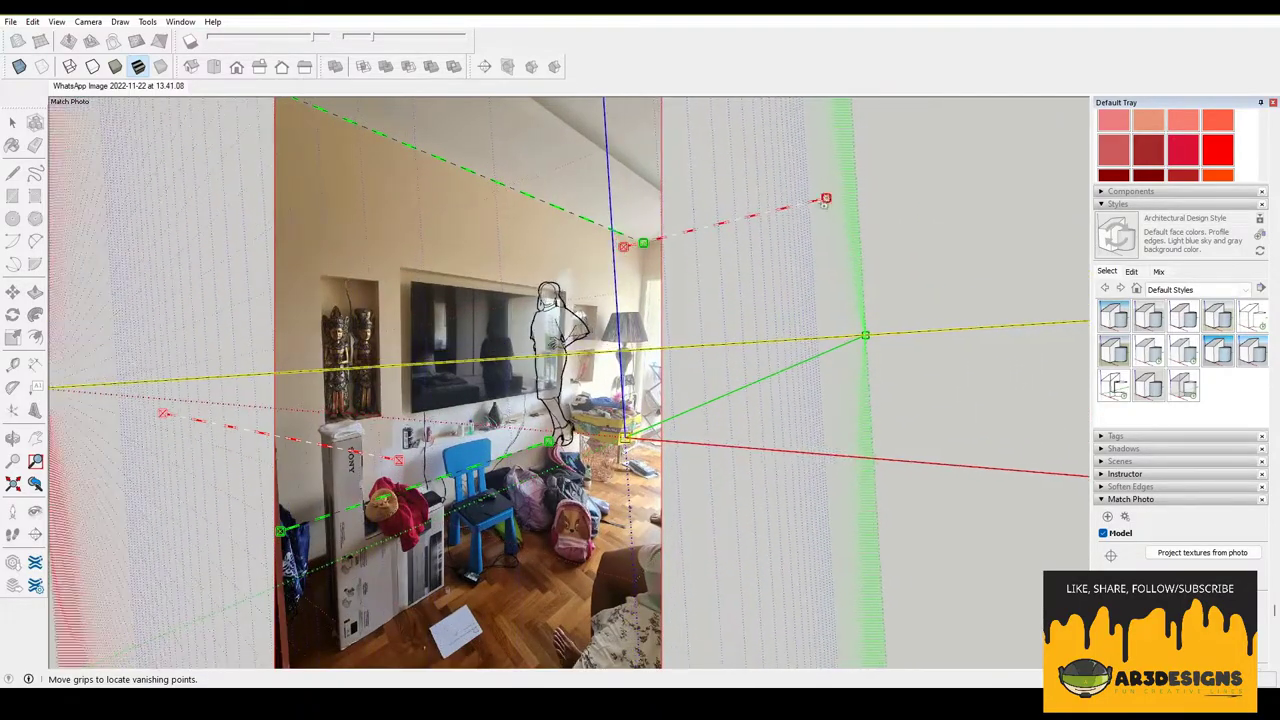
drag(865, 244, 883, 250)
- Finish the photo match, draw a trial rectangle, then select and delete it
key(Return)
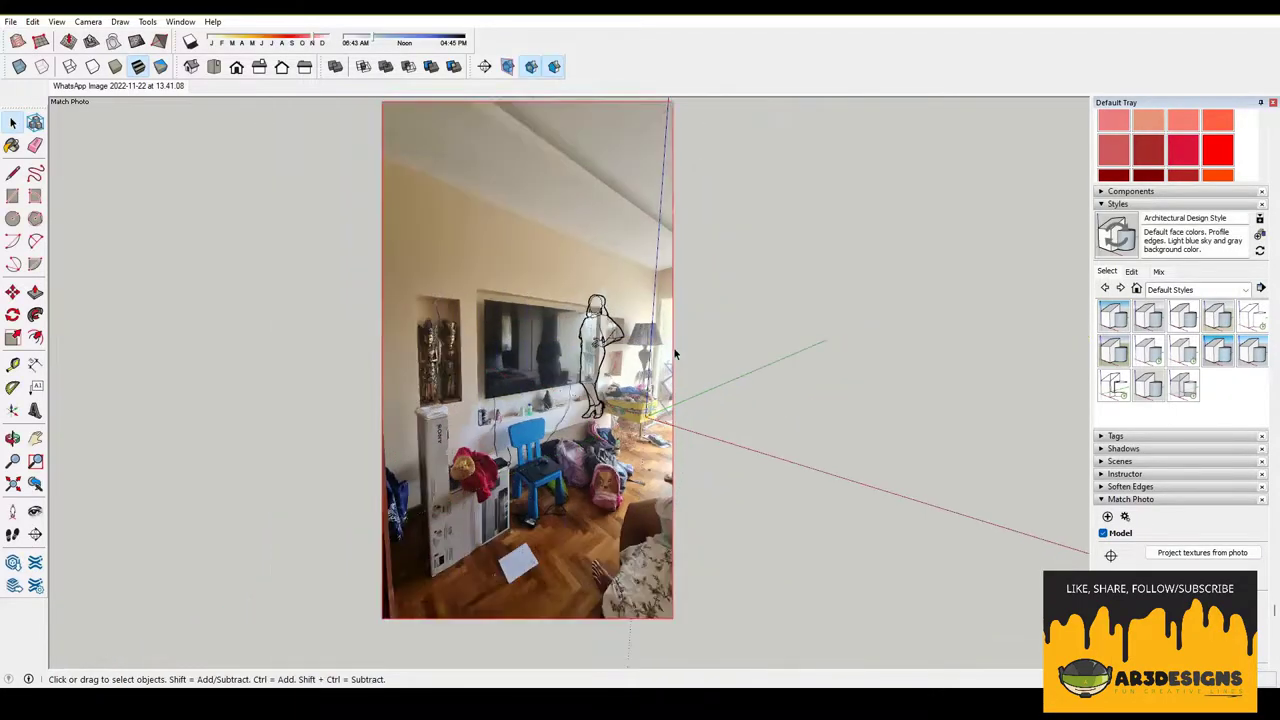
key(r)
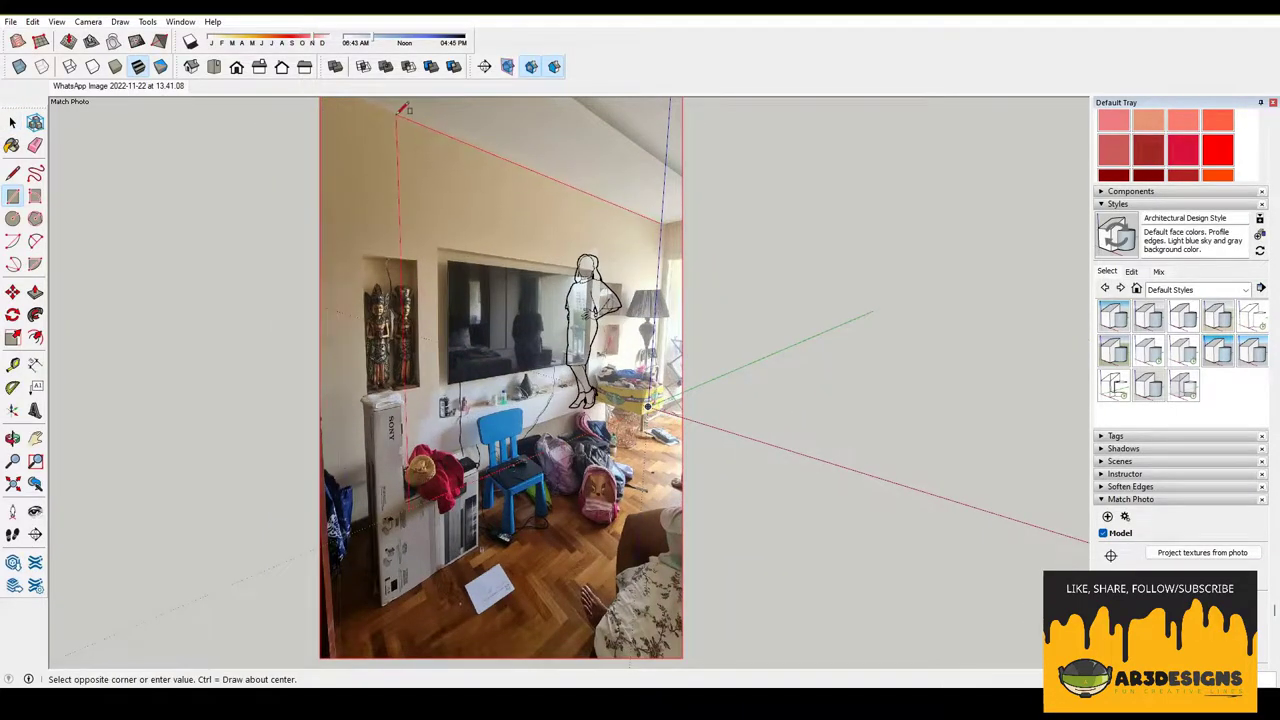
click(403, 108)
scroll(786, 284, up, 1)
key(t)
key(space)
key(ctrl+a)
key(Delete)
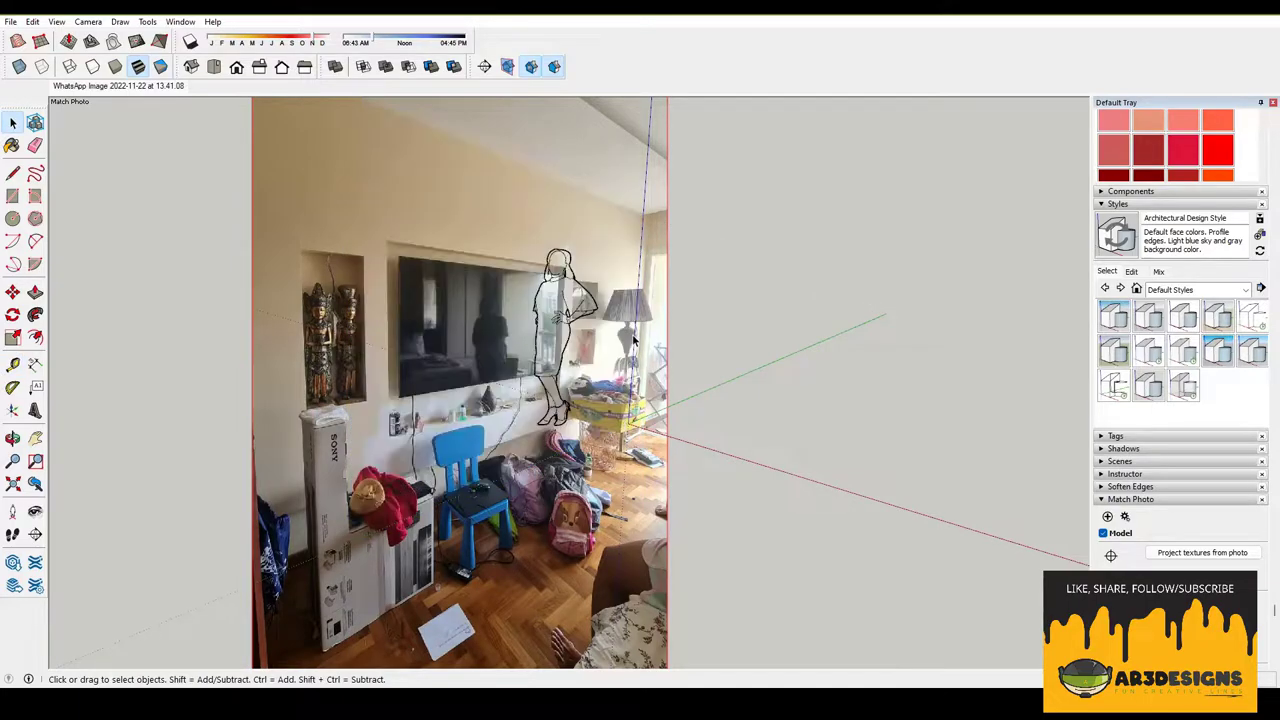
- Readjust the photo match, then draw a large floor rectangle over the photo's floor
click(1124, 516)
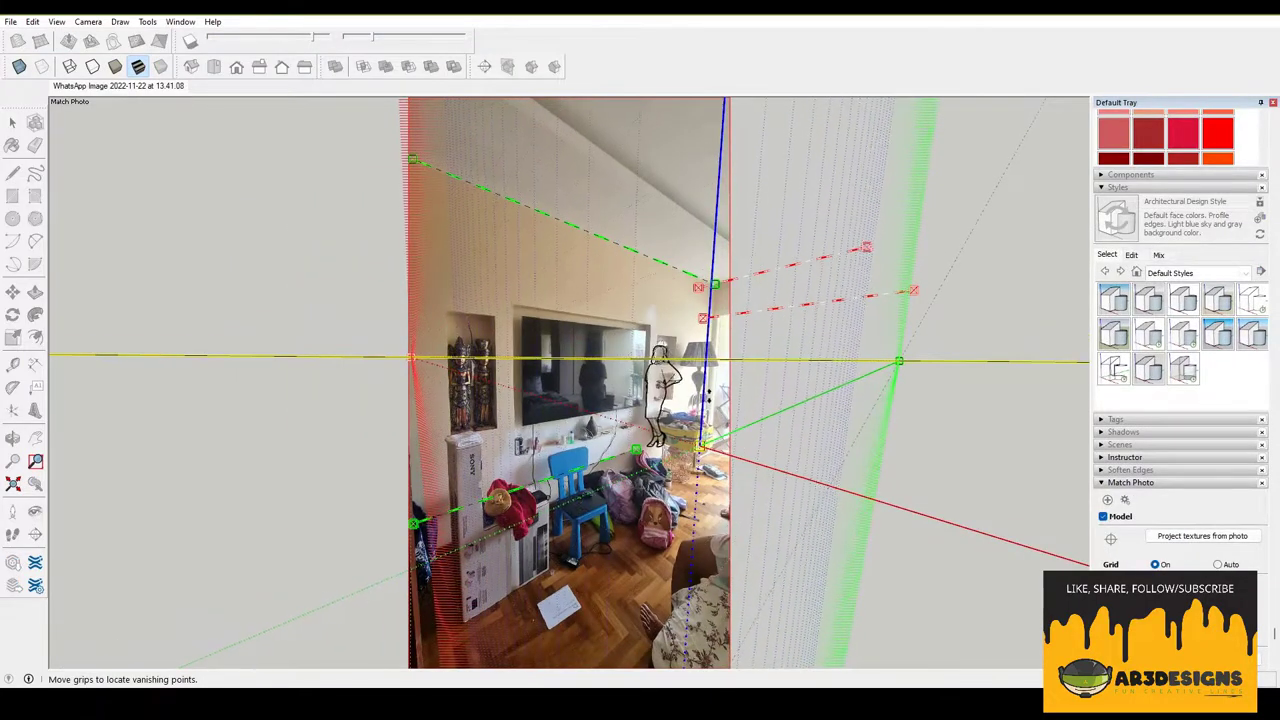
key(Return)
key(r)
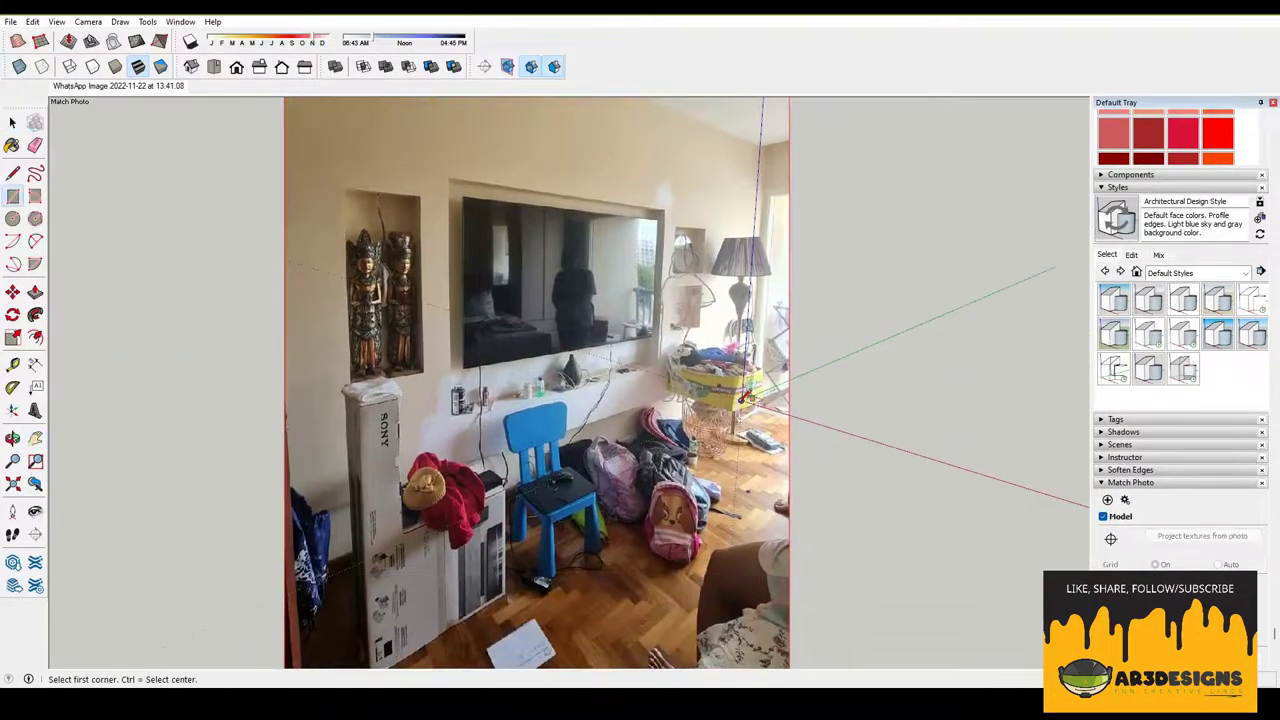
shift+middle_drag(742, 402, 623, 294)
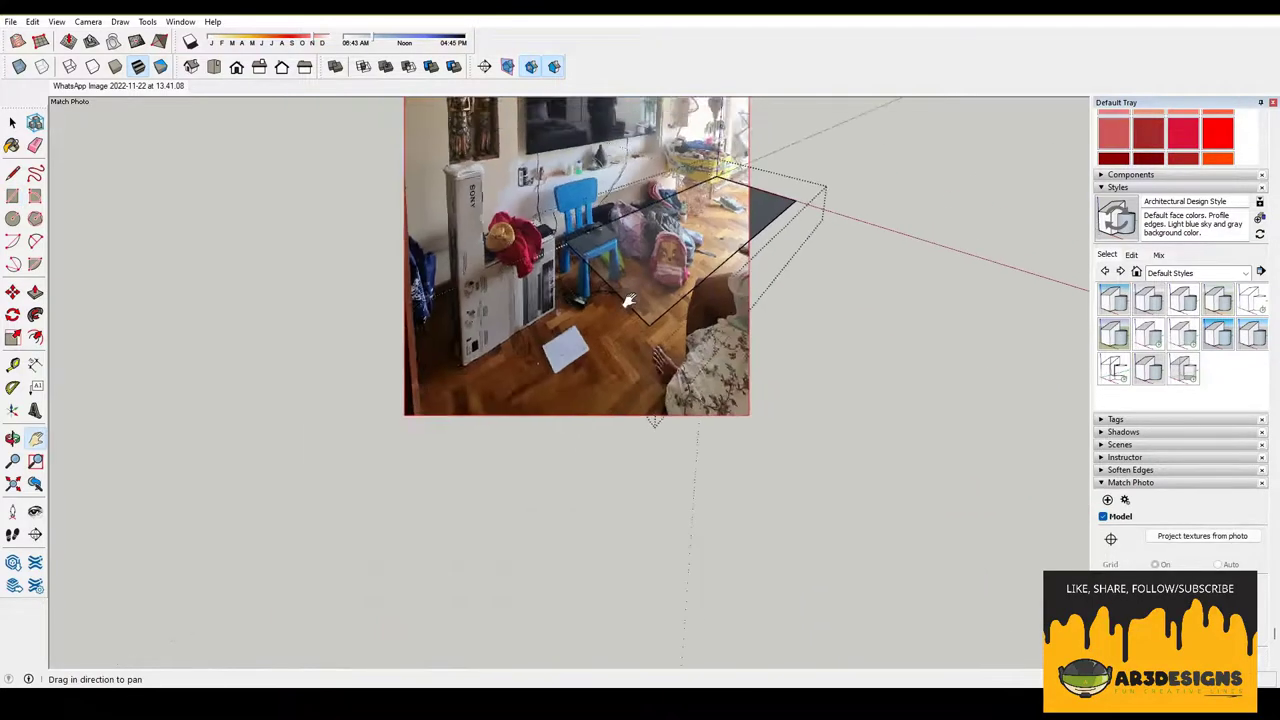
click(494, 509)
- Inspect the floor face from outside the photo view, then return to the matched view
key(space)
right_click(735, 370)
key(Escape)
scroll(651, 503, down, 3)
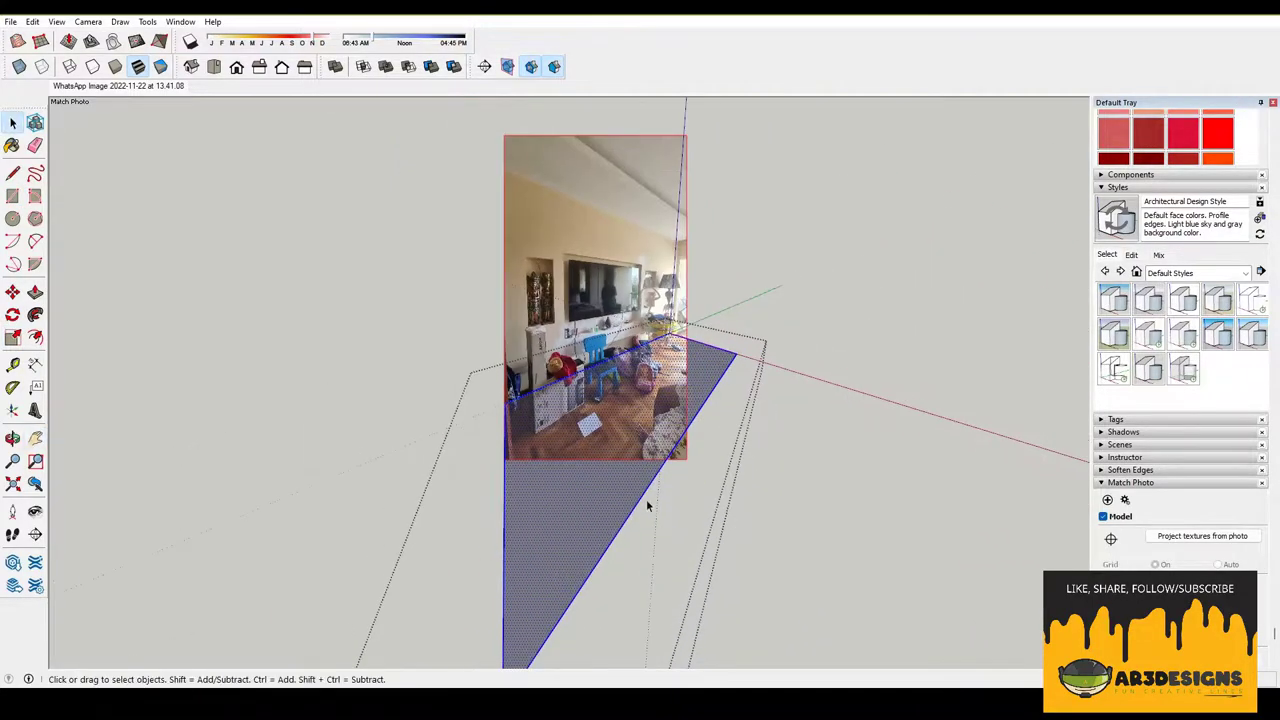
scroll(654, 486, down, 5)
middle_drag(654, 486, 650, 540)
key(m)
key(space)
key(Page_Up)
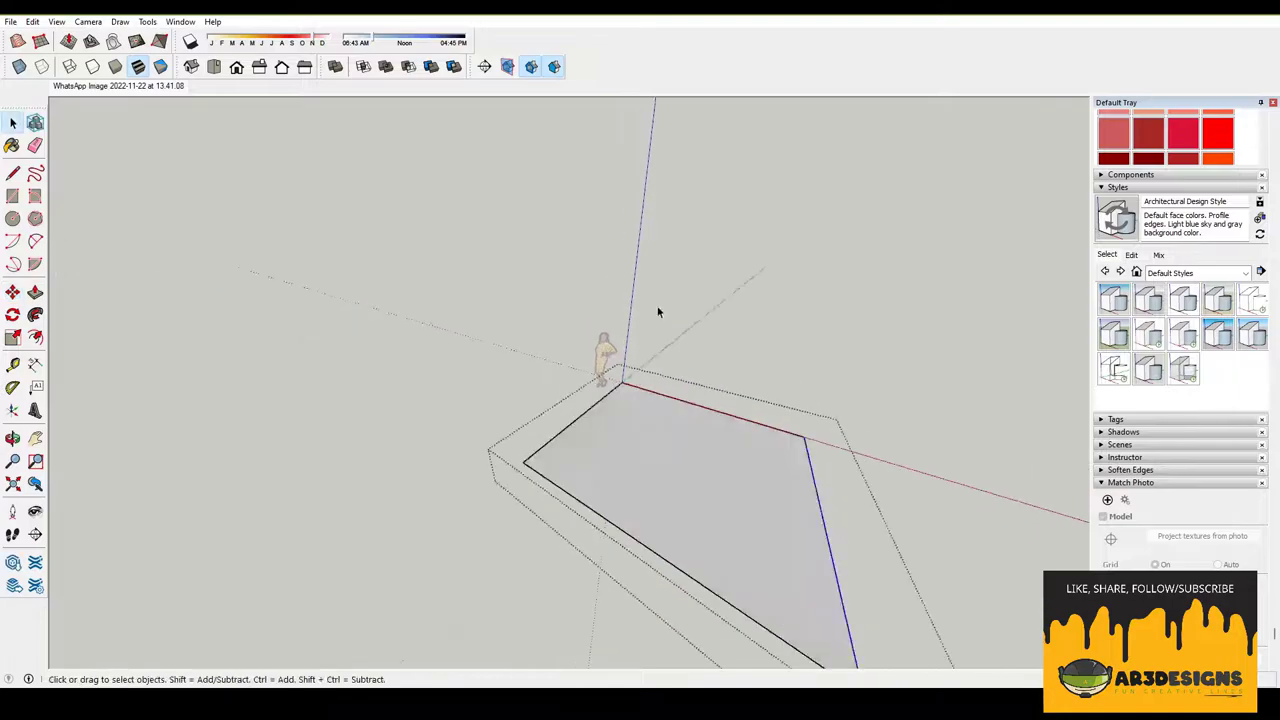
- Orbit out again to check the floor and go back to the matched photo scene
scroll(703, 454, up, 3)
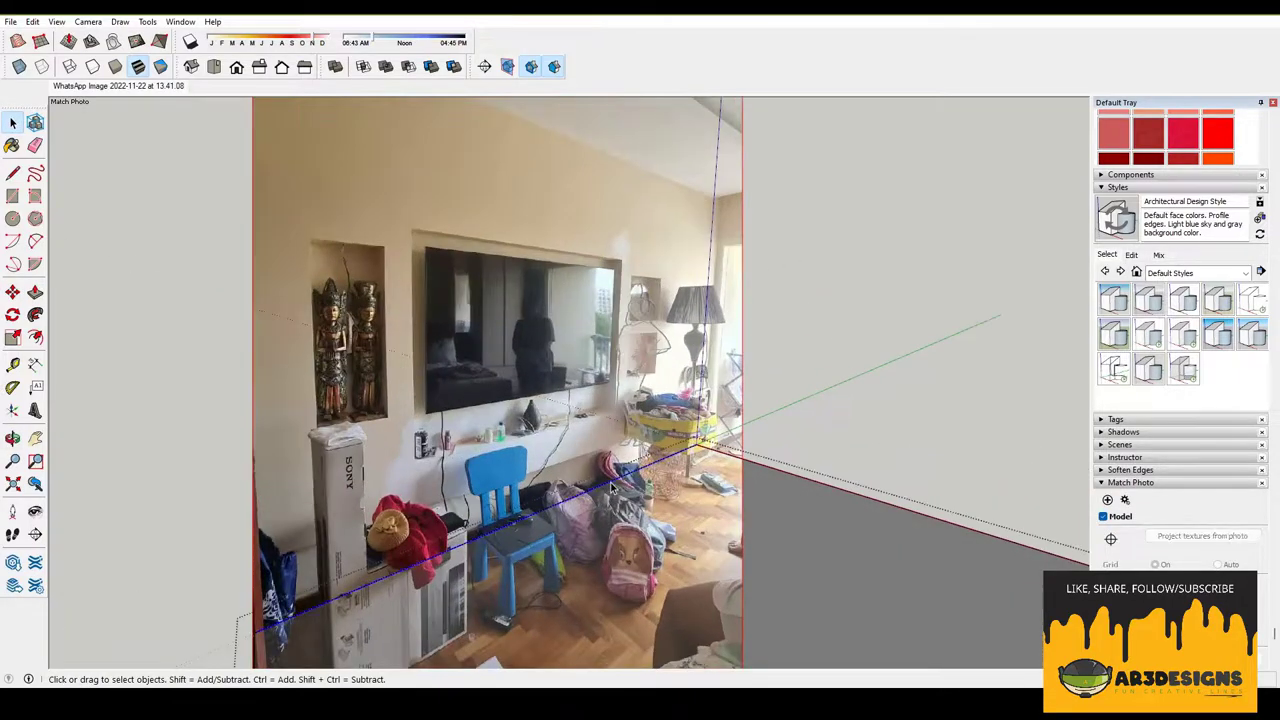
key(r)
key(t)
mouse_move(222, 622)
middle_down()
mouse_move(585, 508)
mouse_move(590, 529)
middle_up()
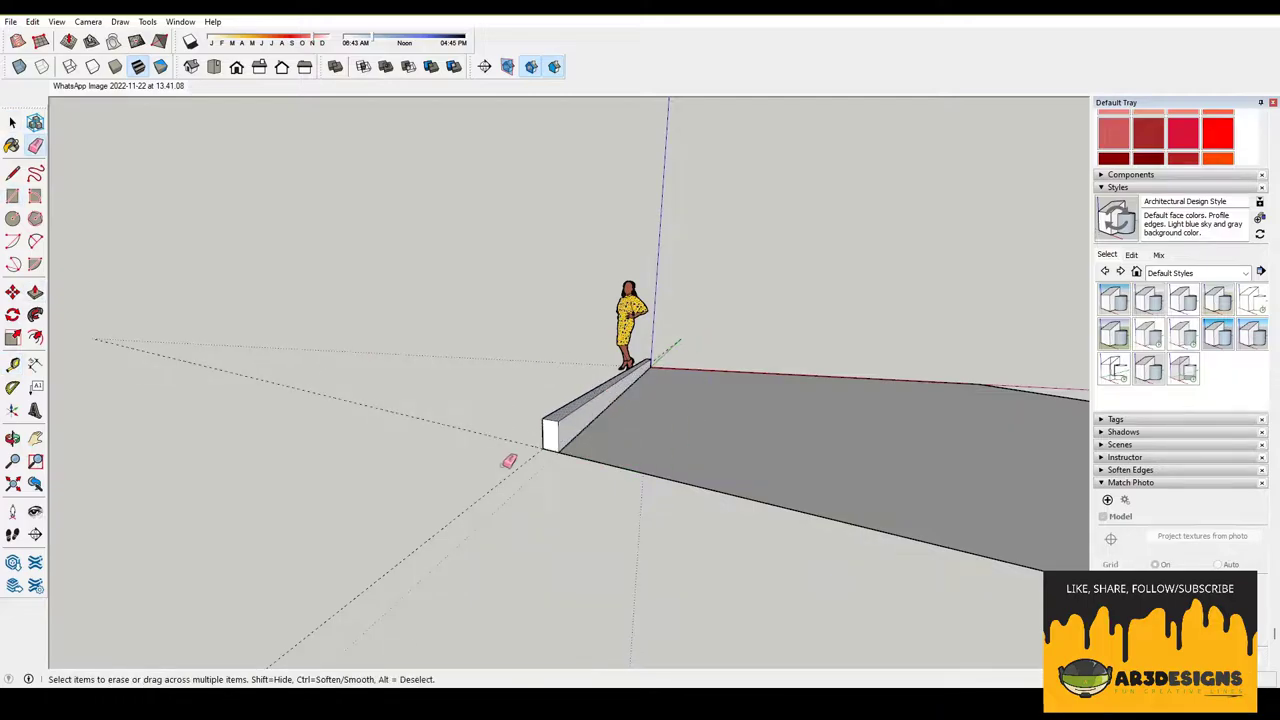
click(118, 85)
- Push/Pull the back wall face up to full room height
key(t)
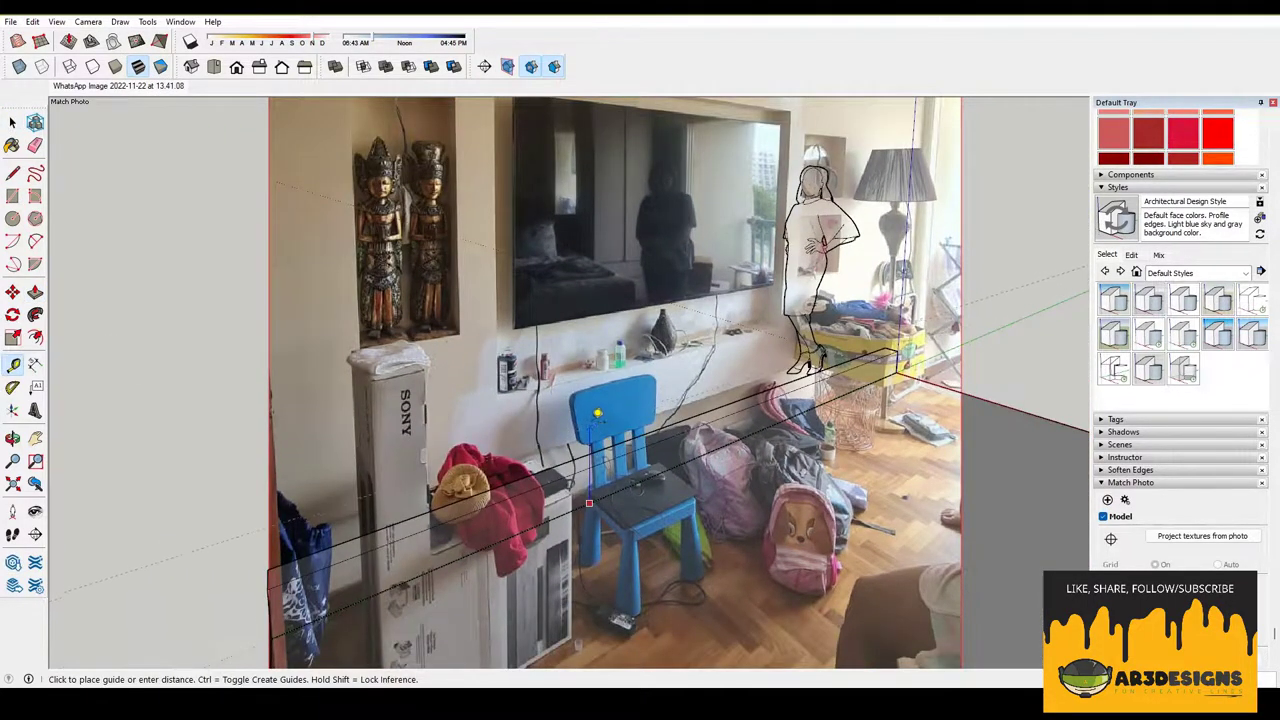
shift+middle_drag(695, 425, 760, 300)
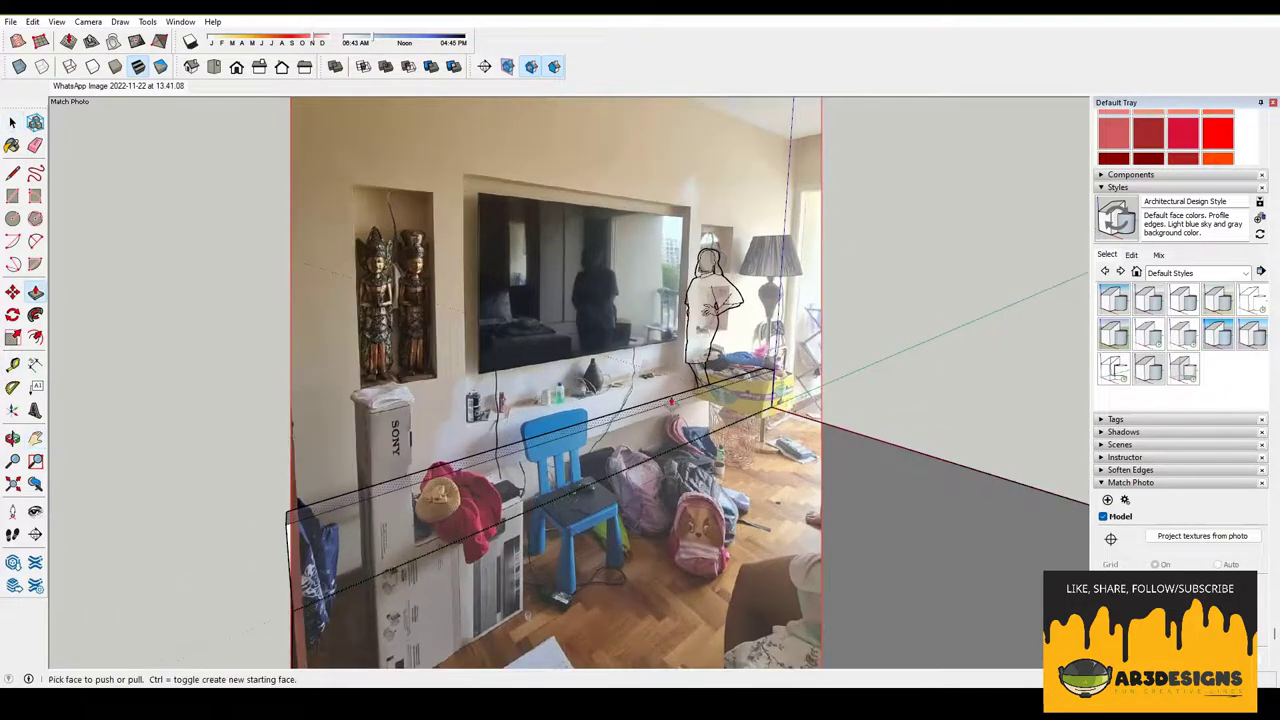
click(799, 143)
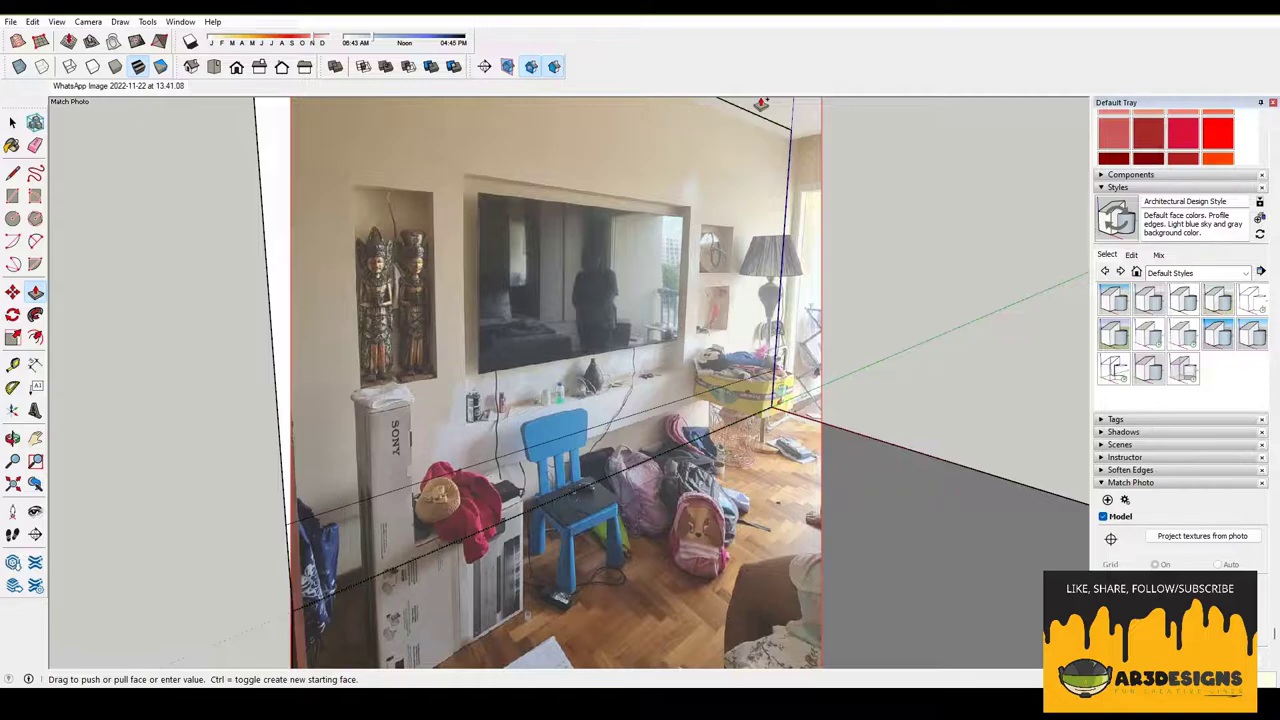
mouse_move(762, 103)
shift+middle_down()
mouse_move(689, 360)
mouse_move(631, 397)
shift+middle_up()
- Draw rectangles on the wall outlining the TV recess and the niches
key(r)
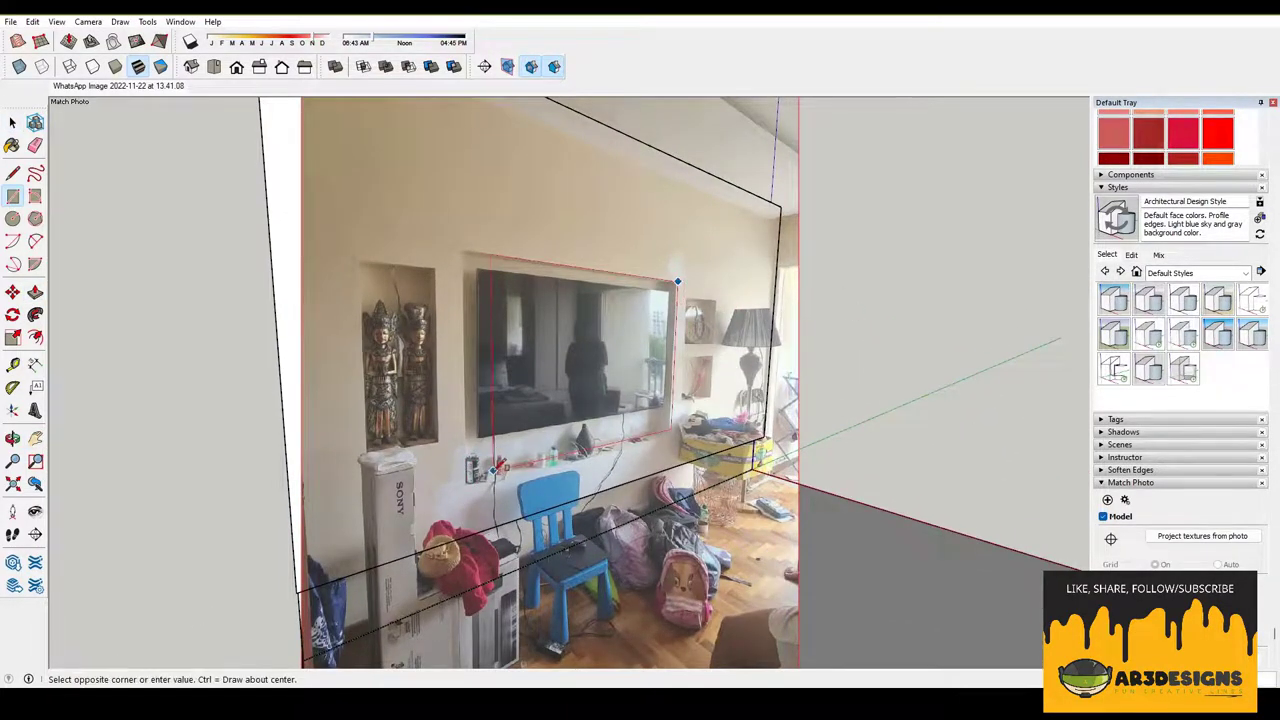
click(667, 433)
key(space)
scroll(664, 388, up, 3)
key(r)
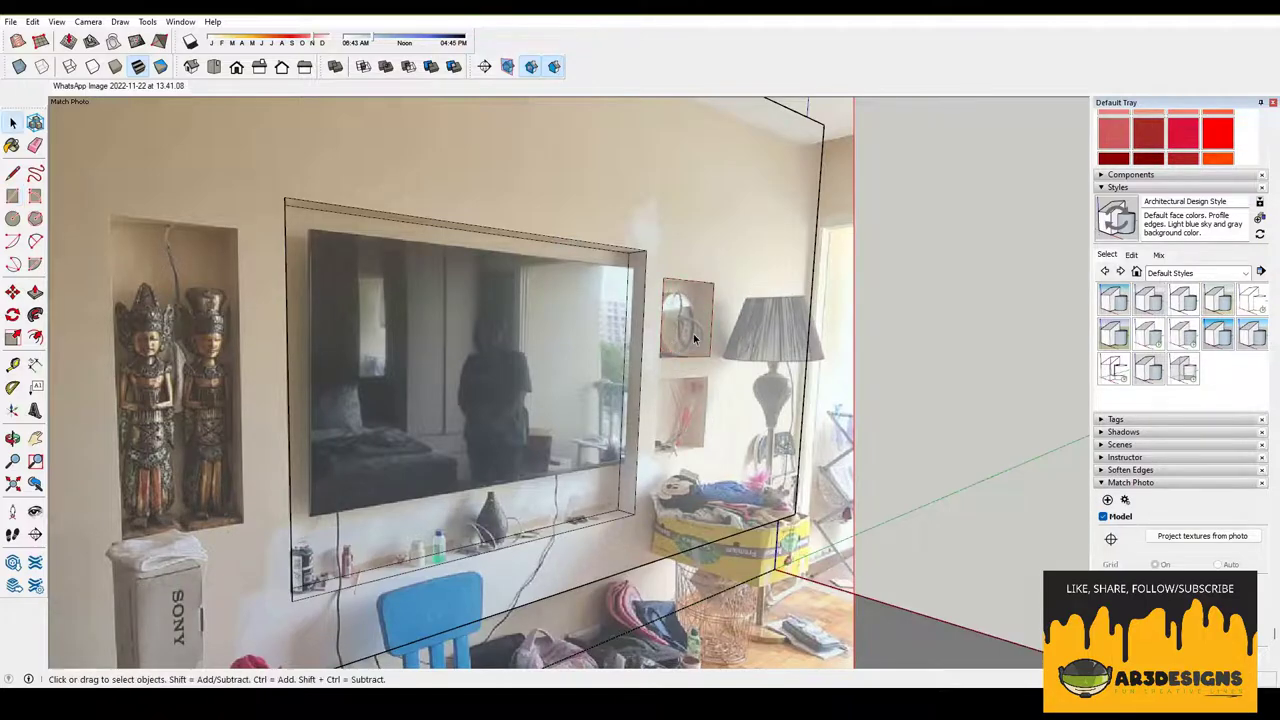
- Ctrl-Move a copy of the upper small niche outline down to form the lower niche
key(m)
key(ctrl)
click(691, 316)
click(684, 412)
key(p)
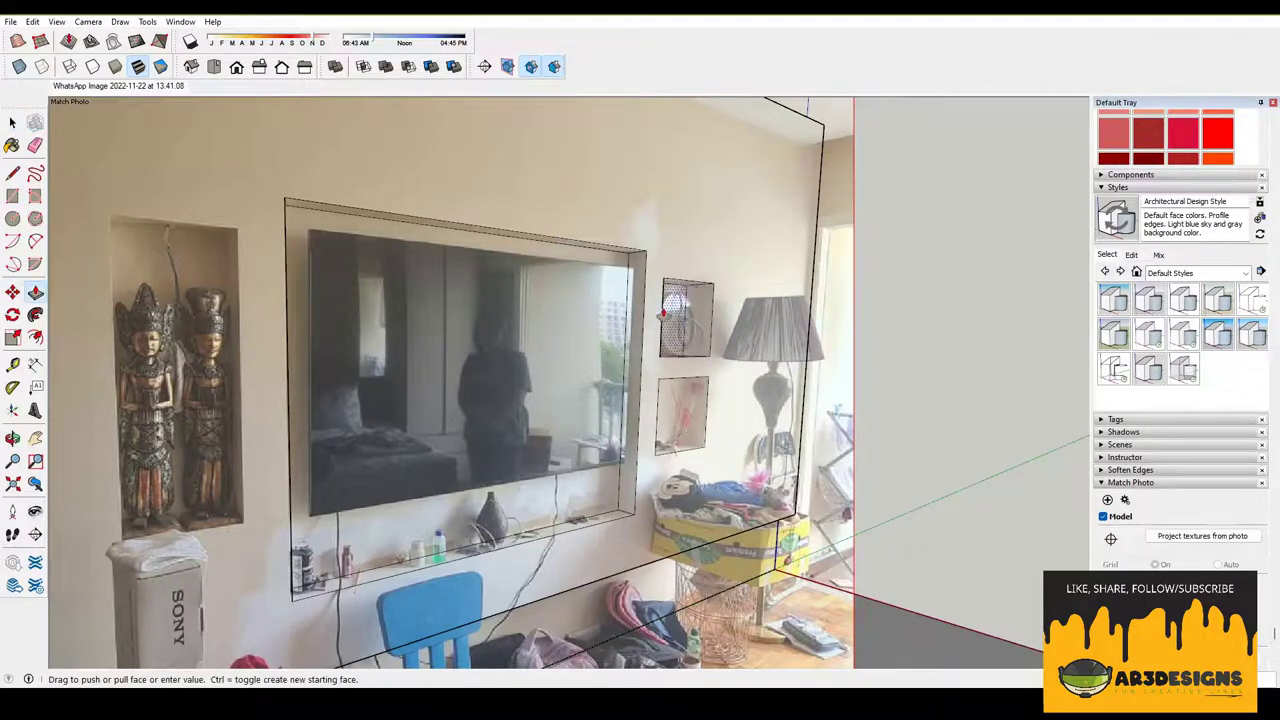
scroll(339, 378, down, 1)
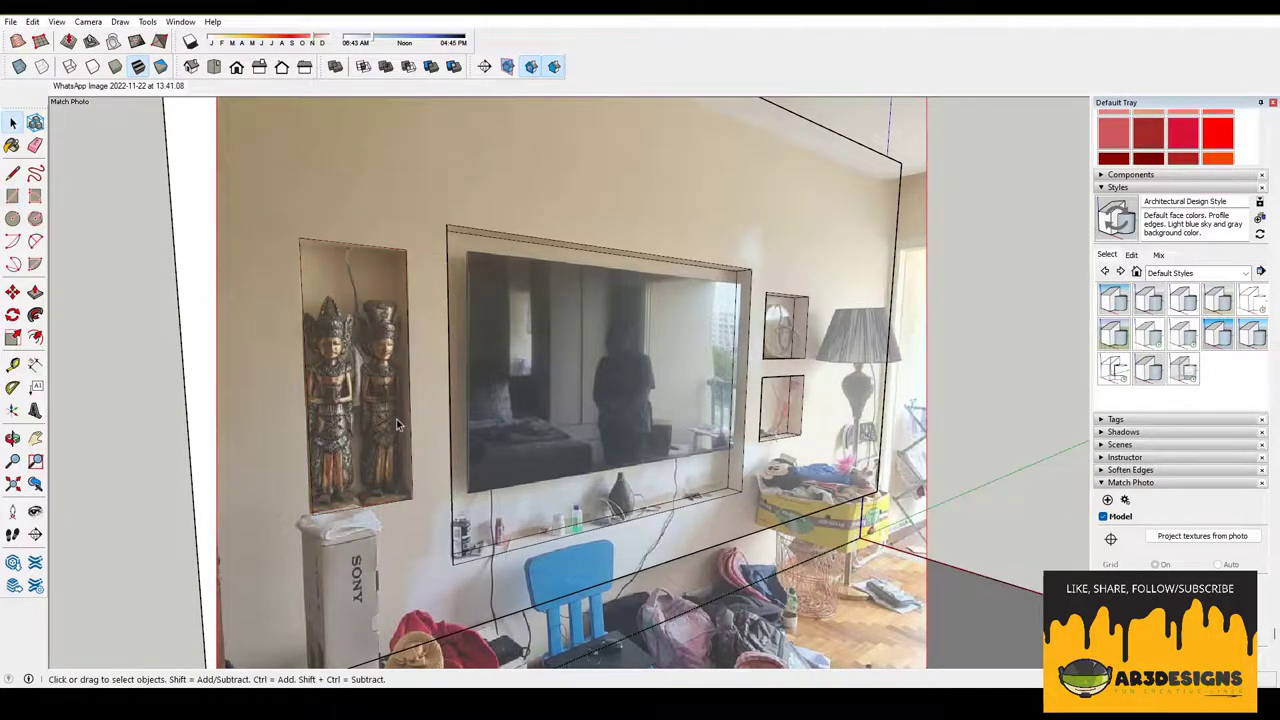
key(p)
scroll(570, 331, down, 2)
- Extrude the ceiling strip at the top of the wall outward into a bulkhead beam
shift+middle_drag(570, 331, 685, 405)
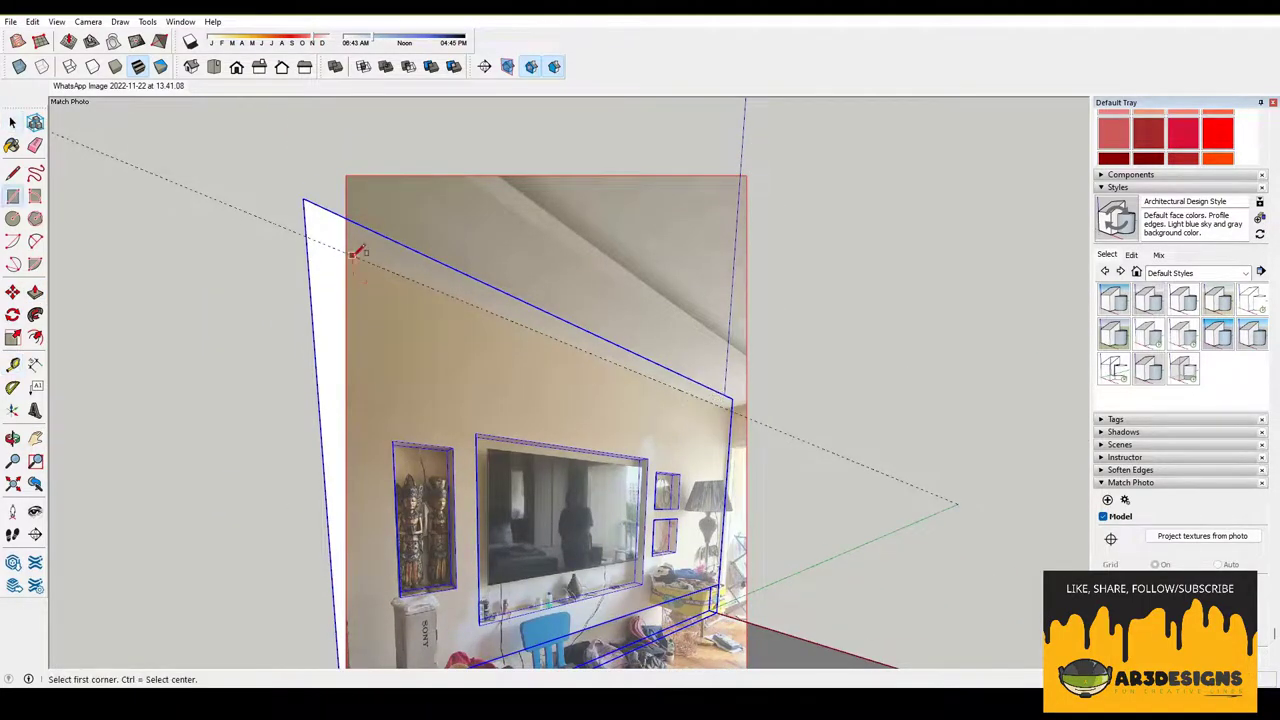
key(t)
scroll(727, 404, up, 3)
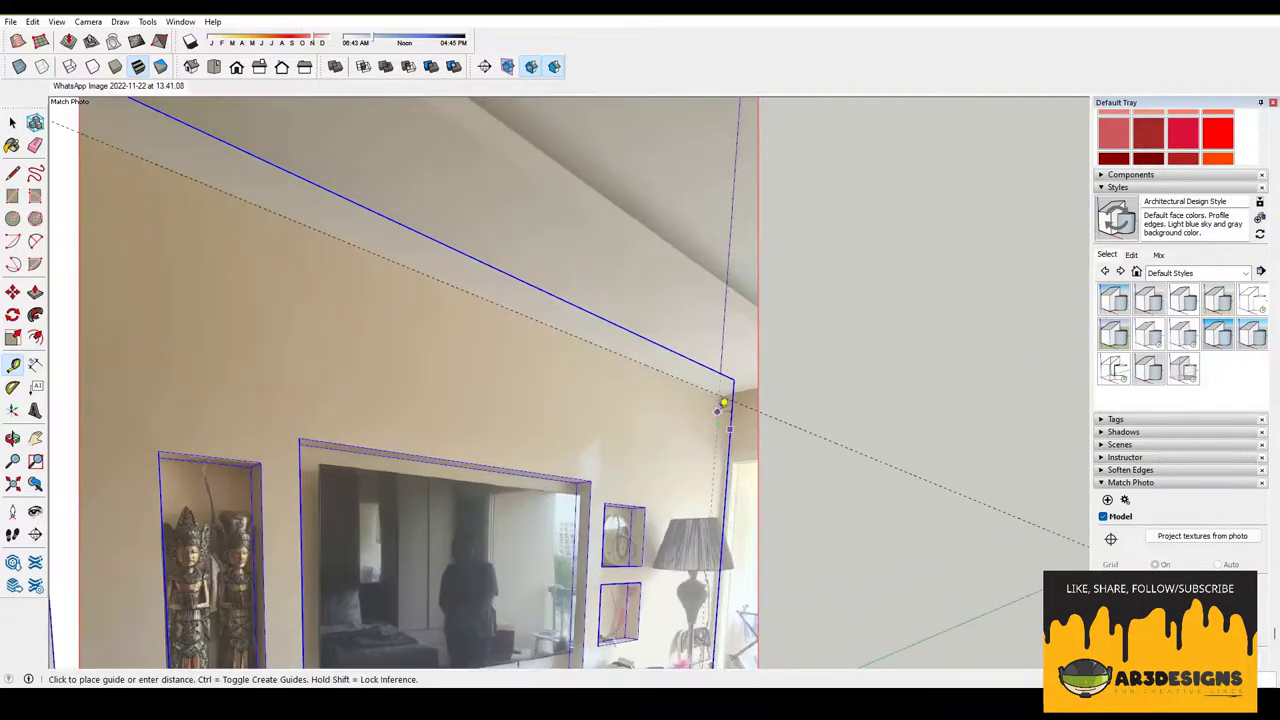
scroll(727, 385, down, 3)
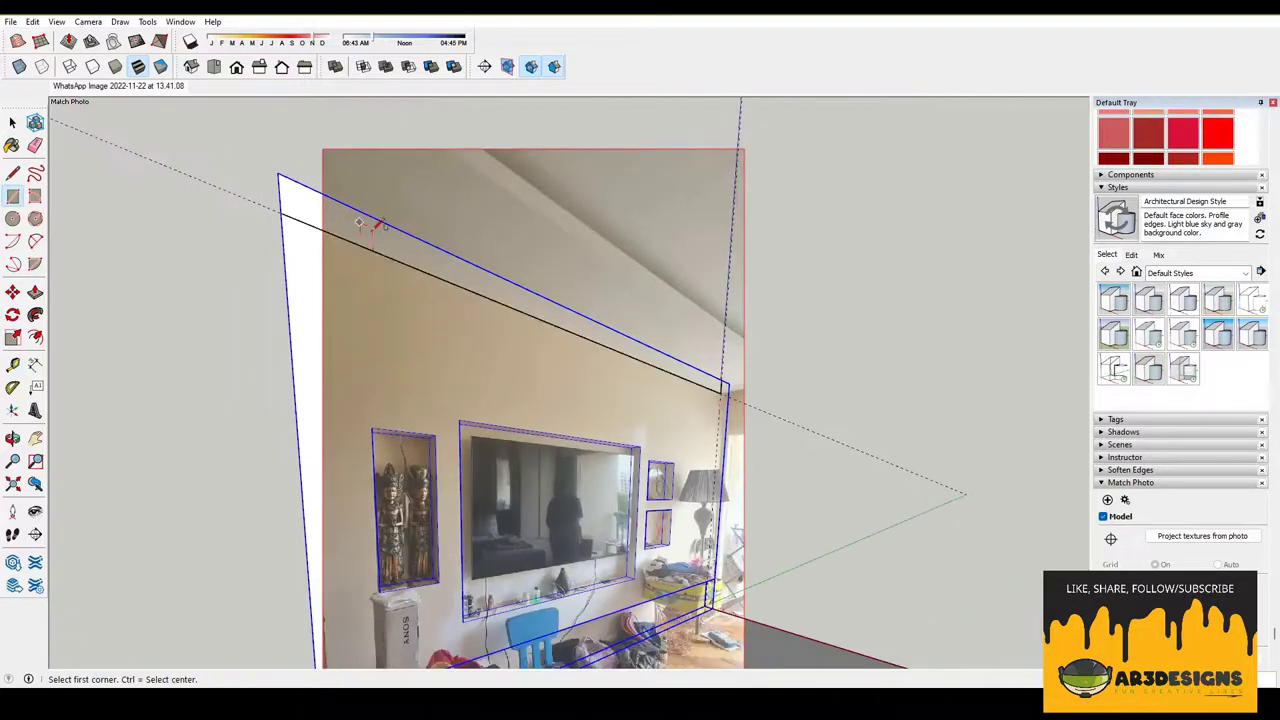
drag(496, 297, 622, 271)
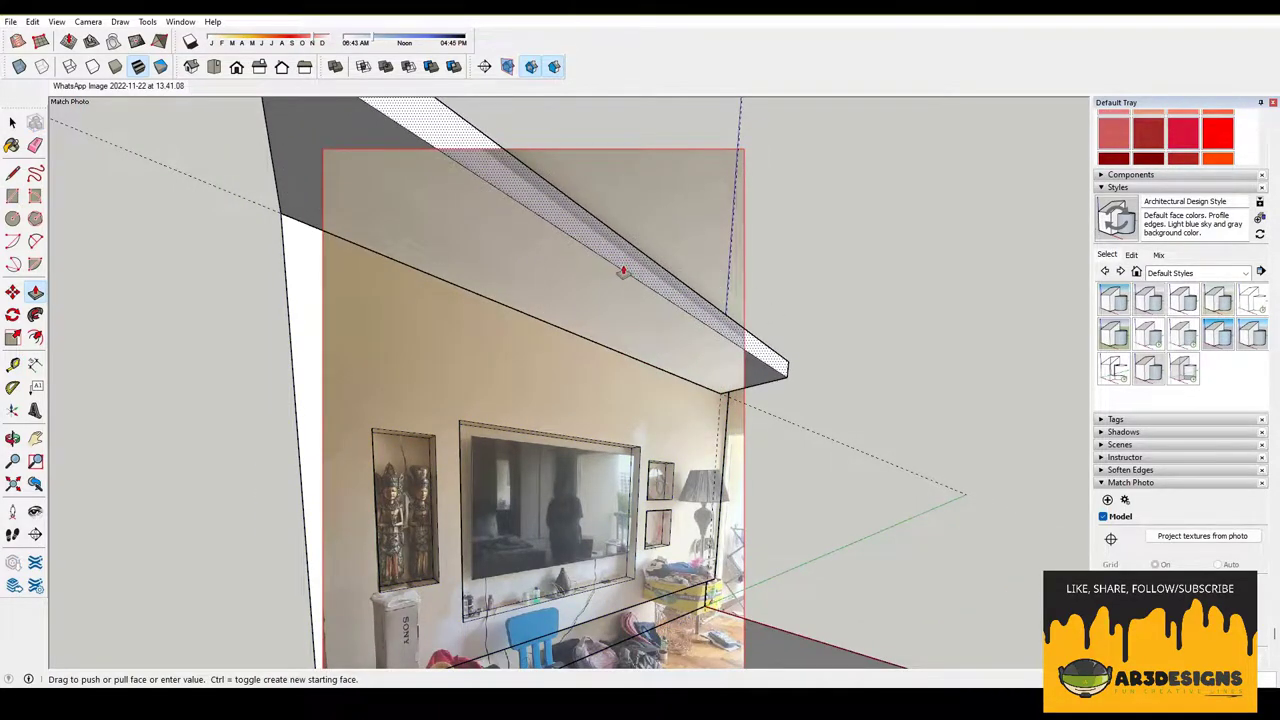
- Push/Pull the top of the ceiling beam back to trim it
key(t)
scroll(580, 360, up, 3)
key(space)
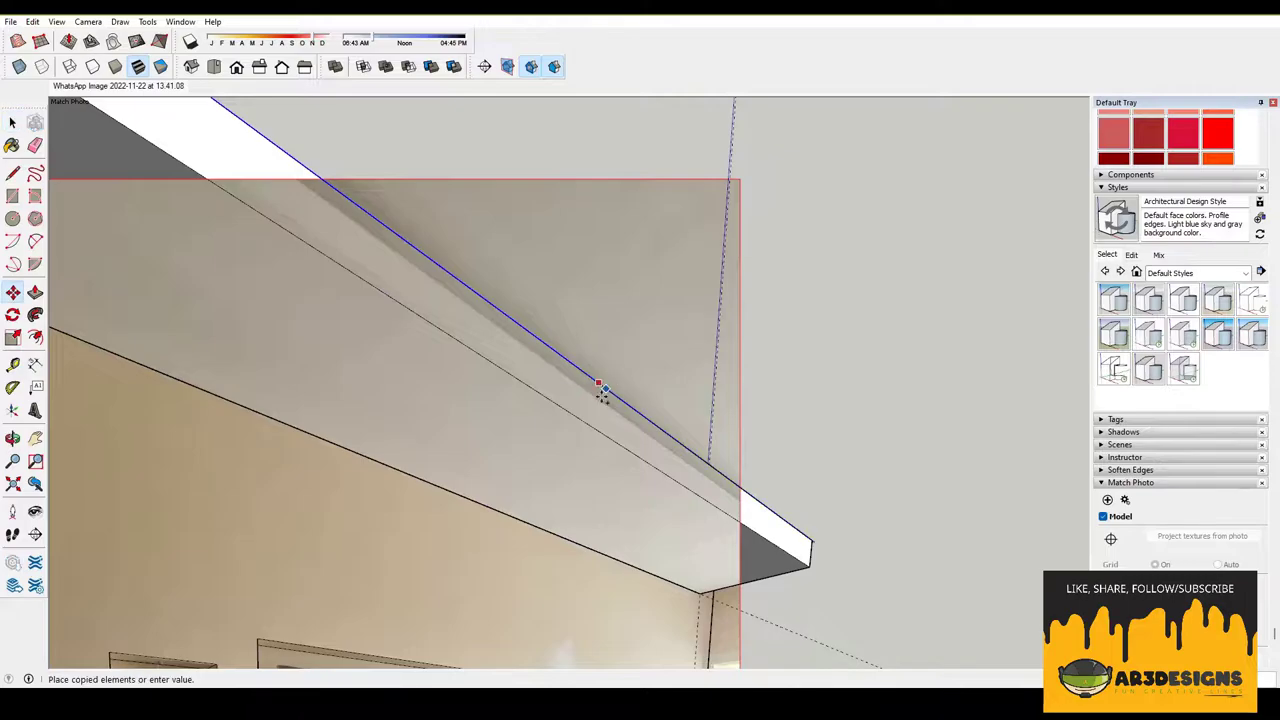
key(space)
scroll(597, 400, down, 5)
scroll(599, 293, up, 4)
key(p)
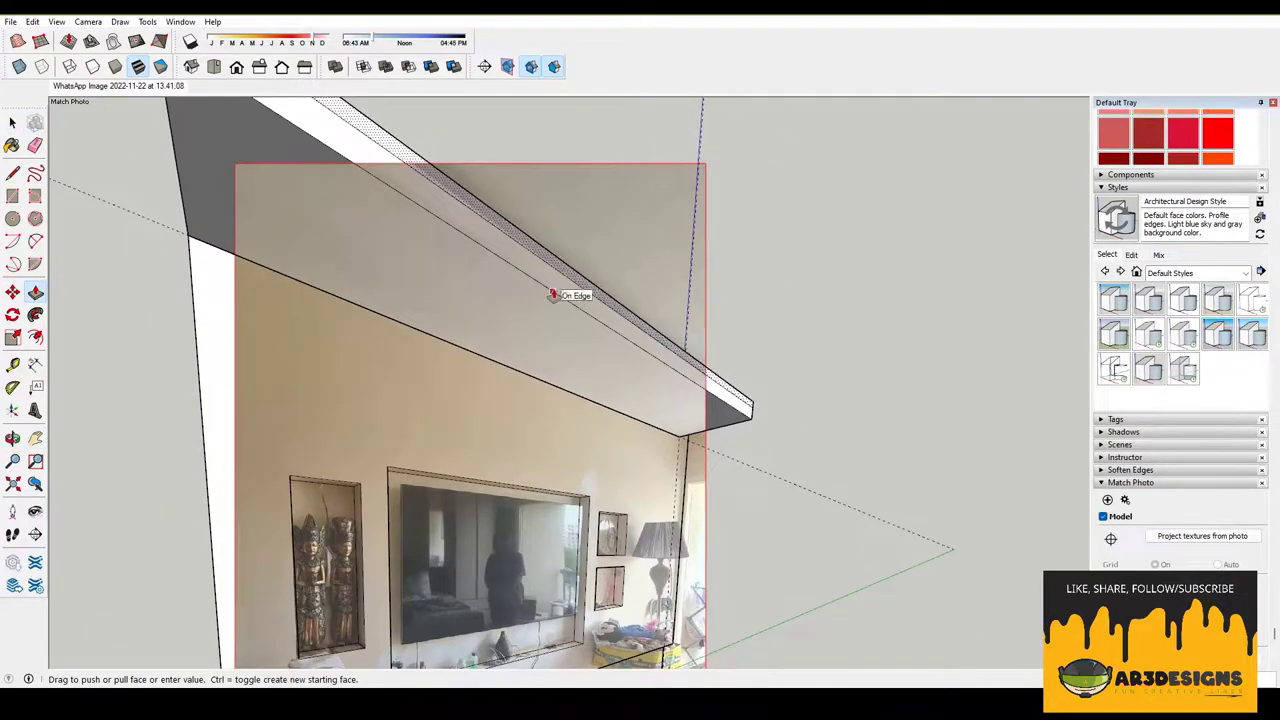
drag(552, 294, 522, 302)
- Select the beam, pan the view lower and reopen the photo match for editing
key(space)
scroll(686, 394, down, 5)
scroll(752, 195, up, 4)
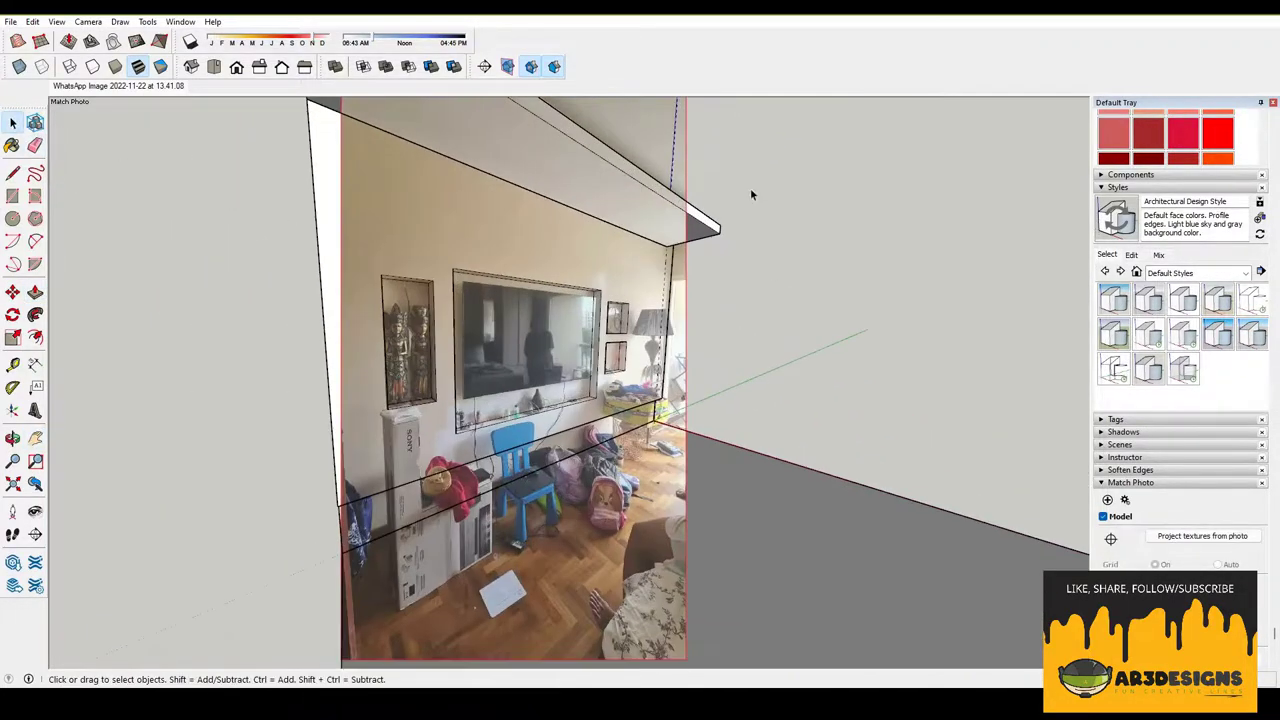
click(708, 232)
shift+middle_drag(806, 197, 841, 323)
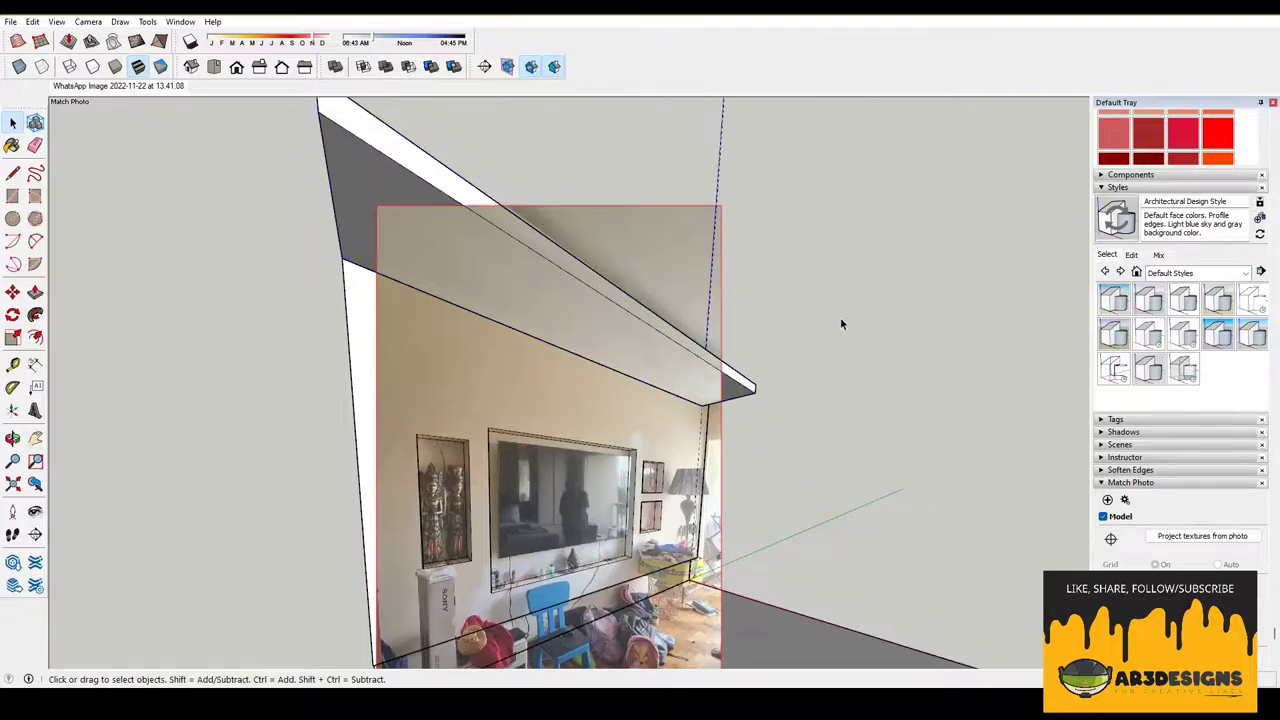
click(1124, 500)
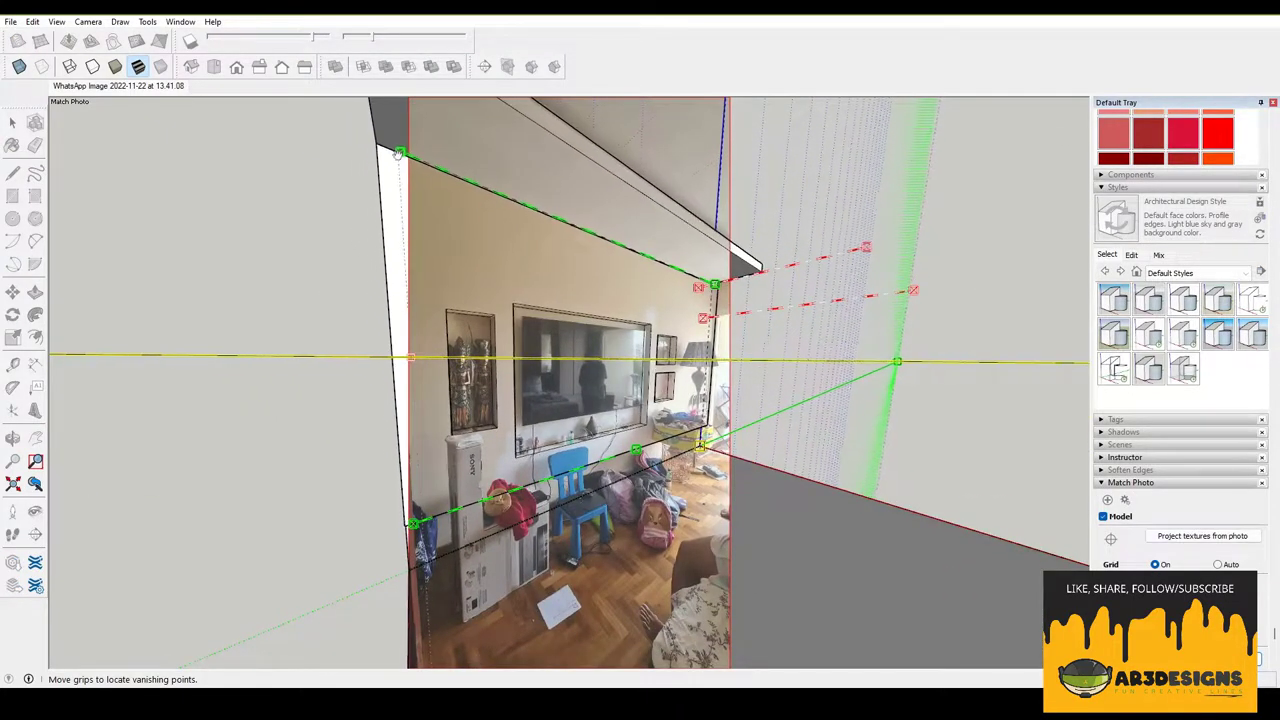
- Copy the floor face upward with Ctrl-Move to form the ceiling plane
key(Return)
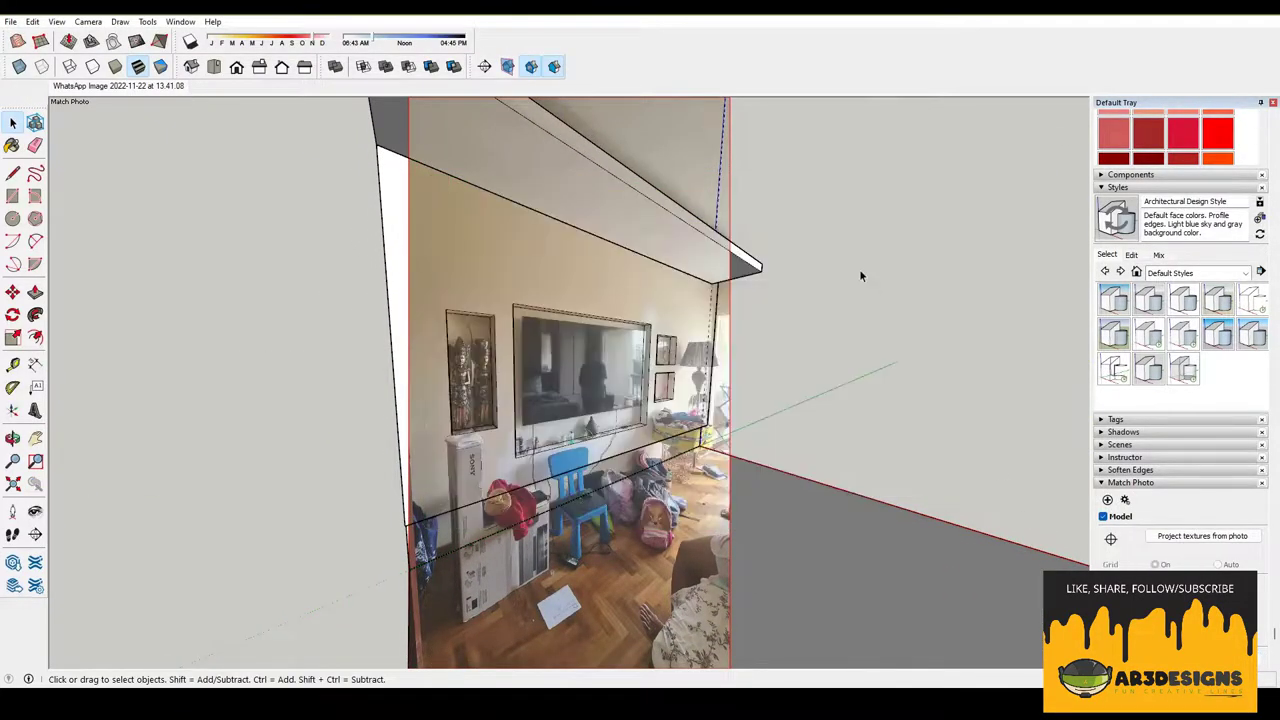
key(e)
middle_drag(712, 170, 744, 357)
scroll(744, 357, down, 5)
click(748, 428)
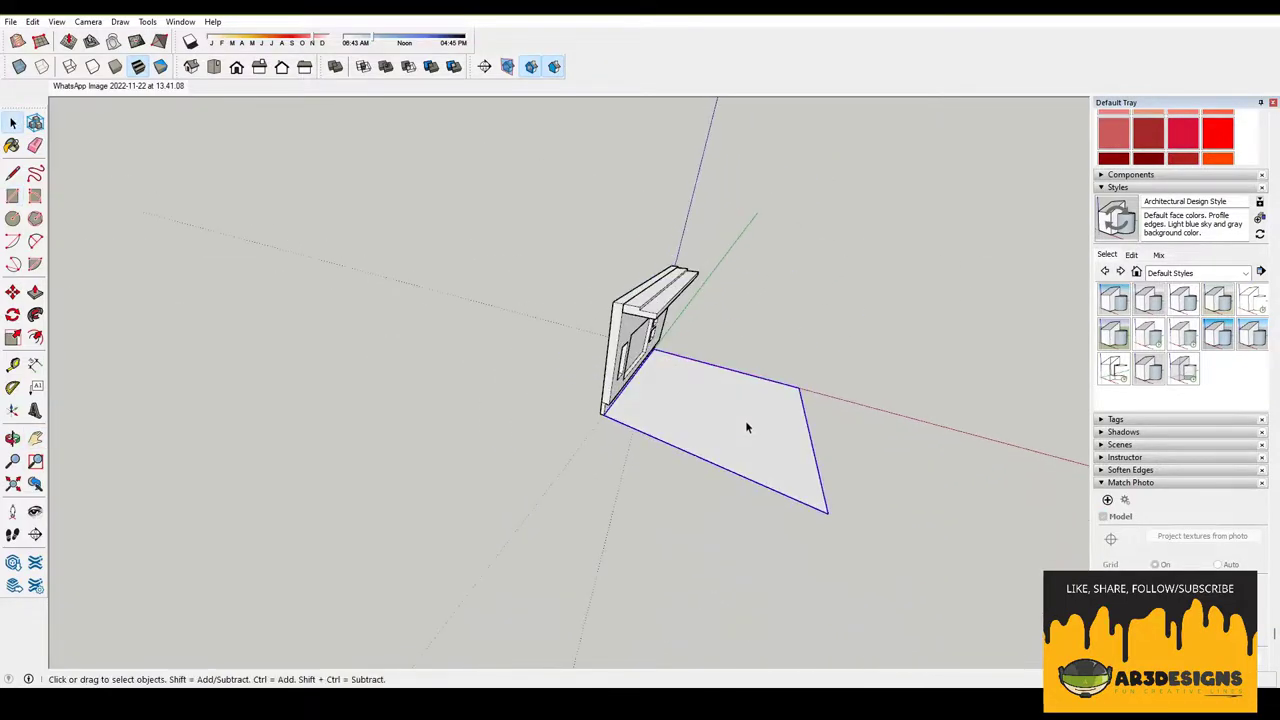
key(m)
click(580, 412)
key(ctrl)
key(Escape)
key(space)
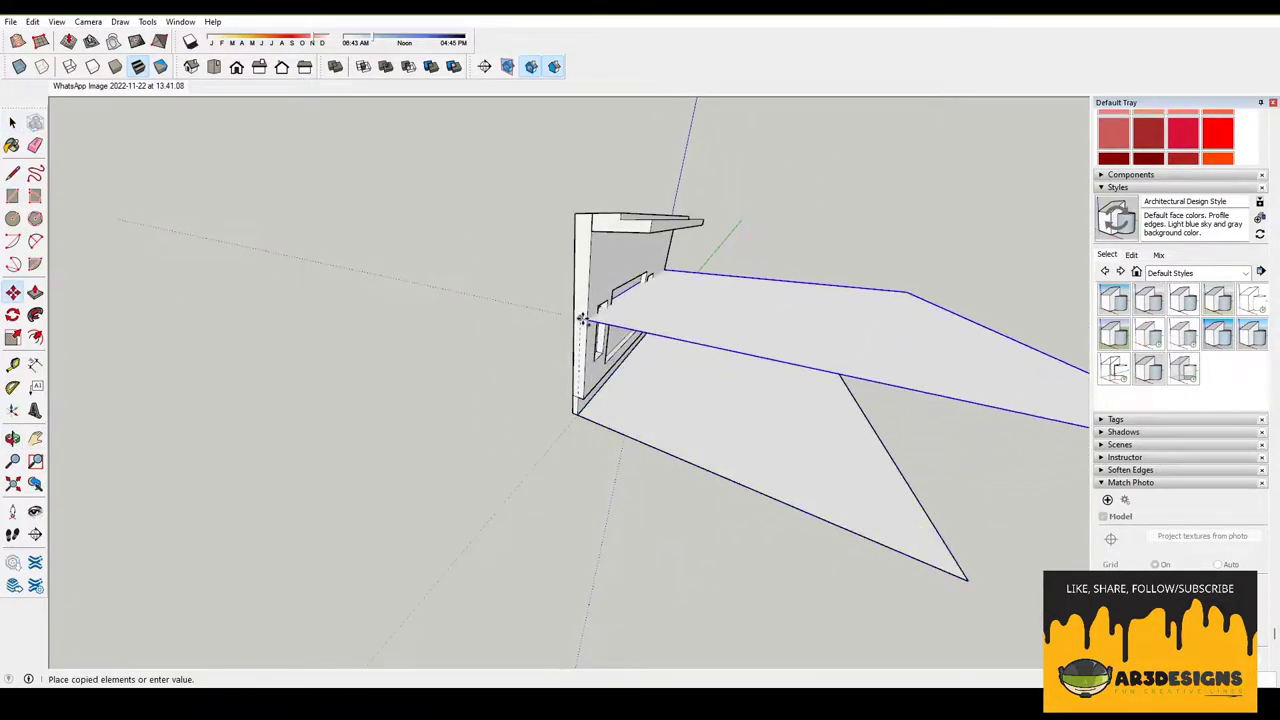
- Open the copied ceiling face group for editing, then go back to the matched photo scene
right_click(771, 276)
mouse_move(700, 320)
middle_down()
mouse_move(771, 276)
mouse_move(451, 434)
mouse_move(797, 443)
middle_up()
key(Escape)
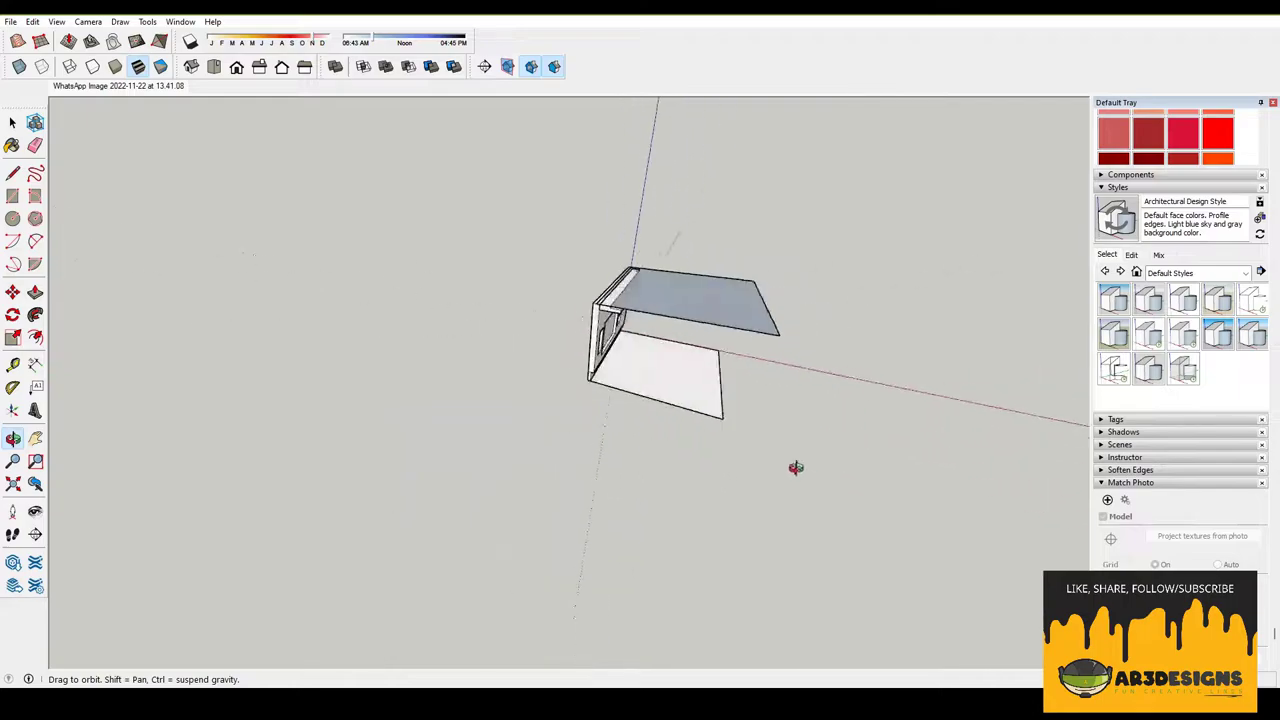
double_click(770, 316)
scroll(724, 420, down, 3)
click(118, 85)
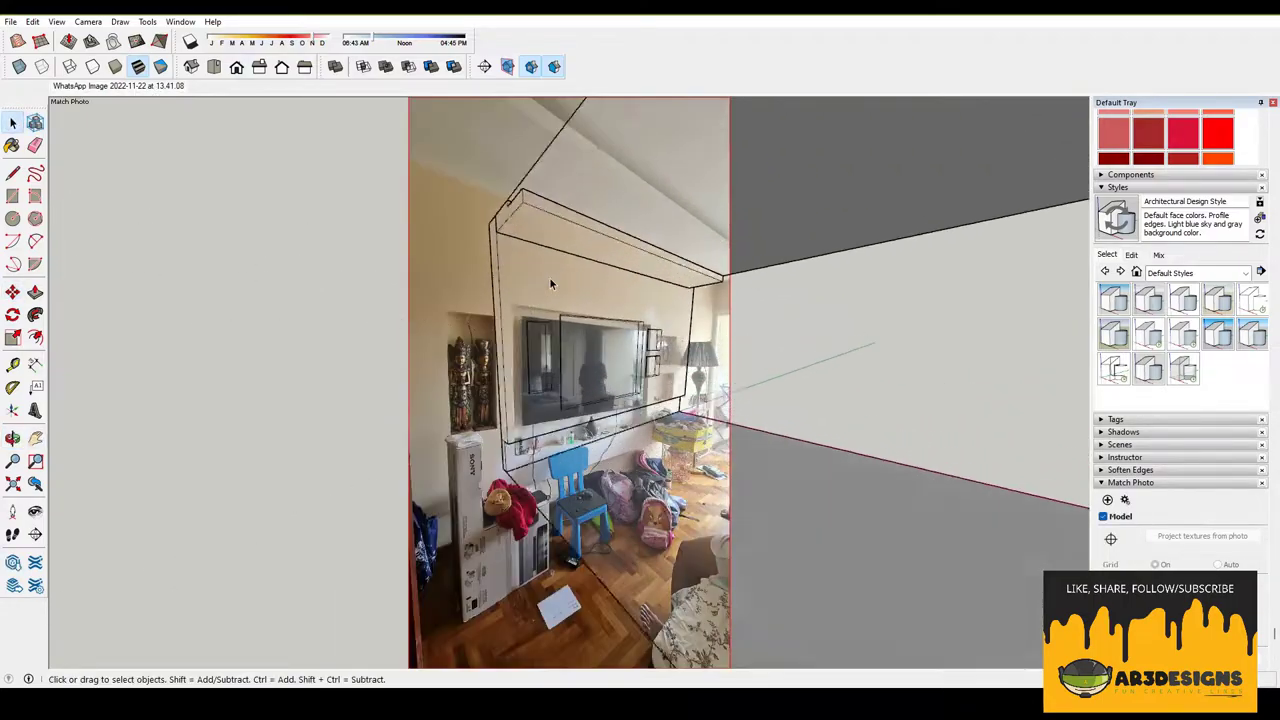
- Orbit out to inspect the right wall face and return to the photo-matched room scene
scroll(549, 277, up, 3)
mouse_move(549, 277)
middle_down()
mouse_move(605, 361)
mouse_move(591, 363)
middle_up()
scroll(591, 363, up, 5)
key(space)
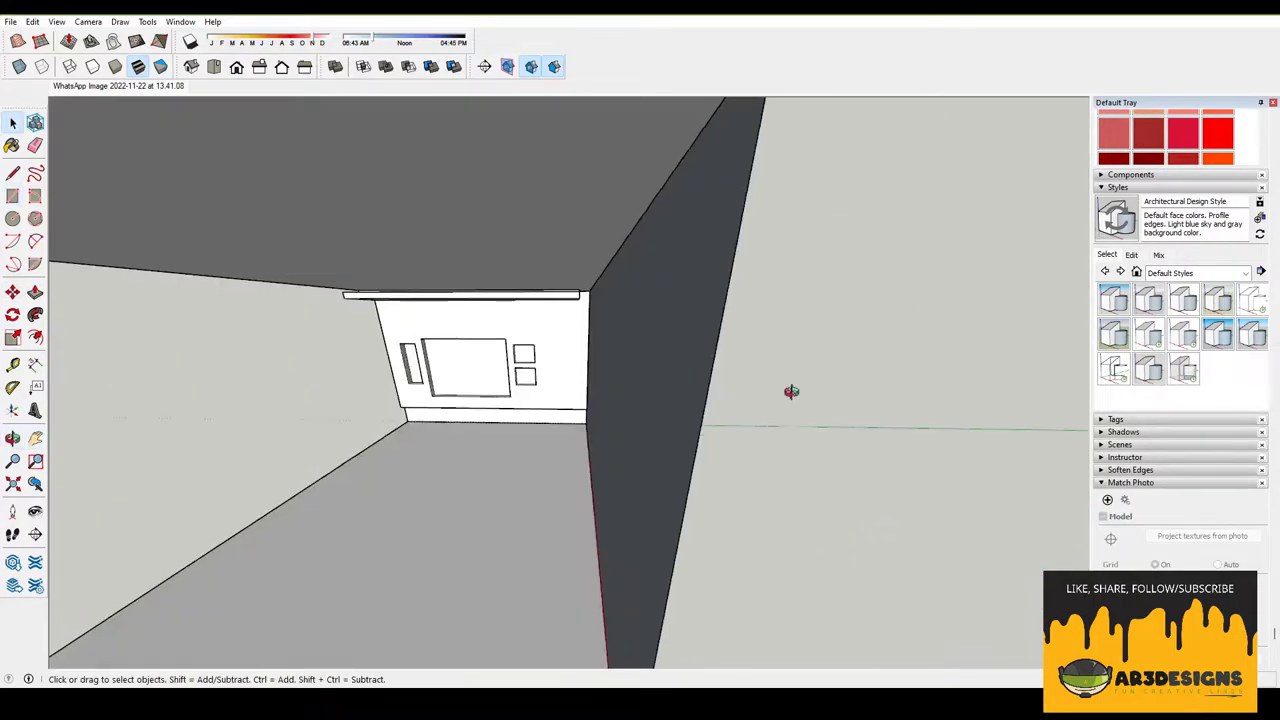
right_click(748, 371)
key(Escape)
click(106, 87)
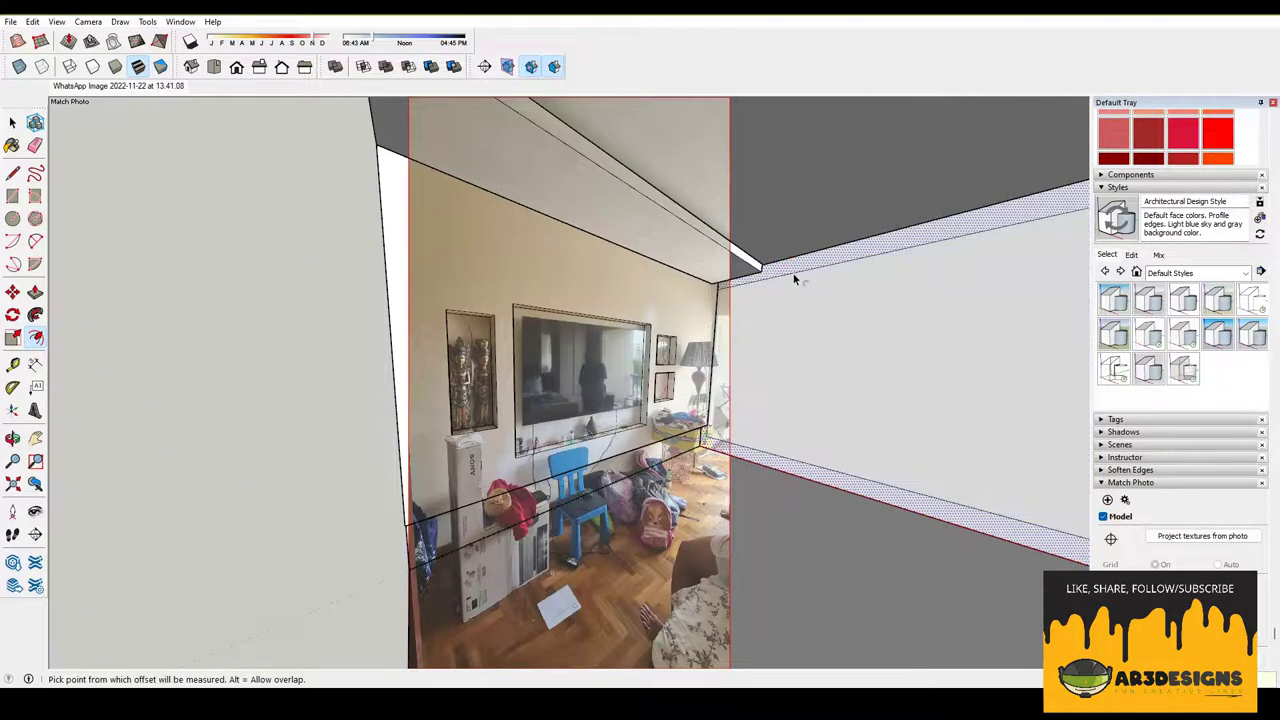
- Orbit in close to inspect the dark right wall face
key(space)
middle_drag(806, 489, 651, 289)
key(m)
key(space)
key(Page_Down)
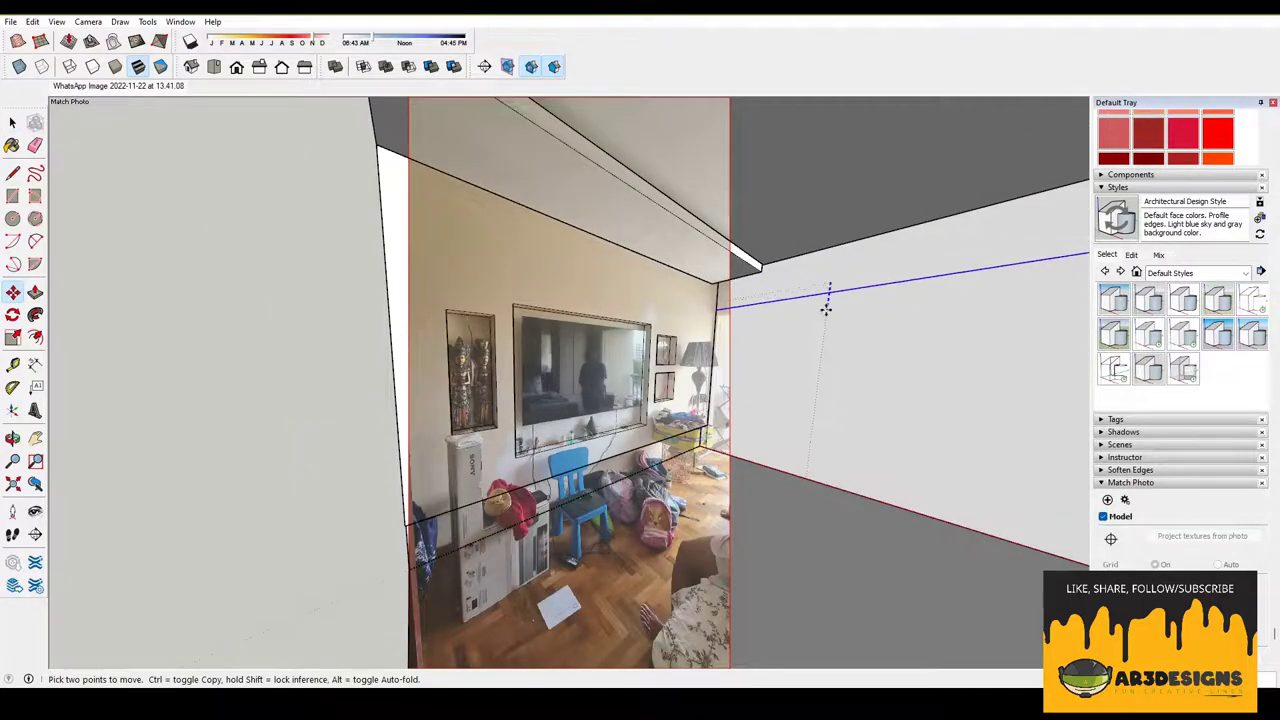
middle_drag(781, 308, 763, 343)
scroll(457, 301, up, 5)
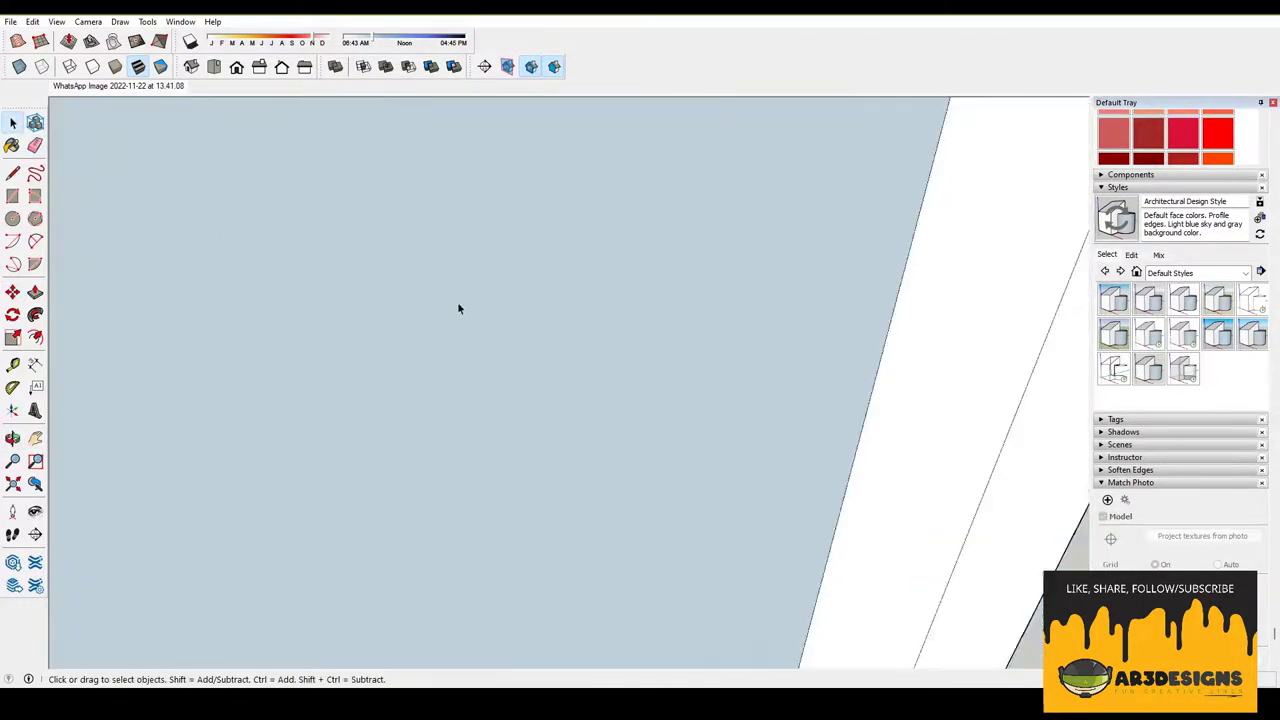
scroll(540, 418, down, 5)
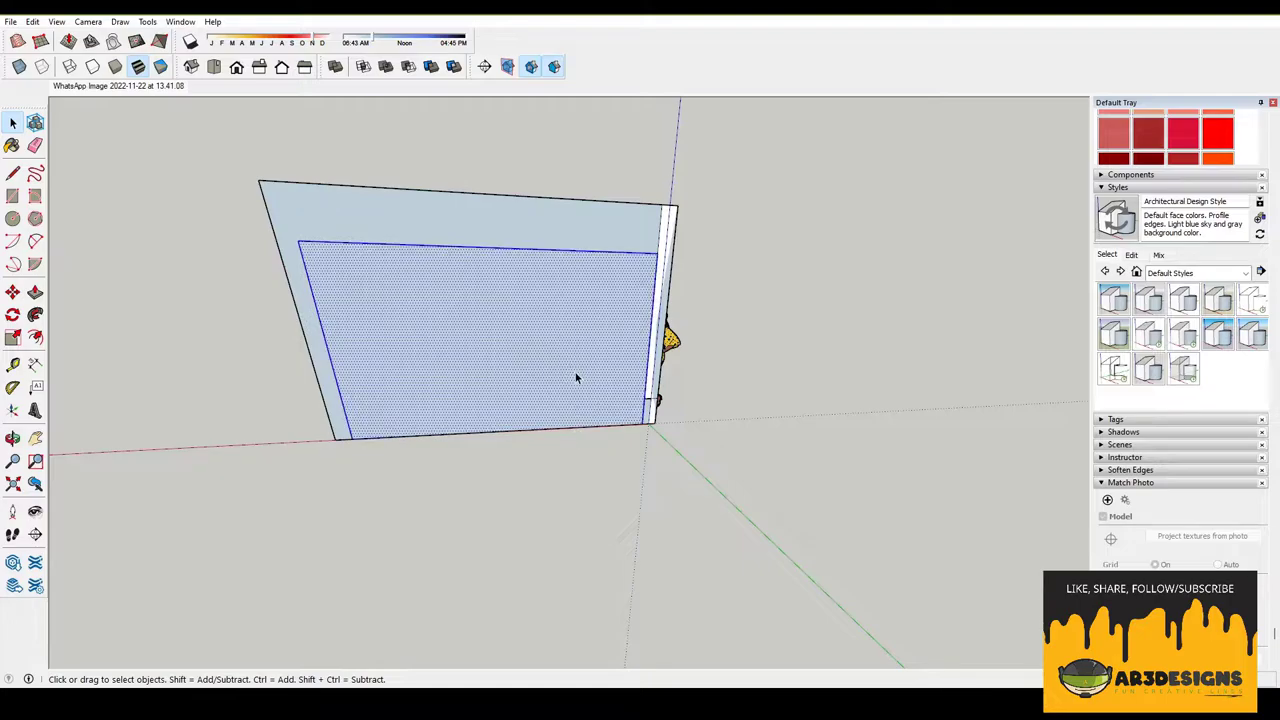
key(Page_Down)
- Build out the right side wall using Offset and Push/Pull on its face
key(f)
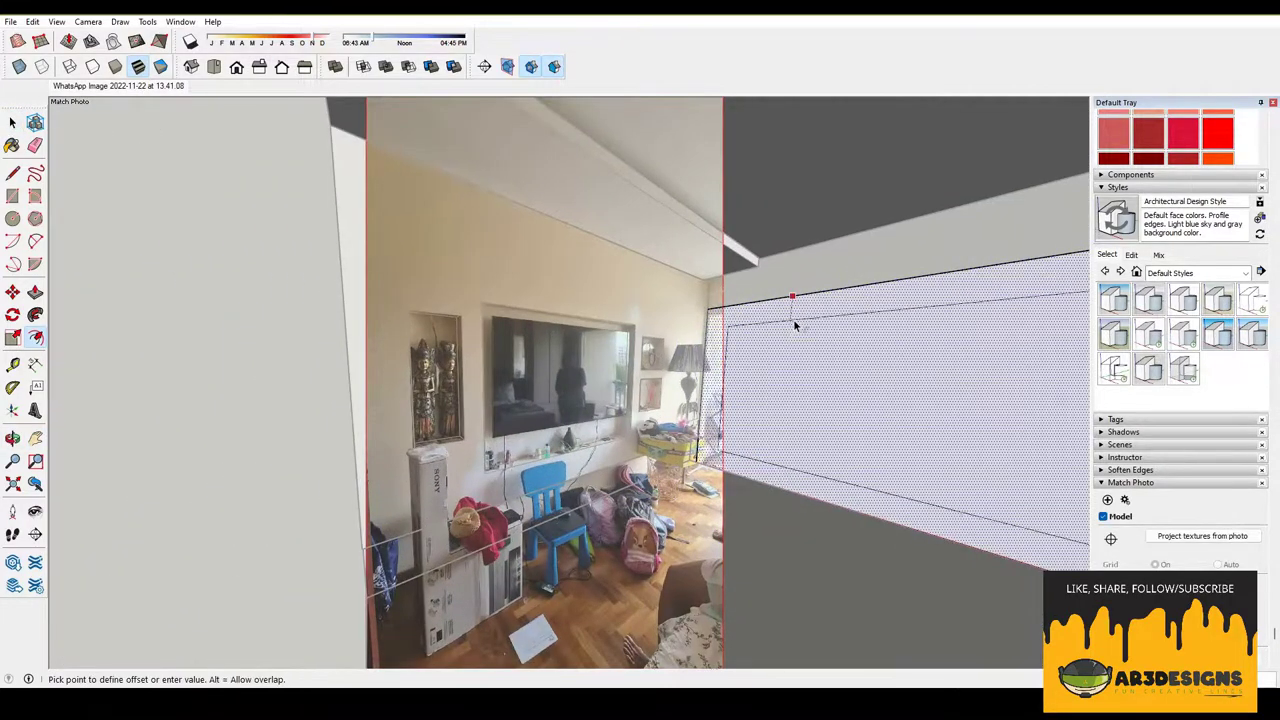
key(space)
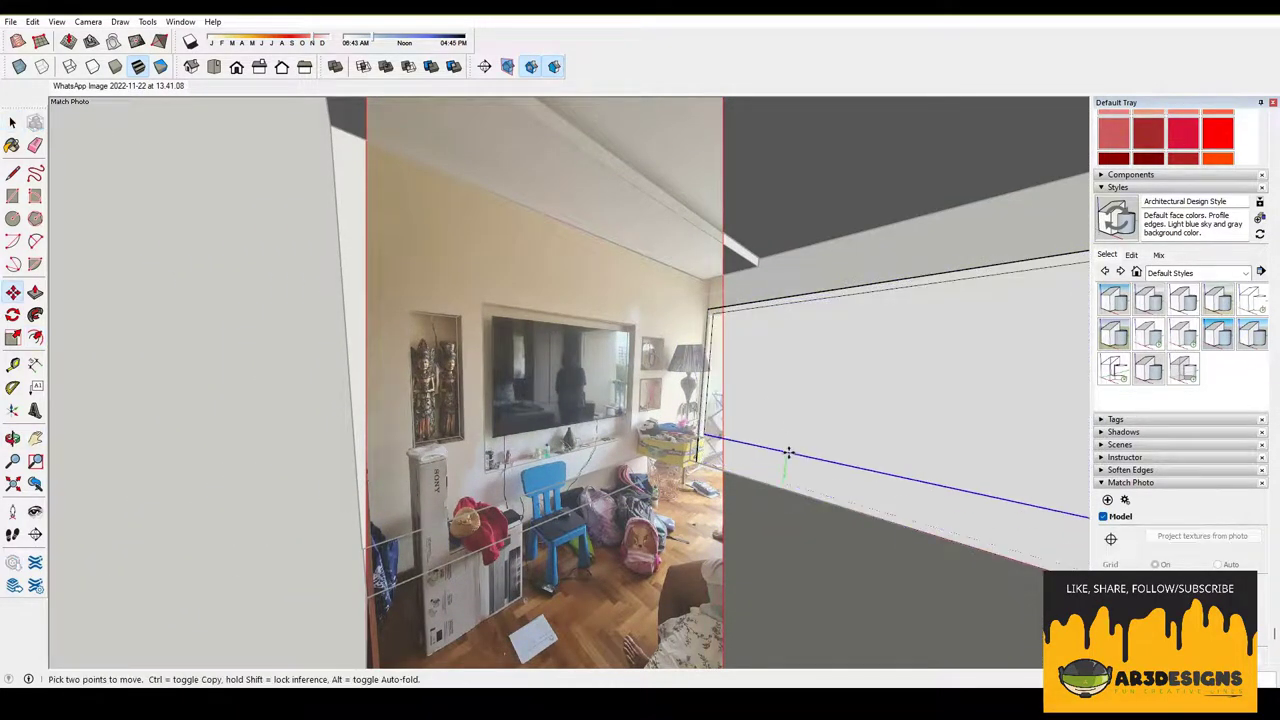
key(space)
key(Page_Down)
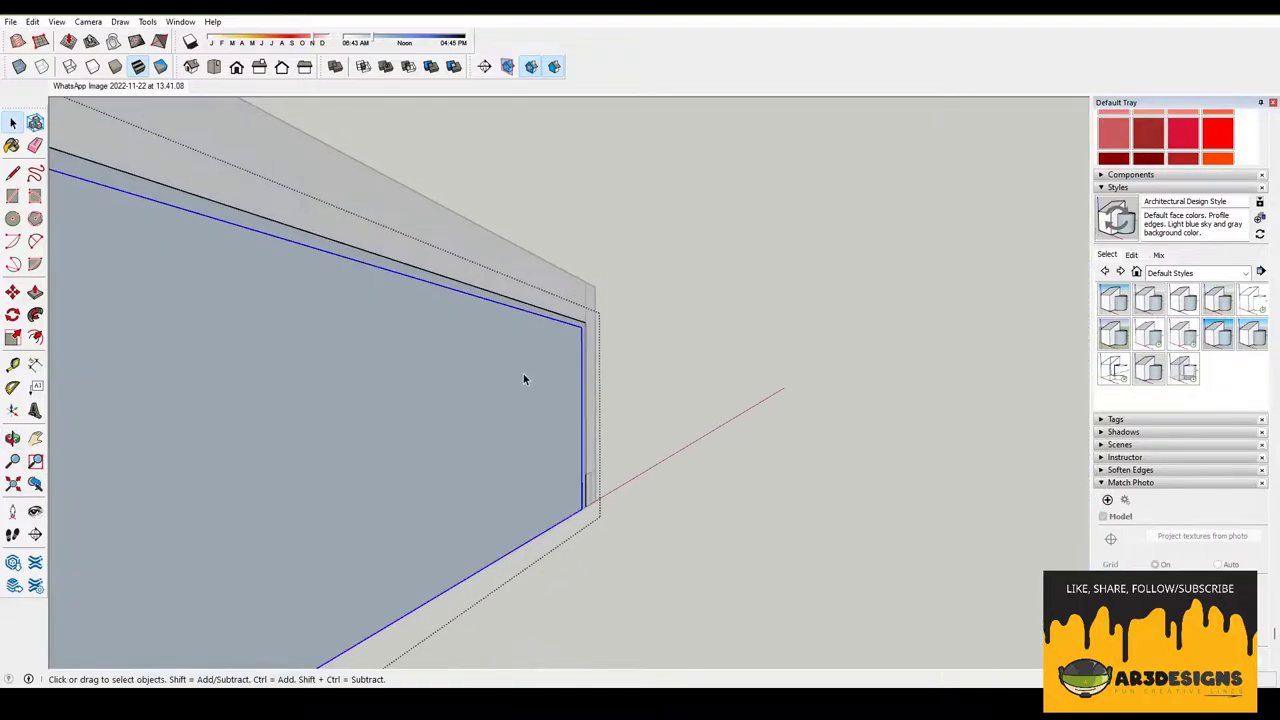
mouse_move(523, 378)
middle_down()
mouse_move(486, 380)
mouse_move(709, 306)
mouse_move(660, 338)
mouse_move(557, 509)
mouse_move(150, 352)
mouse_move(814, 271)
mouse_move(746, 357)
mouse_move(600, 363)
mouse_move(637, 323)
mouse_move(634, 391)
mouse_move(623, 371)
mouse_move(530, 365)
mouse_move(386, 394)
mouse_move(737, 377)
middle_up()
key(p)
key(space)
click(557, 509)
scroll(637, 323, down, 3)
- Widen the floor from a Tape Measure guide and reverse the floor face to face up
click(530, 365)
scroll(737, 377, up, 5)
mouse_move(480, 346)
shift+middle_down()
mouse_move(502, 370)
mouse_move(837, 386)
shift+middle_up()
scroll(502, 370, down, 3)
click(837, 386)
key(t)
scroll(586, 381, up, 3)
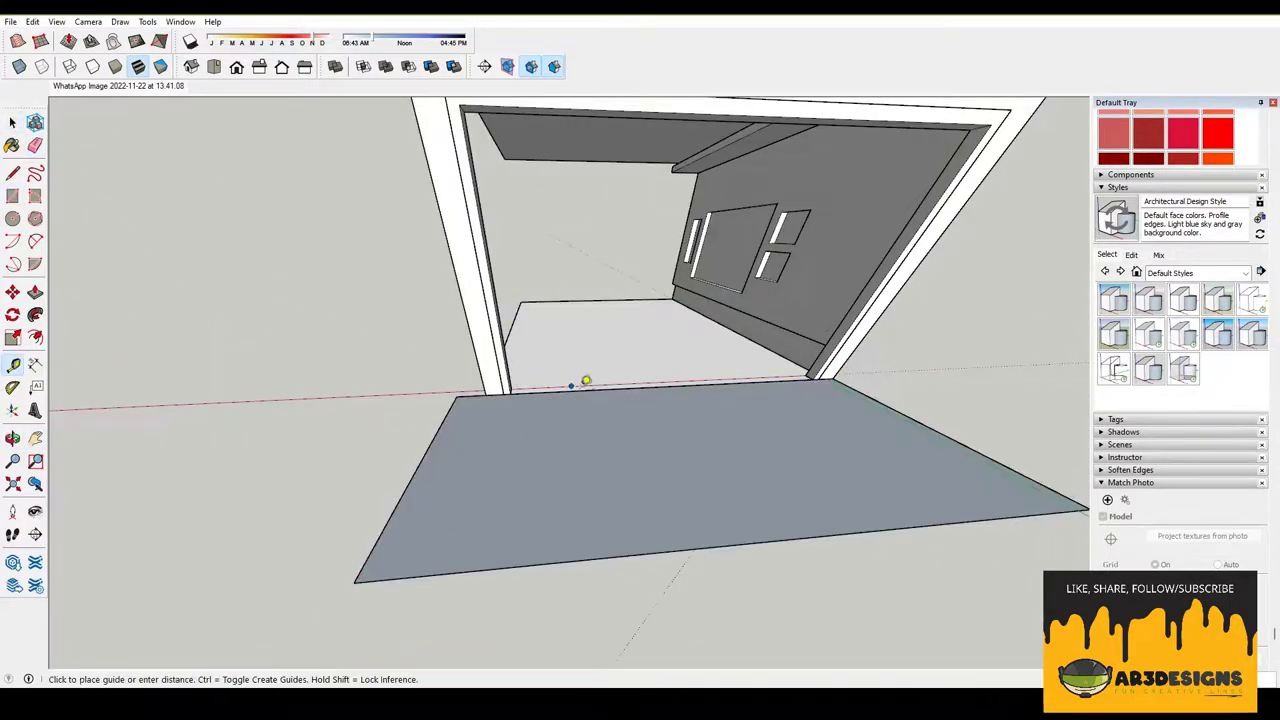
key(ctrl+z)
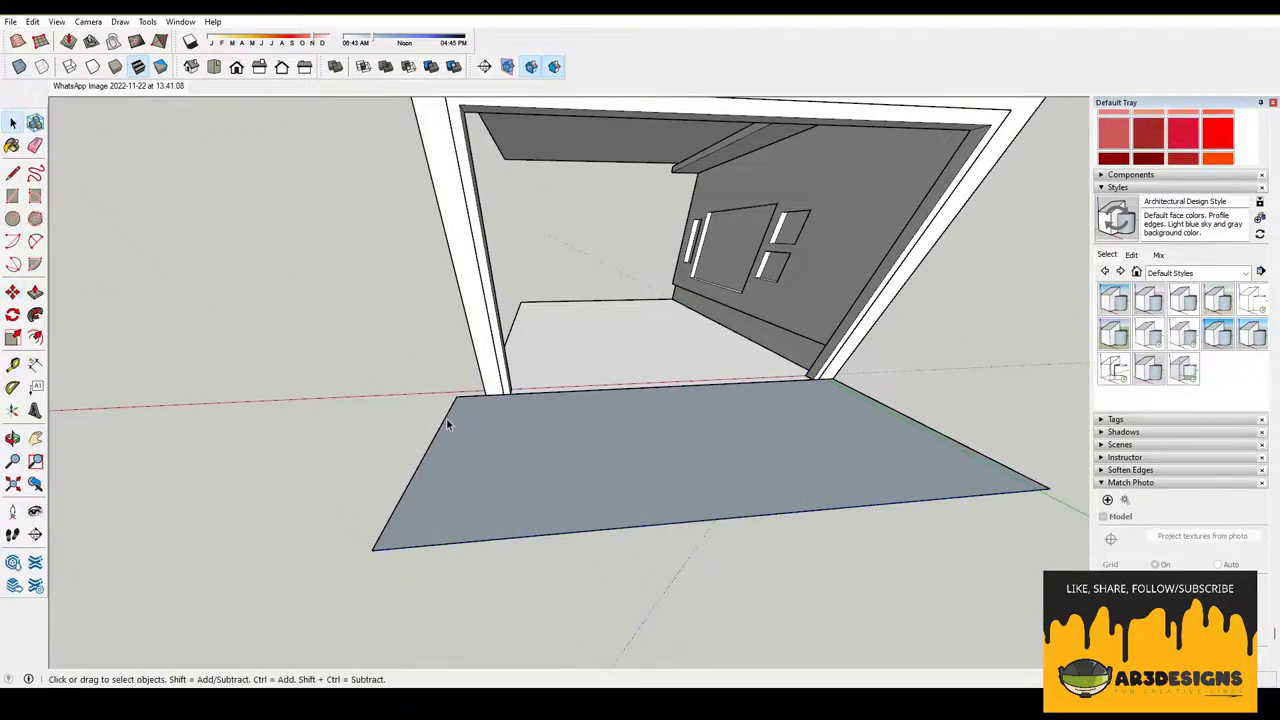
right_click(578, 426)
click(627, 572)
- Return to the matched photo scene and export the model as a 3D model, replacing the existing file
click(118, 85)
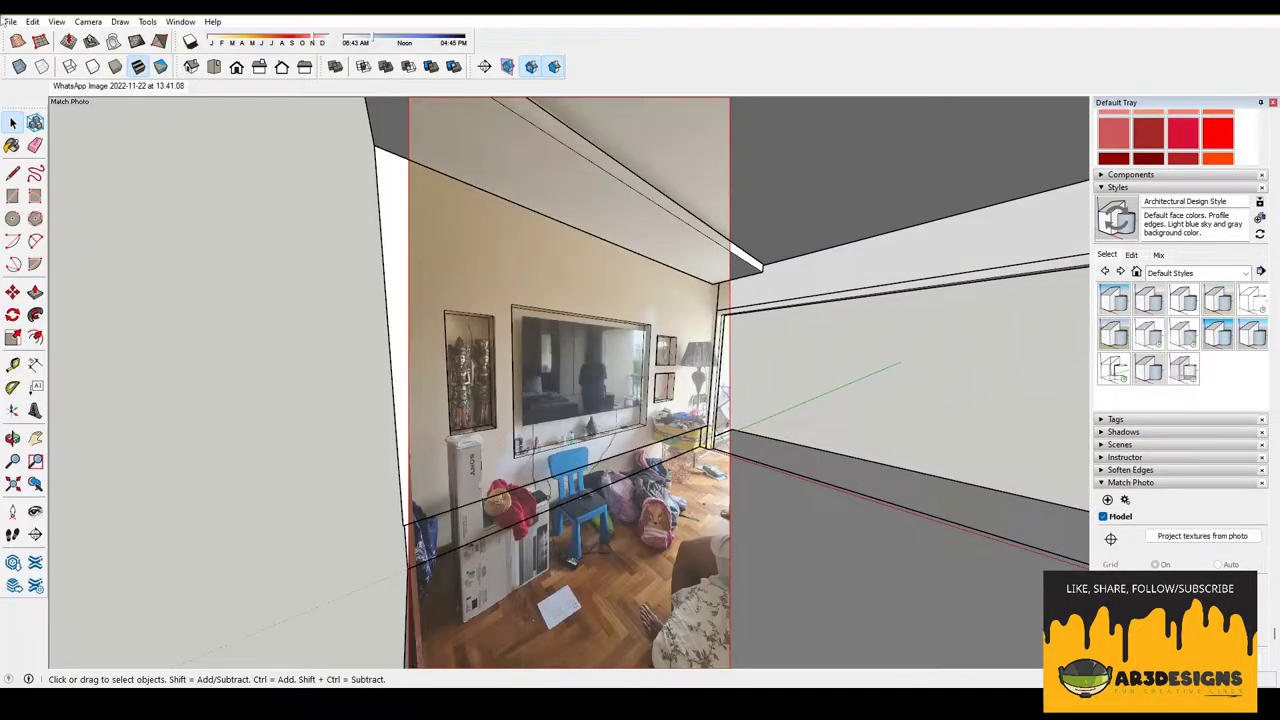
click(10, 21)
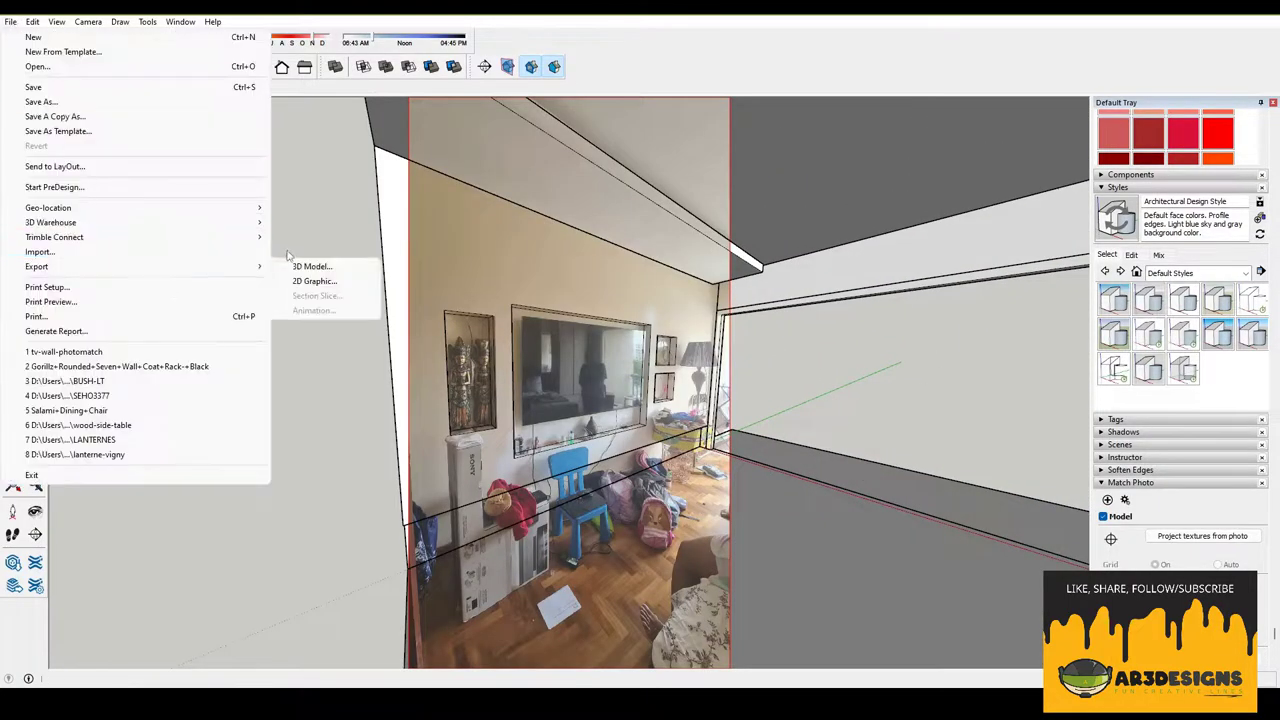
click(300, 263)
click(943, 509)
click(662, 349)
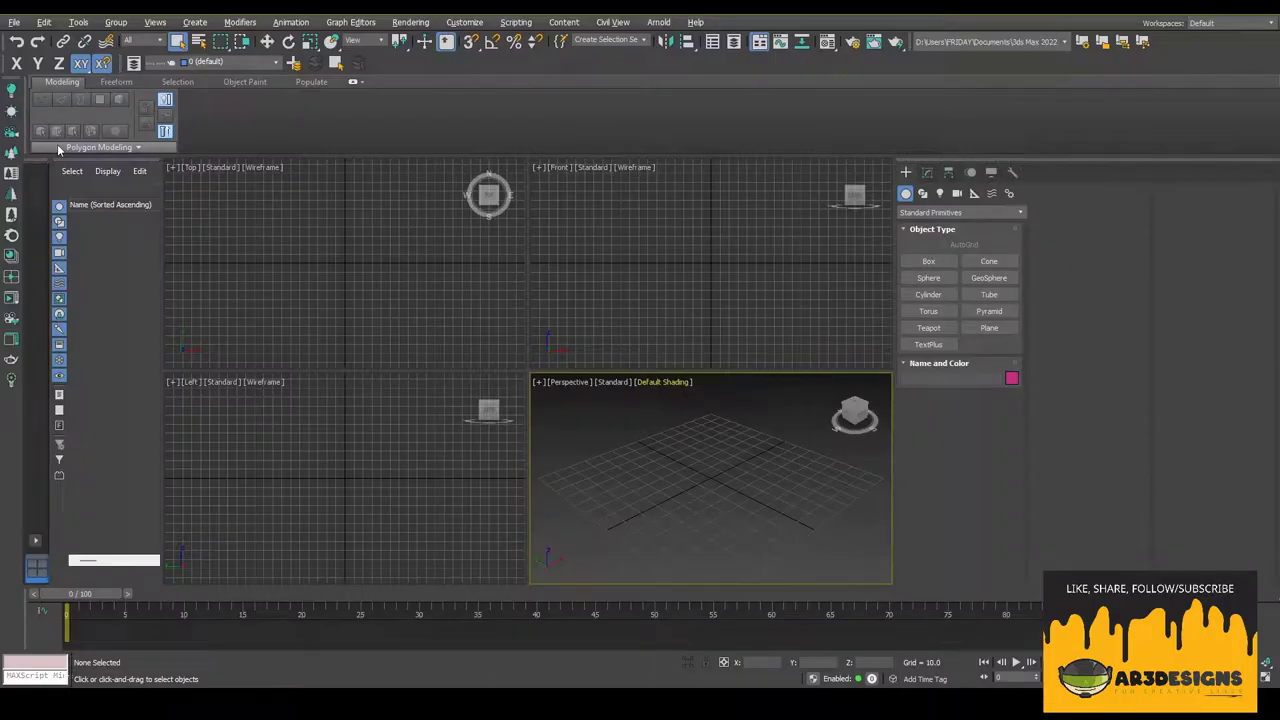
- Merge the exported room model and its camera from the Documents folder
click(14, 21)
mouse_move(30, 202)
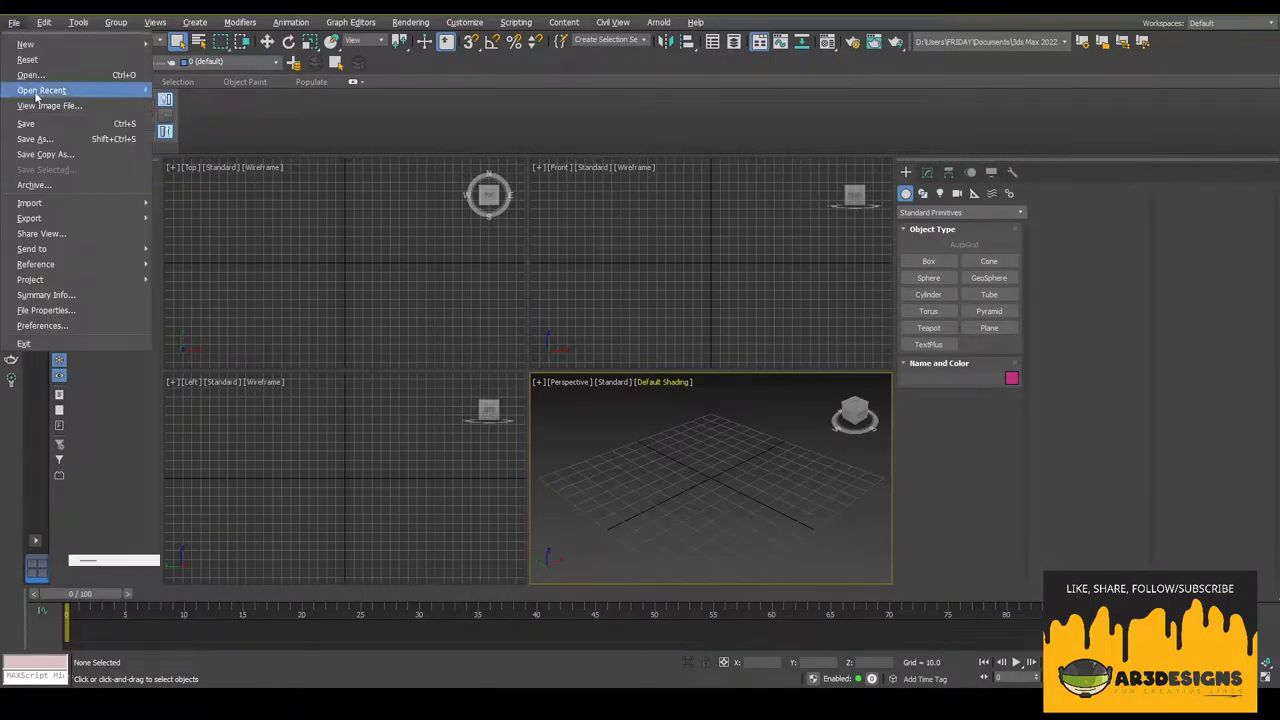
click(200, 213)
click(460, 204)
click(440, 320)
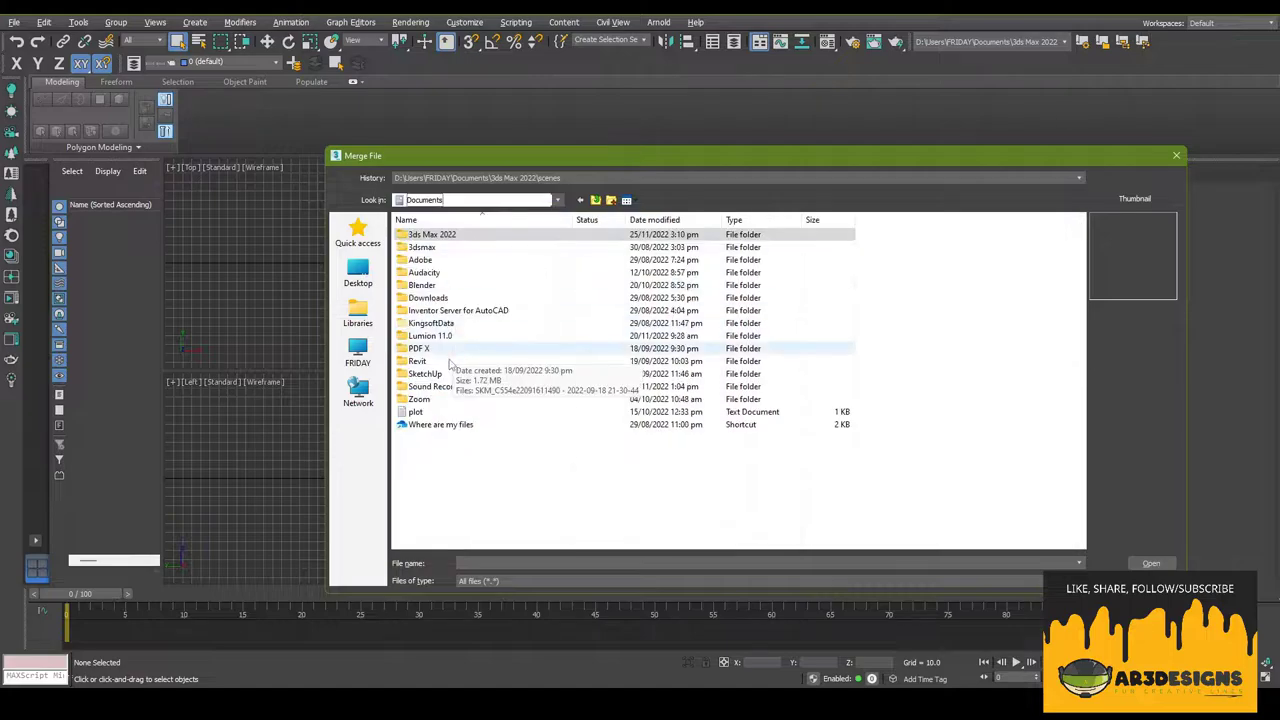
double_click(420, 357)
double_click(428, 252)
- Show the photo-match camera in the perspective viewport and Top in the top-right one
key(c)
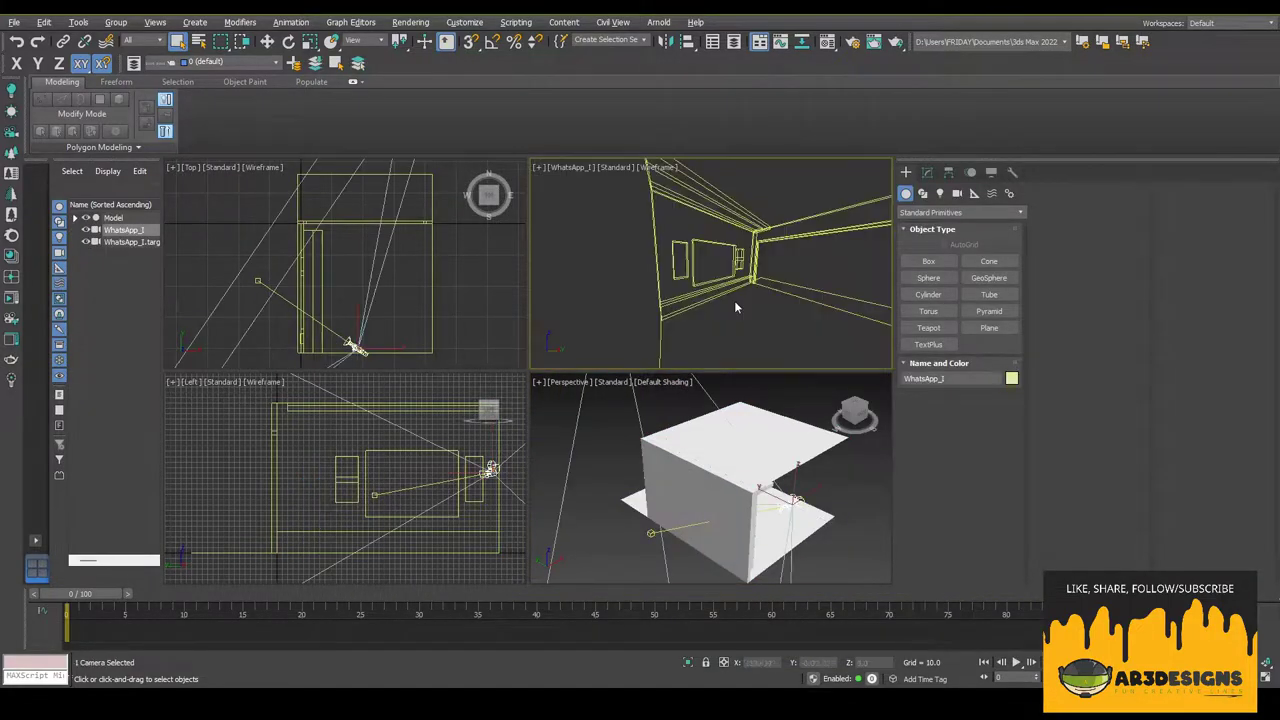
key(t)
click(836, 494)
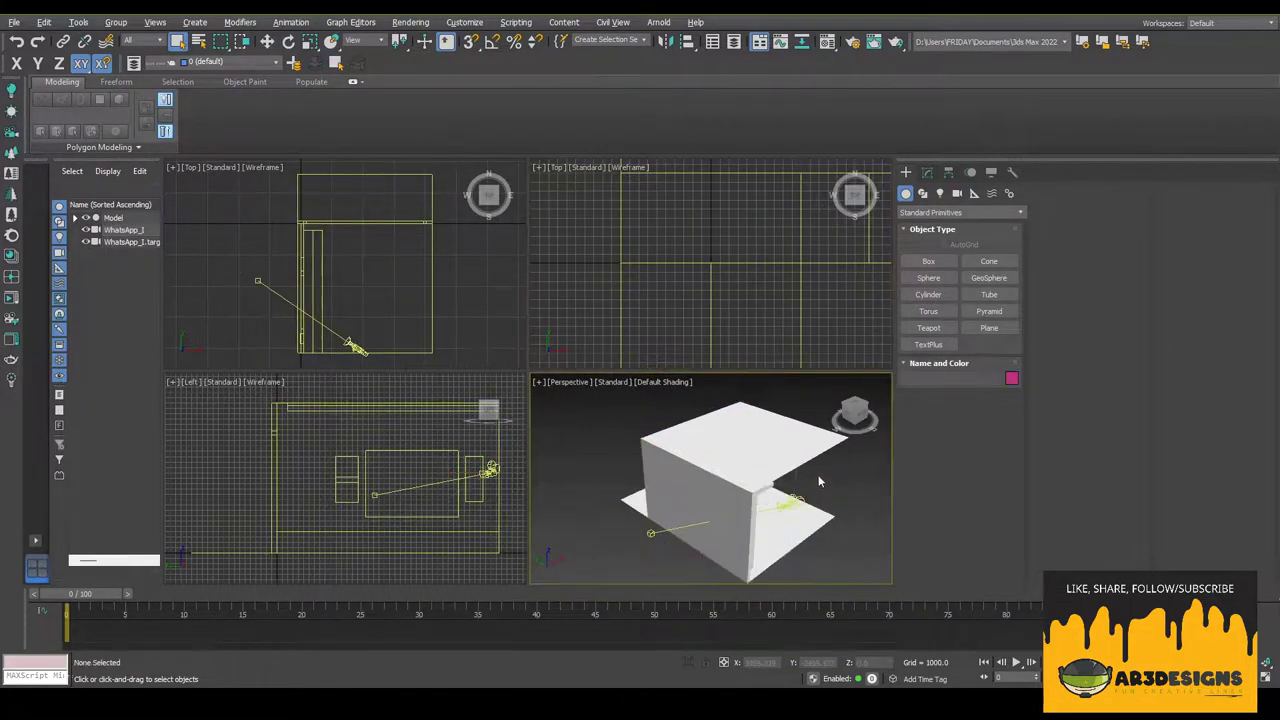
key(c)
key(F10)
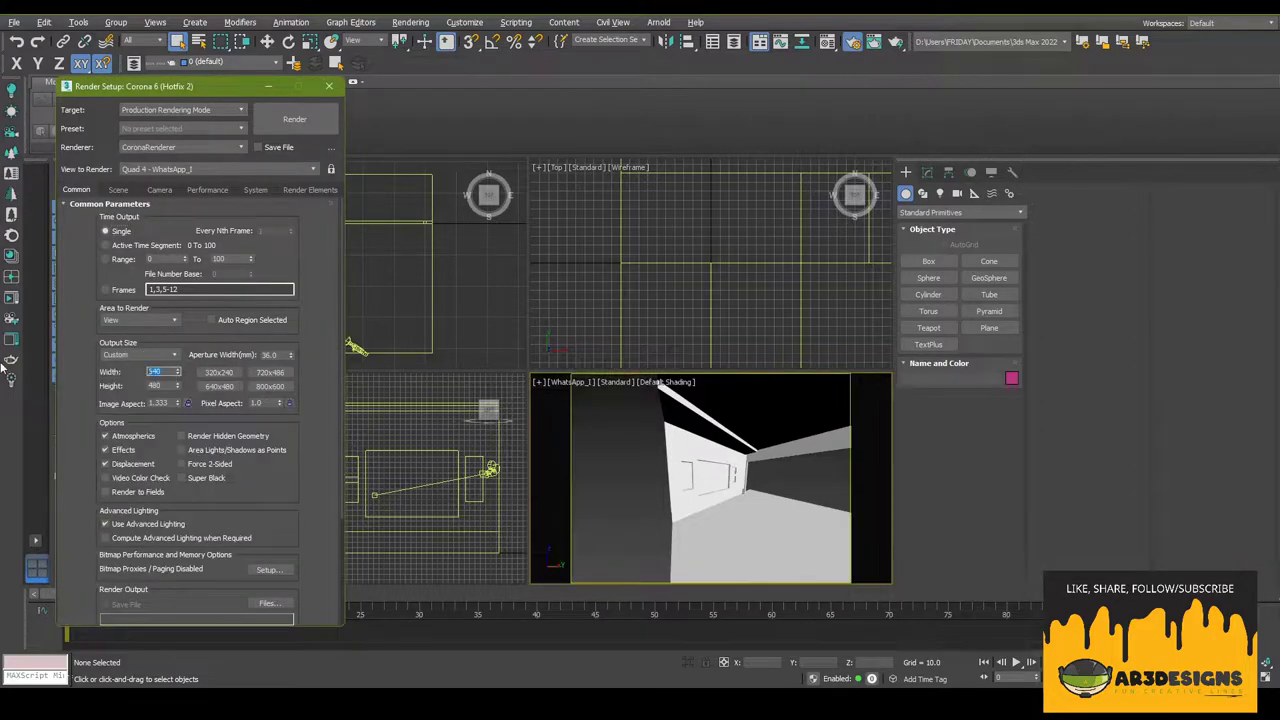
- Set the render output size to 900 × 1600
text(900)
key(Tab)
text(1600)
click(606, 338)
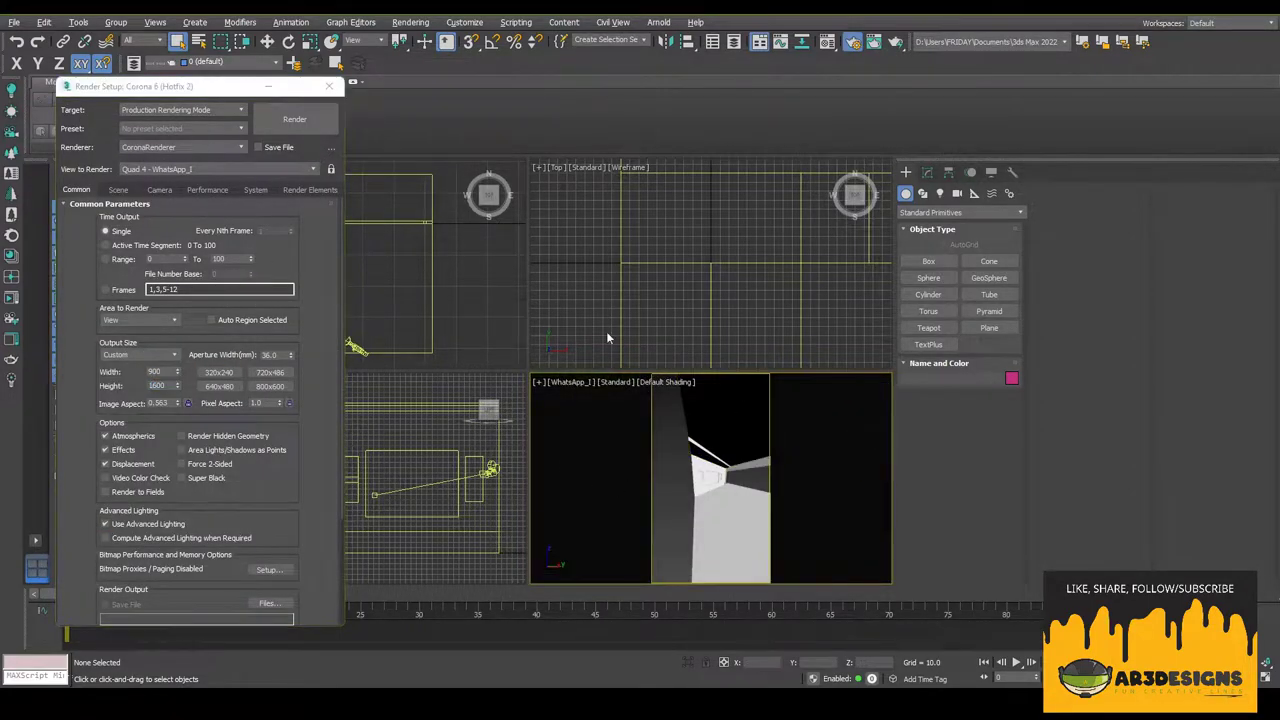
- Load the room photo as the environment background map
key(8)
double_click(357, 248)
key(m)
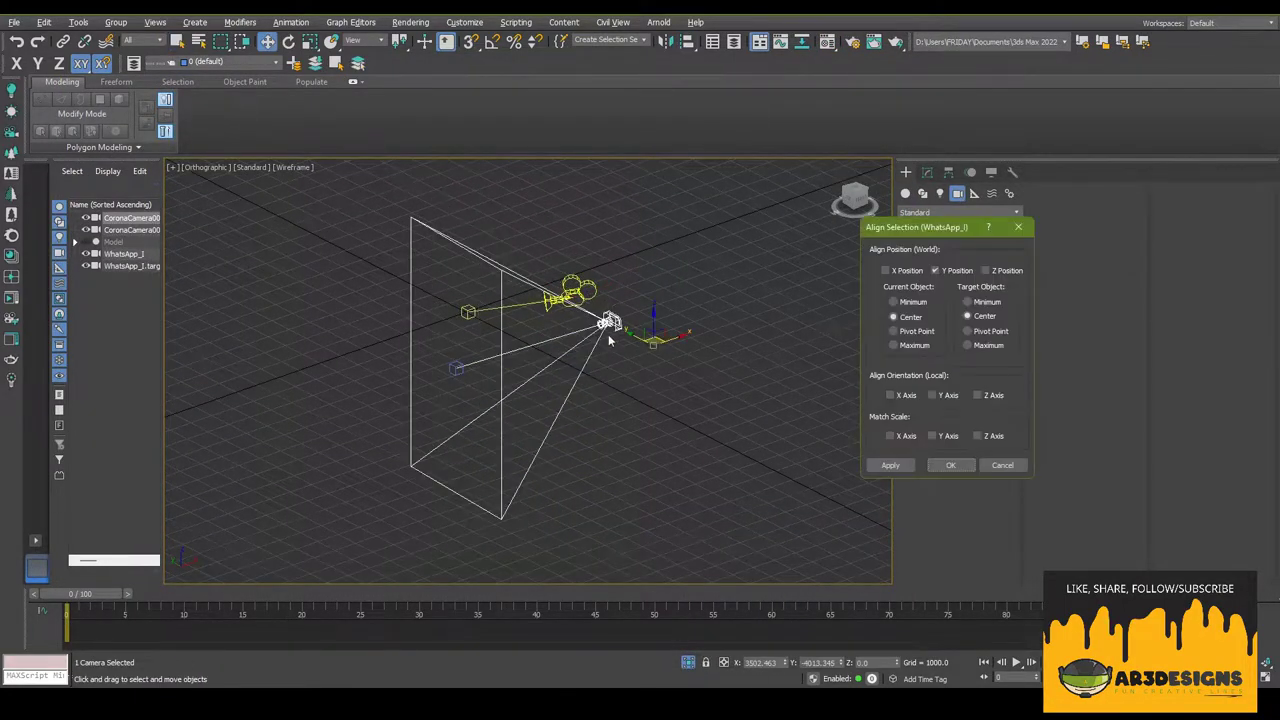
- Maximize the Corona camera view and widen its field of view to about 71.26
right_click(710, 295)
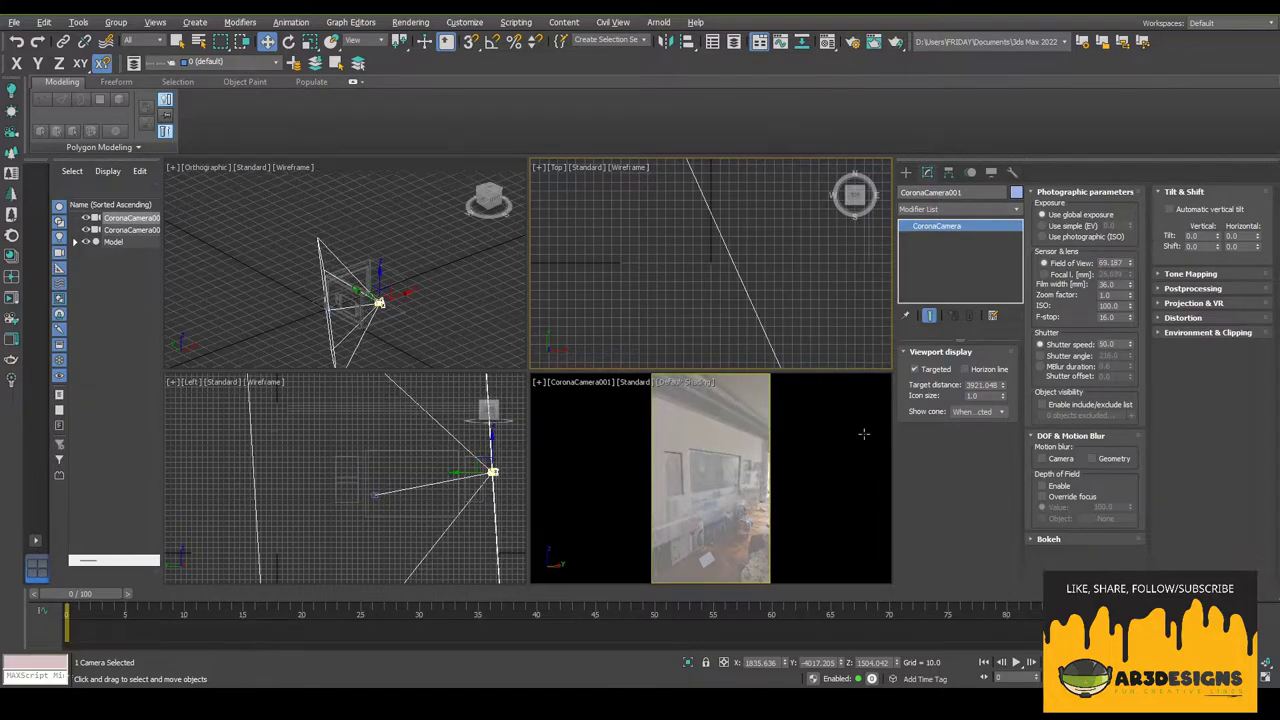
key(alt+w)
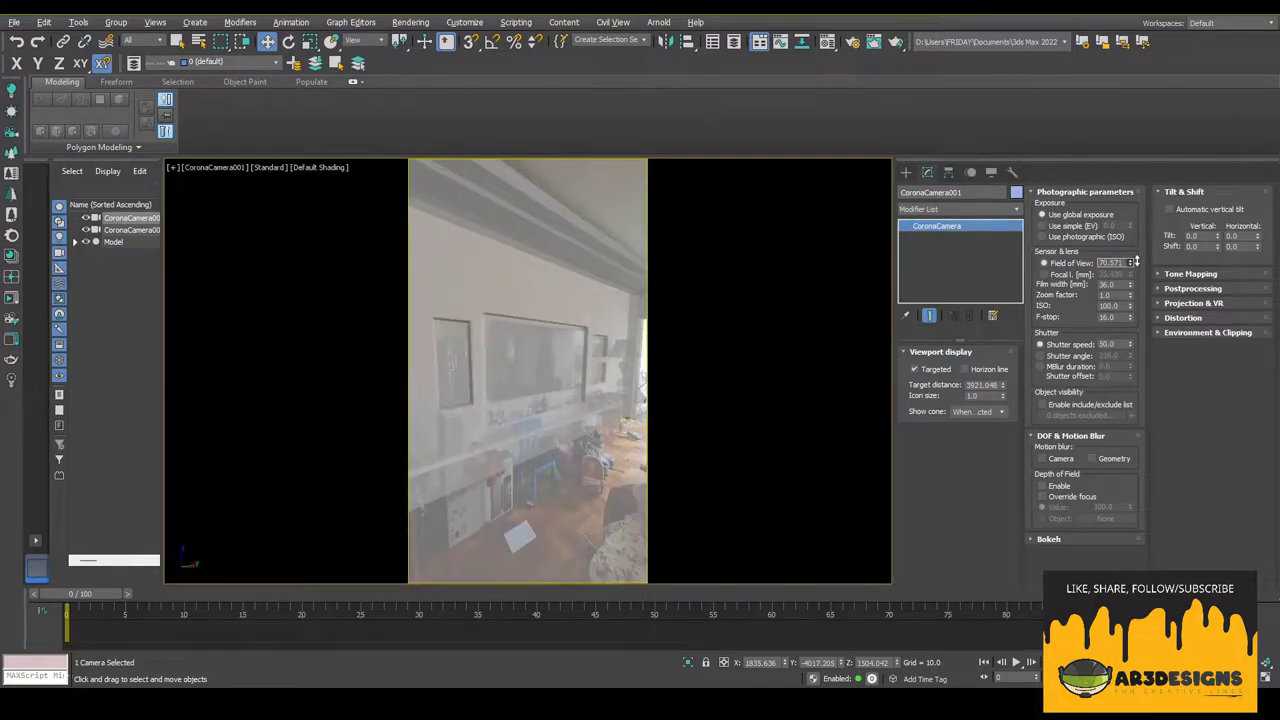
drag(1136, 261, 1137, 260)
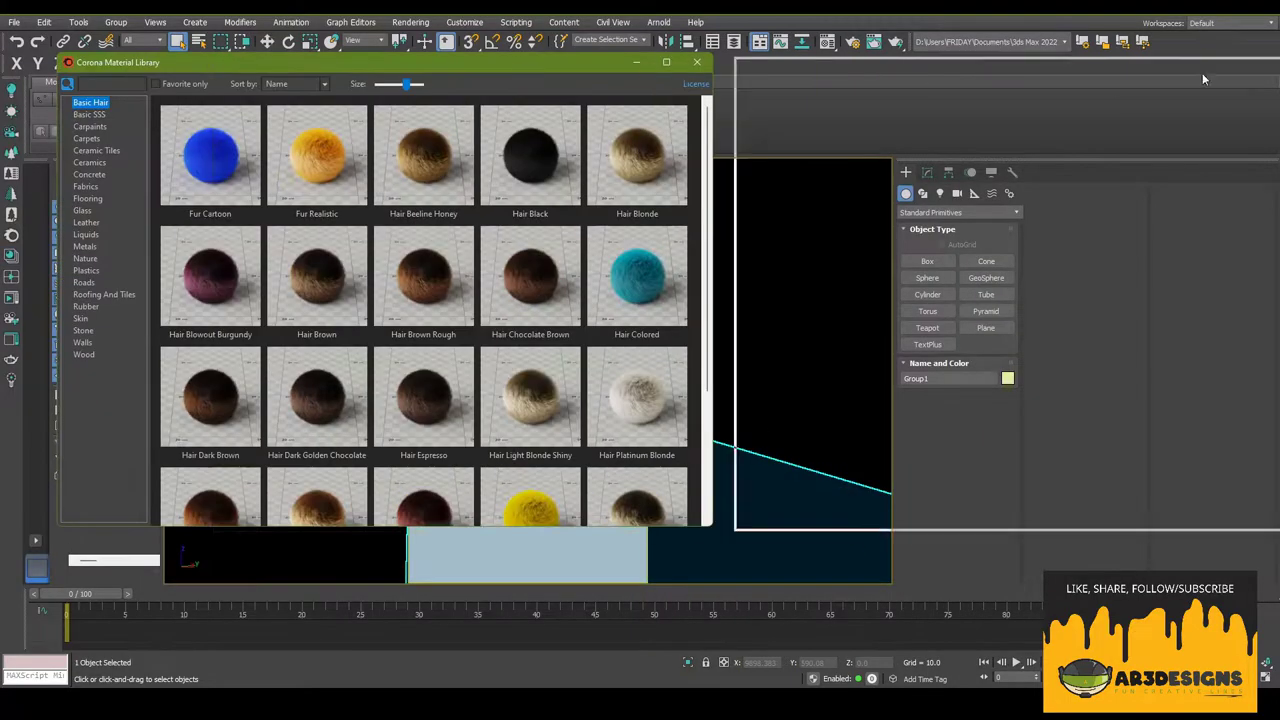
- Assign a Corona library Flooring material to the floor (Group1)
mouse_move(300, 68)
mouse_down()
mouse_move(976, 68)
mouse_move(684, 68)
mouse_up()
click(758, 205)
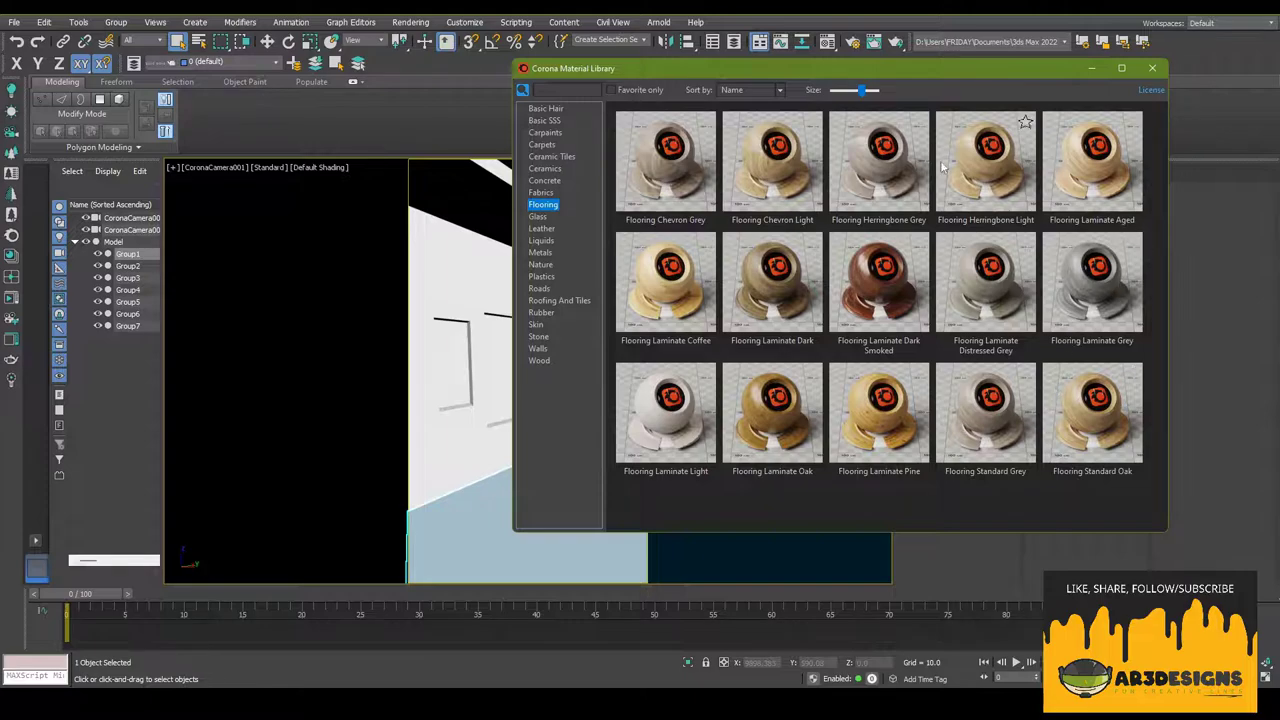
right_click(680, 168)
click(710, 197)
mouse_move(650, 68)
mouse_down()
mouse_move(865, 134)
mouse_move(50, 113)
mouse_up()
- Convert the floor to Editable Poly and add a Box UVW Map modifier
click(928, 173)
right_click(930, 226)
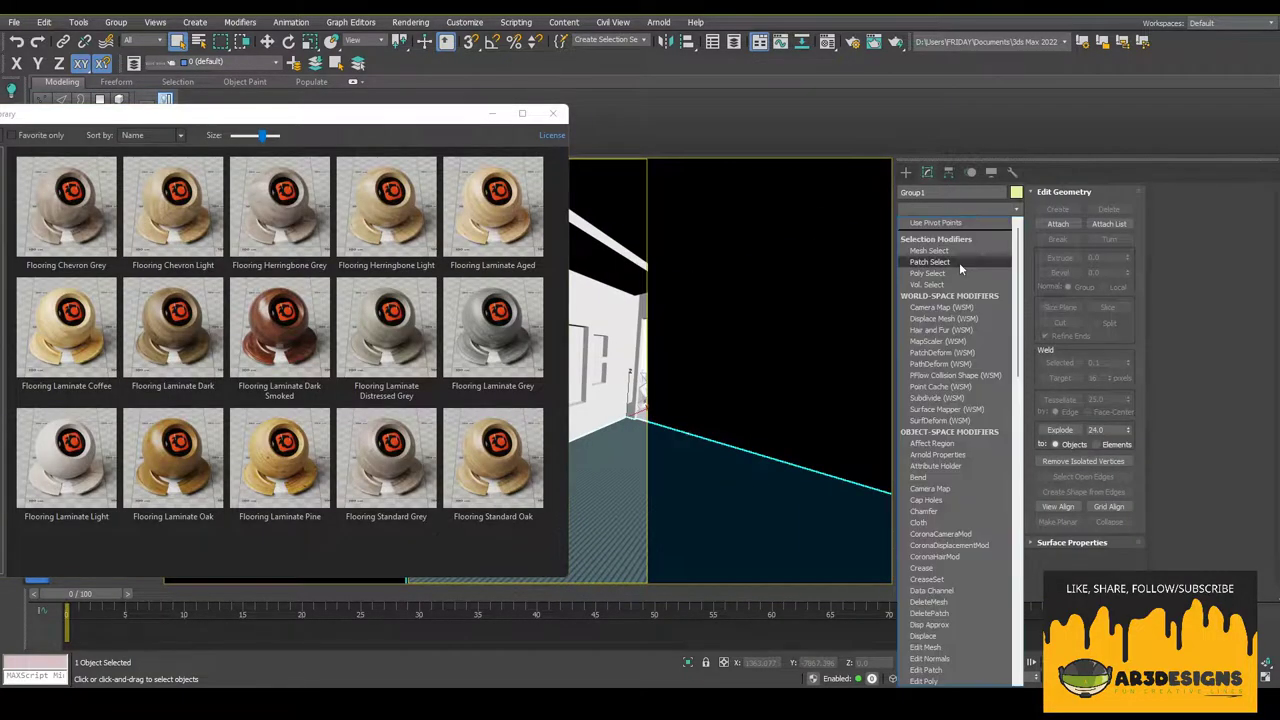
click(959, 262)
click(958, 209)
click(957, 527)
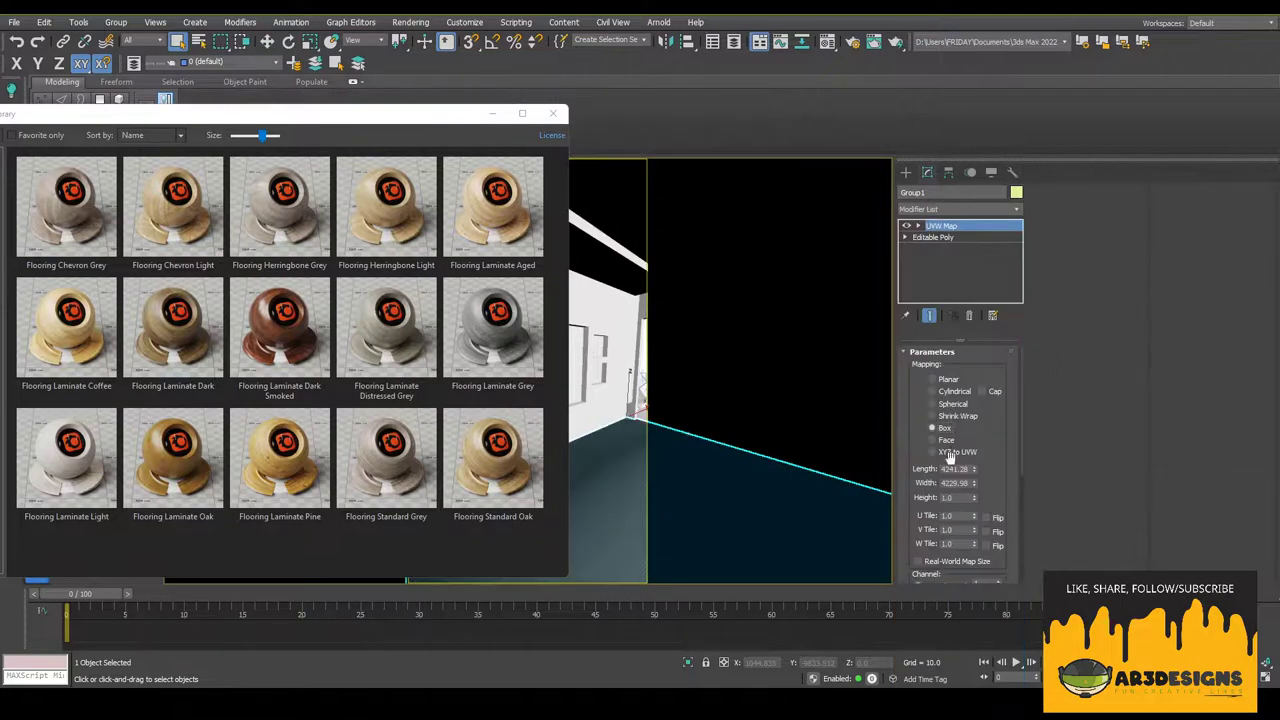
click(906, 172)
- Close the material library and editor and restore the four-viewport layout
click(572, 130)
key(m)
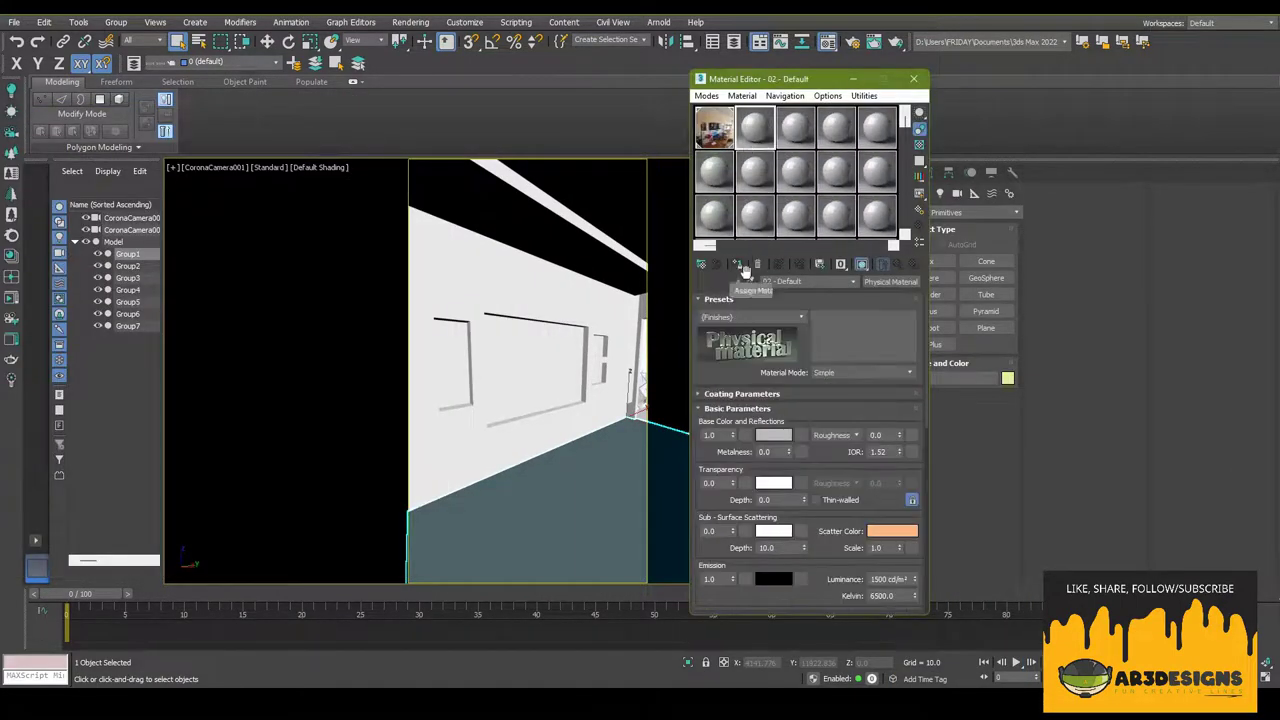
click(913, 78)
key(alt+w)
- Turn the top-right viewport into a Corona Interactive view and select the floor
click(556, 167)
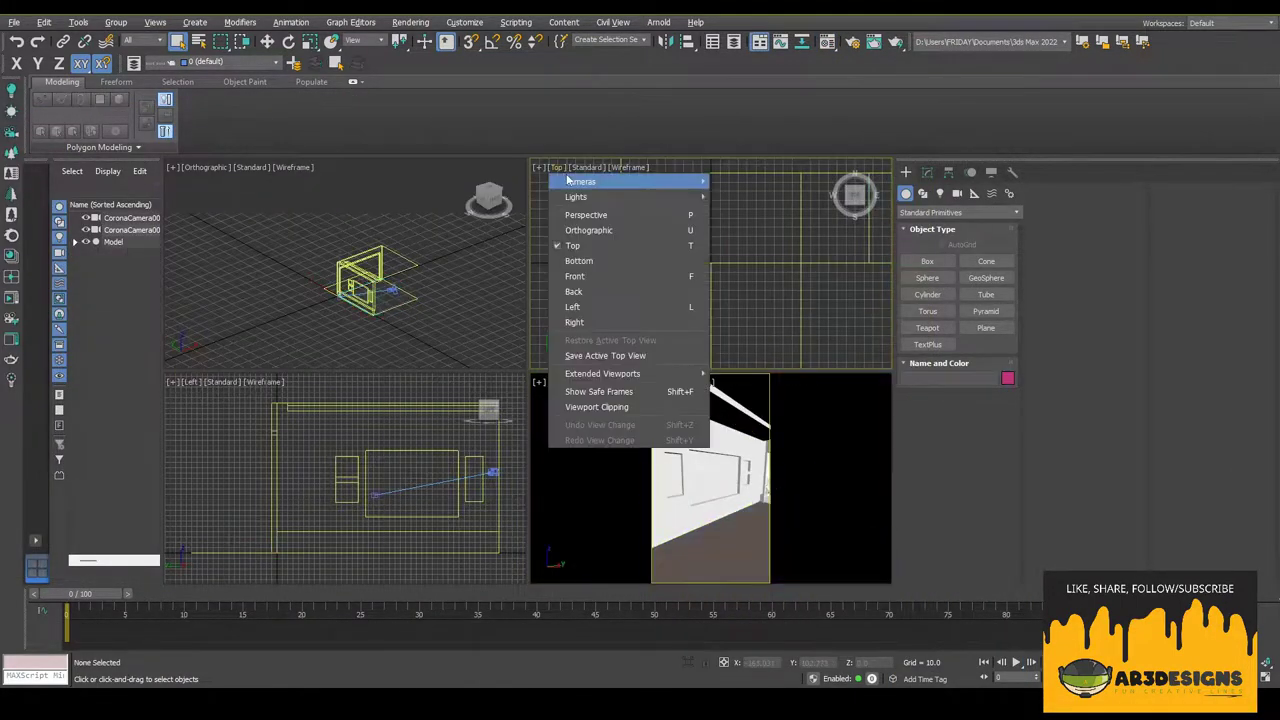
click(552, 167)
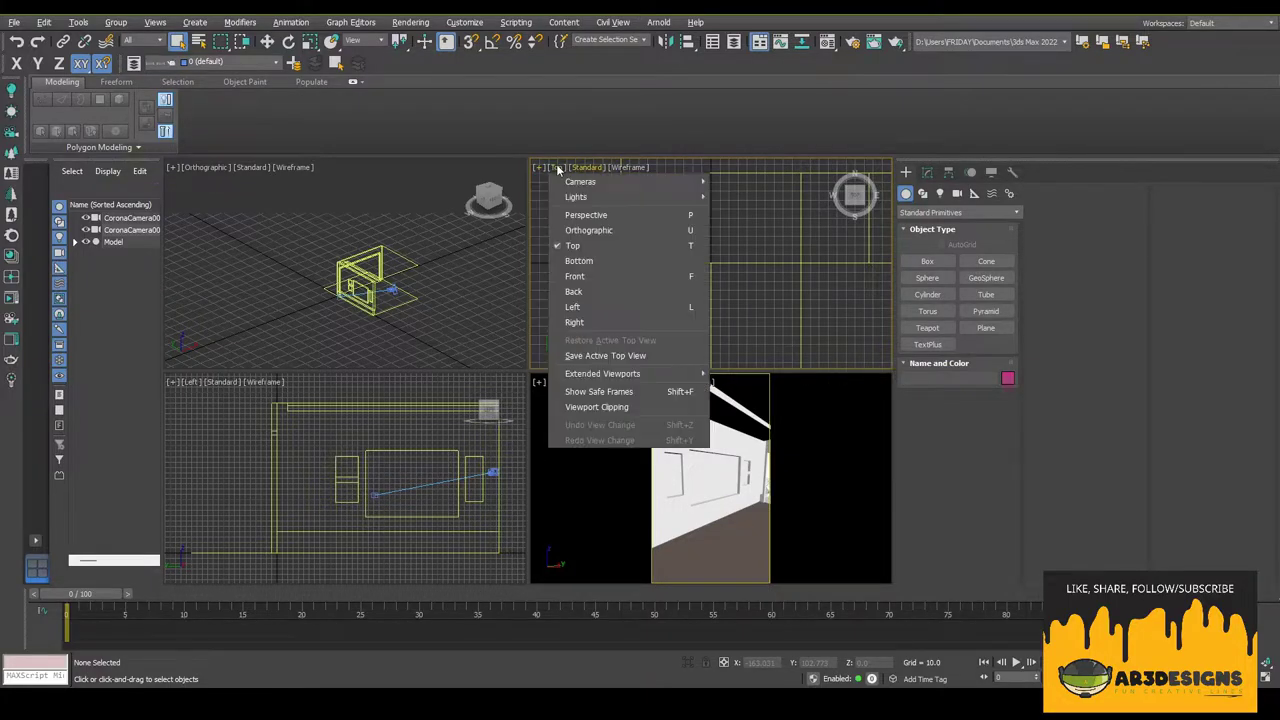
click(760, 517)
click(727, 513)
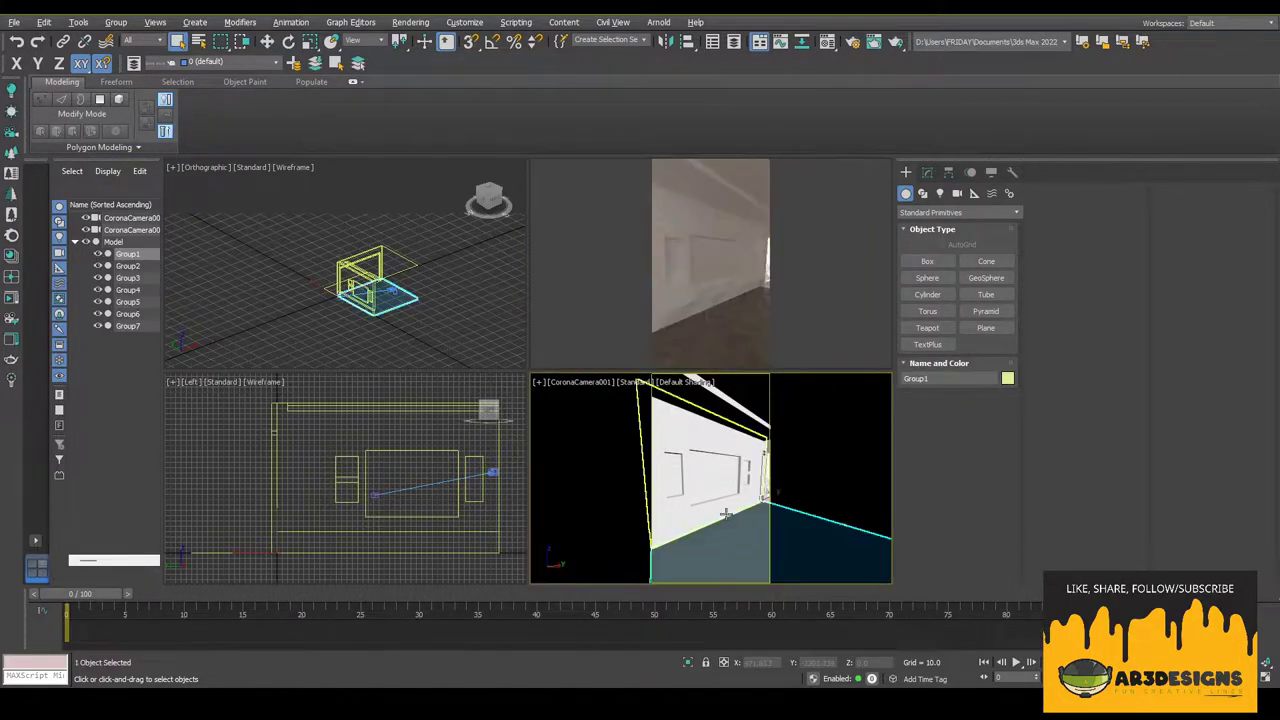
- Review the scene and common render settings, then select two of the walls
key(F10)
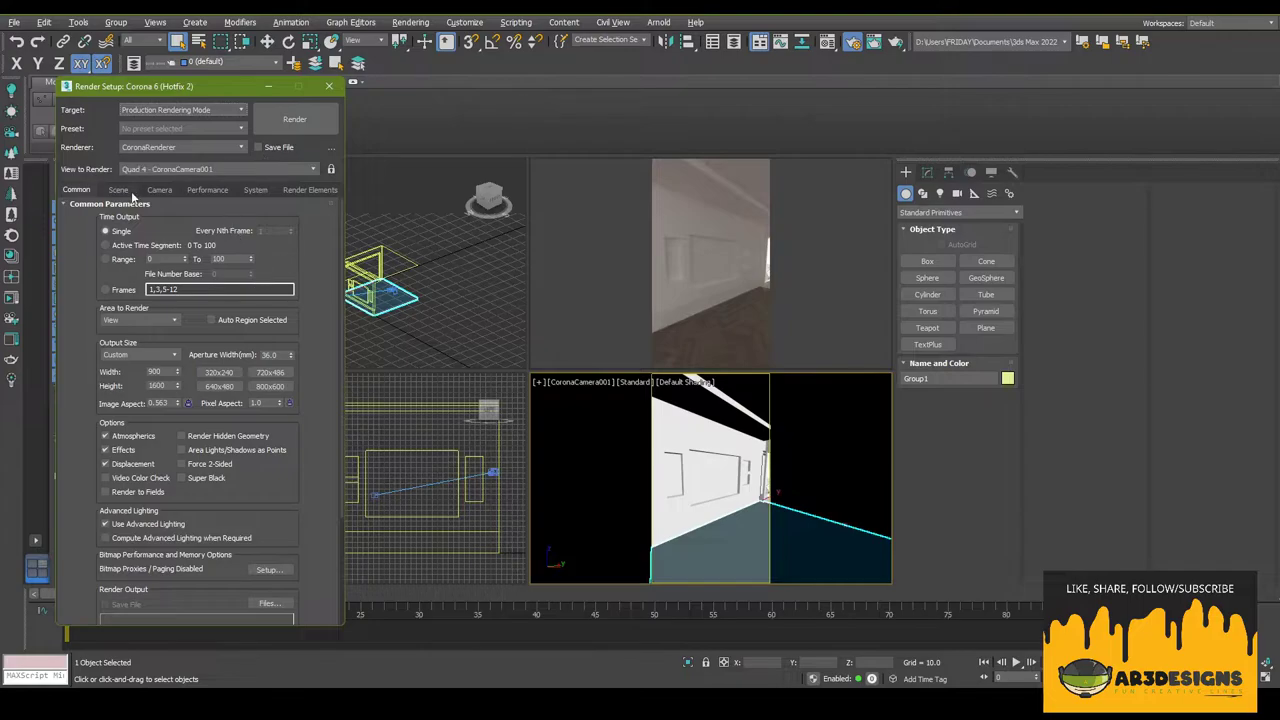
click(128, 192)
click(78, 192)
click(118, 190)
click(588, 210)
click(745, 396)
- Select the remaining walls and assign a white paint material from the Corona Walls library
ctrl+click(745, 396)
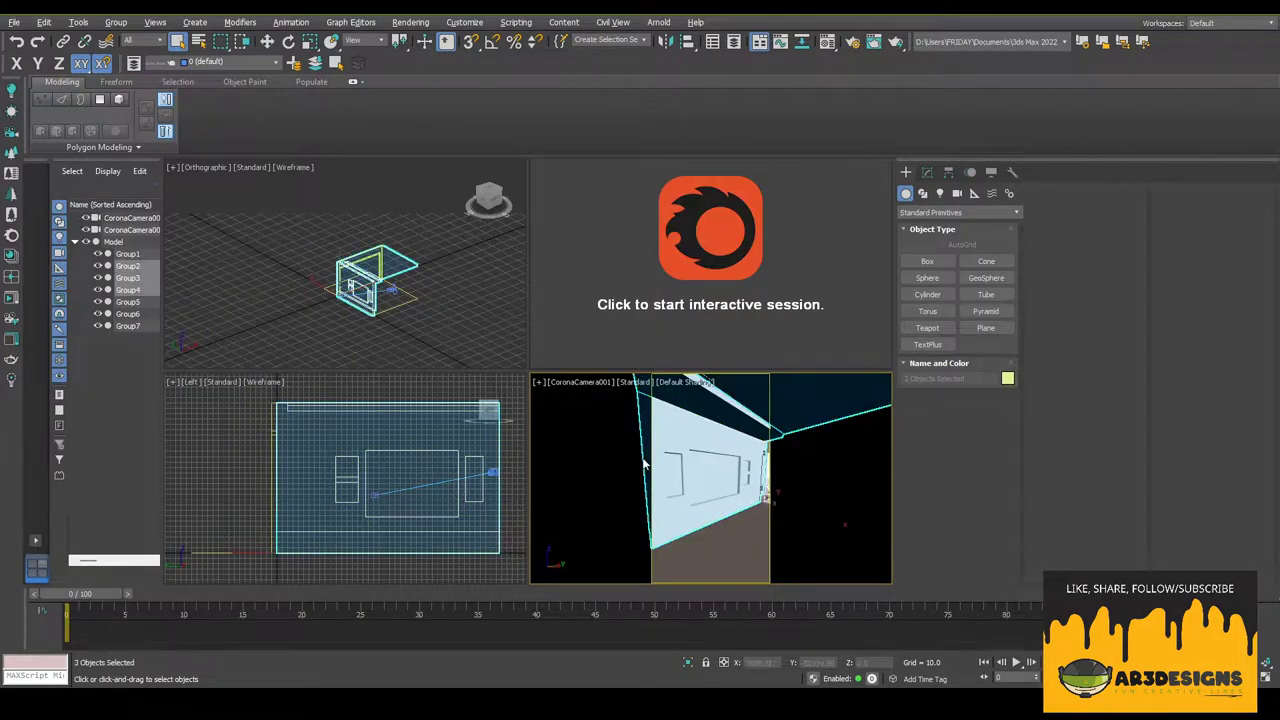
ctrl+click(760, 470)
click(11, 371)
click(700, 225)
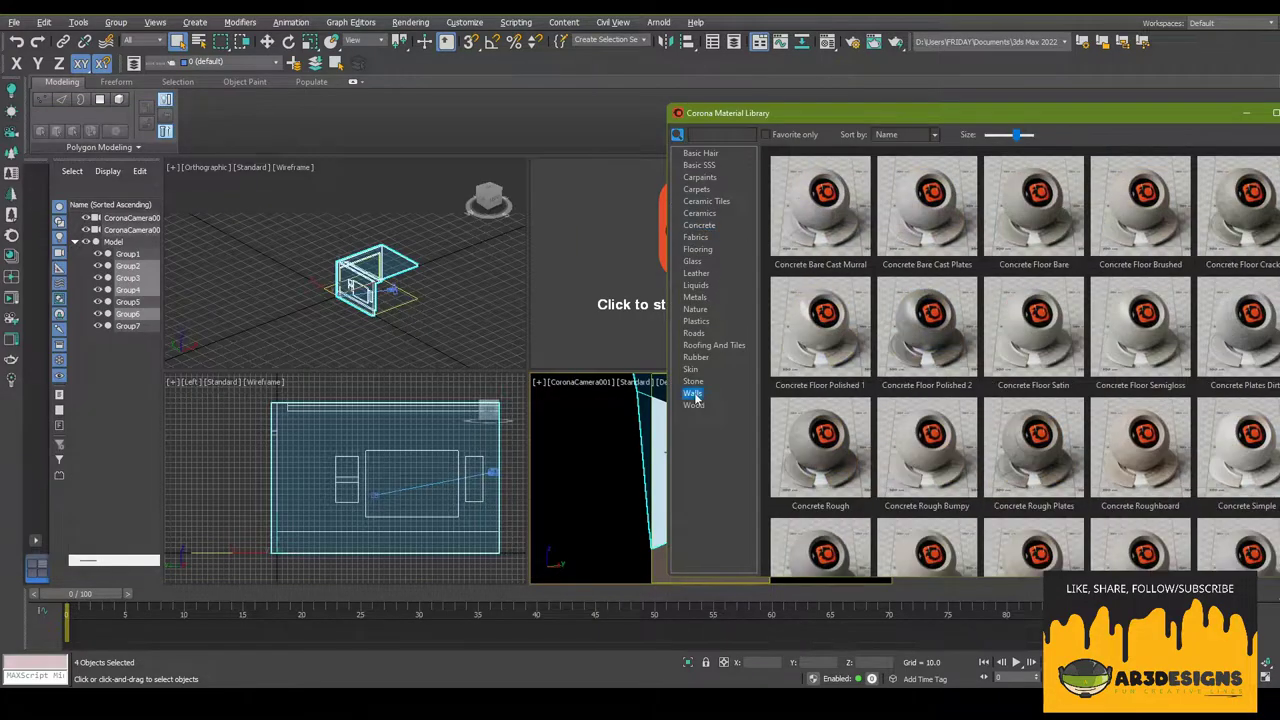
click(692, 393)
drag(900, 112, 704, 59)
mouse_move(1142, 162)
mouse_down()
mouse_move(1138, 406)
mouse_move(1169, 242)
mouse_up()
right_click(654, 410)
- Add a UVW Map modifier to the walls and convert them to Editable Poly
click(927, 172)
click(960, 209)
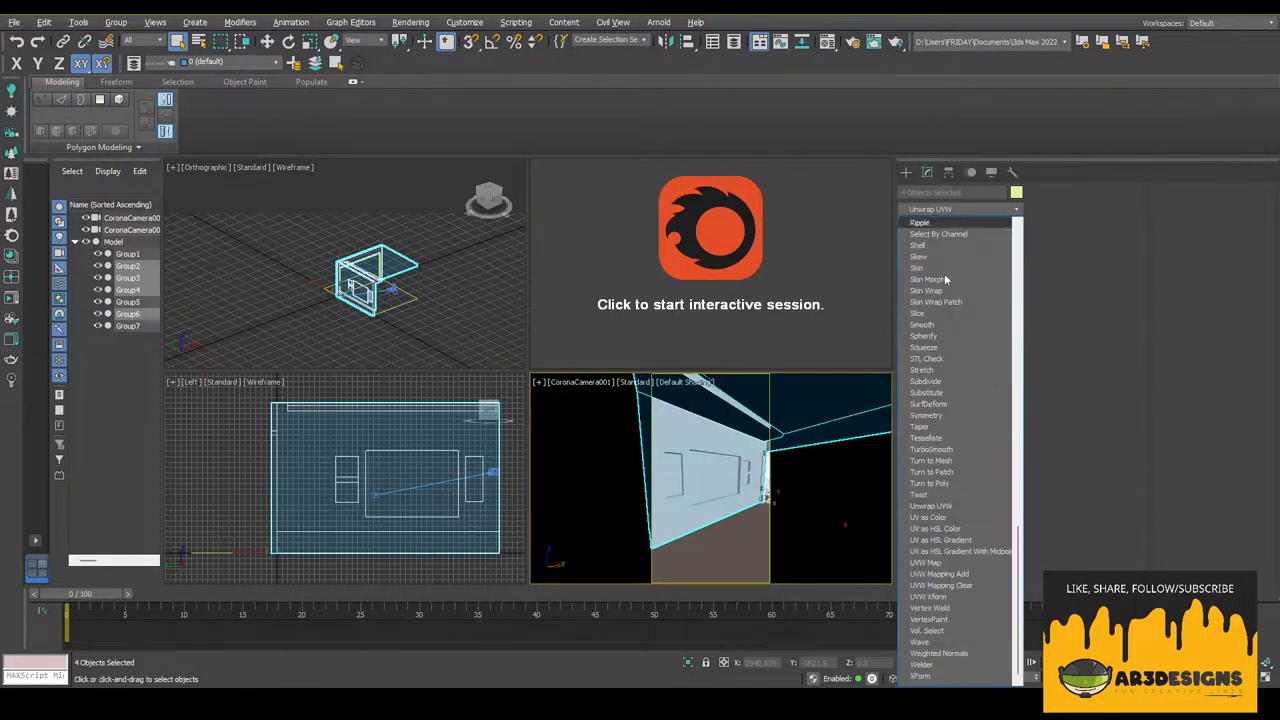
click(944, 430)
right_click(672, 444)
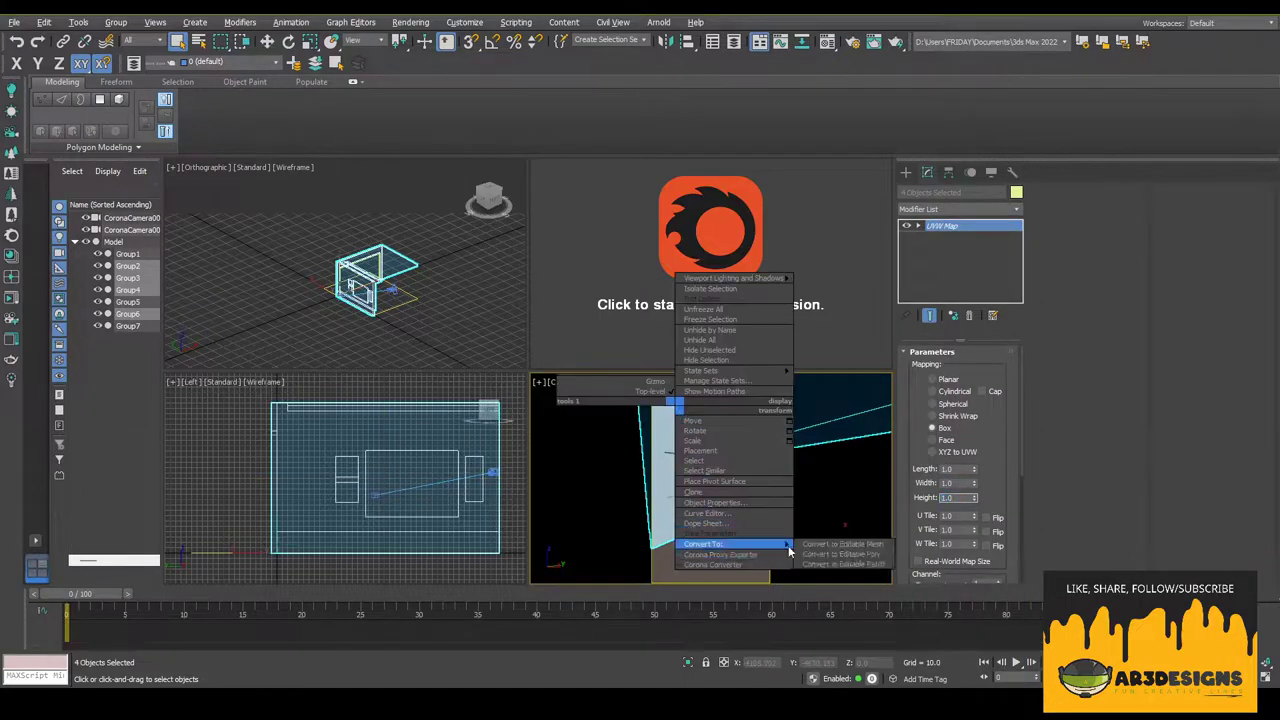
click(728, 537)
click(780, 304)
- Rotate the floor's UVW Map gizmo with angle snap to reorient the planks
click(788, 412)
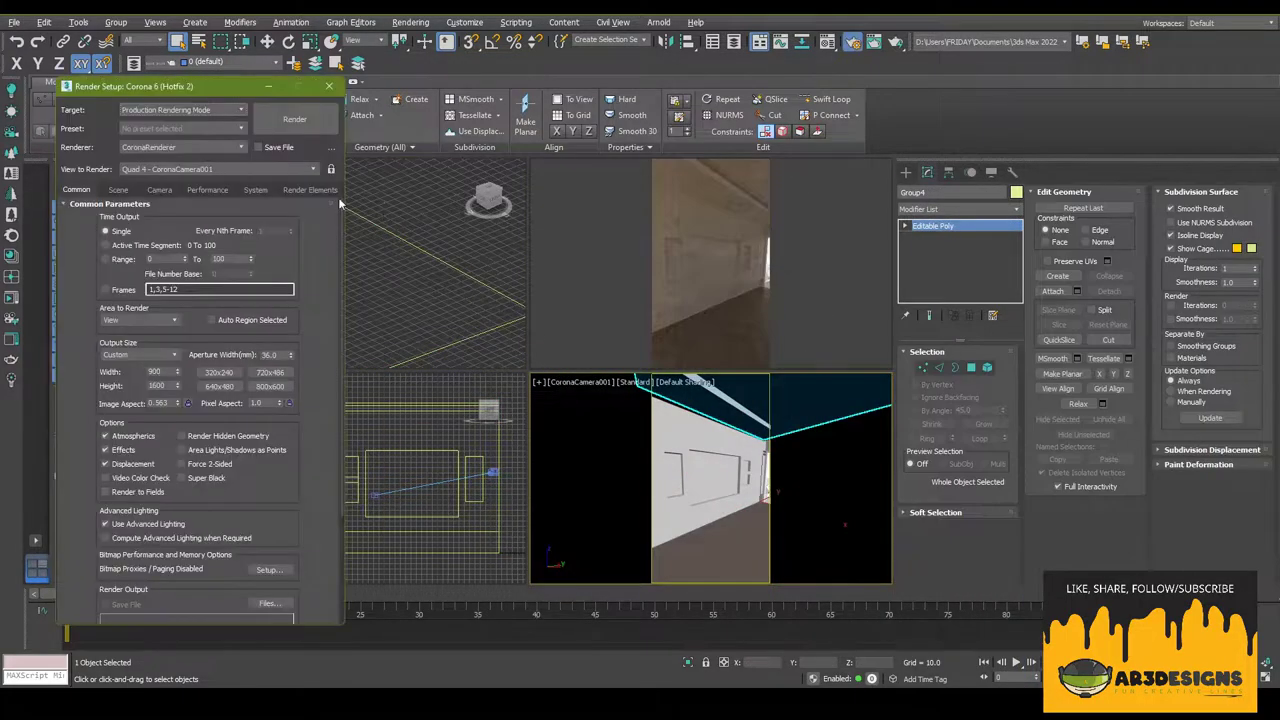
click(391, 254)
key(1)
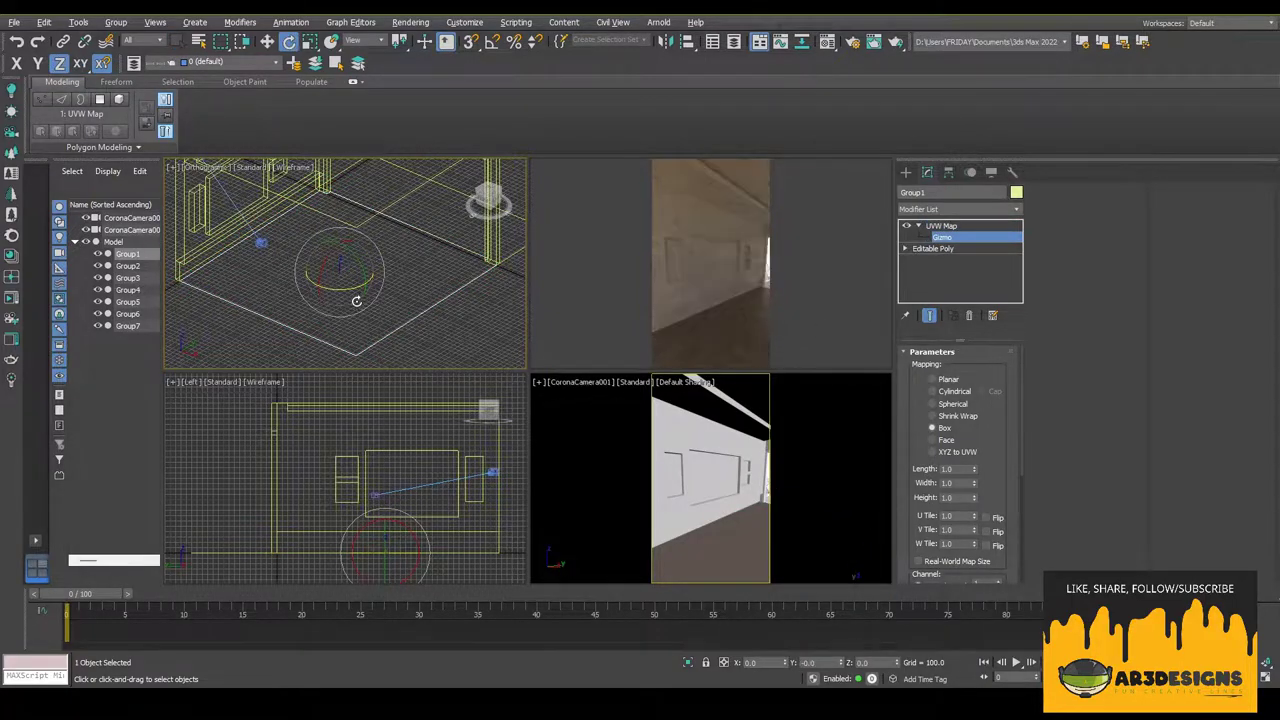
shift+right_click(391, 277)
click(330, 211)
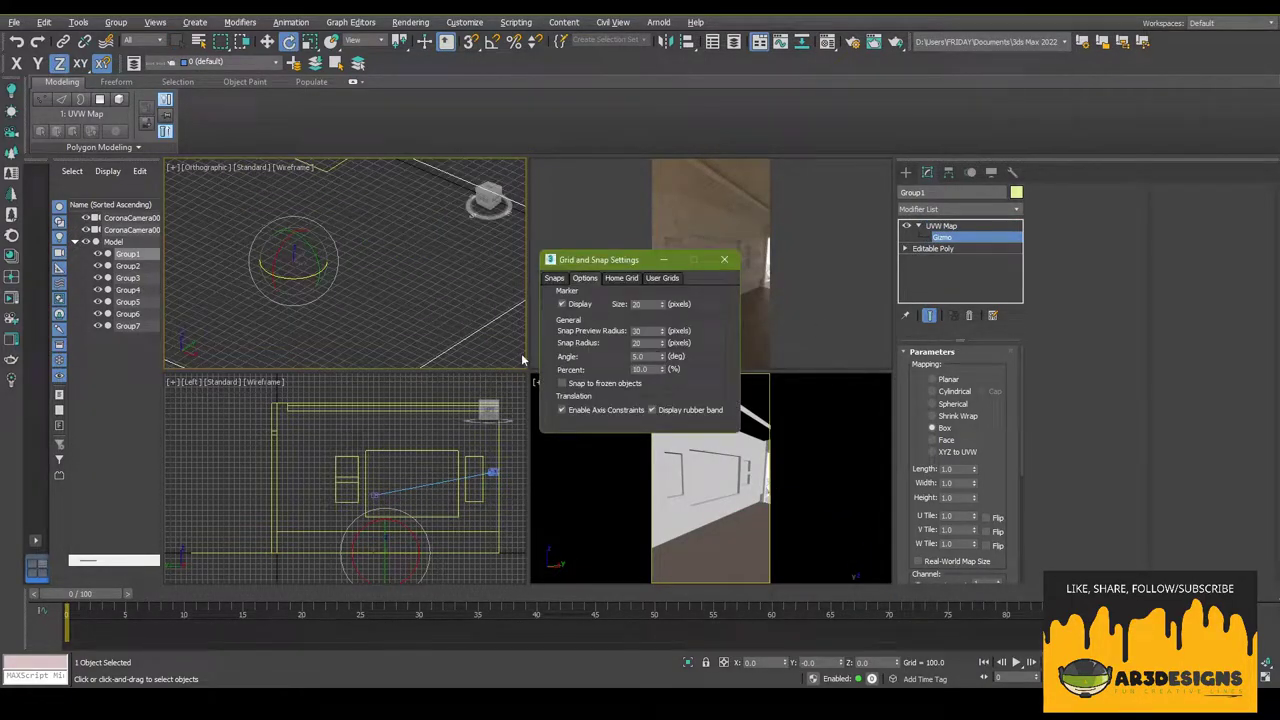
click(723, 261)
drag(294, 262, 246, 283)
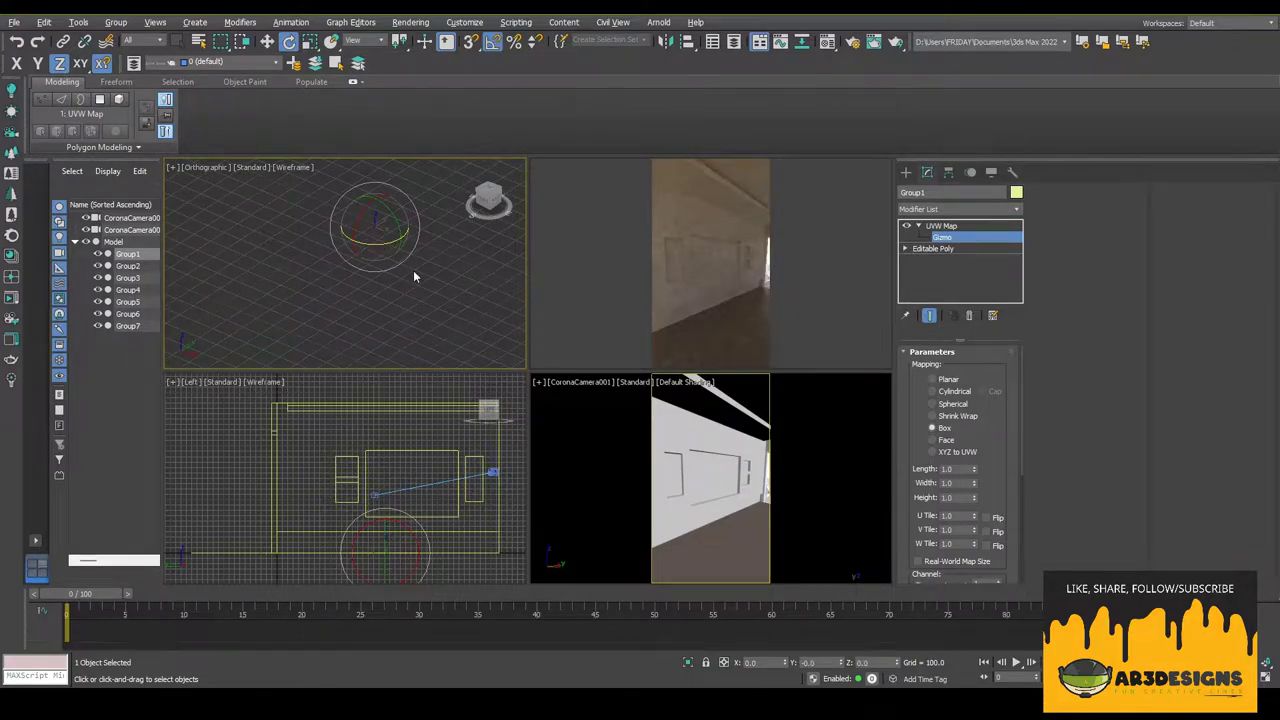
click(904, 175)
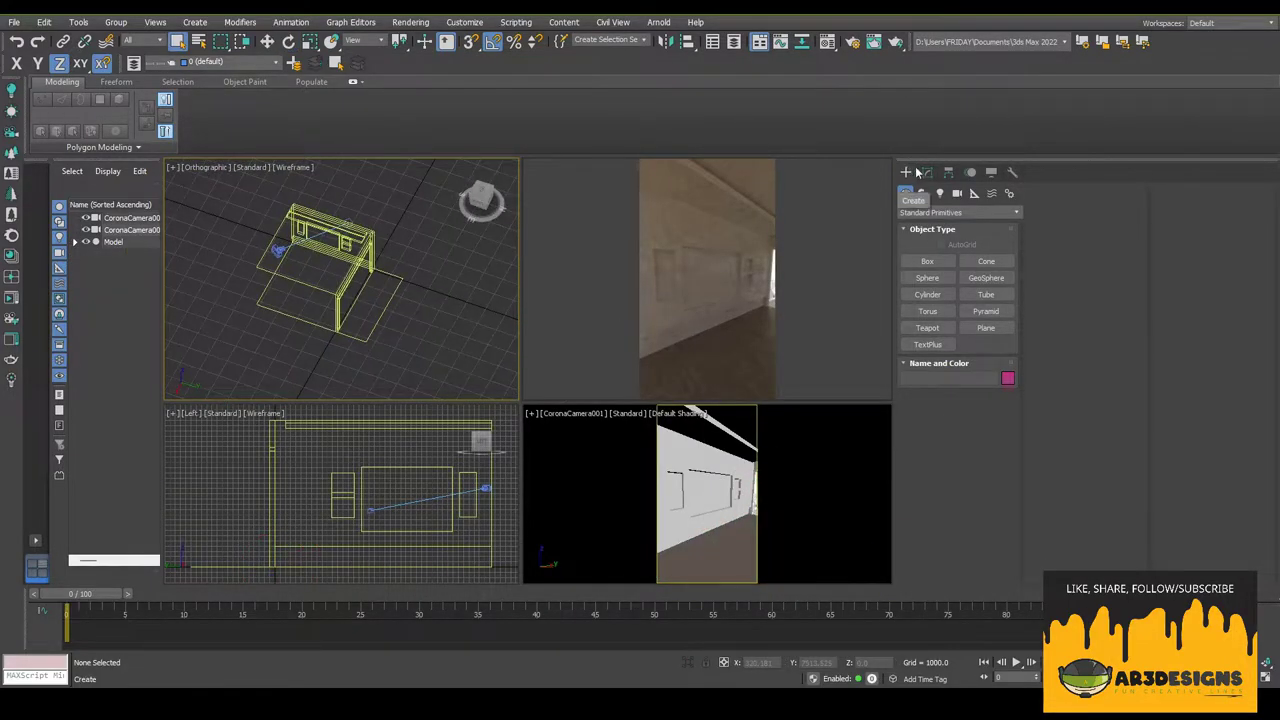
- Create a rectangular Corona light, move it into the room and size it about 3754 × 2128
click(963, 195)
click(960, 212)
click(930, 257)
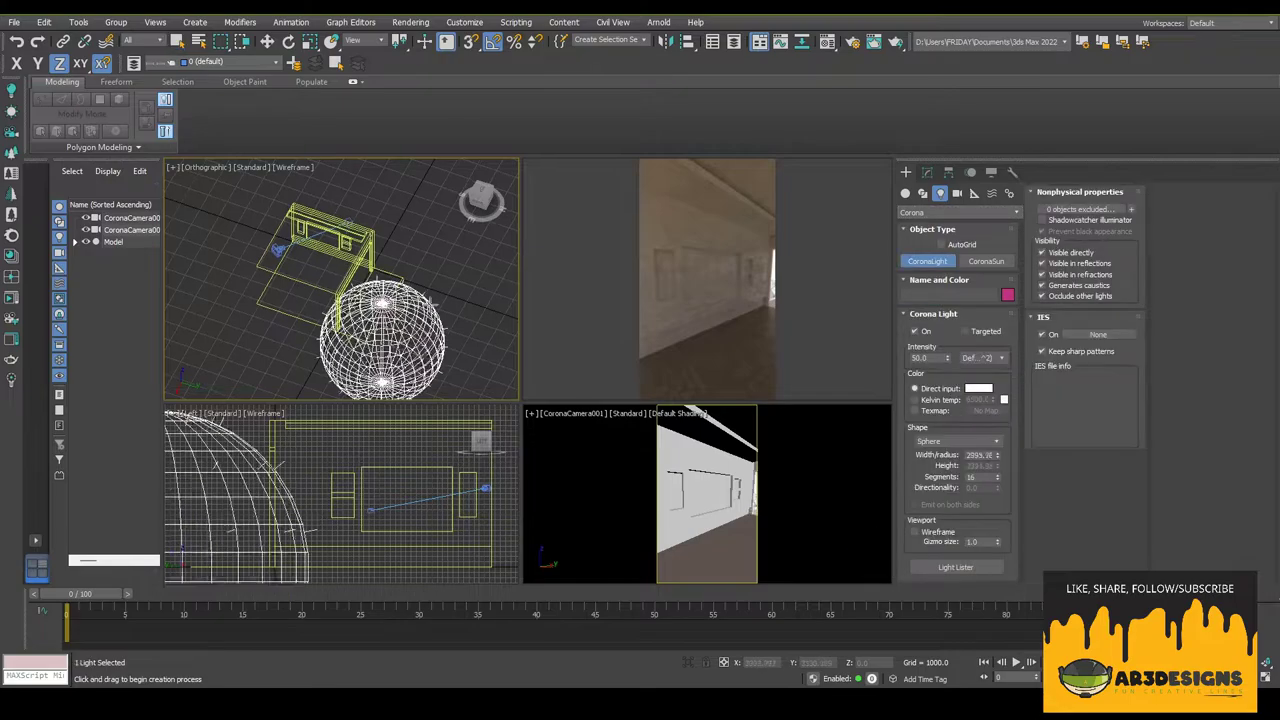
key(Return)
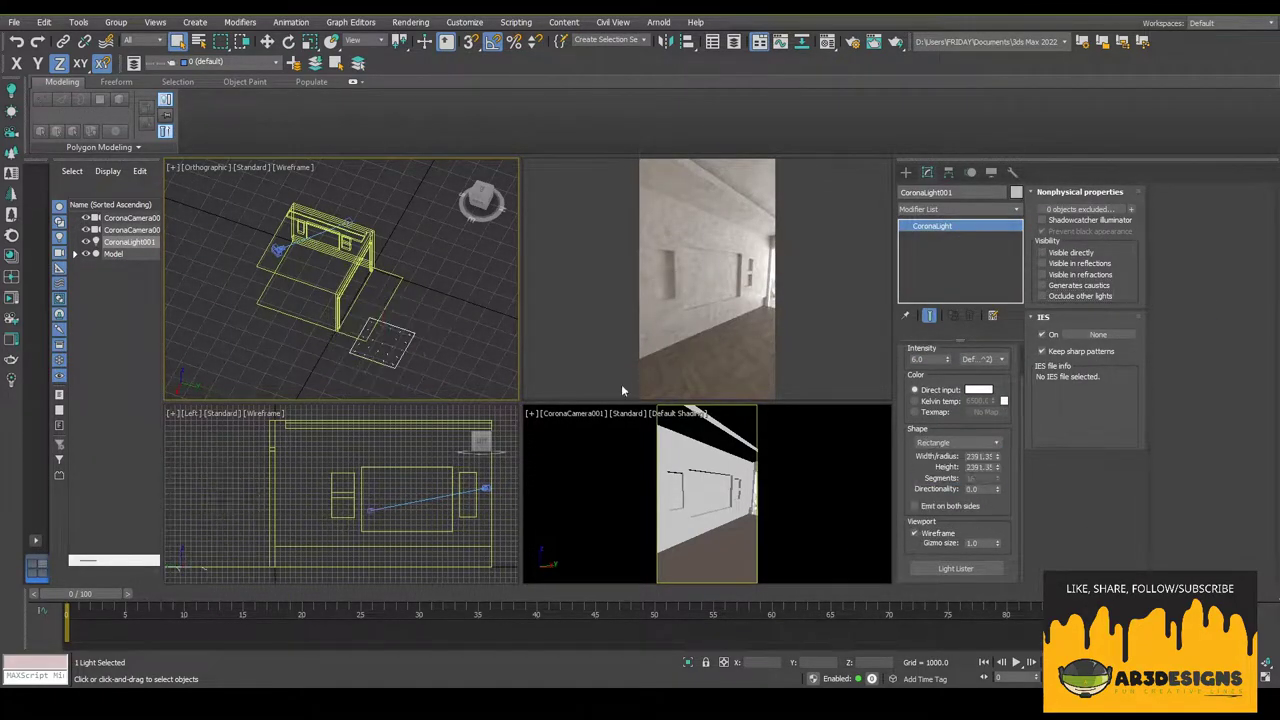
alt+middle_drag(380, 280, 410, 292)
drag(410, 292, 409, 271)
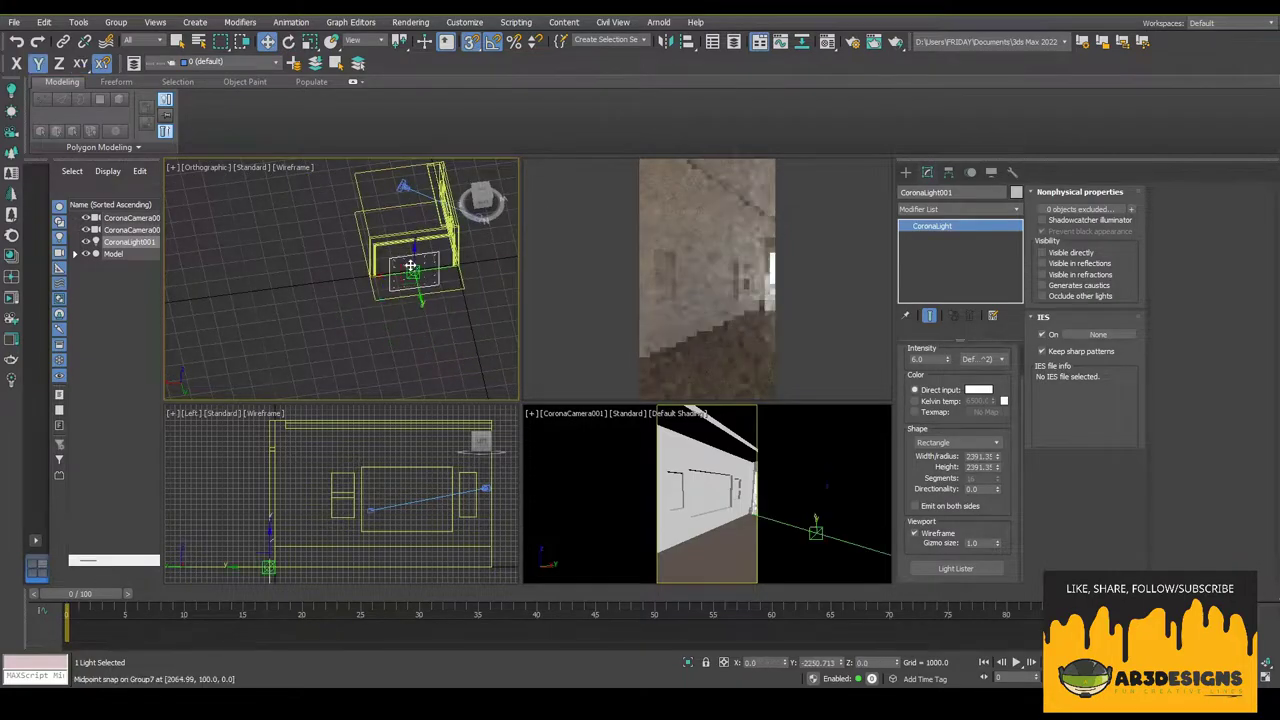
scroll(400, 270, up, 5)
mouse_move(1000, 456)
mouse_down()
mouse_move(1000, 400)
mouse_move(1000, 490)
mouse_up()
alt+middle_drag(432, 312, 383, 373)
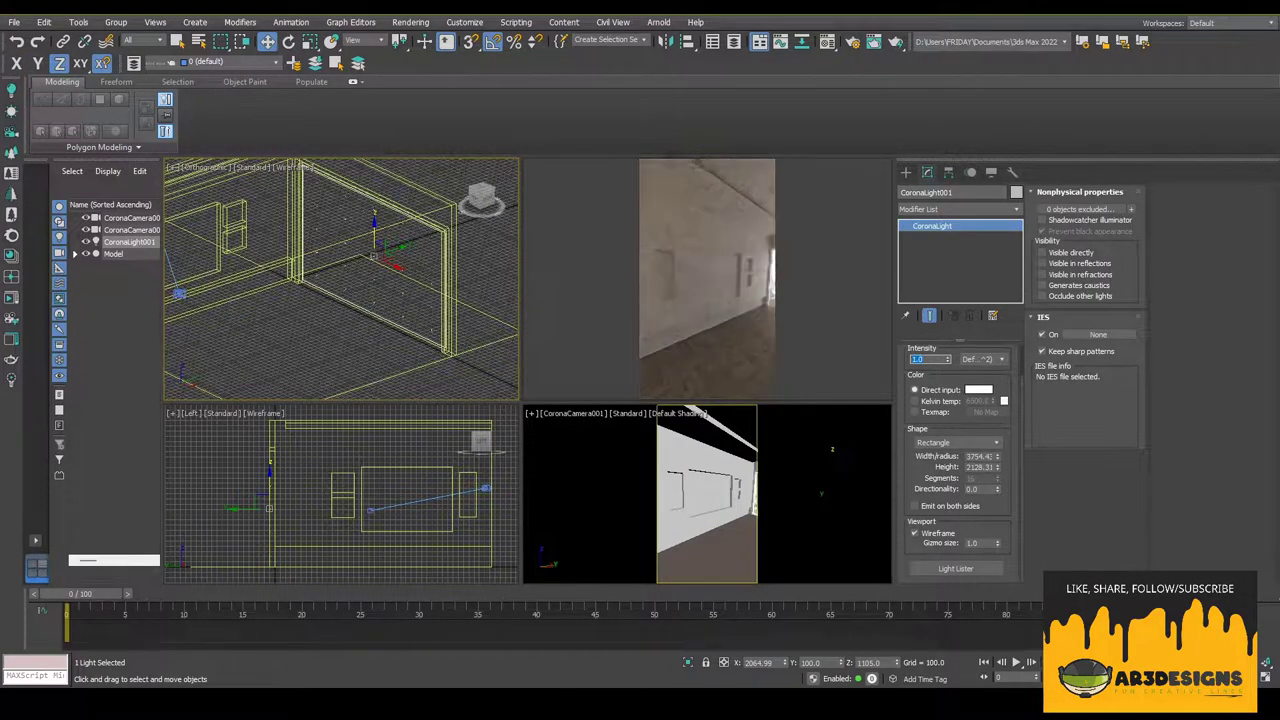
key(shift+z)
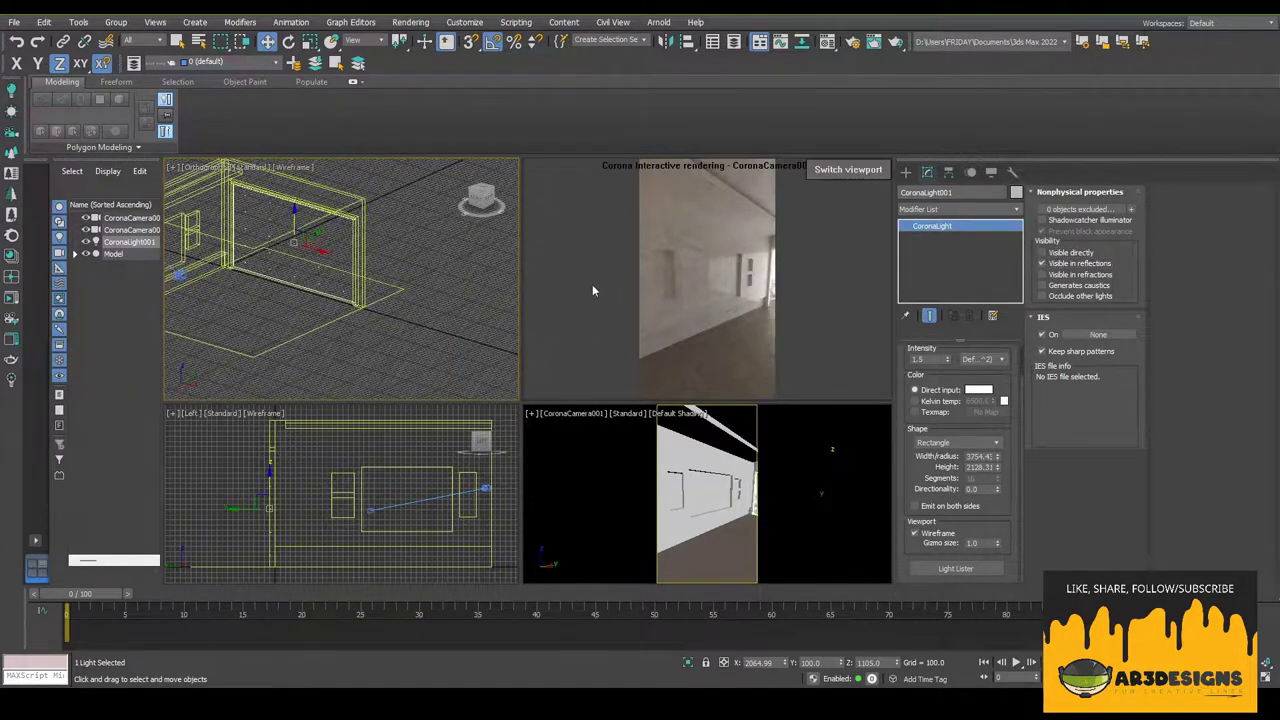
- Set the walls material glossiness to 0.6 and darken its reflection colour to grey 35
key(m)
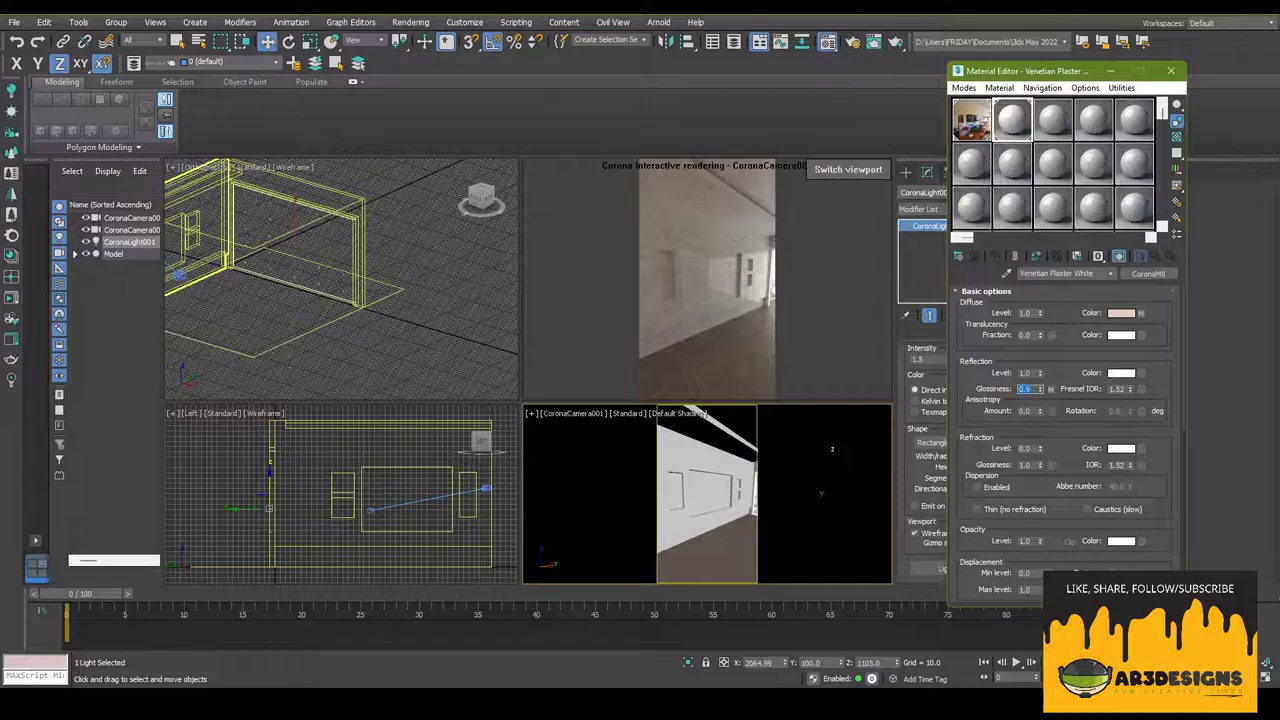
text(0.6)
key(Return)
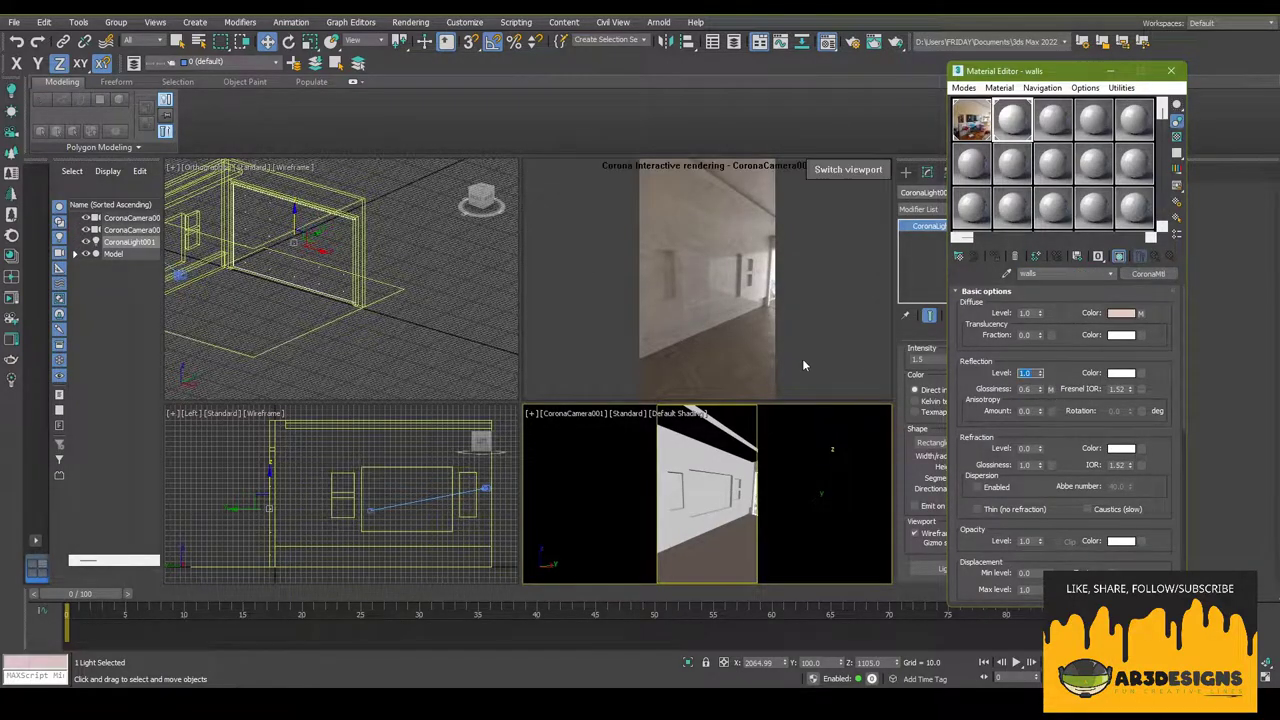
click(1055, 422)
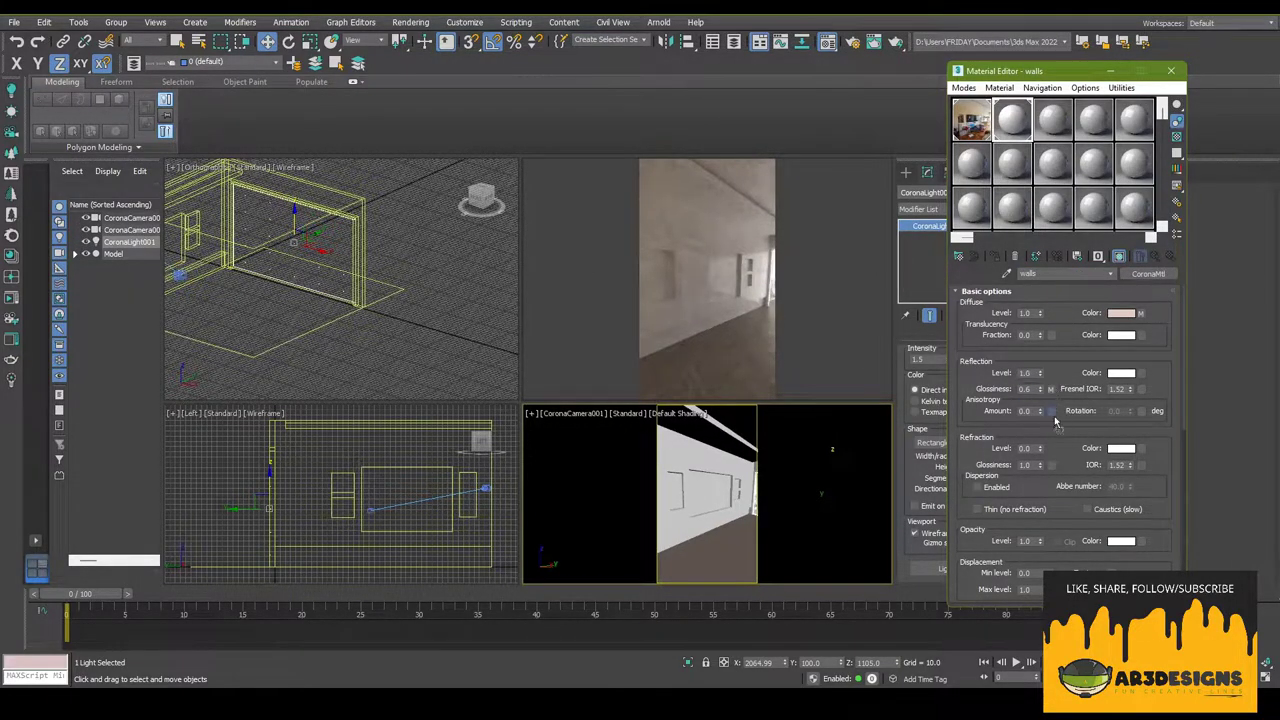
click(1121, 373)
drag(394, 118, 390, 107)
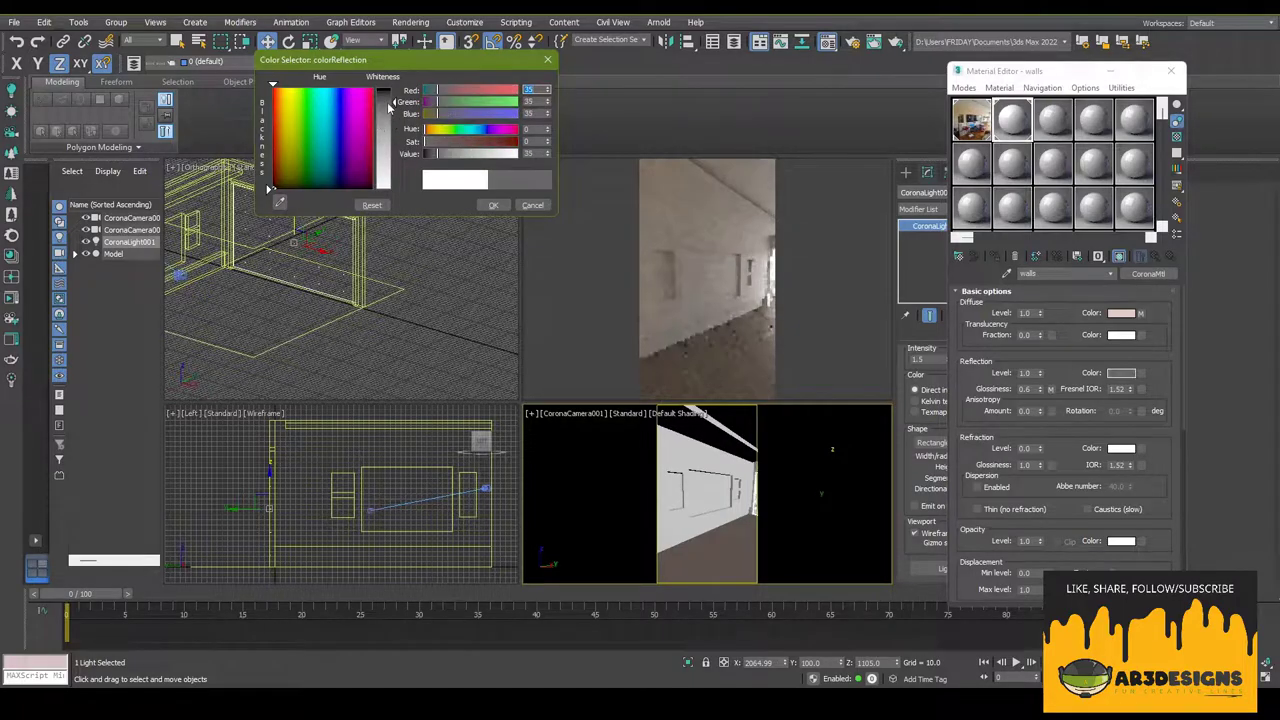
click(493, 205)
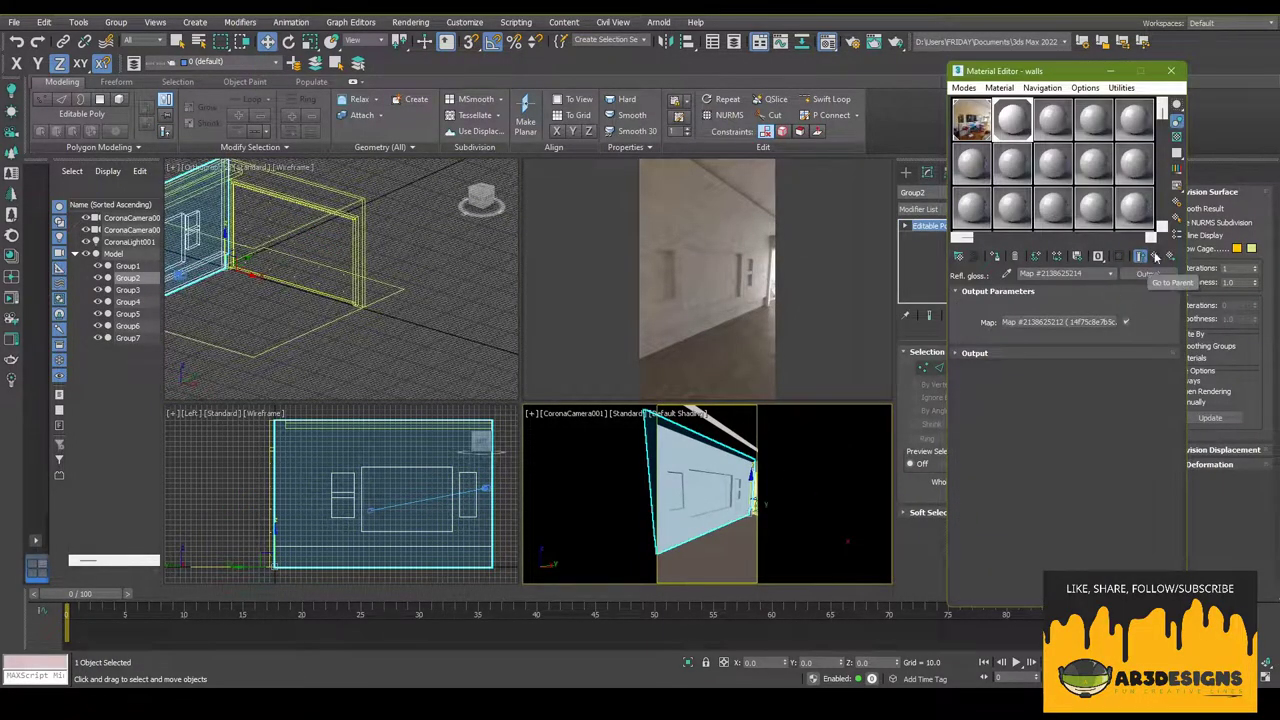
- Check the gloss bitmap's mapping and add a UVW Map modifier to the four walls
click(1155, 257)
click(1120, 257)
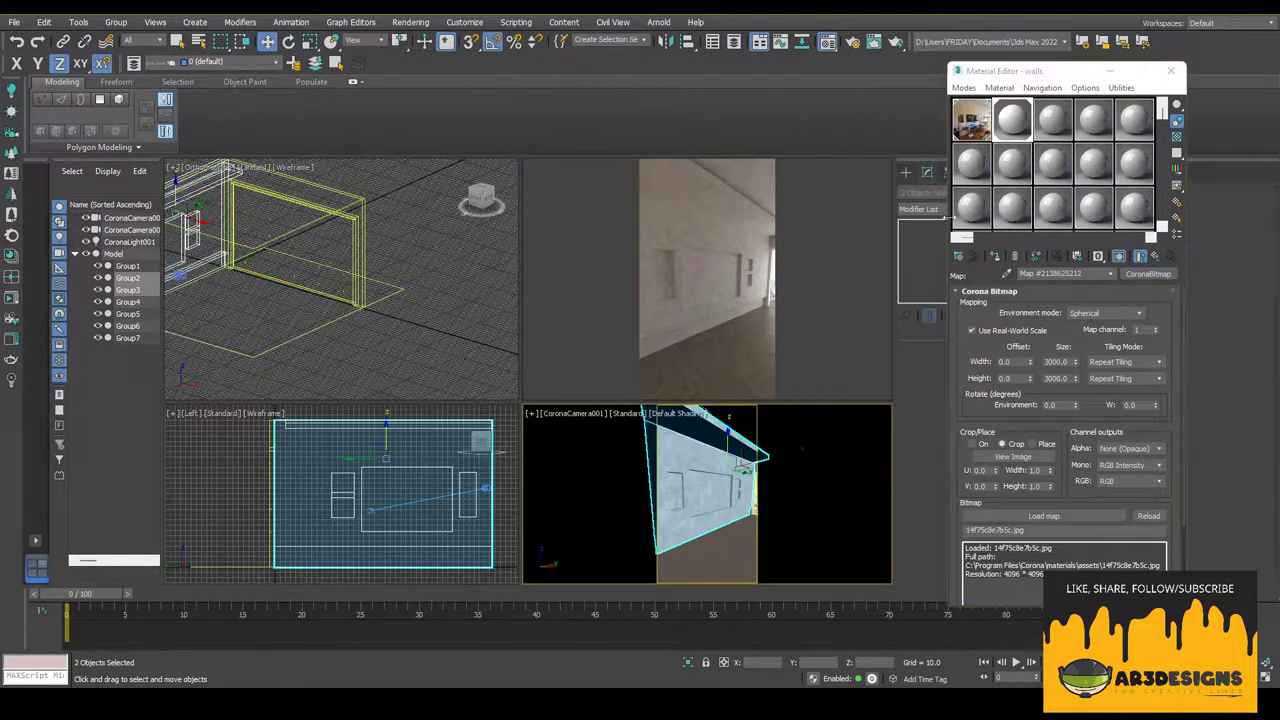
click(981, 210)
text(uvw)
key(Return)
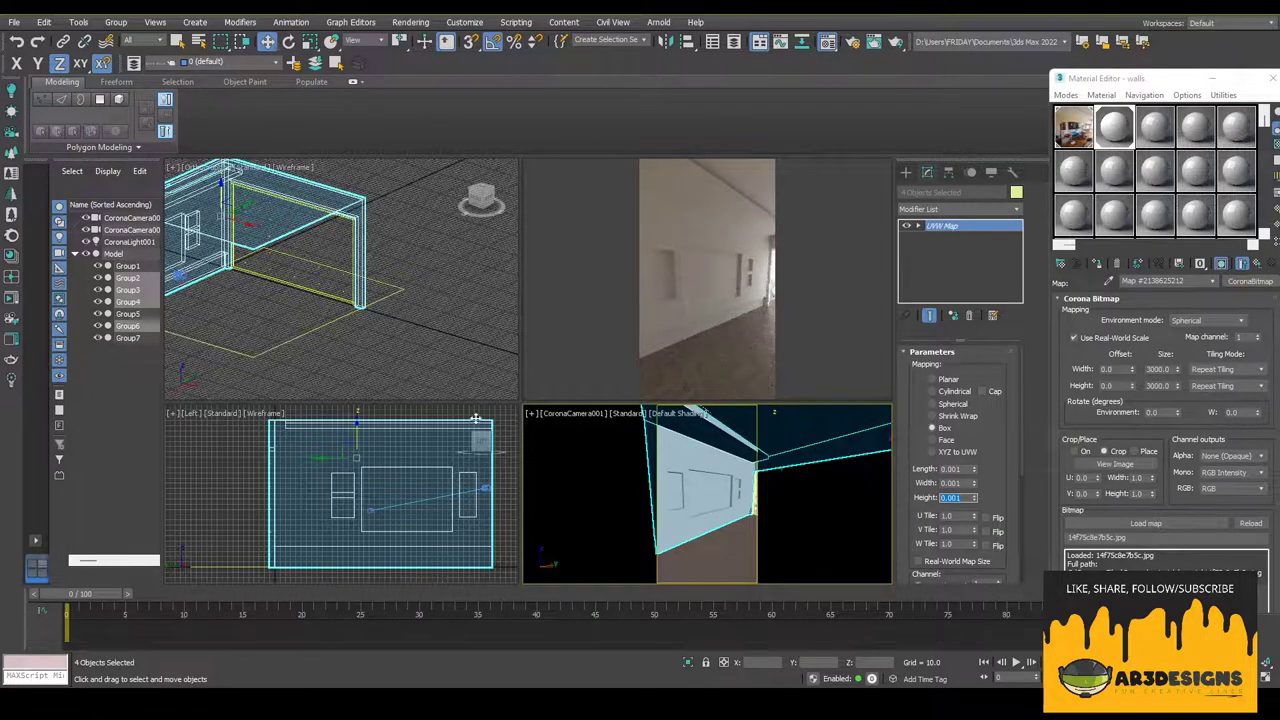
- Lighten the walls material reflection colour to grey 74
drag(1200, 78, 1080, 63)
click(1138, 247)
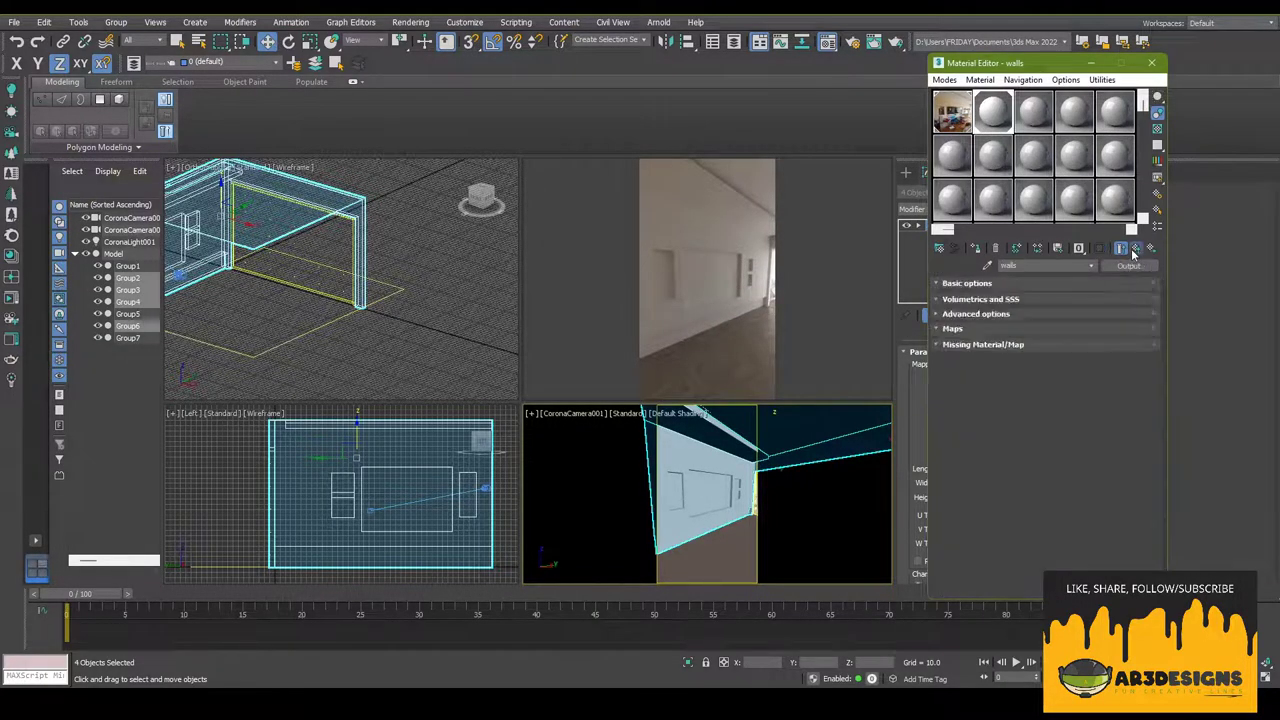
click(1104, 306)
drag(395, 107, 395, 119)
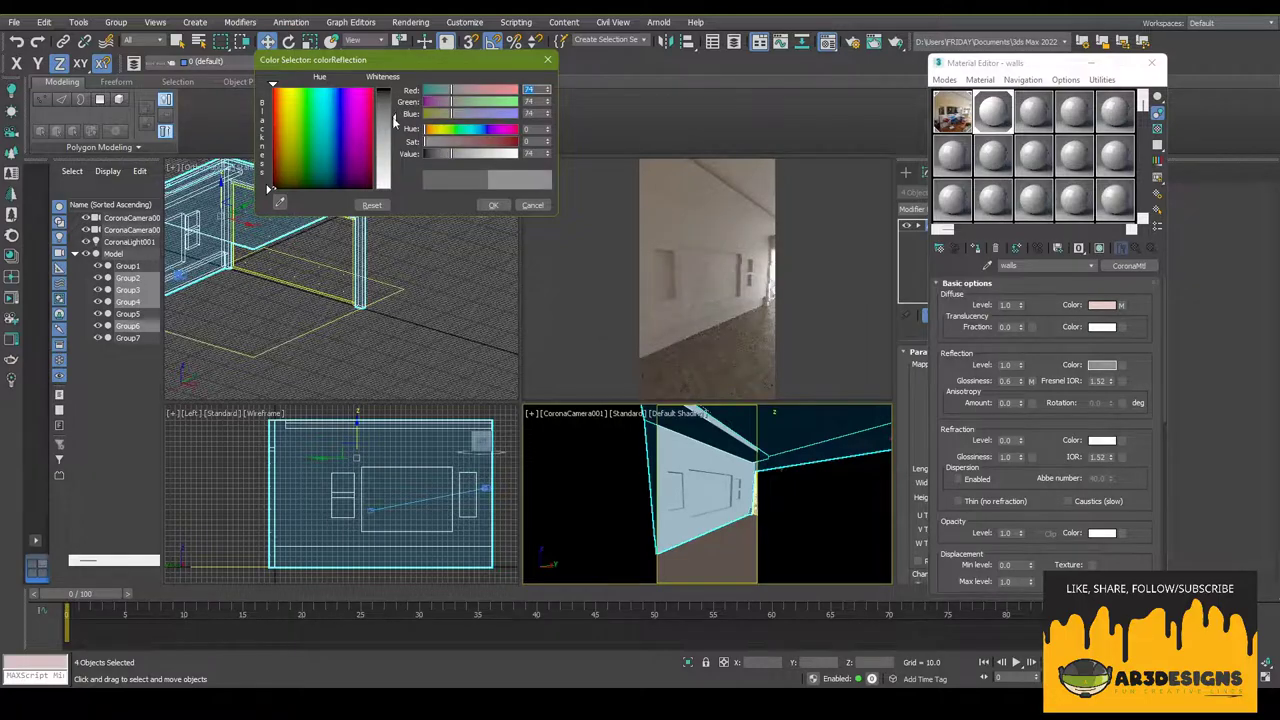
click(493, 205)
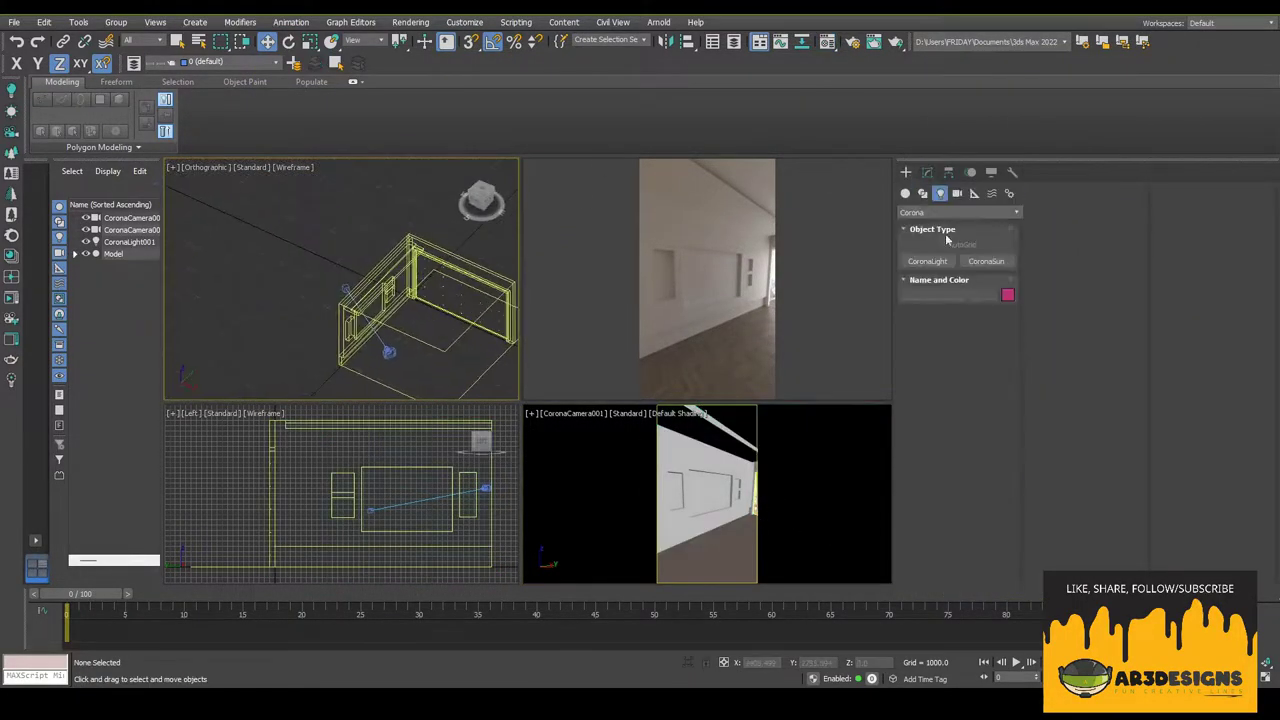
- Draw a thin rectangular Corona light and move it onto the ceiling edge
click(927, 261)
drag(322, 262, 336, 283)
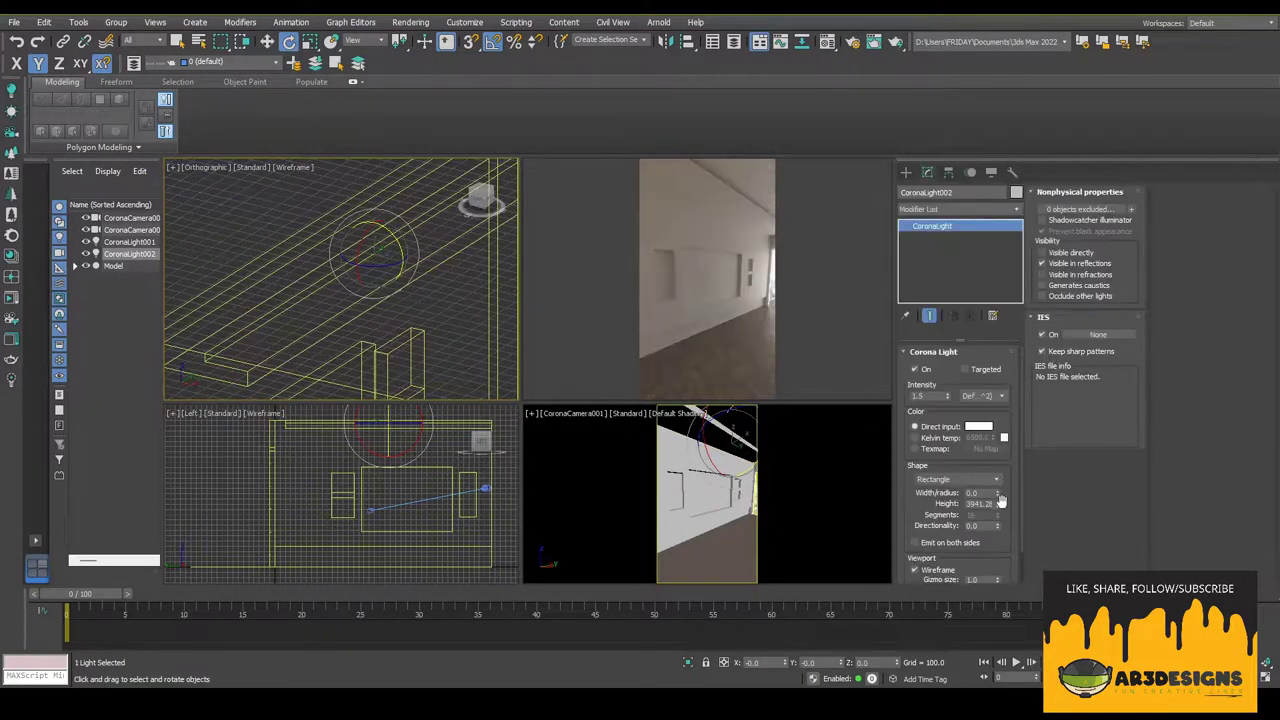
drag(997, 497, 946, 17)
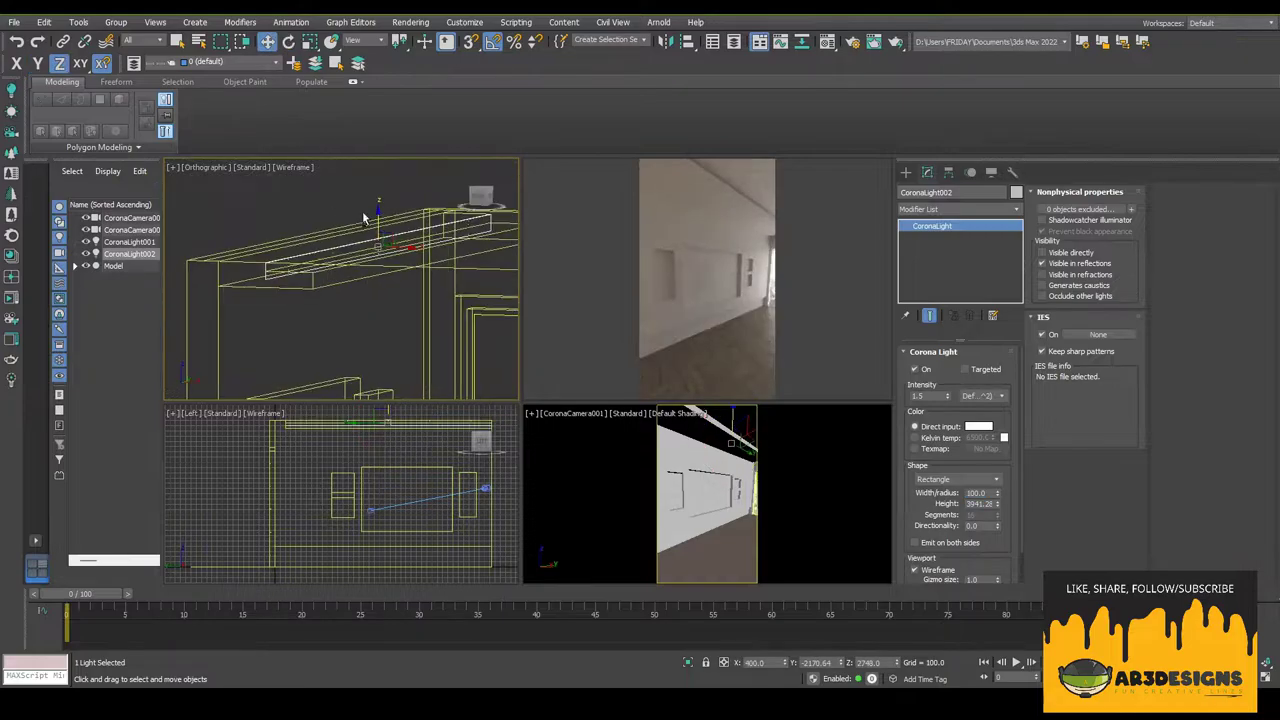
right_click(330, 270)
click(400, 283)
mouse_move(320, 246)
mouse_down()
mouse_move(441, 304)
mouse_move(427, 258)
mouse_up()
scroll(428, 286, up, 3)
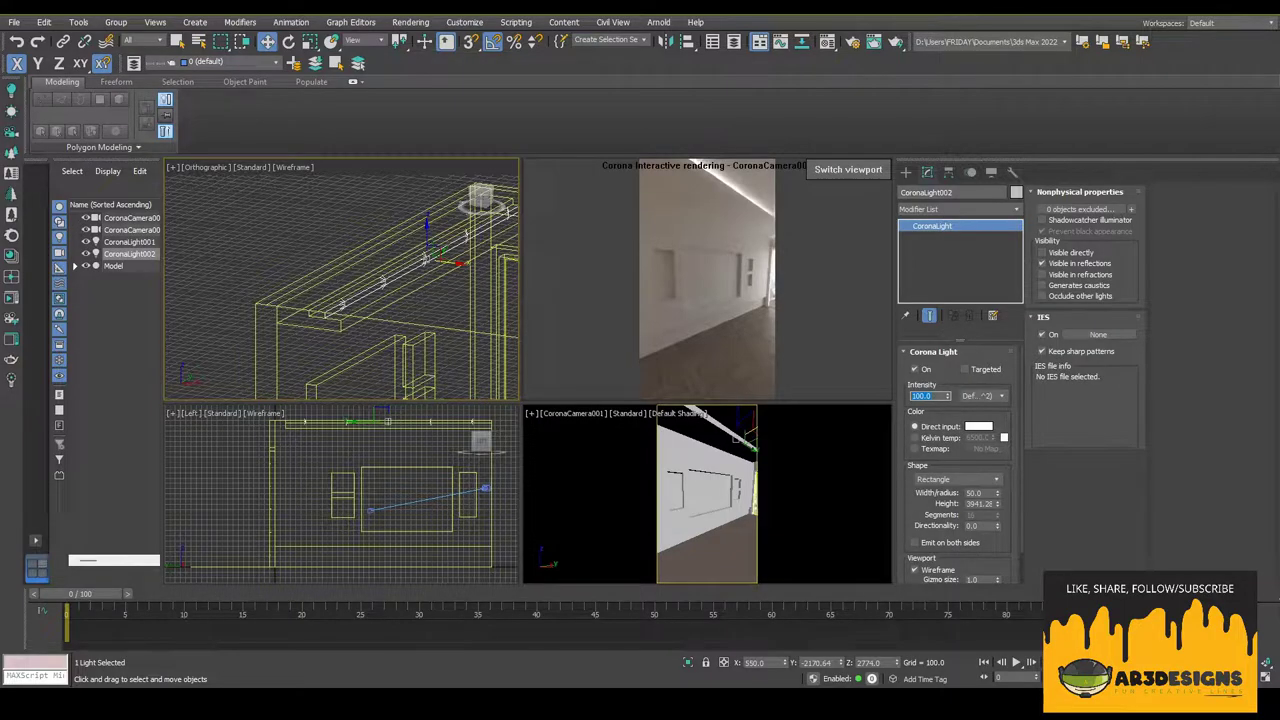
- Set the cove light's intensity to 300 and reselect it after orbiting the room
text(300)
key(Return)
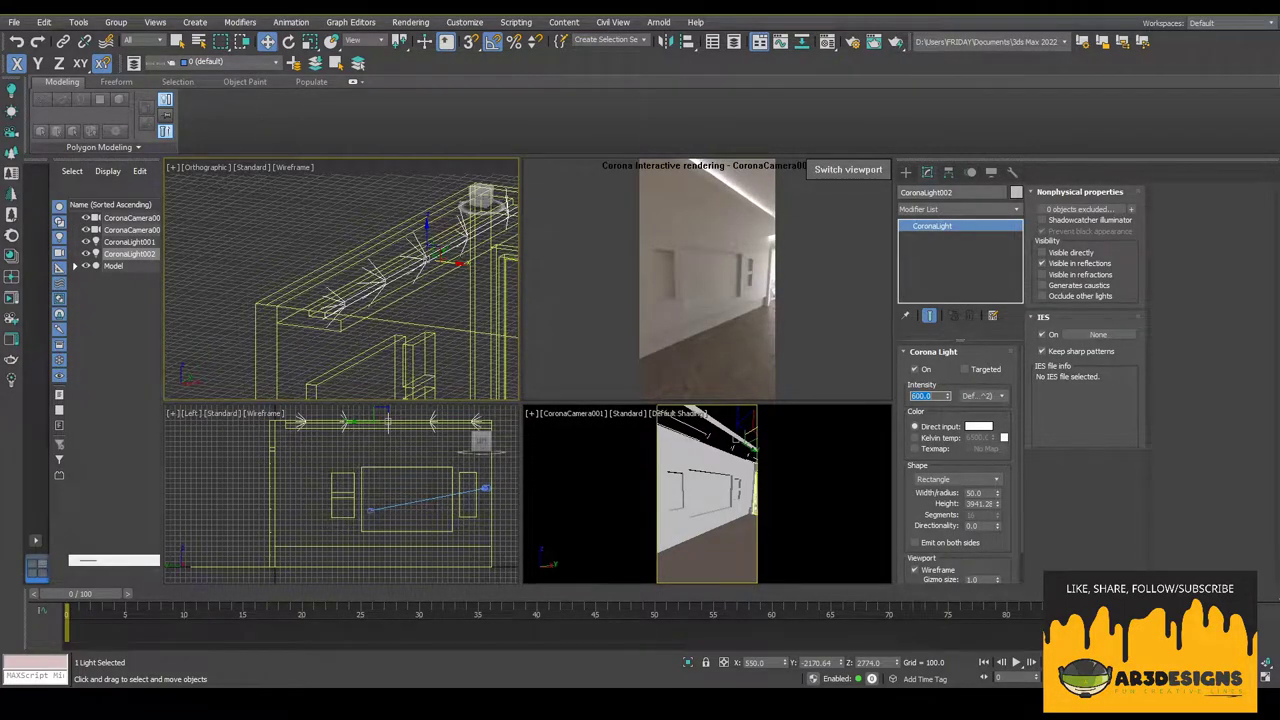
click(480, 300)
mouse_move(470, 300)
alt+middle_down()
mouse_move(521, 272)
mouse_move(434, 263)
mouse_move(371, 314)
alt+middle_up()
scroll(371, 314, up, 2)
click(365, 305)
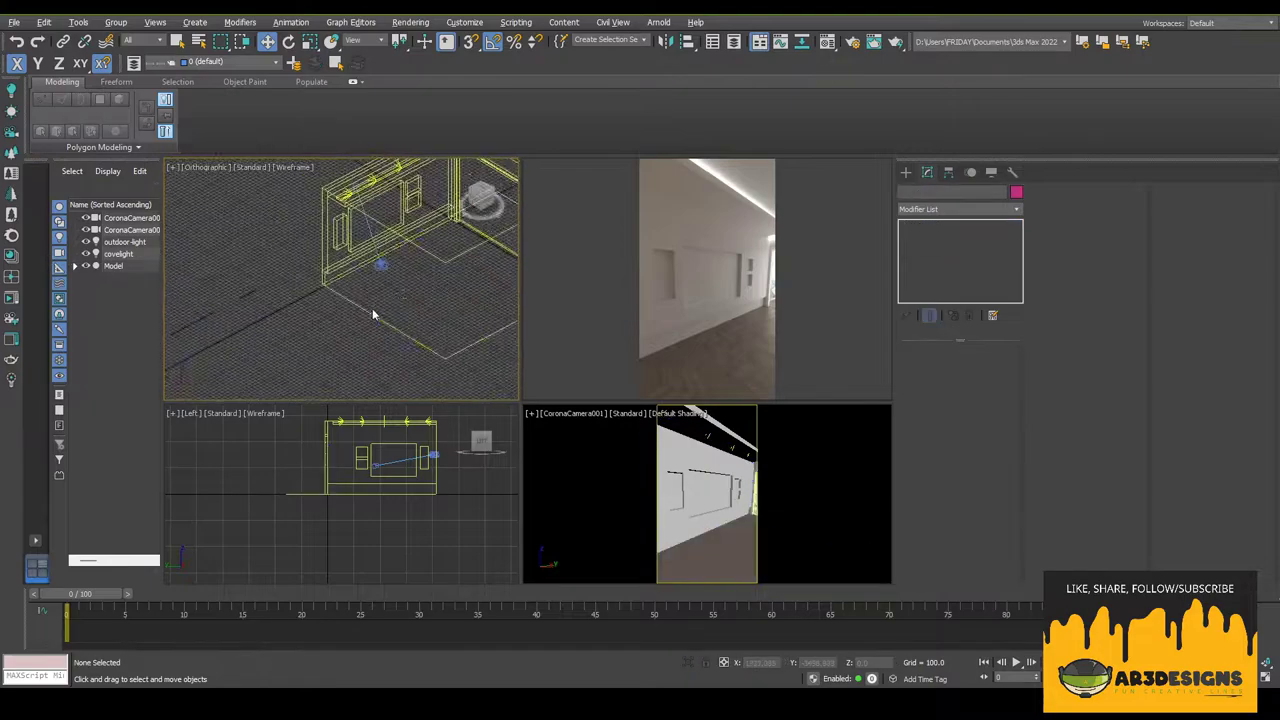
- Inspect the floor material's diffuse map in the Material Editor
key(m)
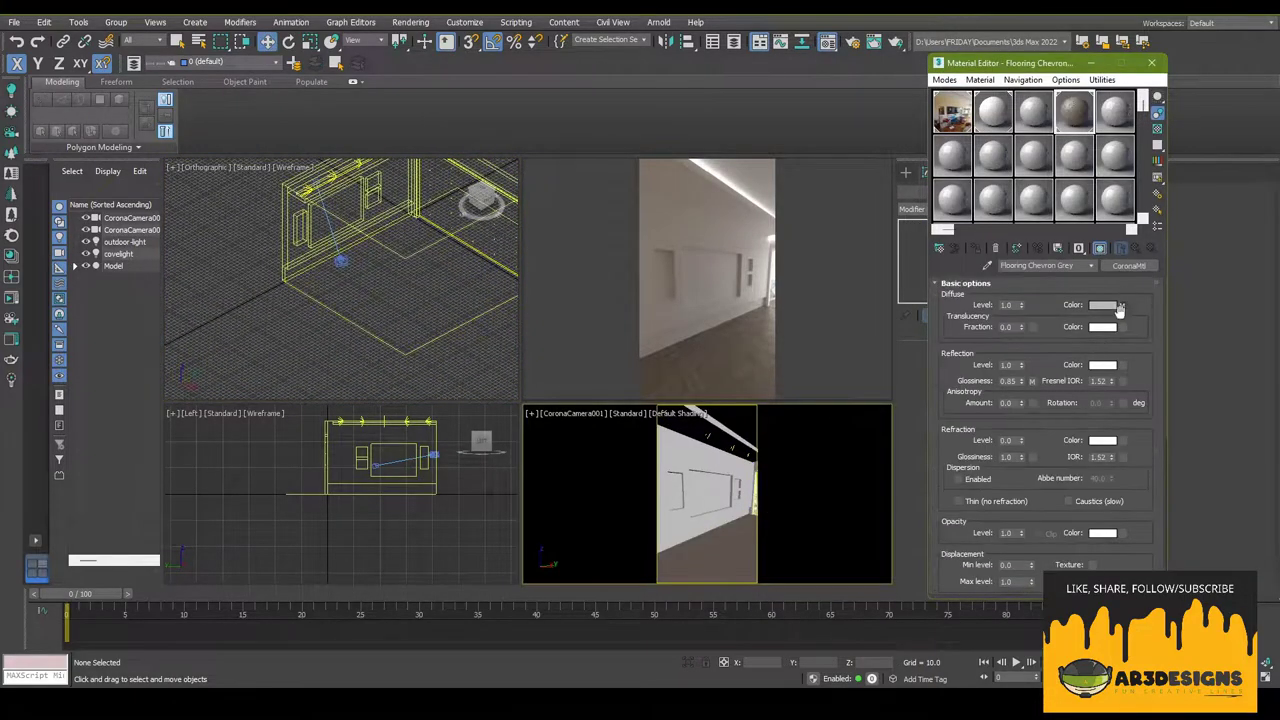
click(1122, 306)
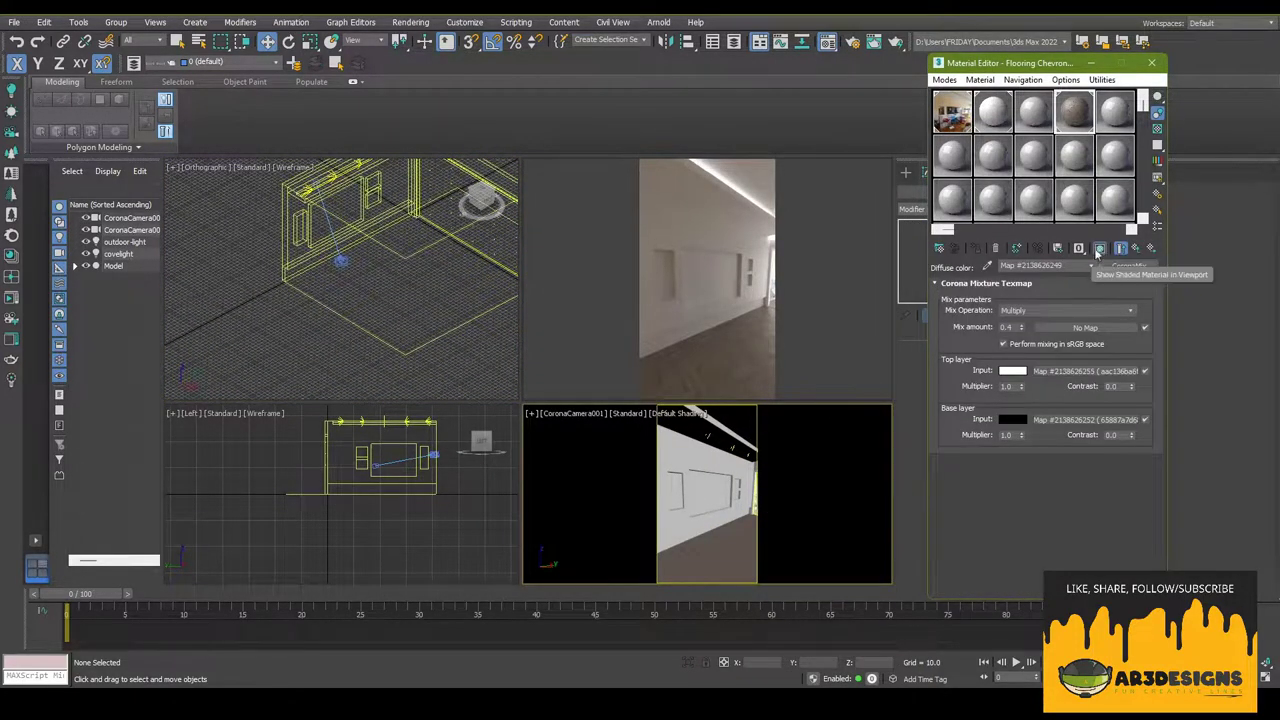
click(1136, 250)
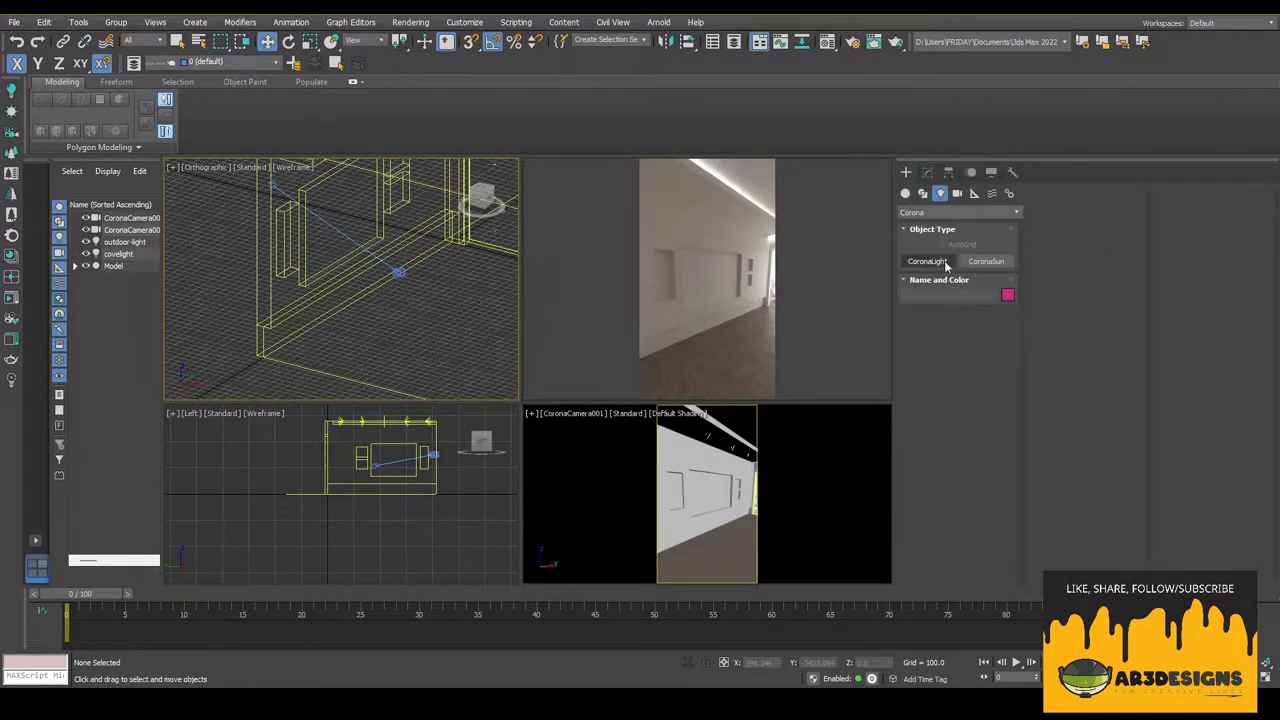
- Create a disk CoronaLight with caustics and radius 25 at the top of the wall panel
click(957, 479)
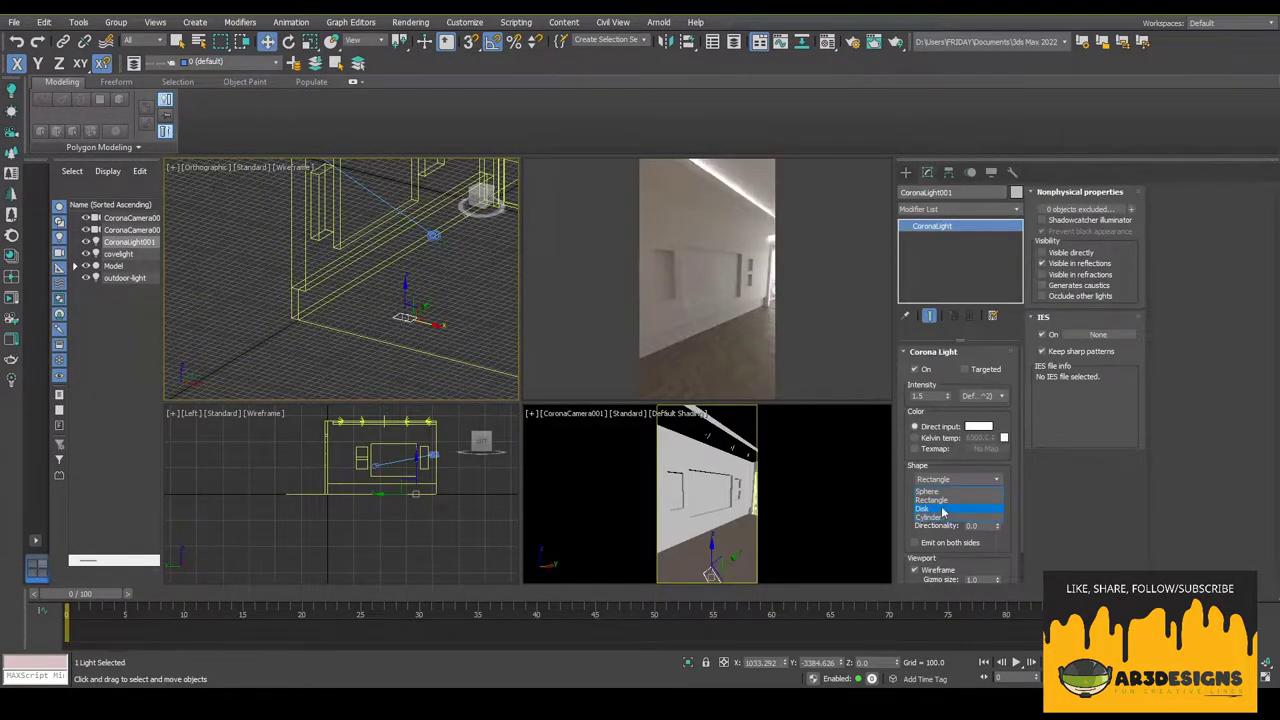
click(942, 509)
mouse_move(380, 320)
alt+middle_down()
mouse_move(400, 295)
mouse_move(376, 231)
alt+middle_up()
click(1042, 285)
drag(470, 248, 430, 262)
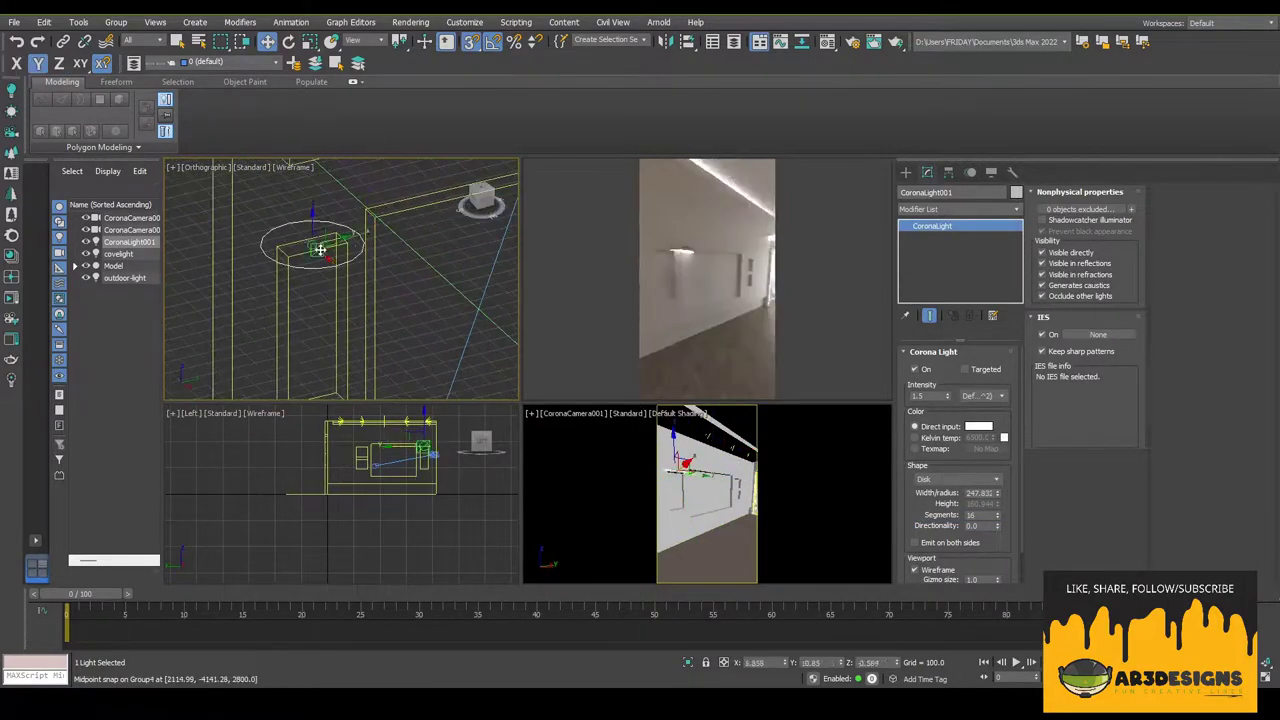
alt+middle_drag(400, 280, 380, 250)
drag(997, 493, 975, 553)
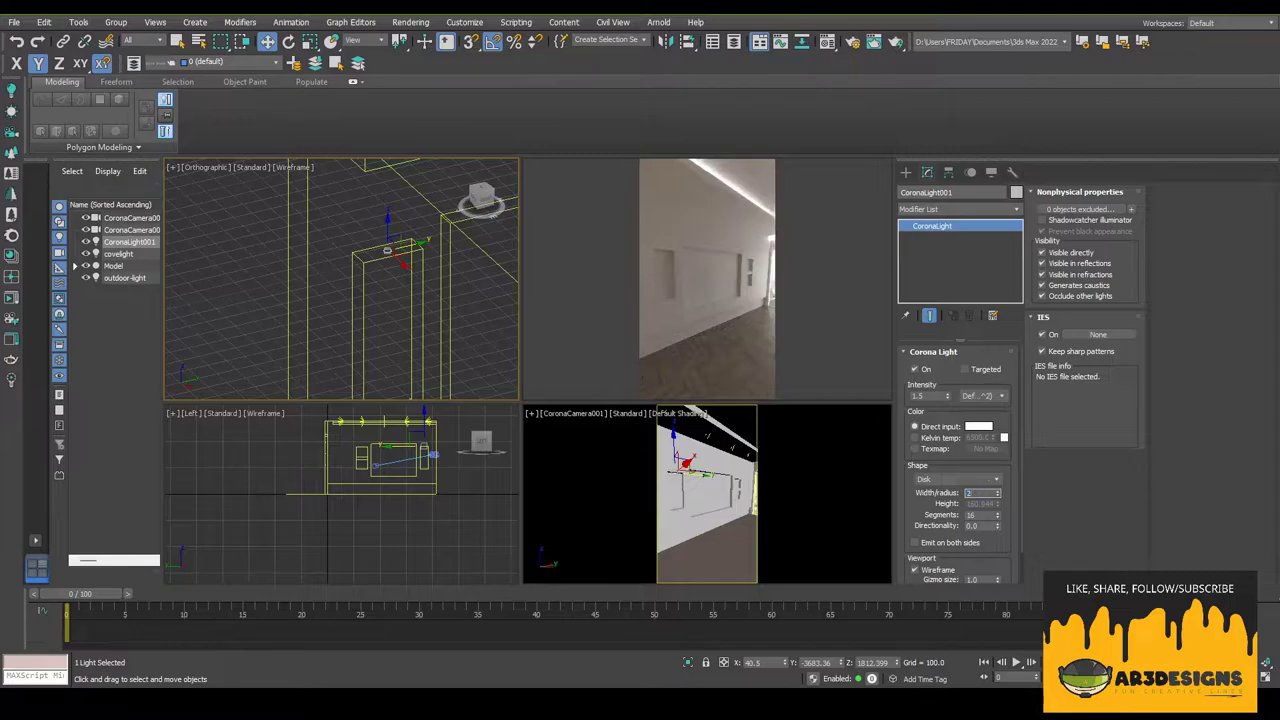
text(5)
key(Return)
- Shift-clone the disk light into copies spaced along the wall
alt+middle_drag(433, 289, 420, 270)
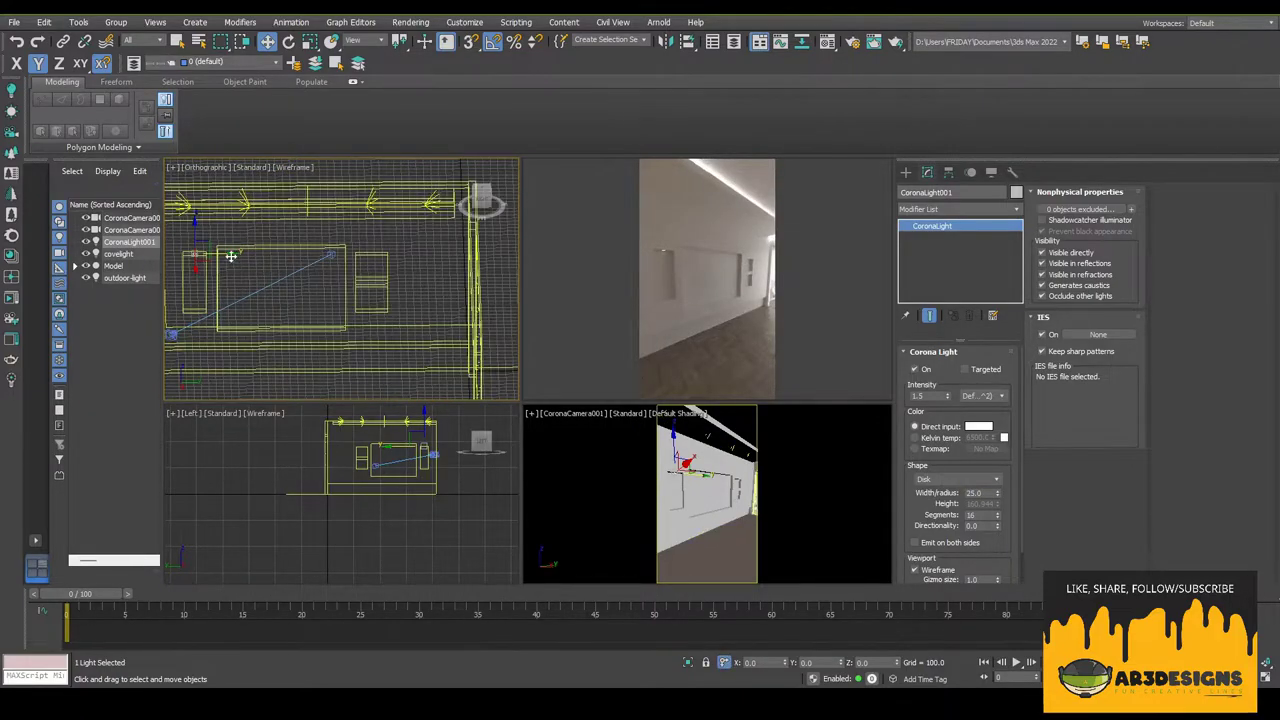
shift+drag(310, 262, 385, 242)
key(Return)
alt+middle_drag(424, 263, 400, 290)
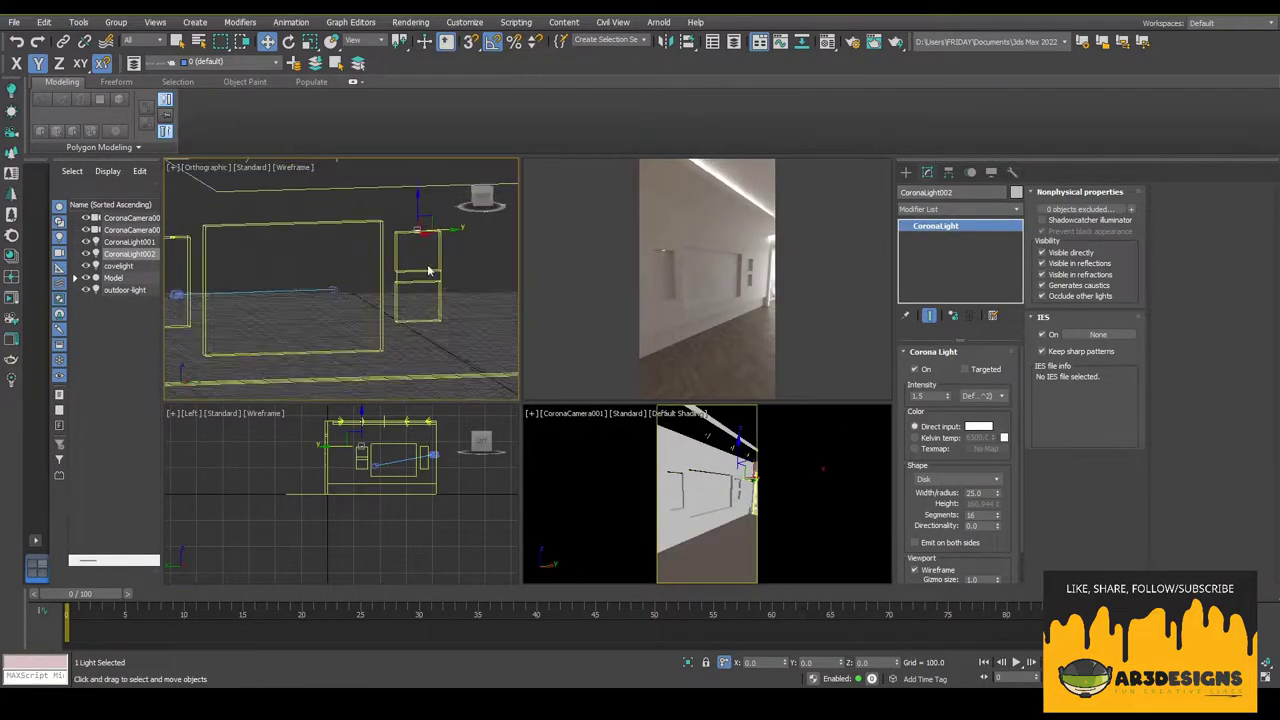
shift+drag(380, 300, 380, 250)
key(Return)
mouse_move(400, 290)
alt+middle_down()
mouse_move(366, 321)
mouse_move(420, 280)
mouse_move(400, 280)
alt+middle_up()
- Draw a temporary floor box with length segments as a light-spacing guide
click(906, 172)
click(927, 262)
drag(400, 275, 480, 320)
click(480, 300)
click(927, 172)
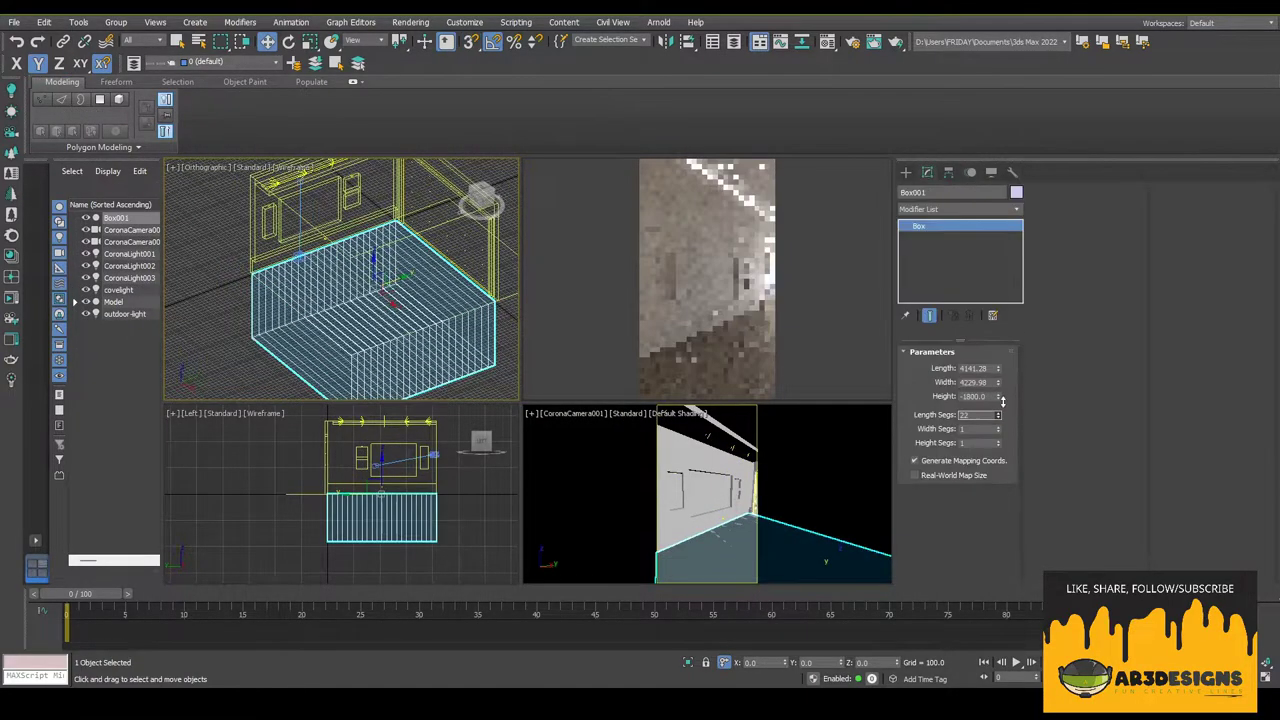
drag(999, 416, 999, 416)
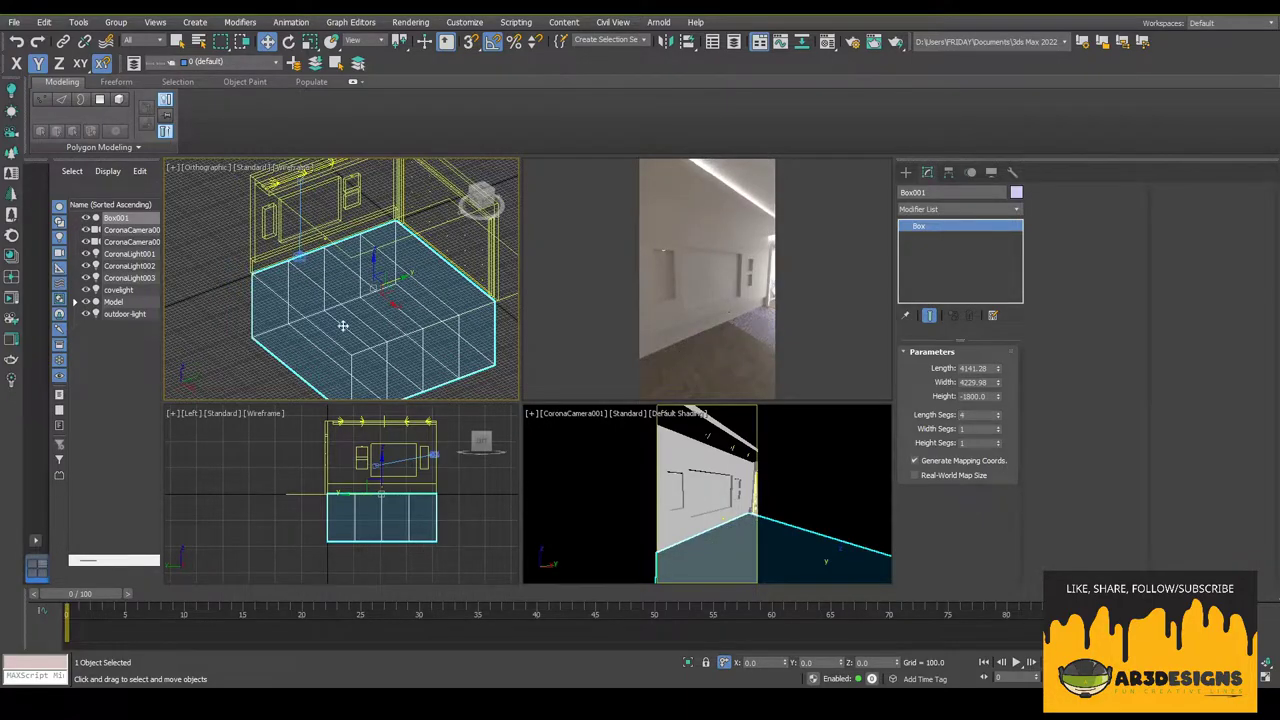
scroll(342, 325, up, 3)
- Snap the disk lights onto the guide box's vertices, copying one further along the wall
click(290, 214)
scroll(385, 253, up, 2)
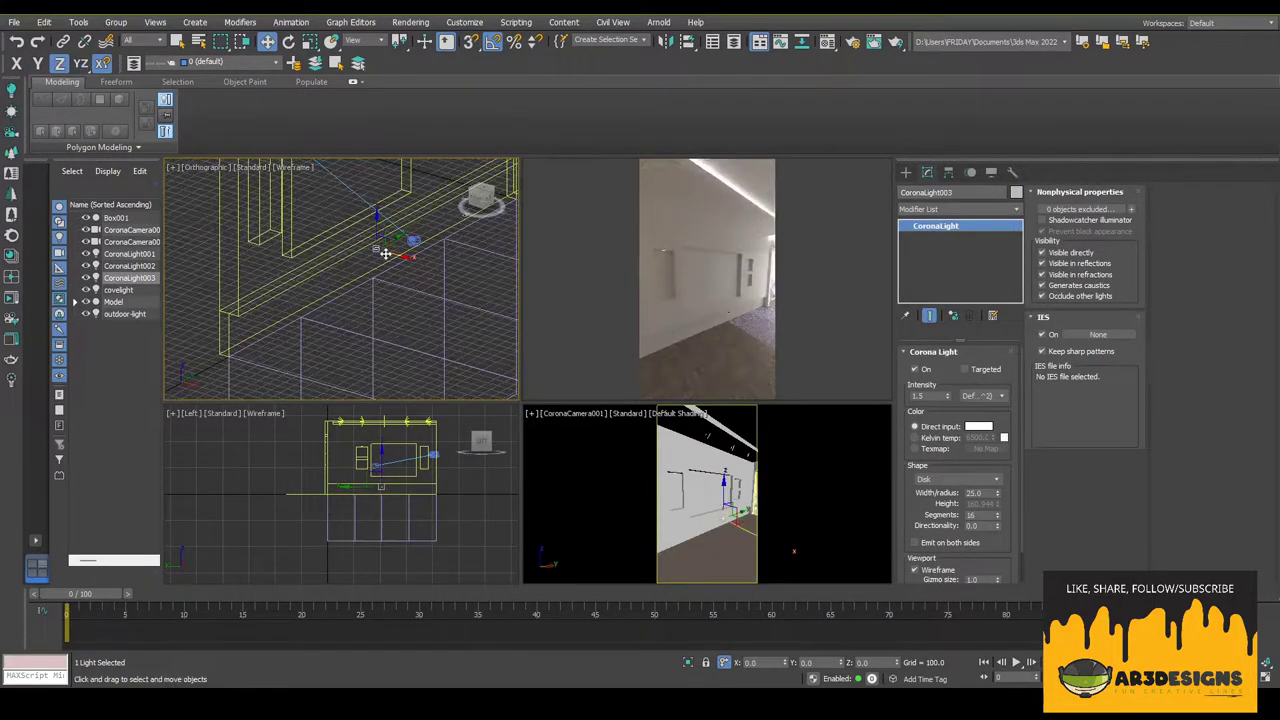
drag(385, 253, 560, 489)
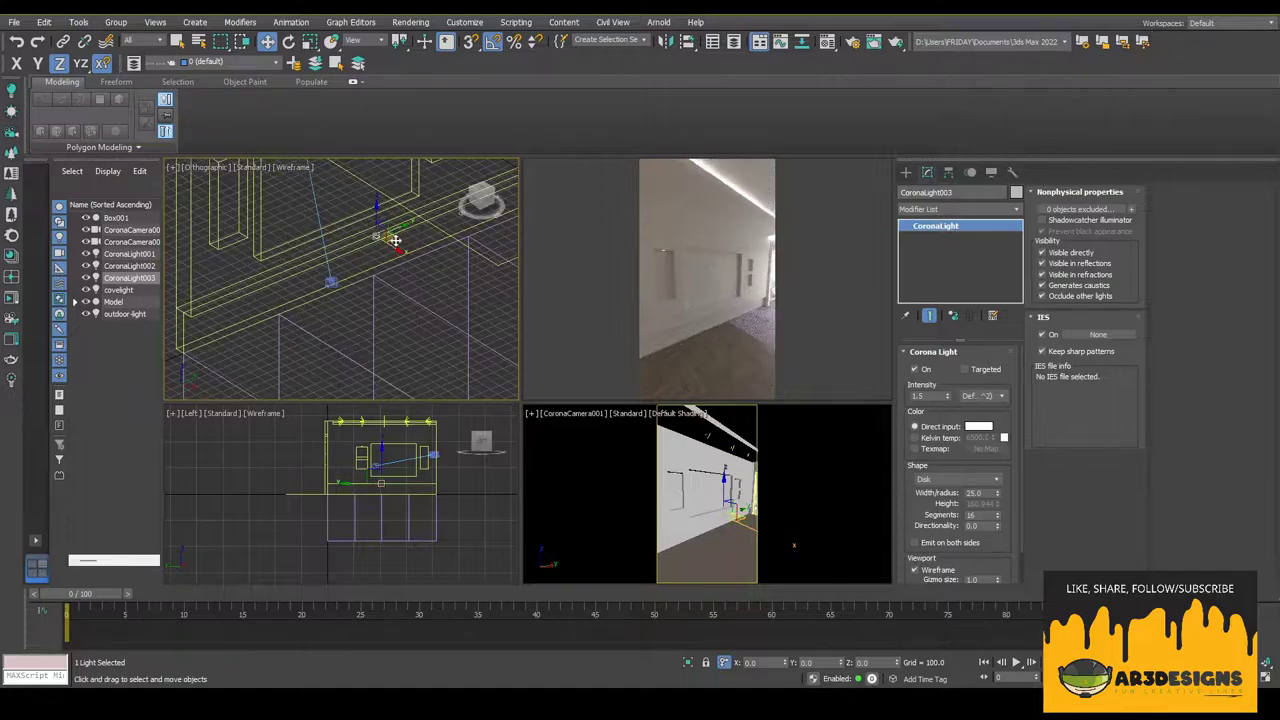
mouse_move(375, 235)
shift+mouse_down()
mouse_move(408, 265)
mouse_move(394, 349)
shift+mouse_up()
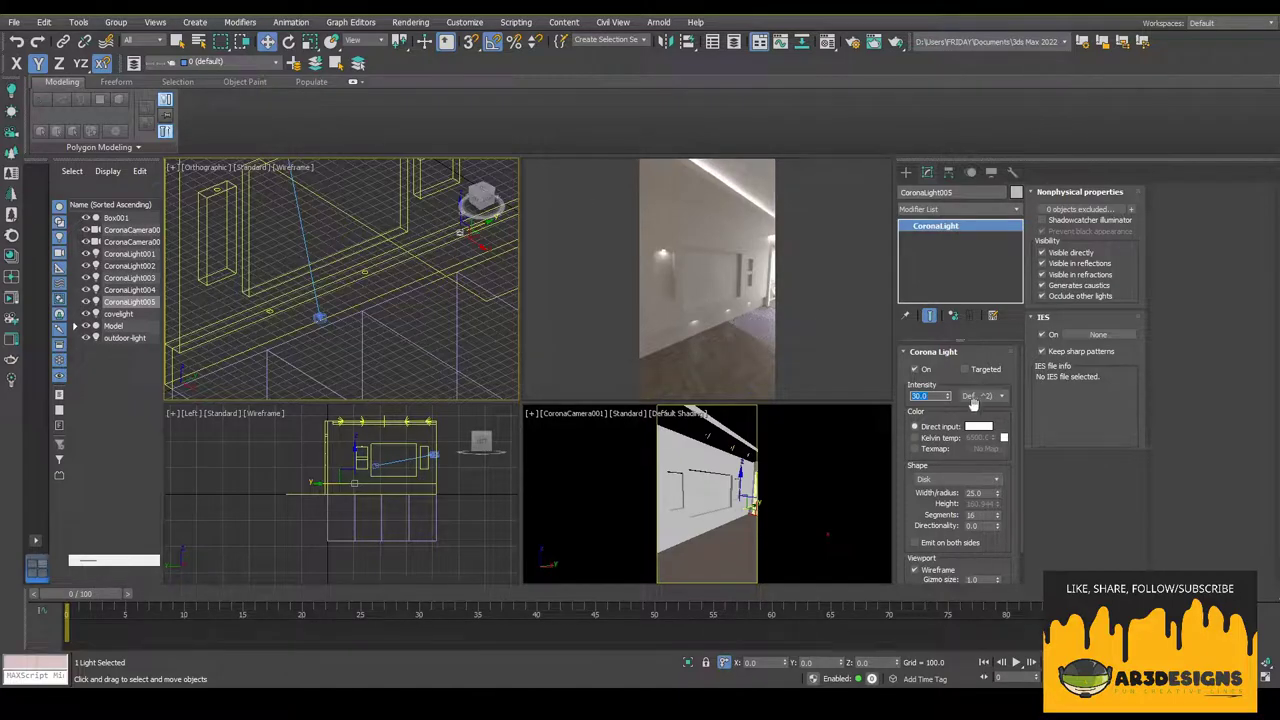
scroll(445, 337, down, 2)
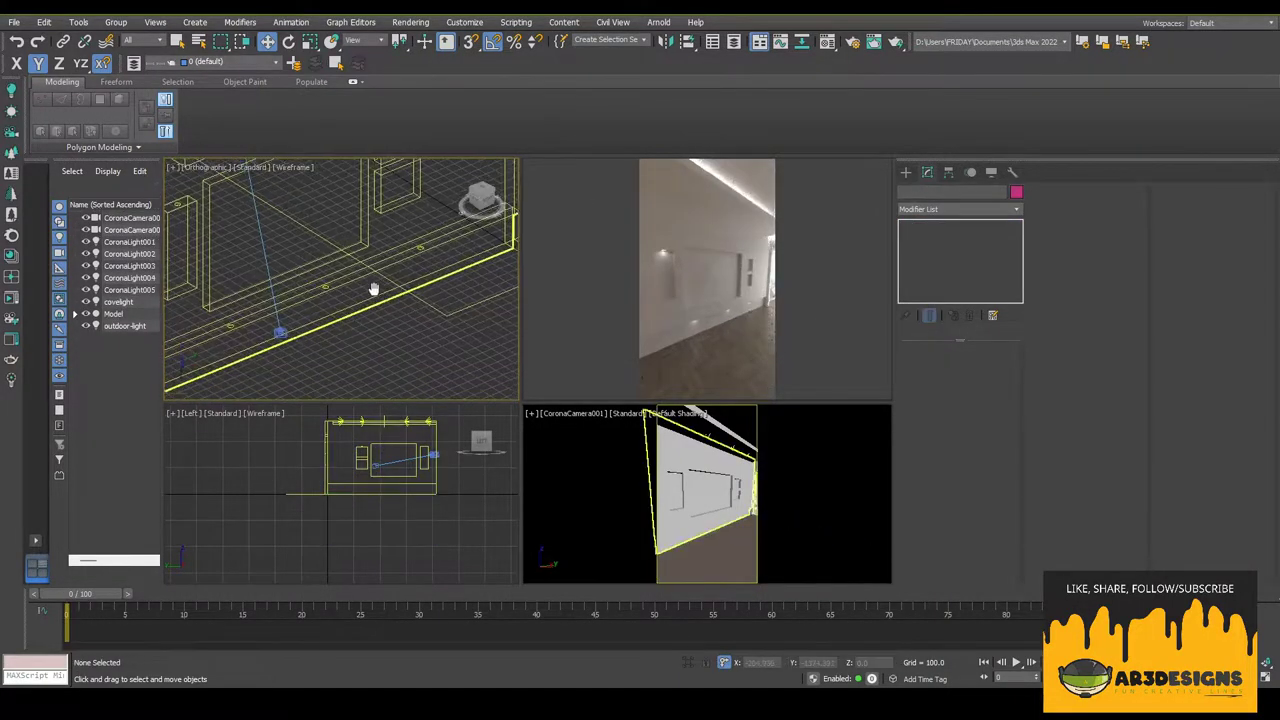
click(400, 350)
scroll(378, 356, up, 3)
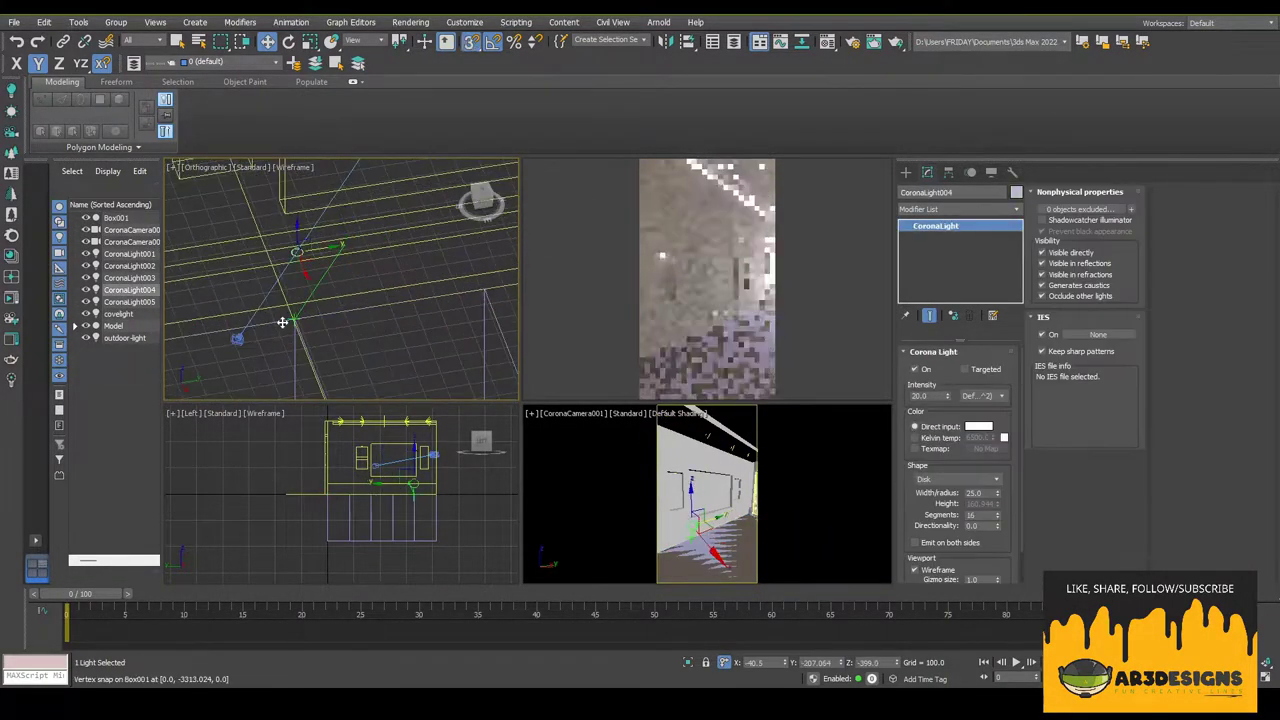
click(378, 356)
alt+middle_drag(378, 356, 380, 300)
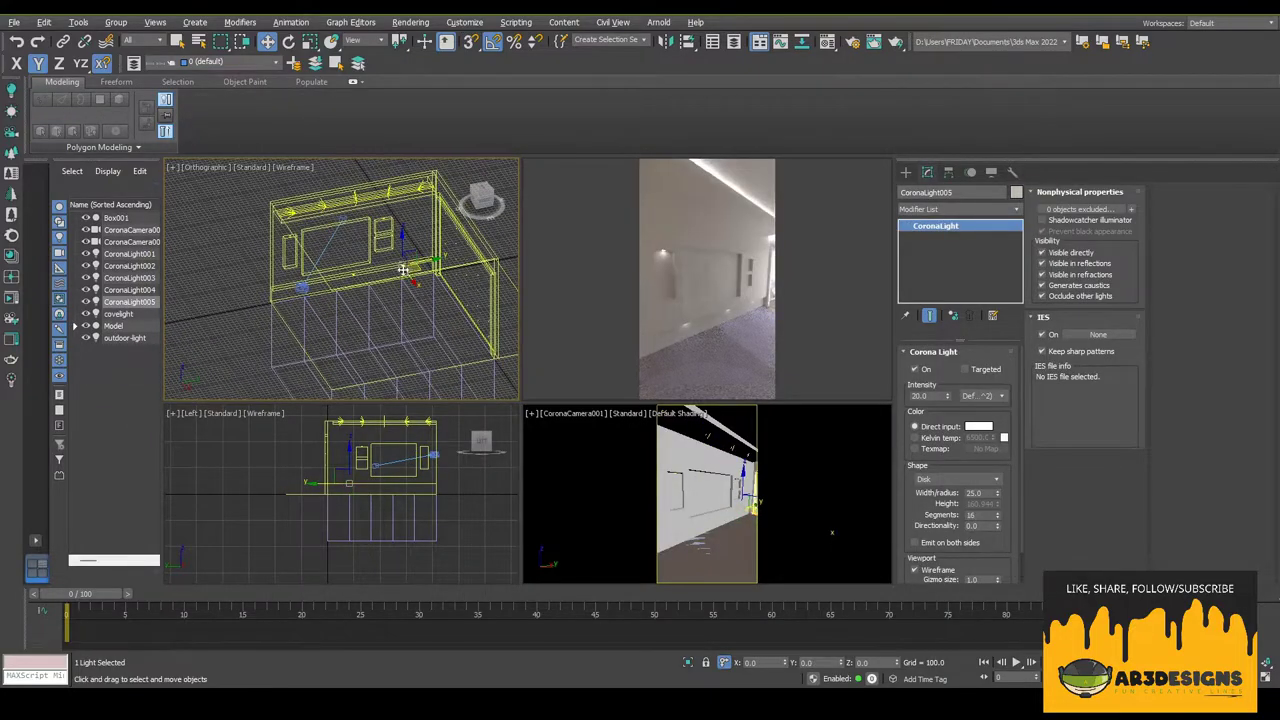
alt+middle_drag(368, 256, 391, 323)
- Set the first disk light's intensity to 30
click(391, 323)
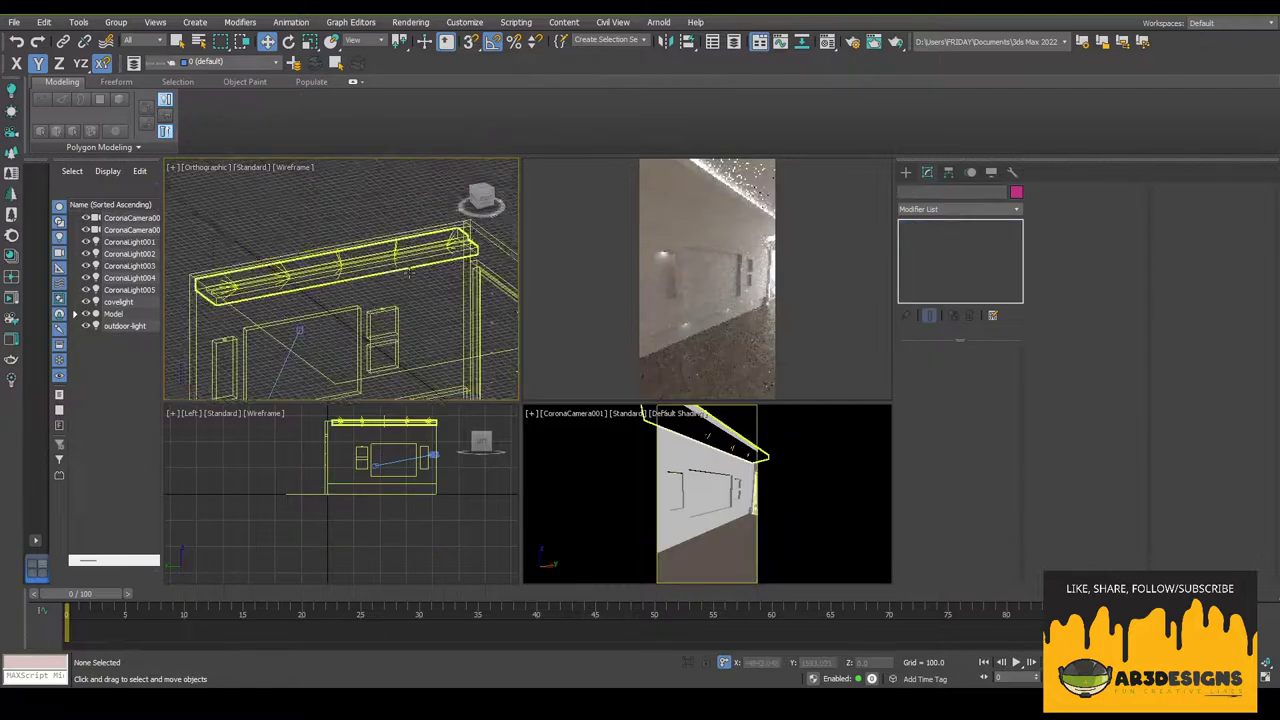
scroll(391, 323, up, 3)
click(220, 296)
double_click(928, 396)
text(30)
key(Return)
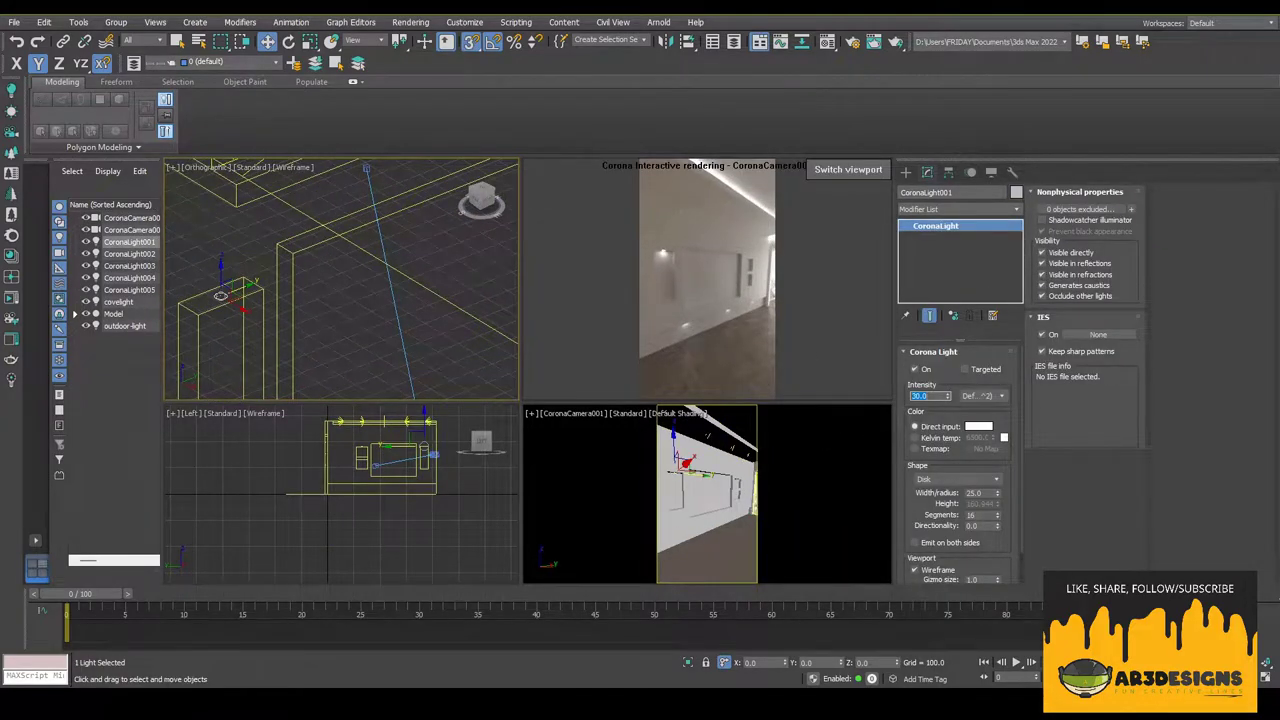
- Select the outdoor-light and then the covelight to check their settings
scroll(440, 267, down, 5)
click(497, 300)
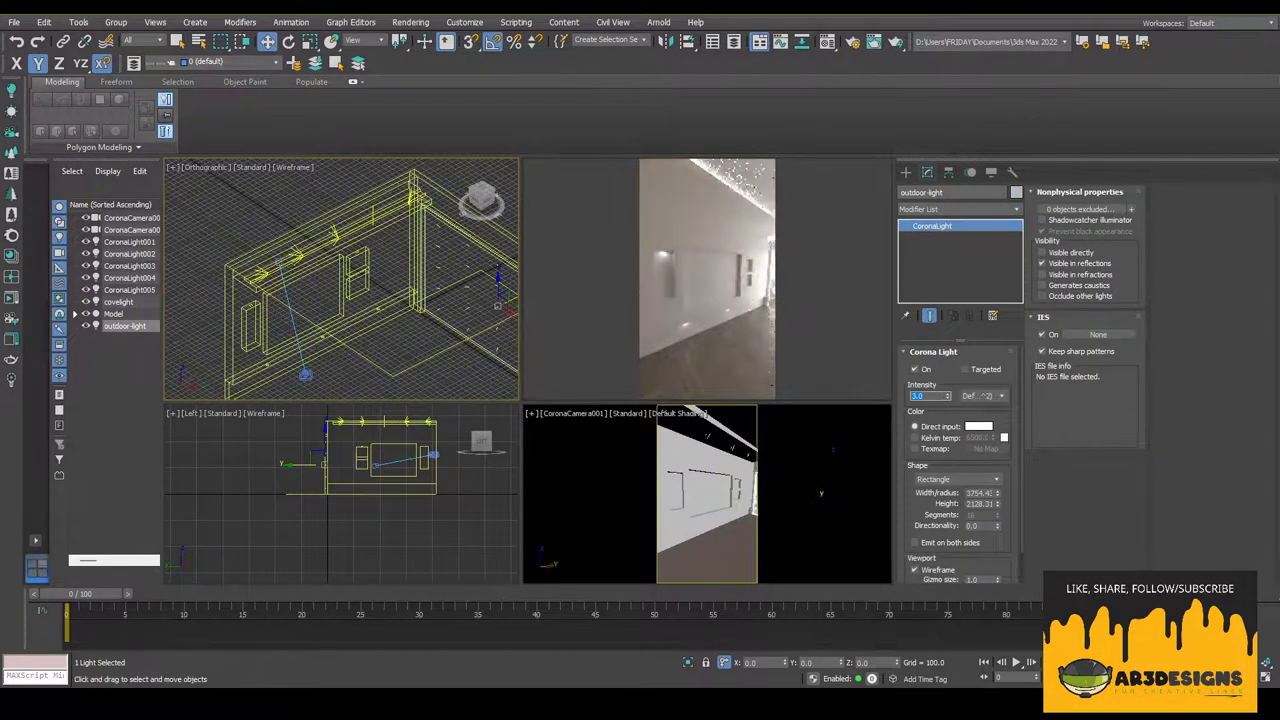
scroll(419, 234, down, 3)
click(419, 234)
key(q)
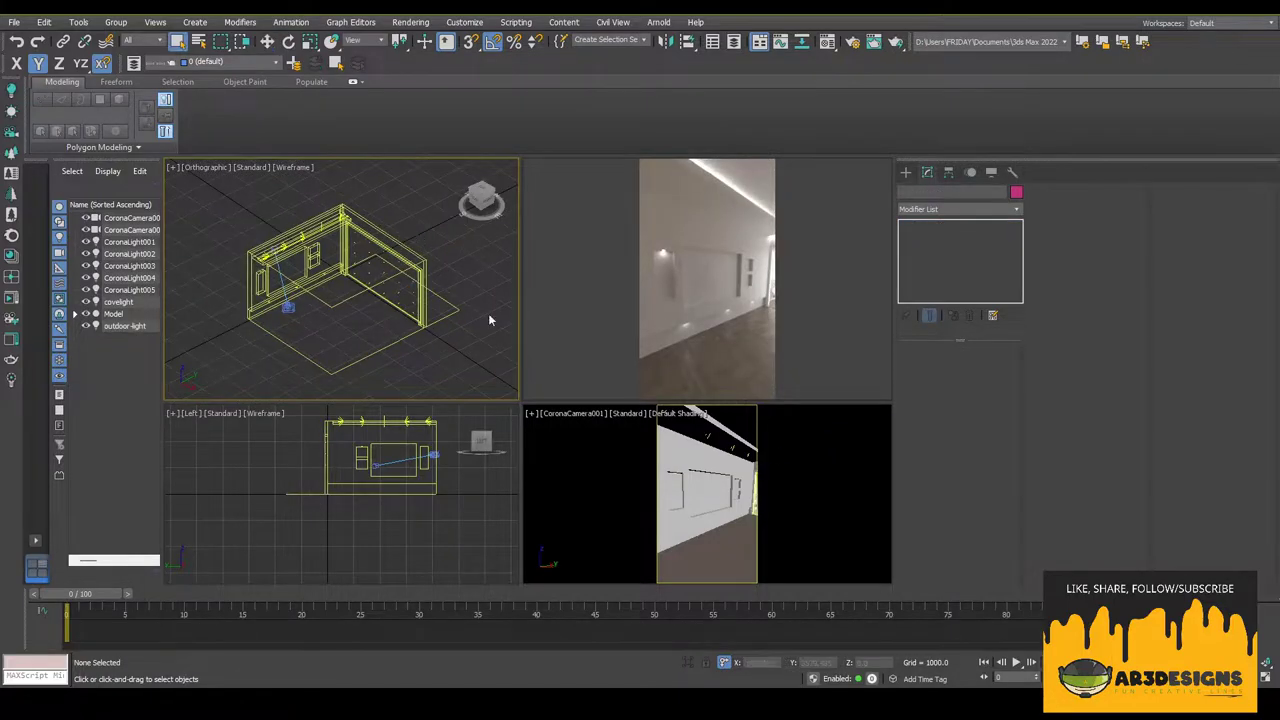
scroll(353, 307, up, 6)
scroll(353, 307, down, 2)
click(323, 273)
scroll(436, 300, down, 5)
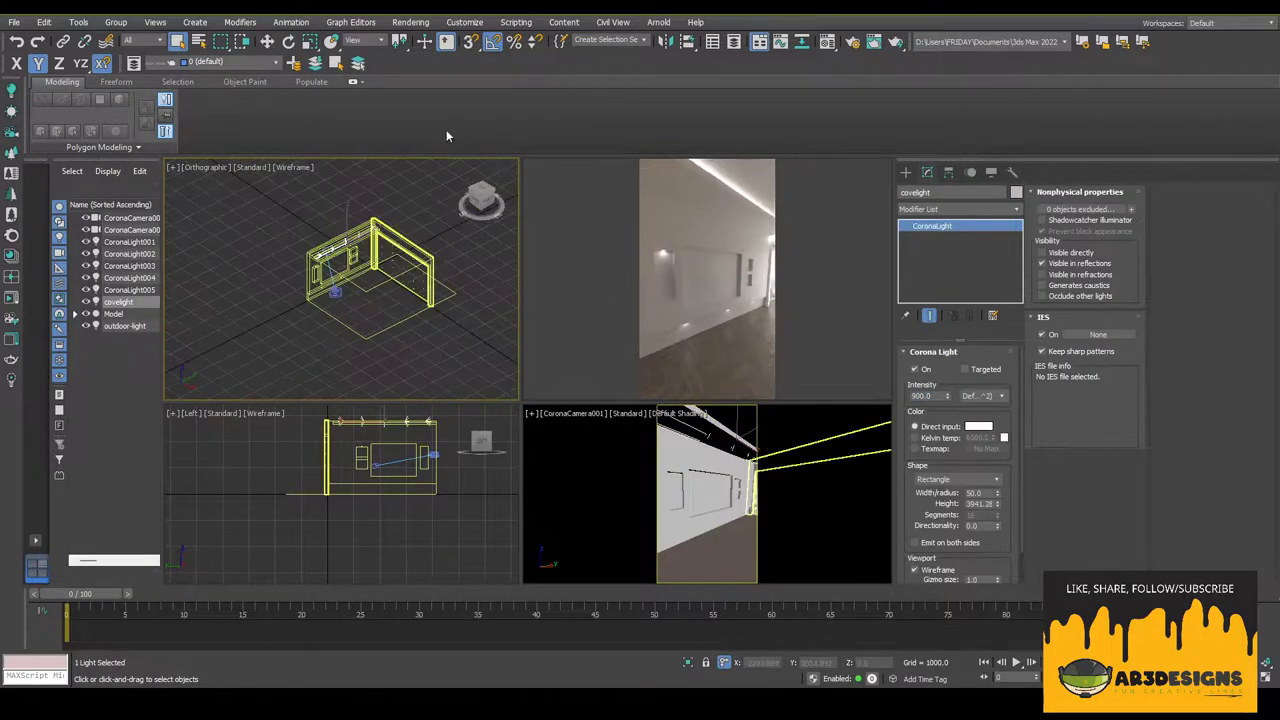
click(436, 324)
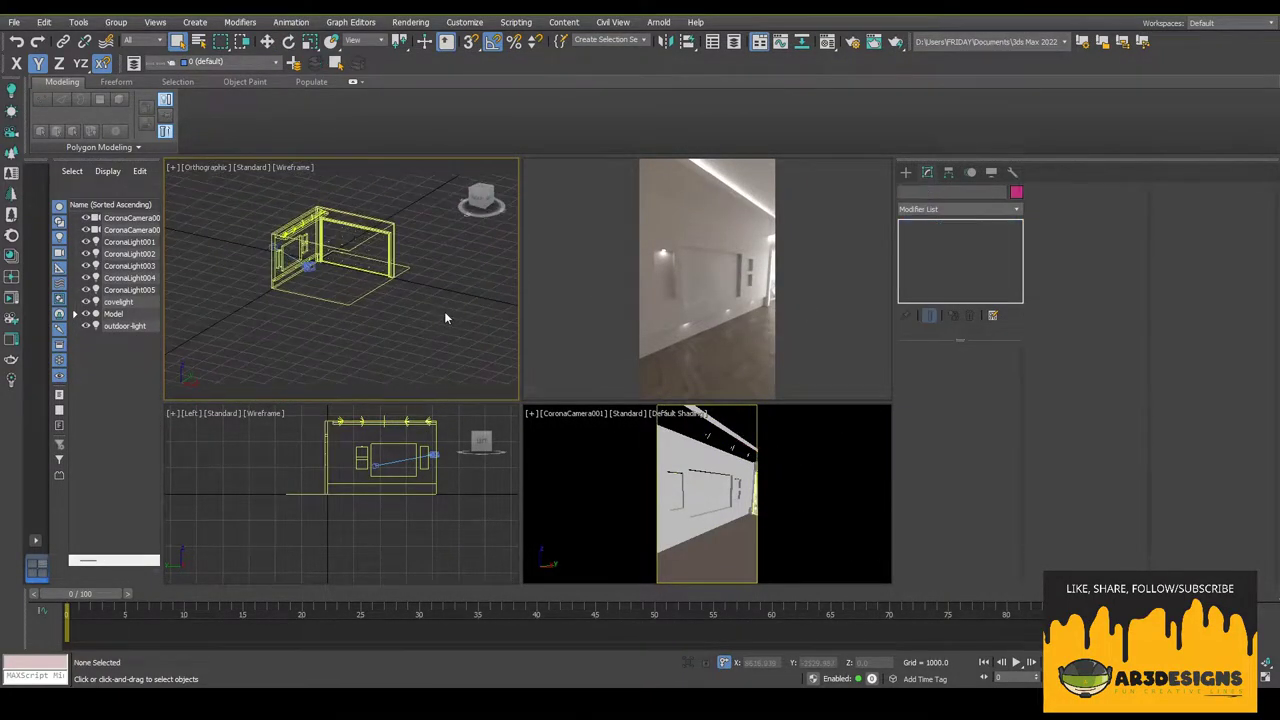
- Resize the four viewports and orbit the view to a new angle
drag(520, 402, 401, 450)
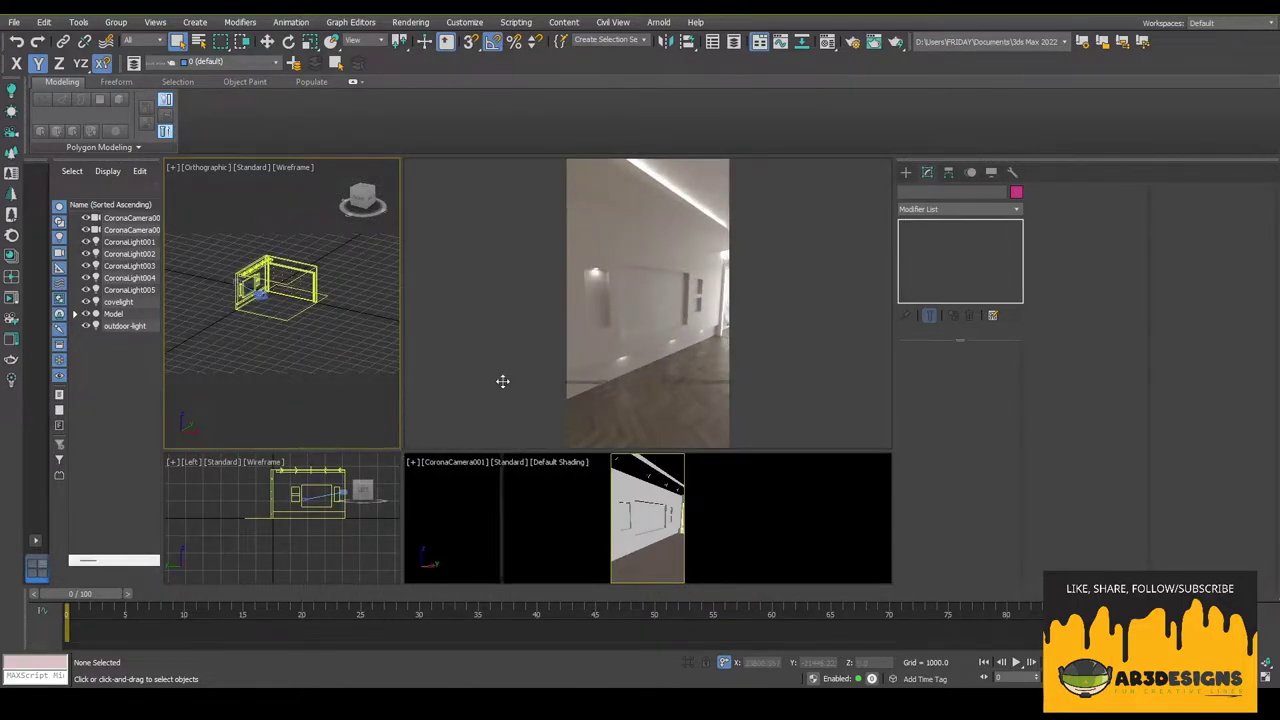
drag(502, 381, 507, 388)
scroll(470, 350, up, 5)
click(906, 172)
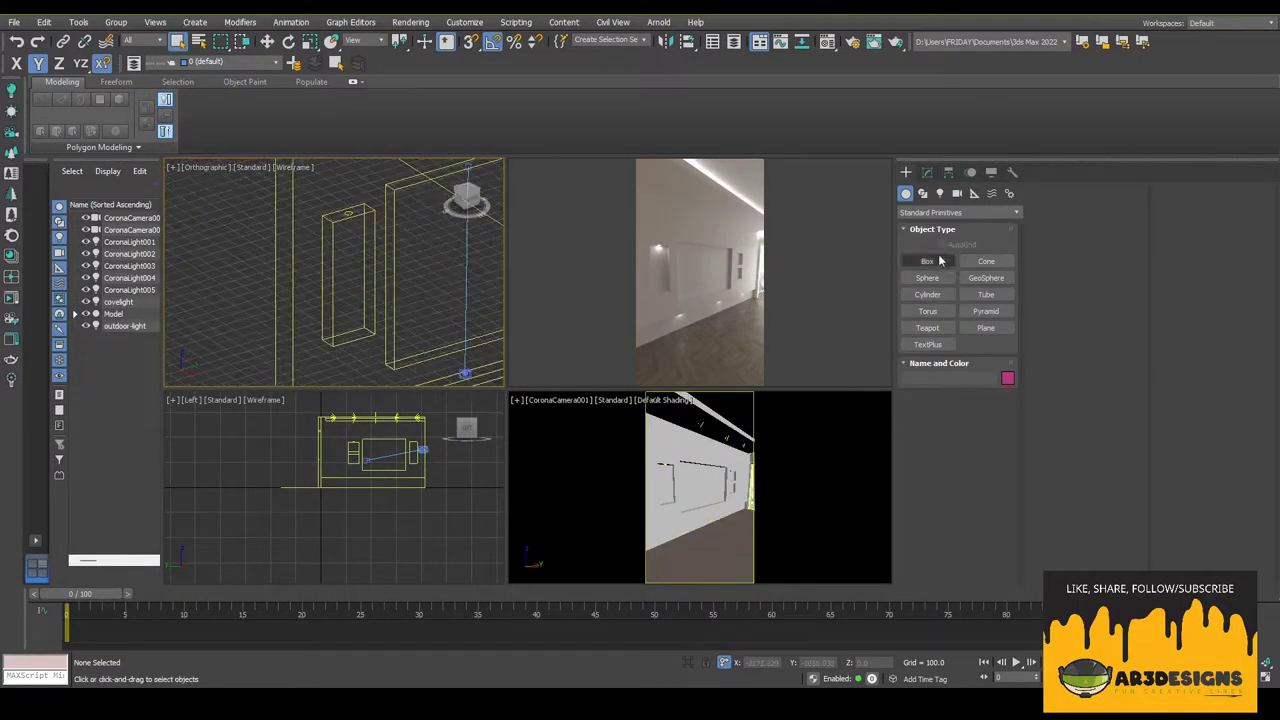
click(940, 260)
alt+middle_drag(371, 200, 430, 270)
- Frame the covelight and enlarge the CoronaCamera001 interactive render view
click(129, 277)
click(927, 172)
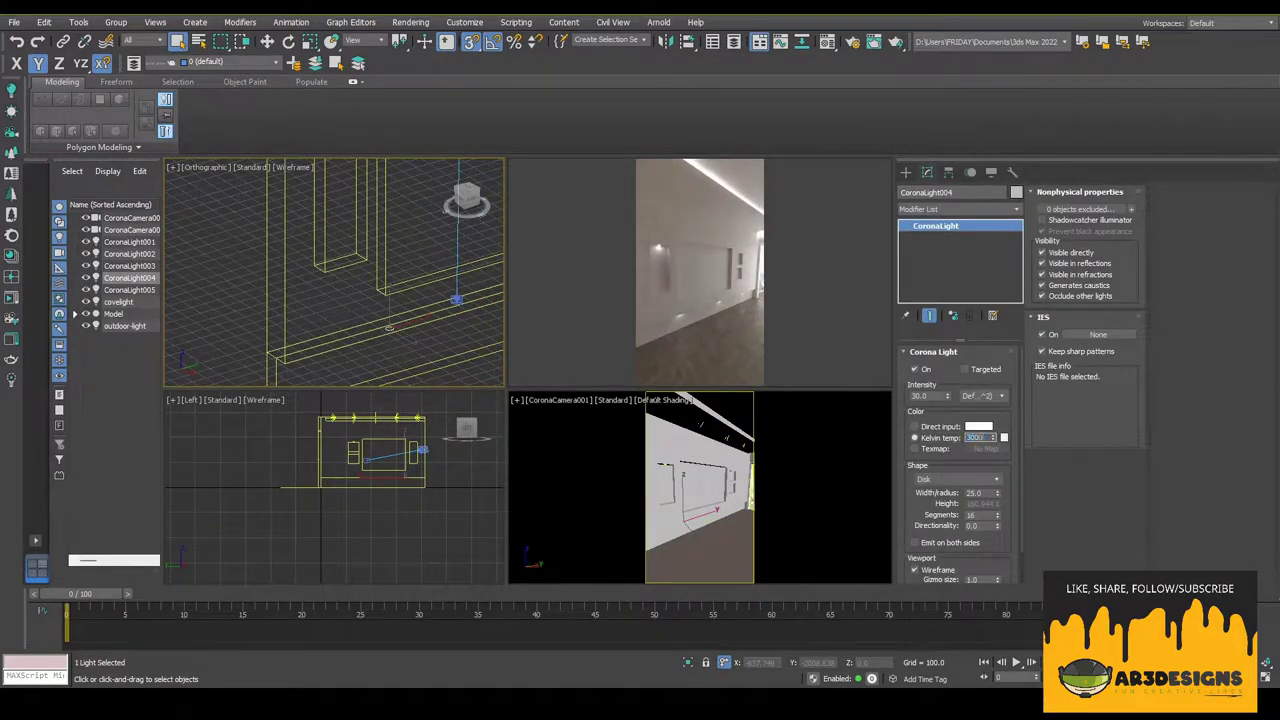
click(389, 328)
scroll(343, 278, down, 5)
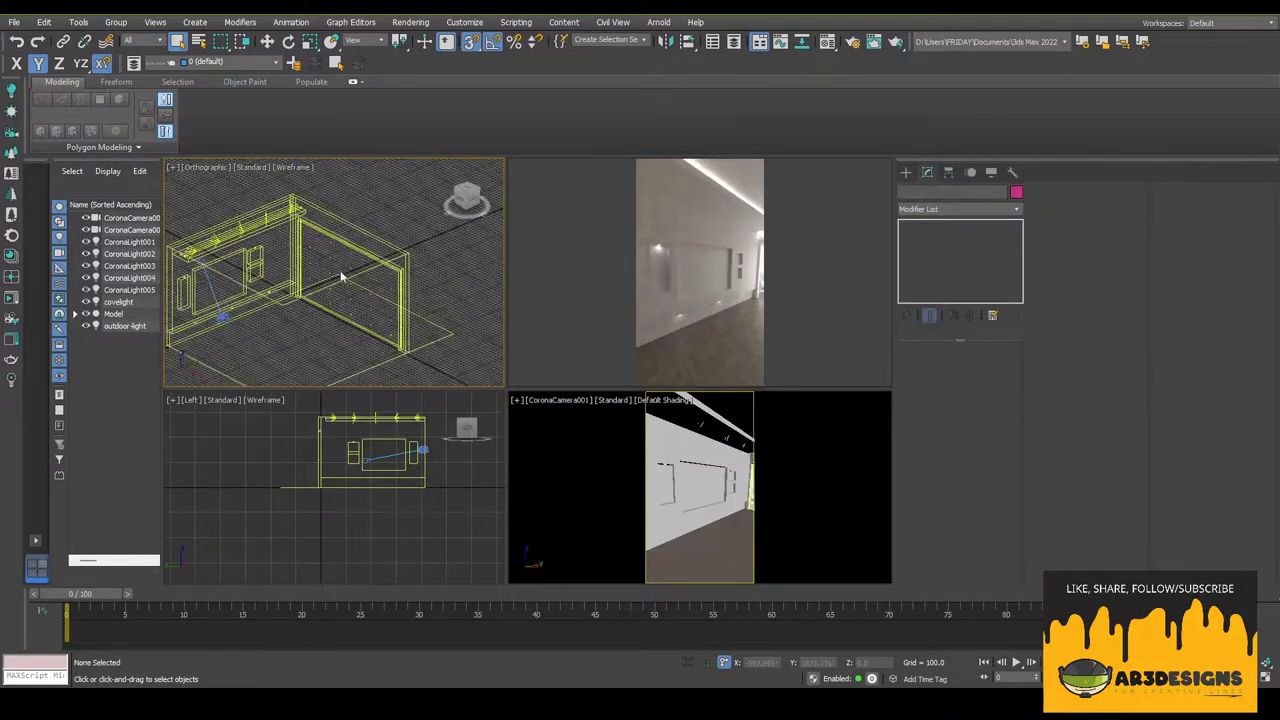
click(118, 301)
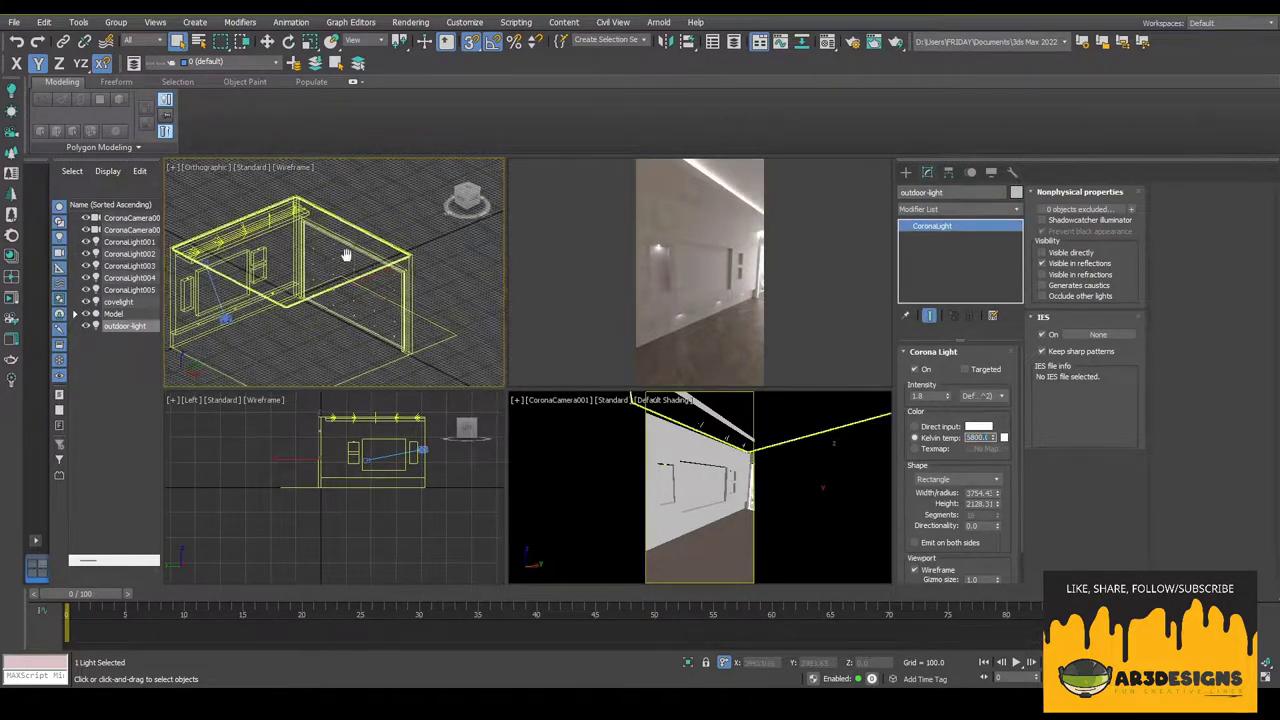
key(z)
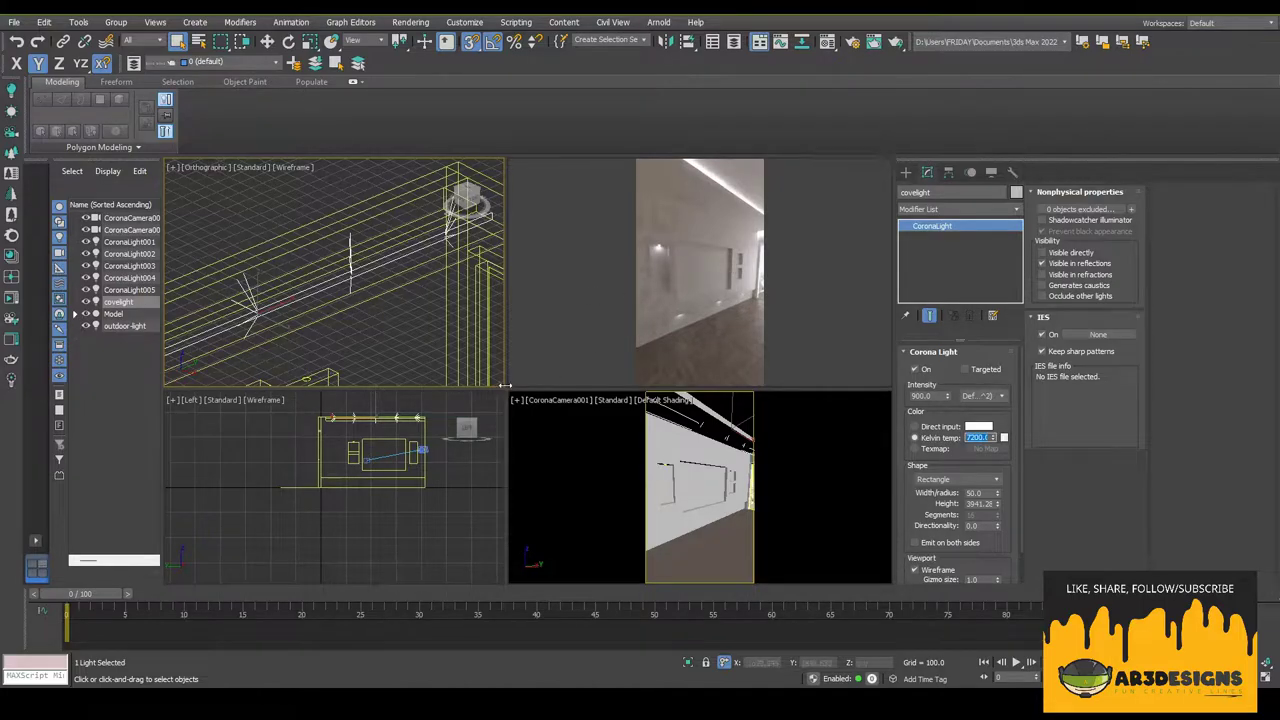
drag(505, 385, 240, 534)
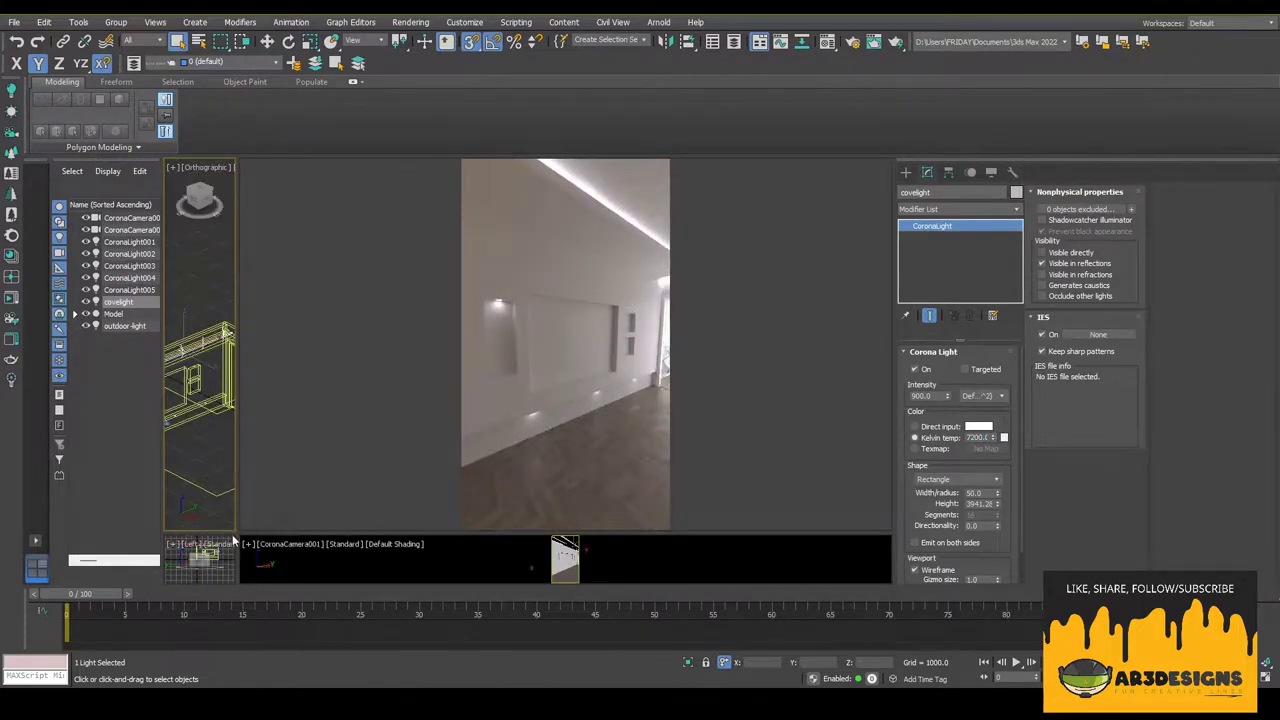
- Widen the orthographic view over the wall to frame the whole room, then deselect
click(660, 392)
drag(442, 370, 482, 370)
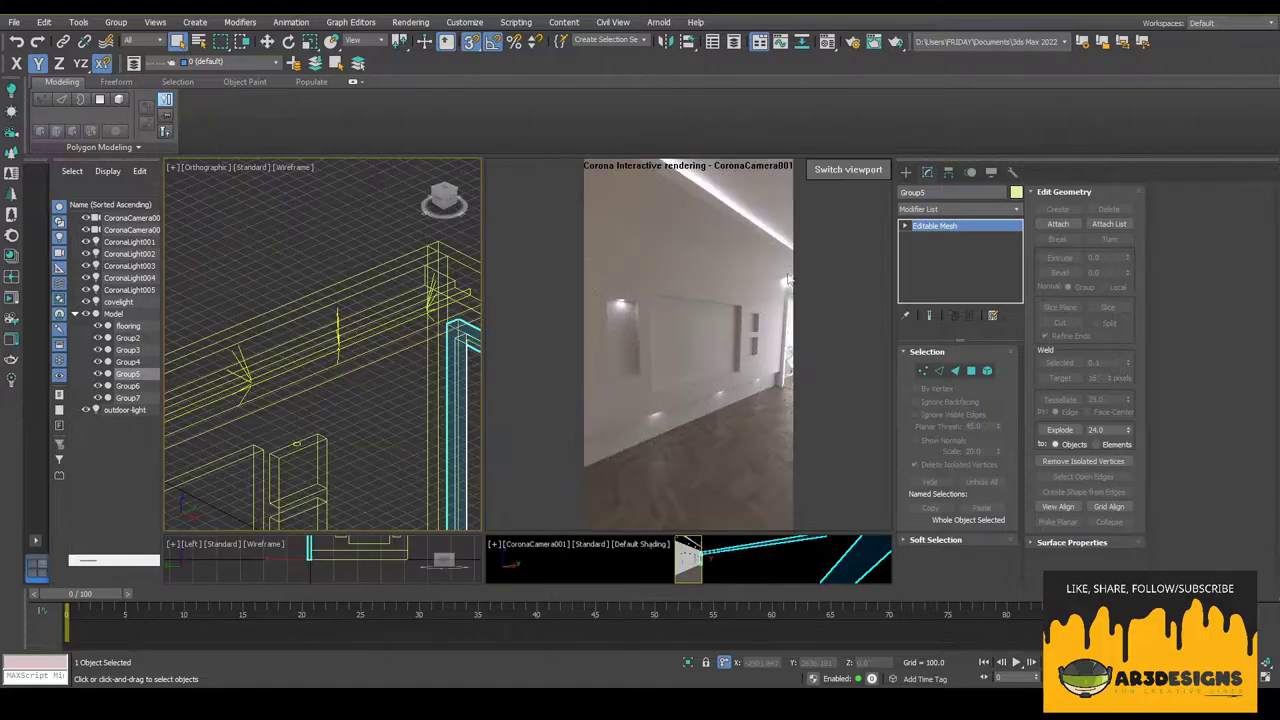
key(ctrl+z)
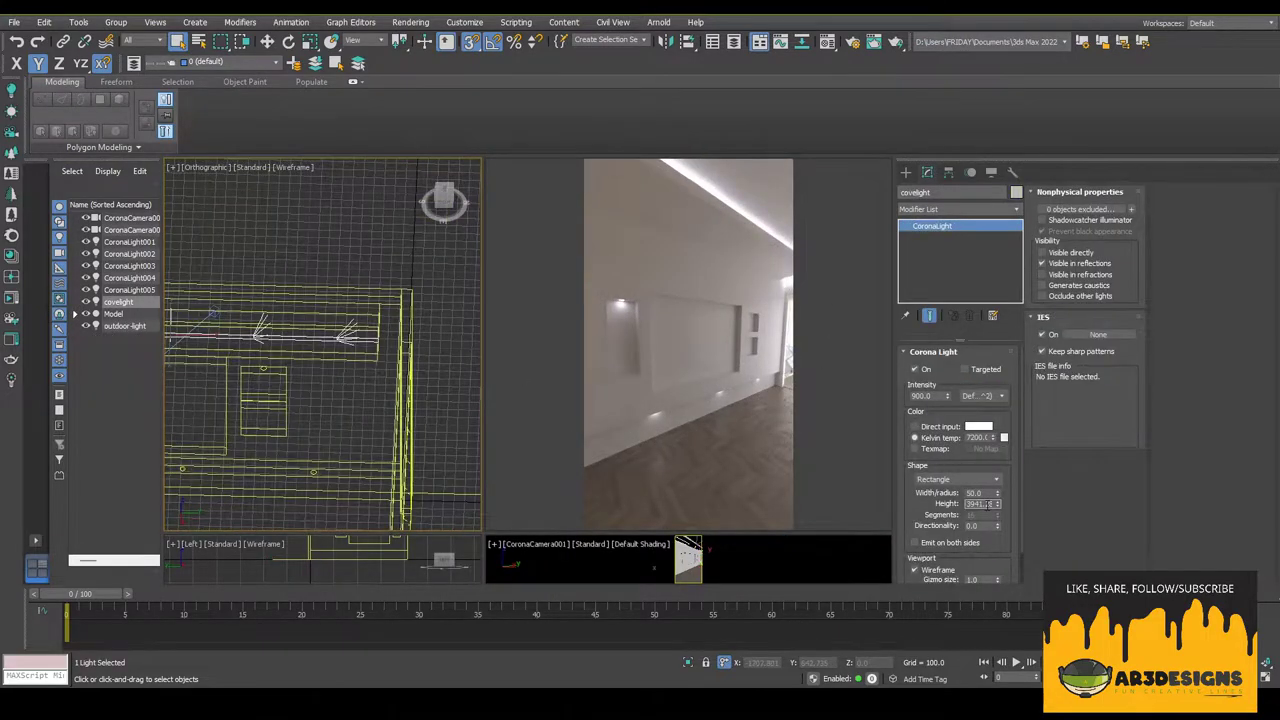
scroll(320, 345, up, 2)
click(300, 320)
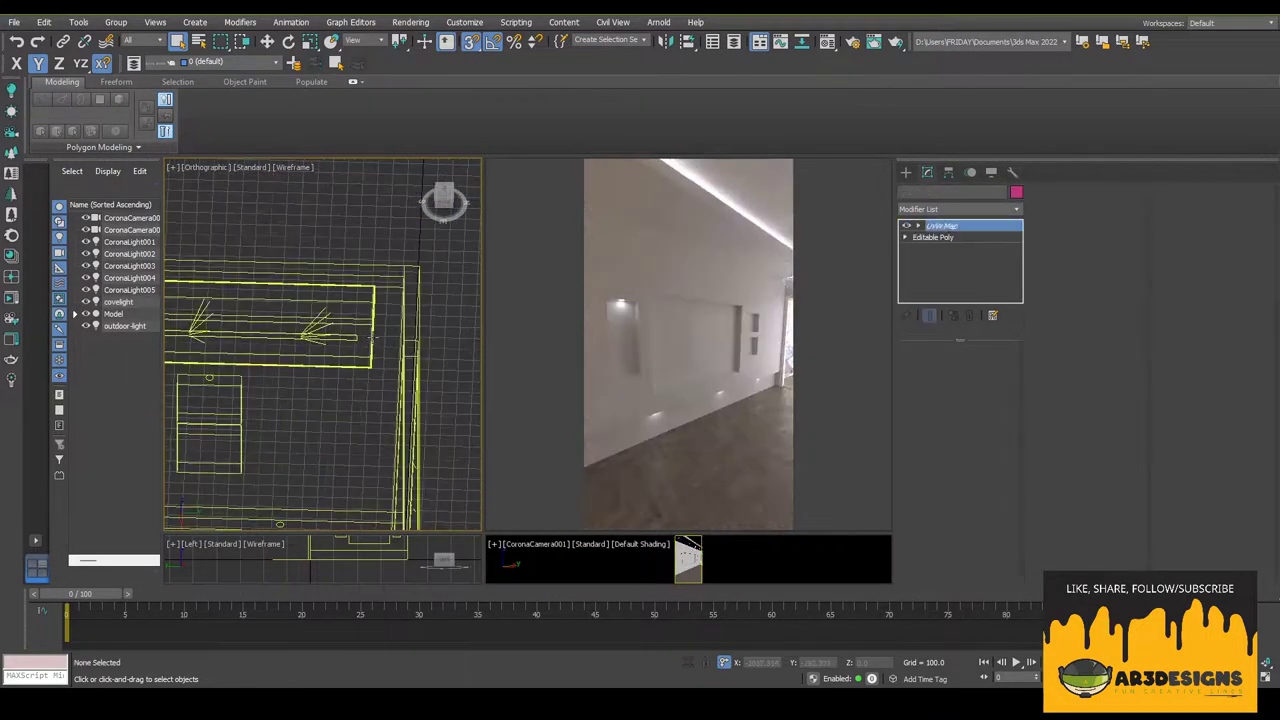
mouse_move(364, 260)
middle_down()
mouse_move(364, 328)
mouse_move(334, 319)
mouse_move(333, 285)
mouse_move(425, 340)
mouse_move(349, 327)
mouse_move(391, 306)
mouse_move(425, 368)
middle_up()
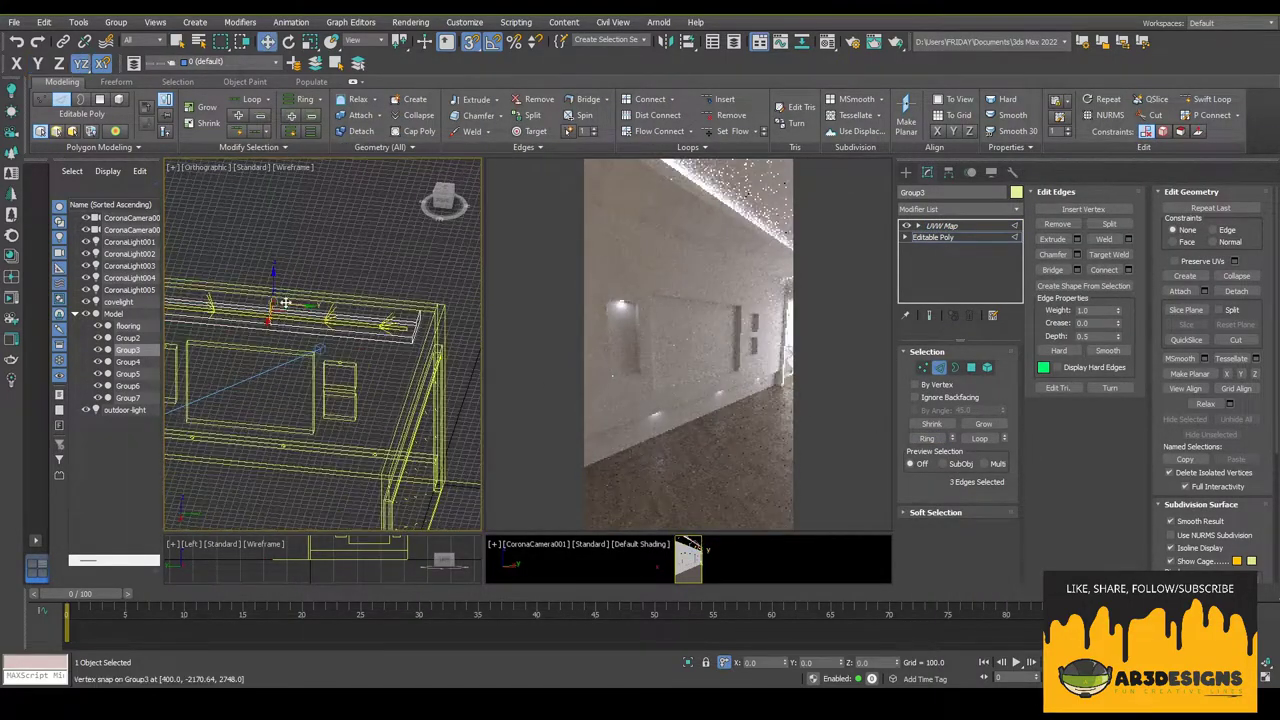
key(w)
click(425, 368)
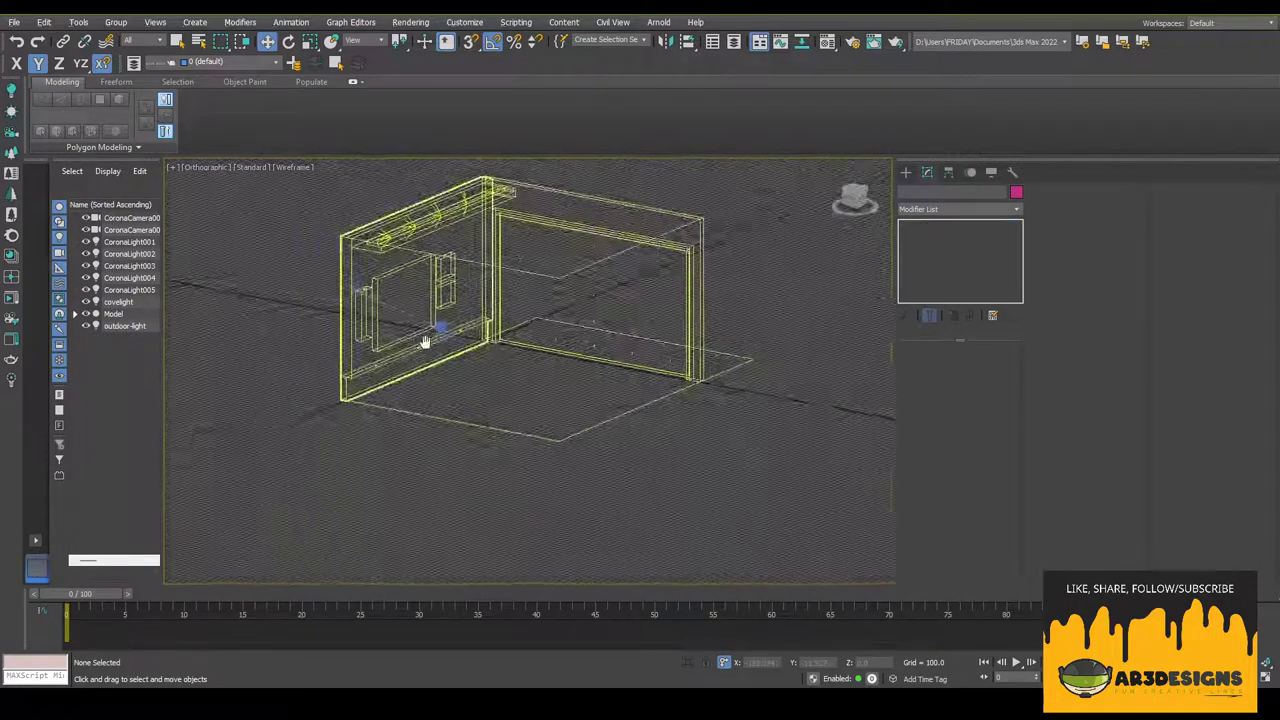
scroll(425, 342, up, 5)
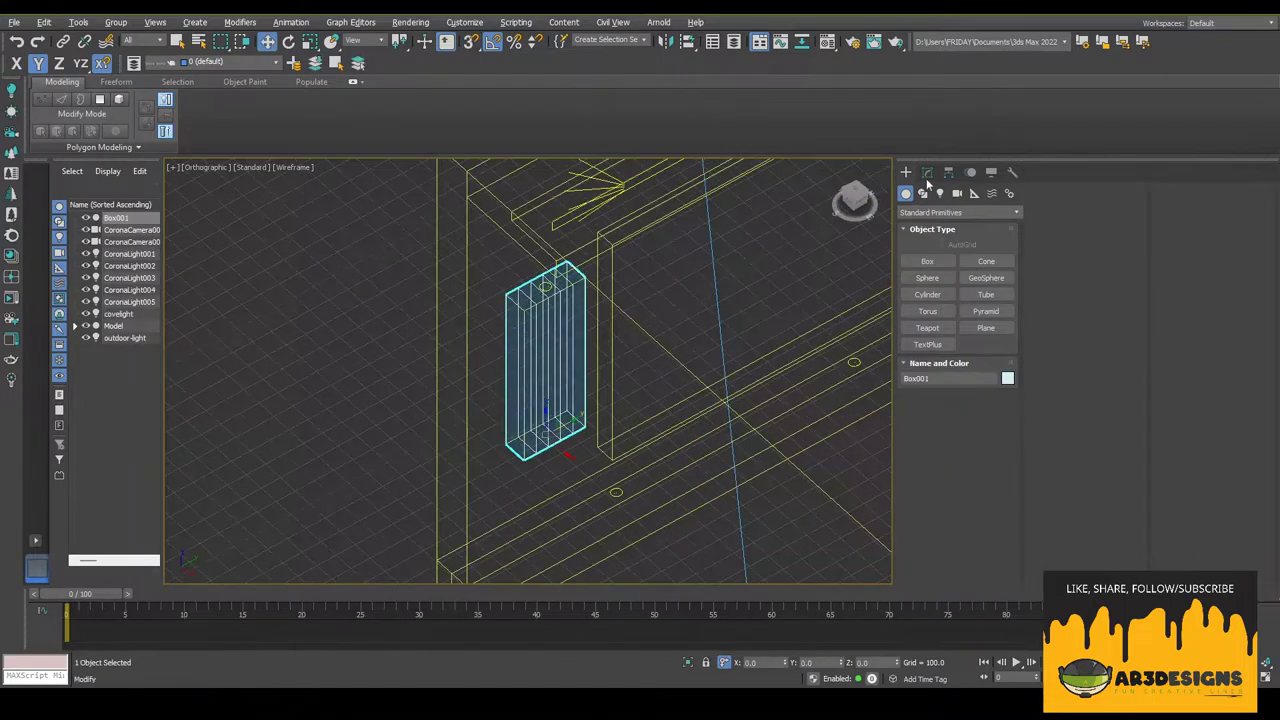
- Confirm the box copy and enter a length of 317
key(Return)
alt+middle_drag(640, 424, 553, 421)
key(Return)
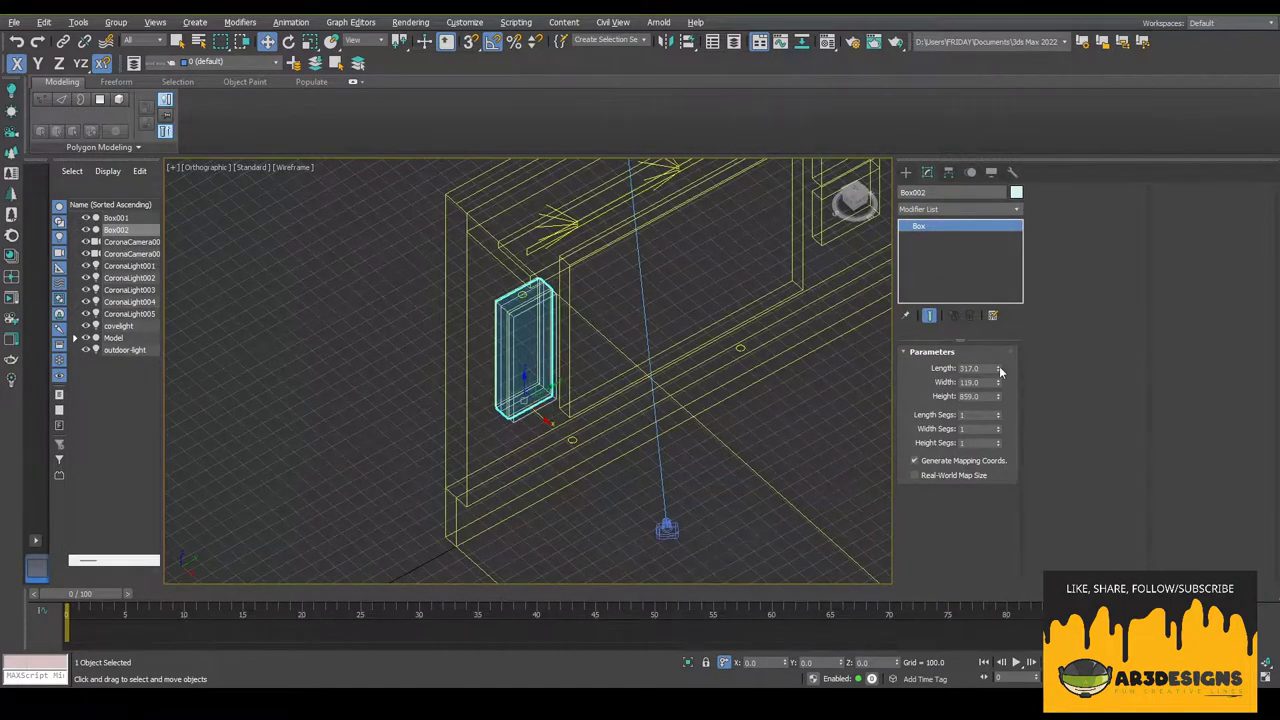
text(317)
key(Left)
key(shift+Left)
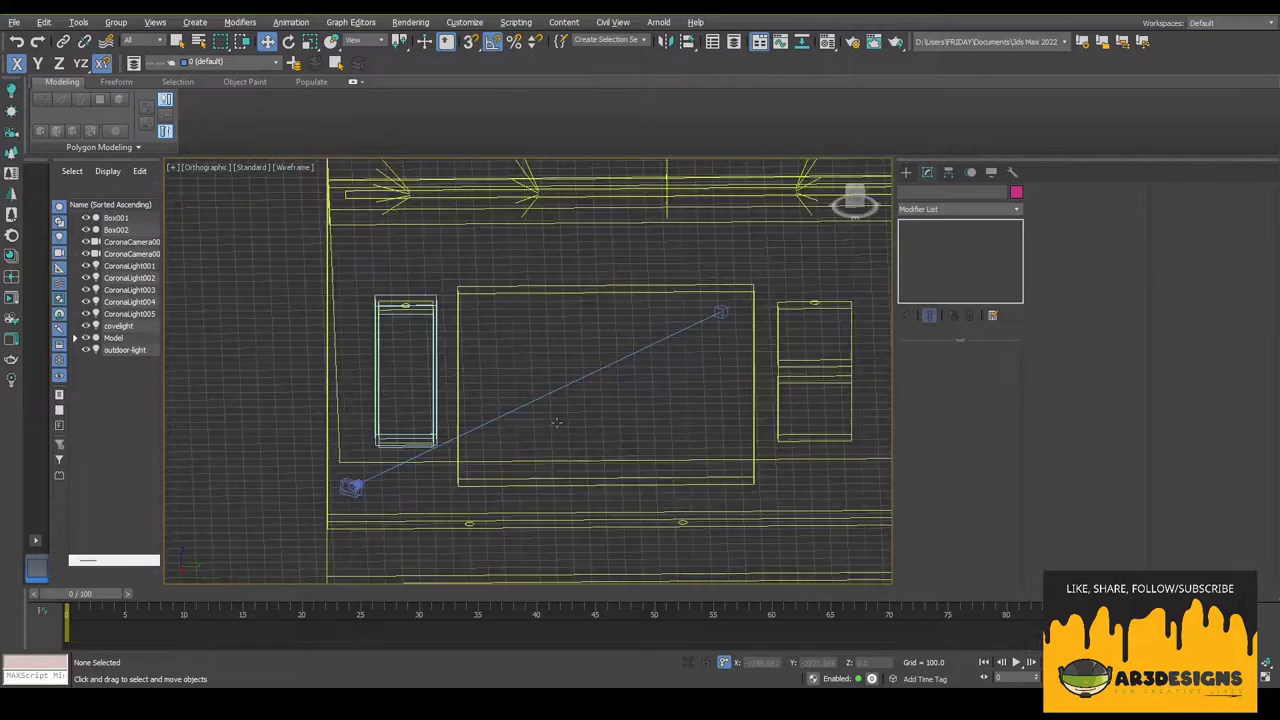
- Select the tall Box002, turn on snapping to geometry, and show shaded view
click(497, 380)
shift+right_click(541, 369)
click(562, 386)
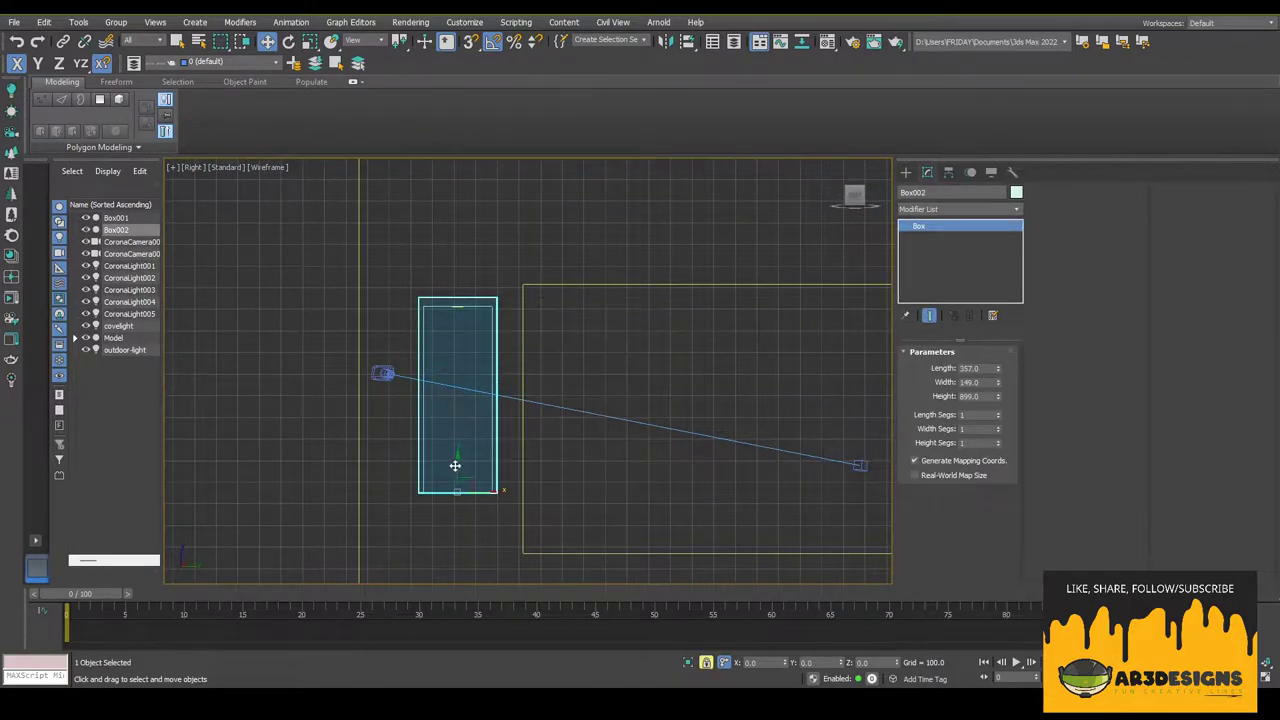
mouse_move(487, 388)
alt+middle_down()
mouse_move(509, 371)
mouse_move(486, 423)
alt+middle_up()
key(F3)
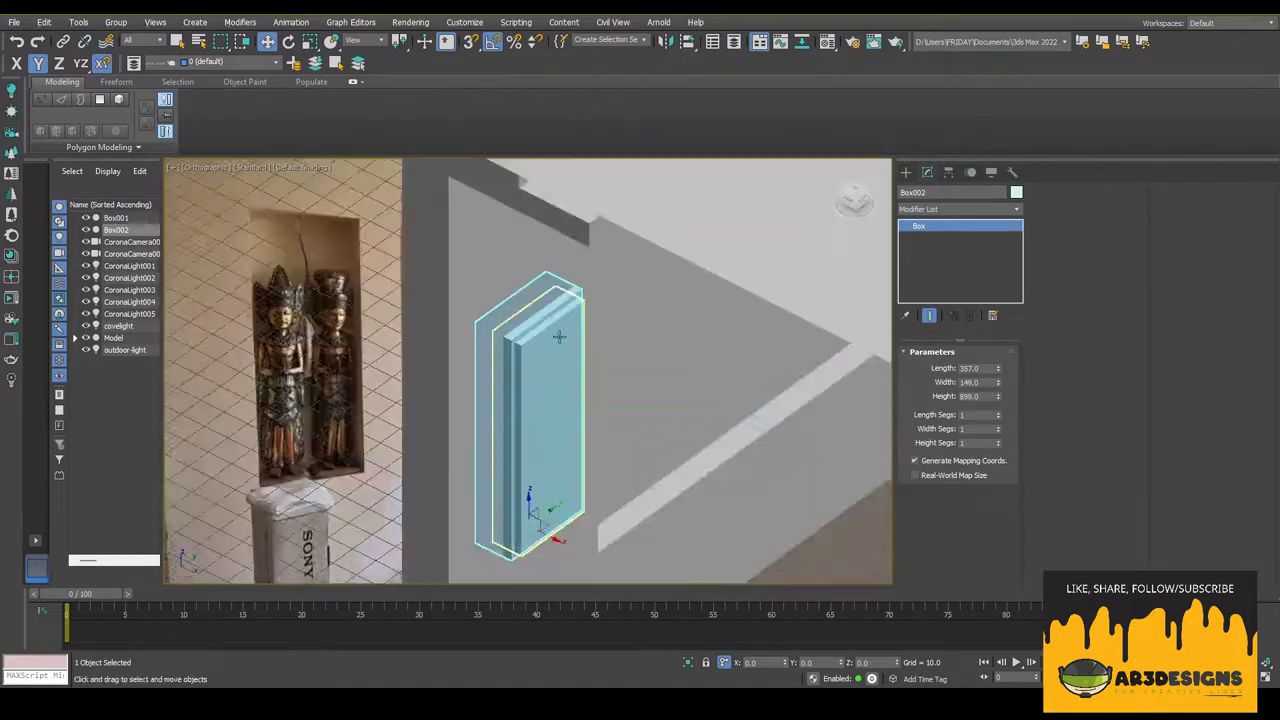
- Return to wireframe view and reselect Box002 from a new angle
scroll(557, 534, up, 5)
click(493, 296)
click(493, 296)
scroll(634, 320, down, 3)
mouse_move(634, 306)
alt+middle_down()
mouse_move(586, 297)
mouse_move(579, 337)
alt+middle_up()
click(579, 337)
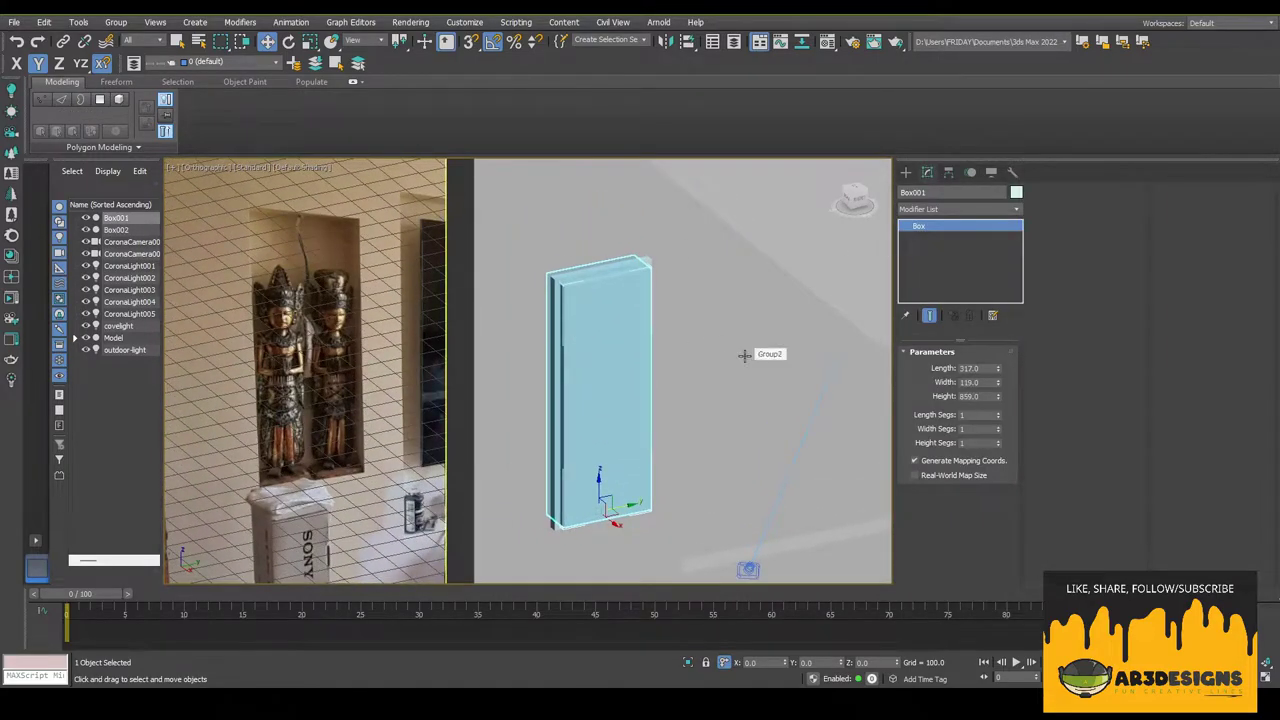
key(F3)
mouse_move(744, 355)
alt+middle_down()
mouse_move(791, 374)
mouse_move(689, 434)
alt+middle_up()
click(686, 434)
- Pick Box002's side and front faces and snap the locked vertices into place
key(4)
click(628, 374)
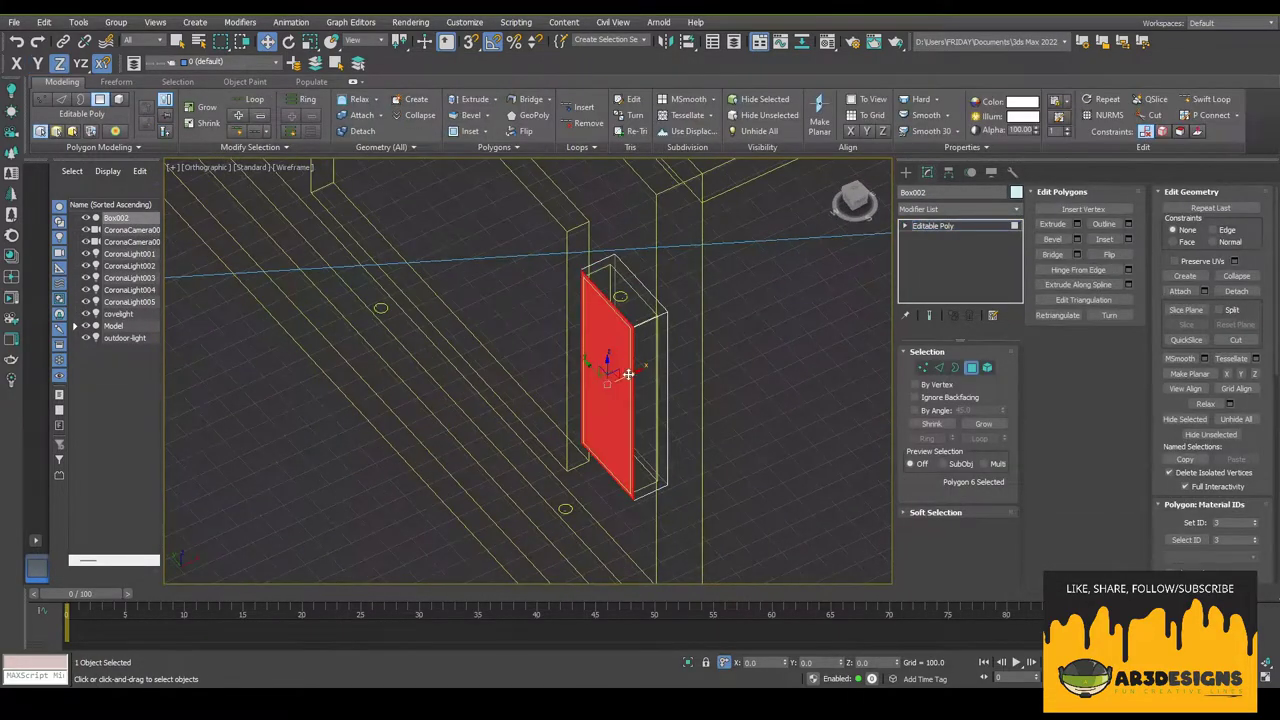
alt+middle_drag(631, 325, 545, 330)
click(560, 340)
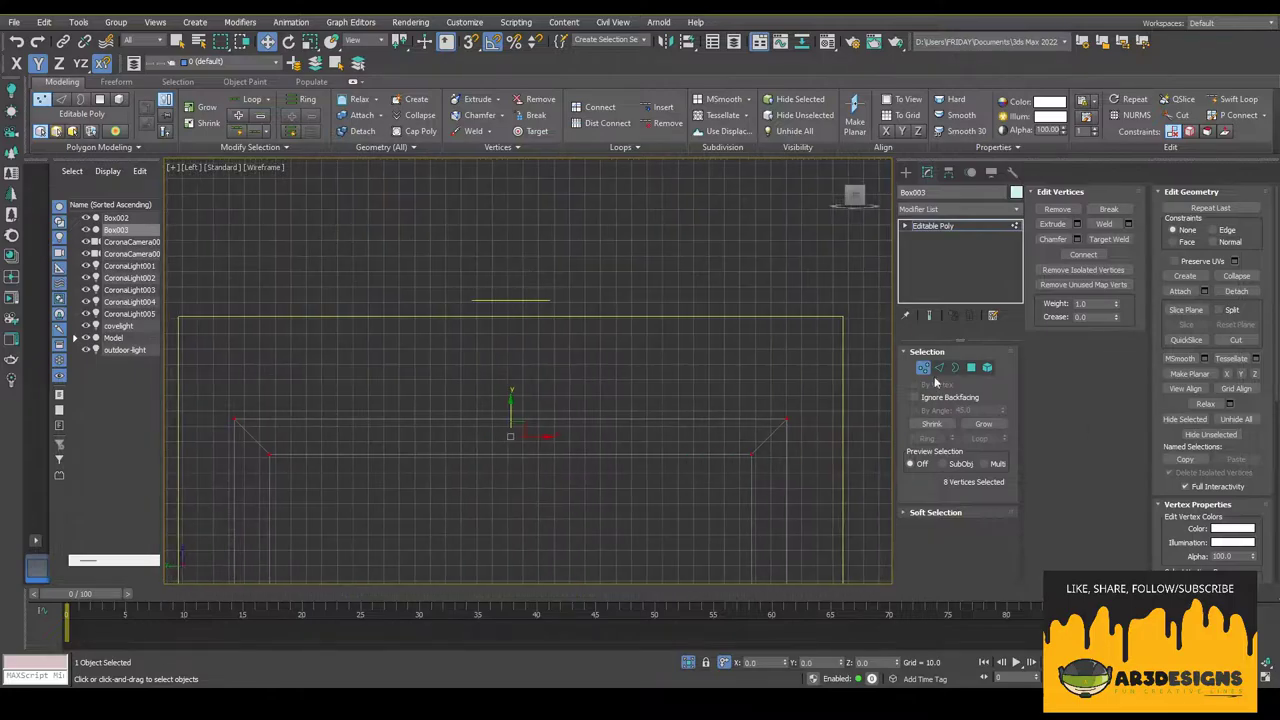
click(512, 300)
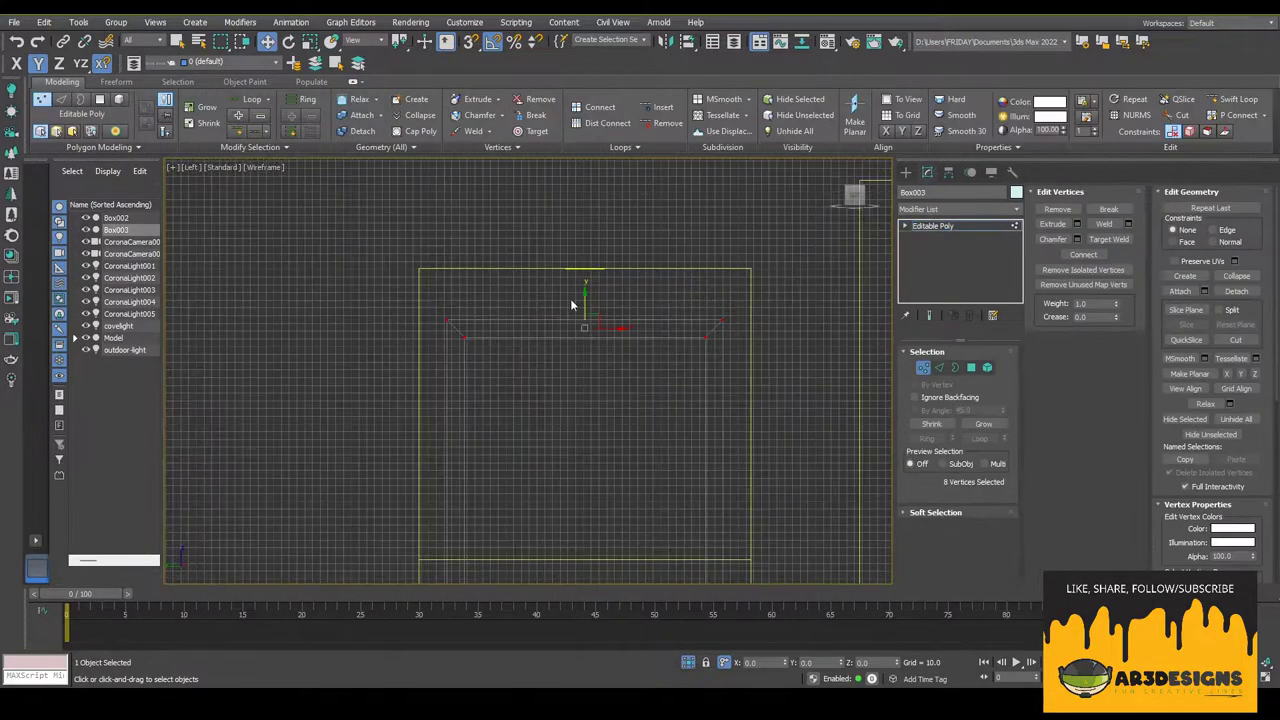
scroll(546, 306, up, 2)
scroll(560, 310, down, 1)
right_click(566, 306)
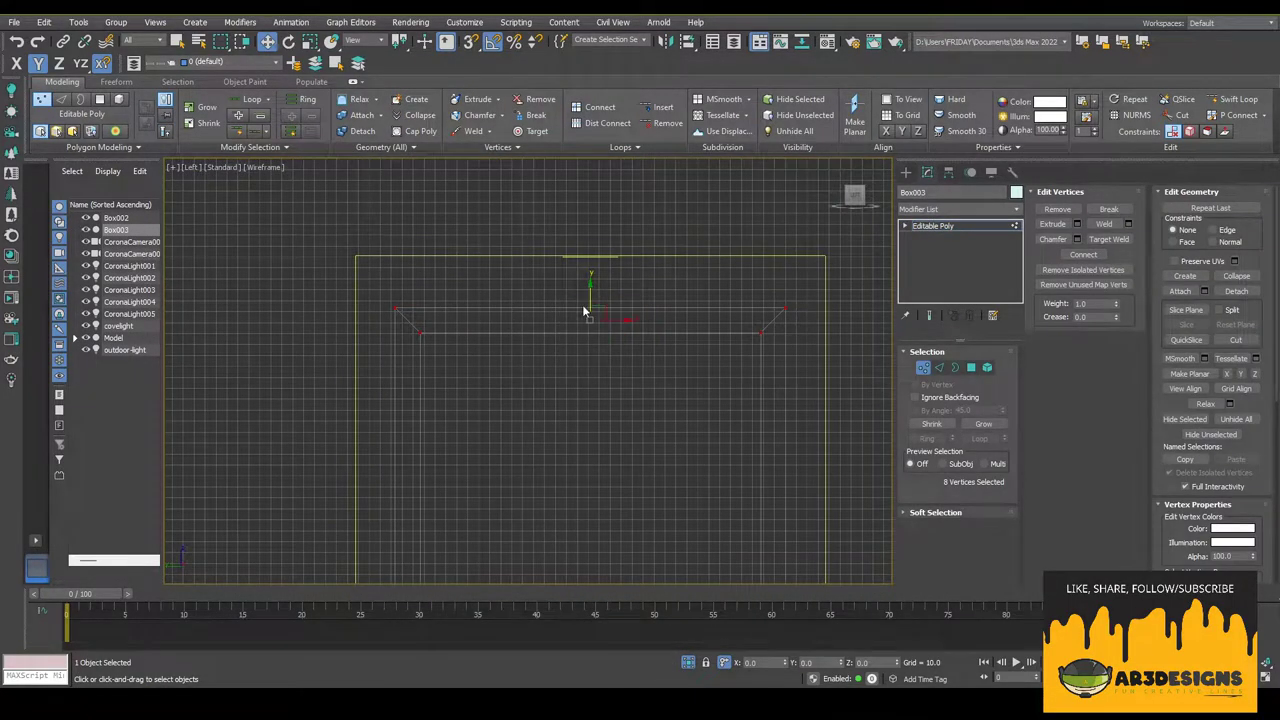
middle_drag(515, 266, 594, 317)
- Constrain to the vertical axis and snap-move the upper box's locked vertices to size it
scroll(600, 263, down, 3)
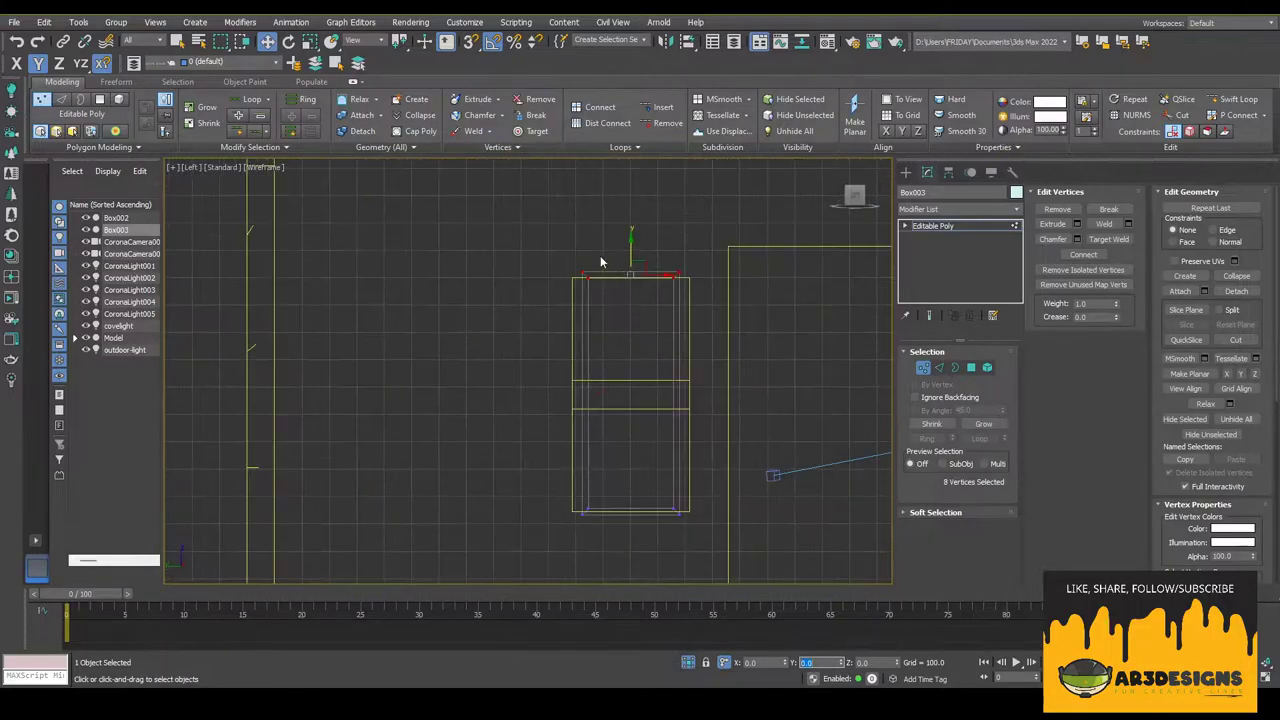
scroll(577, 303, up, 5)
scroll(606, 366, down, 2)
scroll(531, 252, down, 1)
middle_drag(531, 252, 511, 203)
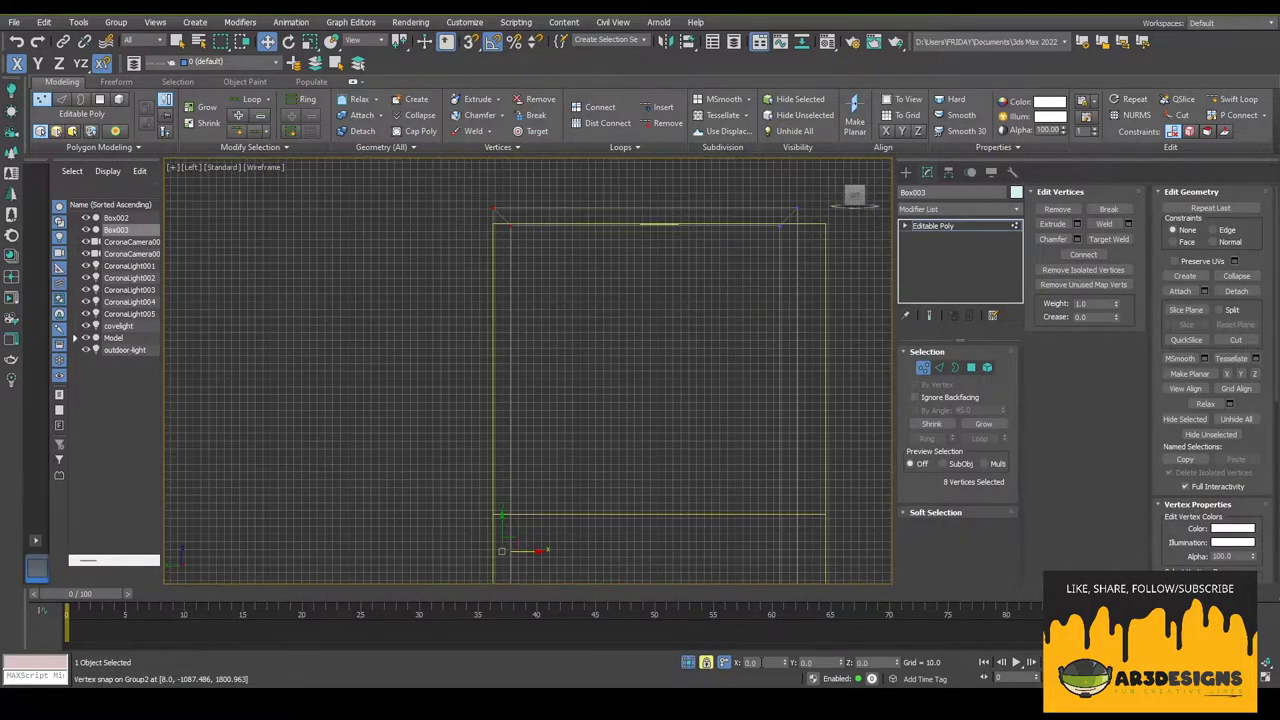
scroll(630, 278, down, 4)
scroll(638, 278, up, 5)
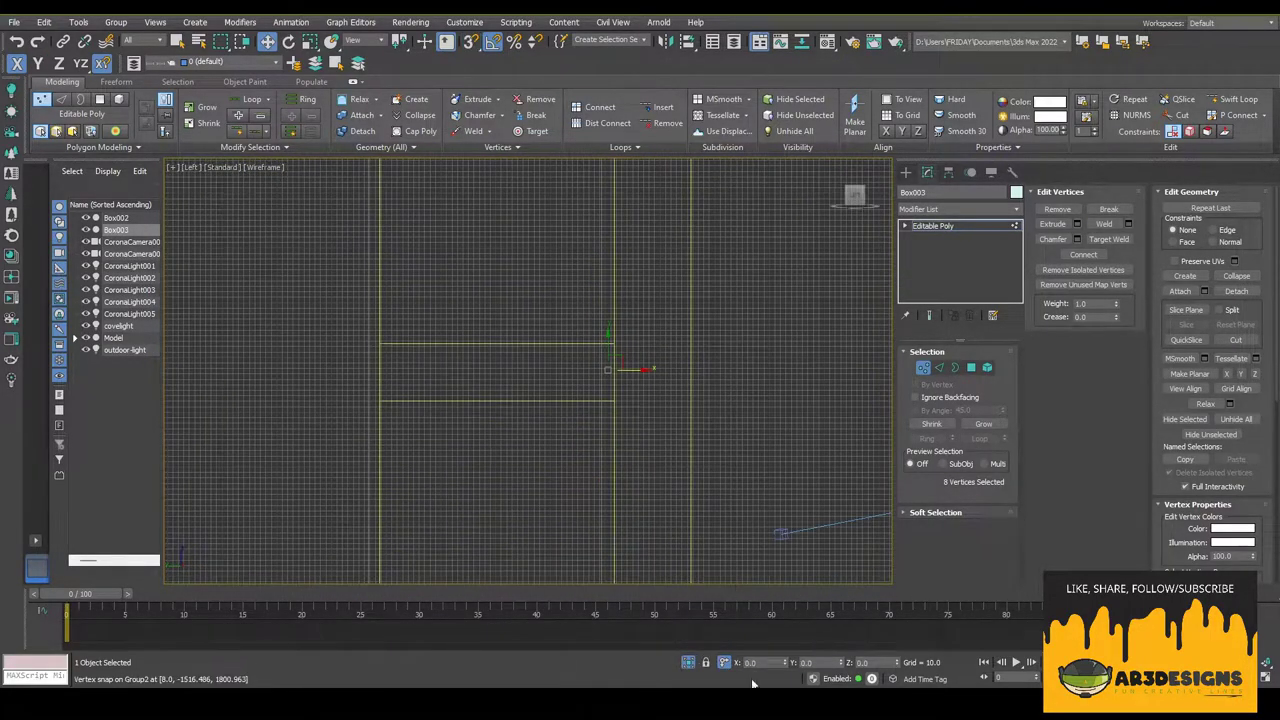
scroll(607, 370, down, 2)
key(F6)
scroll(546, 400, up, 3)
scroll(403, 329, down, 1)
right_click(618, 420)
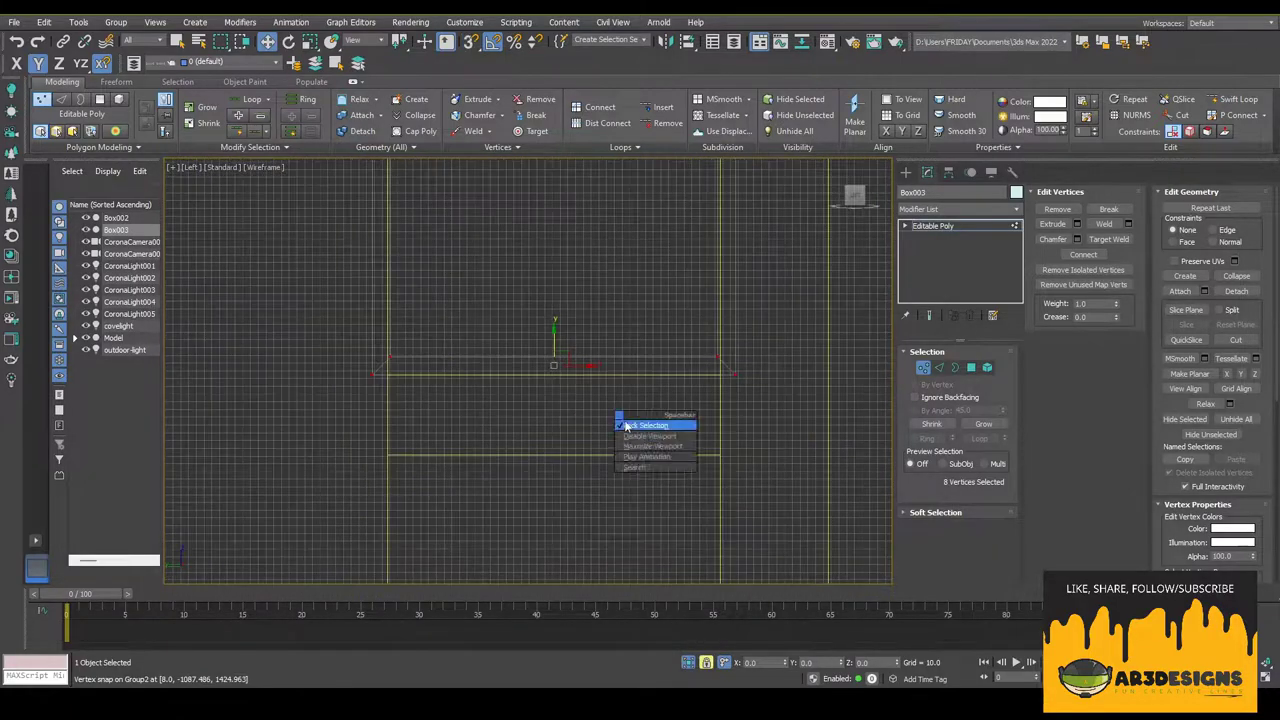
scroll(620, 360, down, 2)
- Shift-copy the box downward as Box004, snapping to pivot points
click(948, 172)
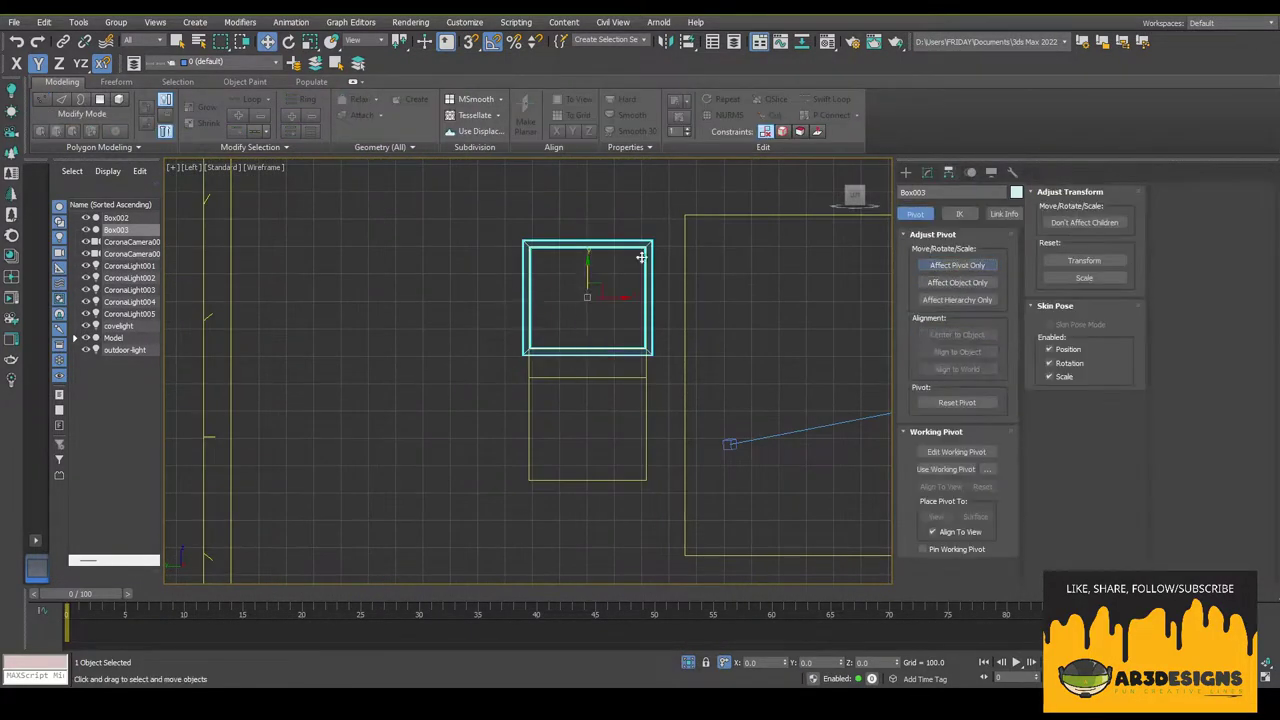
shift+drag(588, 298, 588, 441)
click(718, 364)
scroll(557, 414, up, 2)
scroll(474, 360, up, 5)
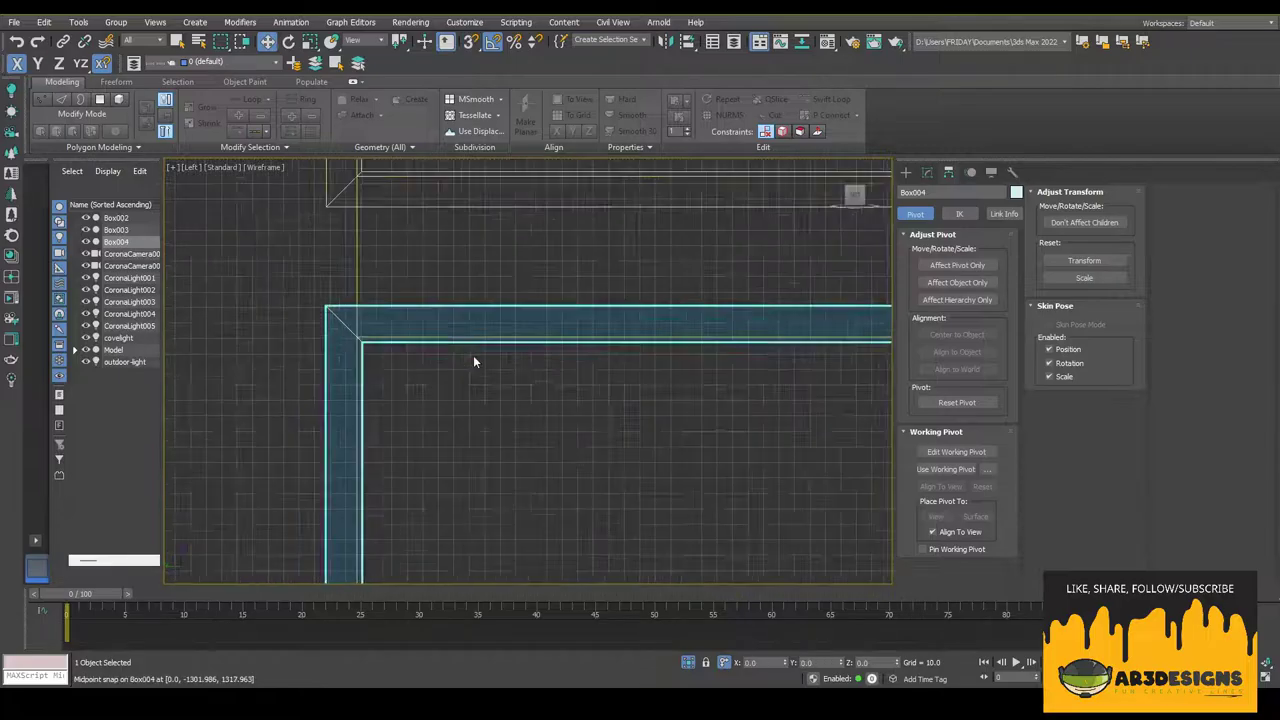
scroll(310, 345, down, 8)
key(F5)
- Confirm the box copy and add an Edit Poly modifier to the boxes
click(652, 410)
click(927, 172)
click(960, 209)
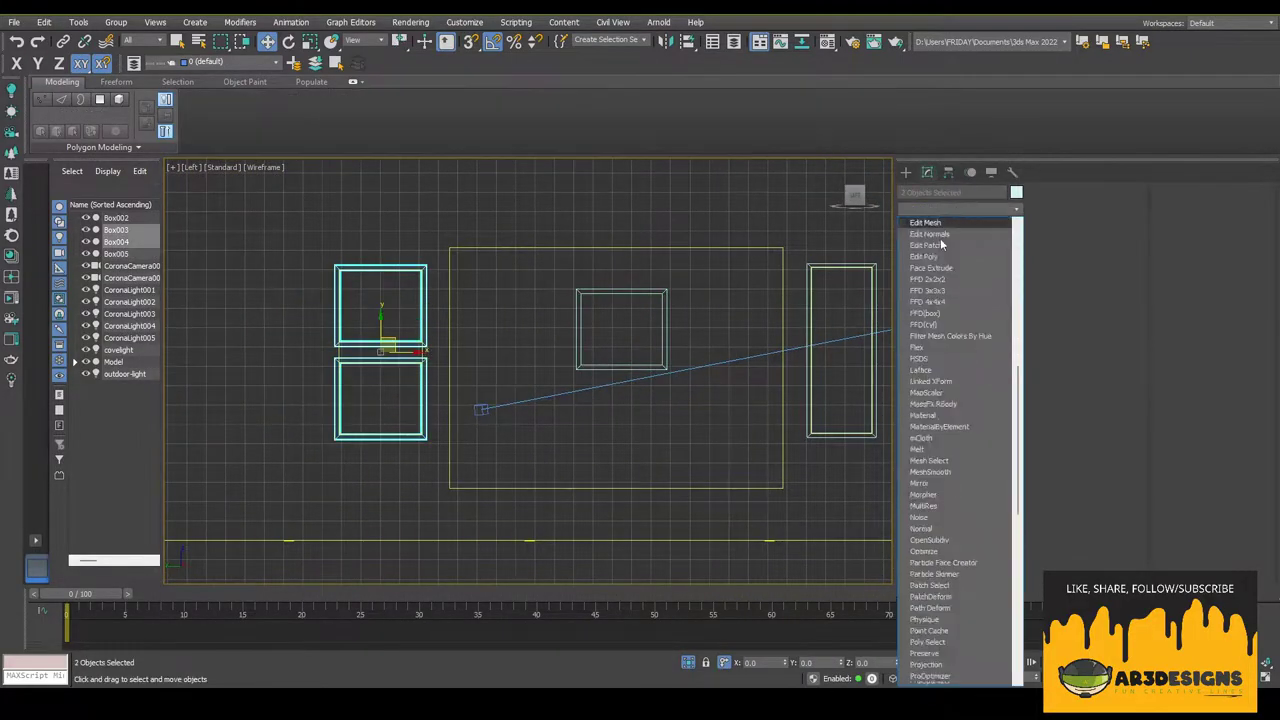
click(940, 238)
key(t)
- Select Box005 on its own
key(1)
scroll(560, 390, down, 1)
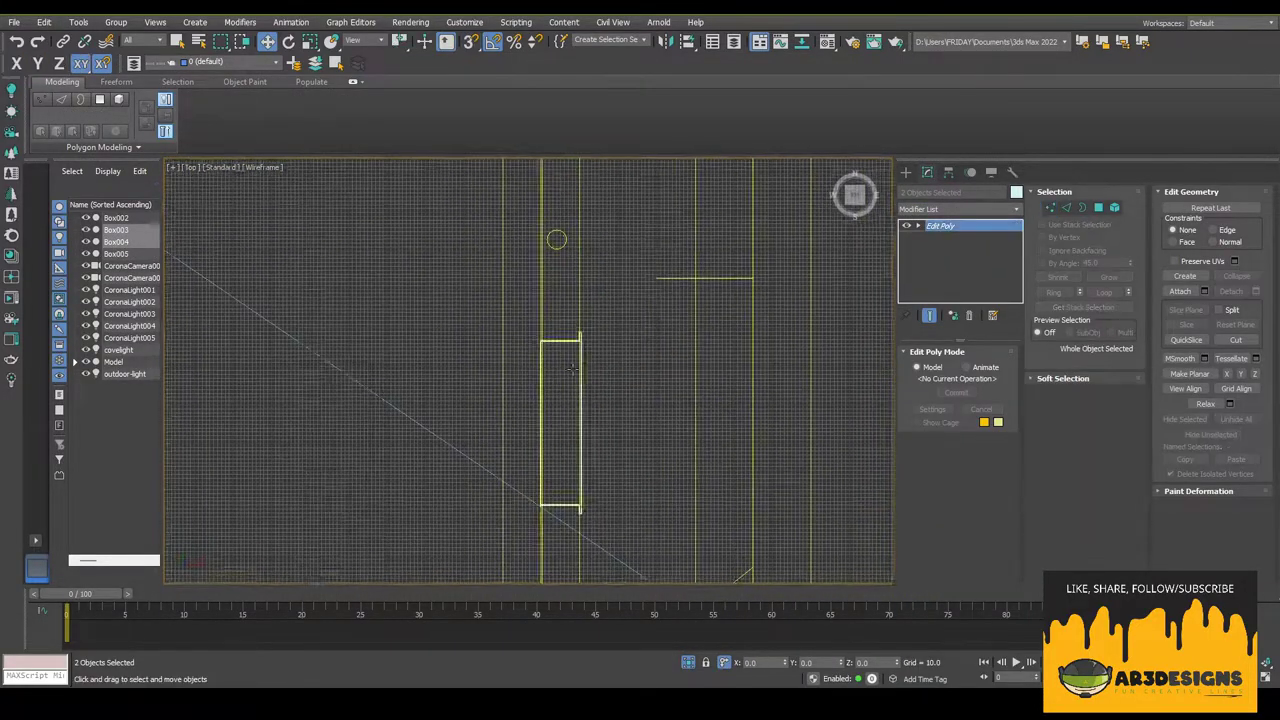
scroll(602, 350, up, 2)
scroll(518, 359, up, 3)
scroll(578, 425, down, 5)
scroll(577, 425, up, 4)
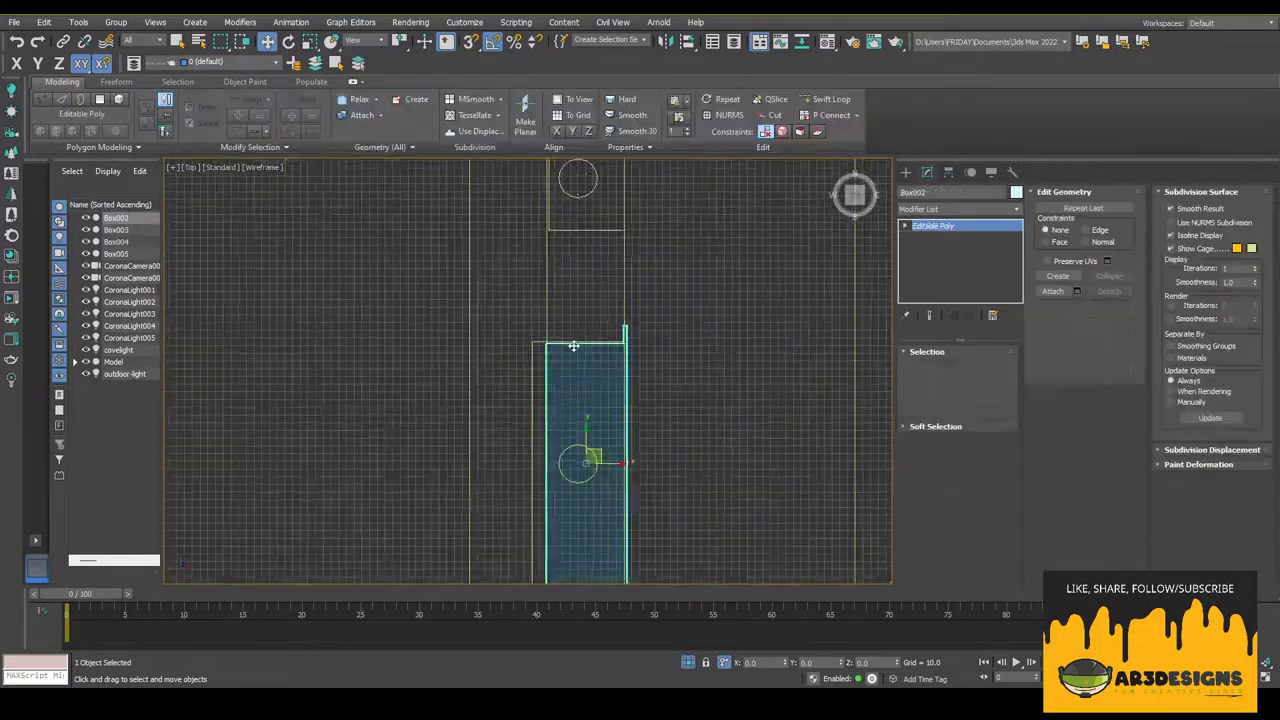
scroll(523, 306, up, 3)
scroll(611, 409, down, 5)
click(578, 427)
click(578, 427)
scroll(578, 427, up, 3)
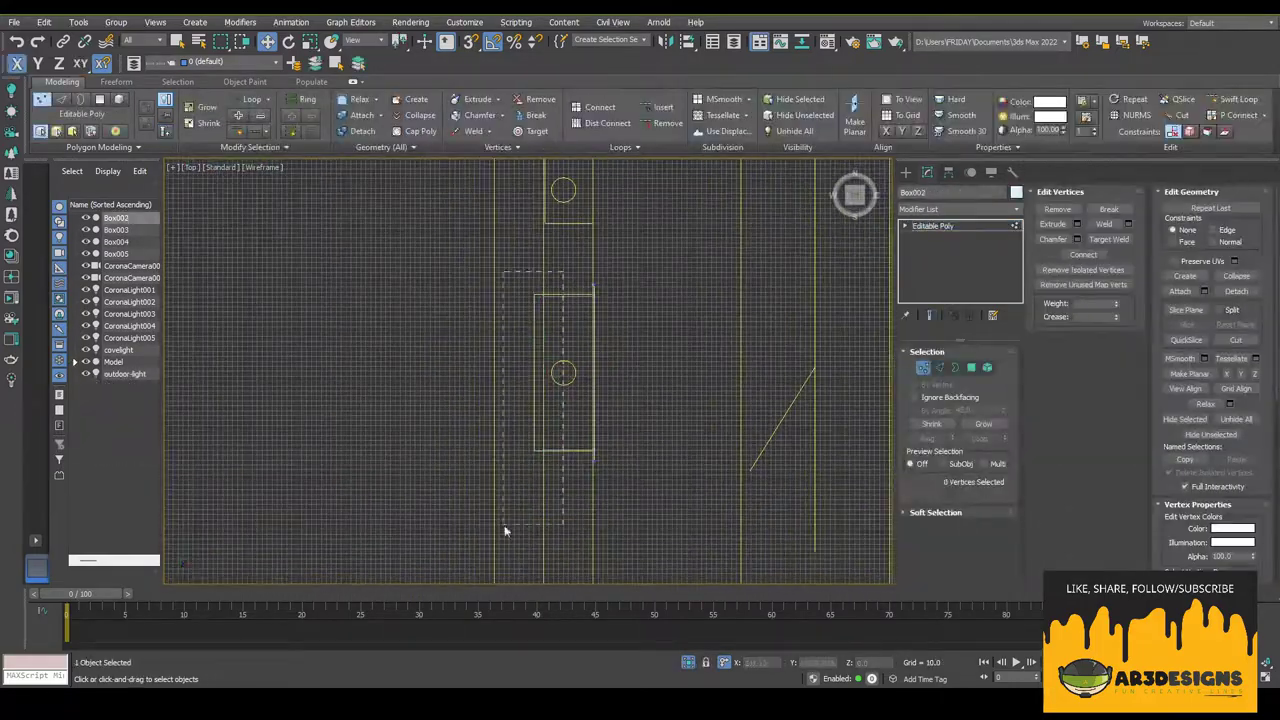
scroll(597, 286, down, 2)
alt+middle_drag(597, 286, 760, 310)
- Move Box005's top vertices to the TV recess midpoints in the Right viewport
click(855, 200)
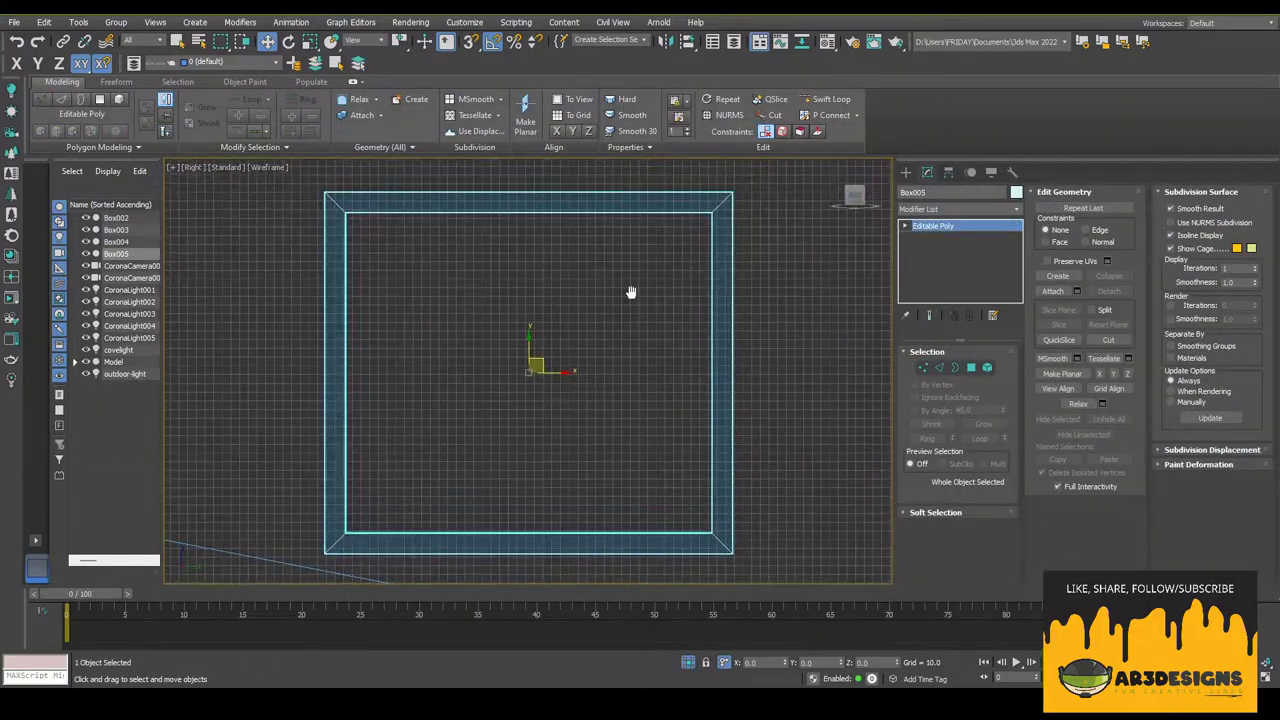
scroll(631, 289, down, 3)
key(1)
drag(540, 212, 686, 291)
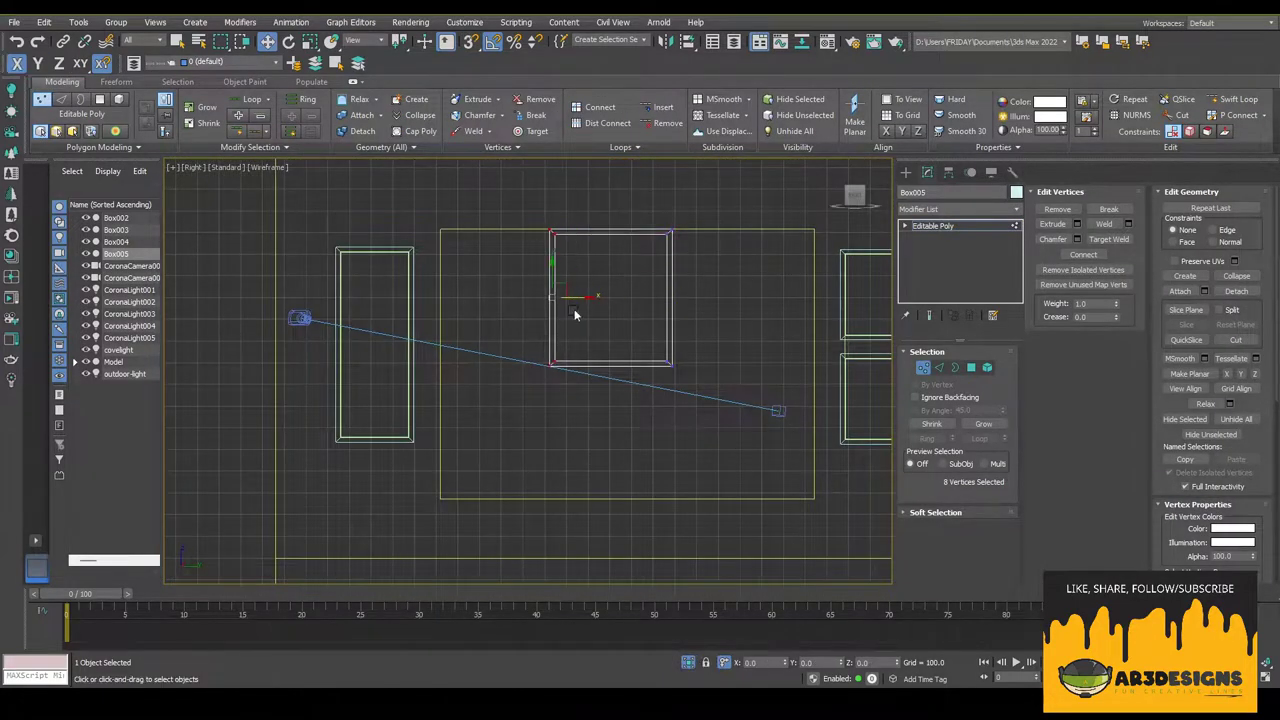
drag(460, 297, 632, 293)
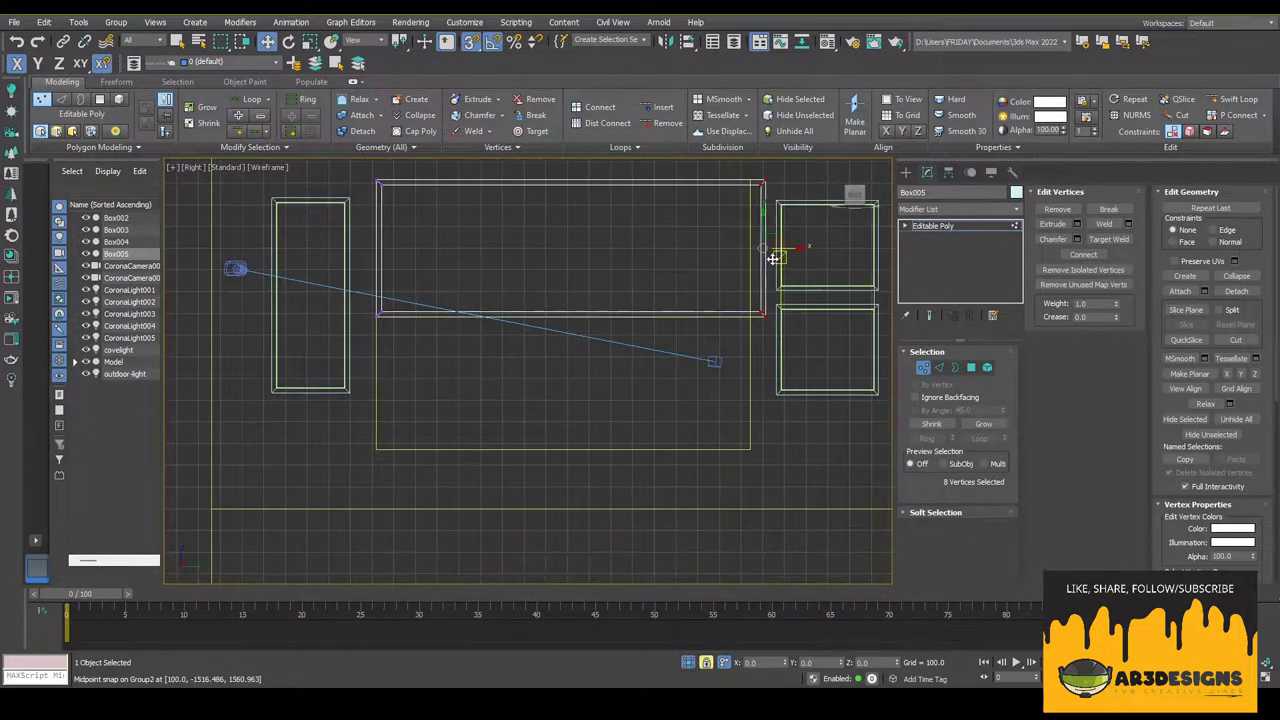
scroll(637, 289, up, 4)
middle_drag(740, 410, 587, 381)
- Orbit the view to check all four frame boxes Box002–Box005 on the wall
scroll(709, 388, down, 3)
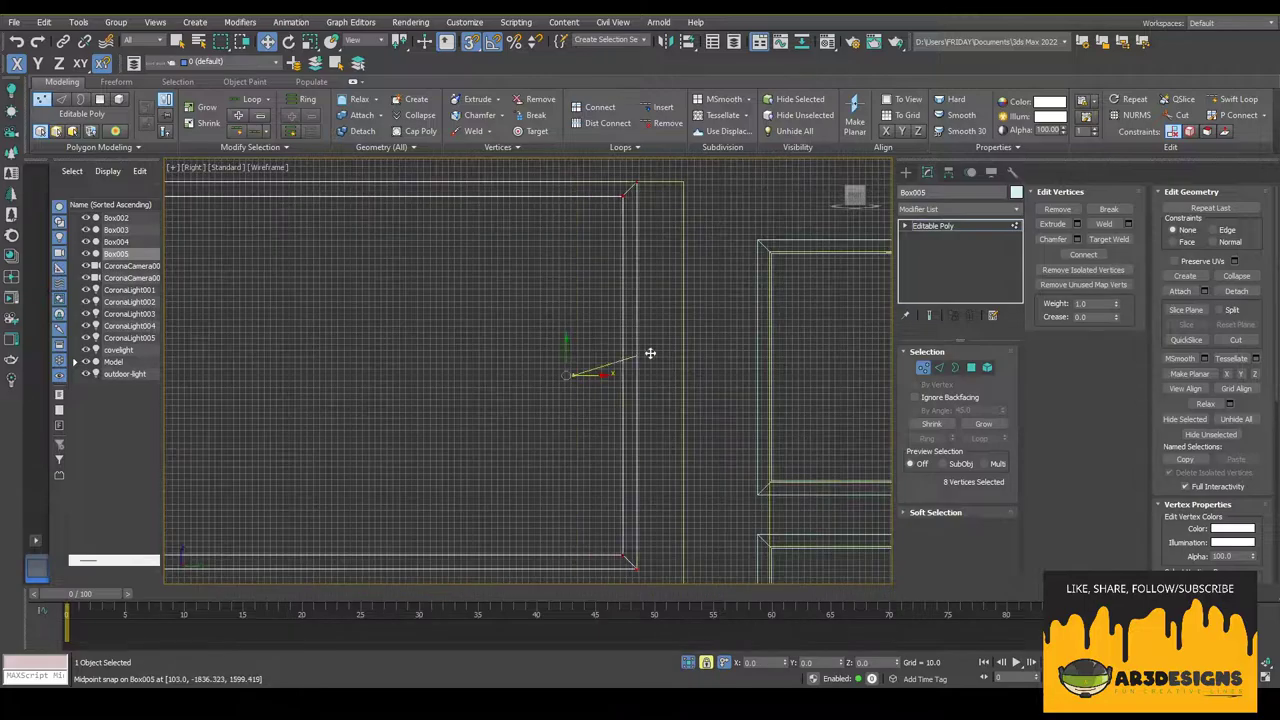
scroll(651, 354, down, 2)
middle_drag(603, 522, 607, 414)
mouse_move(646, 474)
alt+middle_down()
mouse_move(722, 547)
mouse_move(780, 240)
mouse_move(769, 679)
mouse_move(800, 679)
alt+middle_up()
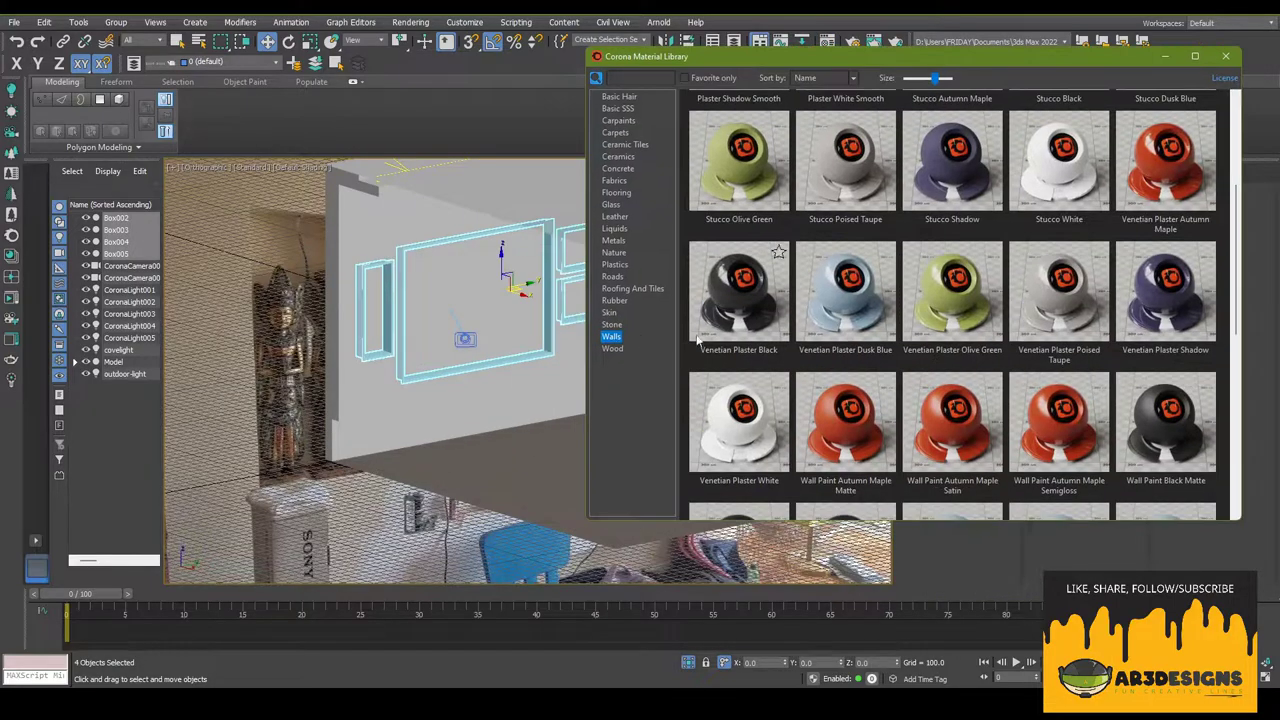
- Browse the Wood category of the Corona Material Library
click(612, 348)
scroll(1233, 320, down, 10)
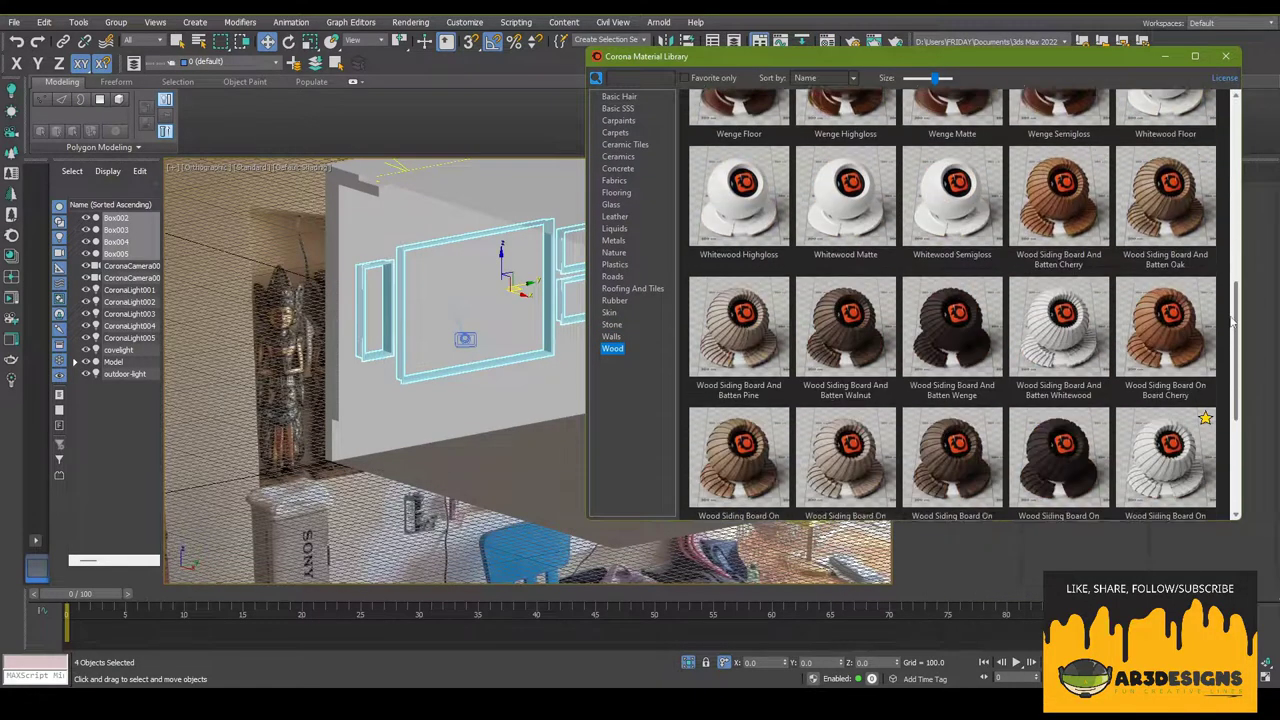
drag(1233, 320, 1278, 238)
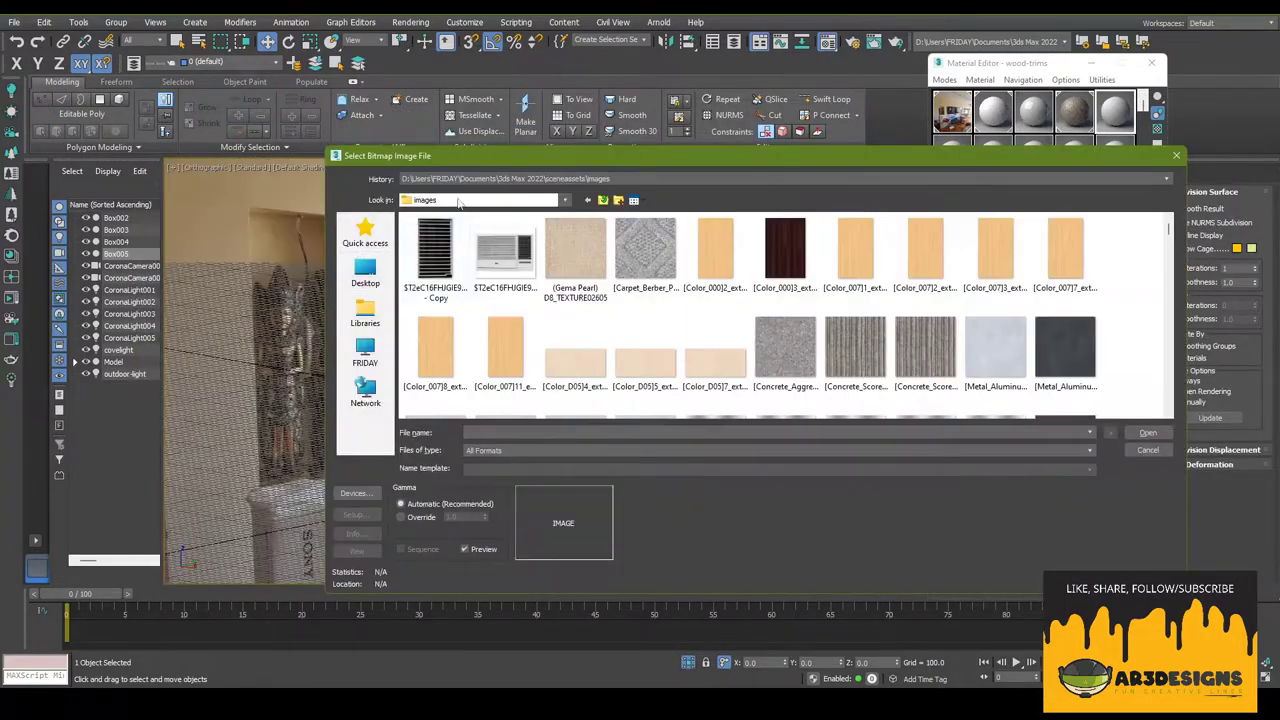
- Load a wood image from Downloads as the wood-trims material's Diffuse bitmap
click(565, 200)
click(445, 298)
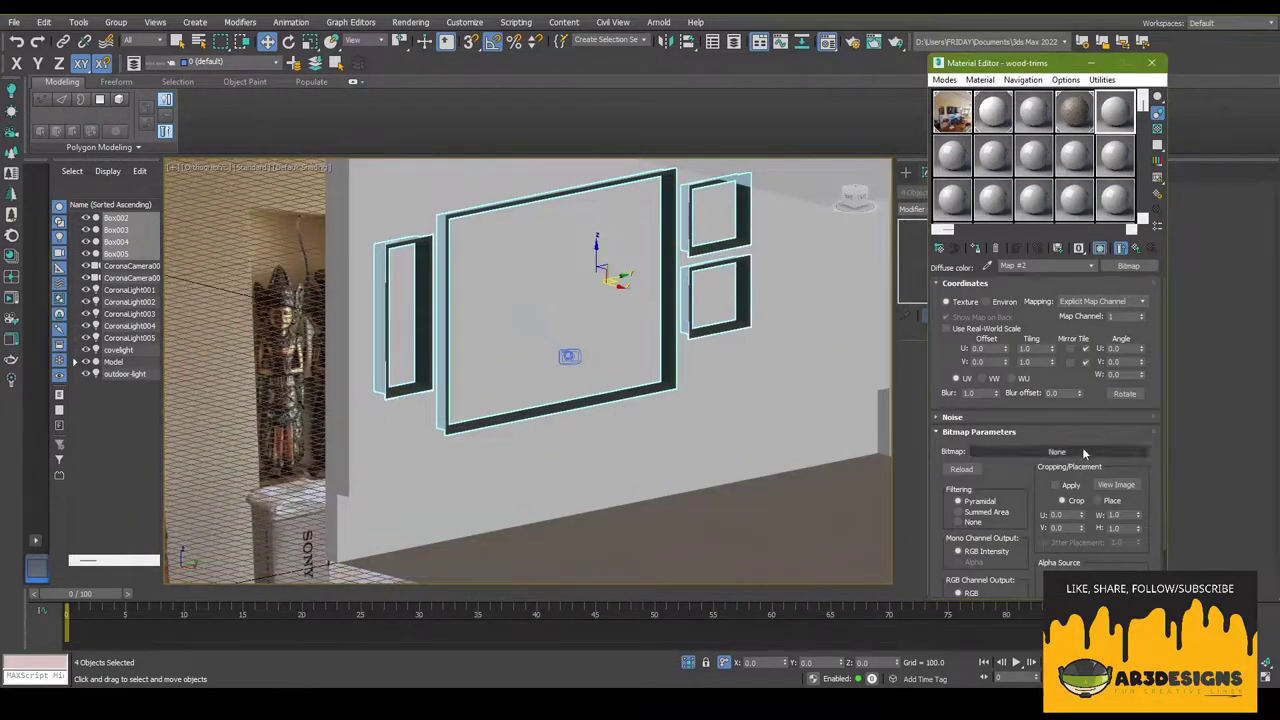
click(1082, 452)
click(568, 241)
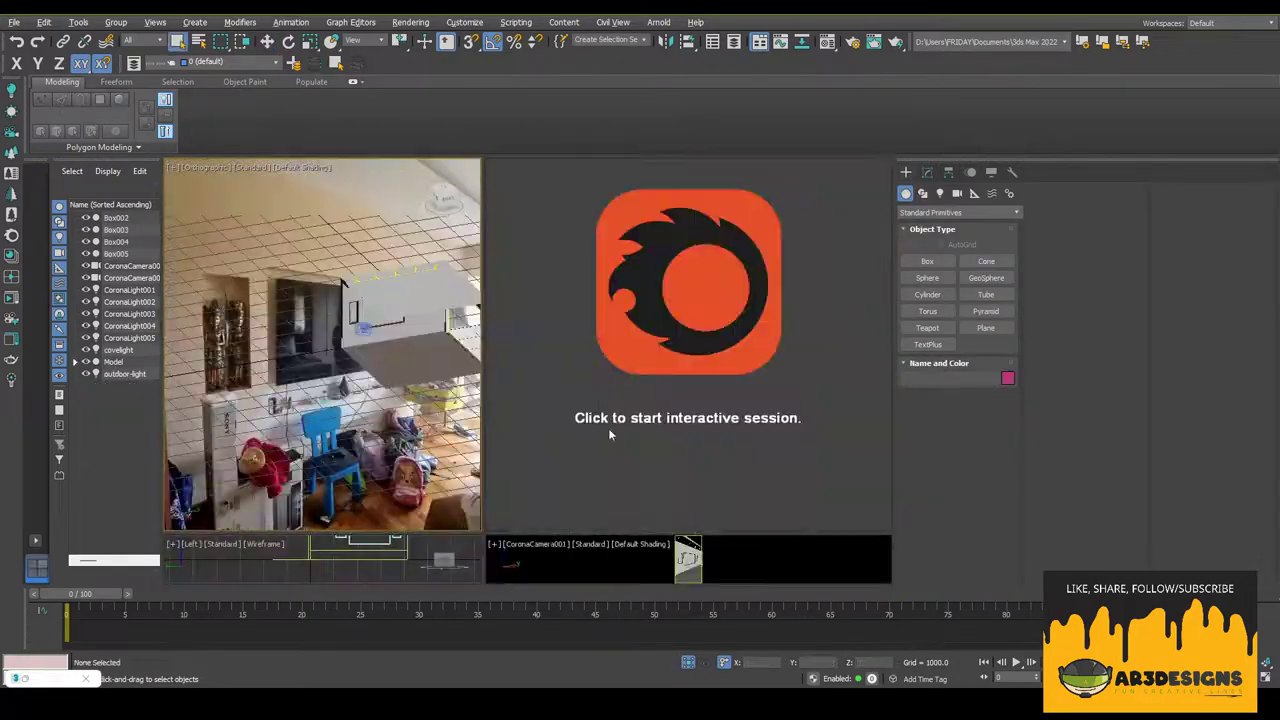
- Start the interactive Corona render and view the wall niches in wireframe
click(766, 404)
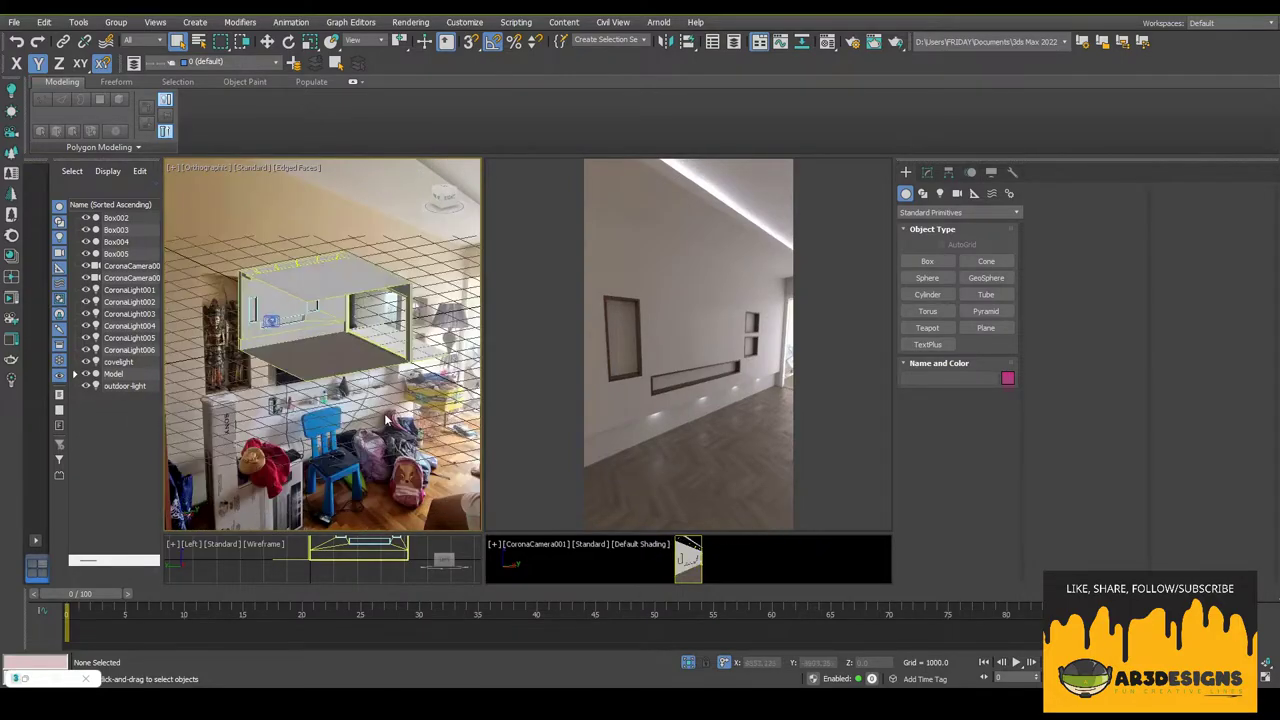
alt+middle_drag(387, 420, 258, 292)
key(F3)
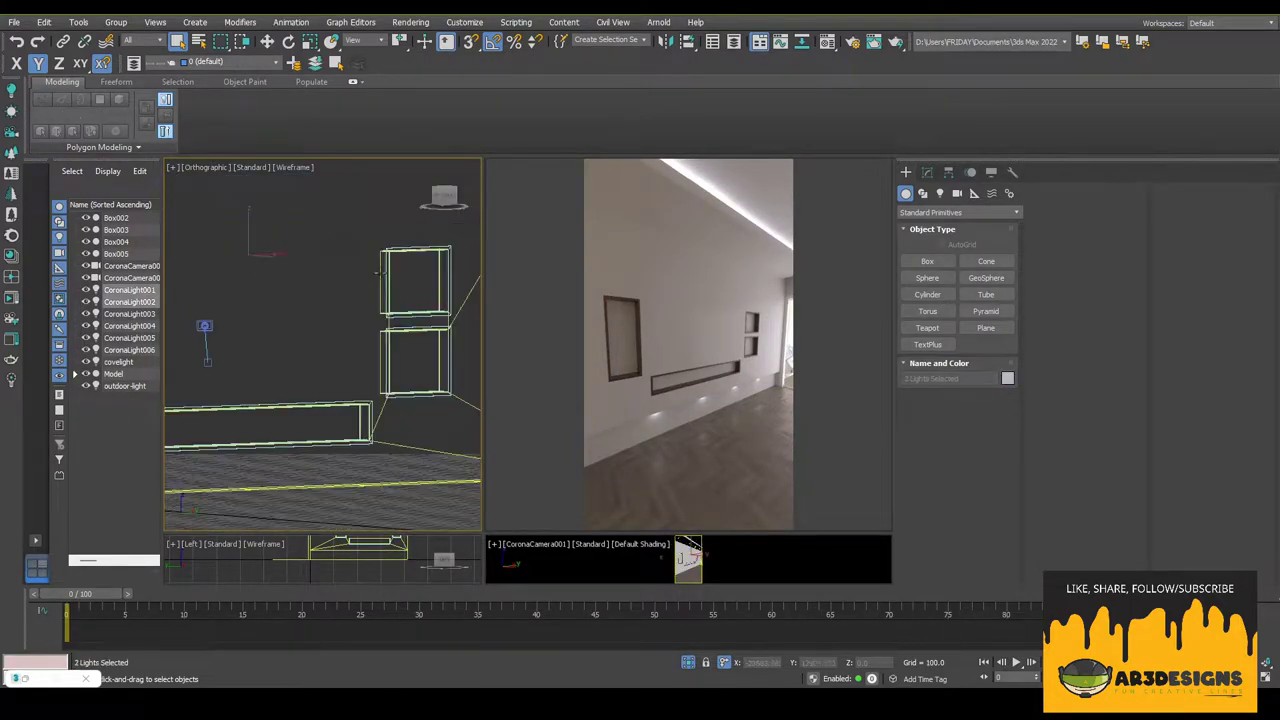
scroll(343, 252, down, 5)
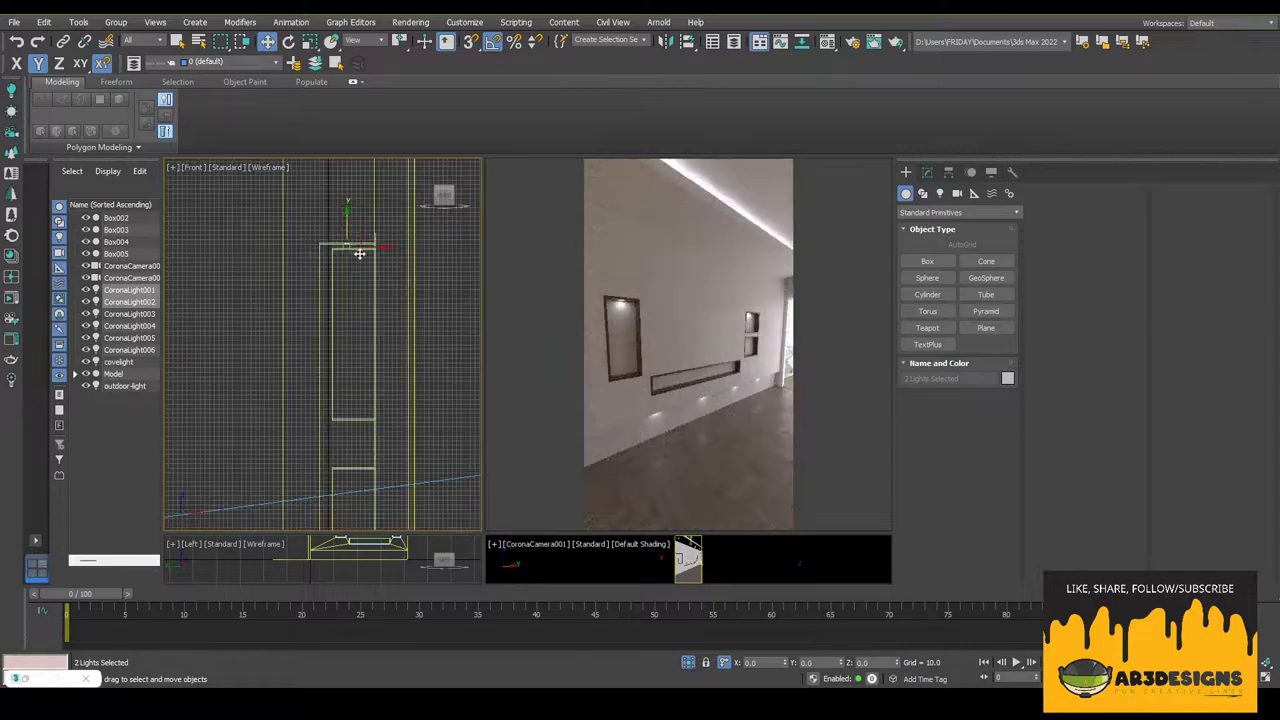
- Select niche disk light CoronaLight004, then the wall groups Group2 and Group6
click(351, 276)
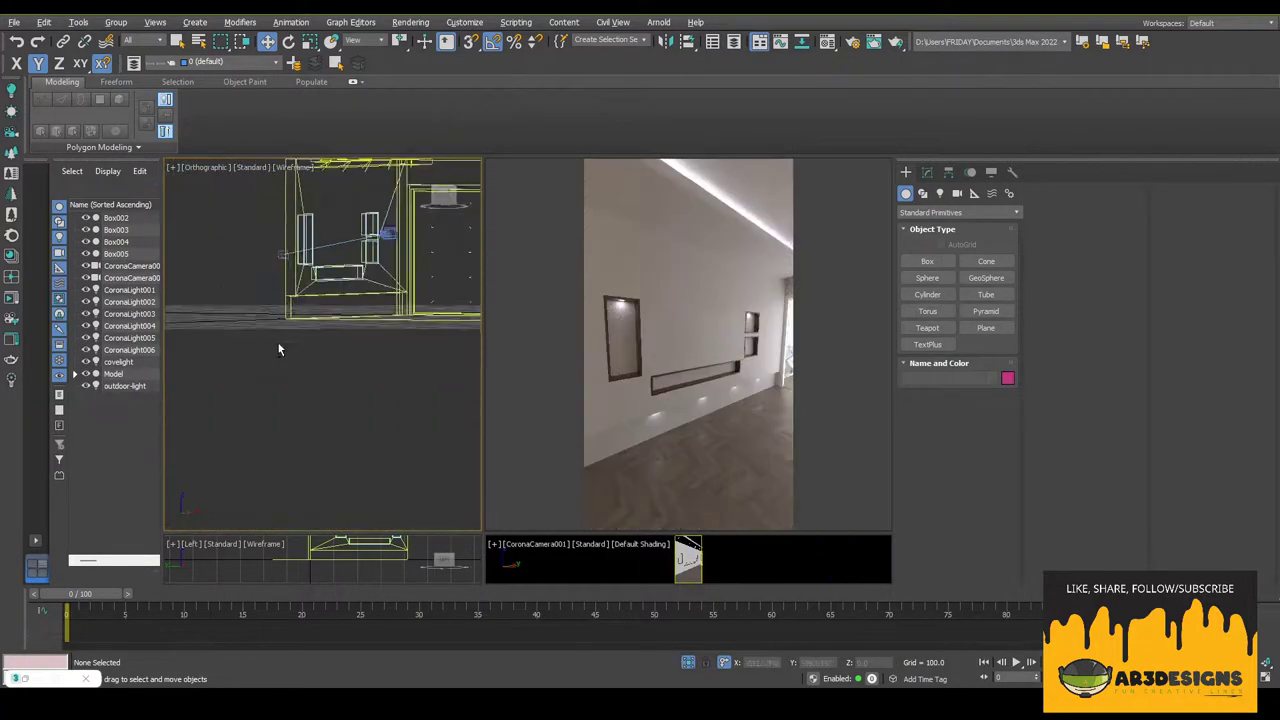
alt+middle_drag(377, 322, 277, 341)
click(248, 443)
click(927, 172)
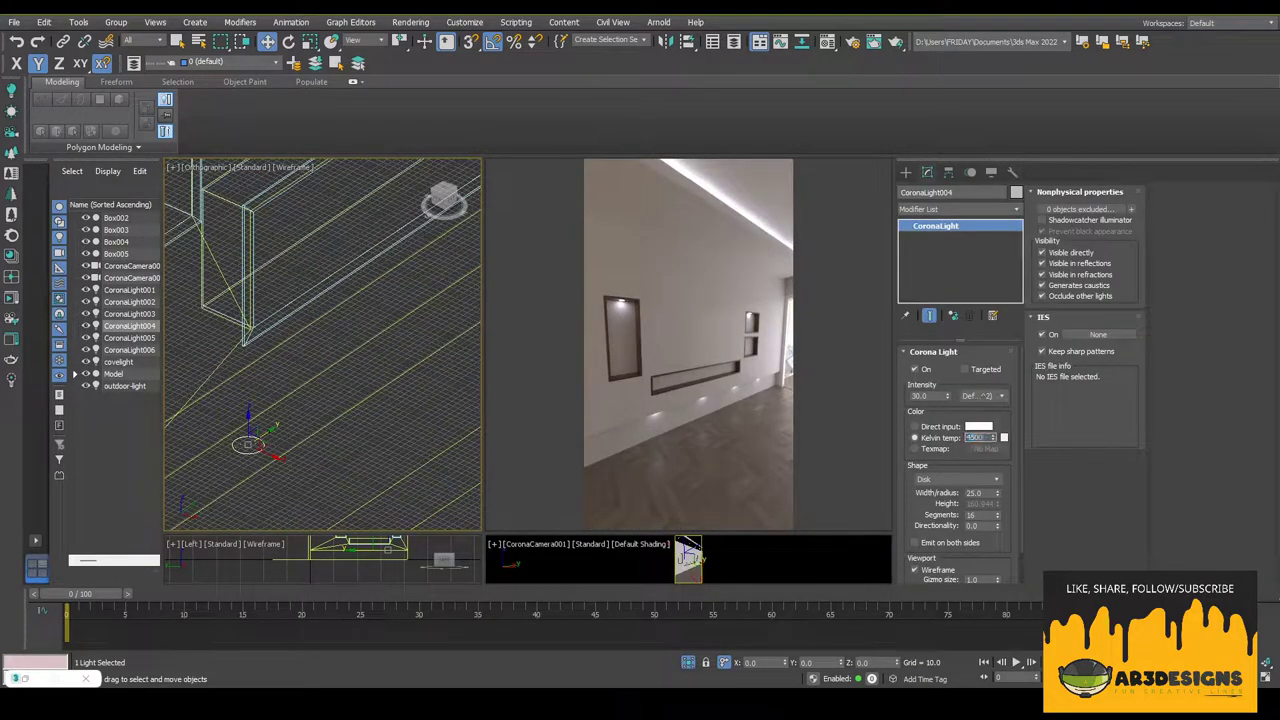
scroll(341, 271, down, 3)
scroll(368, 377, up, 2)
click(360, 320)
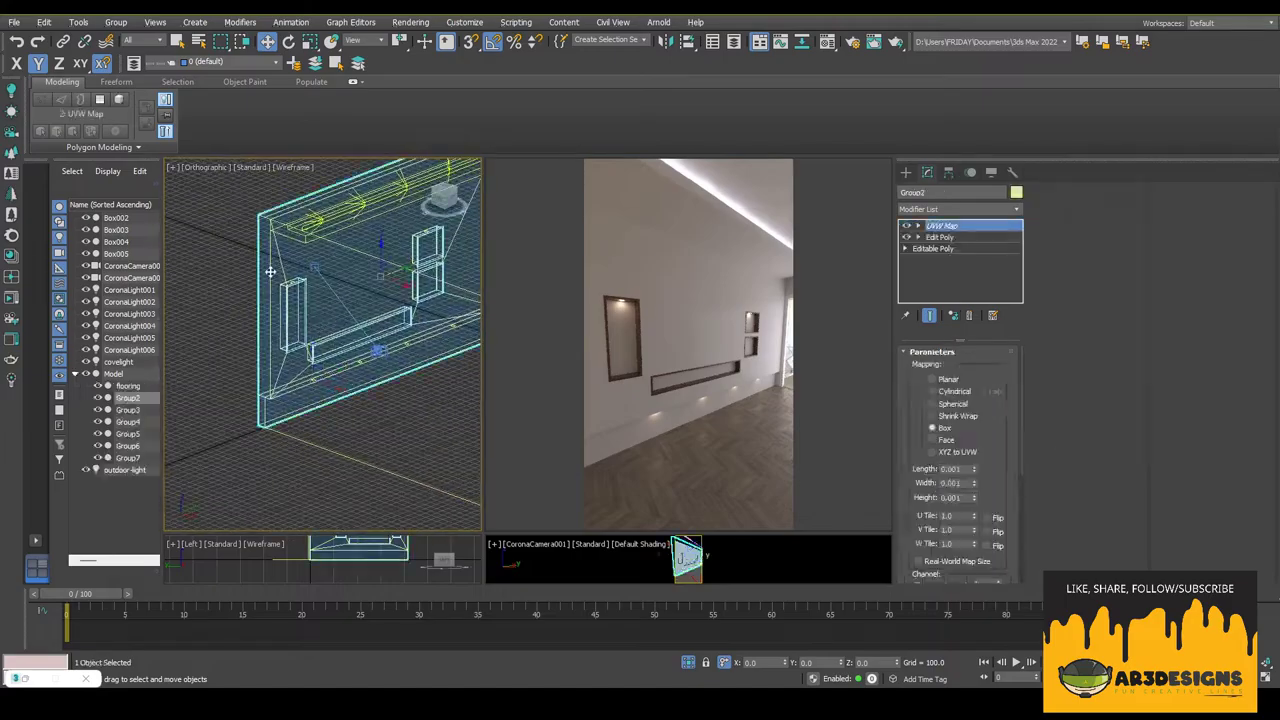
scroll(380, 320, down, 4)
- Set the walls material's Diffuse map amount to 30
alt+middle_drag(380, 300, 430, 272)
key(m)
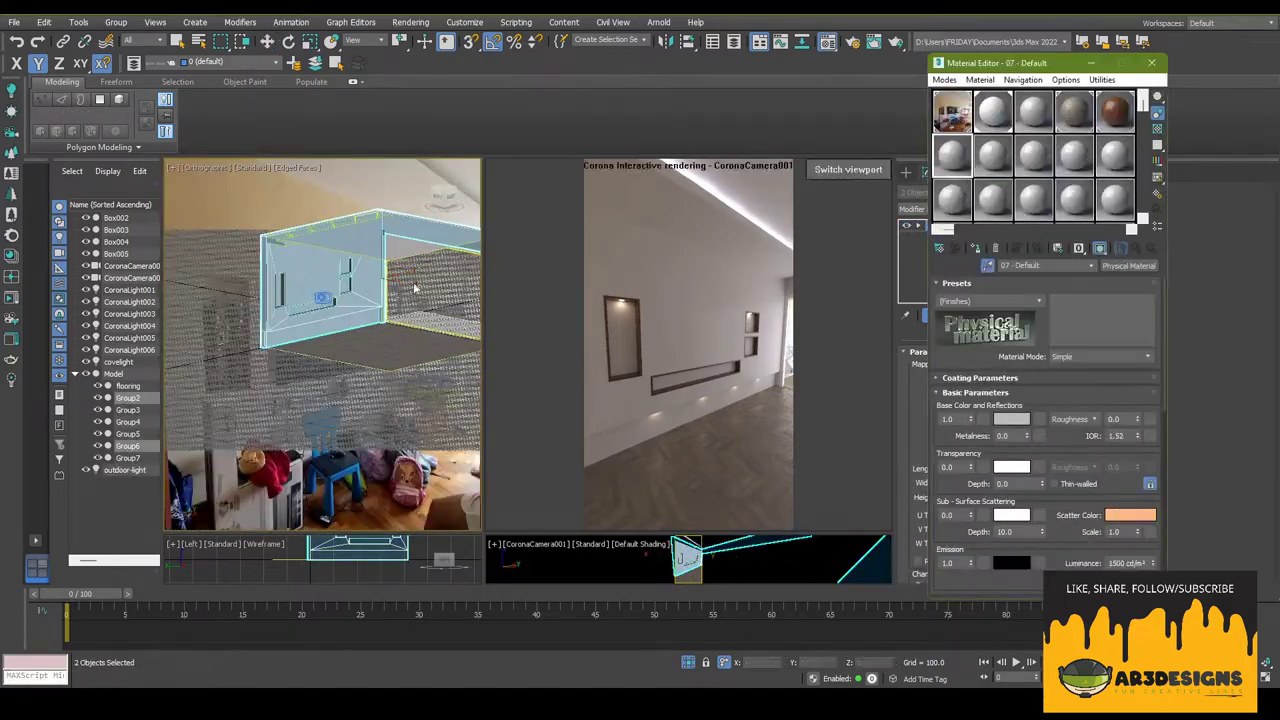
text(z)
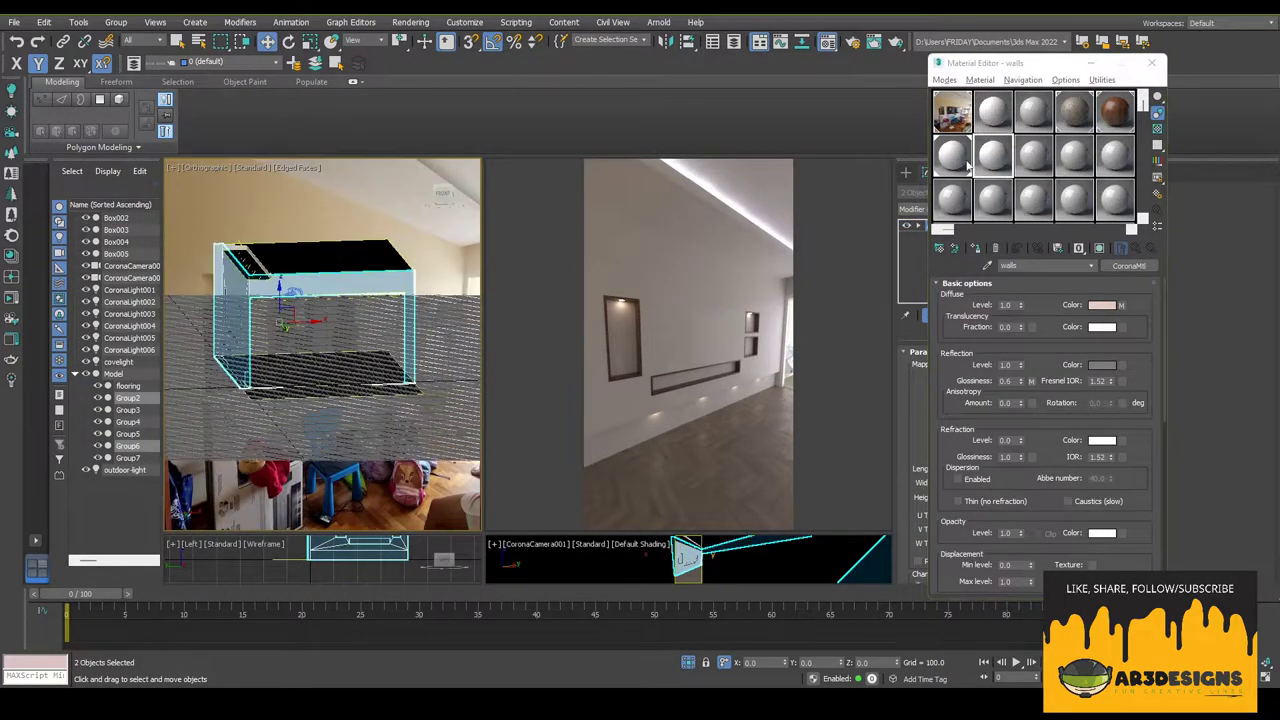
text(ling)
alt+middle_drag(330, 250, 393, 245)
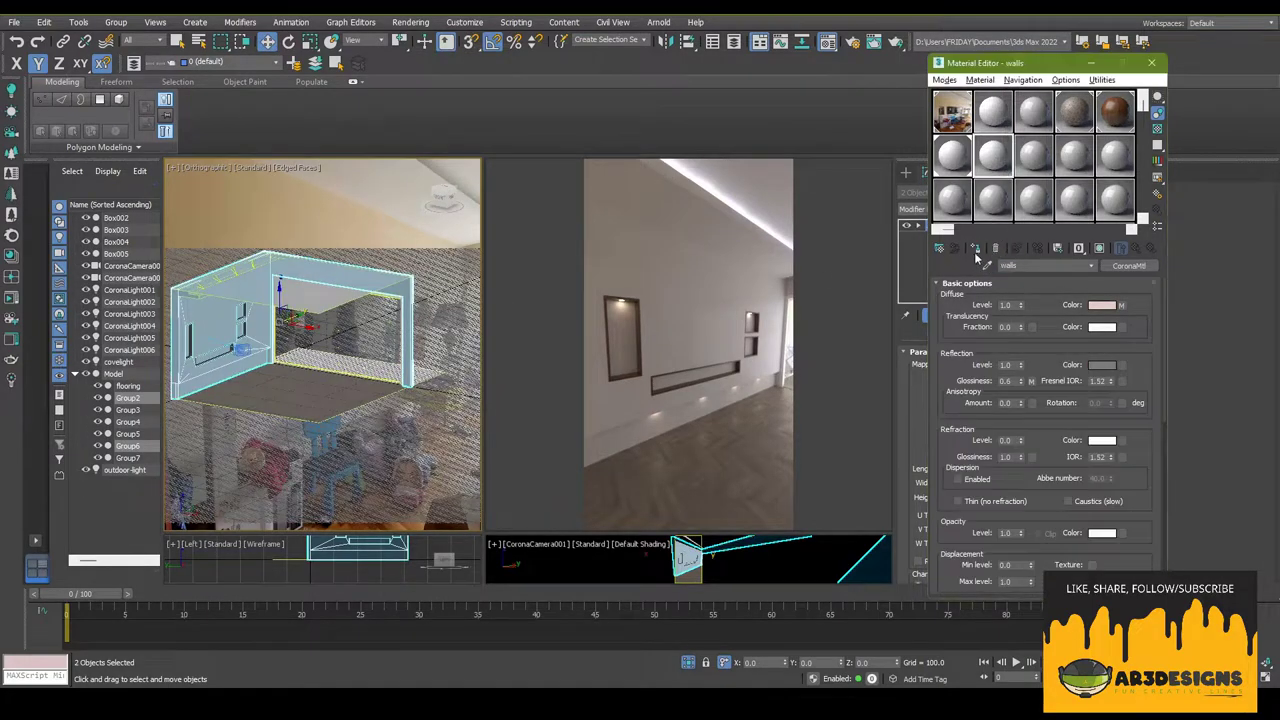
middle_drag(265, 299, 266, 265)
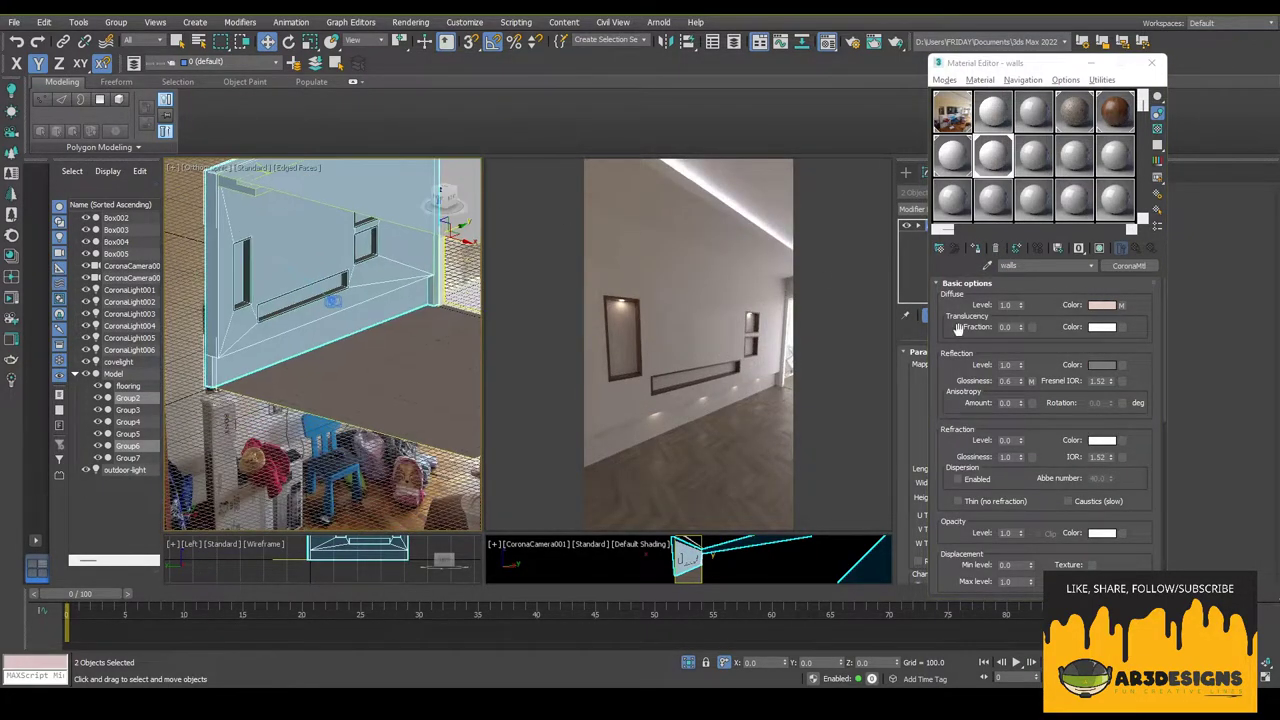
click(1101, 305)
key(Escape)
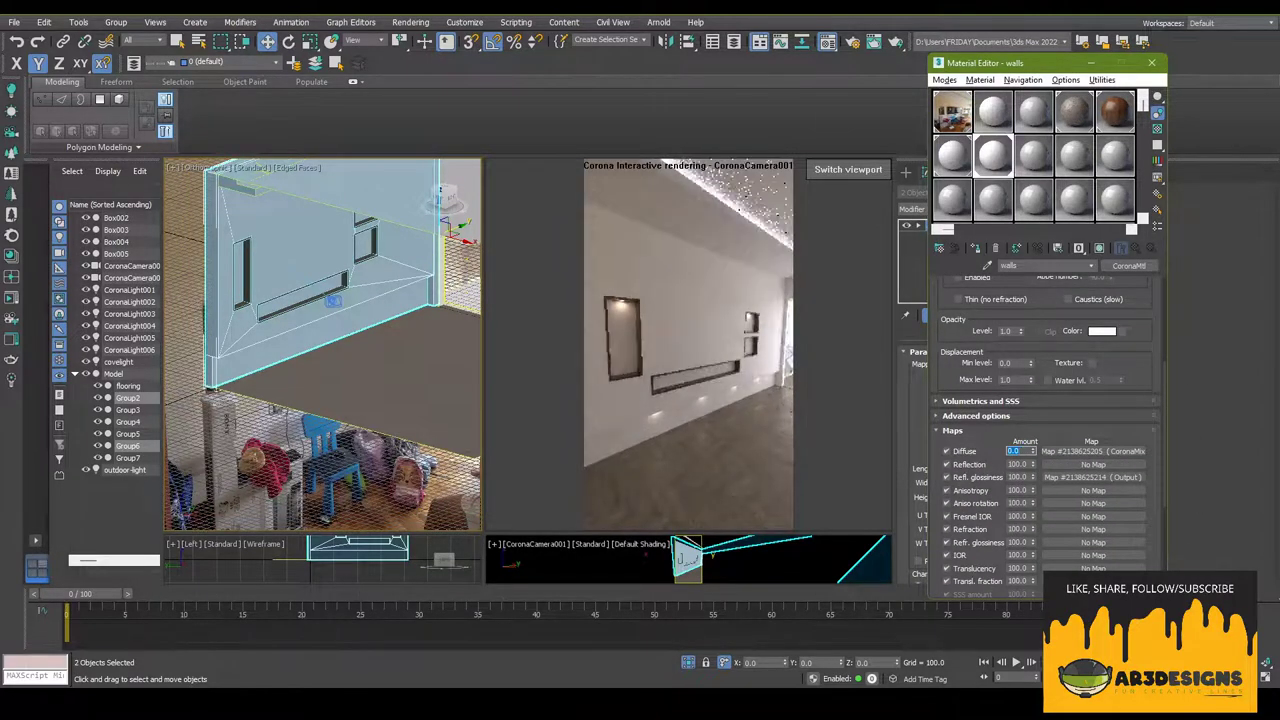
- Give the ceiling material a 230 grey-white Diffuse colour
click(1151, 62)
key(m)
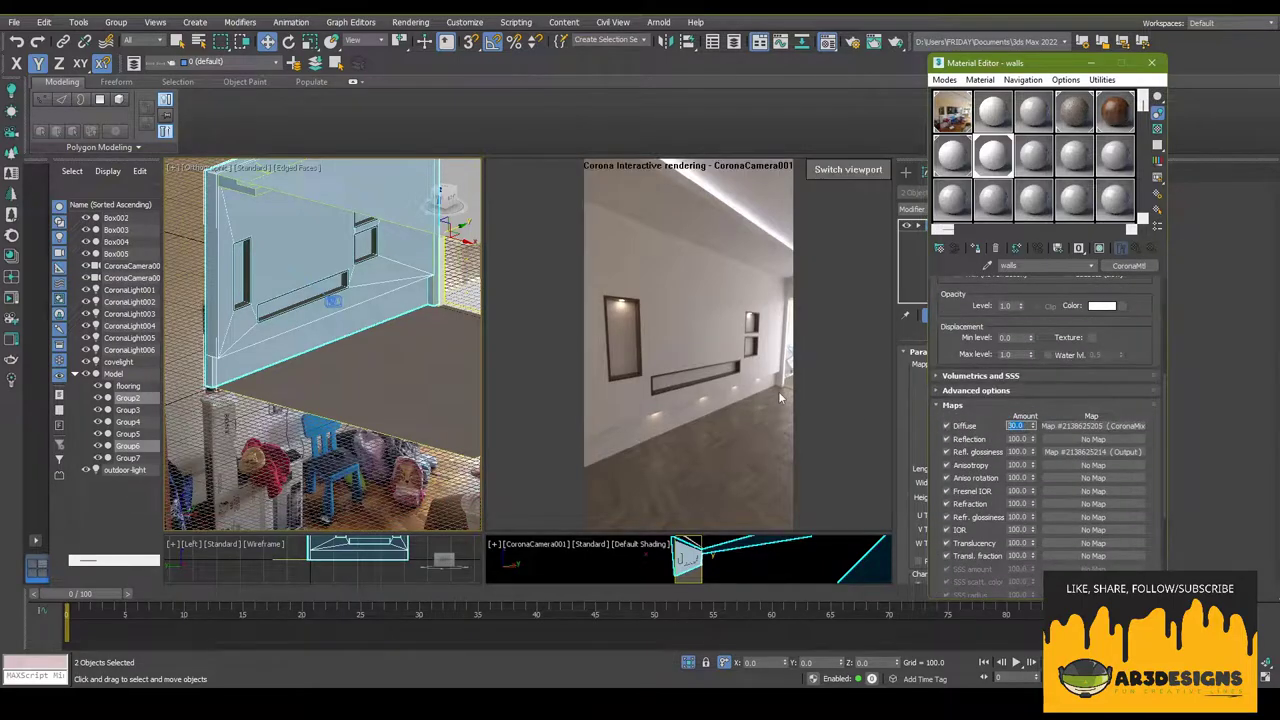
click(1154, 63)
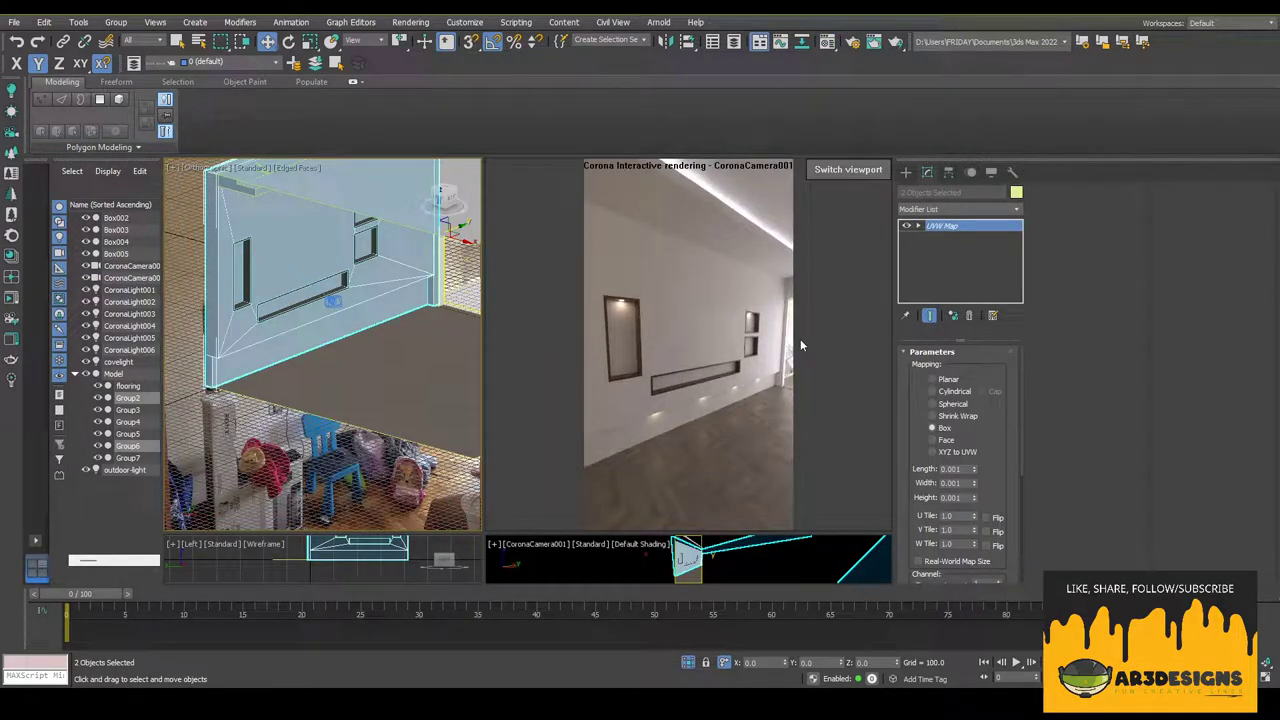
key(m)
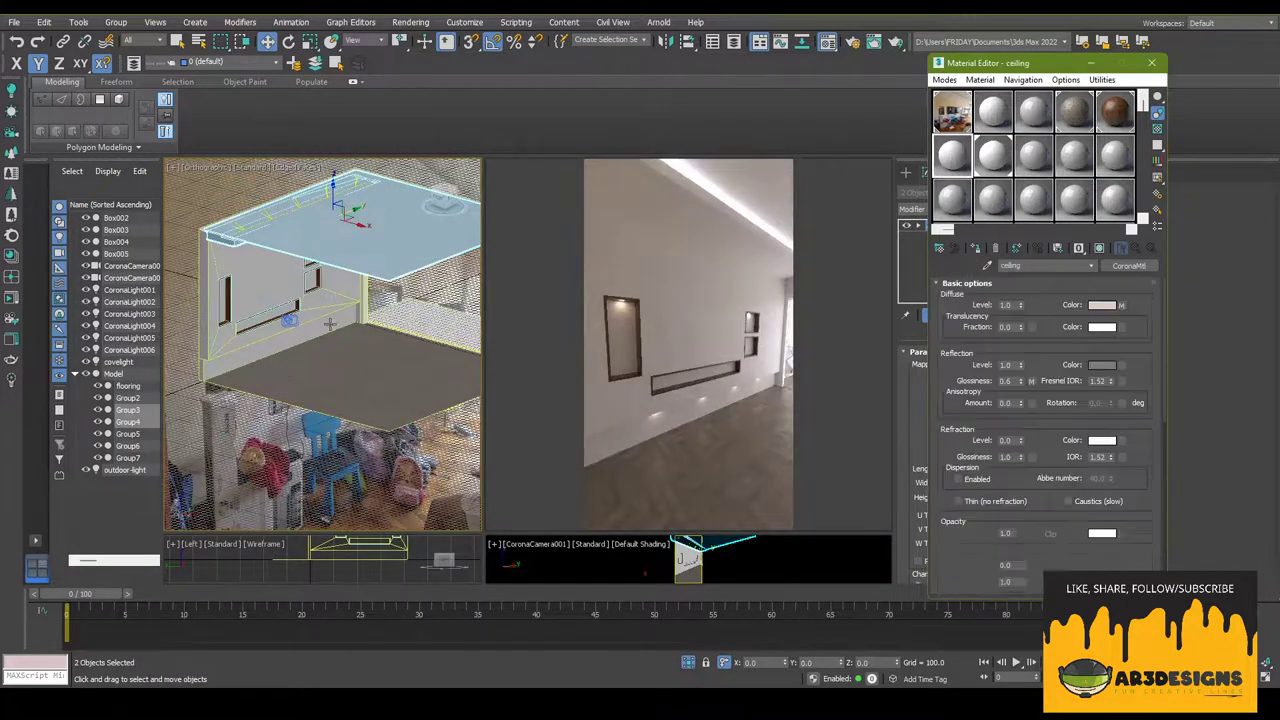
scroll(329, 323, up, 3)
alt+middle_drag(329, 323, 380, 300)
scroll(380, 300, up, 3)
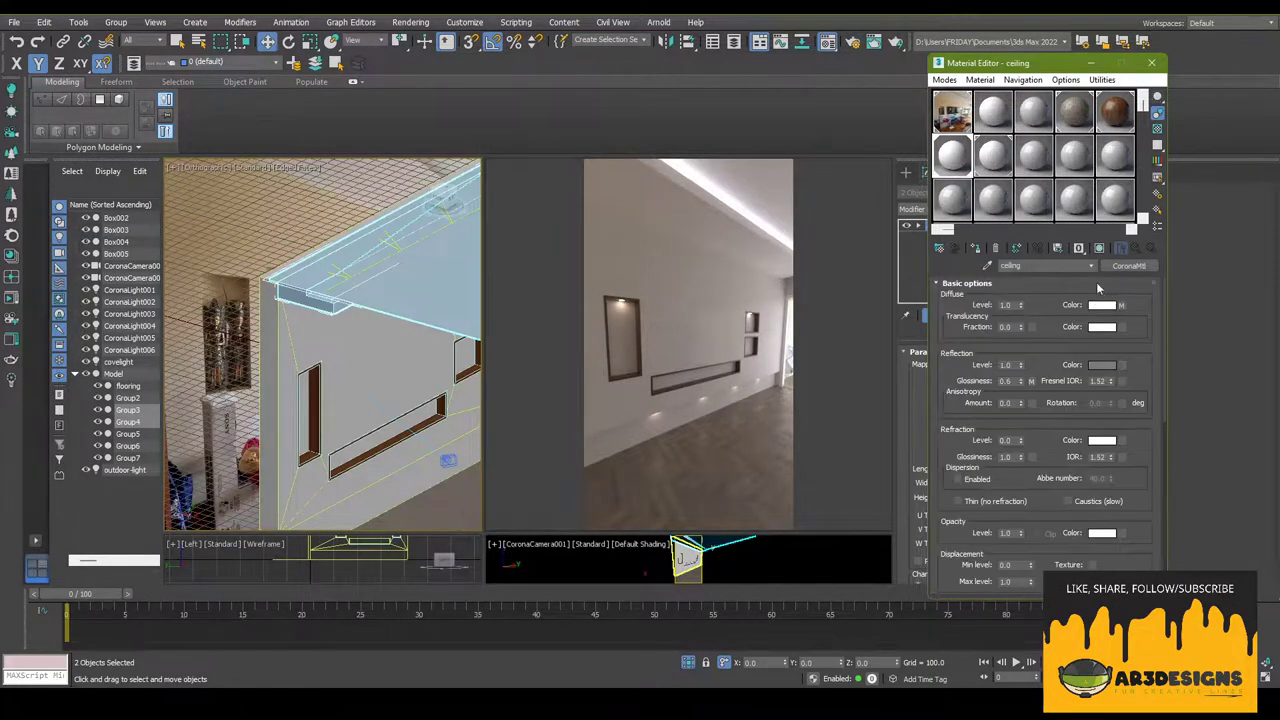
click(1103, 305)
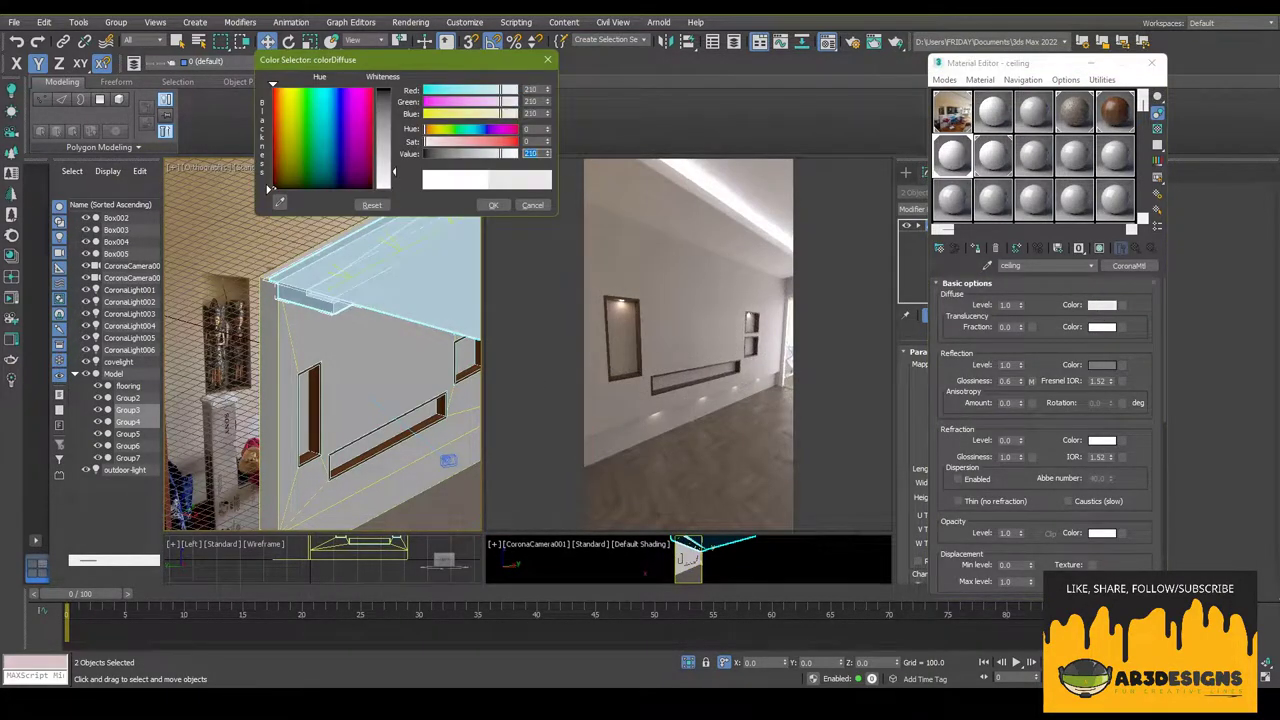
click(493, 205)
scroll(320, 340, down, 3)
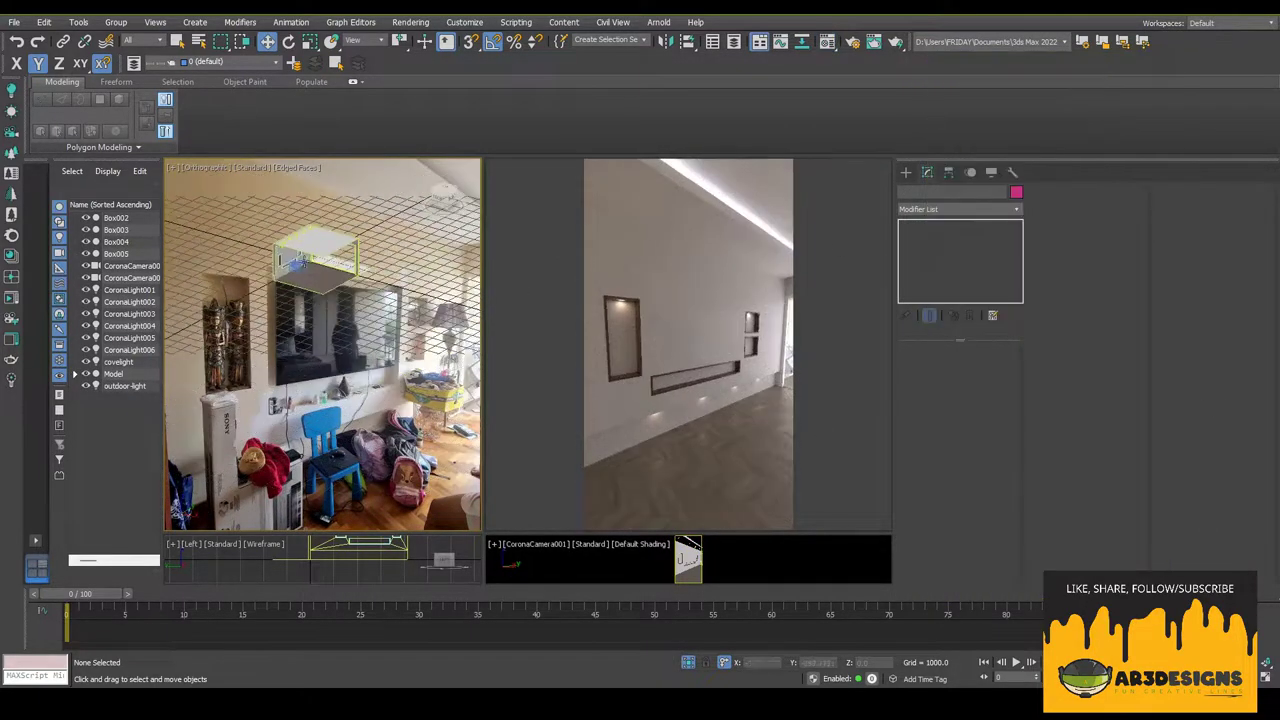
- Create the wall panel box Box006, 2400 high and 12.5 thick
alt+middle_drag(365, 340, 365, 348)
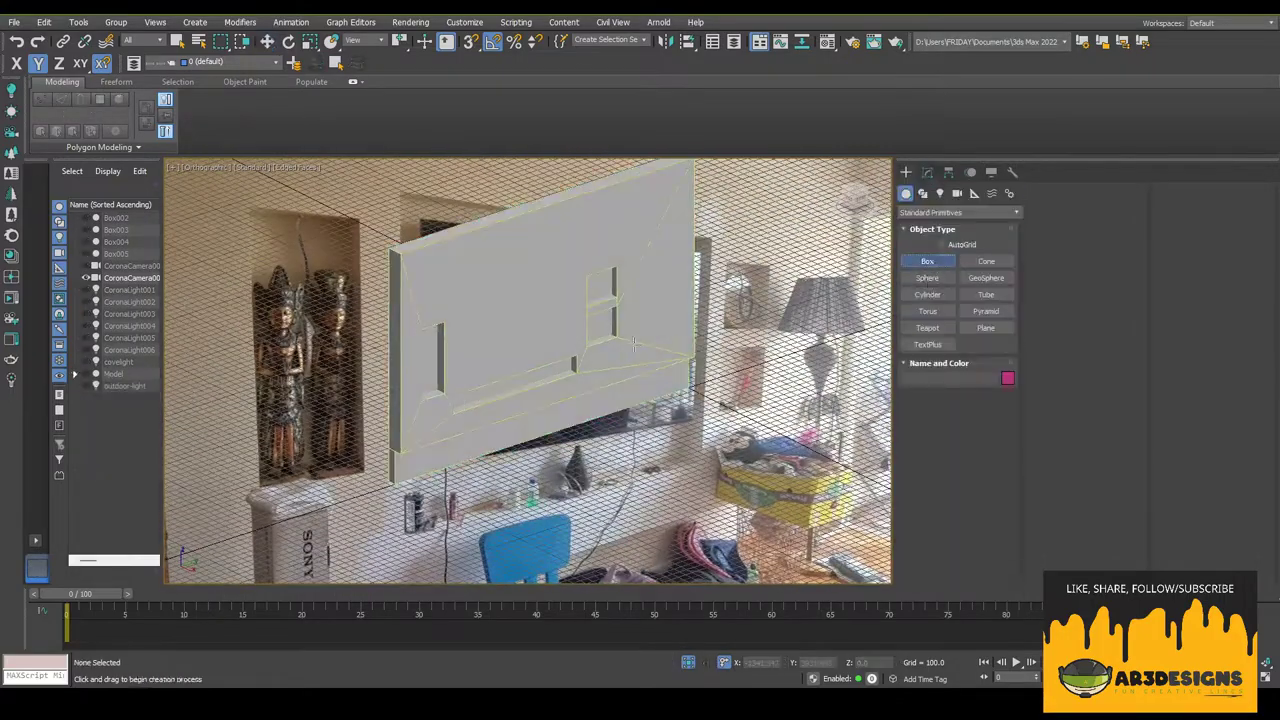
drag(634, 343, 357, 478)
right_click(805, 410)
alt+middle_drag(805, 410, 733, 322)
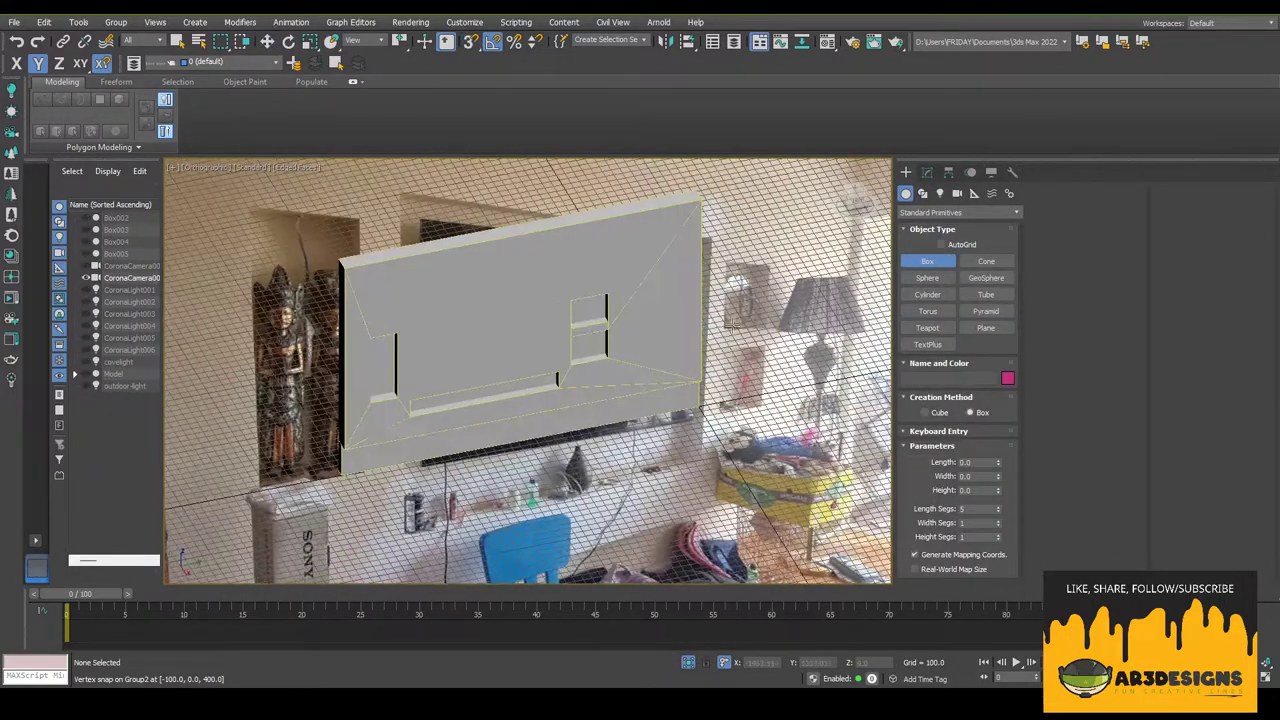
click(352, 450)
click(927, 172)
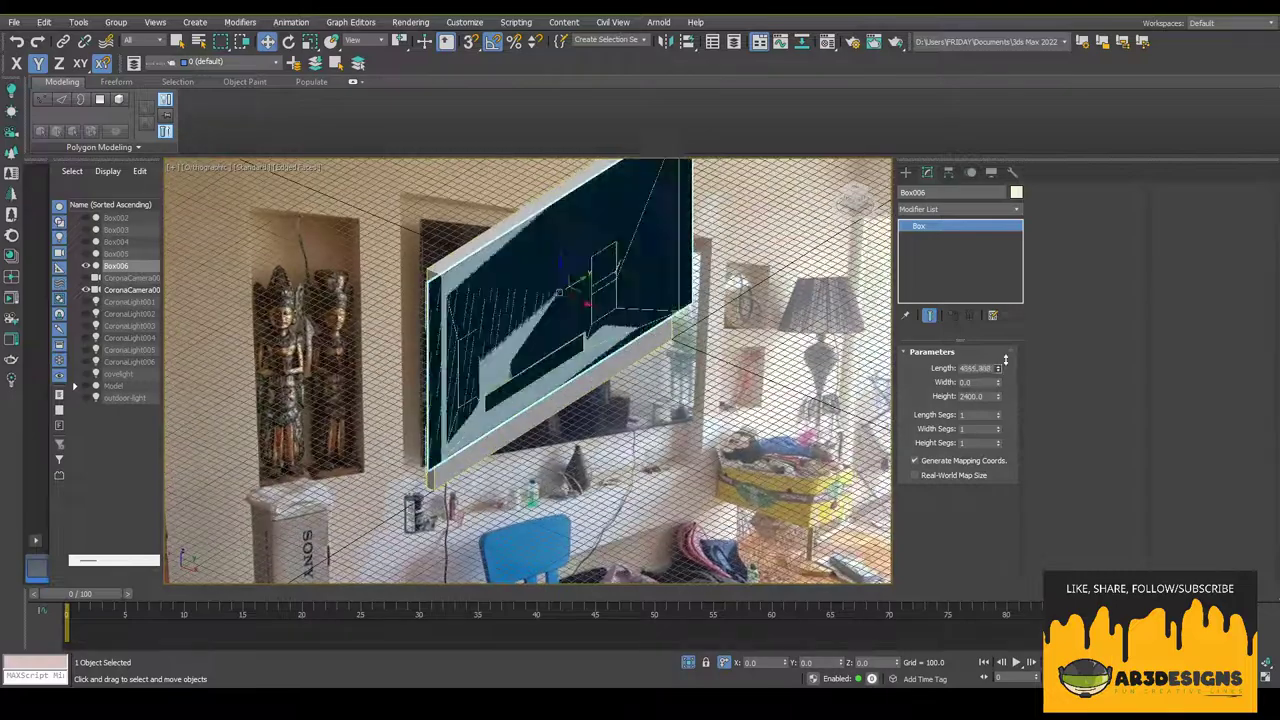
text(12.5)
key(Return)
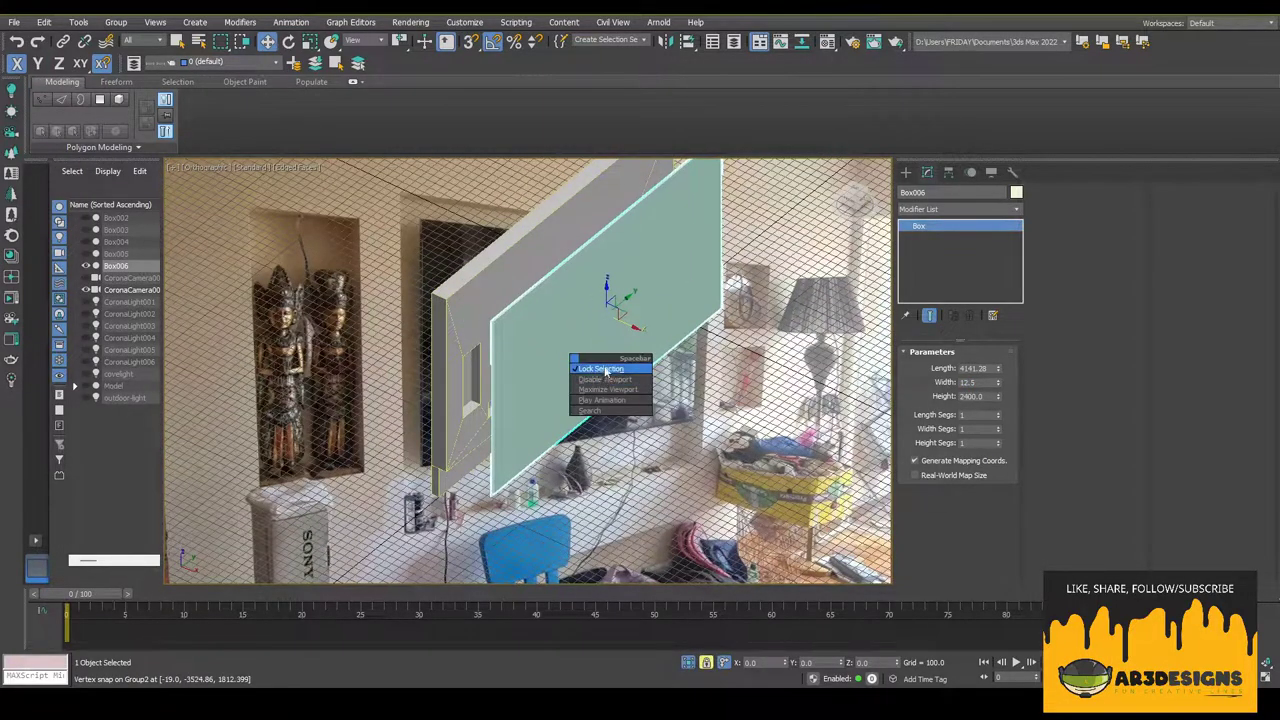
- Add Edit Poly to the panel and turn on the slice plane in edge mode
click(960, 209)
click(953, 252)
click(1186, 309)
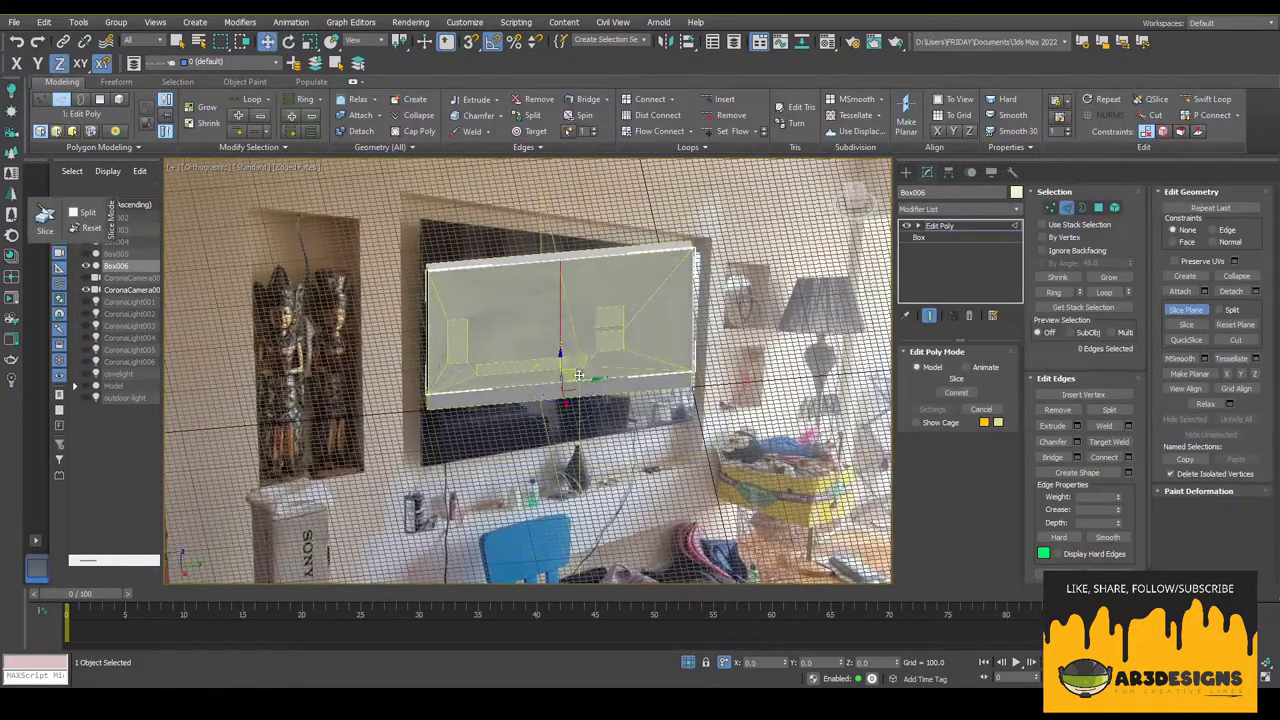
alt+middle_drag(526, 311, 600, 318)
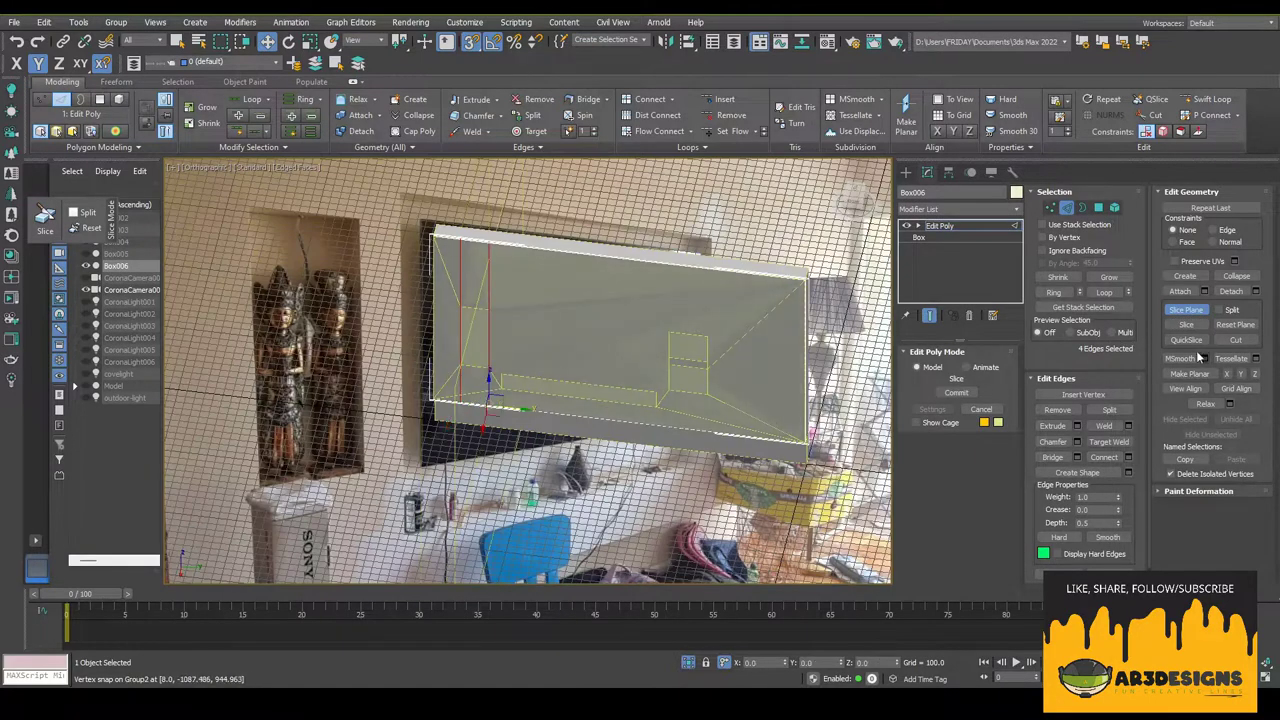
alt+middle_drag(612, 372, 520, 415)
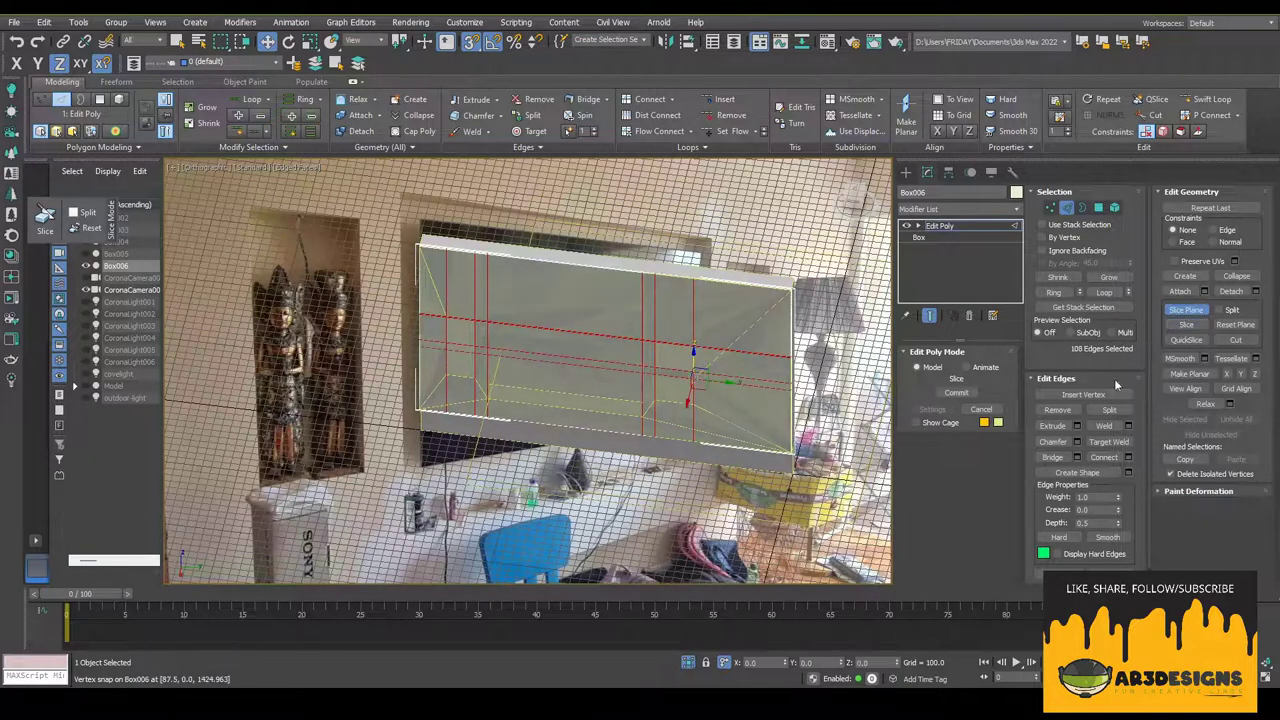
scroll(708, 388, up, 3)
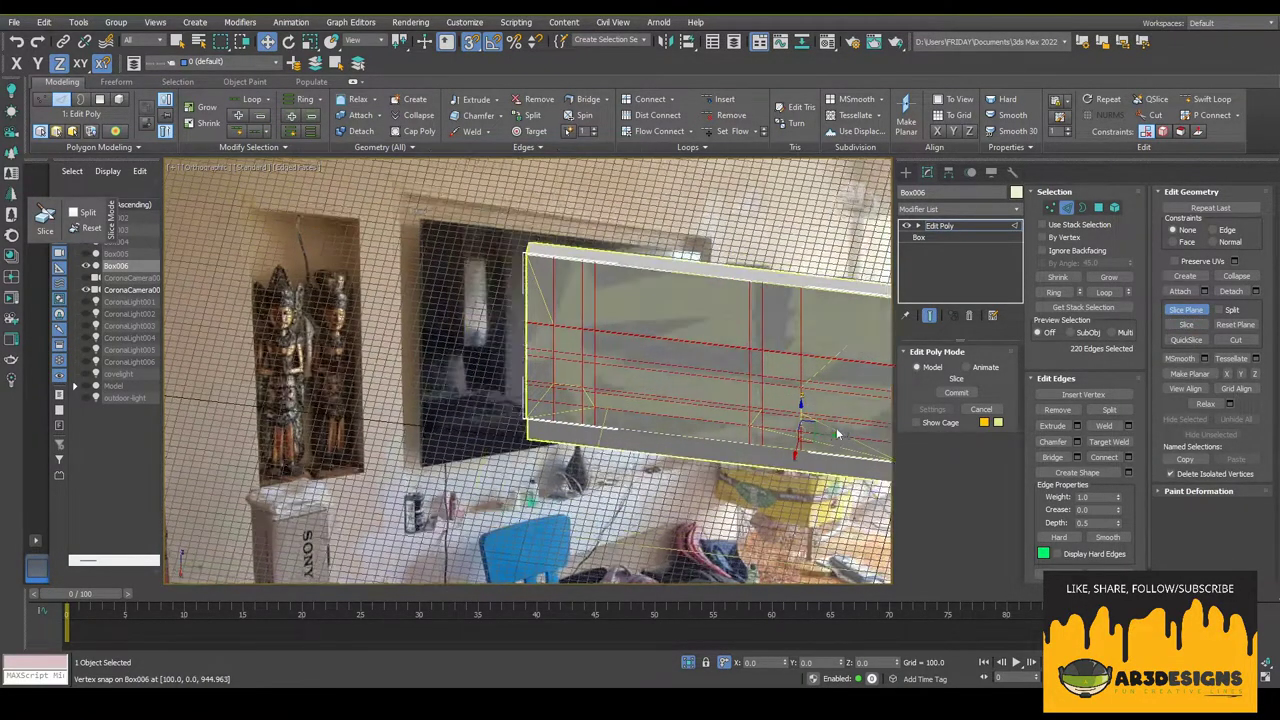
scroll(829, 429, up, 3)
scroll(829, 371, up, 3)
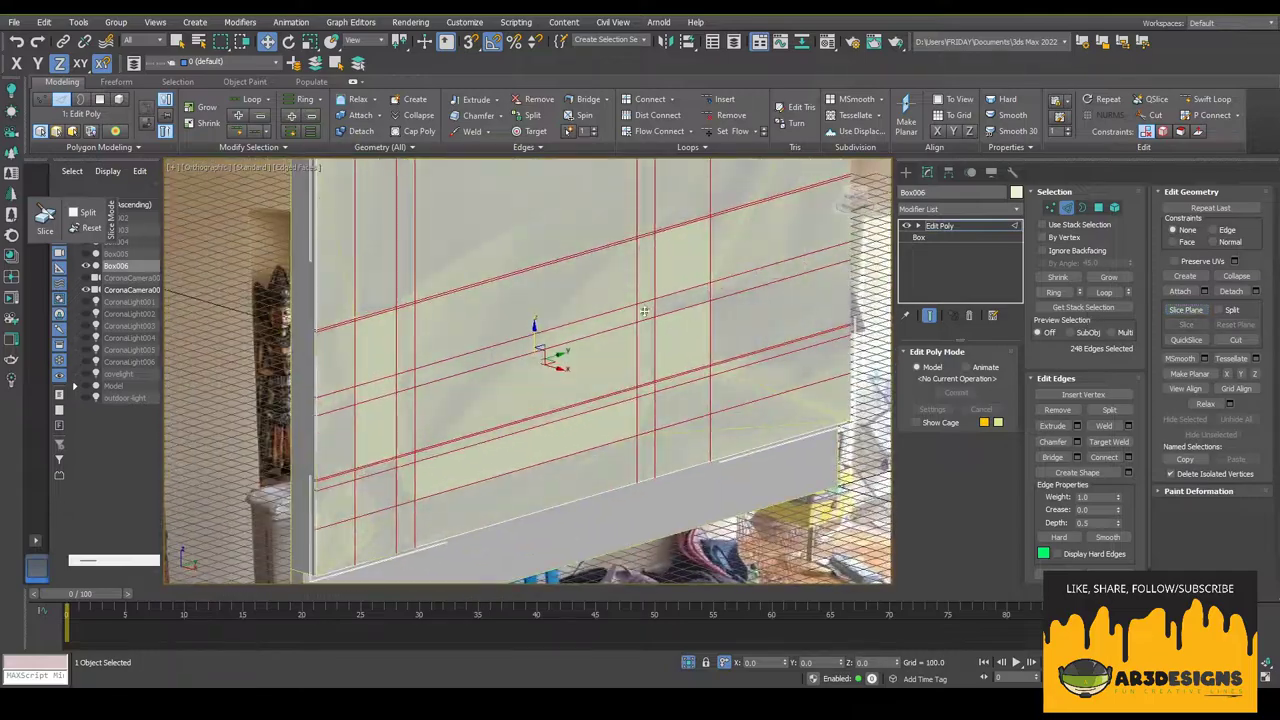
- Delete the panel polygons covering the niche openings
key(4)
click(434, 286)
scroll(414, 245, up, 3)
scroll(500, 400, down, 2)
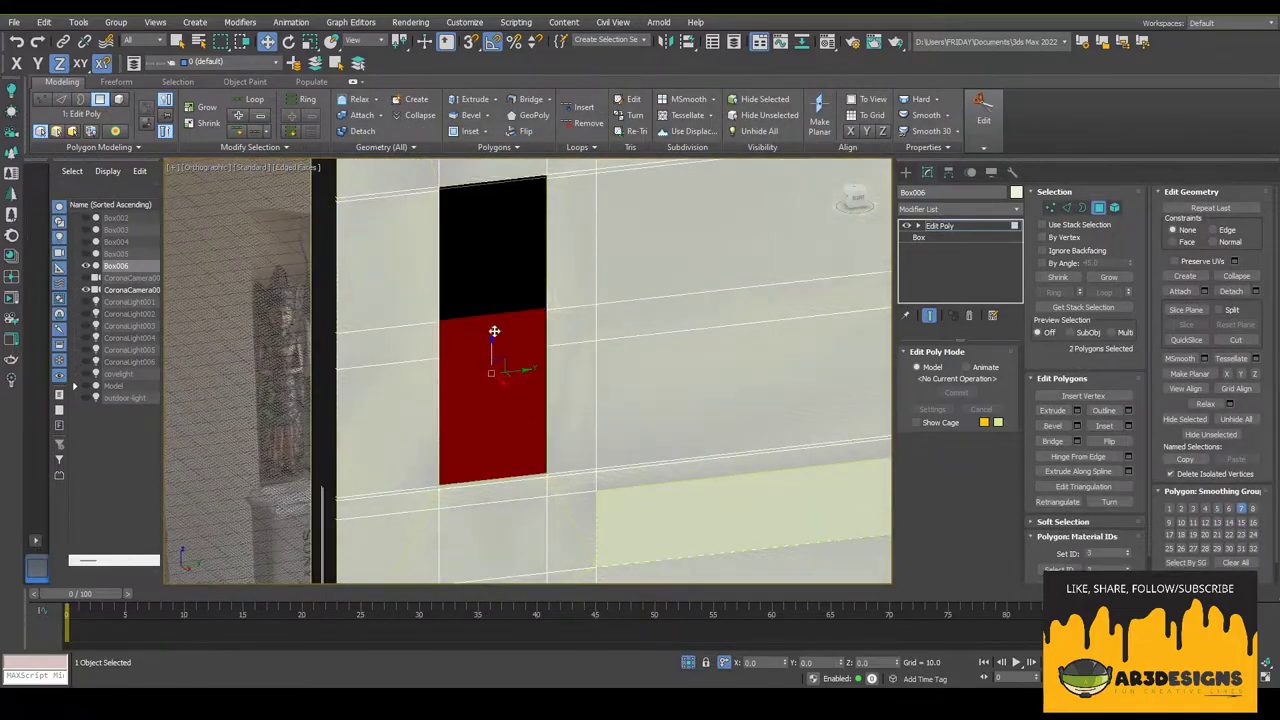
scroll(494, 331, up, 3)
scroll(477, 251, down, 3)
click(640, 282)
key(Delete)
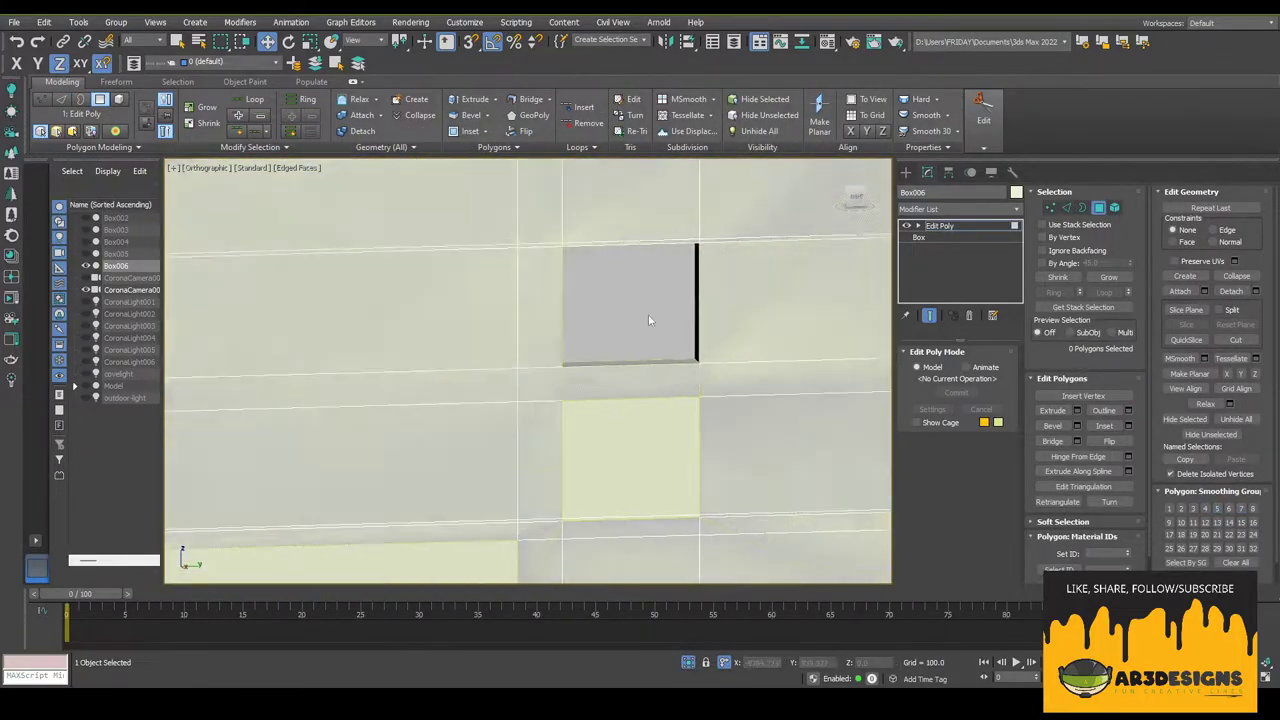
scroll(649, 320, up, 3)
scroll(609, 417, down, 3)
alt+middle_drag(631, 417, 717, 363)
click(731, 356)
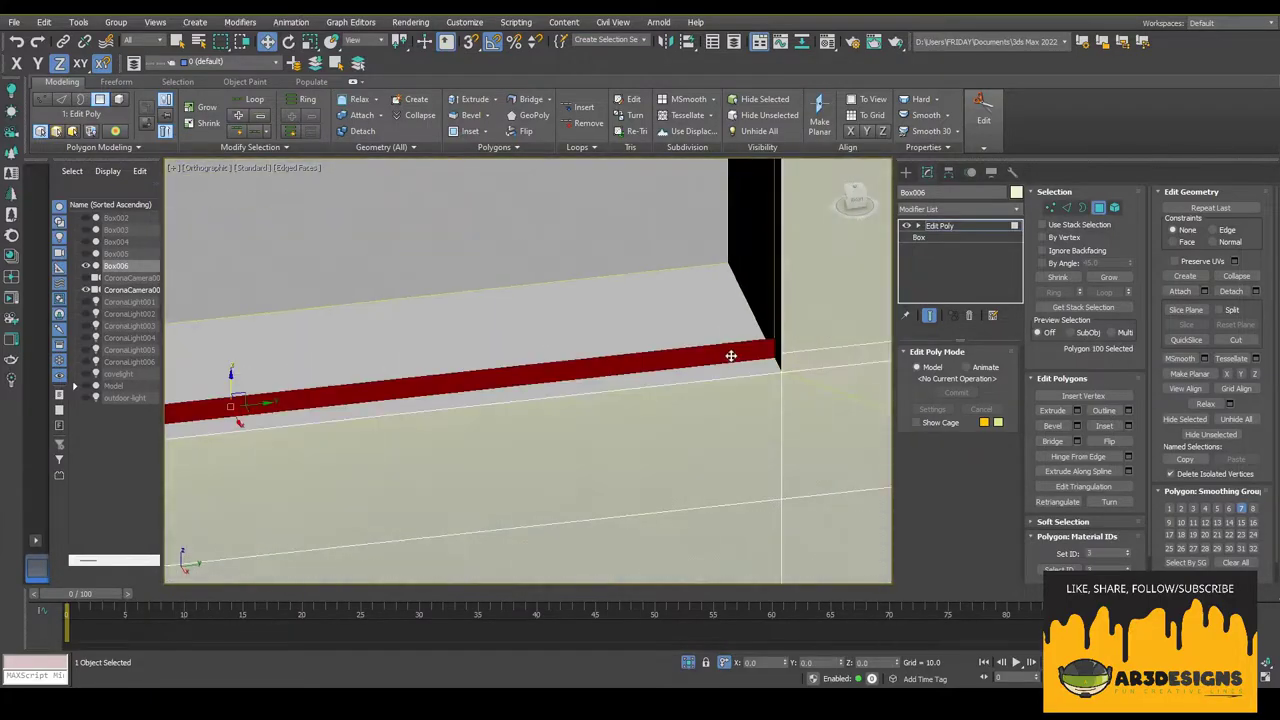
scroll(731, 356, down, 3)
key(4)
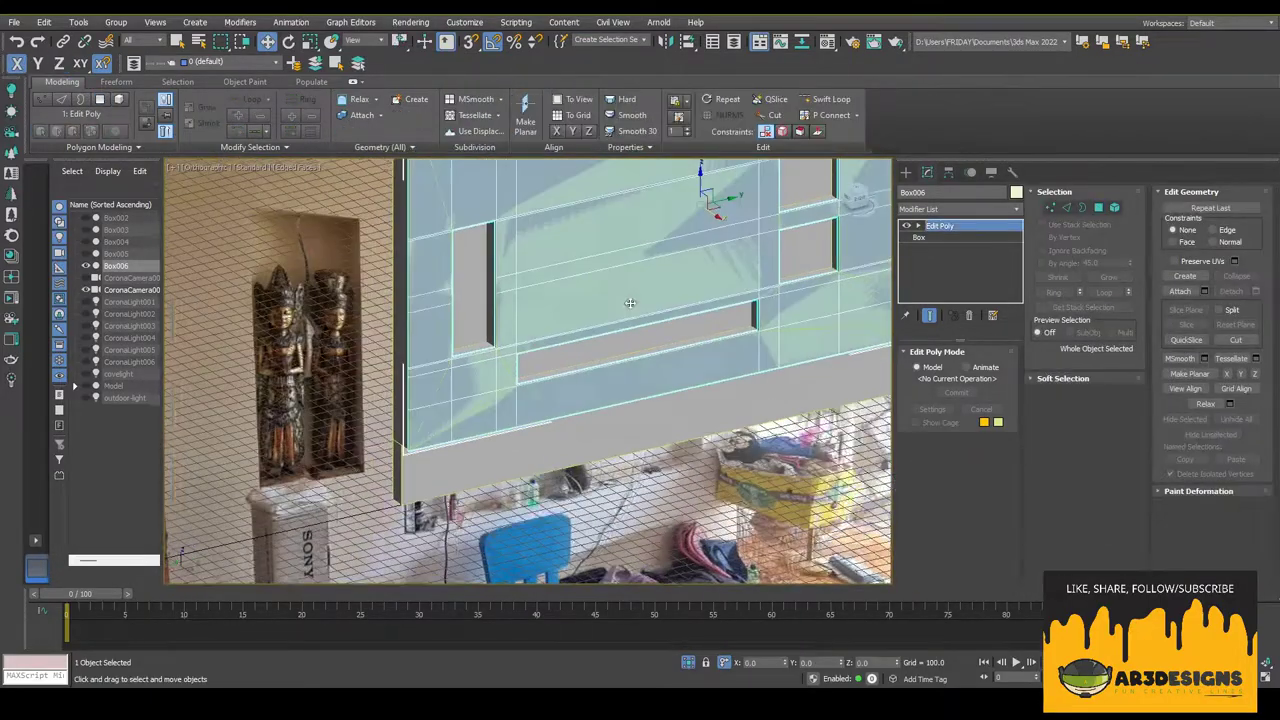
- Select the edges and borders around the window opening
alt+middle_drag(630, 302, 663, 329)
key(2)
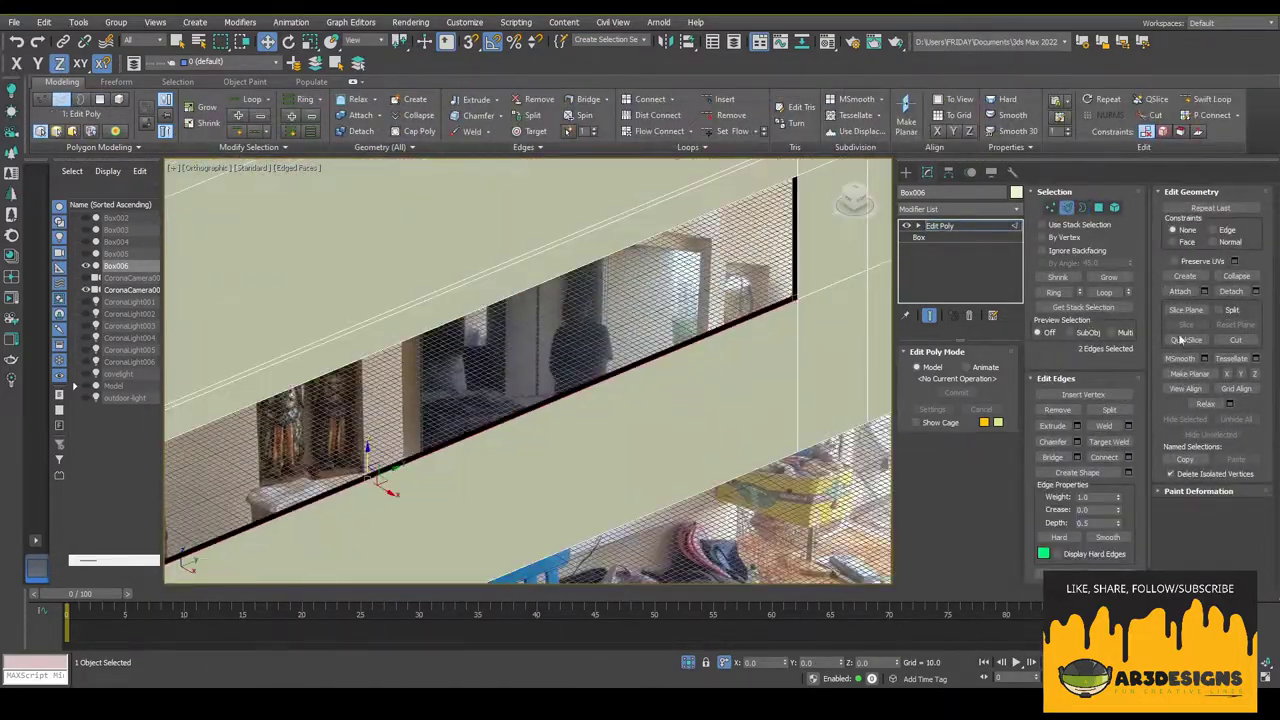
scroll(690, 290, up, 3)
scroll(694, 286, up, 2)
mouse_move(694, 286)
alt+middle_down()
mouse_move(633, 265)
mouse_move(560, 380)
alt+middle_up()
click(508, 440)
mouse_move(508, 440)
alt+middle_down()
mouse_move(516, 270)
mouse_move(508, 347)
alt+middle_up()
click(508, 347)
mouse_move(600, 300)
alt+middle_down()
mouse_move(526, 217)
mouse_move(654, 297)
mouse_move(706, 267)
mouse_move(586, 286)
mouse_move(605, 313)
alt+middle_up()
key(3)
click(654, 297)
key(2)
click(650, 385)
ctrl+click(706, 267)
click(634, 277)
click(605, 313)
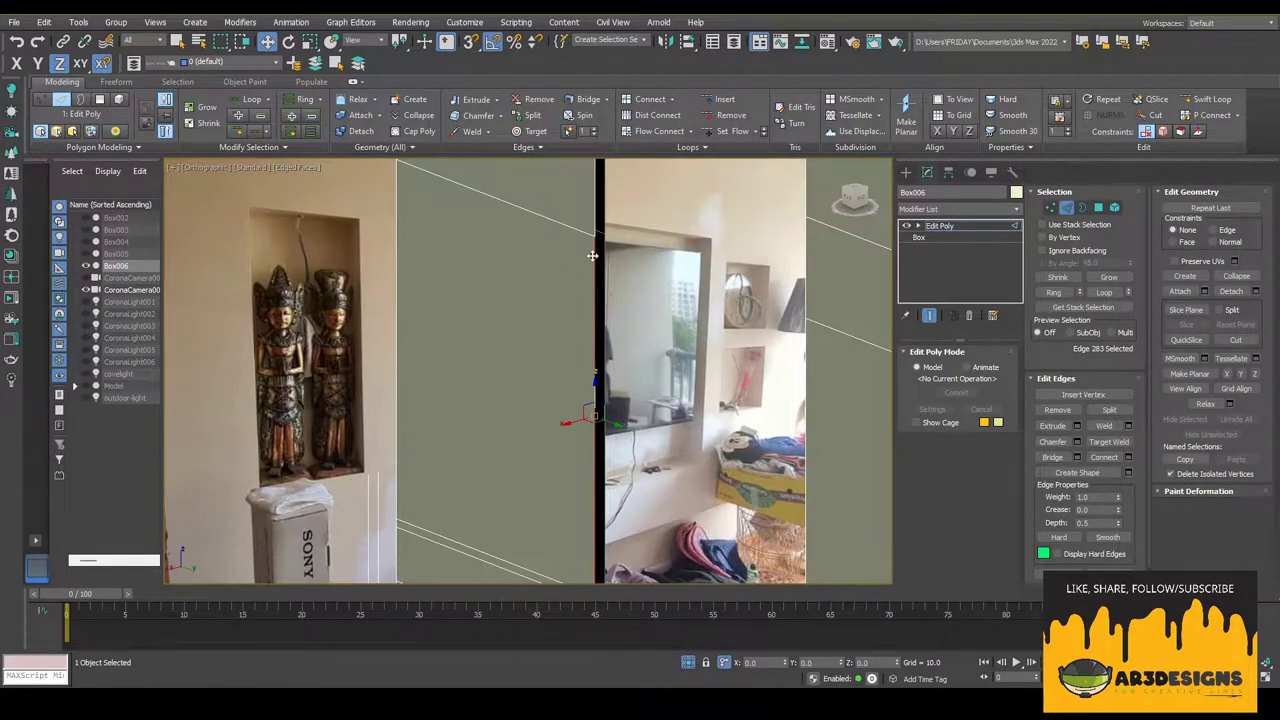
- Select the vertical edges and lower opening's border edges on the wall panel
mouse_move(592, 256)
alt+middle_down()
mouse_move(637, 311)
mouse_move(583, 381)
mouse_move(457, 393)
mouse_move(689, 397)
mouse_move(720, 340)
mouse_move(814, 363)
alt+middle_up()
click(457, 393)
click(689, 397)
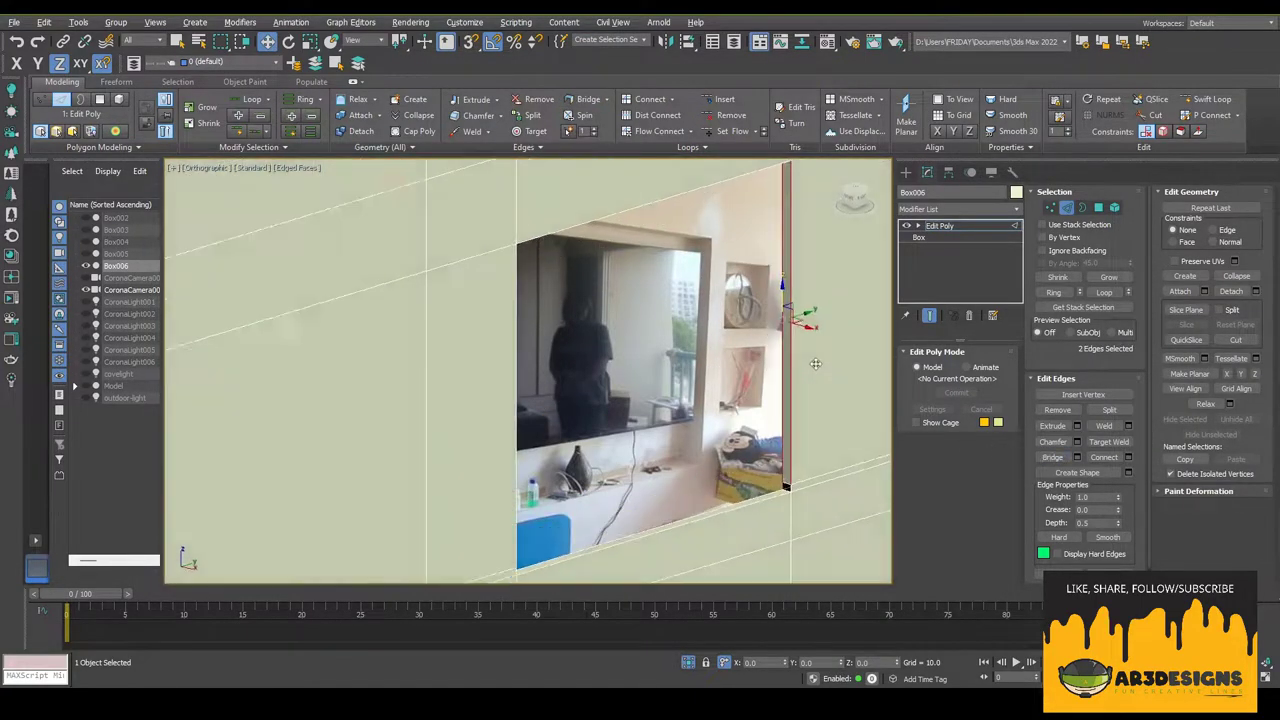
scroll(631, 334, up, 3)
alt+middle_drag(631, 334, 657, 343)
click(664, 284)
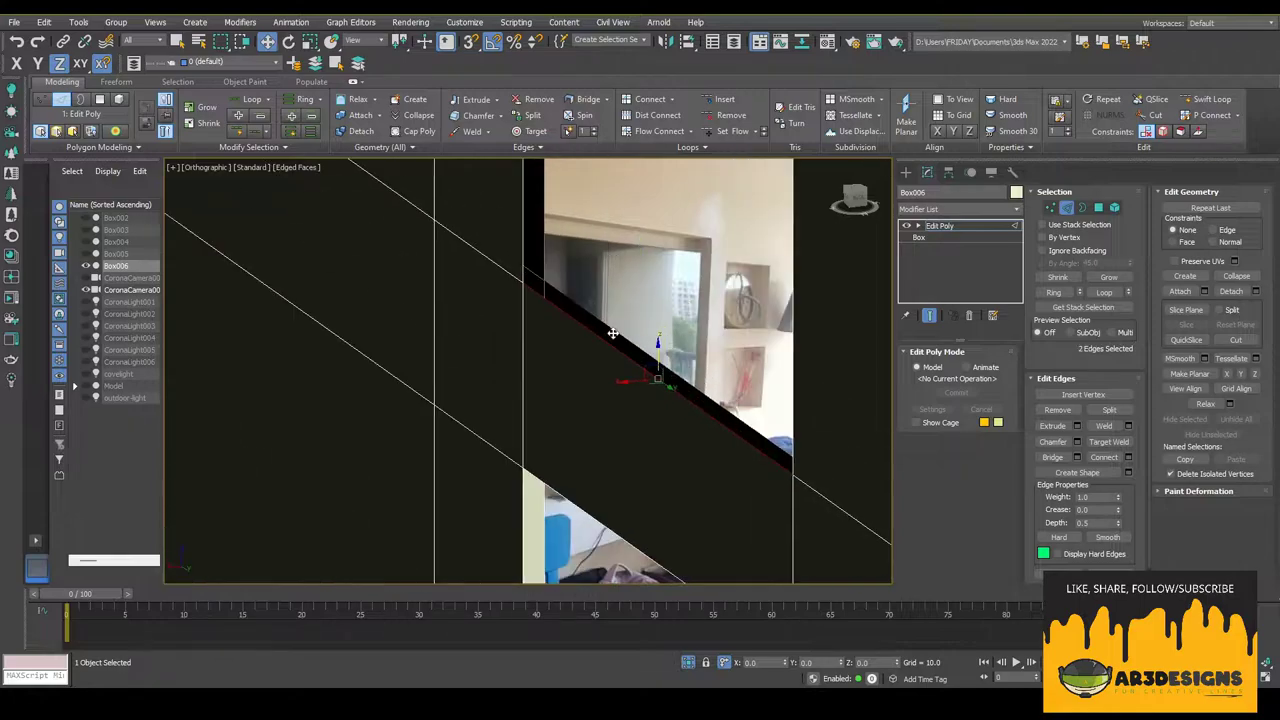
mouse_move(664, 284)
alt+middle_down()
mouse_move(575, 365)
mouse_move(657, 314)
mouse_move(714, 413)
alt+middle_up()
key(3)
scroll(575, 365, down, 3)
key(3)
key(l)
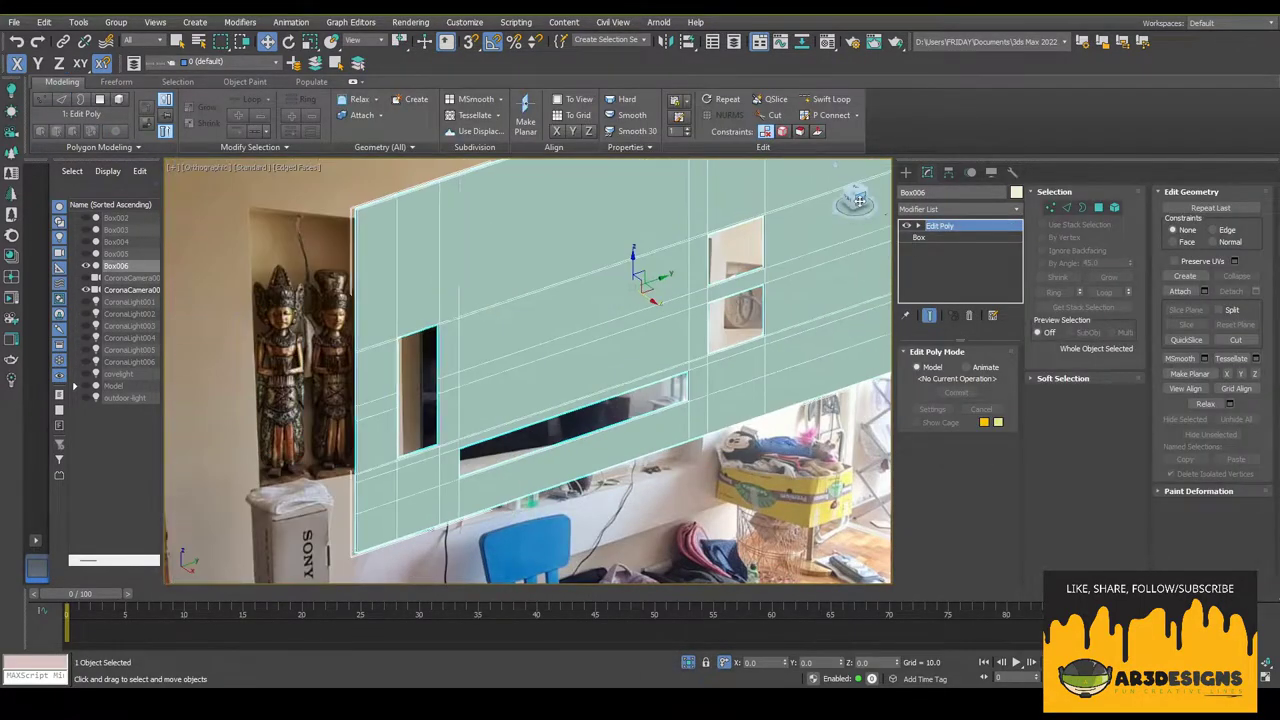
mouse_move(497, 294)
alt+middle_down()
mouse_move(571, 363)
mouse_move(580, 340)
mouse_move(560, 320)
mouse_move(600, 330)
alt+middle_up()
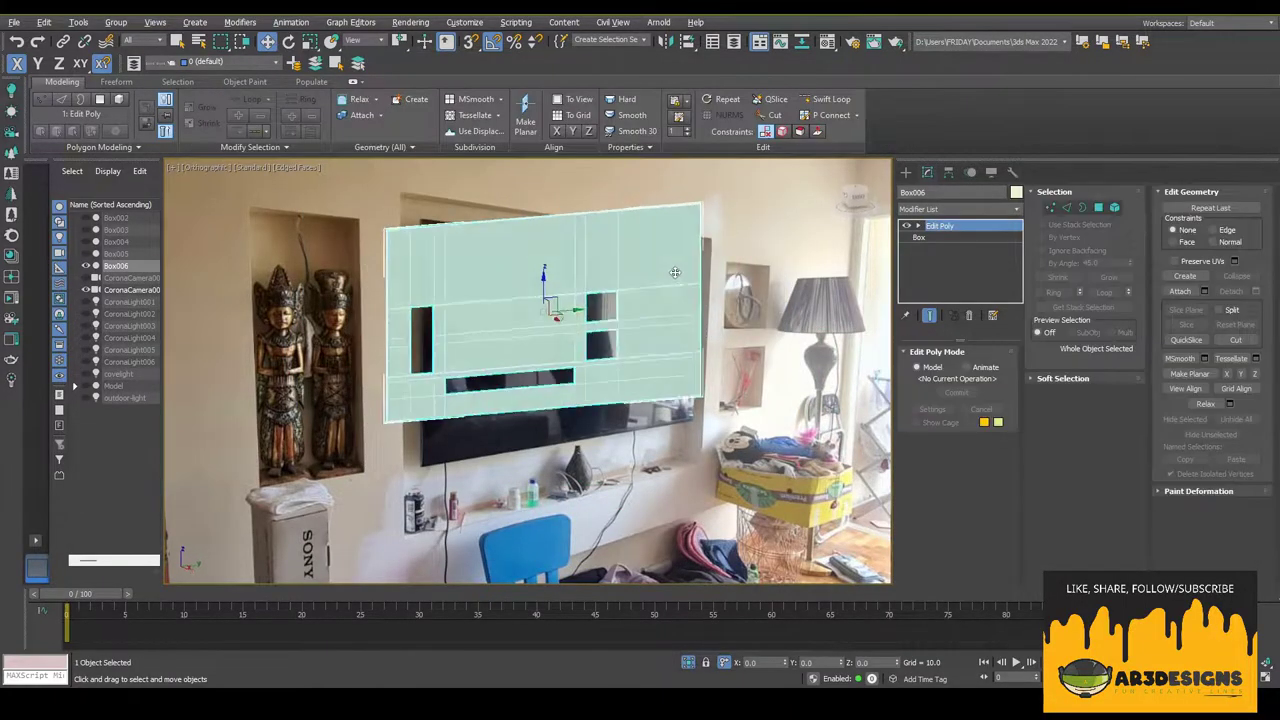
- Start drawing a new Box primitive in the Top view
click(906, 172)
click(928, 261)
key(t)
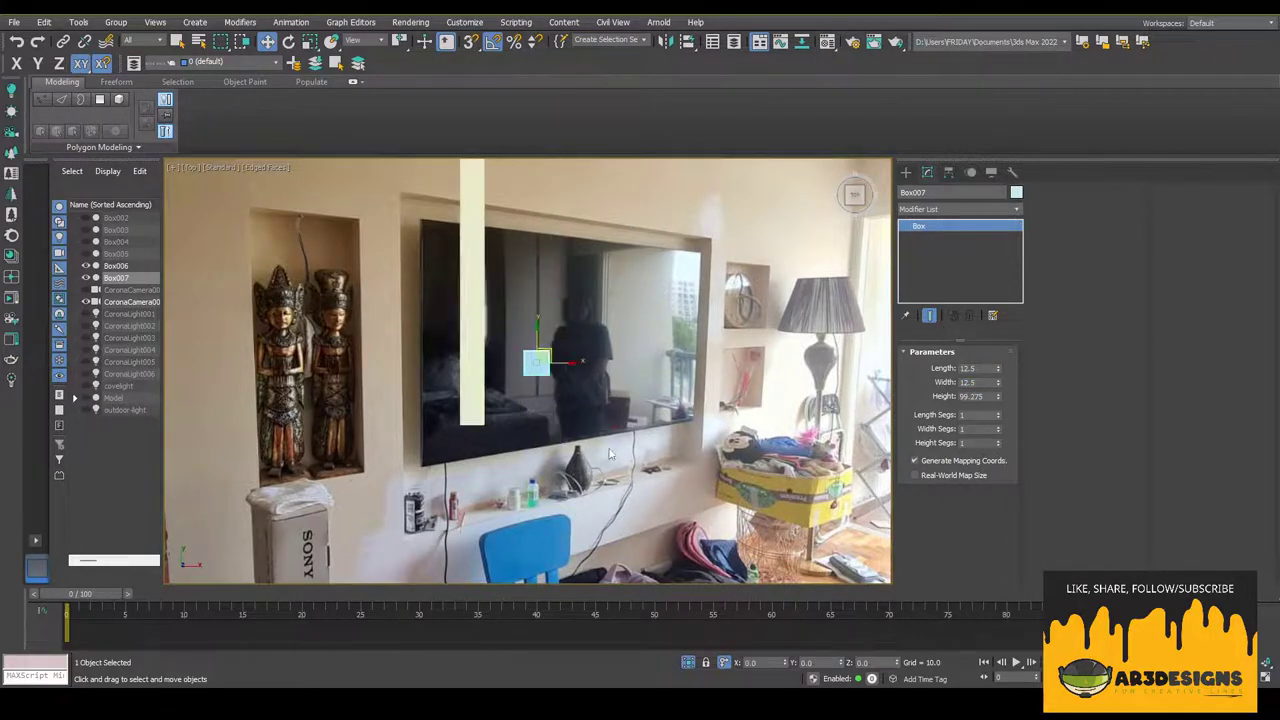
- Convert the thin slat box to Editable Poly, clone it 50 times, then instance the row
click(624, 565)
key(f)
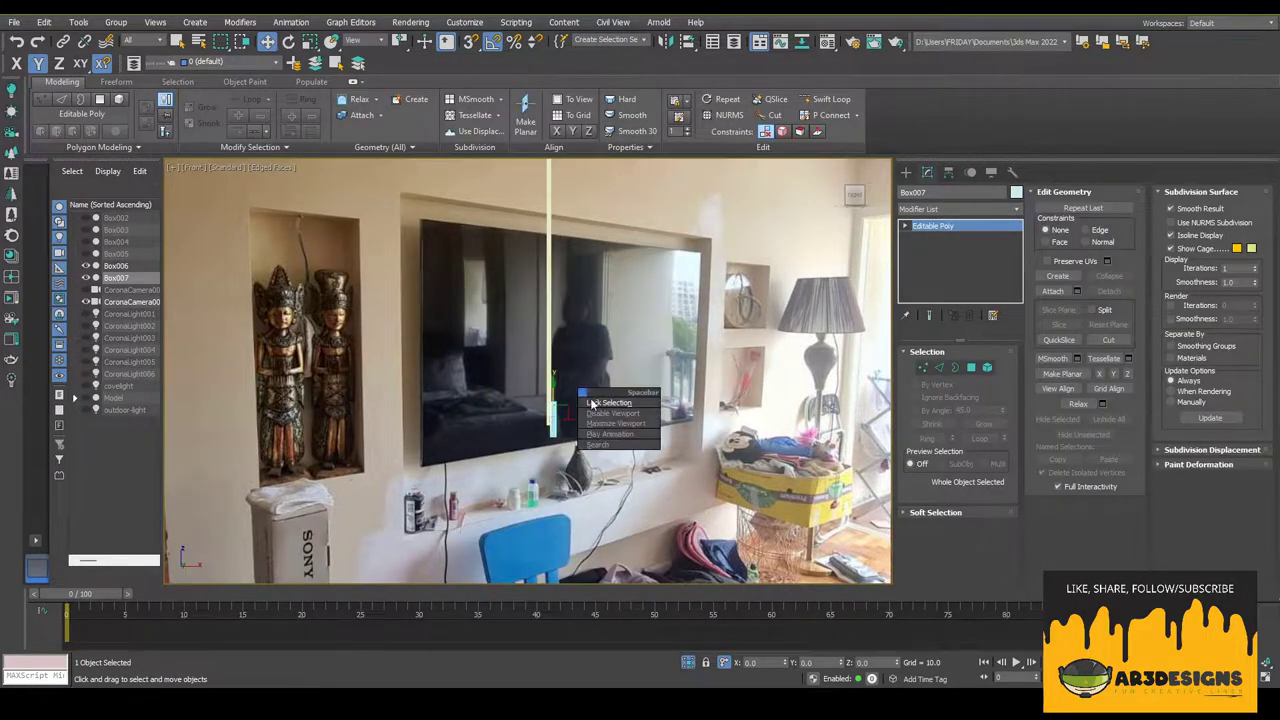
click(607, 430)
alt+middle_drag(600, 420, 502, 343)
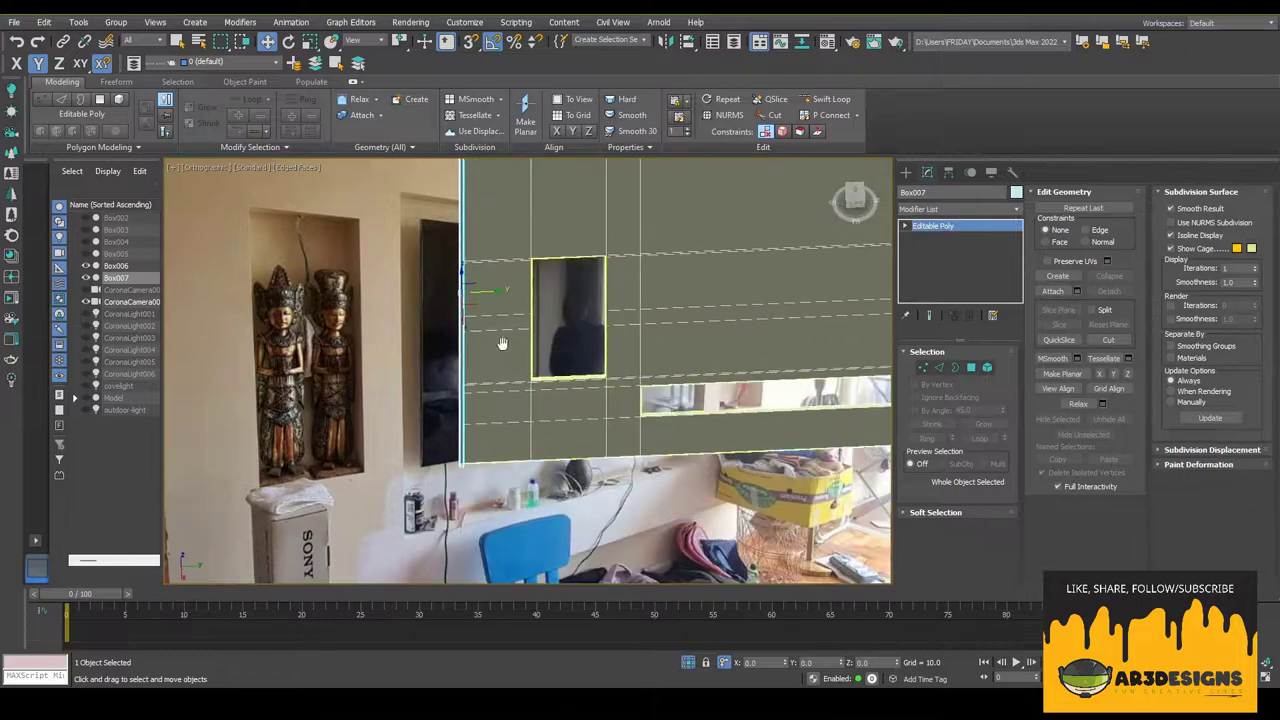
key(Return)
right_click(530, 446)
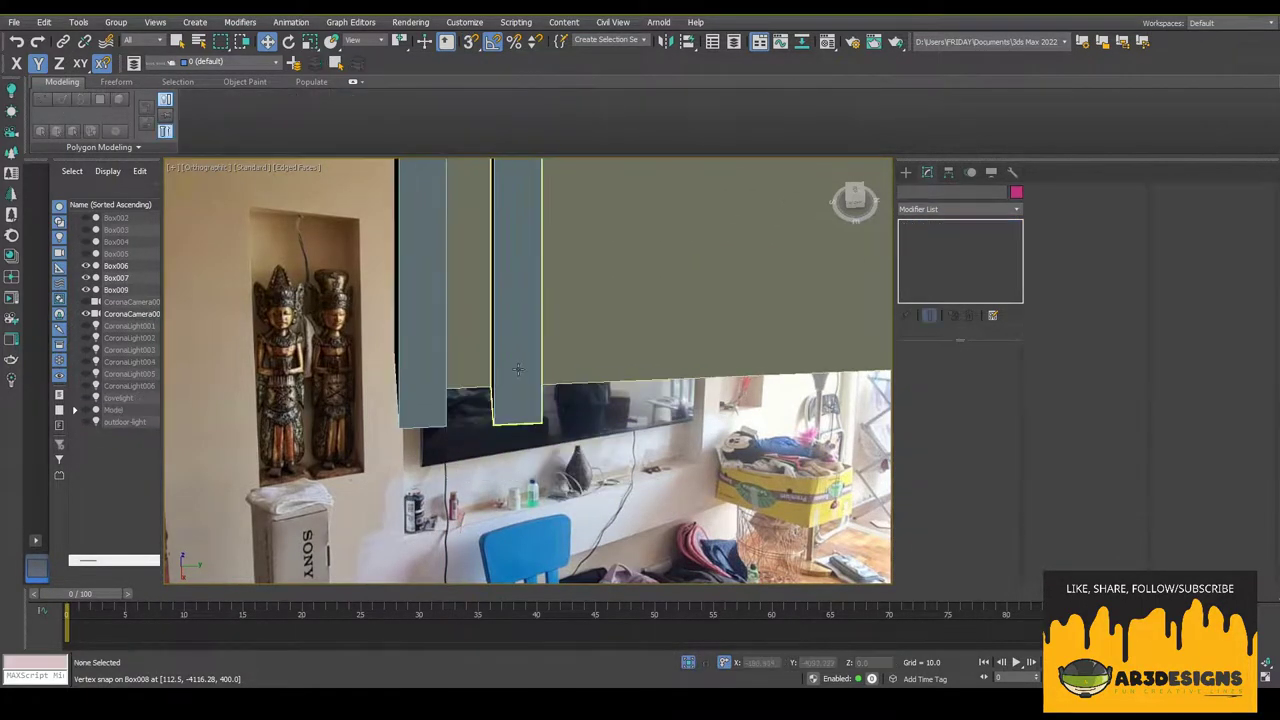
alt+middle_drag(490, 413, 420, 523)
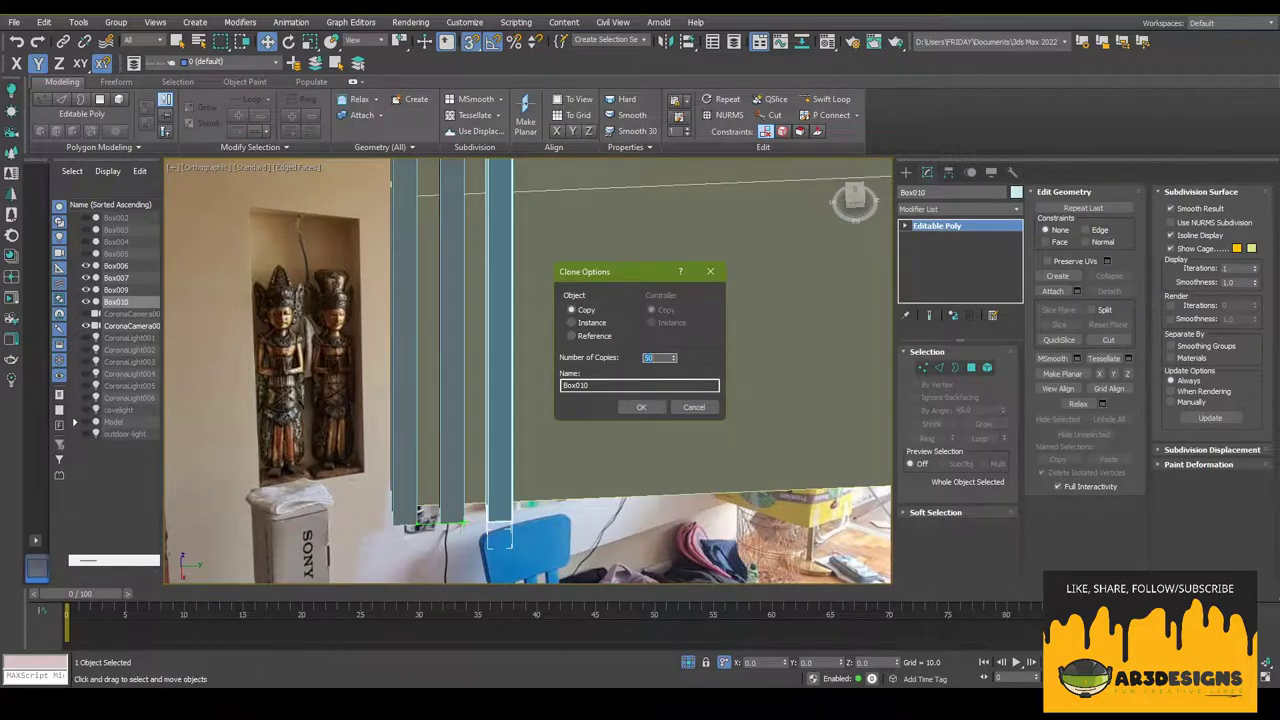
key(Return)
shift+drag(655, 516, 656, 516)
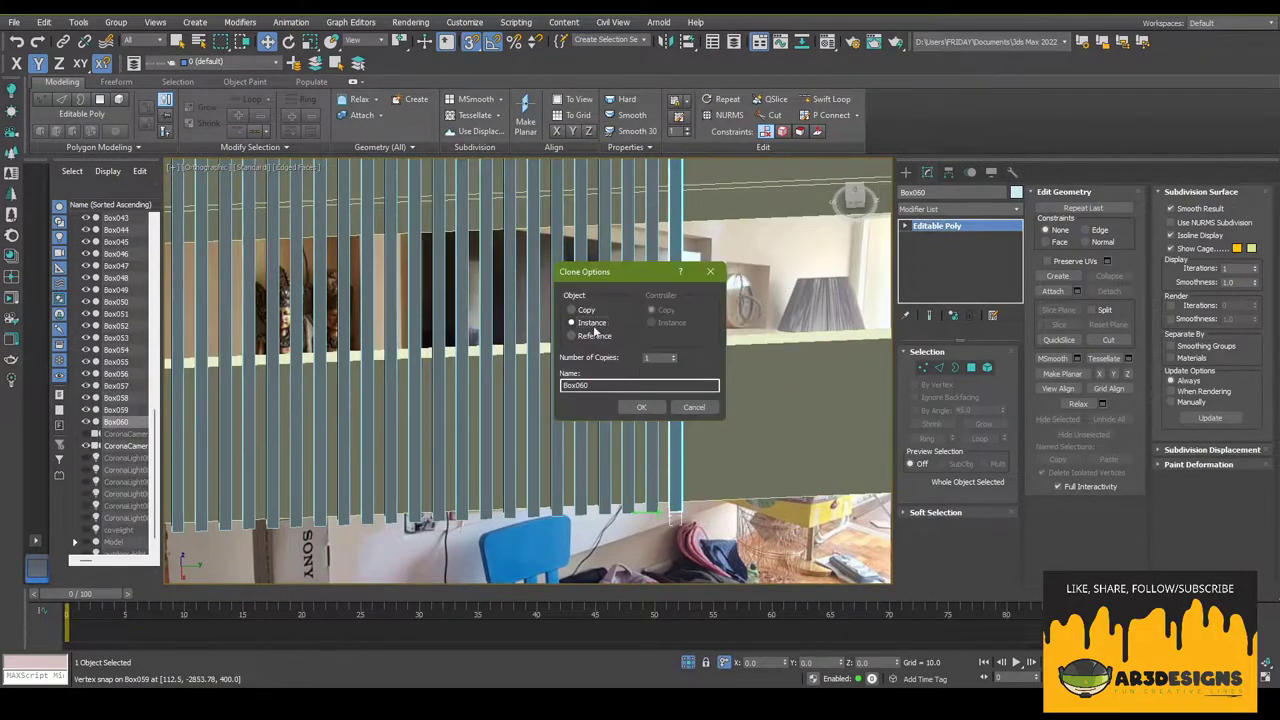
key(Return)
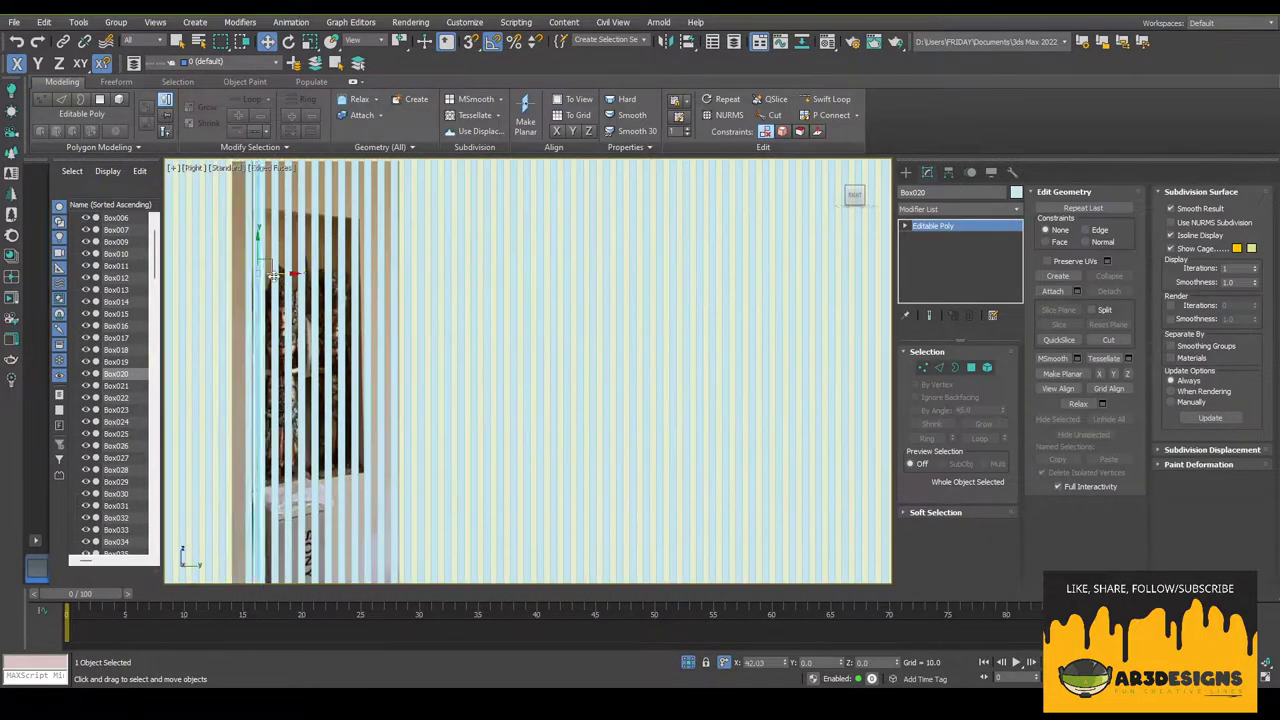
- Select slats Box020–Box022, confirm the clone, and add an Edit Poly modifier
drag(273, 275, 270, 292)
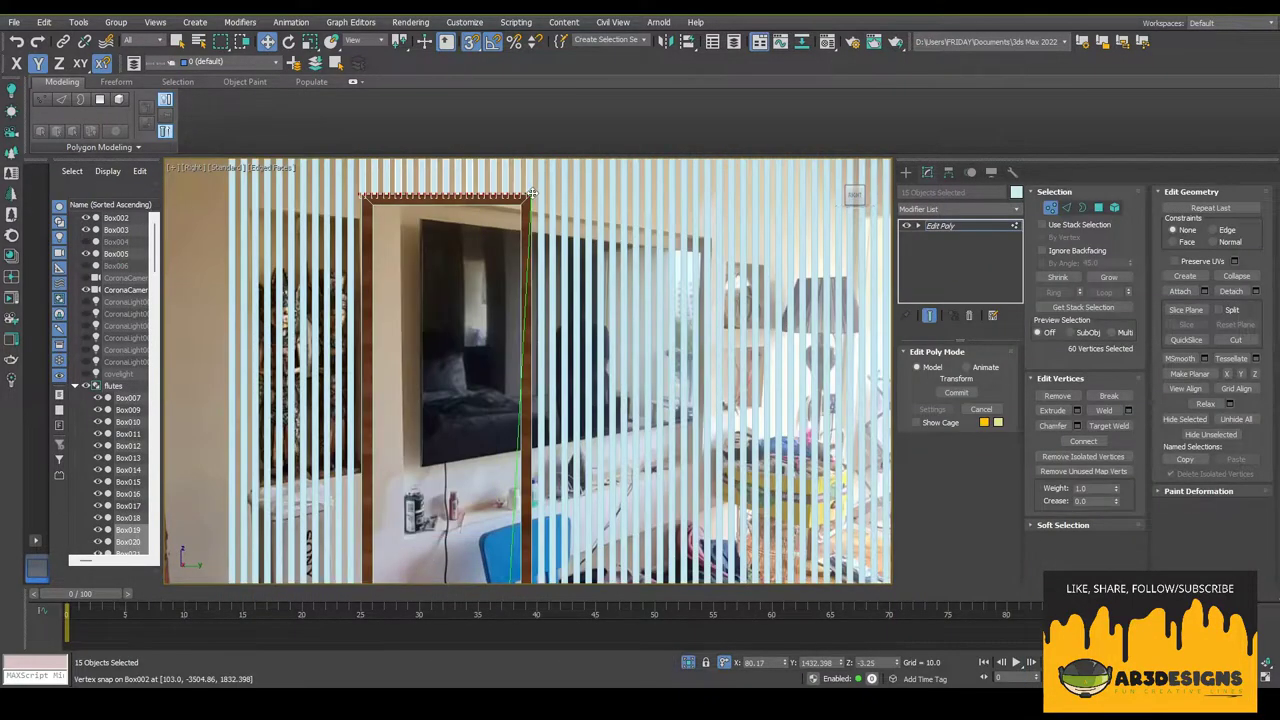
key(Return)
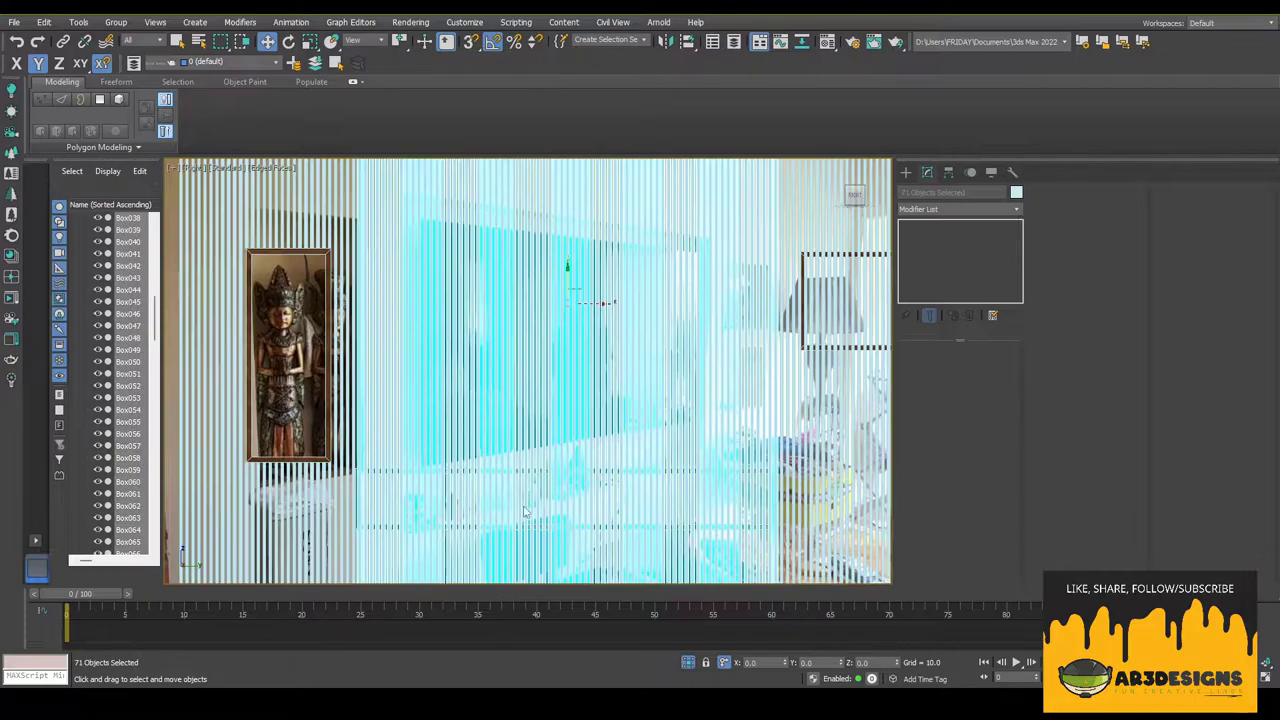
click(958, 209)
click(924, 681)
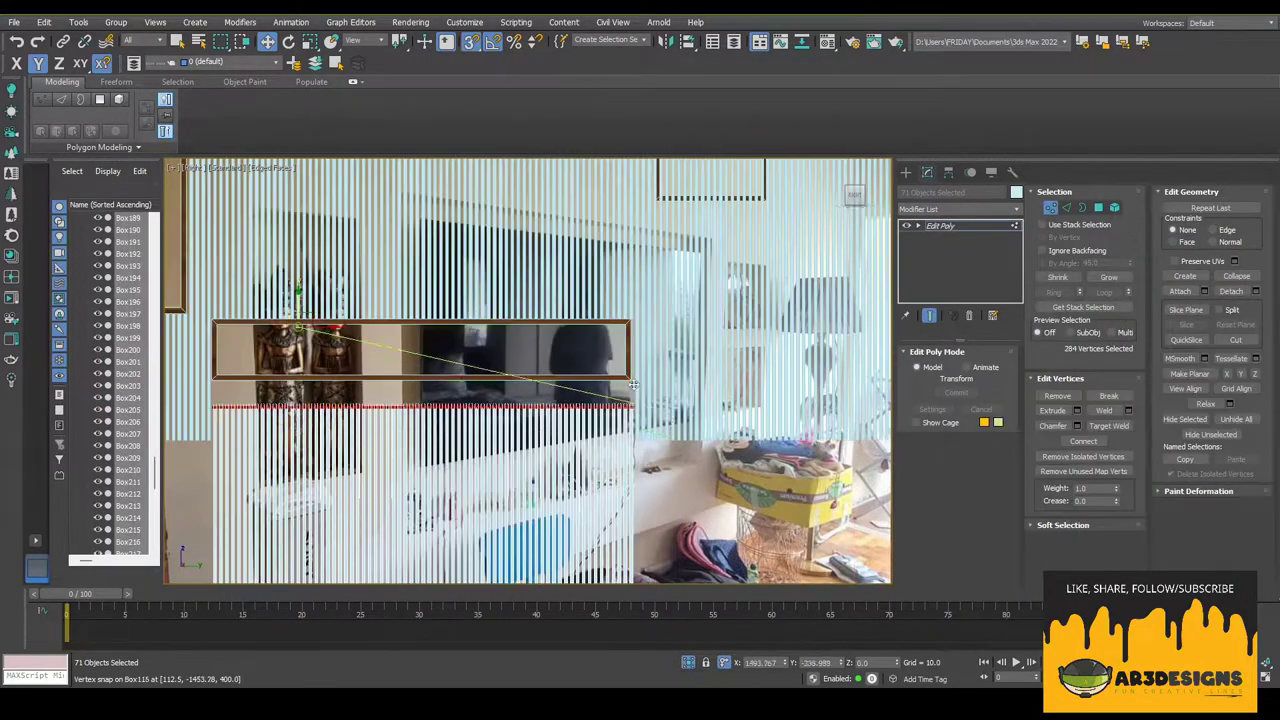
- Select the slat vertices at the opening's edge and add another Edit Poly modifier
drag(655, 478, 386, 600)
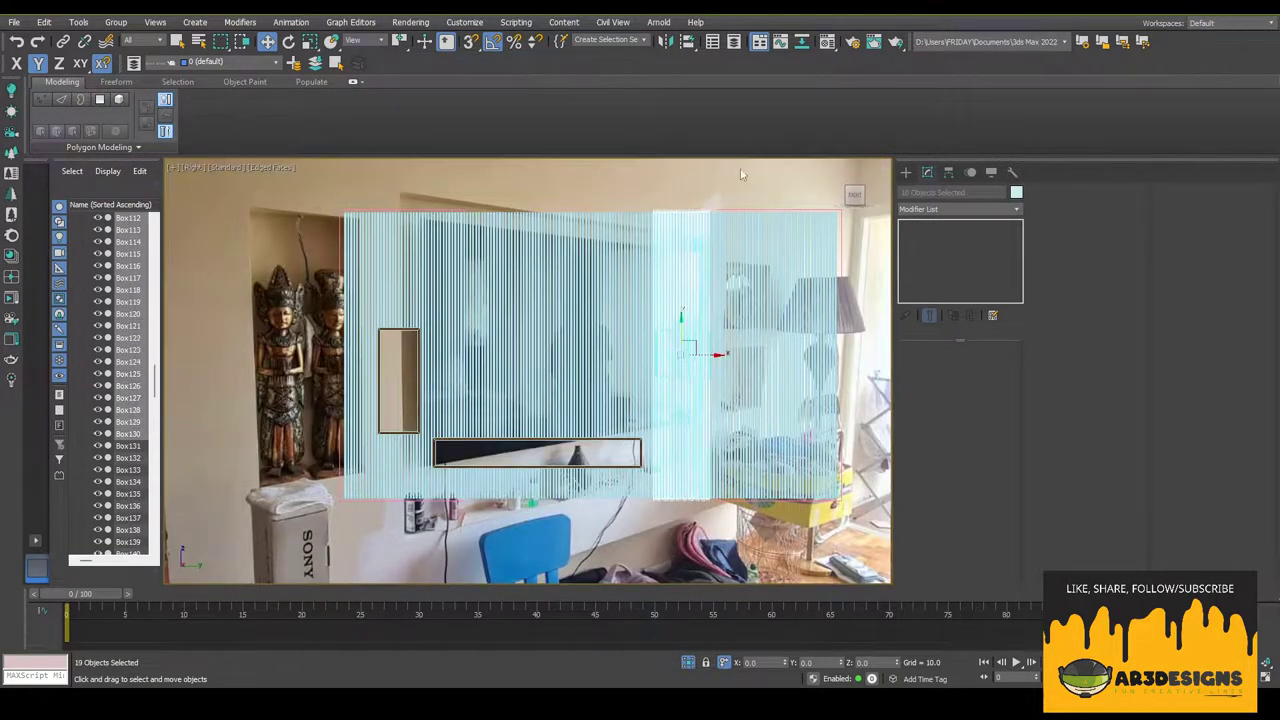
click(960, 209)
click(953, 238)
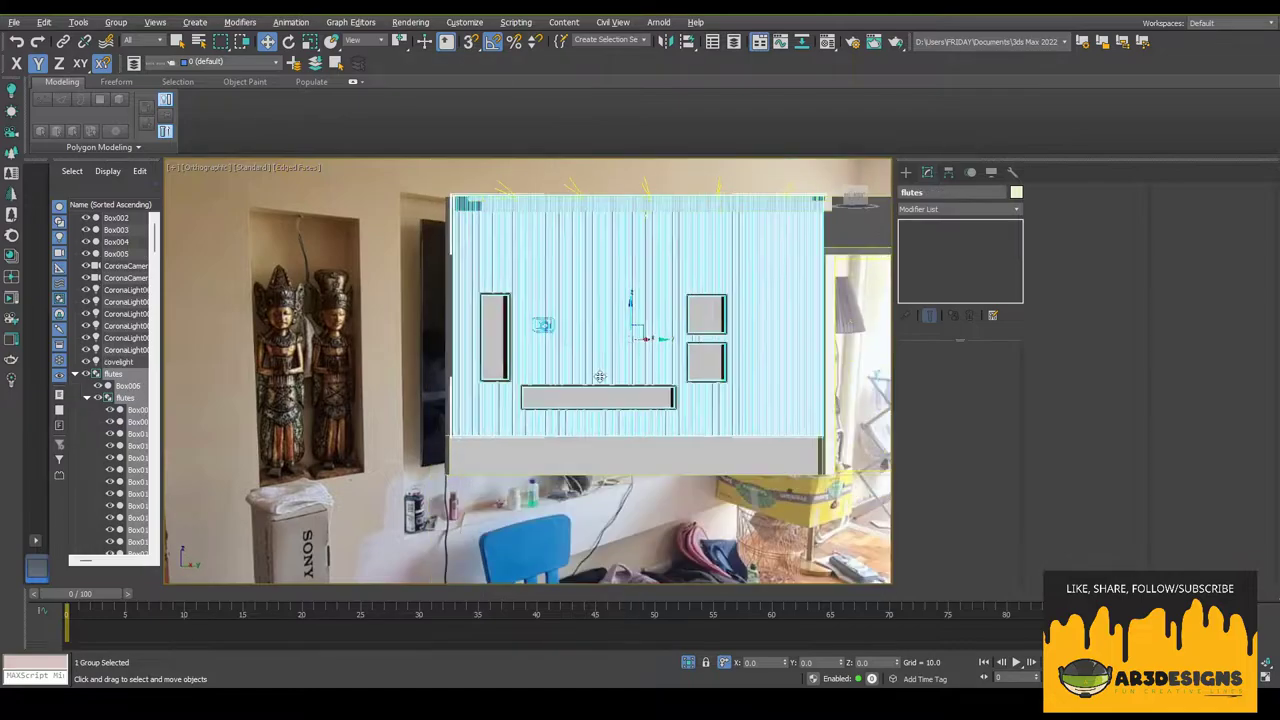
- Assign the Wenge Matte wood material to the flutes
scroll(1224, 262, down, 3)
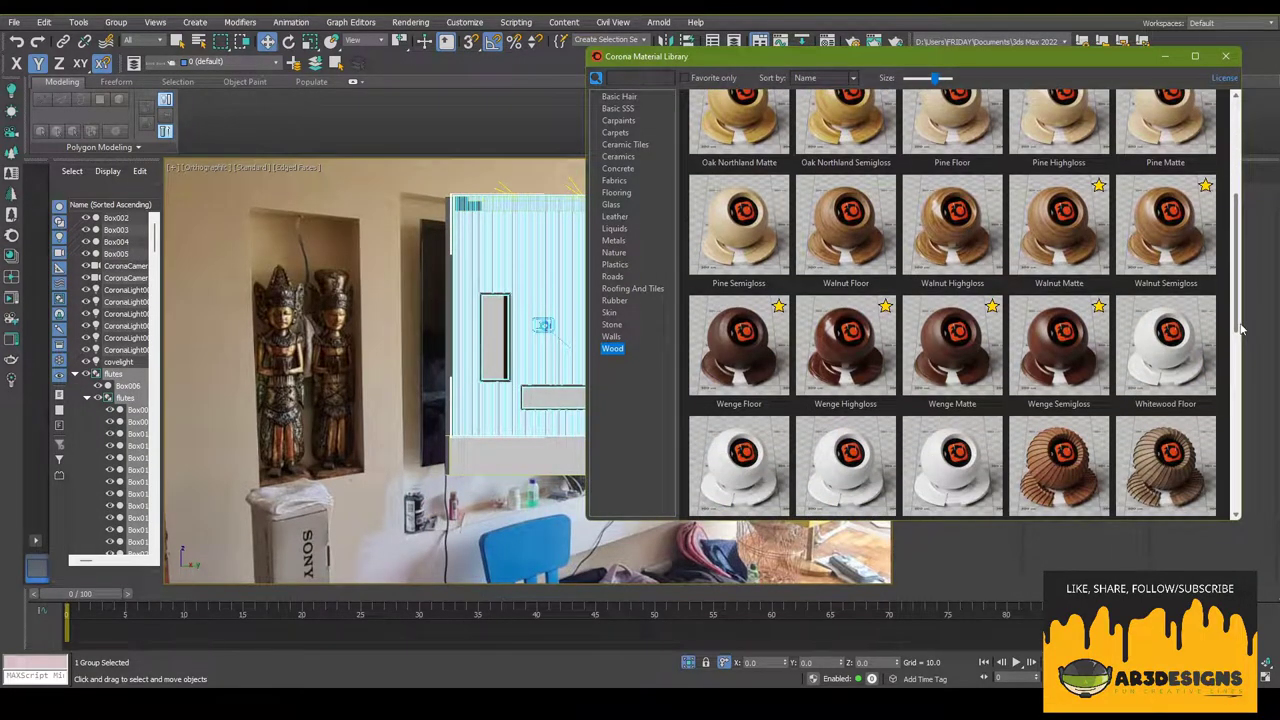
right_click(944, 341)
click(990, 380)
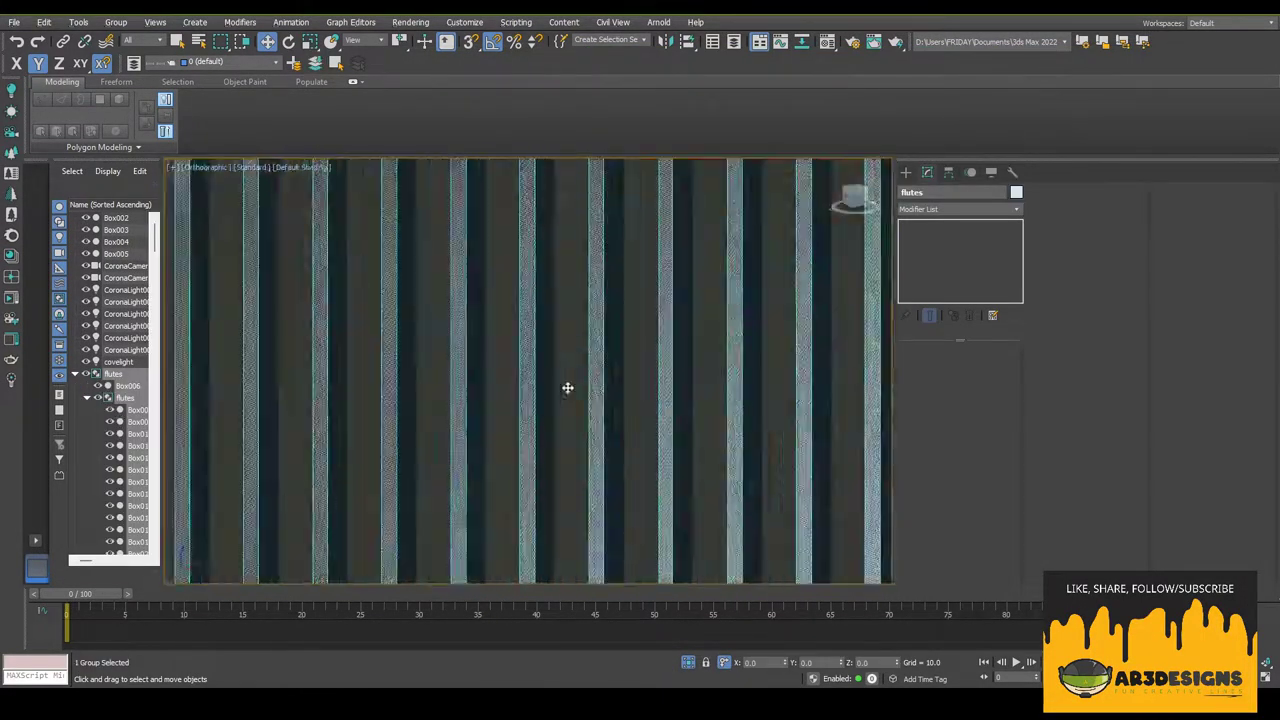
- Add a UVW Map to the flutes with mapping length and width 1.0
click(960, 209)
click(939, 293)
text(1)
key(Tab)
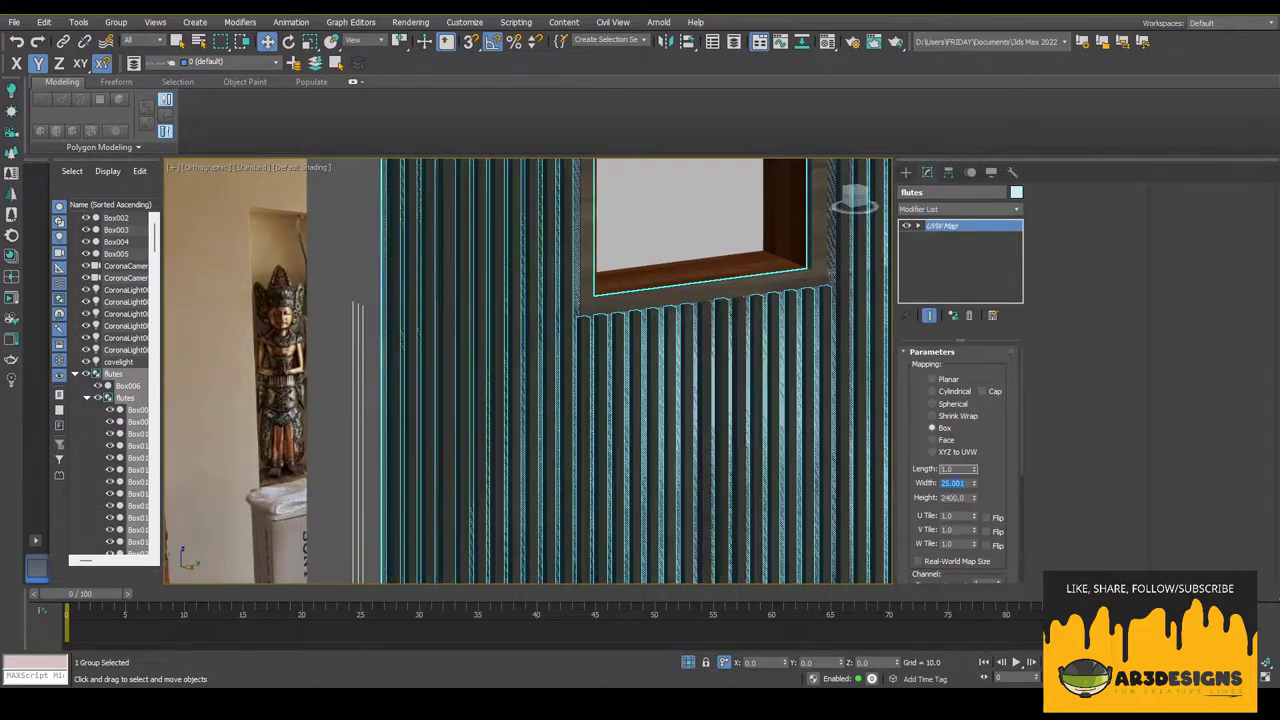
key(Return)
scroll(580, 357, up, 3)
alt+middle_drag(580, 357, 700, 257)
key(1)
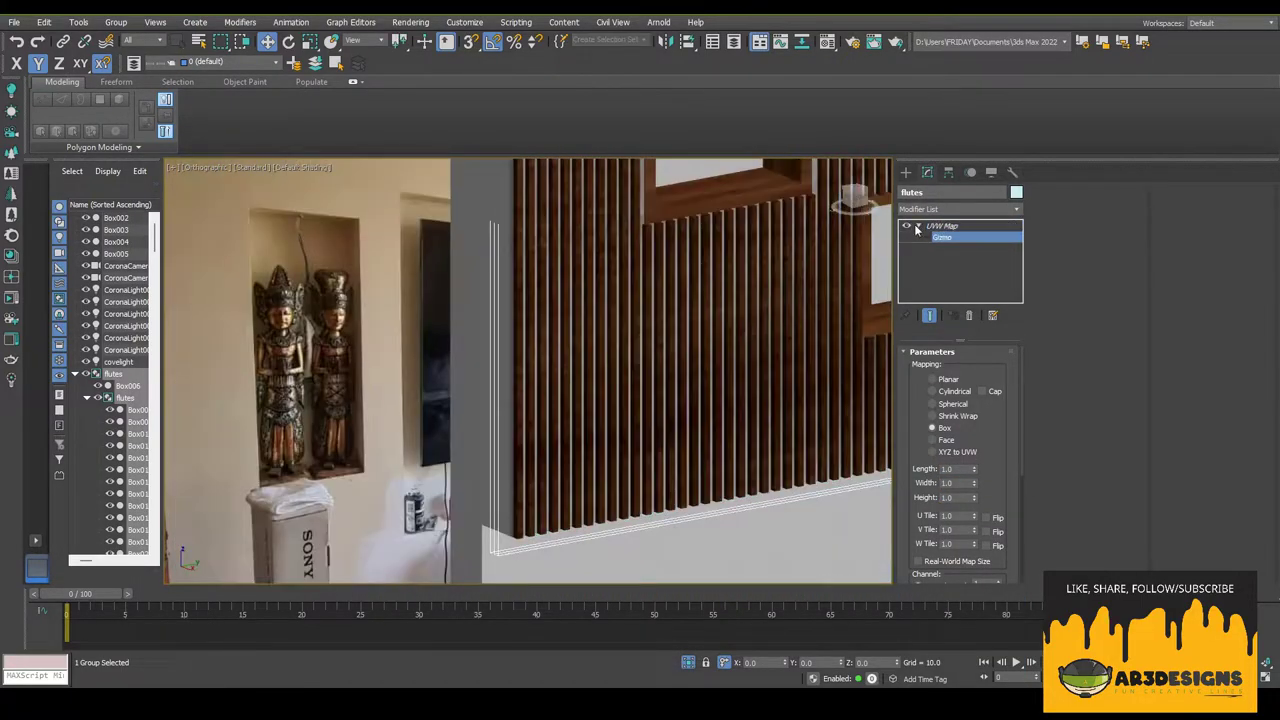
scroll(700, 257, up, 3)
key(e)
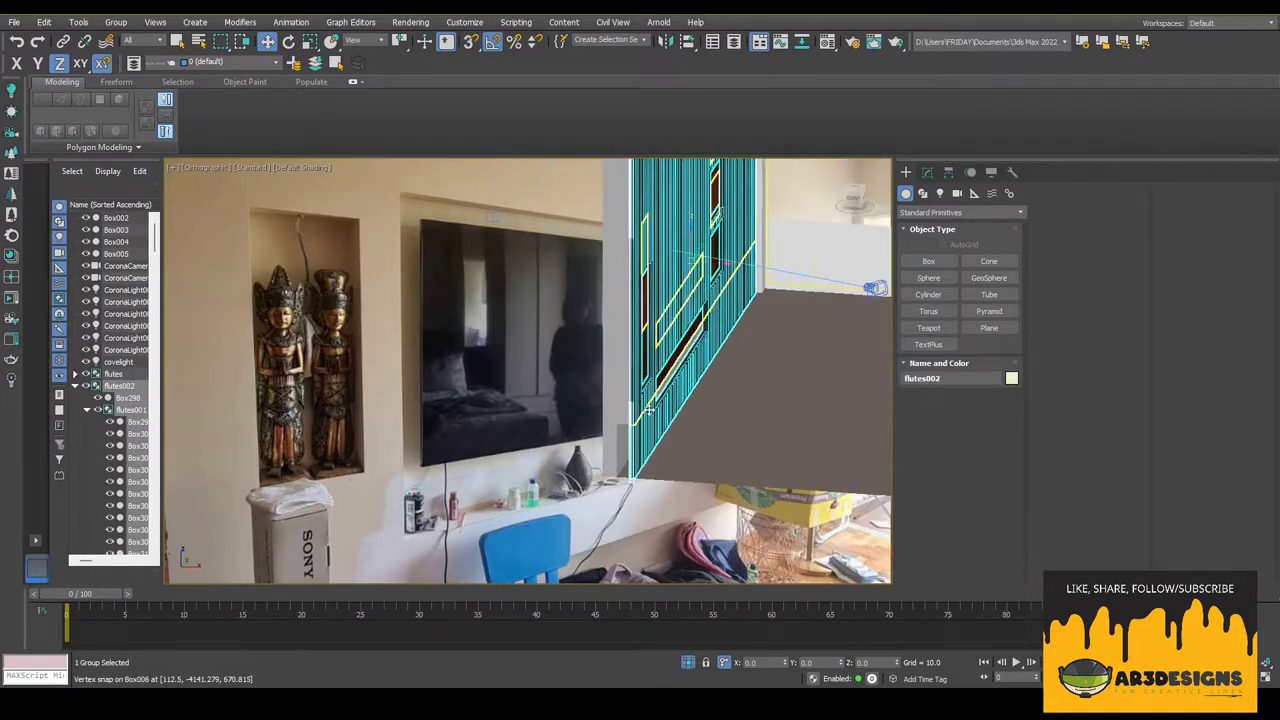
- Select the new panel's faces in a region and dismiss the topology warning
right_click(709, 440)
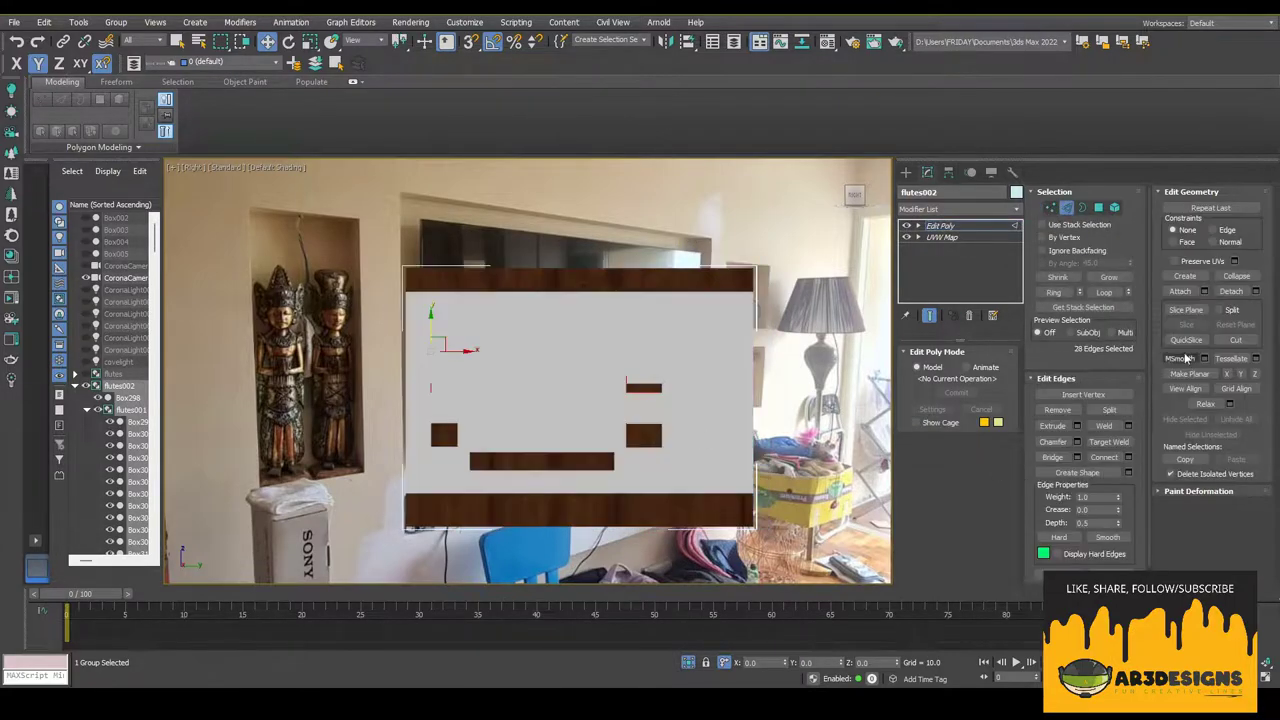
key(4)
drag(795, 249, 381, 459)
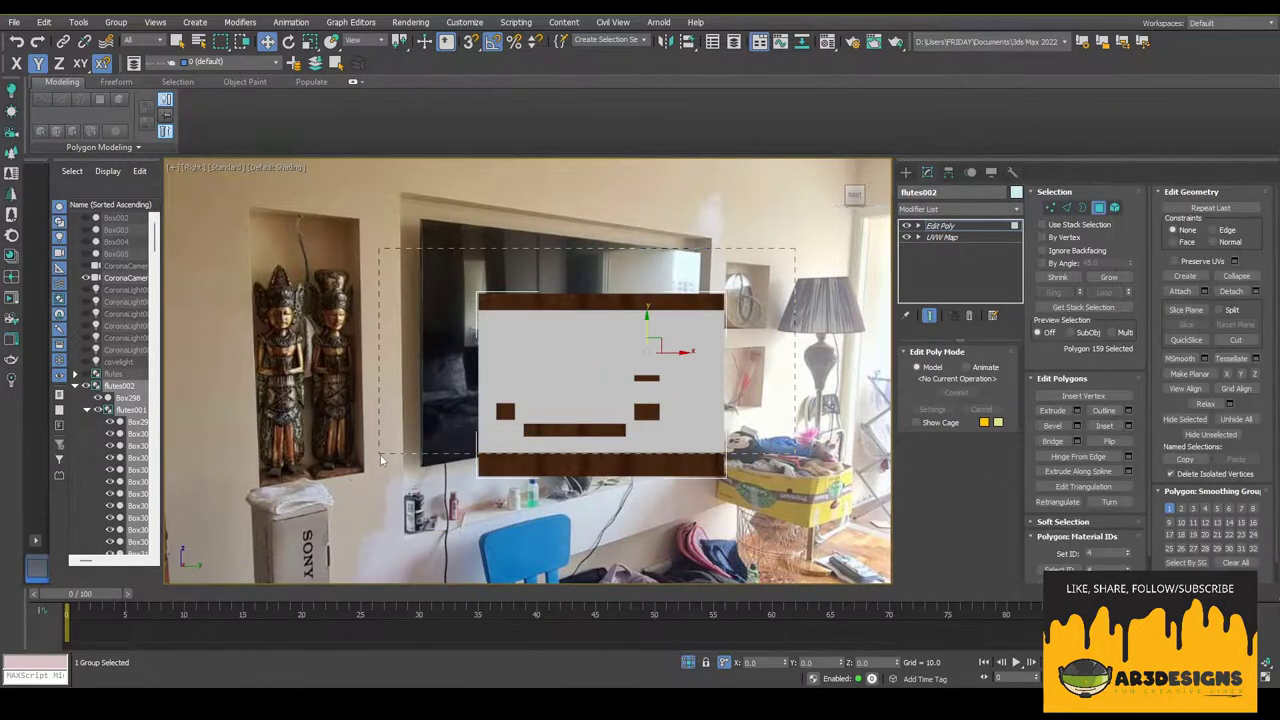
alt+middle_drag(794, 424, 860, 420)
click(940, 237)
key(Return)
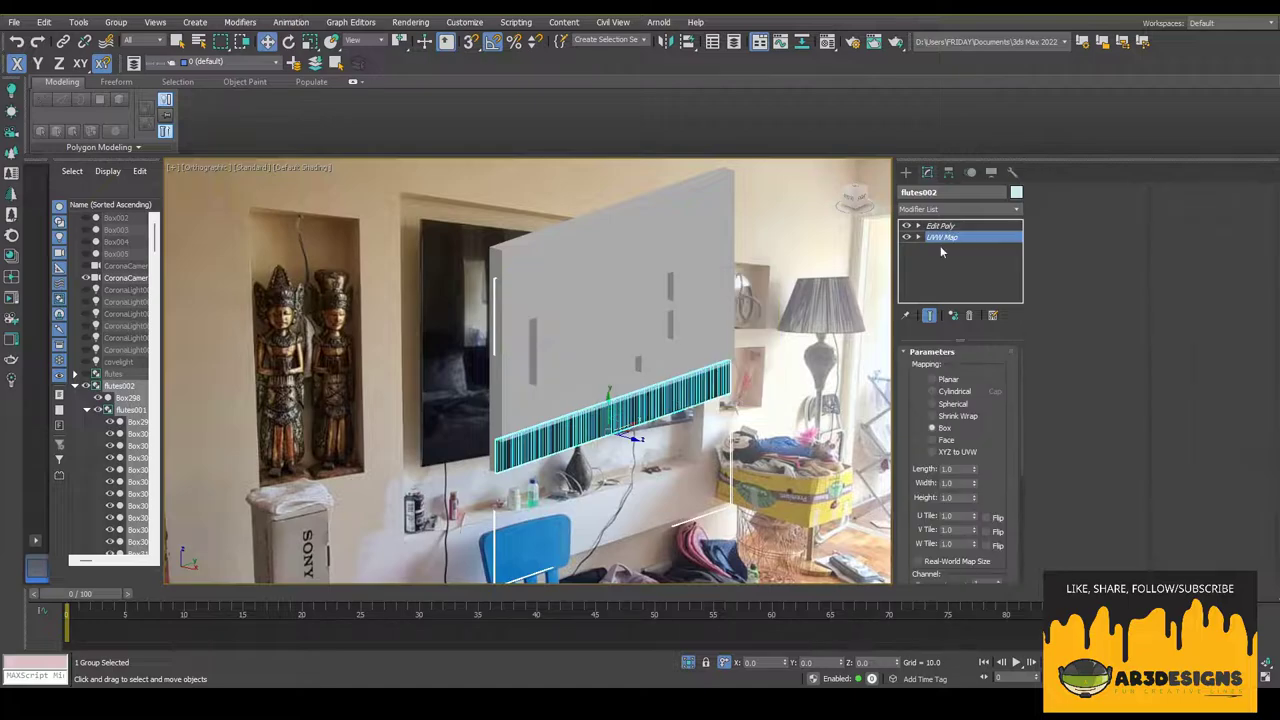
- Convert the fluted panel to editable geometry, then add and remove an Edit Poly modifier
right_click(714, 314)
click(771, 429)
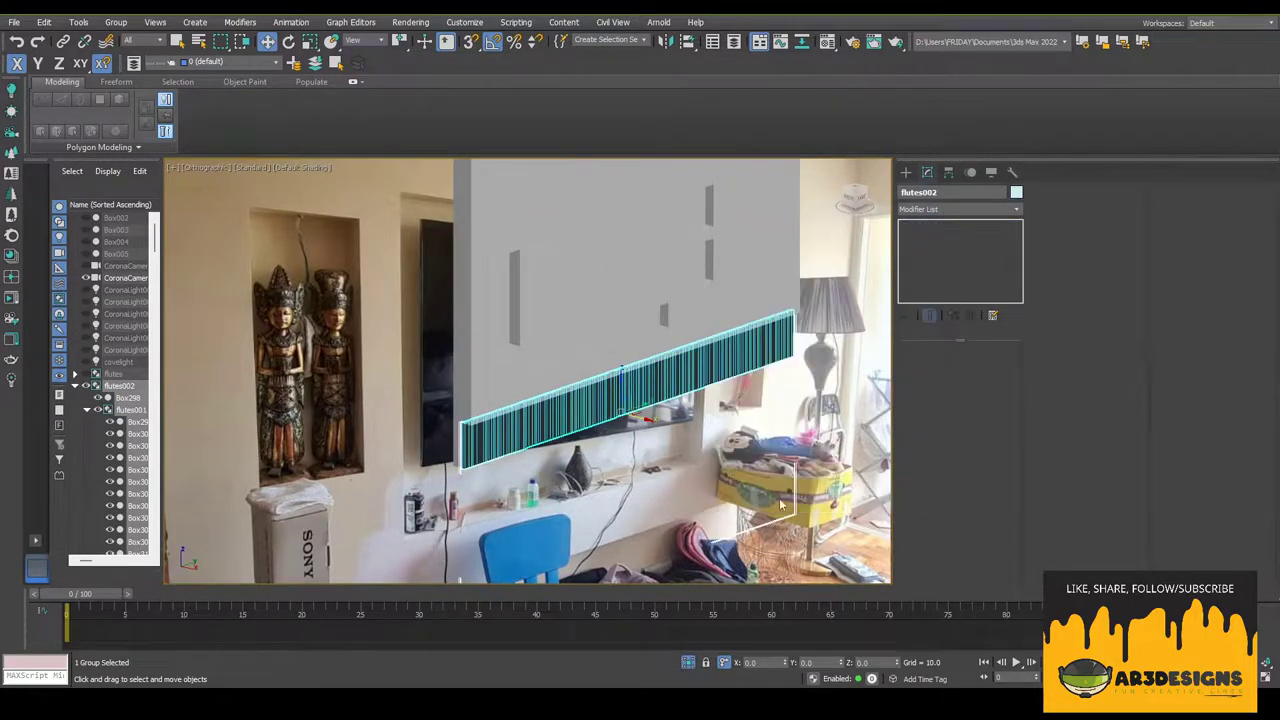
click(960, 209)
click(930, 251)
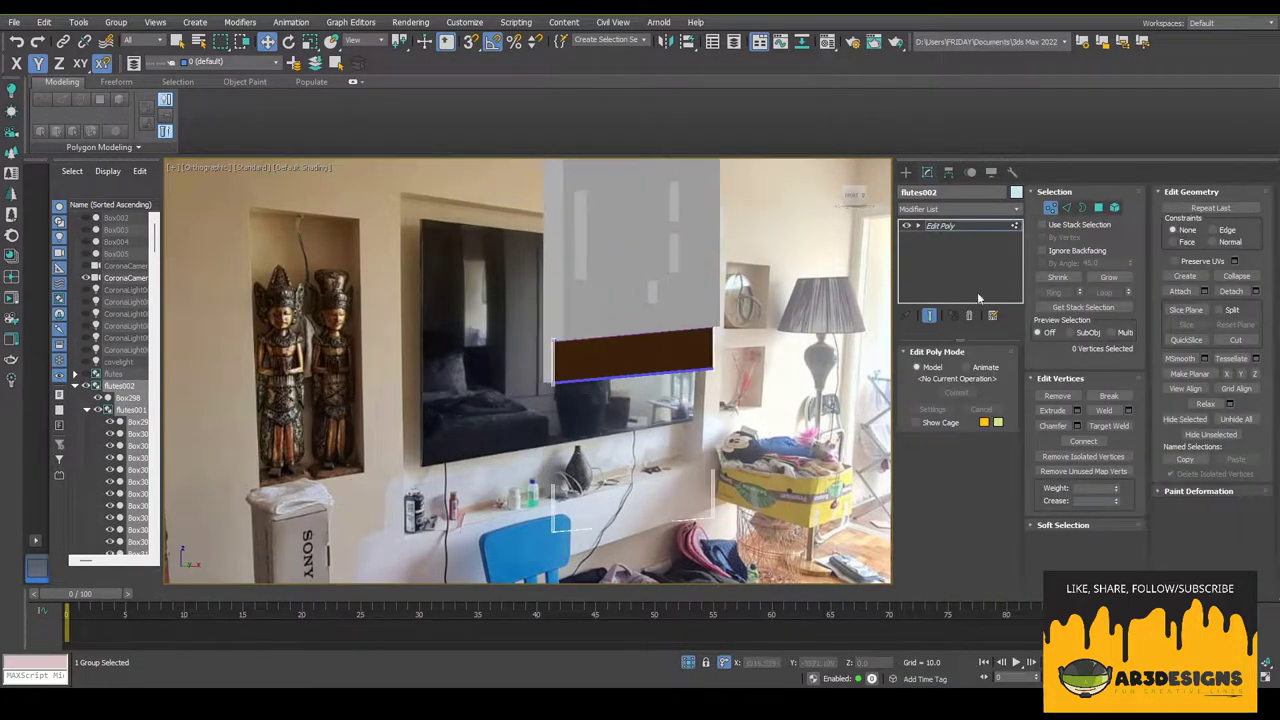
right_click(940, 226)
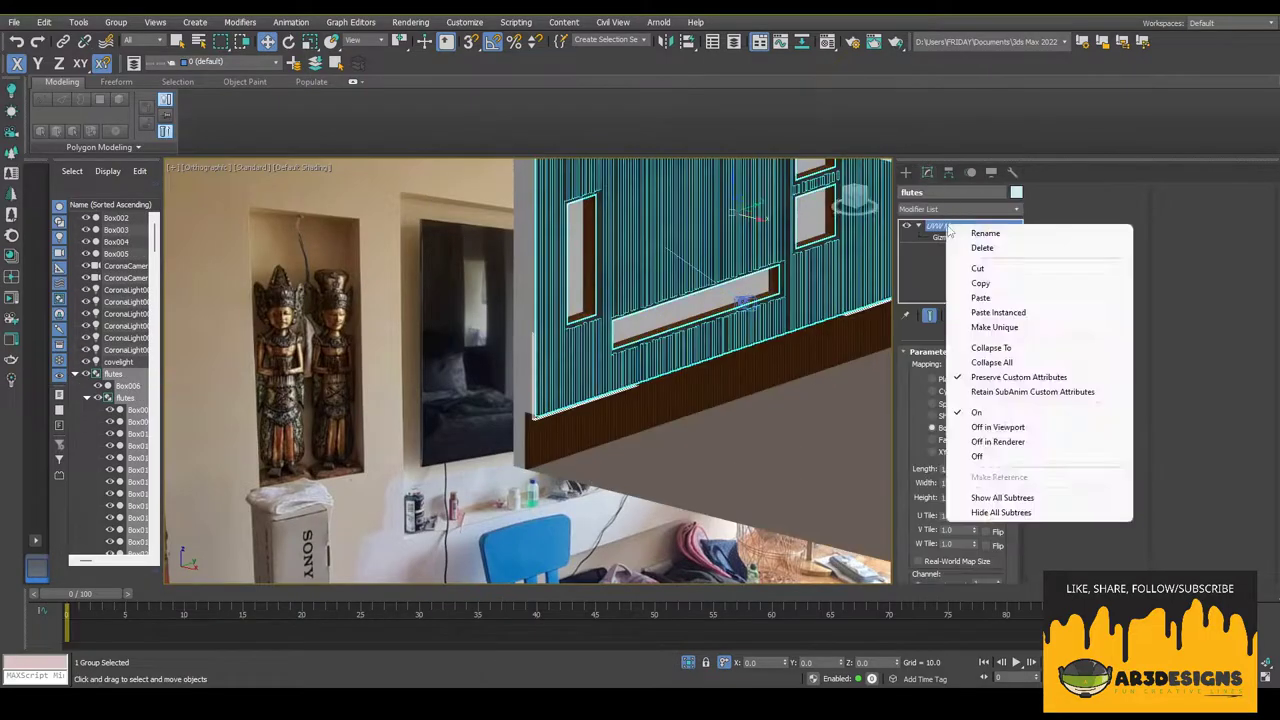
click(990, 244)
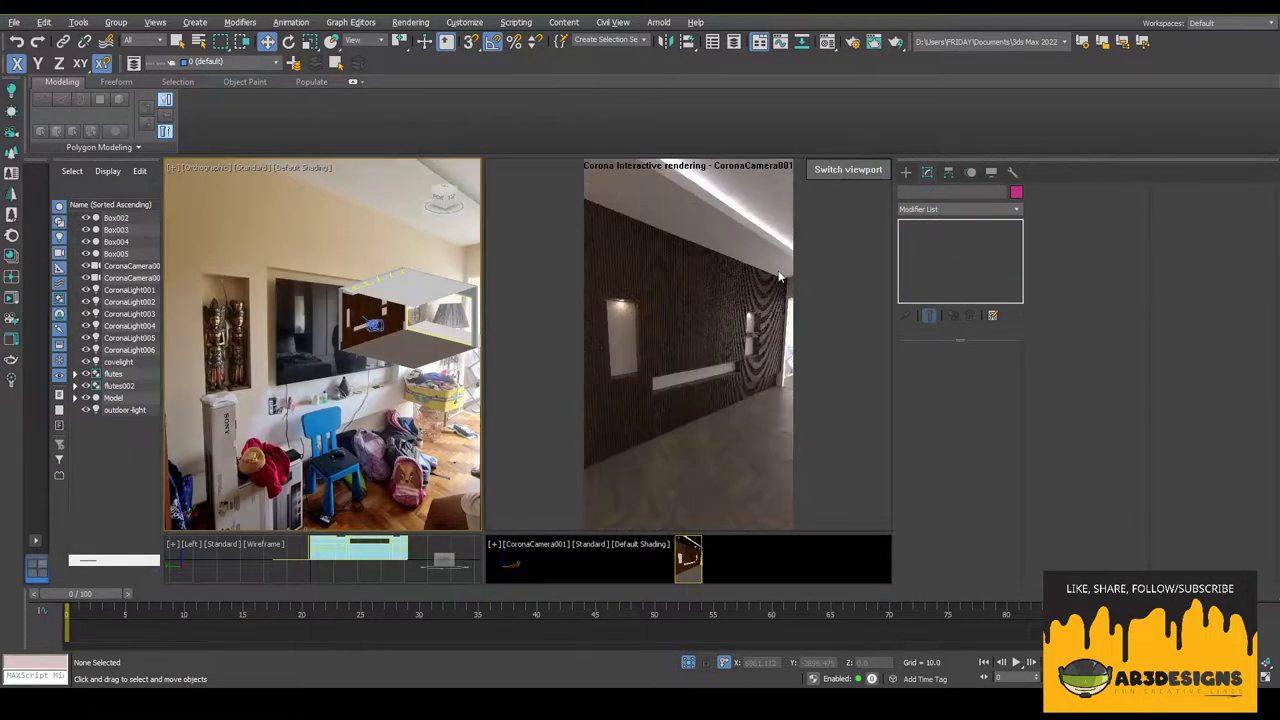
- Orbit the Corona render view to face the fluted wall
alt+middle_drag(769, 285, 750, 320)
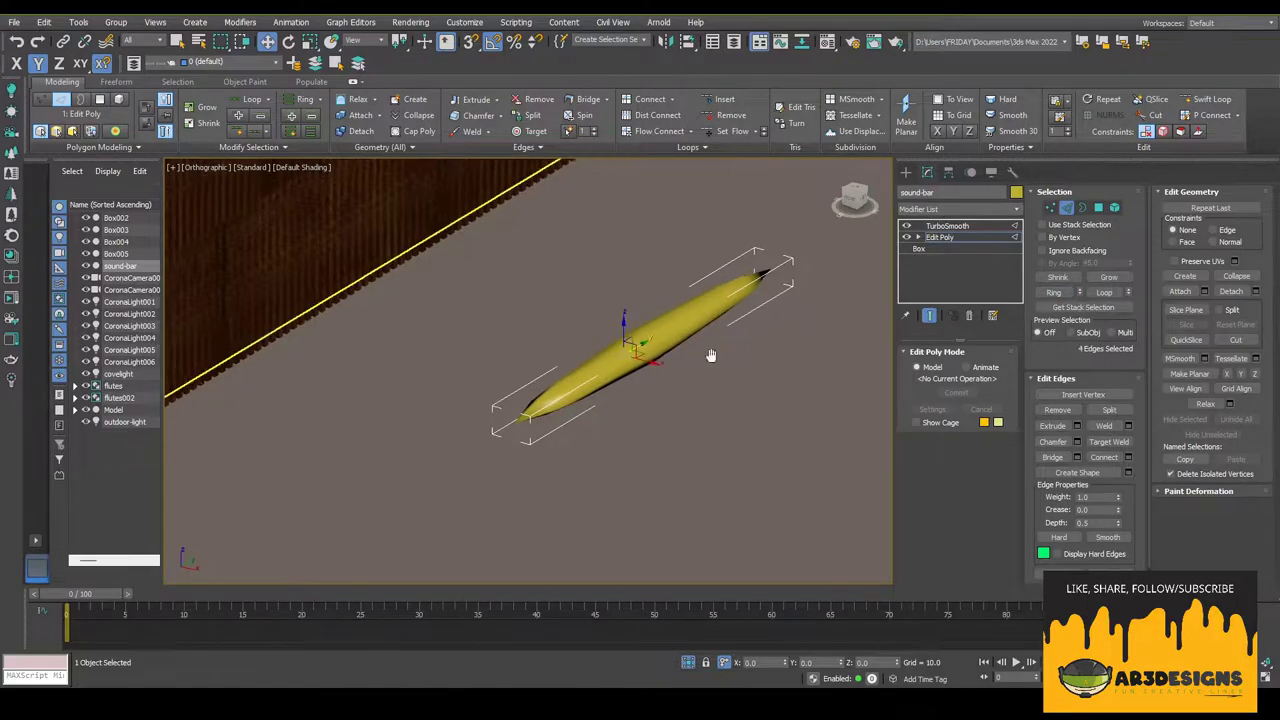
- Select the ring of edges around the sound bar and prepare to move vertices in Front view
right_click(657, 334)
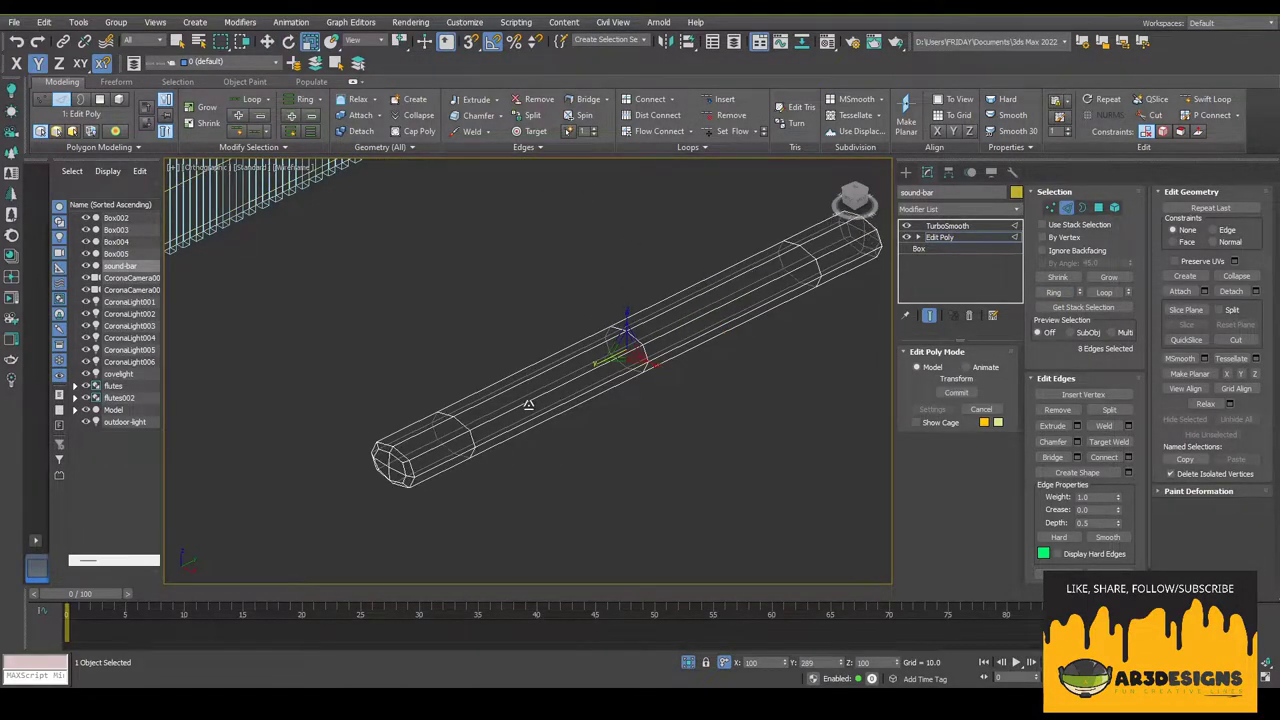
alt+middle_drag(528, 404, 604, 427)
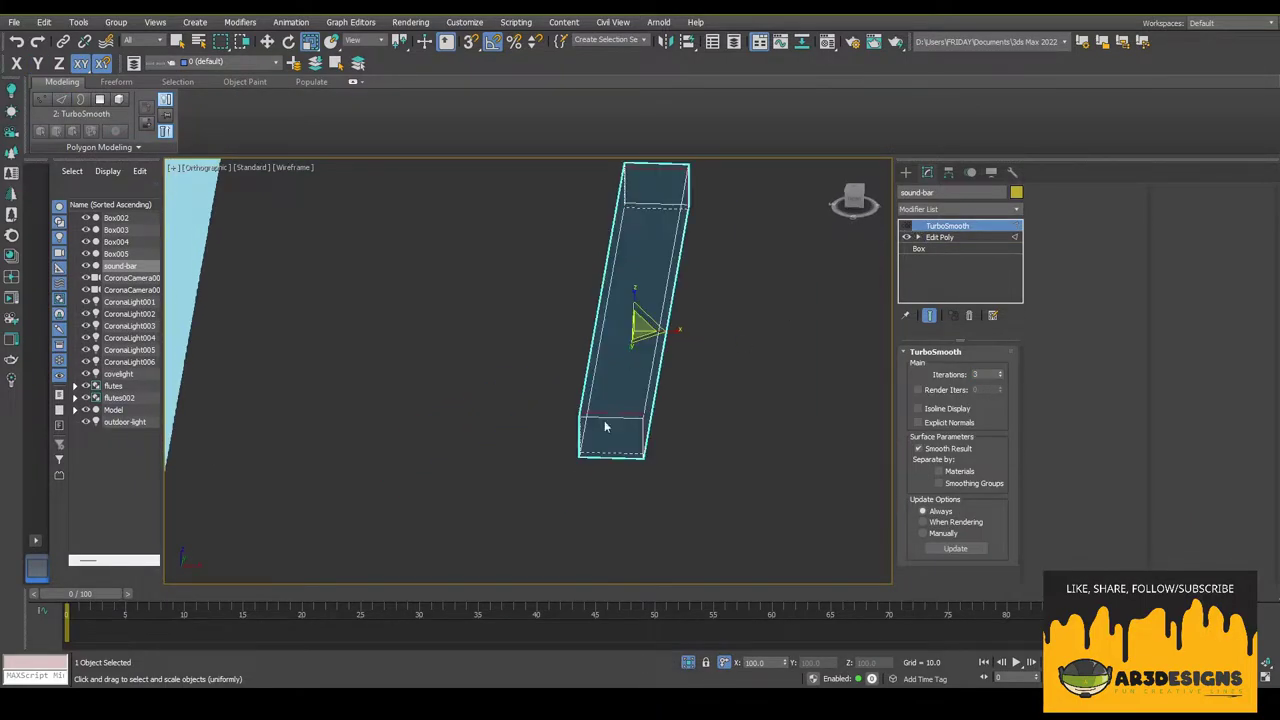
key(2)
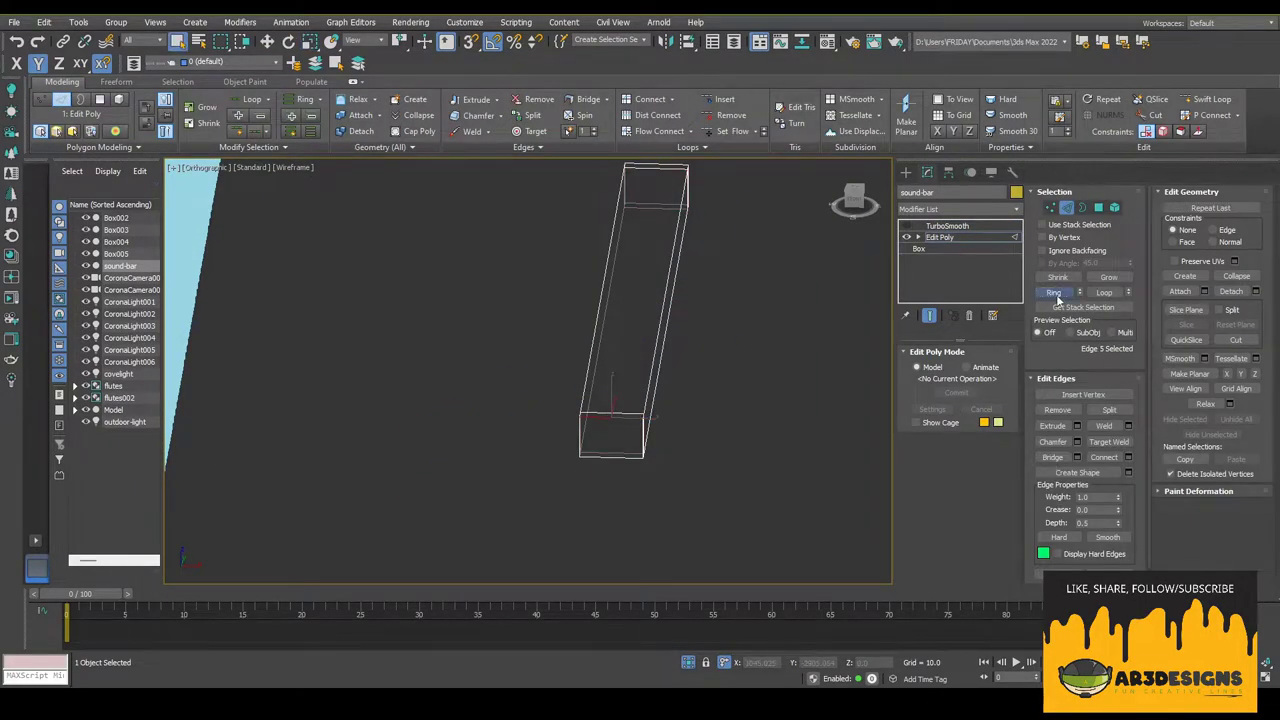
click(1054, 292)
key(f)
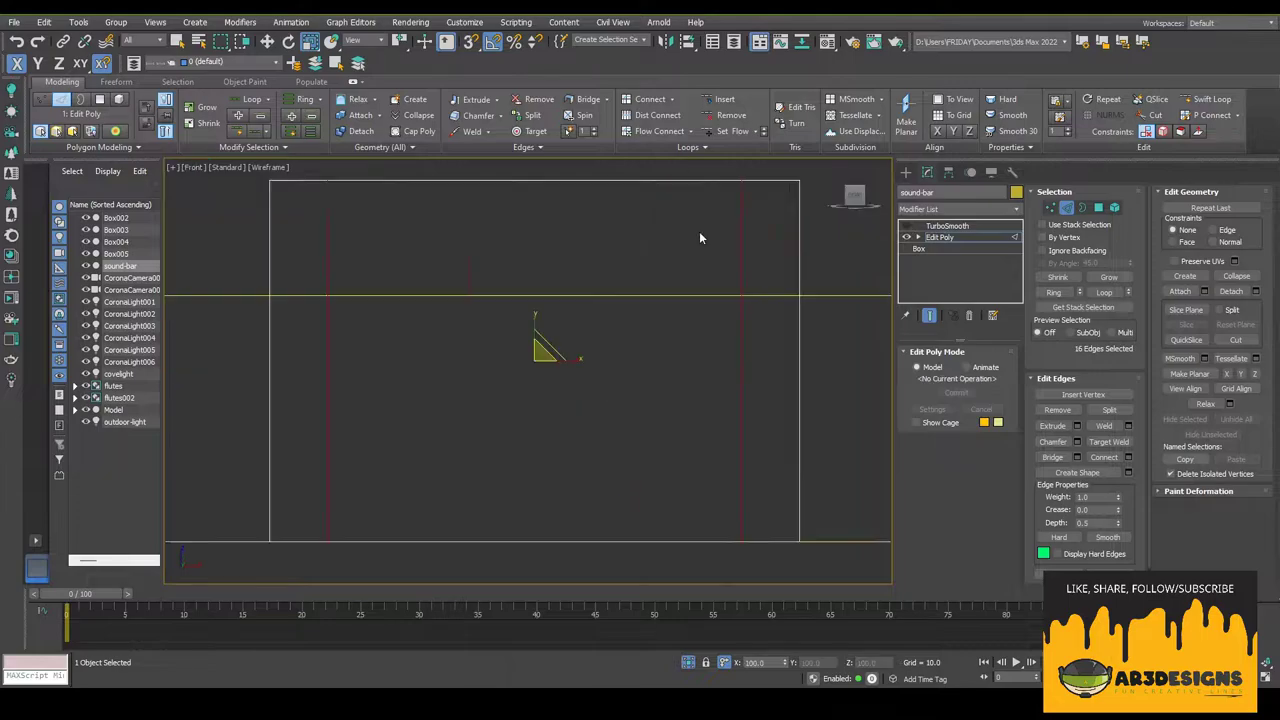
scroll(699, 231, down, 3)
key(1)
key(w)
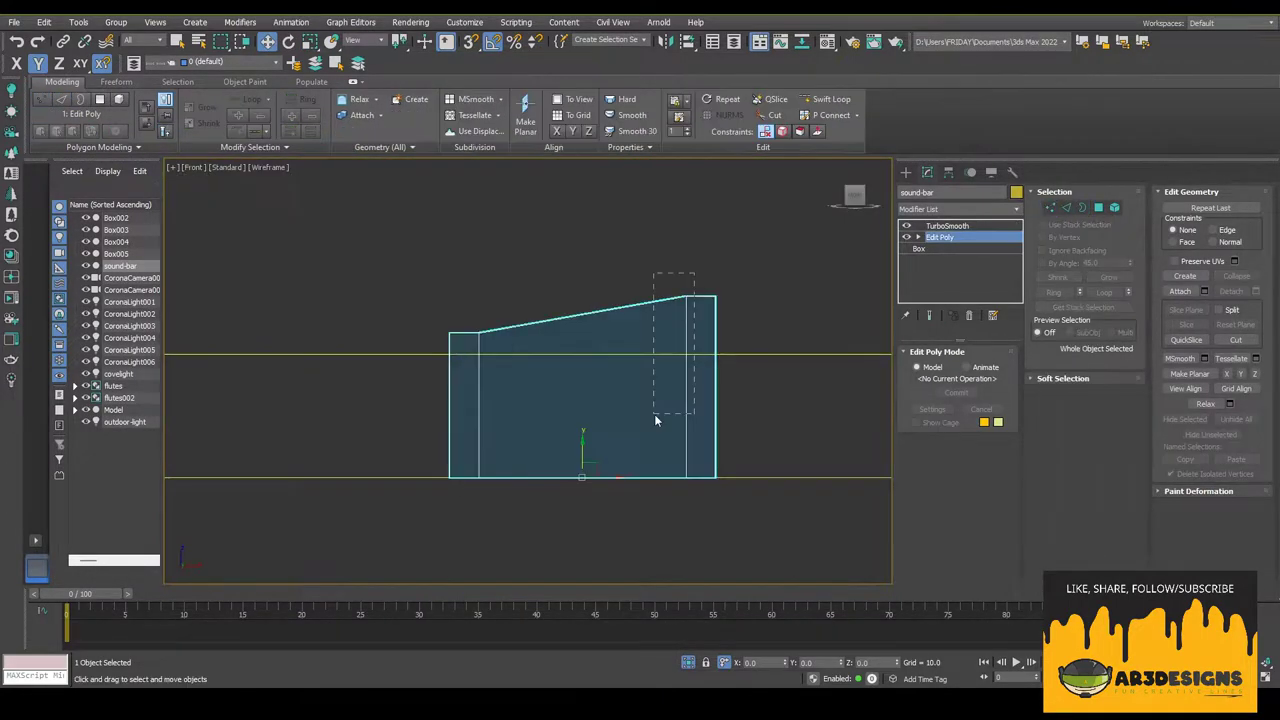
- Hide the TurboSmooth result and connect the selected ring edges with a new edge
click(946, 226)
click(940, 237)
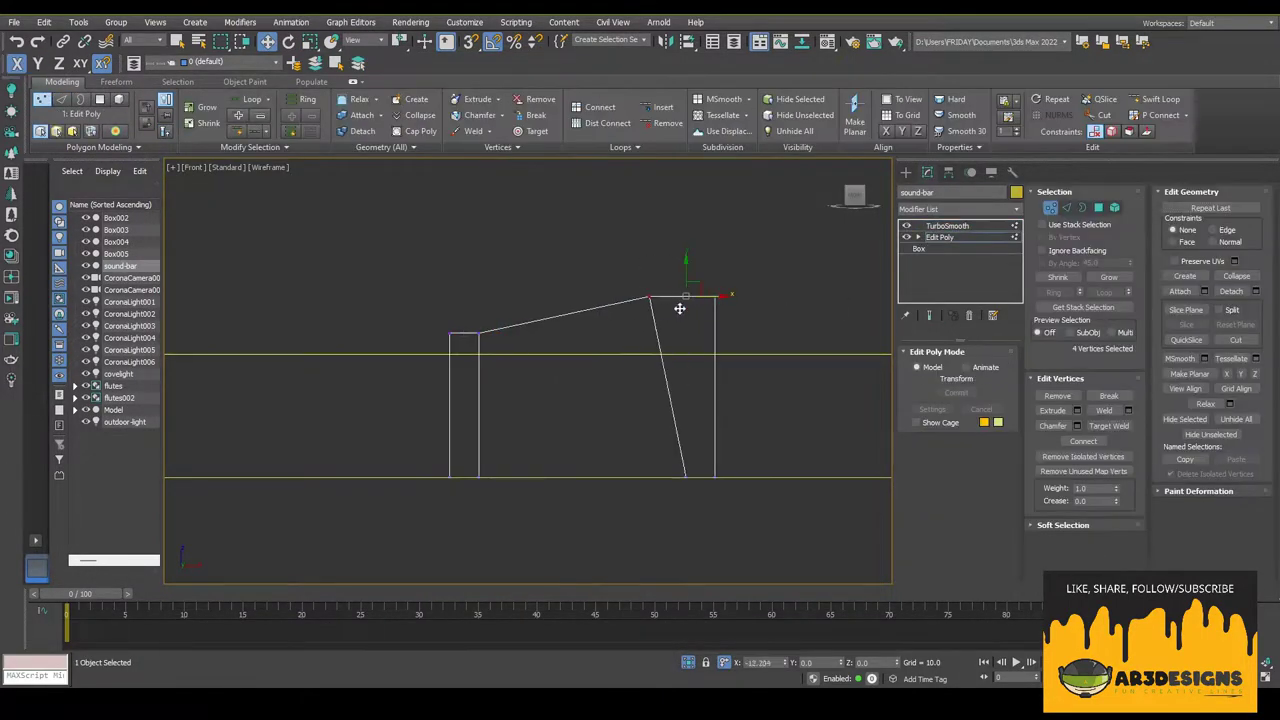
click(929, 315)
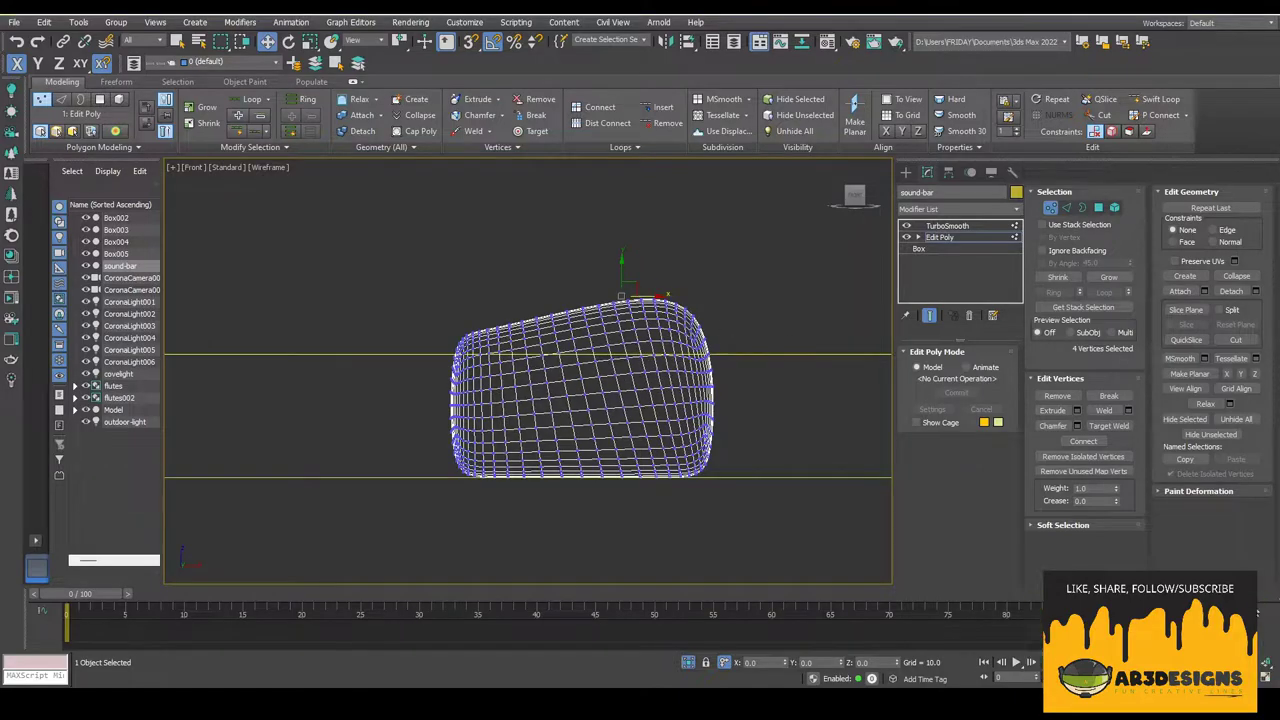
click(929, 315)
key(2)
right_click(663, 380)
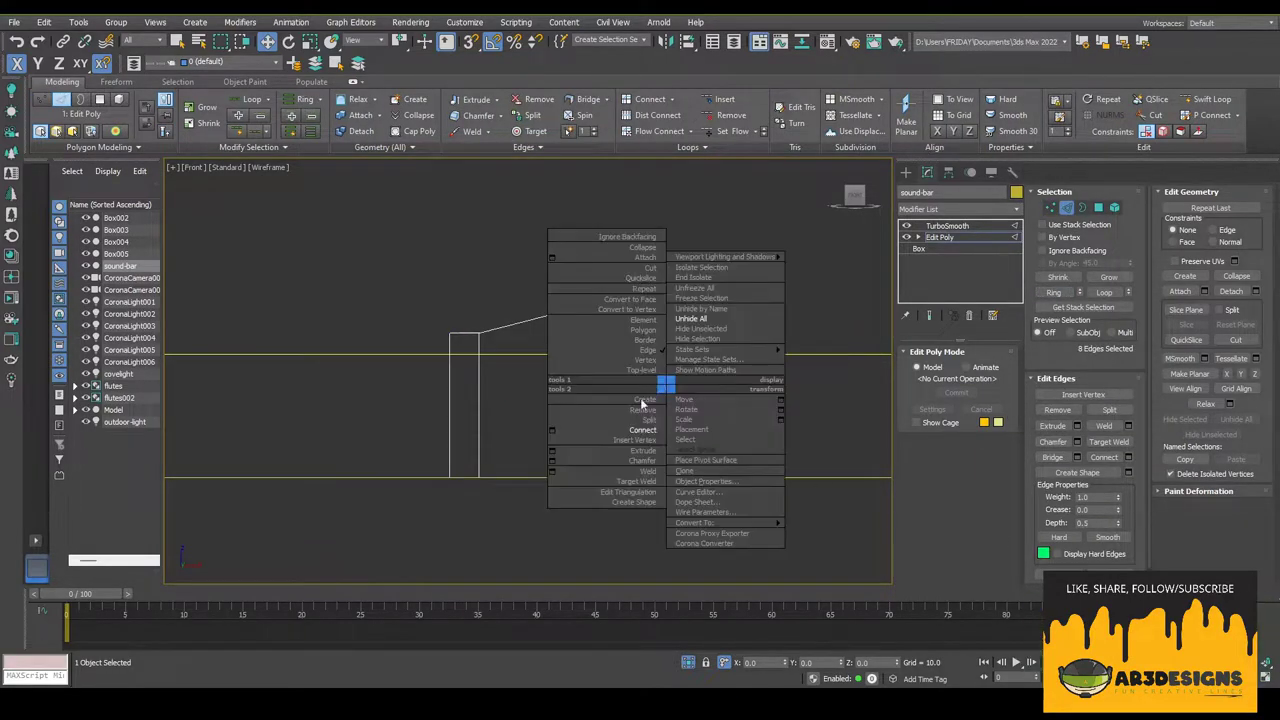
click(600, 366)
click(537, 429)
- Move the top vertices to taper the bar's profile and preview it smoothed and shaded
key(1)
drag(680, 290, 708, 468)
click(947, 225)
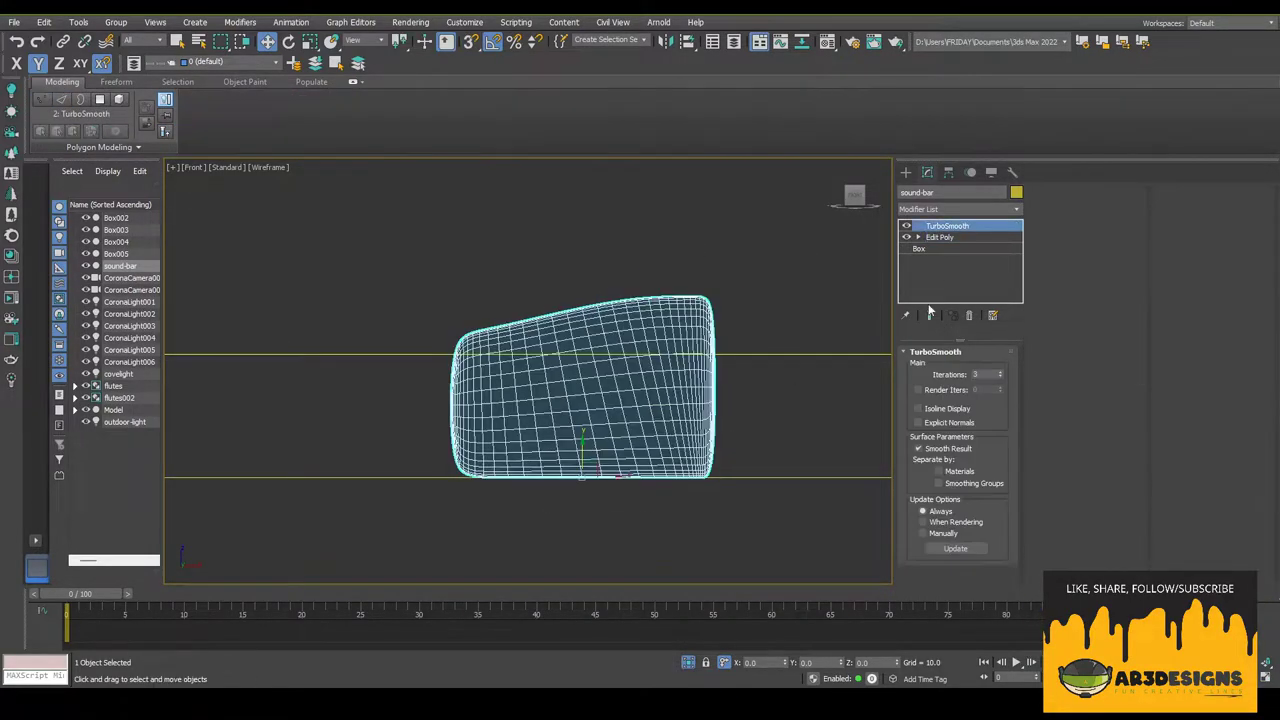
mouse_move(540, 380)
alt+middle_down()
mouse_move(577, 394)
mouse_move(812, 283)
alt+middle_up()
key(F3)
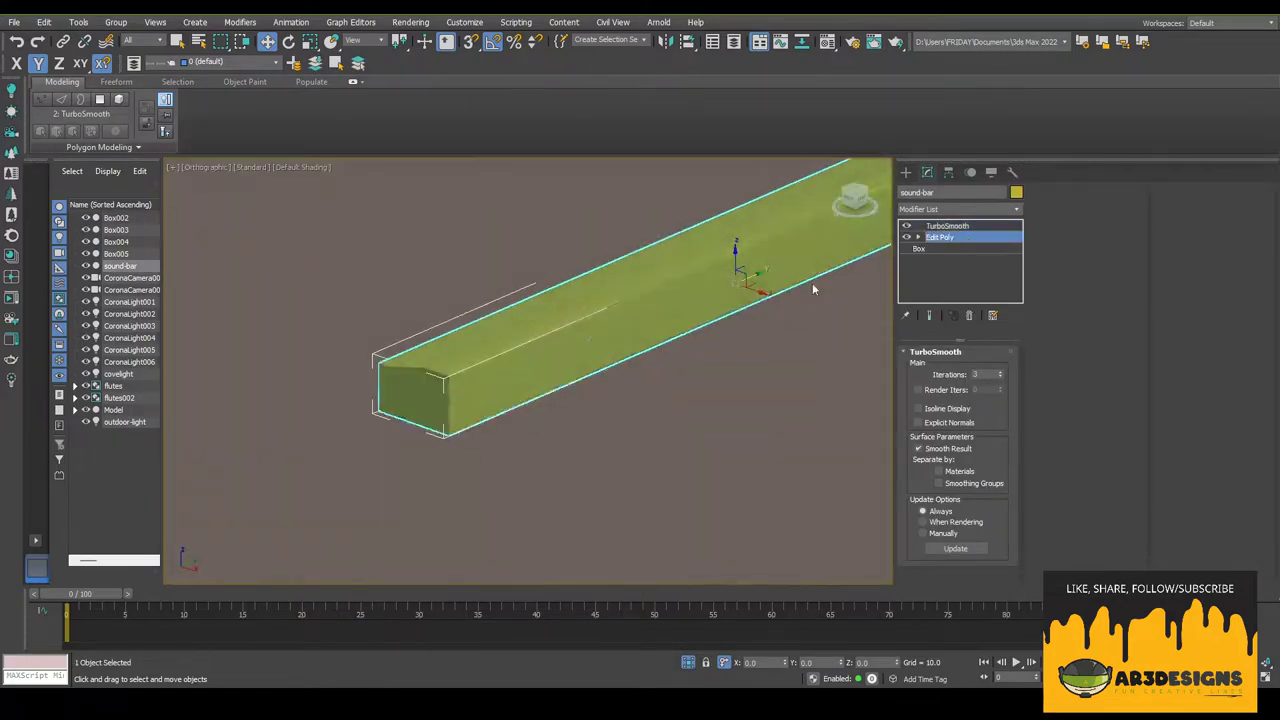
- Return to the bar's polygon level and bring up the Corona material library
click(940, 237)
key(4)
alt+middle_drag(549, 366, 629, 320)
scroll(629, 318, up, 3)
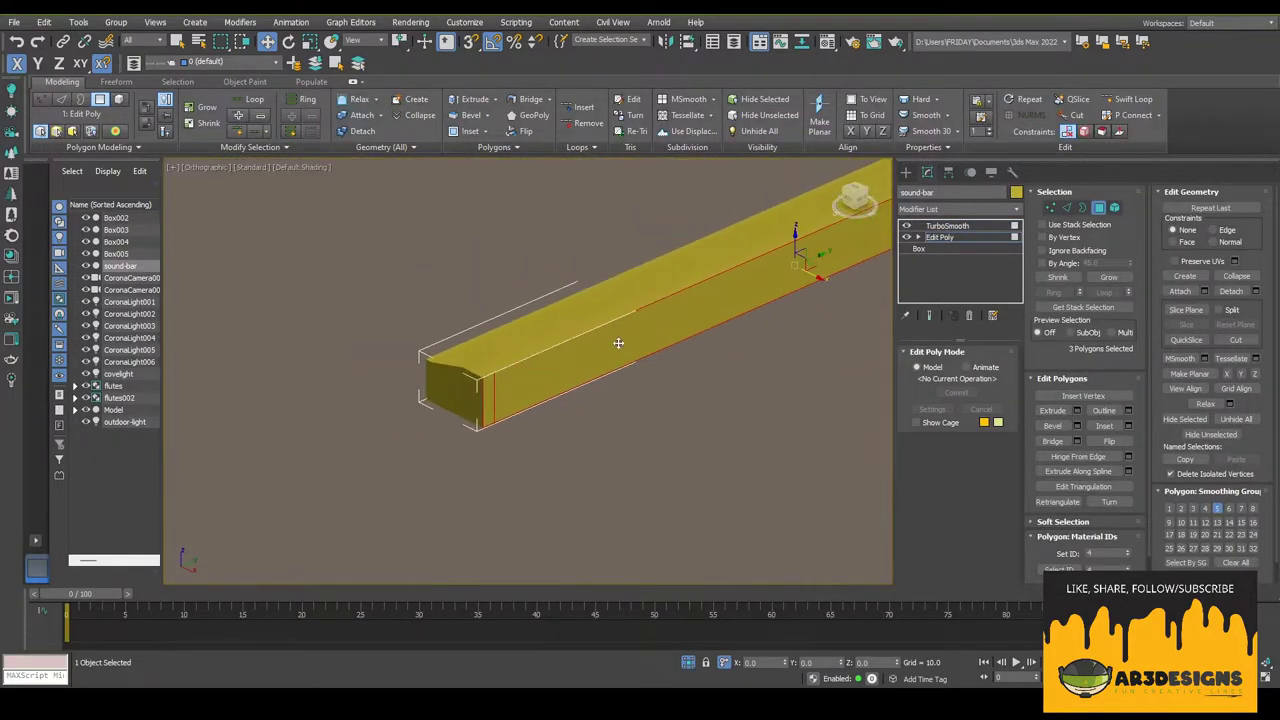
key(m)
click(1151, 63)
click(947, 225)
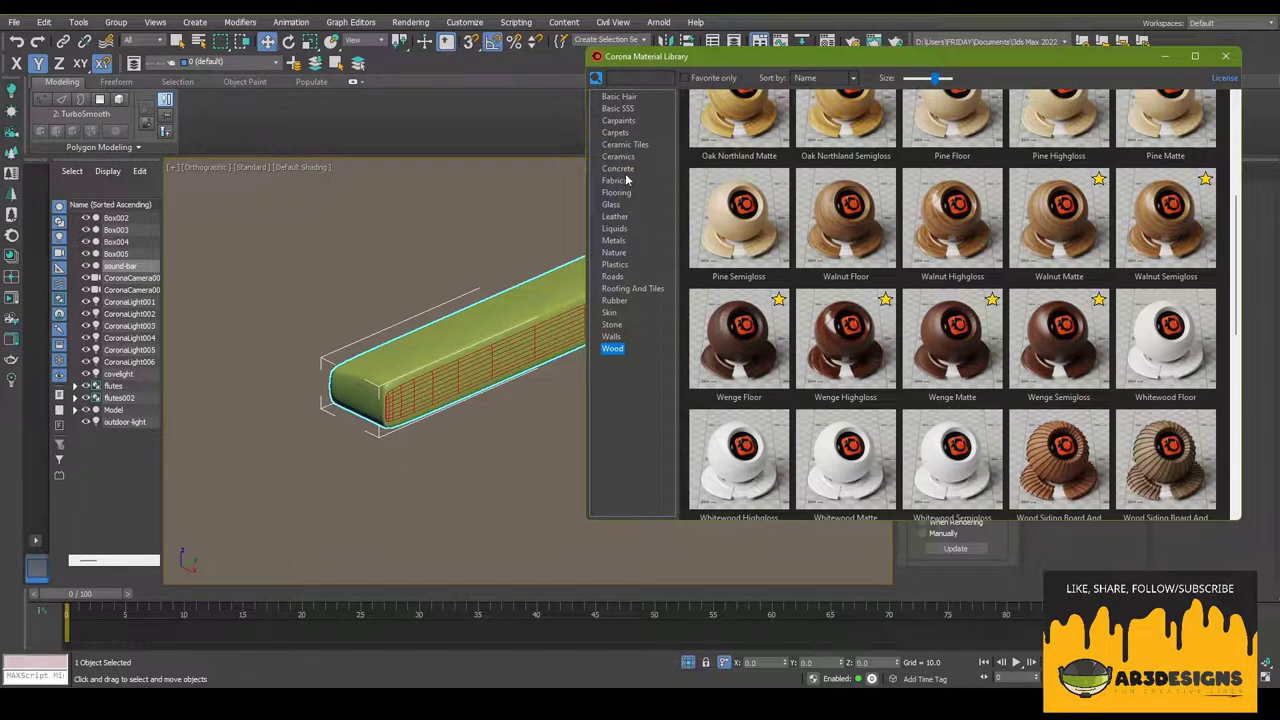
- Assign a grey carpet material from the Fabrics library to the sound bar
click(627, 180)
scroll(950, 300, up, 3)
right_click(930, 160)
click(965, 197)
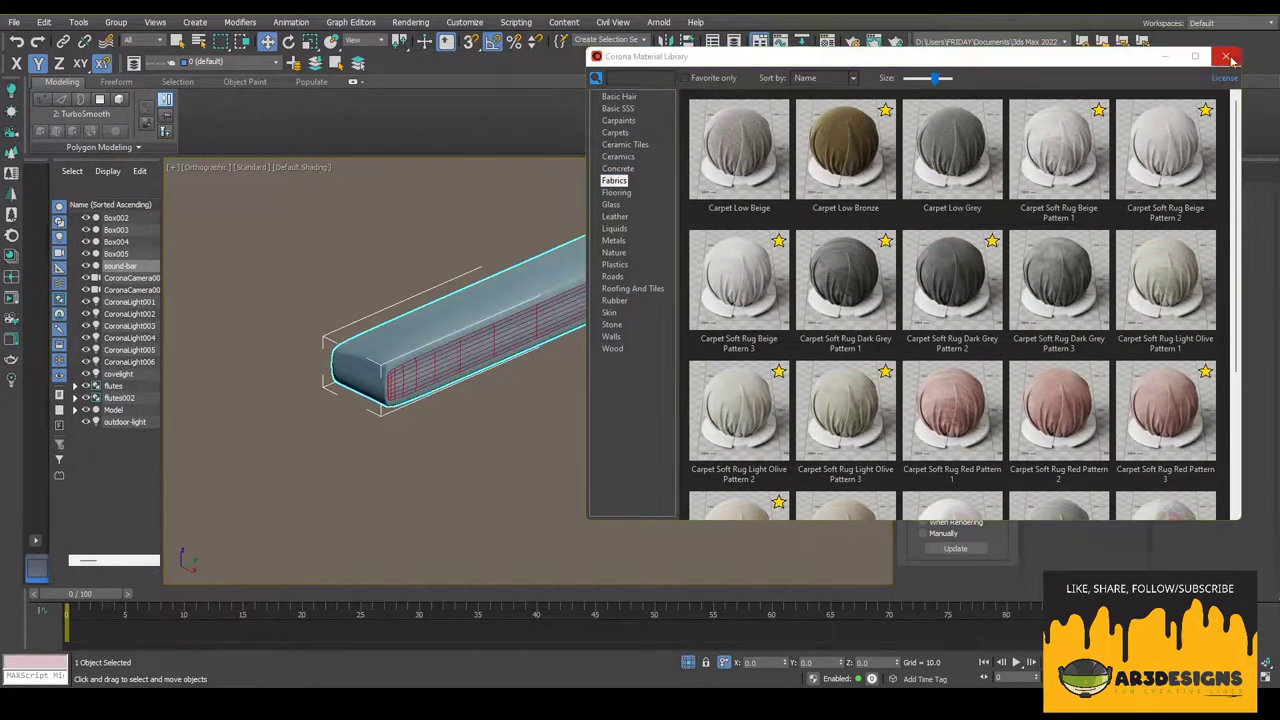
click(1231, 57)
- Add a UVW Map modifier to the sound bar and frame it in view
click(958, 209)
click(940, 417)
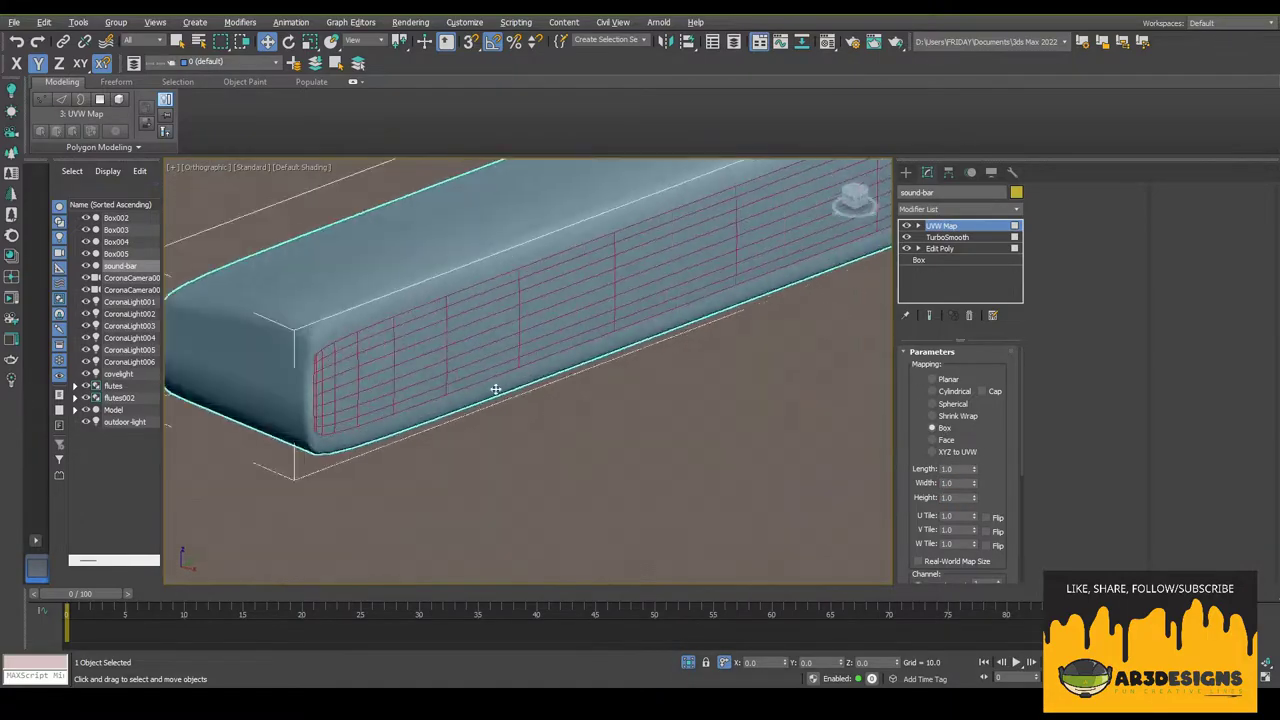
scroll(758, 297, up, 1)
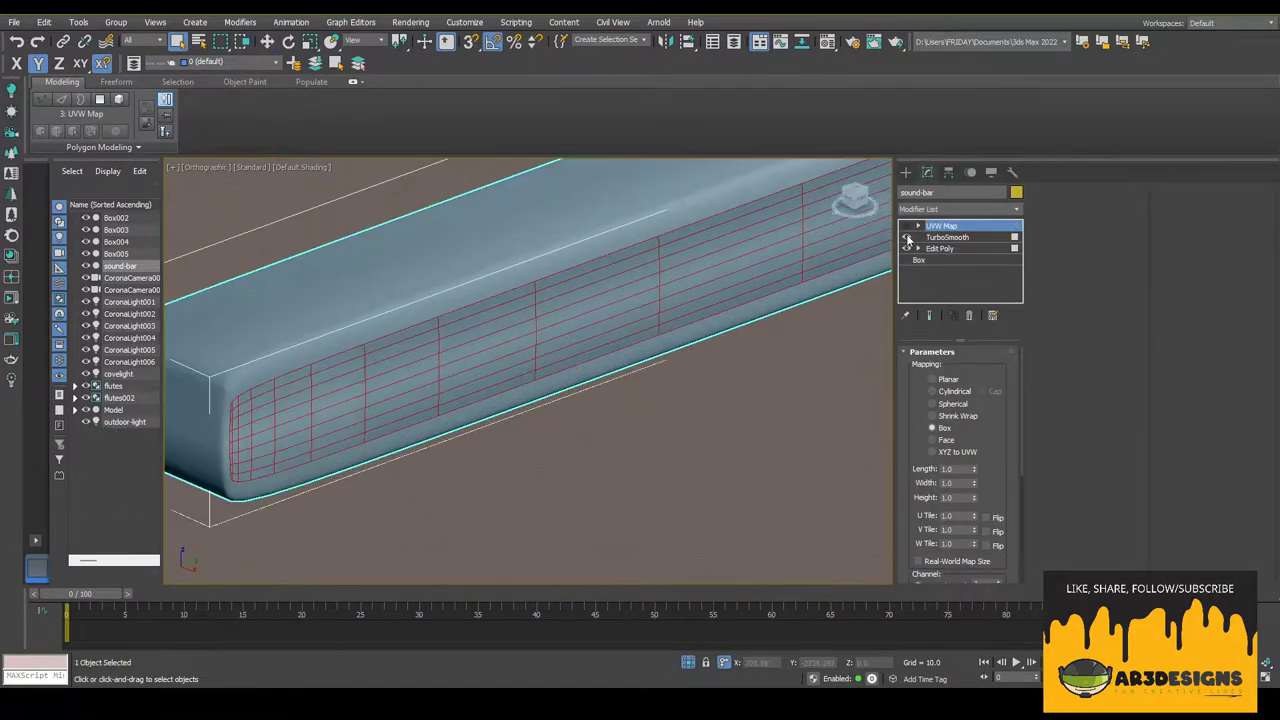
click(940, 248)
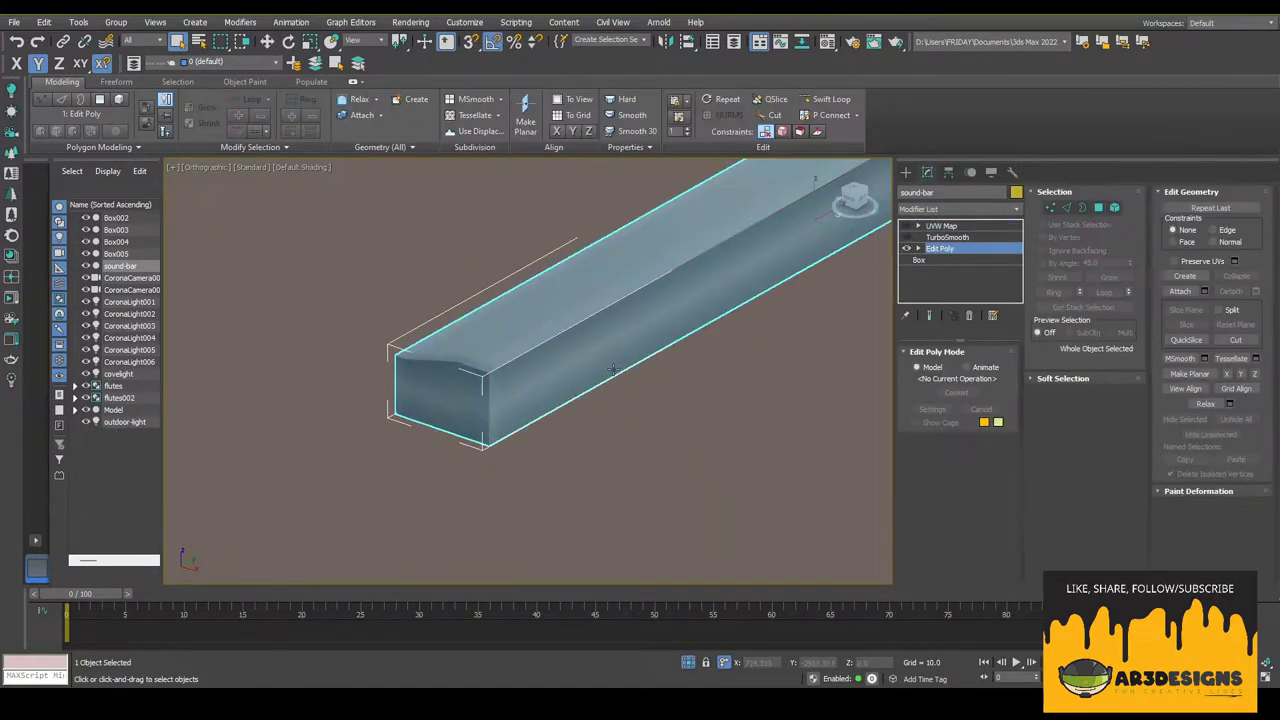
scroll(695, 367, up, 1)
click(940, 225)
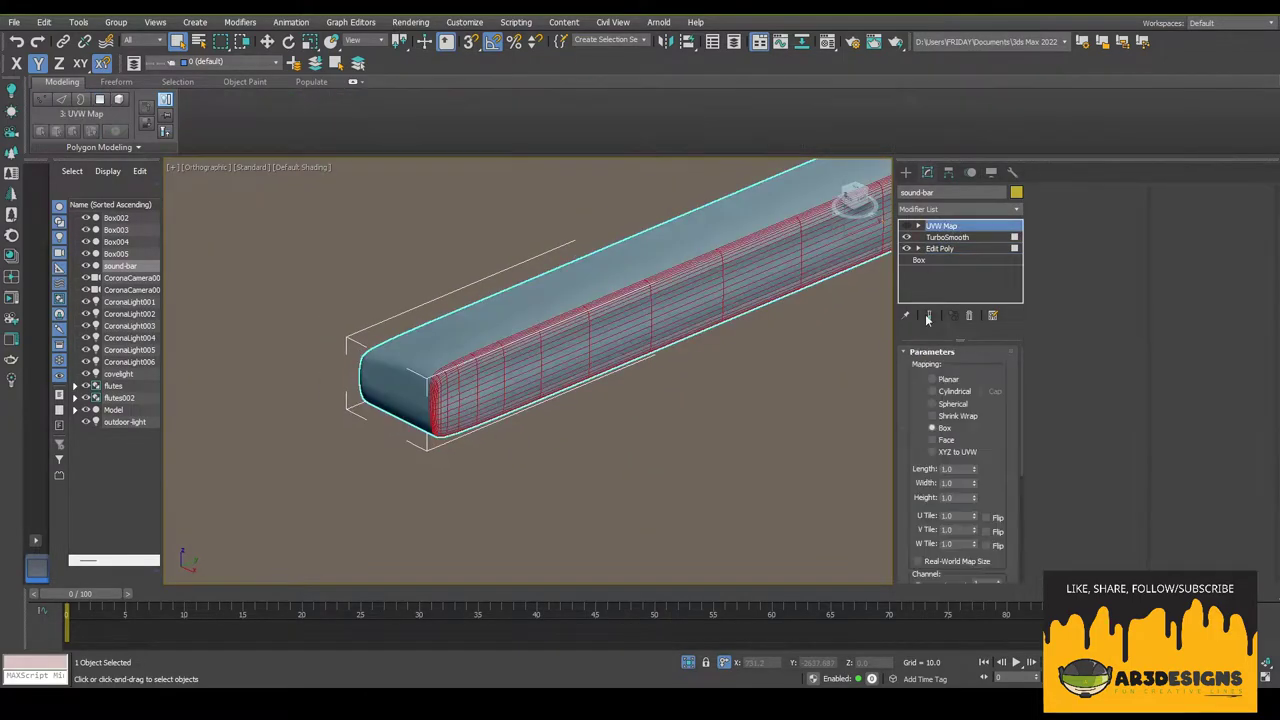
scroll(539, 354, up, 5)
key(z)
- Convert the bar's material to Multi/Sub-Object, keeping the fabric as sub-material 1
key(m)
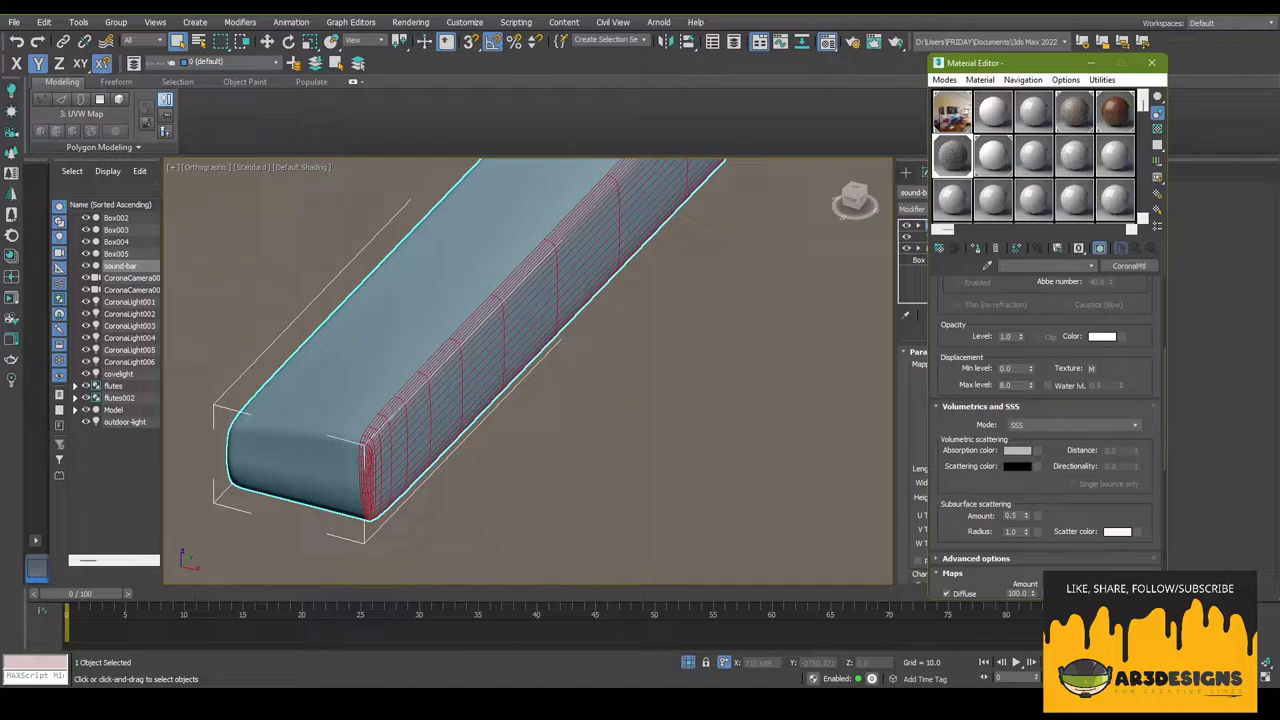
click(1128, 265)
double_click(200, 285)
click(1075, 366)
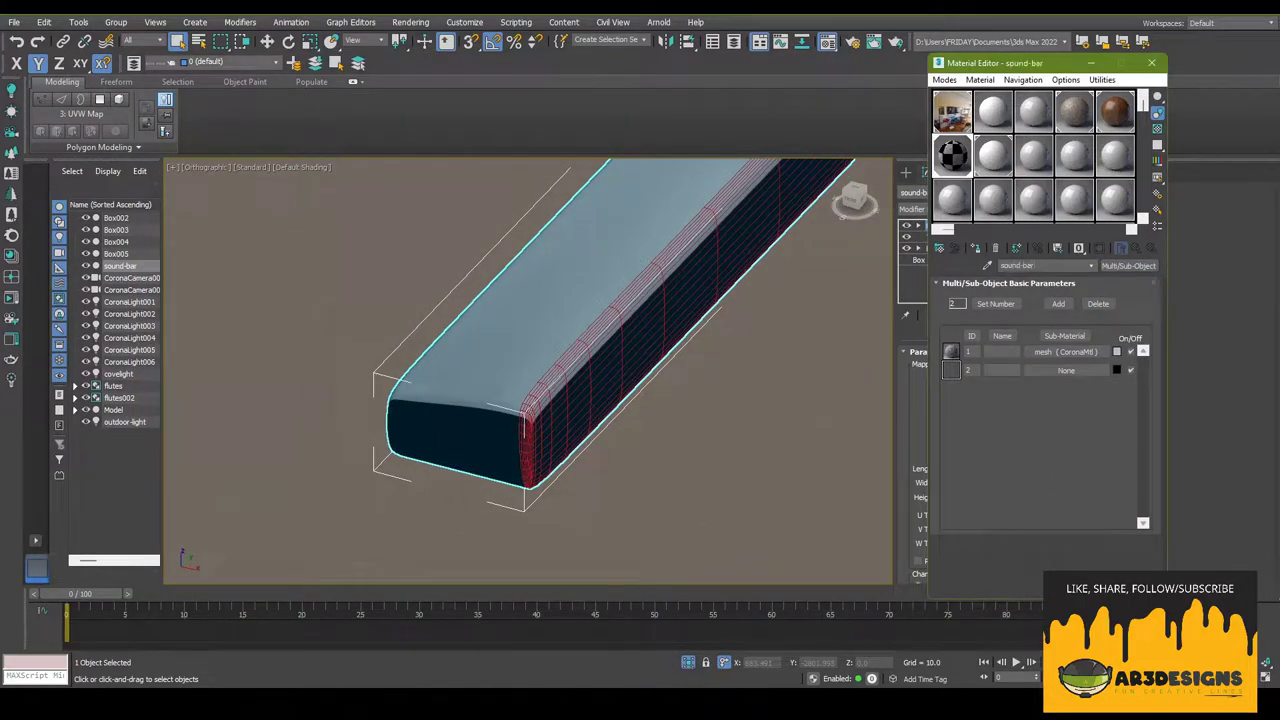
key(m)
- Select the bar's polygons in Top wireframe view to assign sub-material IDs
mouse_move(858, 325)
middle_down()
mouse_move(698, 345)
mouse_move(641, 393)
mouse_move(828, 265)
middle_up()
key(4)
click(828, 265)
key(t)
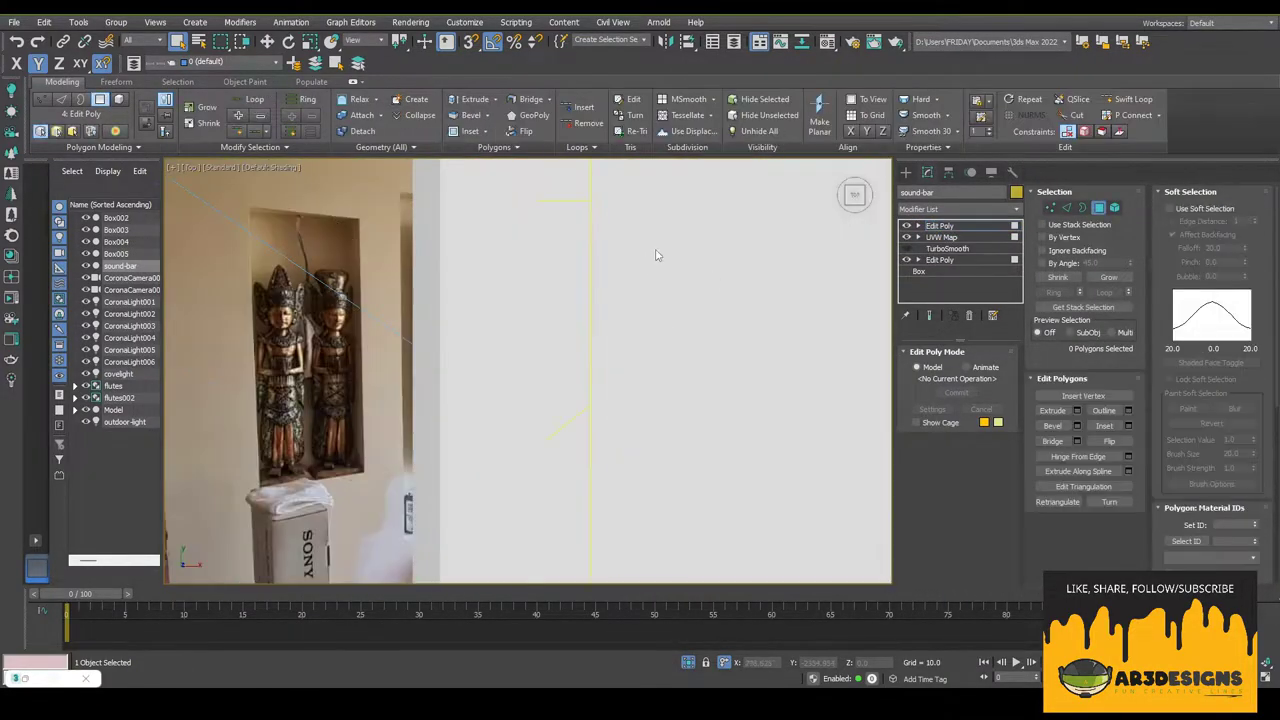
key(F3)
mouse_move(656, 256)
alt+middle_down()
mouse_move(590, 309)
mouse_move(640, 330)
alt+middle_up()
scroll(590, 309, up, 5)
click(940, 259)
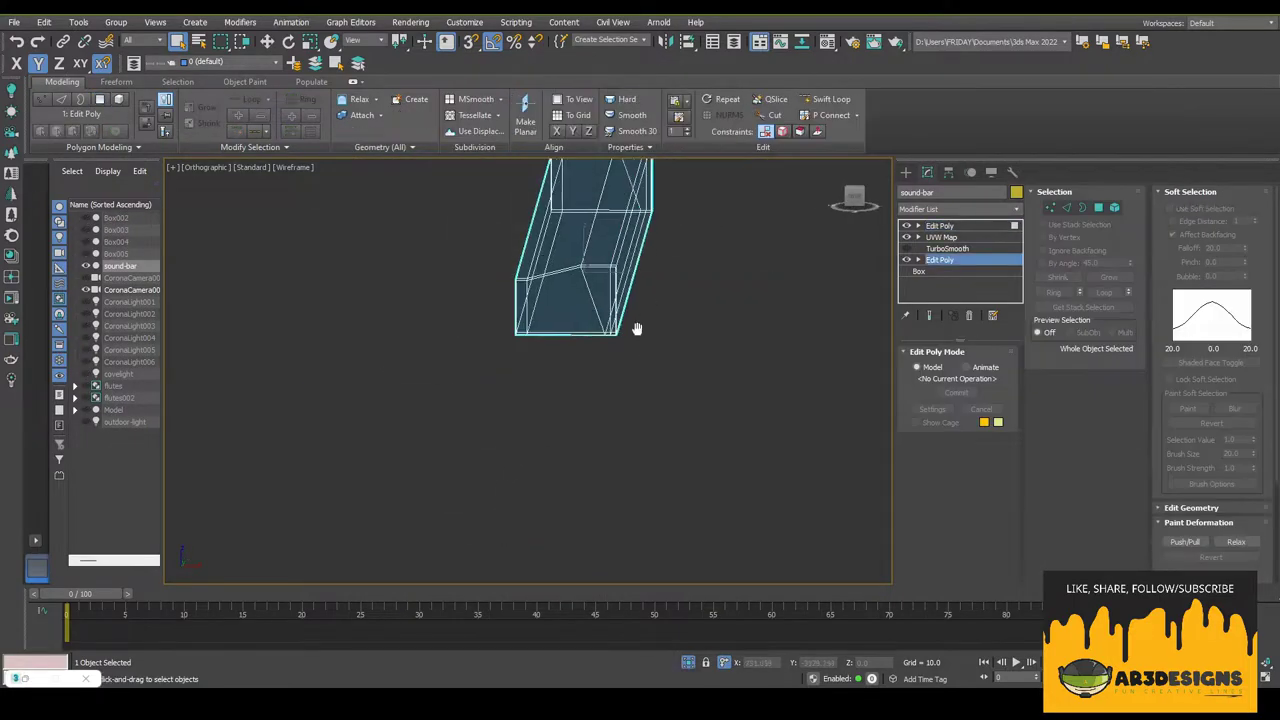
key(4)
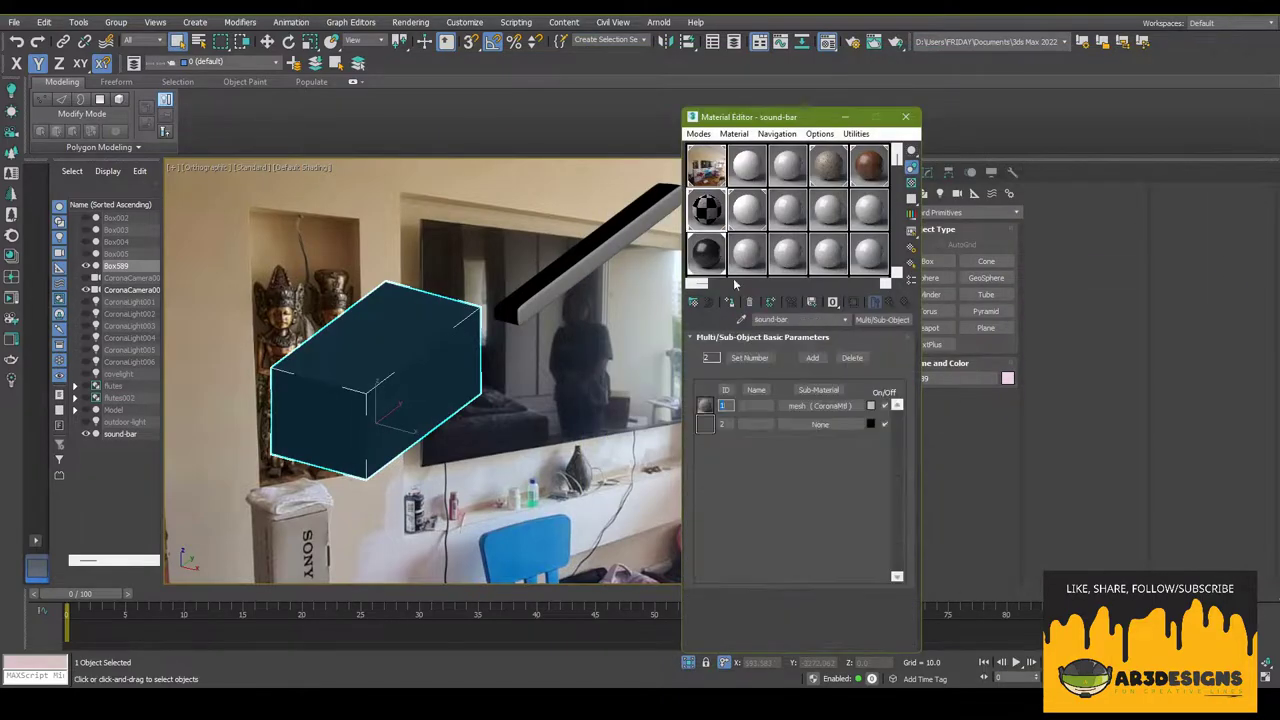
click(772, 426)
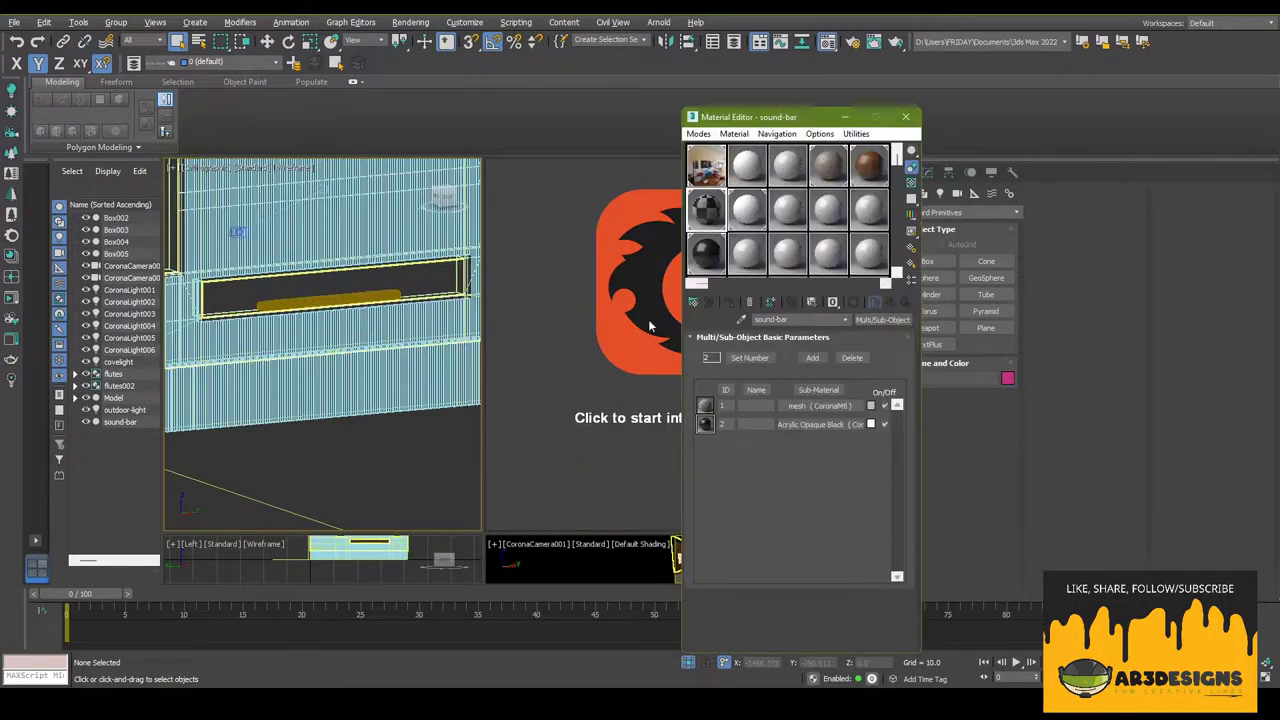
- Set the mesh sub-material's diffuse map amount to 60 and save the scene
click(817, 405)
click(858, 370)
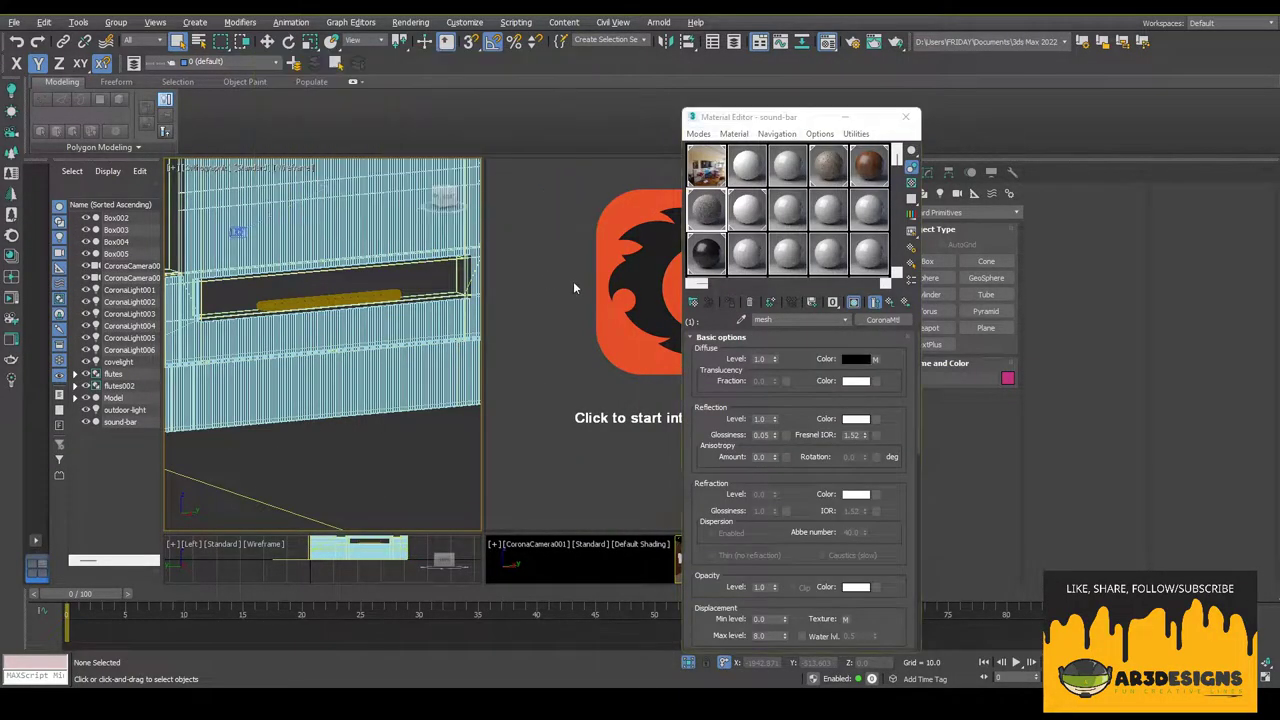
drag(778, 124, 962, 80)
scroll(1080, 500, down, 5)
double_click(953, 385)
text(60)
key(Return)
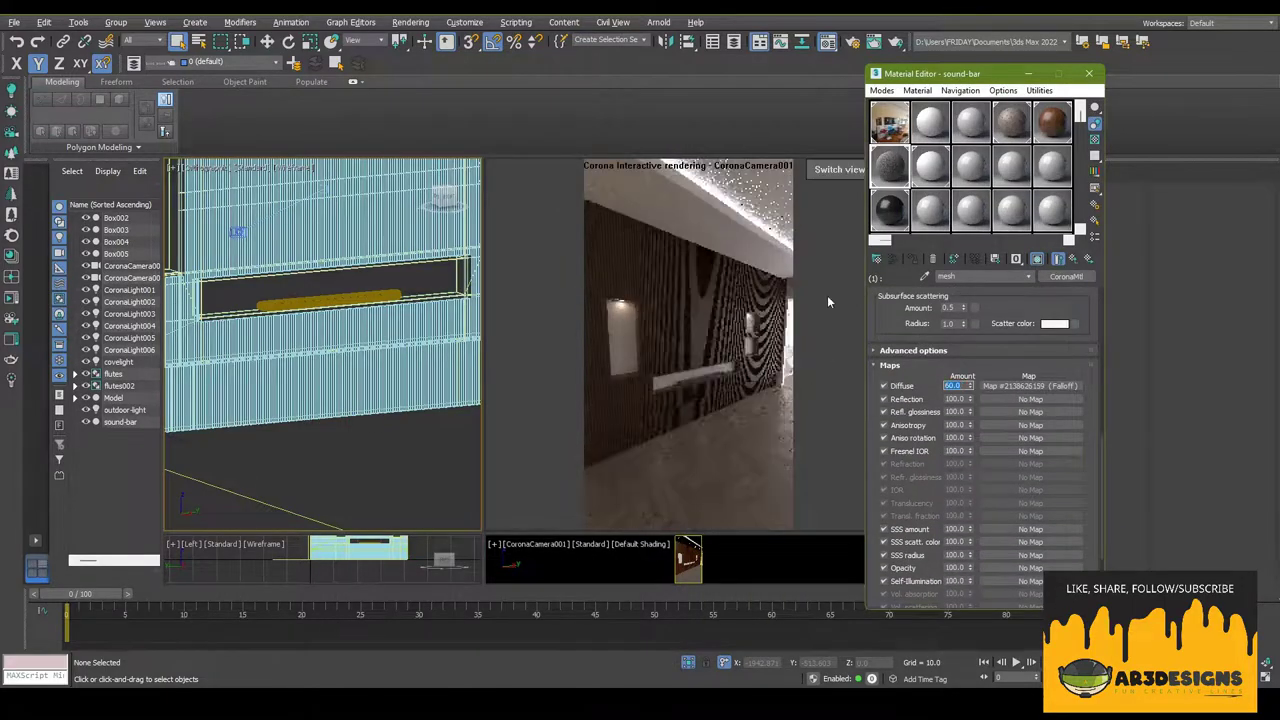
key(m)
key(ctrl+s)
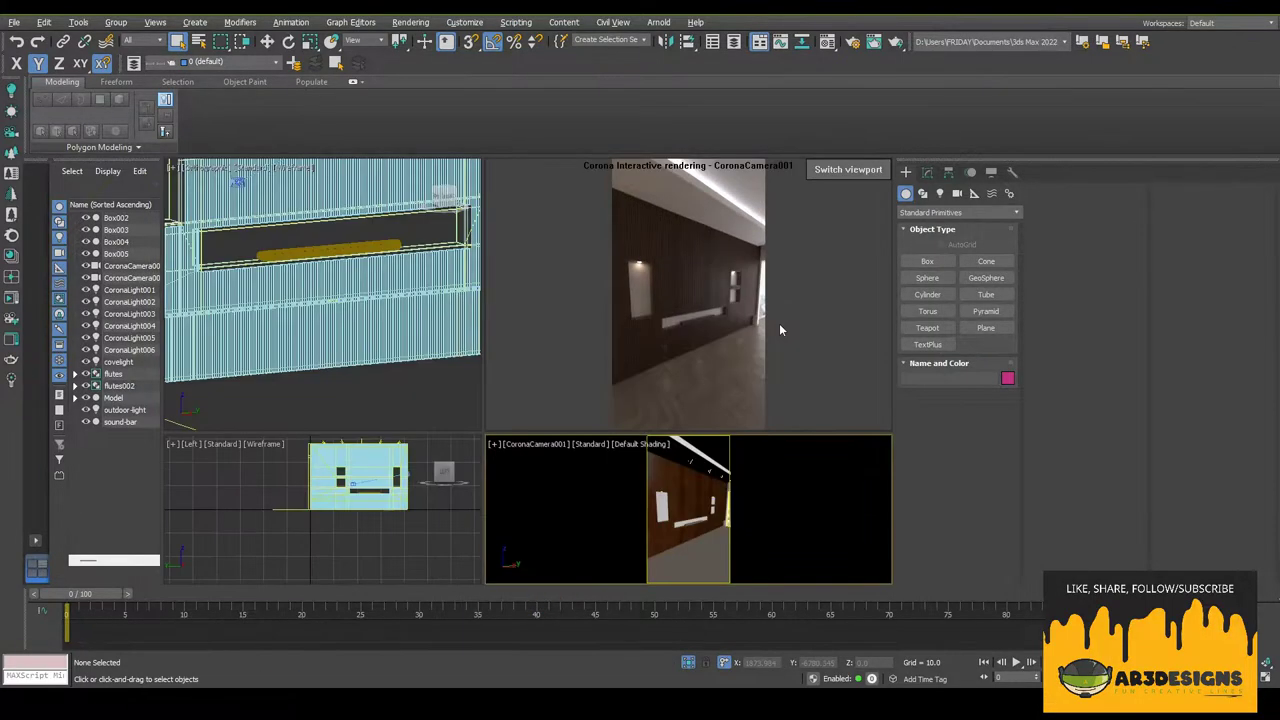
- Create a box beside the wall with length 900 and width 250, adjusting its height
alt+middle_drag(408, 333, 380, 320)
click(928, 261)
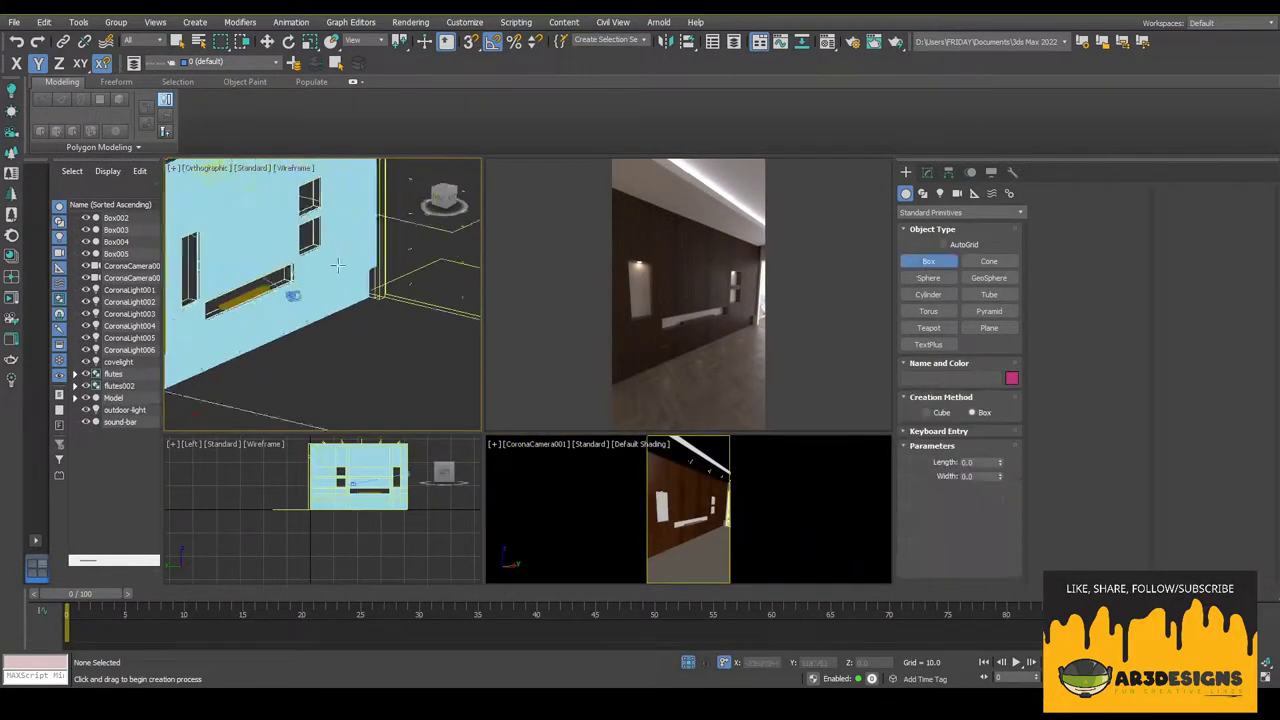
drag(340, 318, 405, 295)
click(400, 280)
click(927, 172)
text(900)
key(Return)
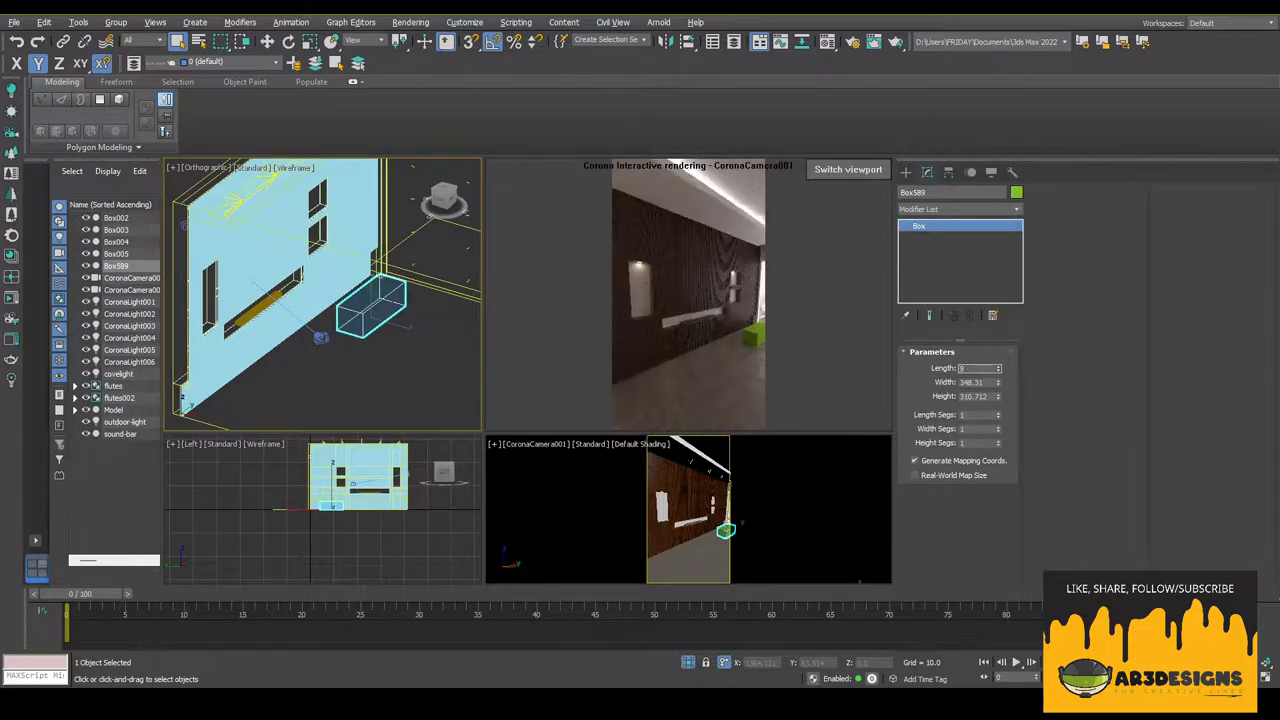
alt+middle_drag(330, 300, 399, 325)
key(w)
drag(997, 383, 1007, 368)
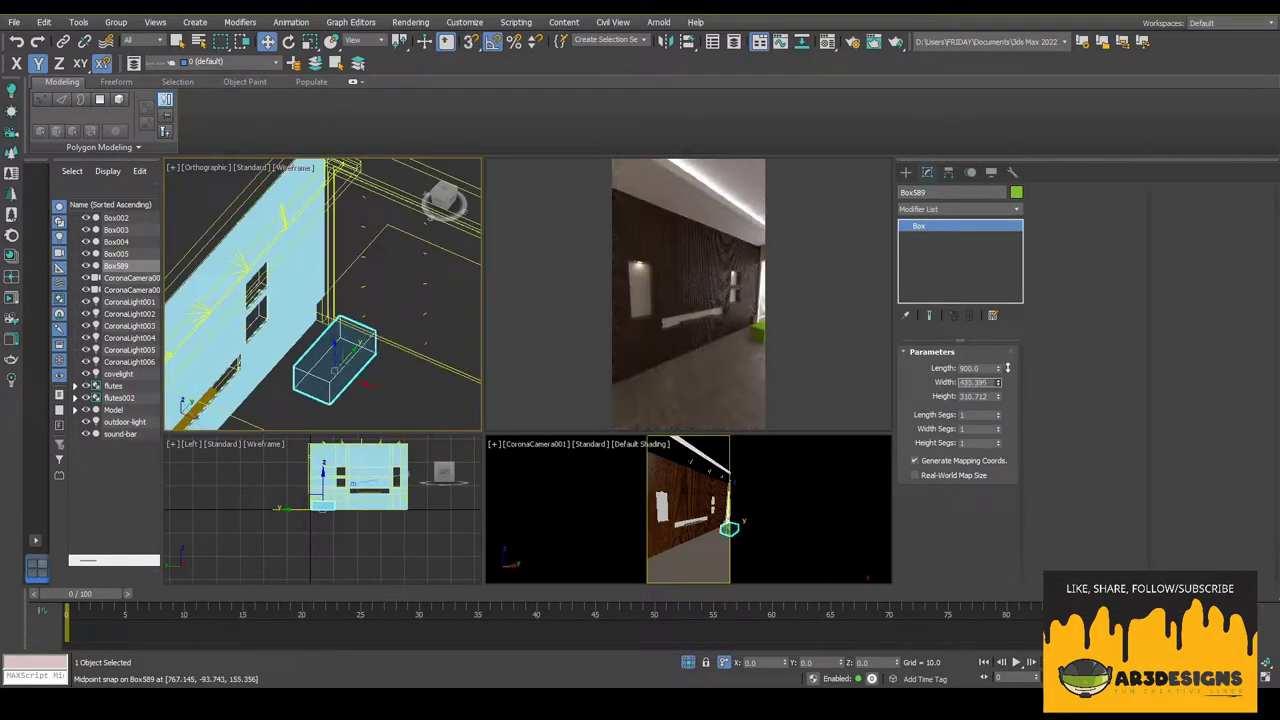
text(250)
key(Return)
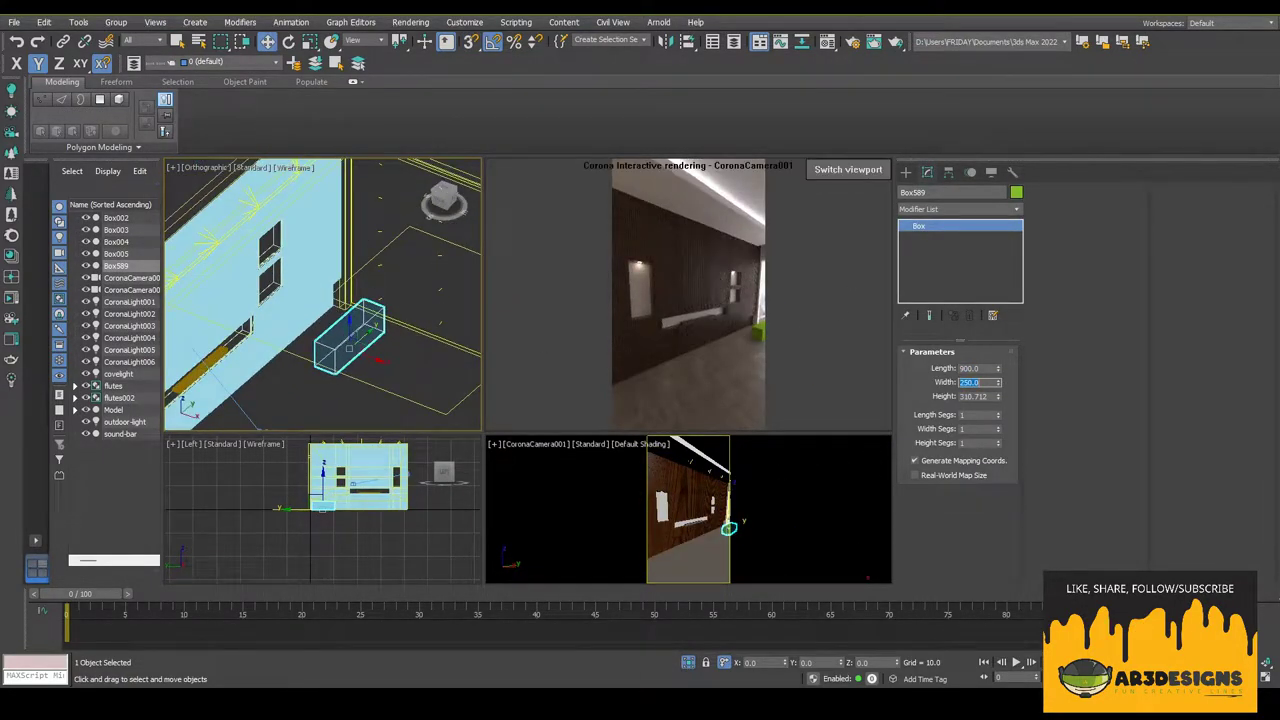
drag(997, 396, 990, 397)
- Adjust the console box's pivot and nudge it slightly upward with snapping on
key(t)
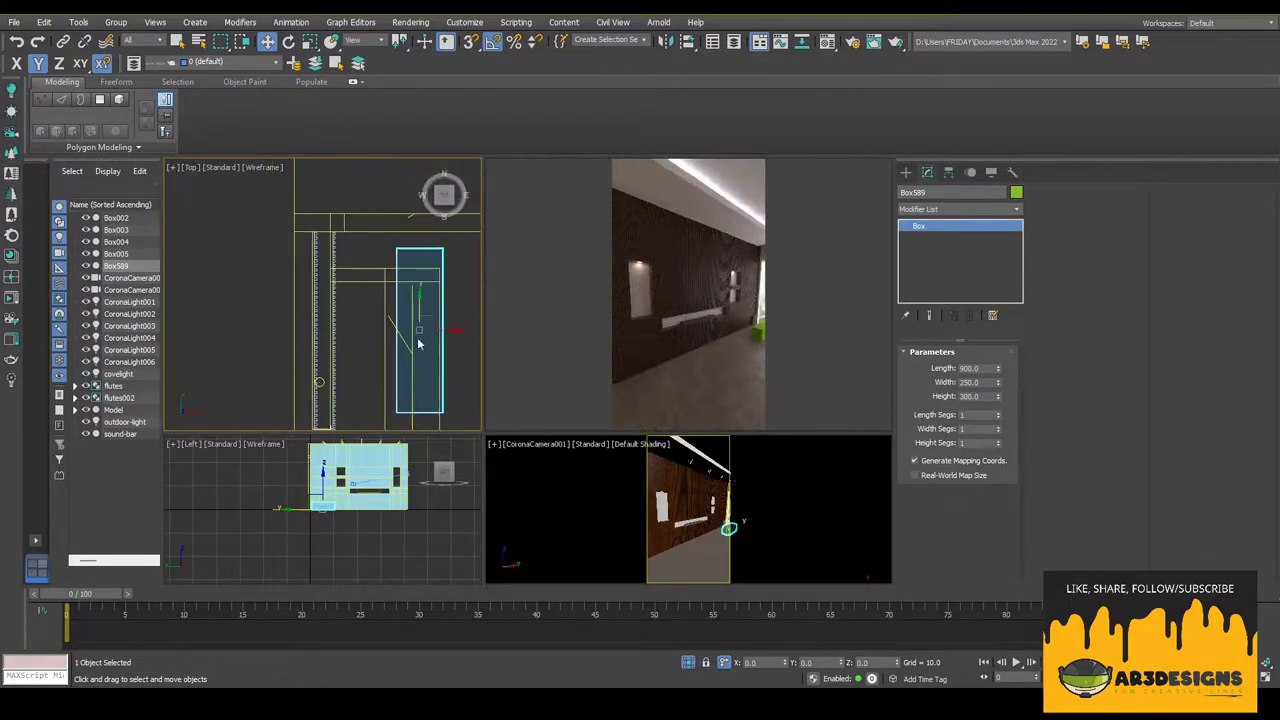
click(955, 192)
text(console)
click(949, 173)
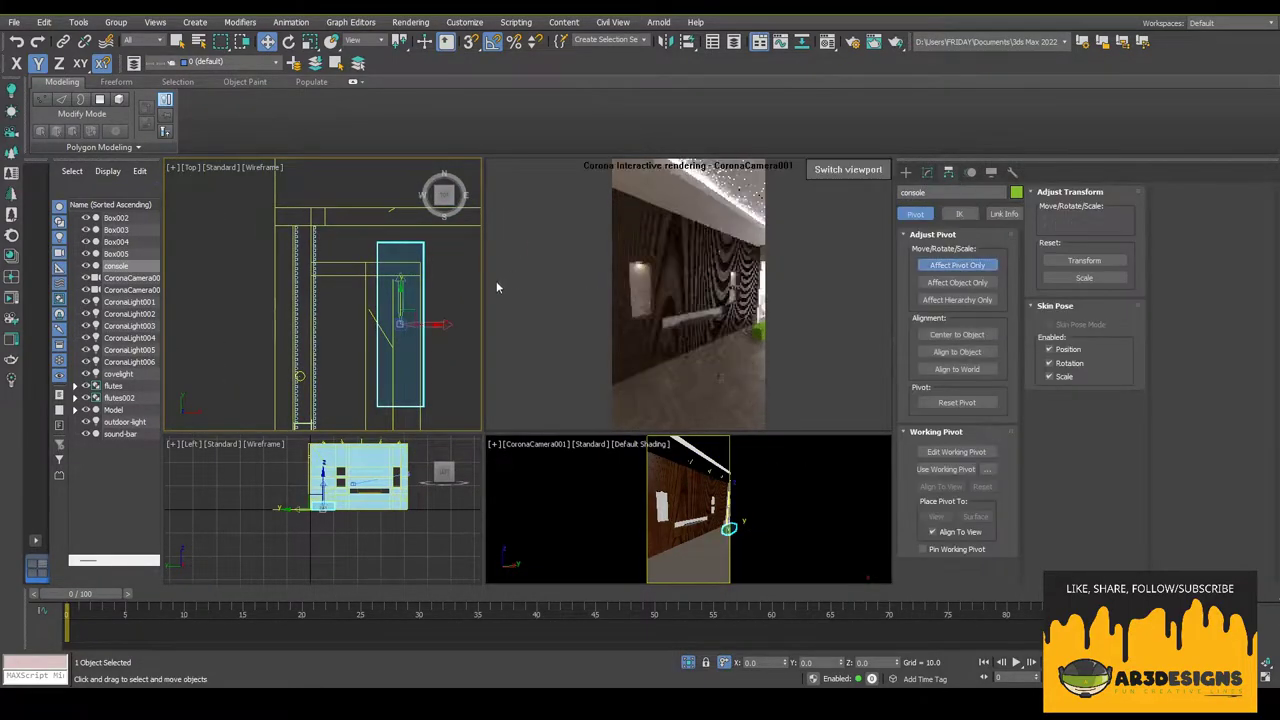
click(957, 265)
mouse_move(357, 289)
alt+middle_down()
mouse_move(375, 355)
mouse_move(431, 403)
alt+middle_up()
key(s)
scroll(380, 340, up, 3)
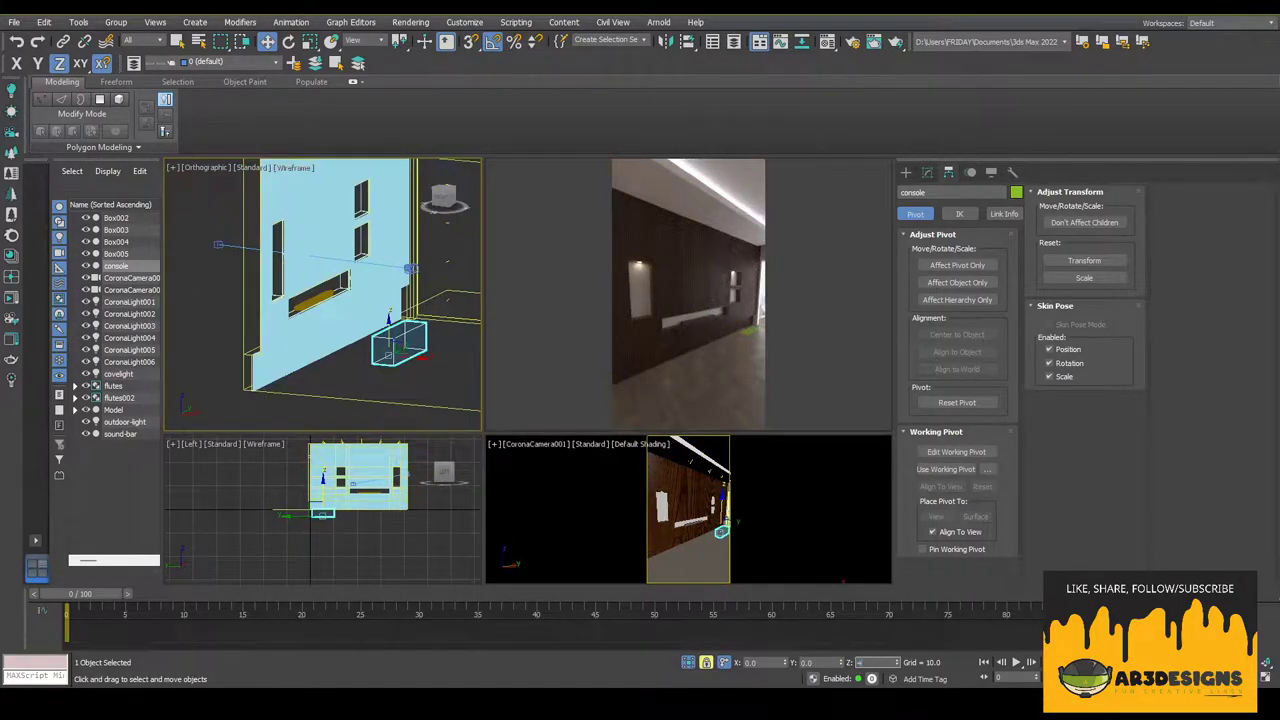
alt+middle_drag(410, 268, 440, 340)
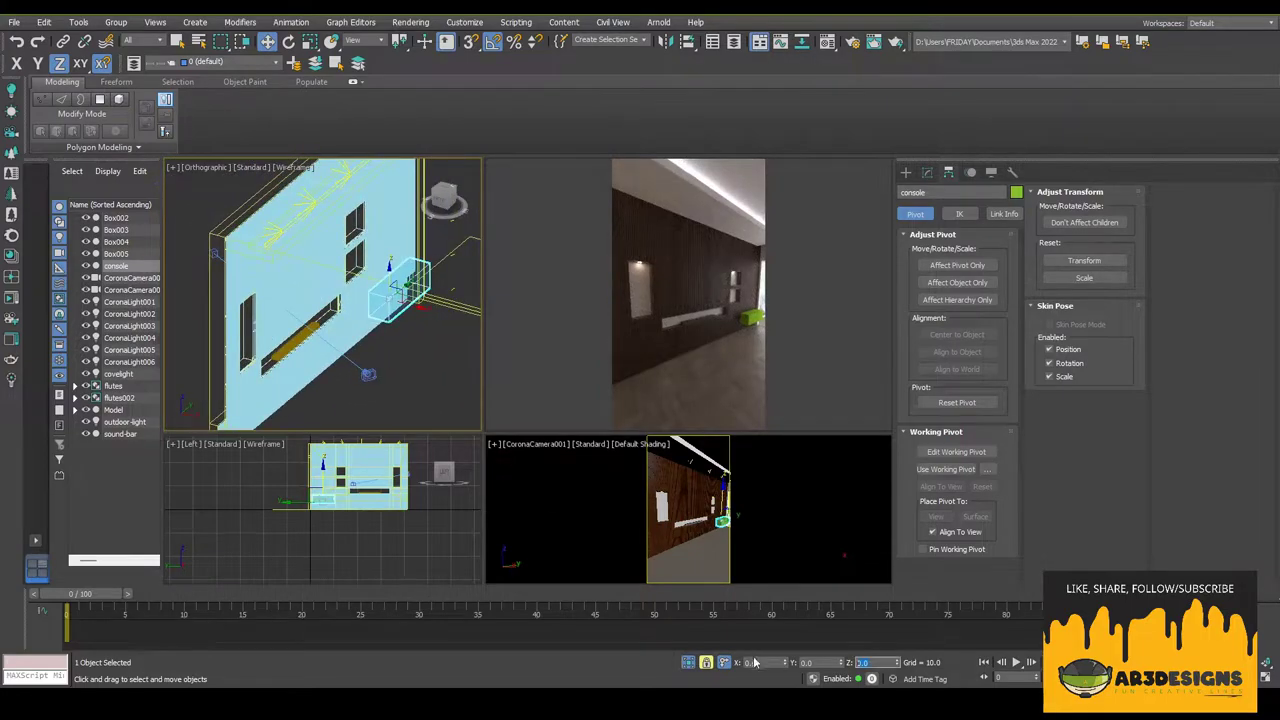
key(Return)
- Shade a close view of the console and add an Edit Poly modifier
scroll(390, 290, up, 3)
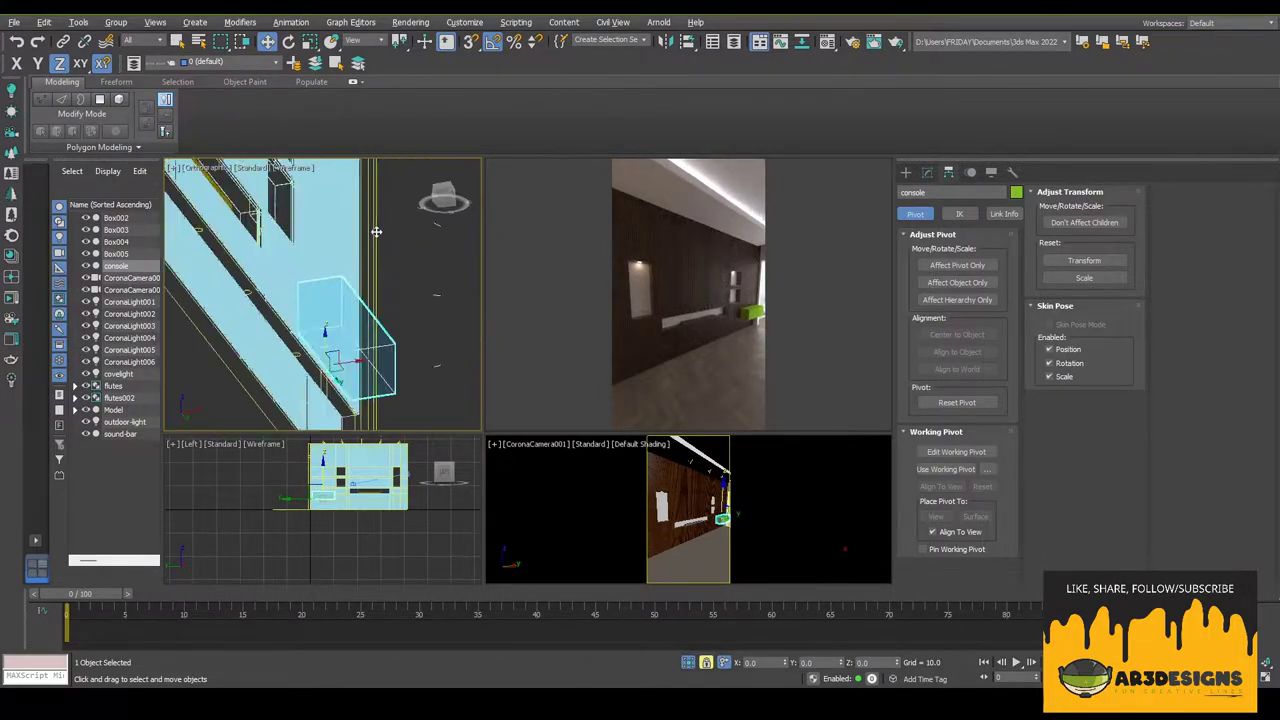
alt+middle_drag(390, 290, 370, 297)
key(F3)
click(959, 209)
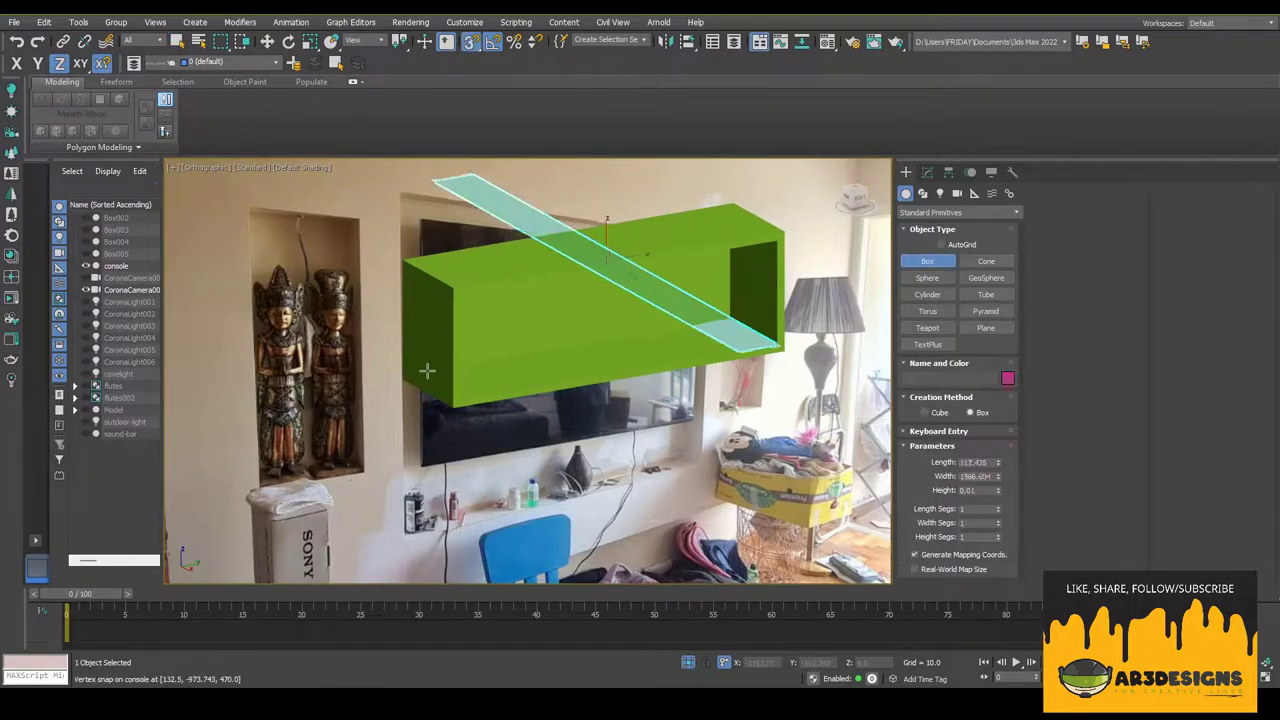
- Draw a thin door box and size it to Width 20 and Height 260
drag(427, 370, 780, 345)
click(929, 172)
double_click(968, 396)
text(20)
key(Return)
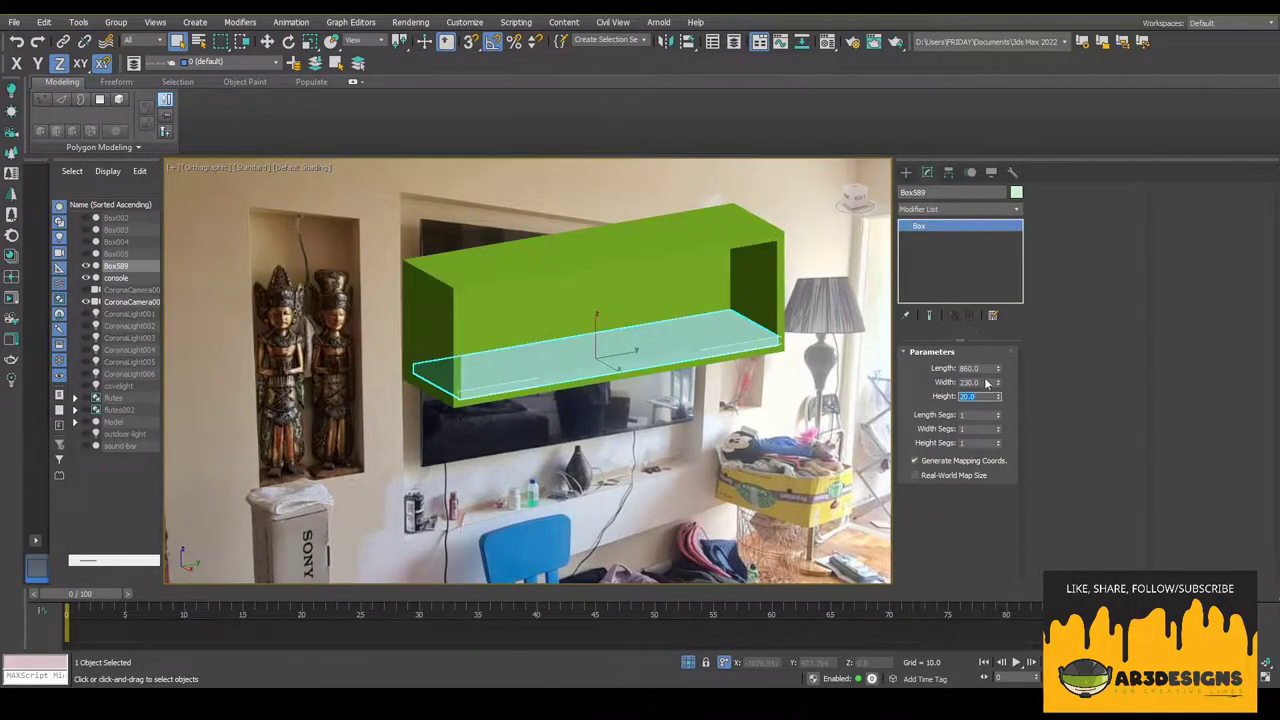
double_click(968, 382)
text(20)
key(Tab)
text(260w)
- Move the panel to the cabinet front, convert it to Editable Poly, and fit it to half the opening
drag(623, 337, 814, 281)
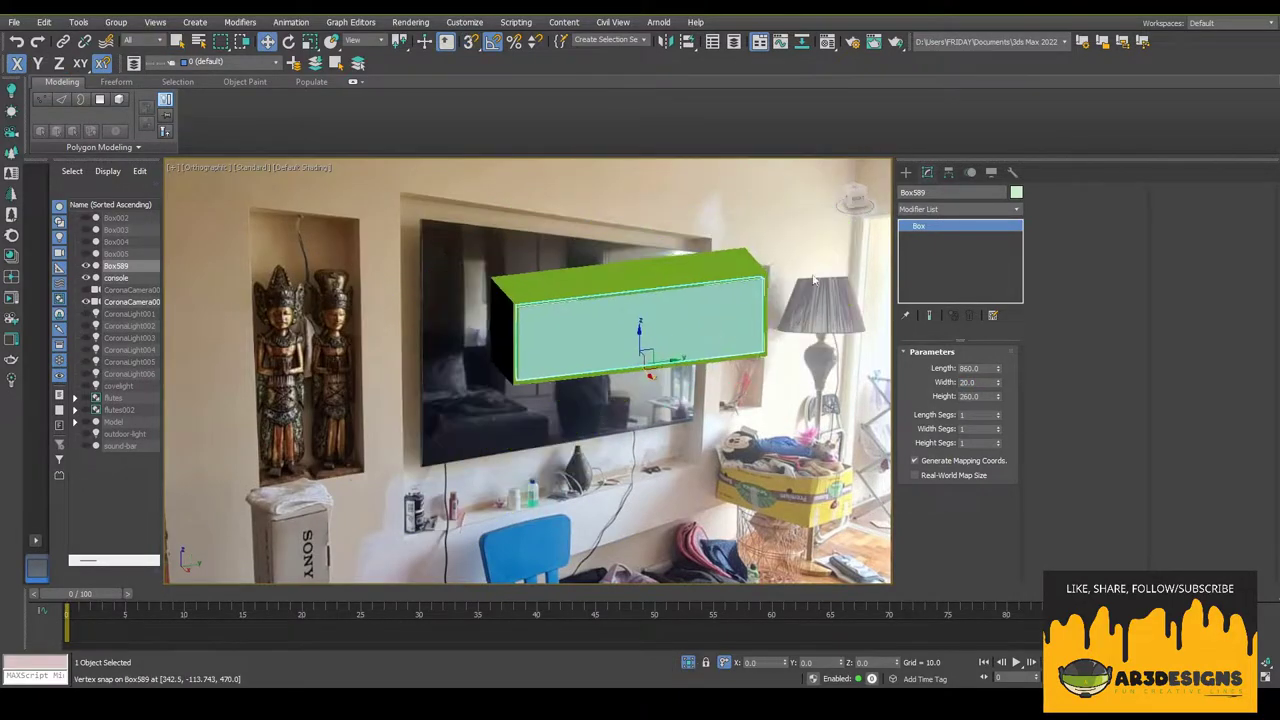
right_click(800, 290)
click(760, 440)
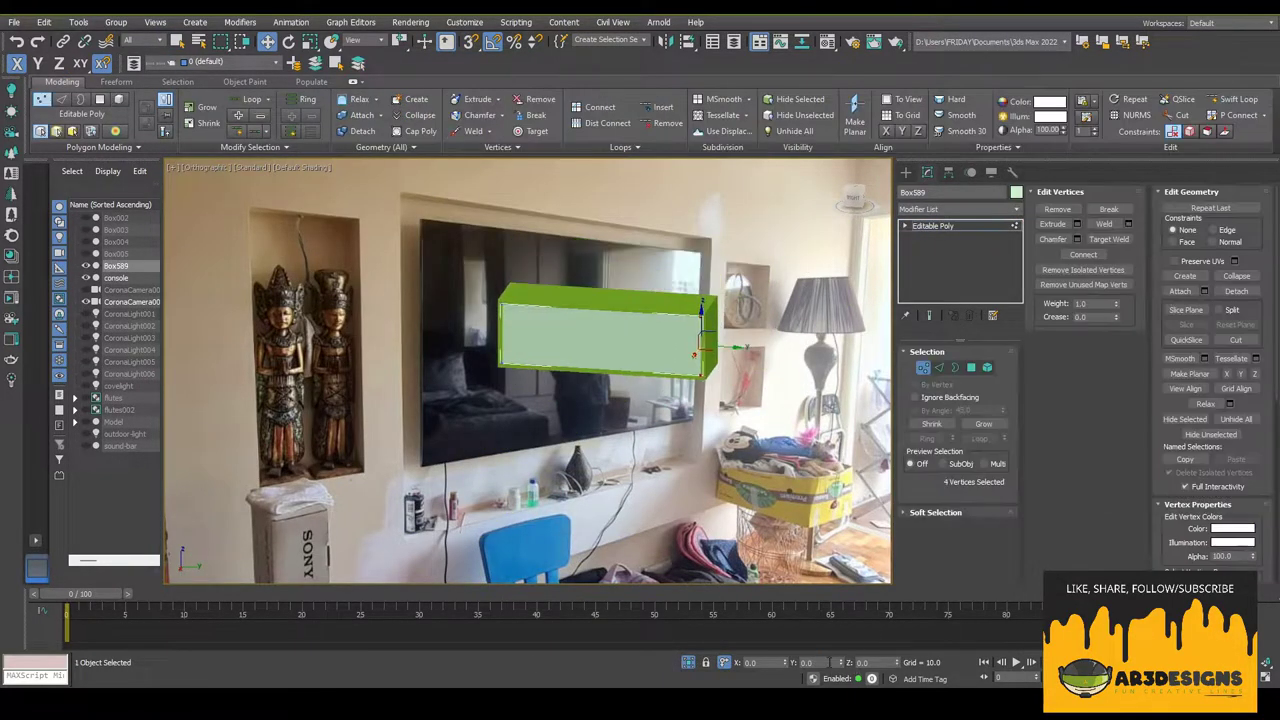
drag(897, 664, 894, 674)
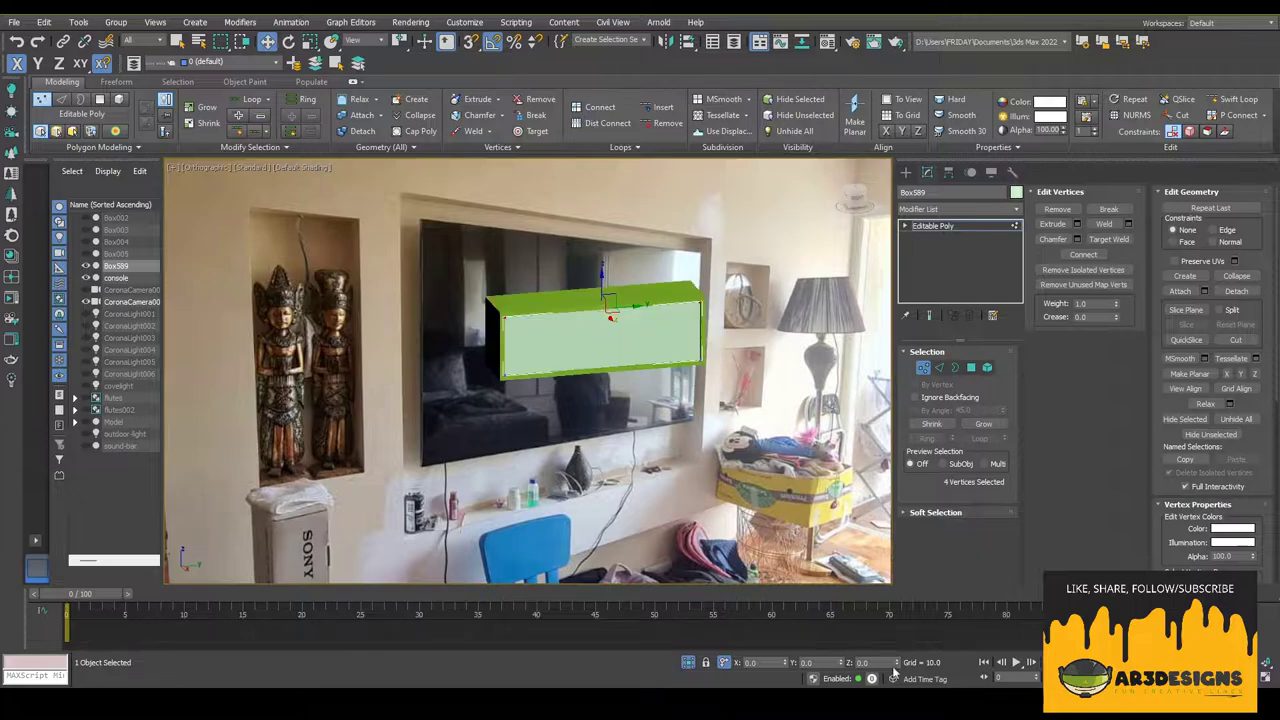
- Shift-clone the panel as the second door and fit its vertices using wireframe view
alt+middle_drag(657, 399, 655, 427)
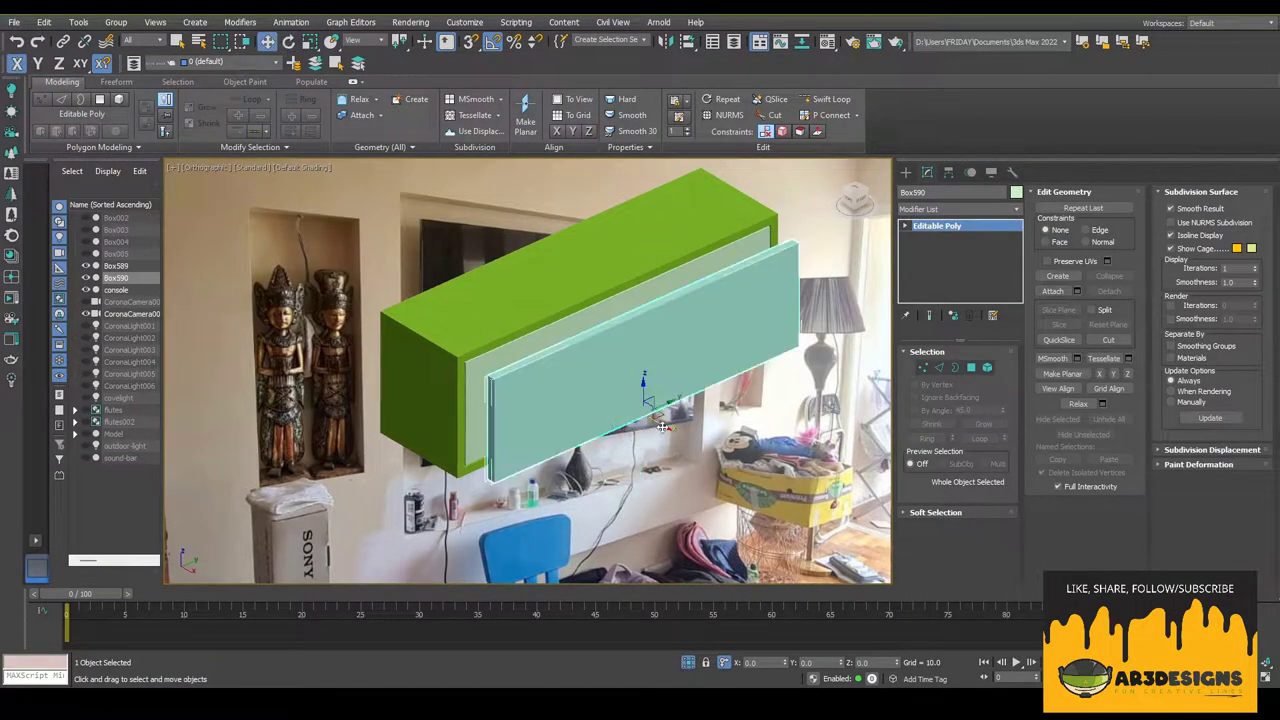
scroll(657, 427, up, 3)
key(F3)
scroll(811, 268, down, 3)
key(1)
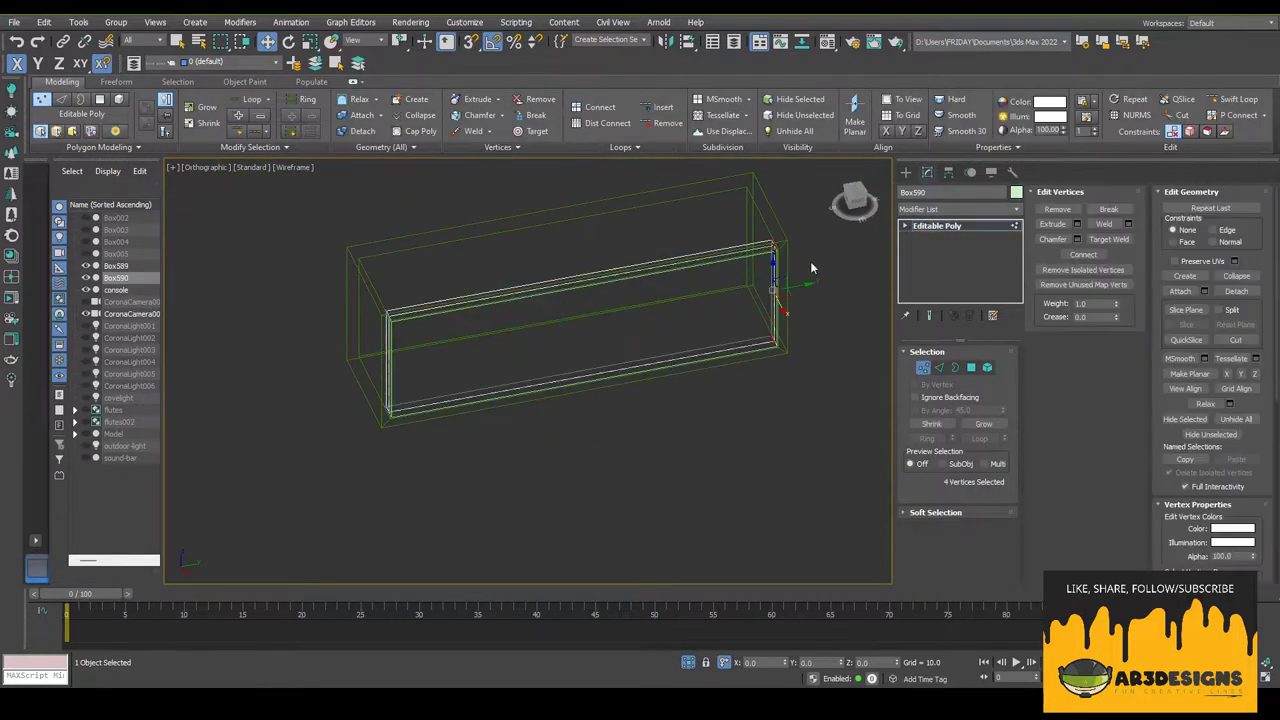
key(Return)
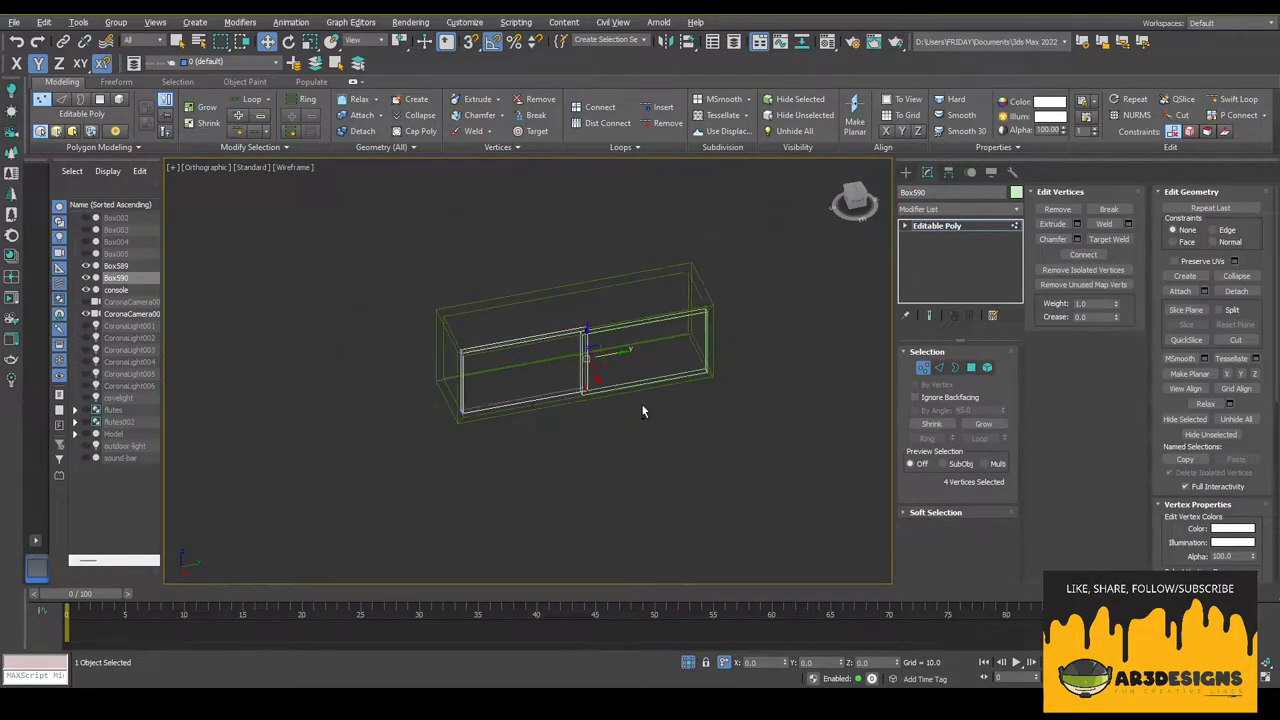
key(1)
key(F3)
- Apply a Wenge wood material from the library to the cabinet and both doors
click(640, 400)
ctrl+click(608, 357)
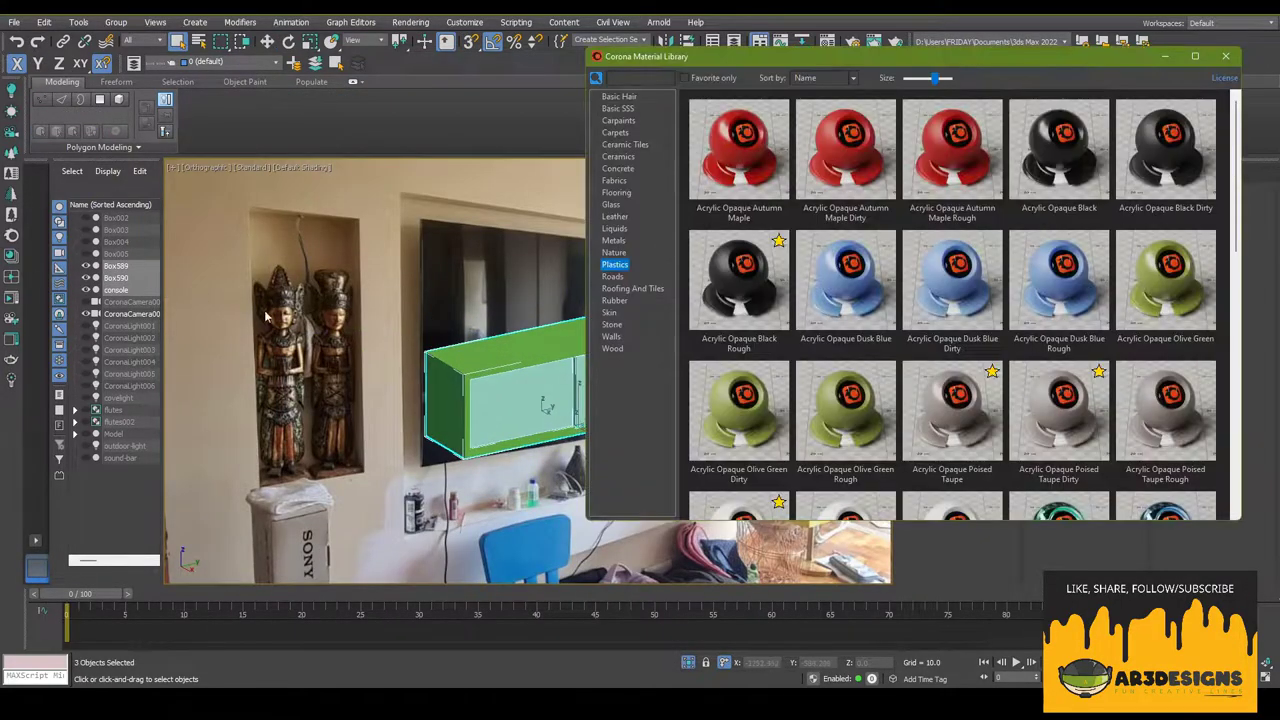
scroll(950, 300, down, 2)
click(612, 348)
scroll(1237, 325, down, 5)
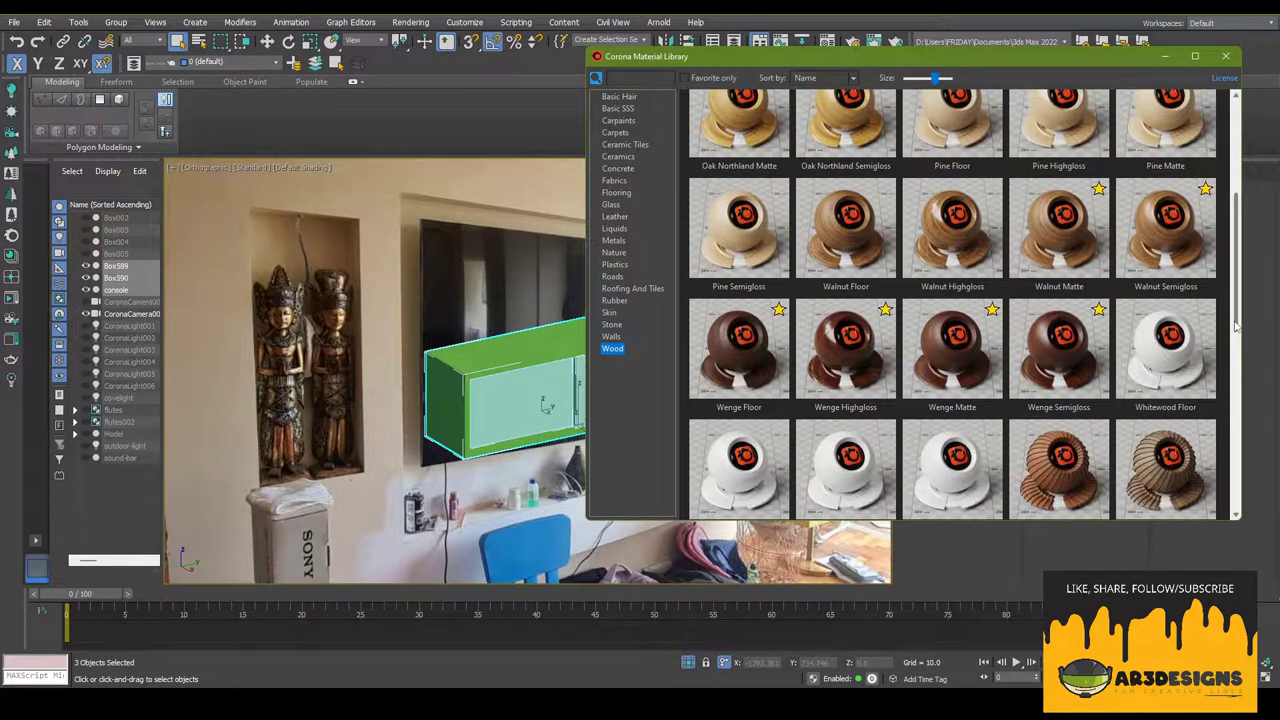
drag(1042, 348, 500, 390)
click(1225, 55)
- Add a Box UVW Map modifier and rotate its gizmo to orient the wood grain
click(942, 209)
click(947, 456)
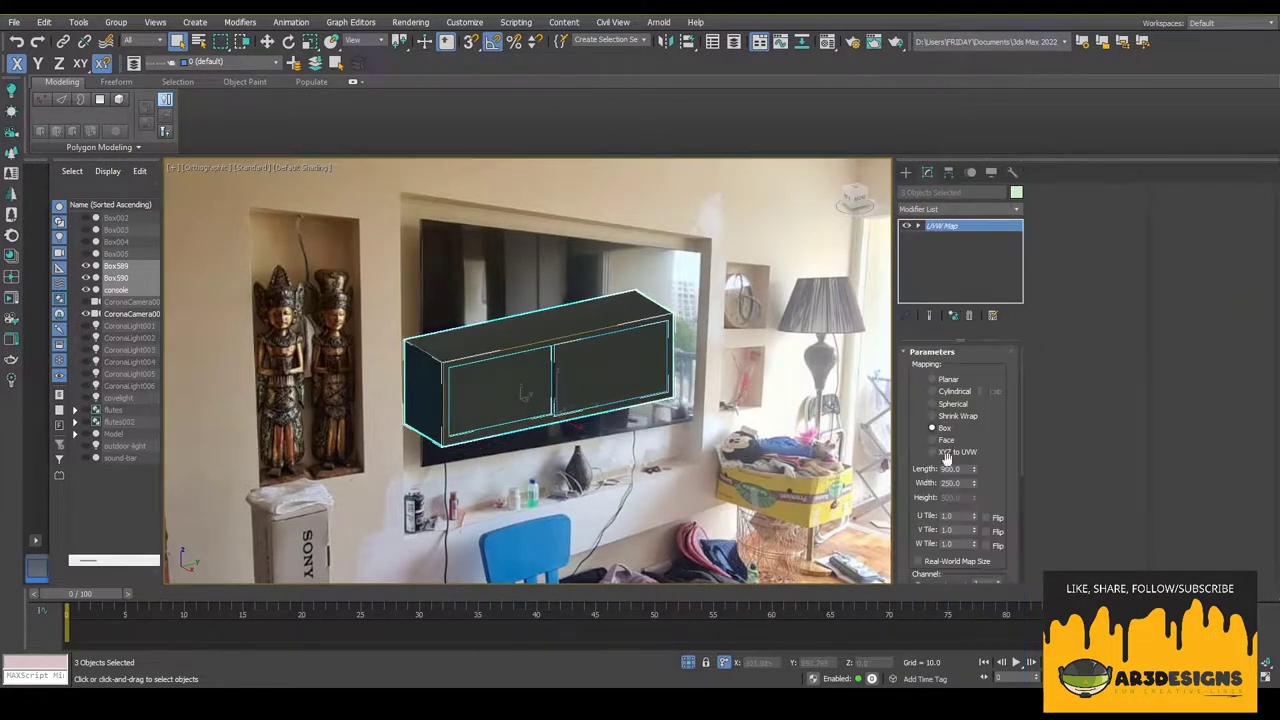
key(1)
key(e)
scroll(600, 370, up, 5)
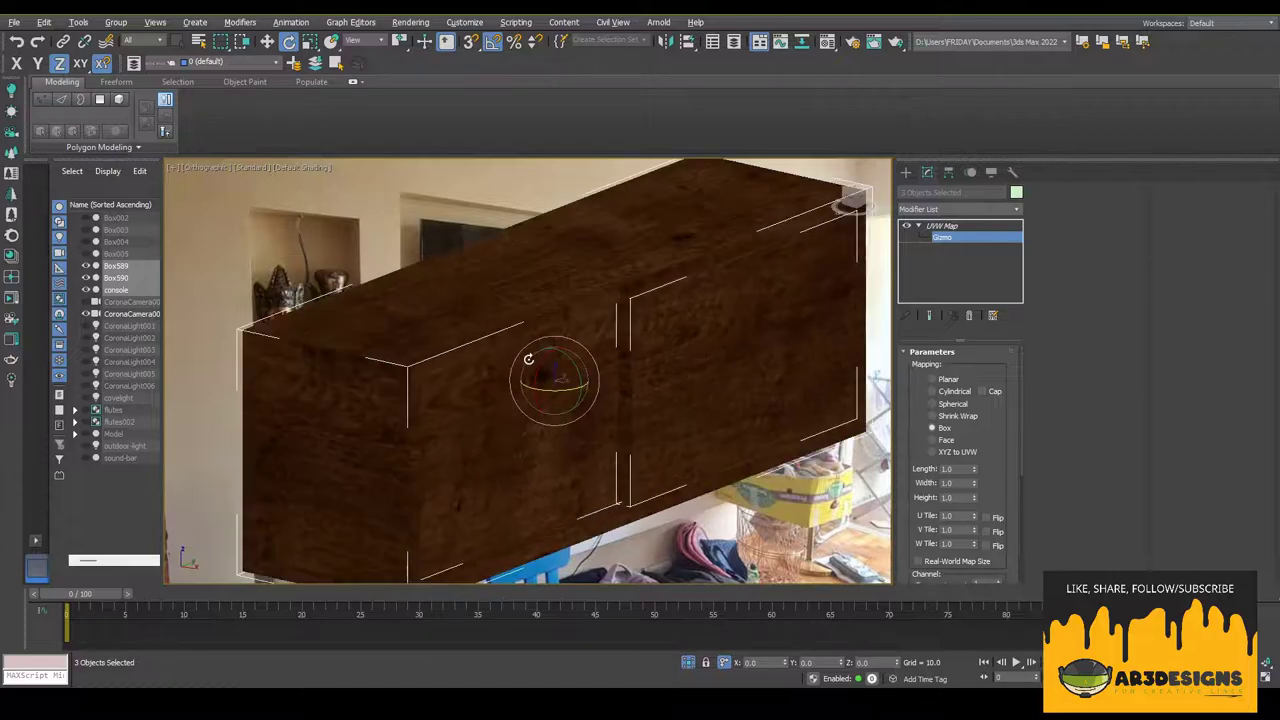
scroll(770, 357, up, 3)
scroll(770, 357, down, 5)
- Add Edit Poly above the mapping, then a second UVW Map for selected faces
click(960, 209)
click(960, 257)
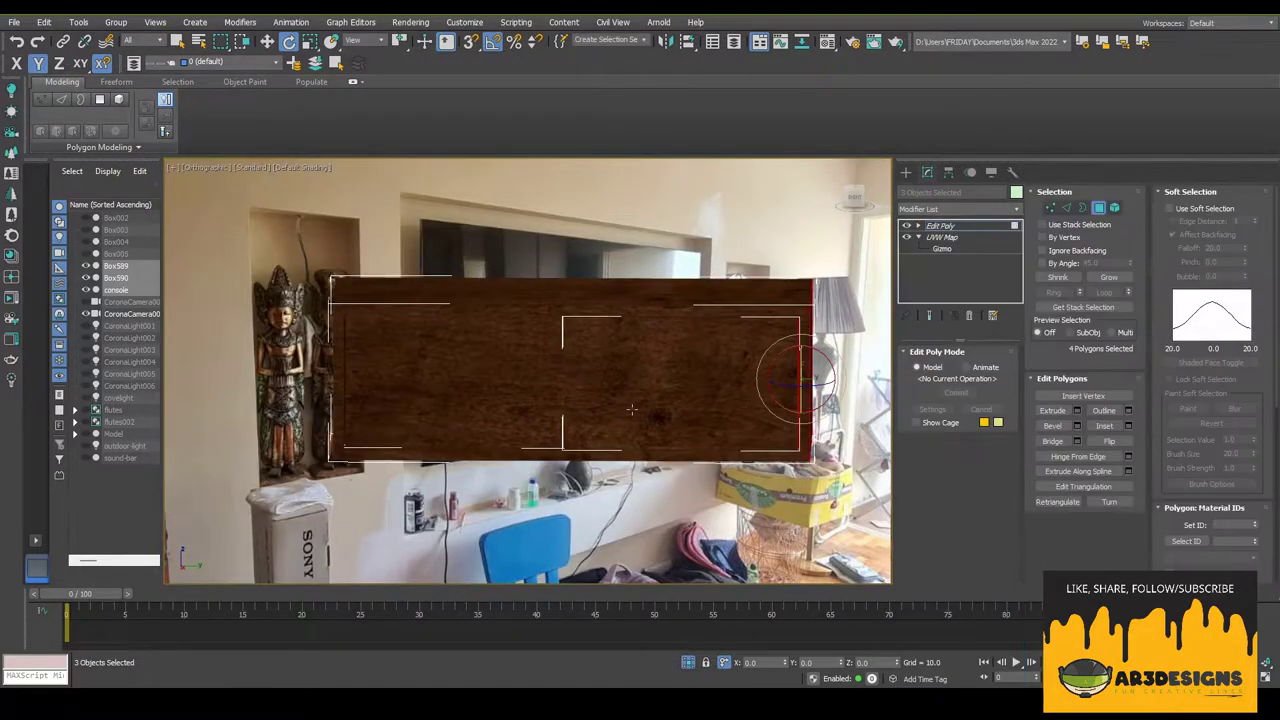
alt+middle_drag(600, 370, 504, 361)
key(shift+z)
click(960, 209)
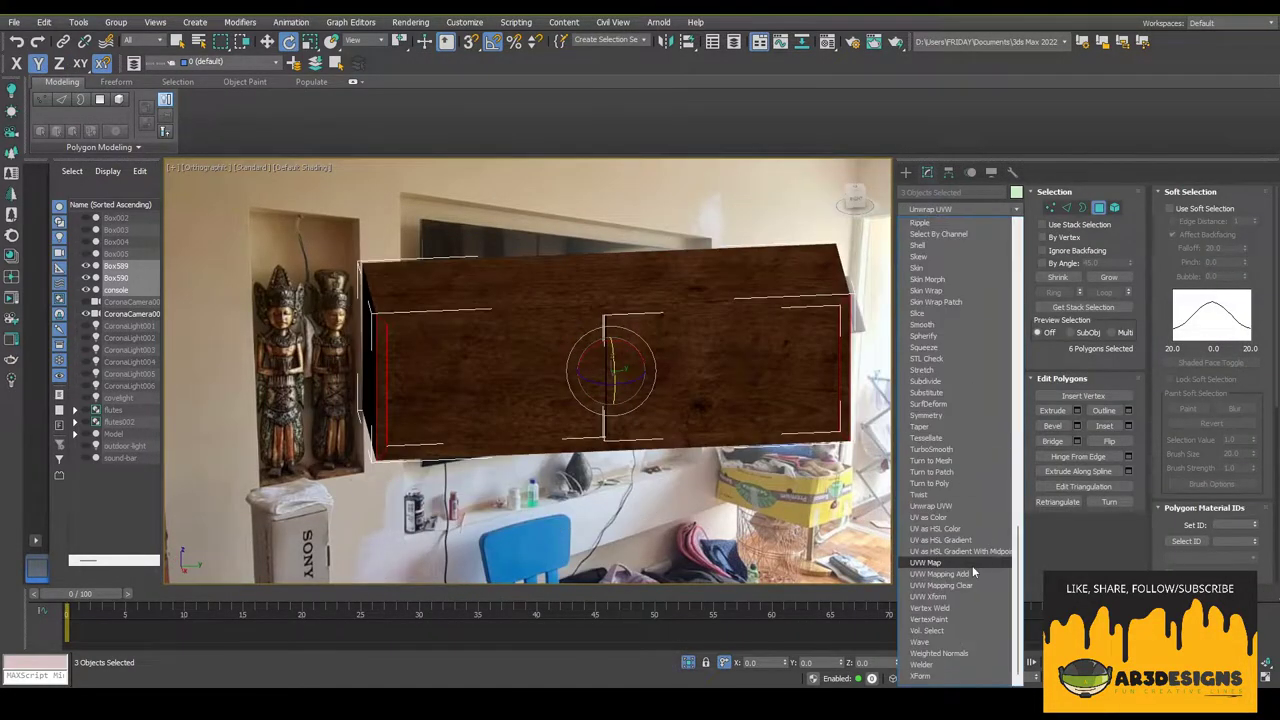
click(972, 565)
- Move the second mapping gizmo to place the wood texture on the selected faces
key(1)
alt+middle_drag(637, 397, 600, 340)
key(w)
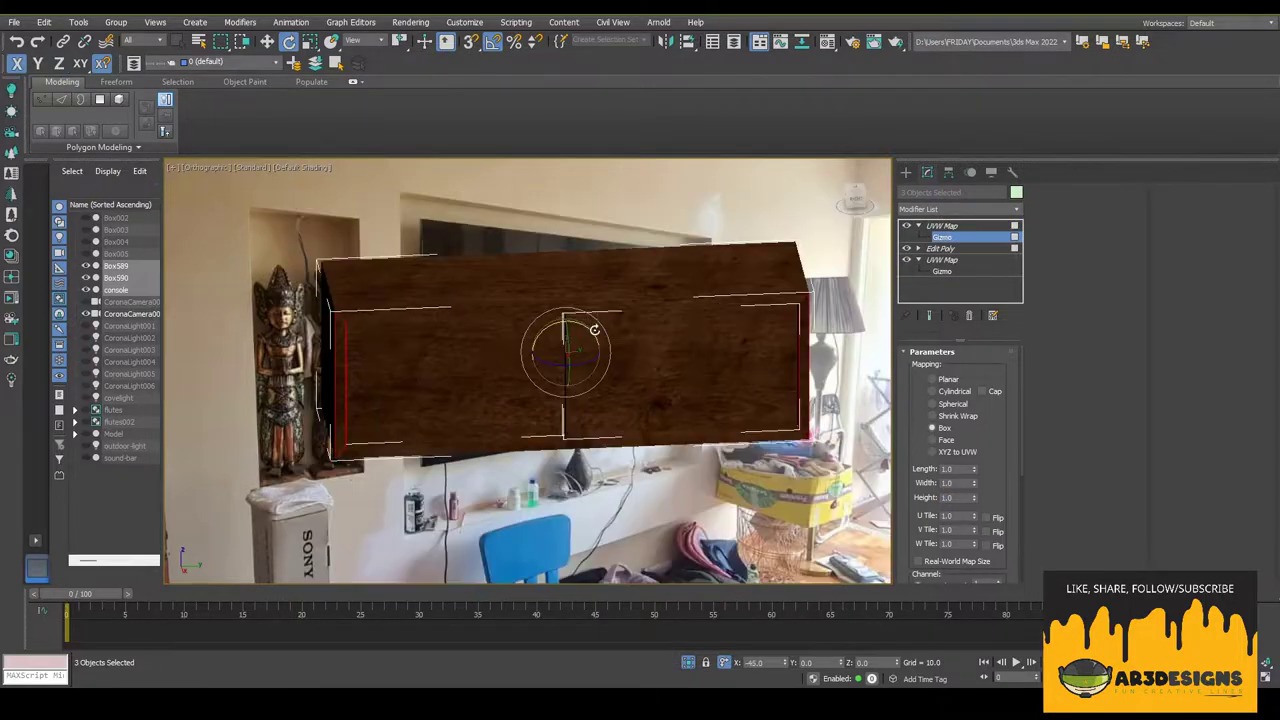
scroll(650, 300, up, 3)
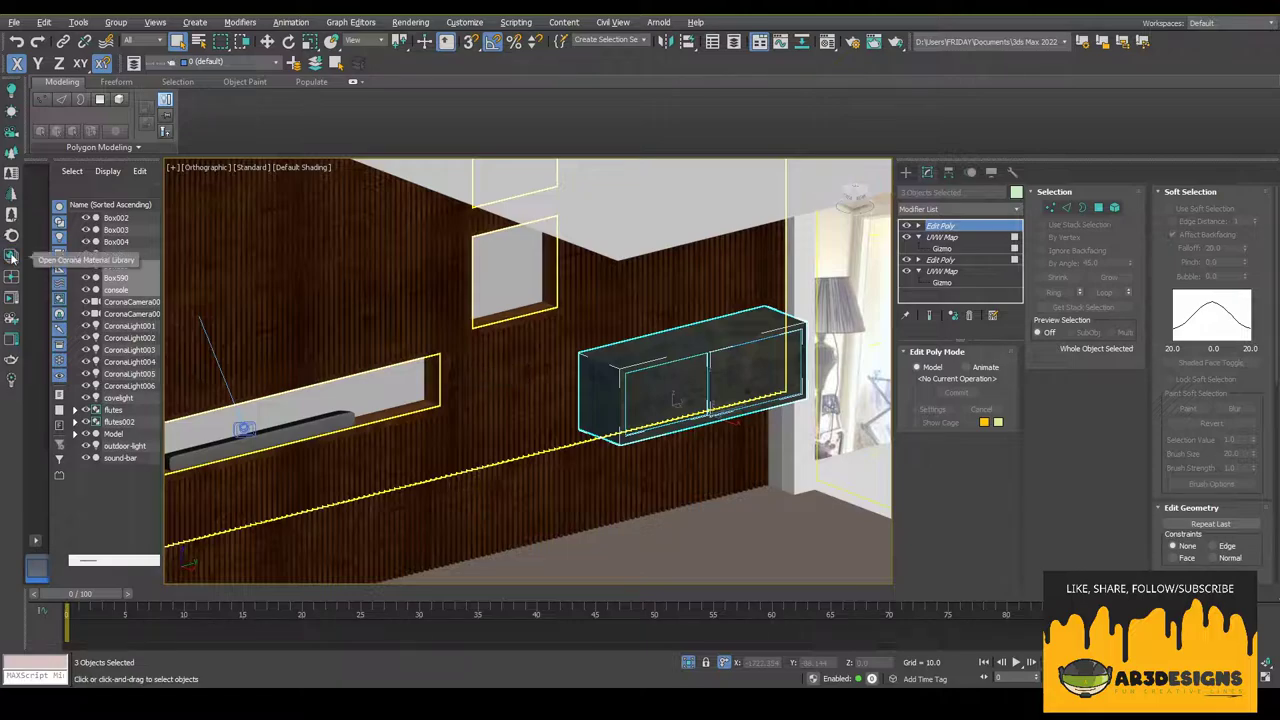
click(11, 257)
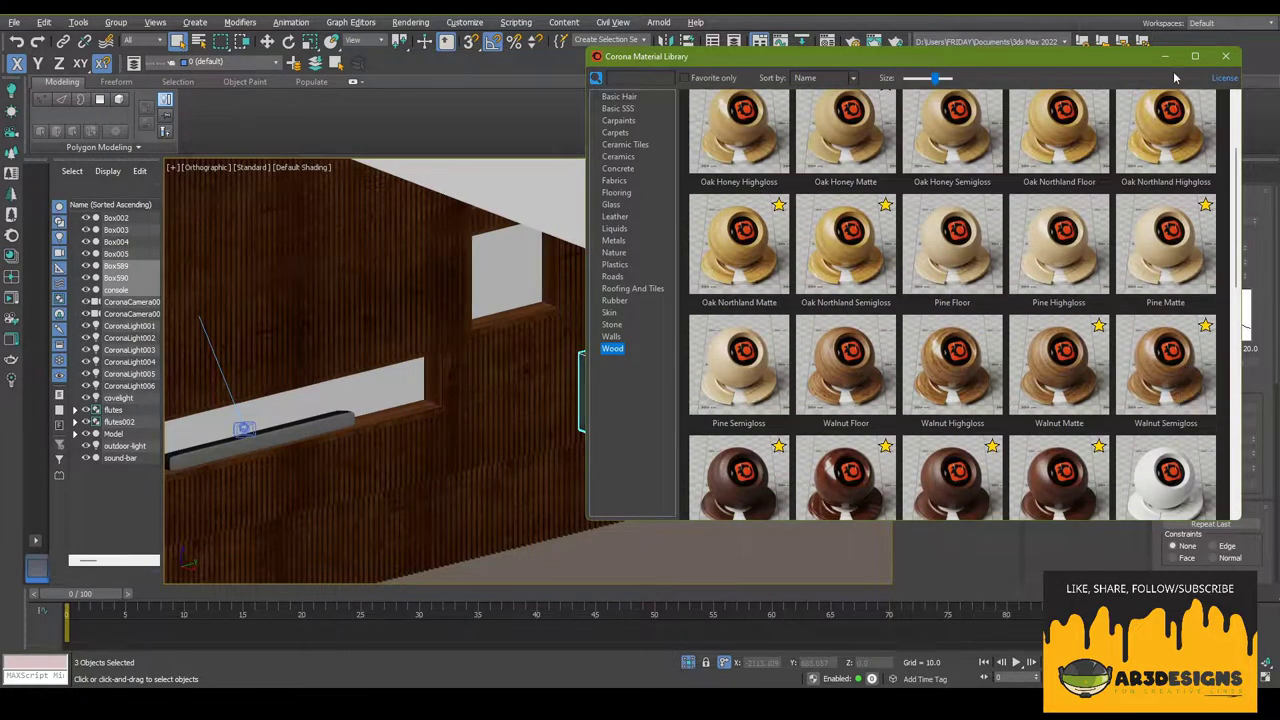
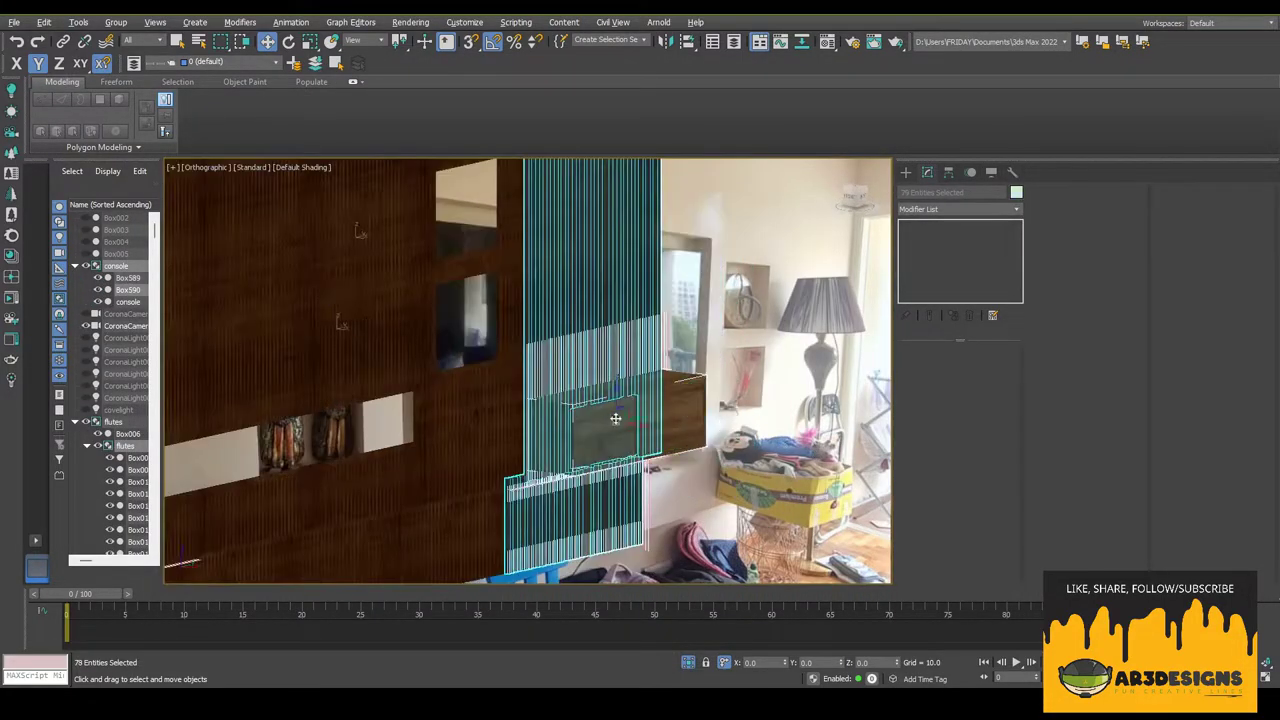
- Orbit the viewport around the fluted dark-wood wall panels
mouse_move(530, 371)
alt+middle_down()
mouse_move(561, 399)
mouse_move(252, 254)
alt+middle_up()
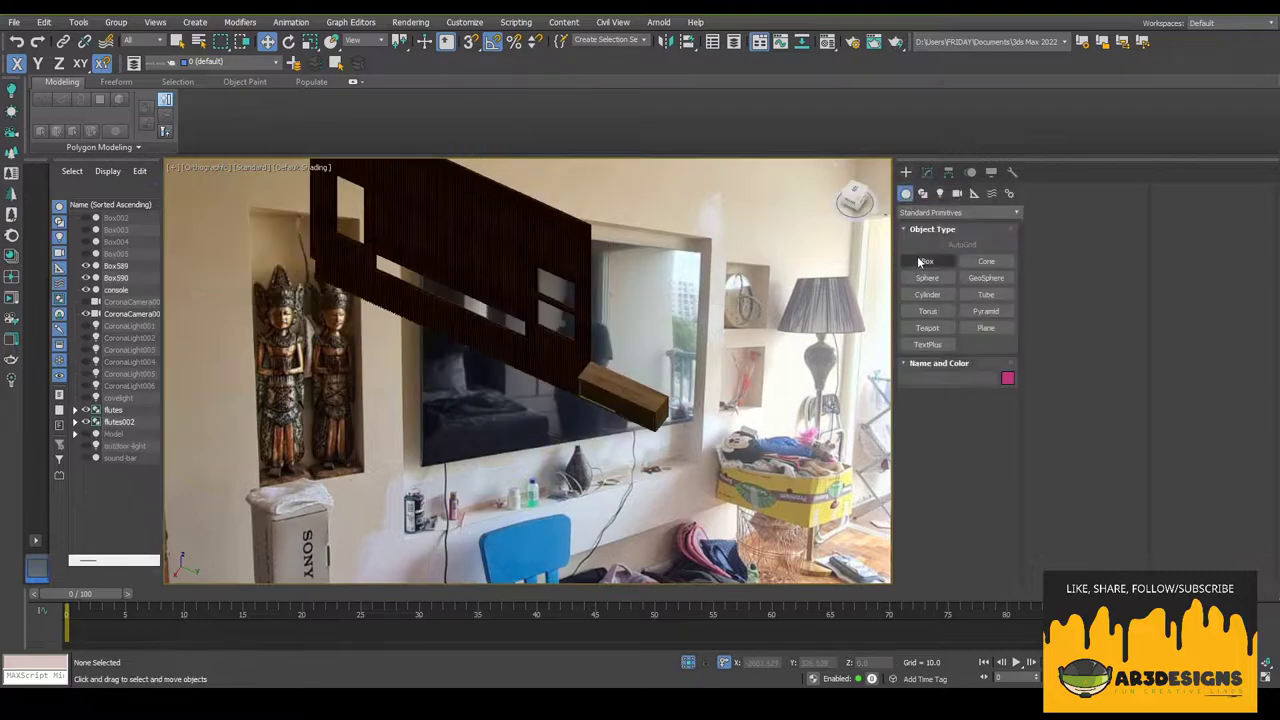
- Create a new box beside the fluted wall and convert it to editable poly for vertex editing
click(920, 260)
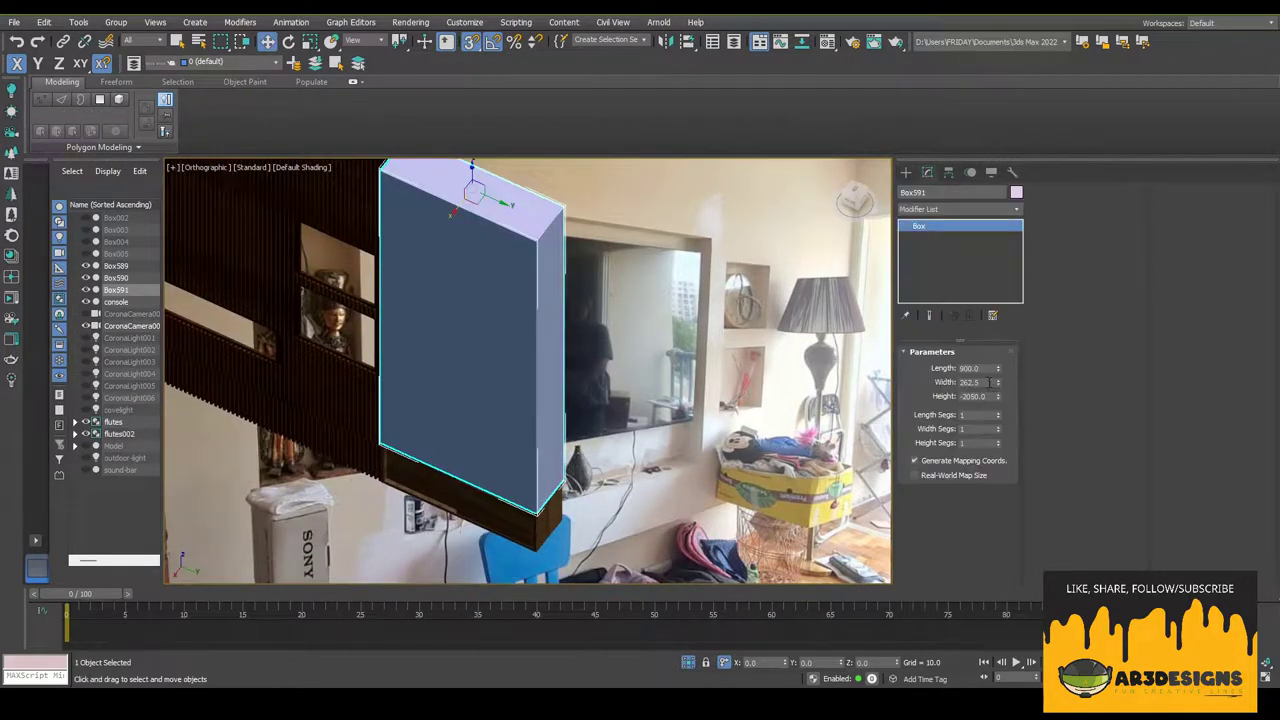
right_click(646, 286)
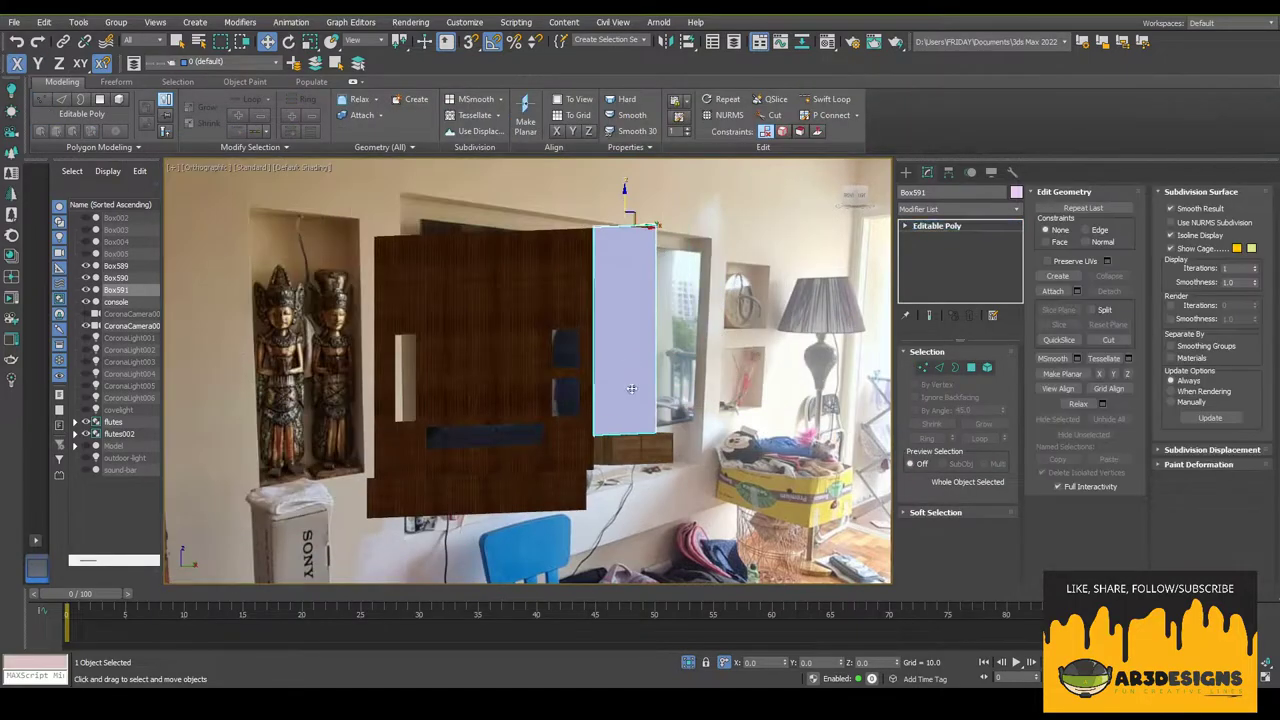
right_click(628, 420)
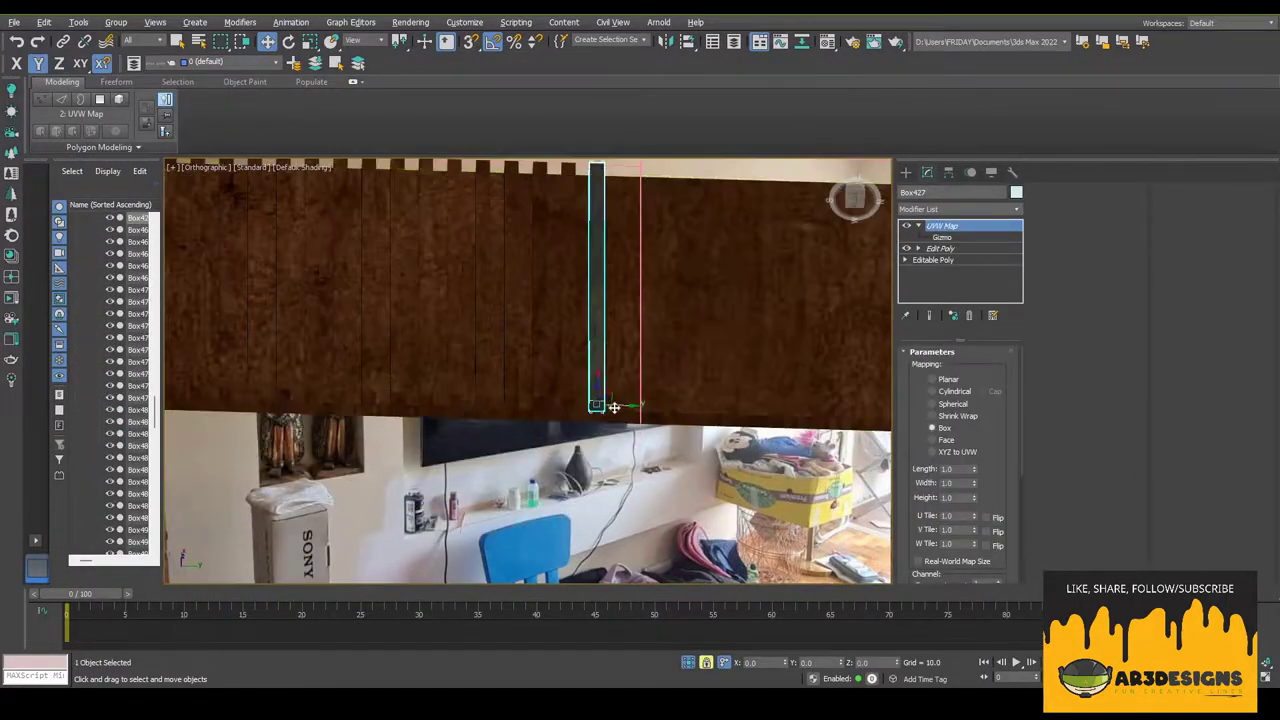
- Shift-drag a flute strip to clone it as 20 copies along the wall
shift+drag(604, 401, 620, 401)
click(634, 403)
scroll(620, 401, up, 2)
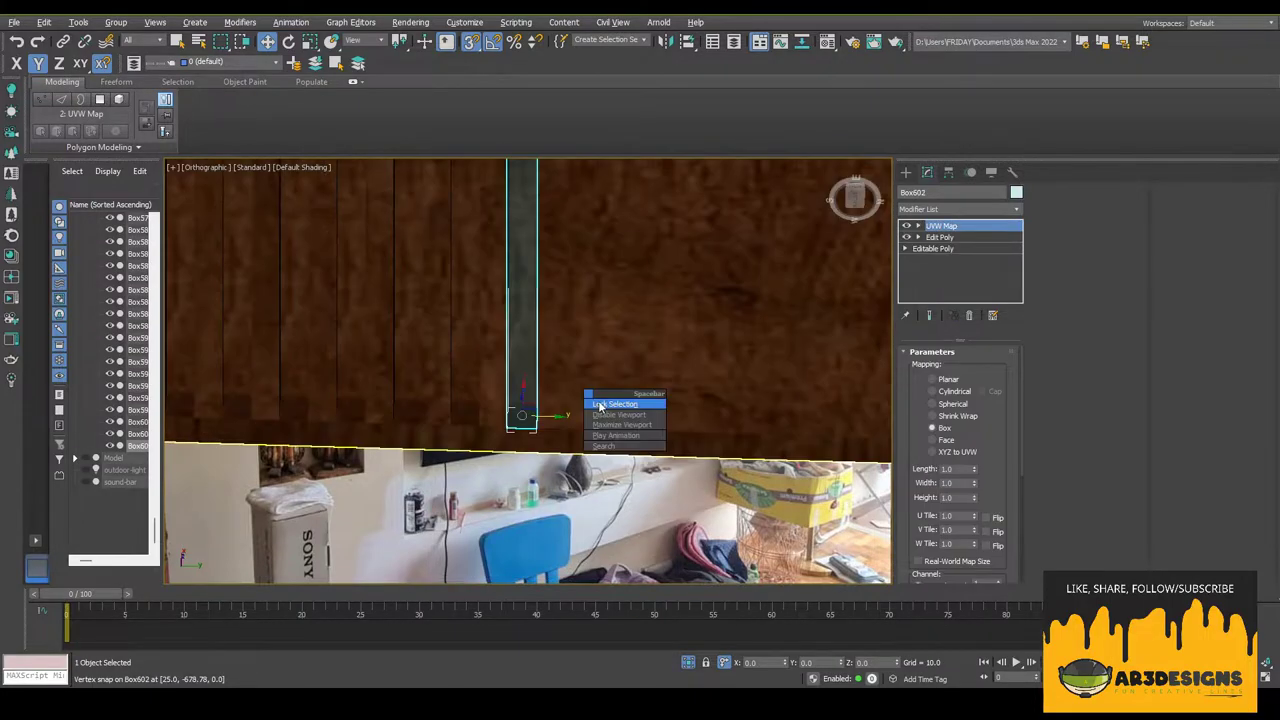
shift+drag(540, 404, 624, 409)
click(656, 409)
middle_drag(656, 409, 656, 309)
shift+drag(686, 386, 626, 349)
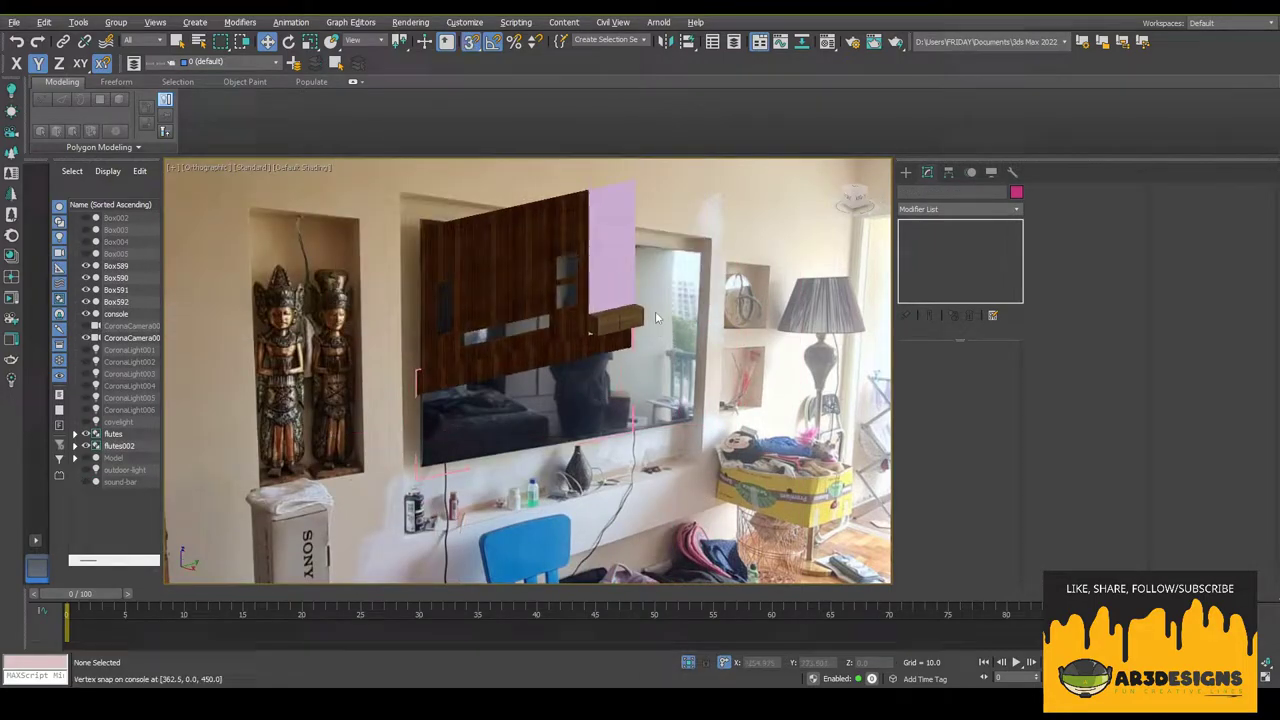
click(116, 22)
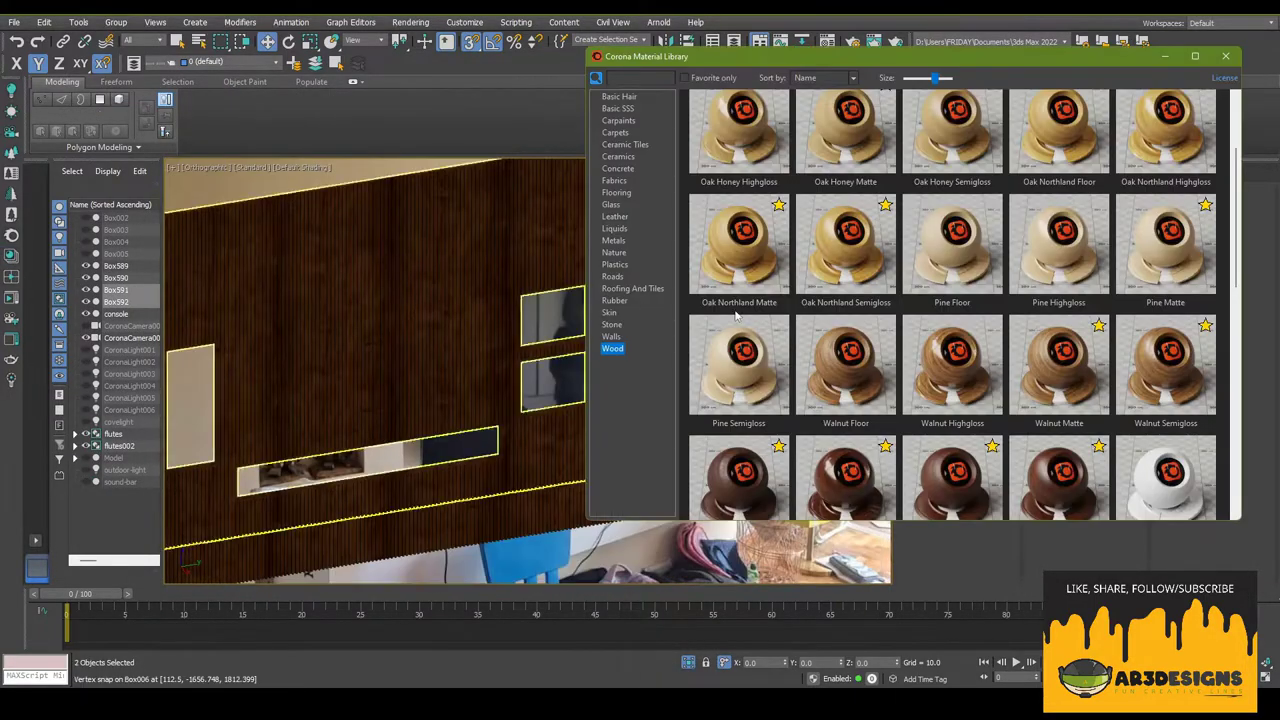
click(610, 204)
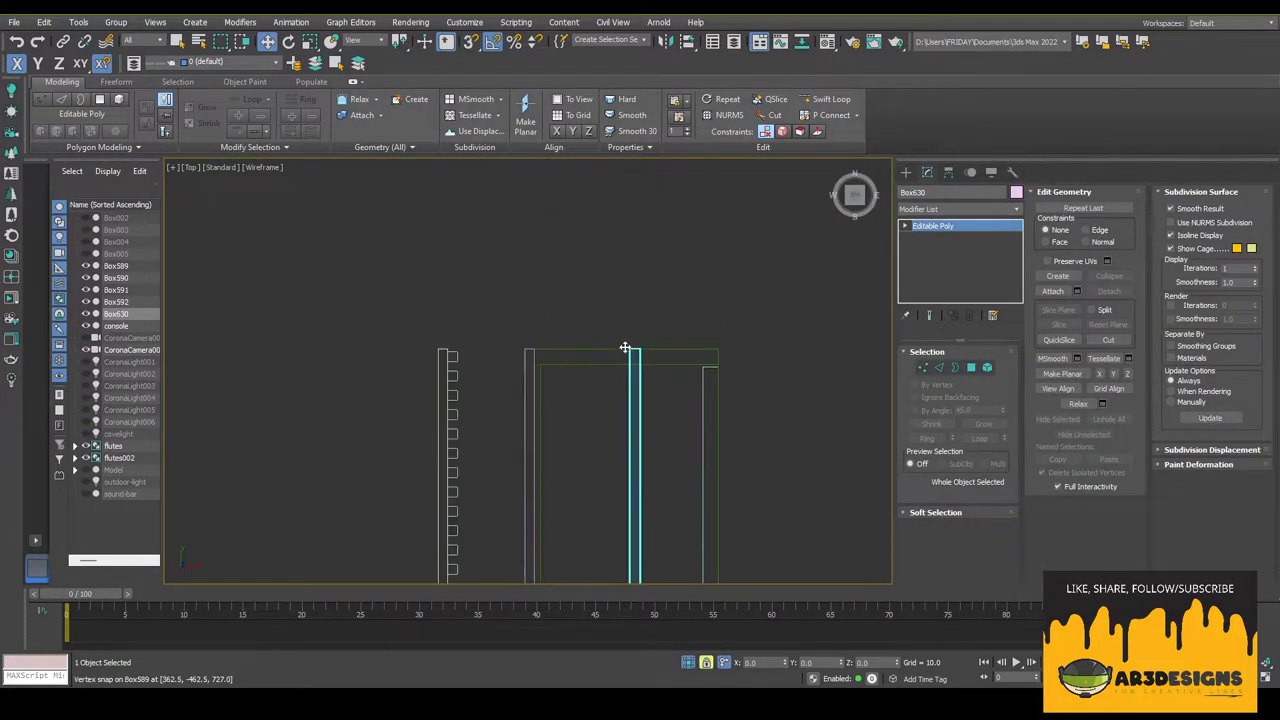
- Draw a CoronaLight over the tall panel in the left view
key(z)
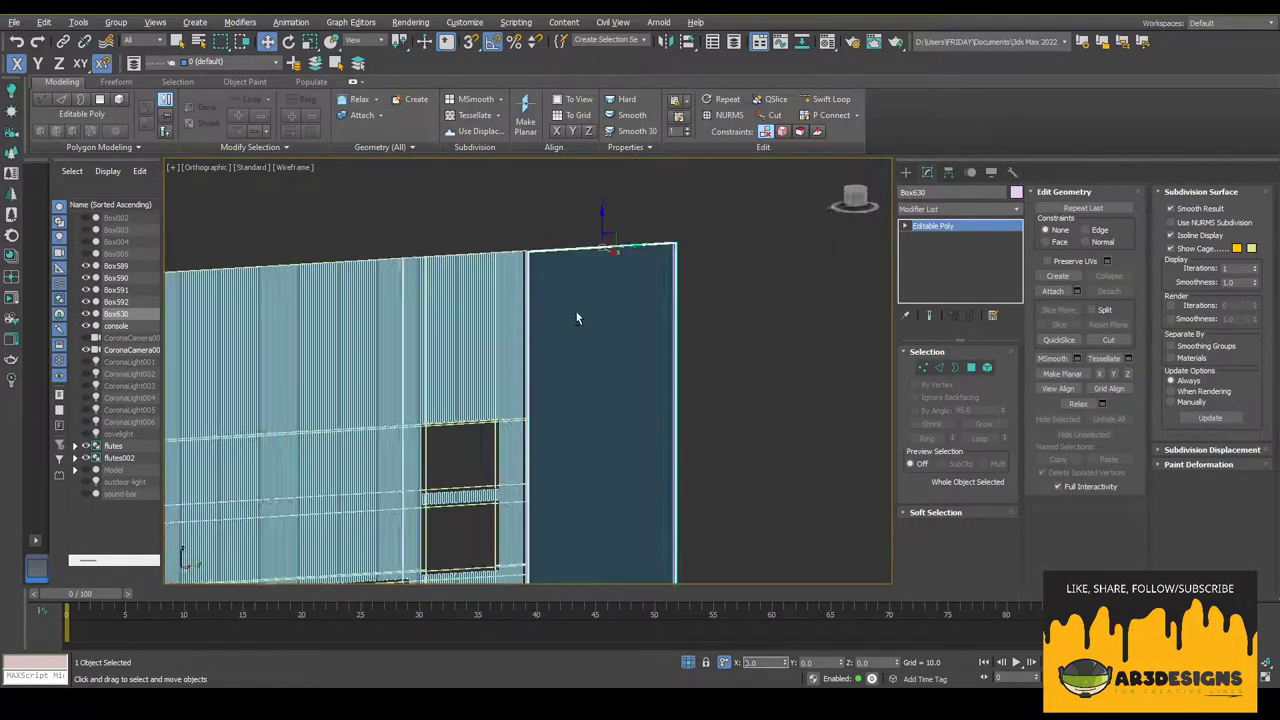
key(1)
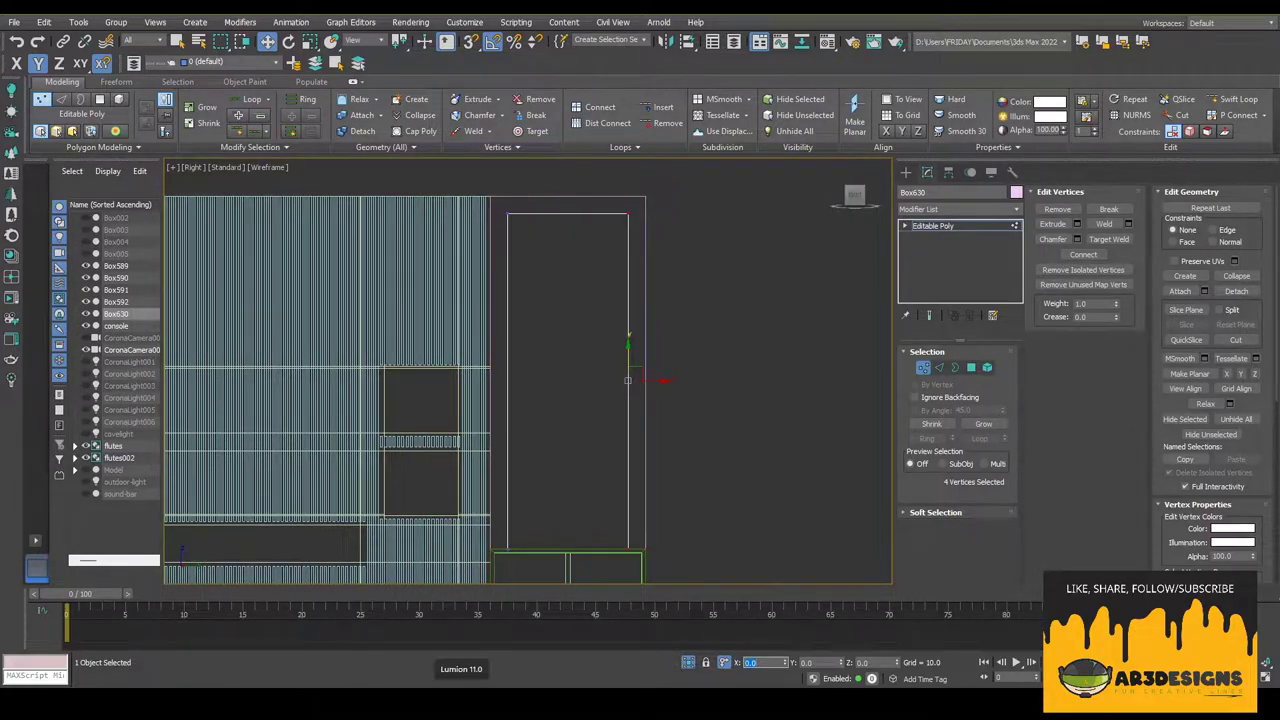
key(f)
key(1)
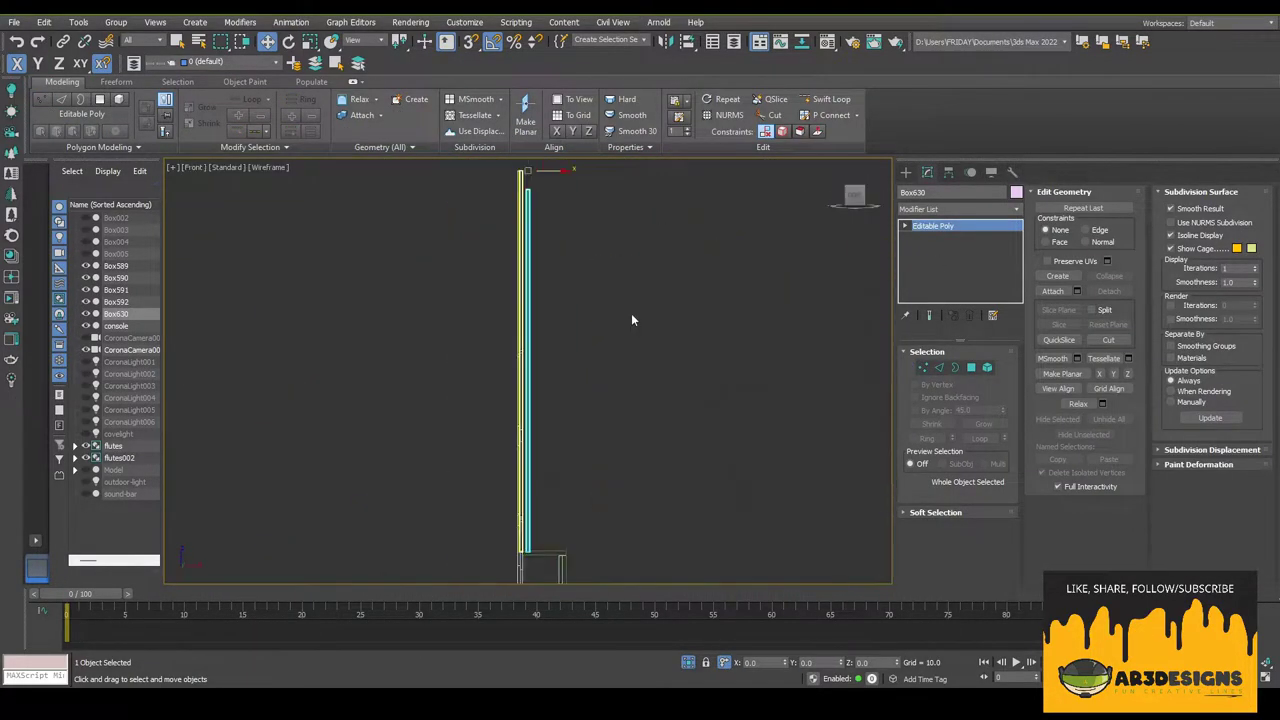
key(l)
click(906, 172)
click(957, 193)
click(927, 261)
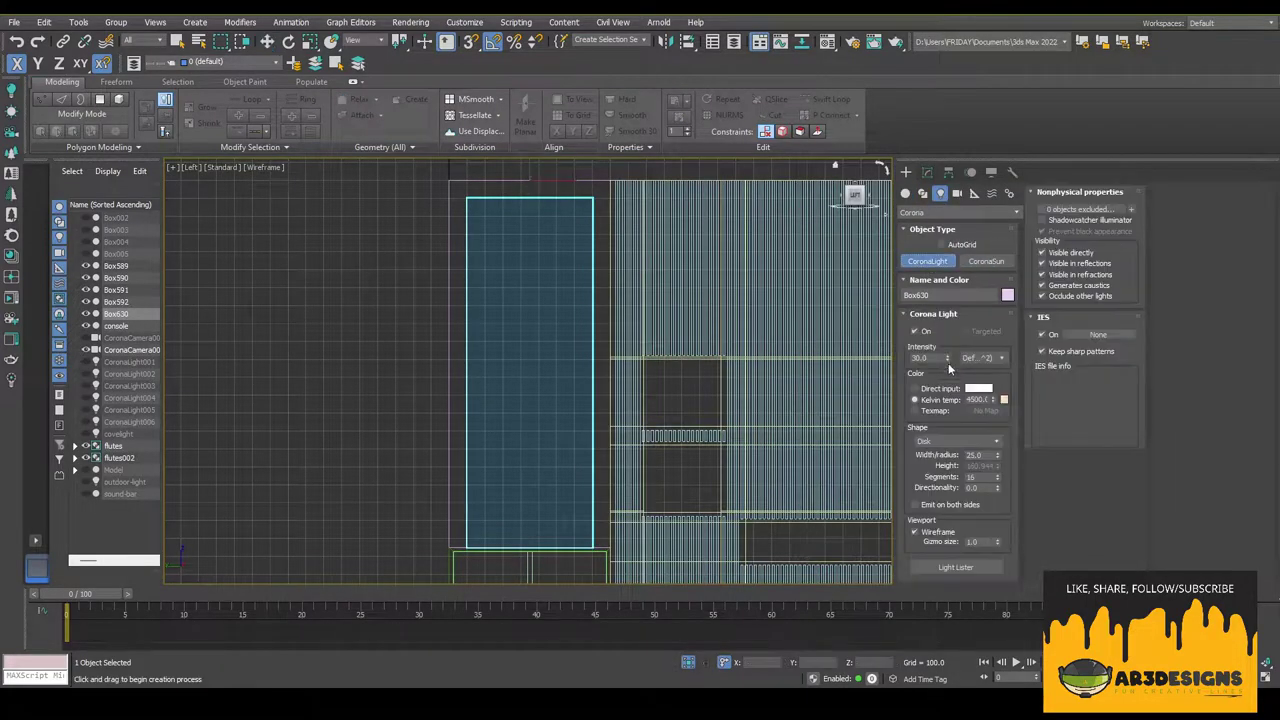
drag(487, 207, 575, 535)
- Enable snapping and position the new light in front of the tall panel
key(w)
scroll(530, 370, down, 5)
alt+middle_drag(530, 370, 543, 354)
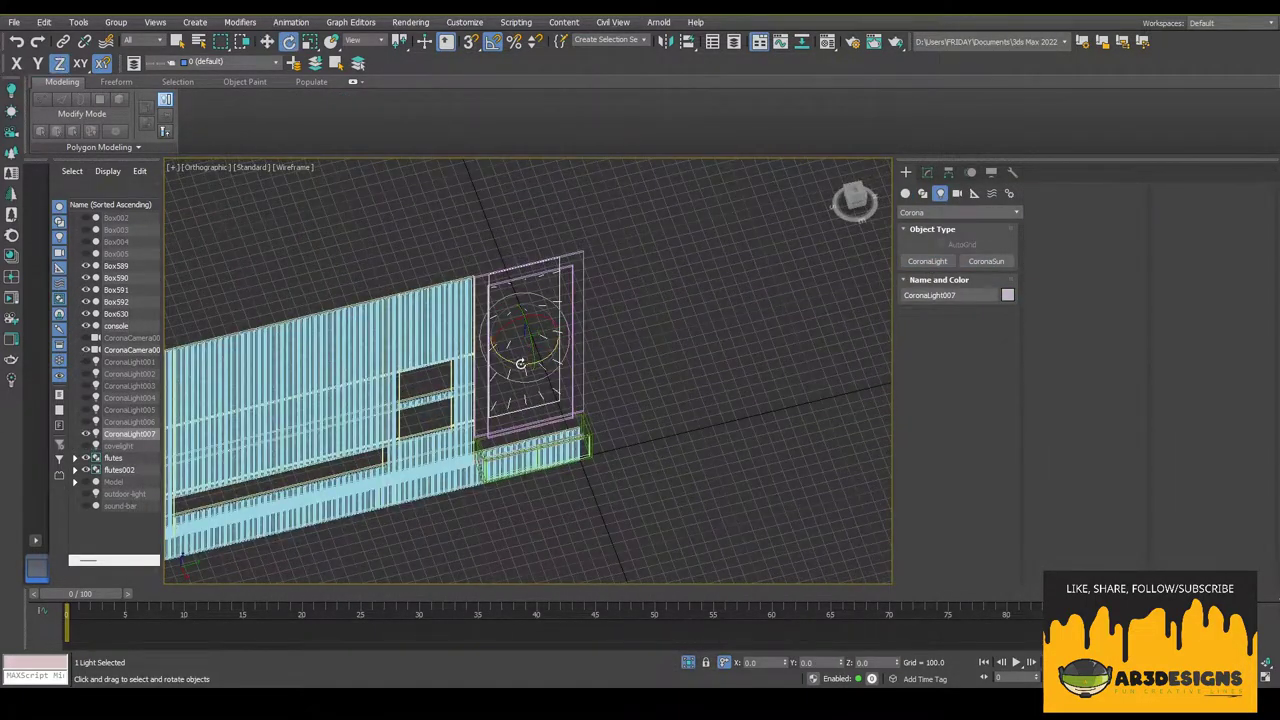
key(t)
key(s)
scroll(600, 370, up, 3)
shift+right_click(623, 354)
click(650, 354)
click(538, 443)
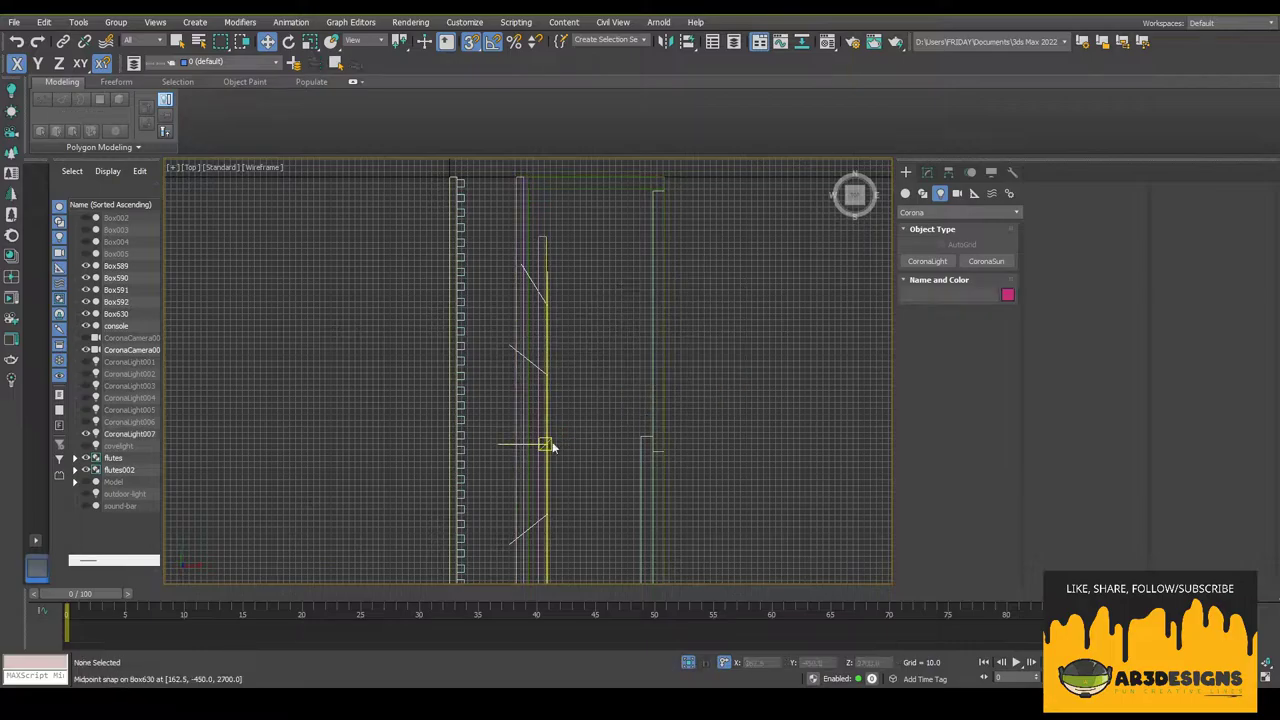
click(538, 443)
scroll(594, 517, down, 3)
alt+middle_drag(594, 517, 571, 437)
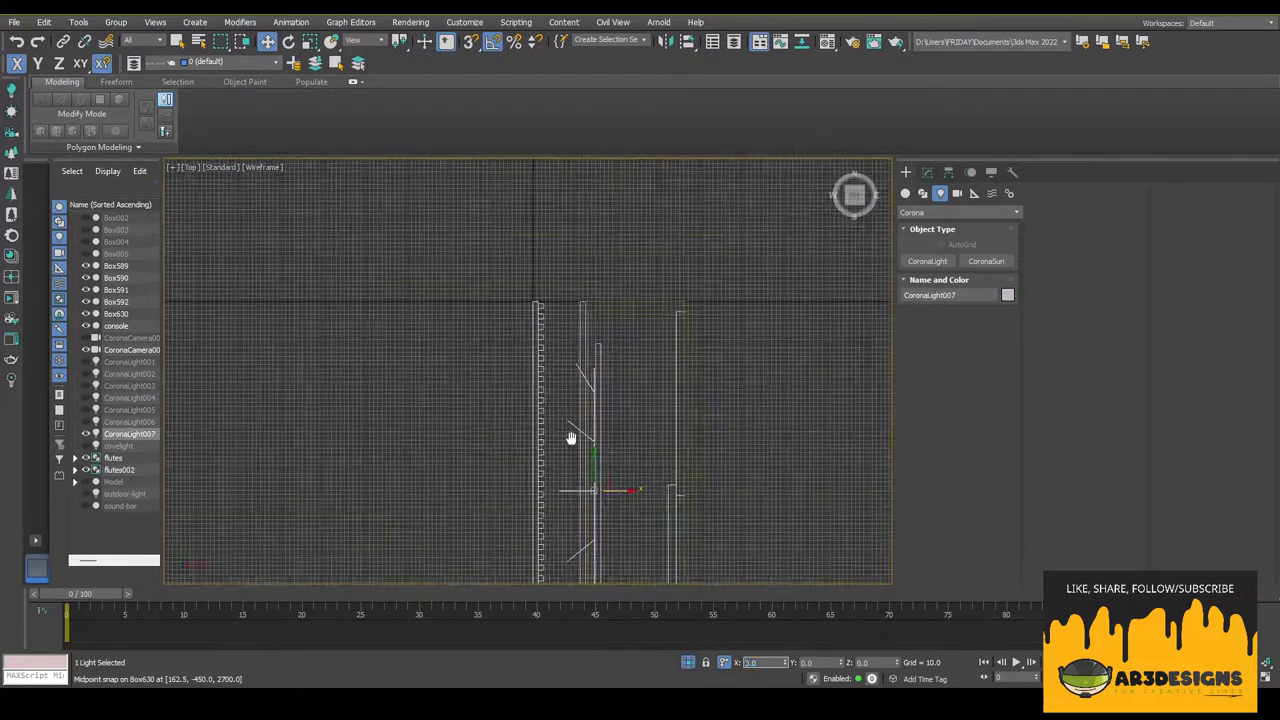
- Set the light to Rectangle shape, width 650, height 1900, 7200 K
click(862, 204)
click(927, 172)
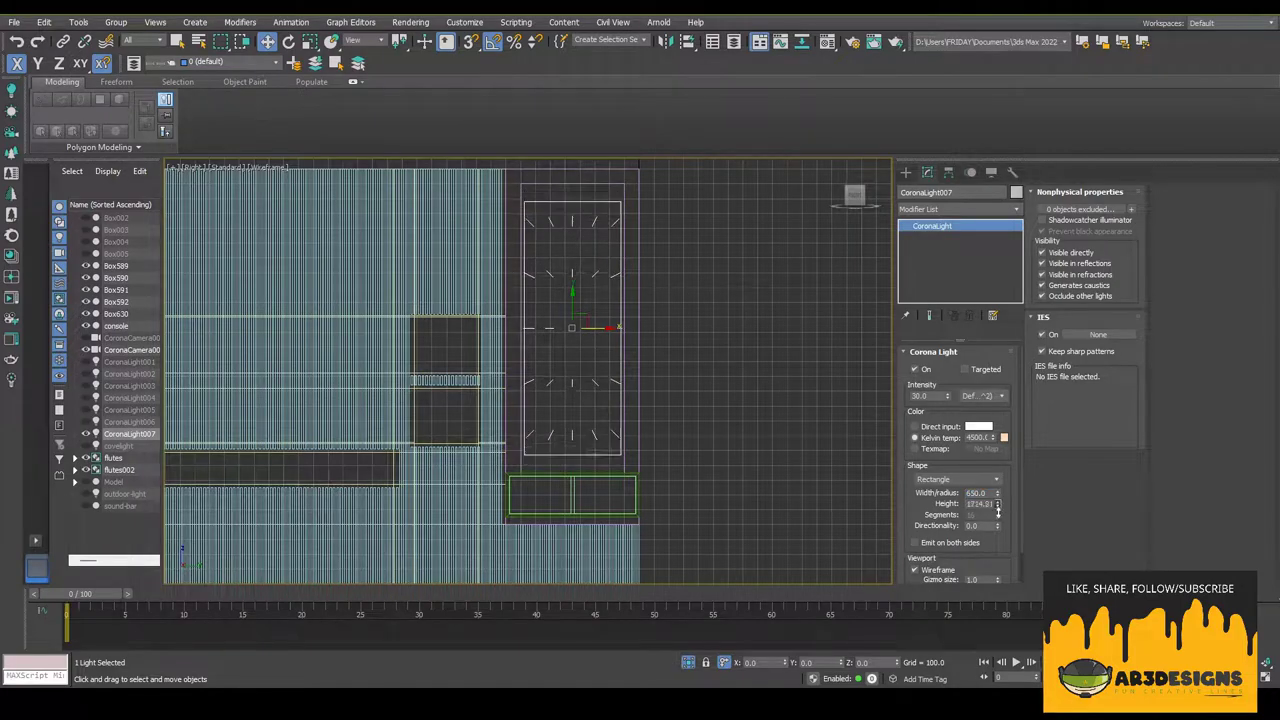
scroll(600, 345, down, 3)
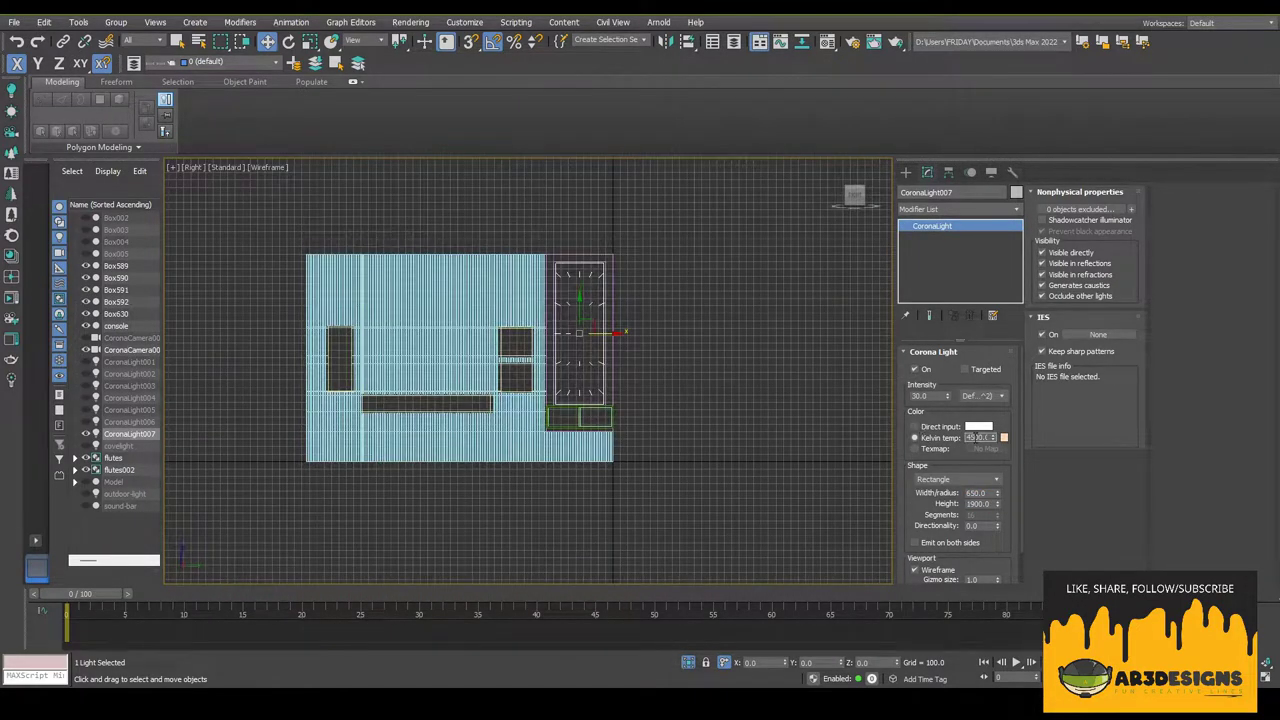
alt+middle_drag(820, 296, 646, 183)
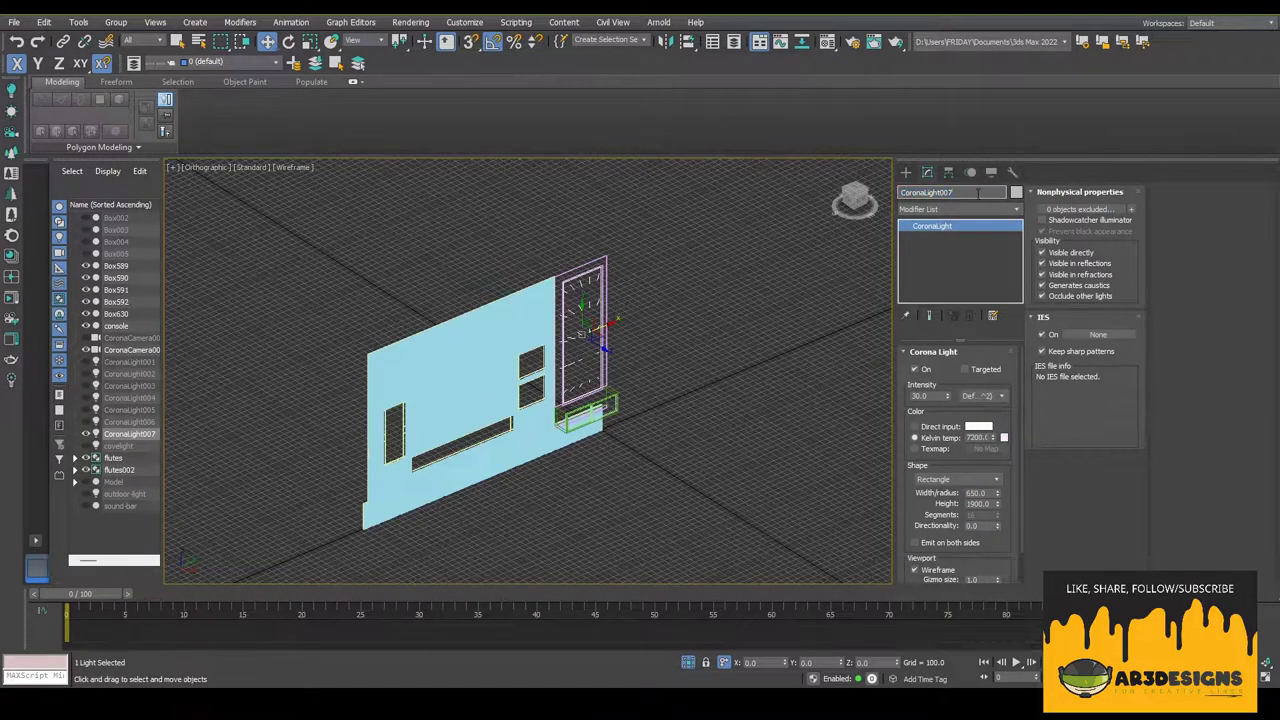
click(816, 195)
scroll(600, 300, up, 5)
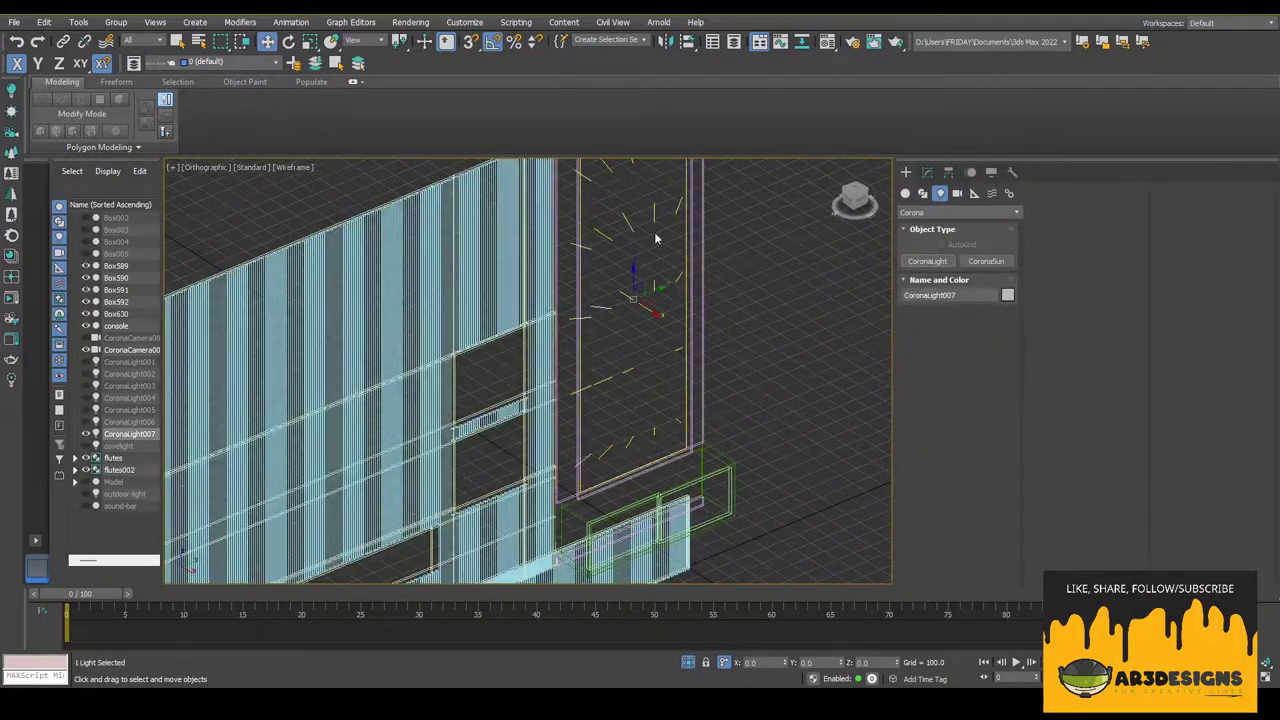
click(622, 259)
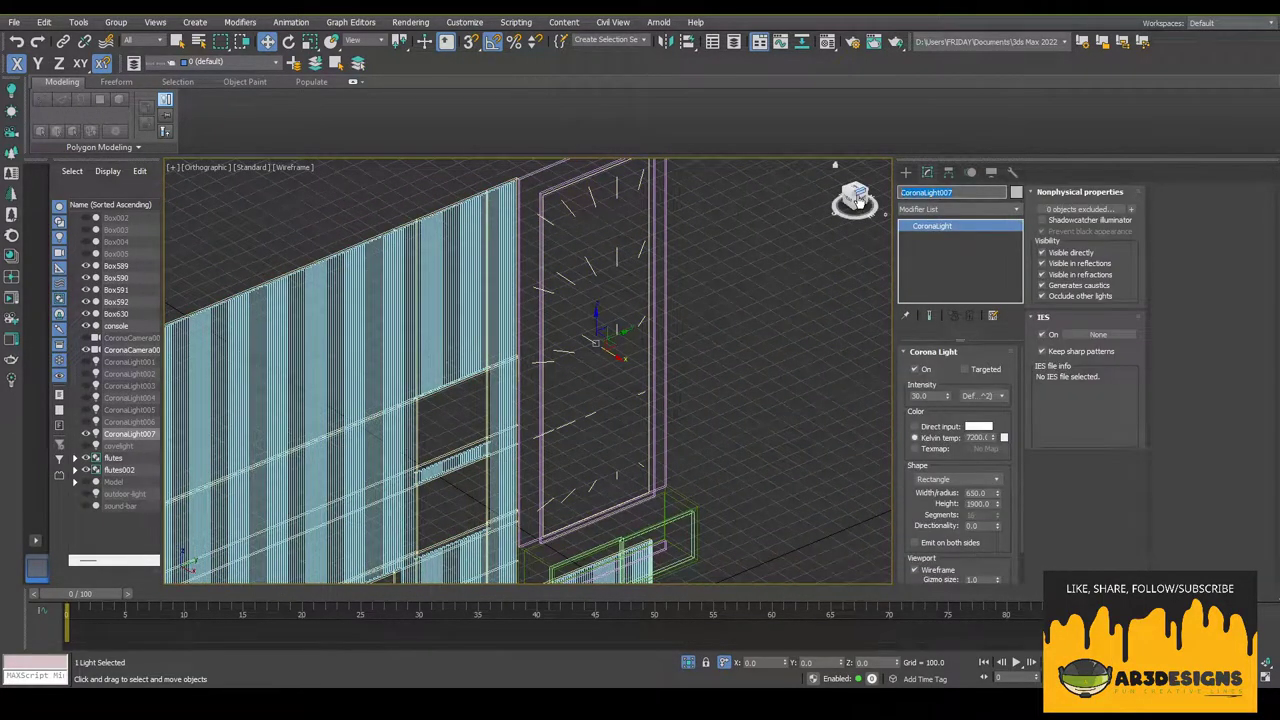
scroll(798, 262, down, 5)
scroll(798, 262, down, 3)
click(775, 218)
key(alt+w)
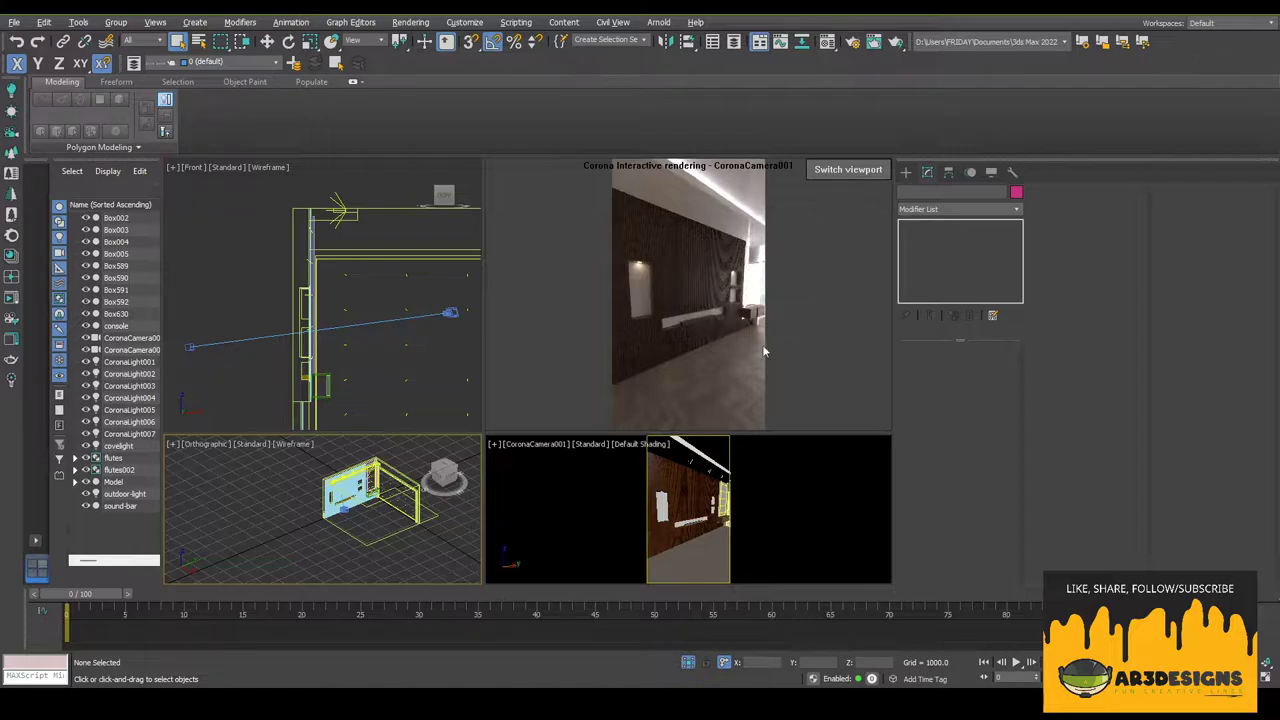
- Select CoronaLight007 in the shaded view and set its Intensity to 1.0
key(alt+w)
key(alt+w)
click(300, 295)
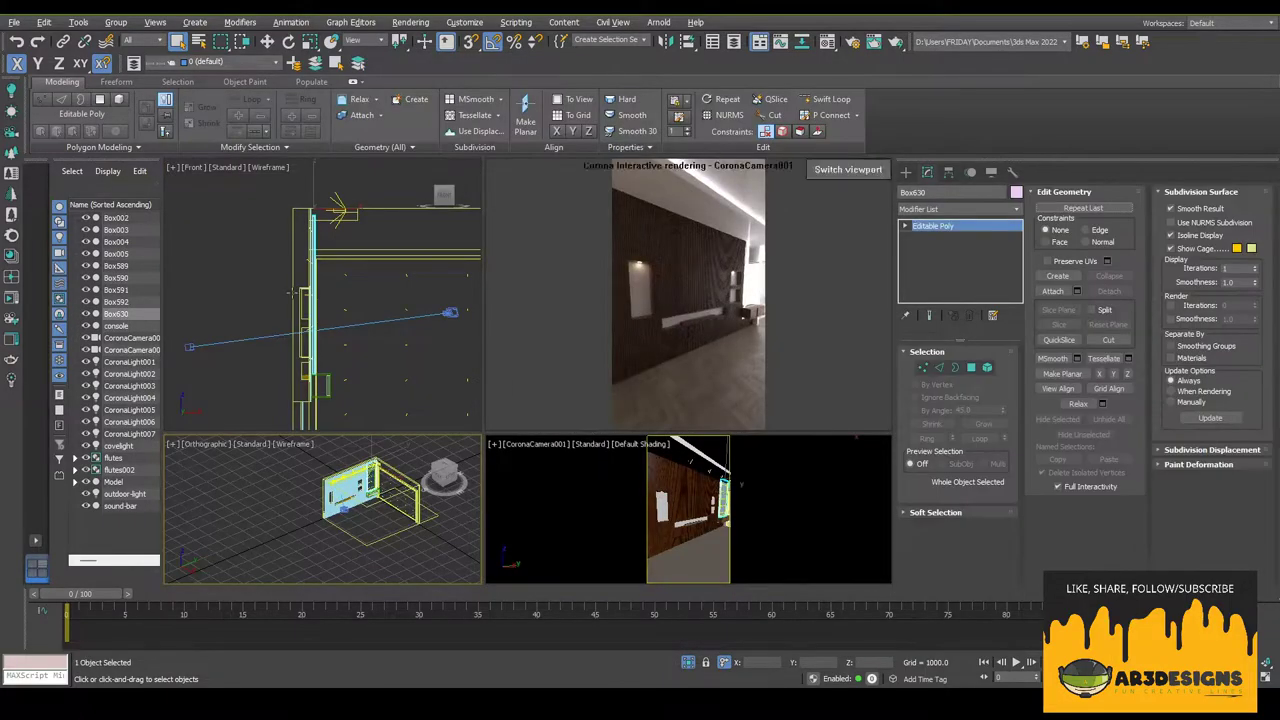
scroll(300, 295, down, 3)
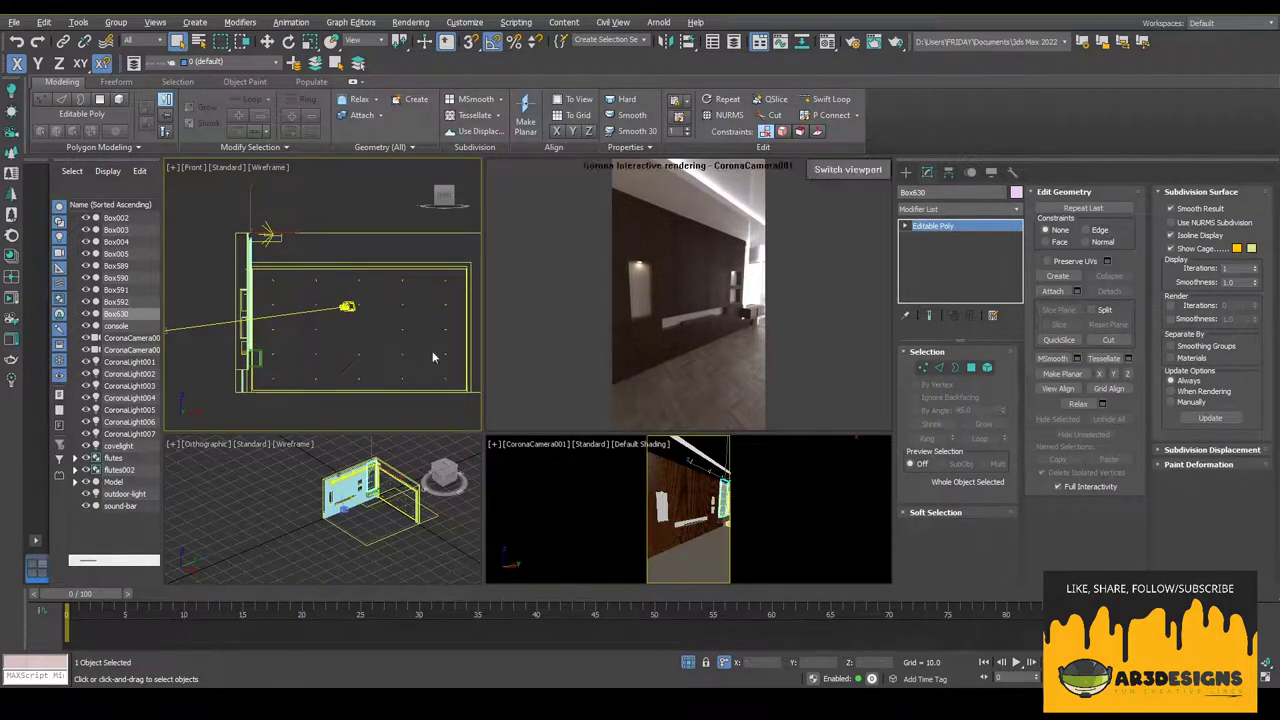
key(F3)
scroll(433, 357, up, 3)
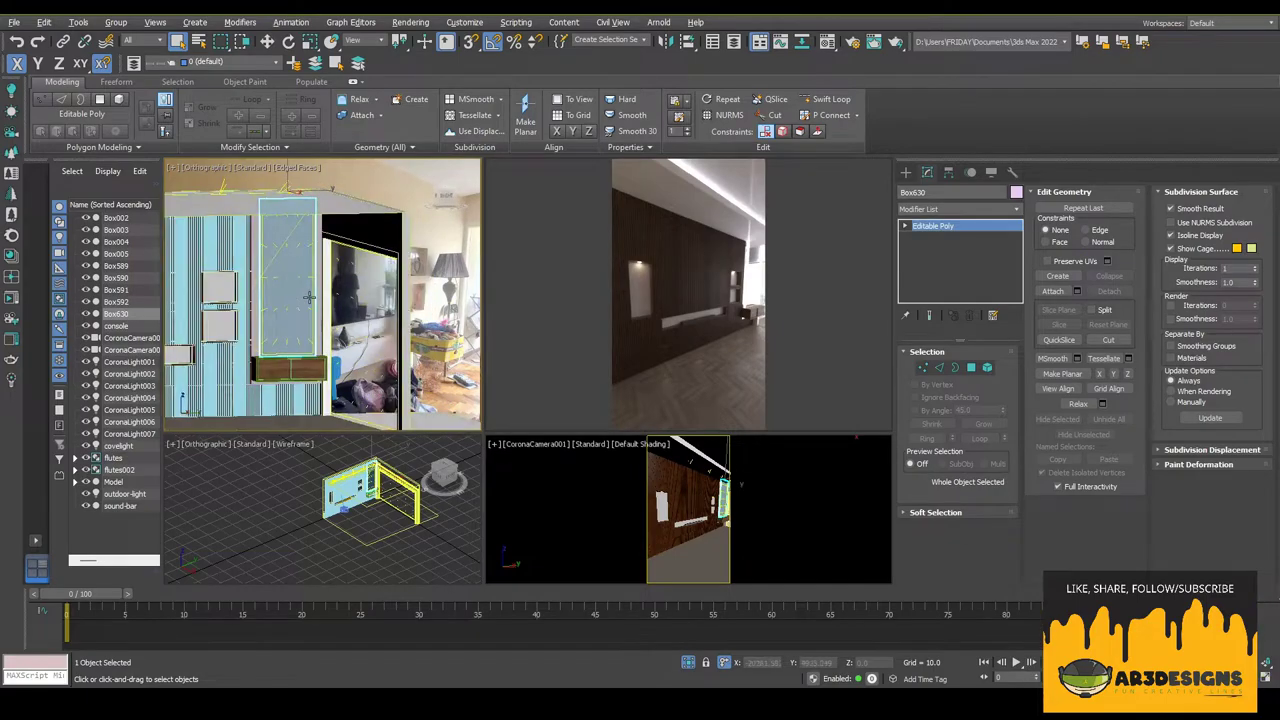
alt+middle_drag(323, 300, 390, 310)
click(350, 300)
click(390, 310)
click(914, 369)
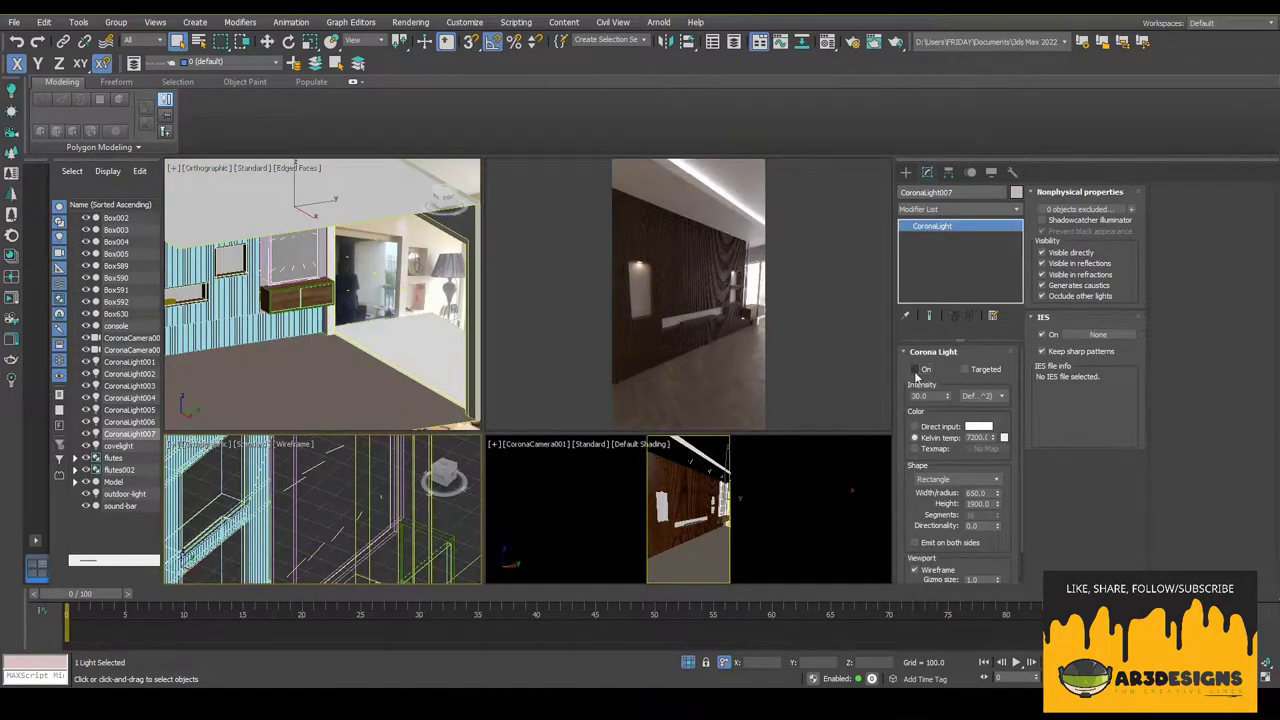
text(1)
key(Return)
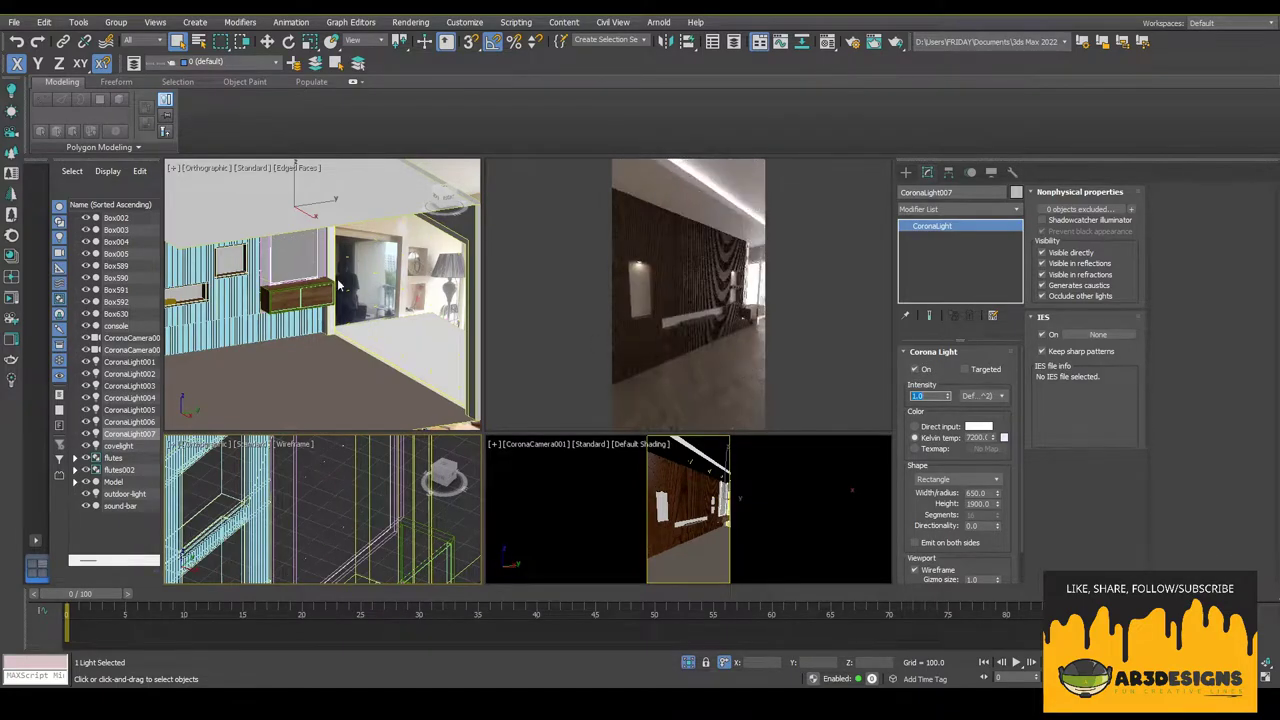
click(470, 318)
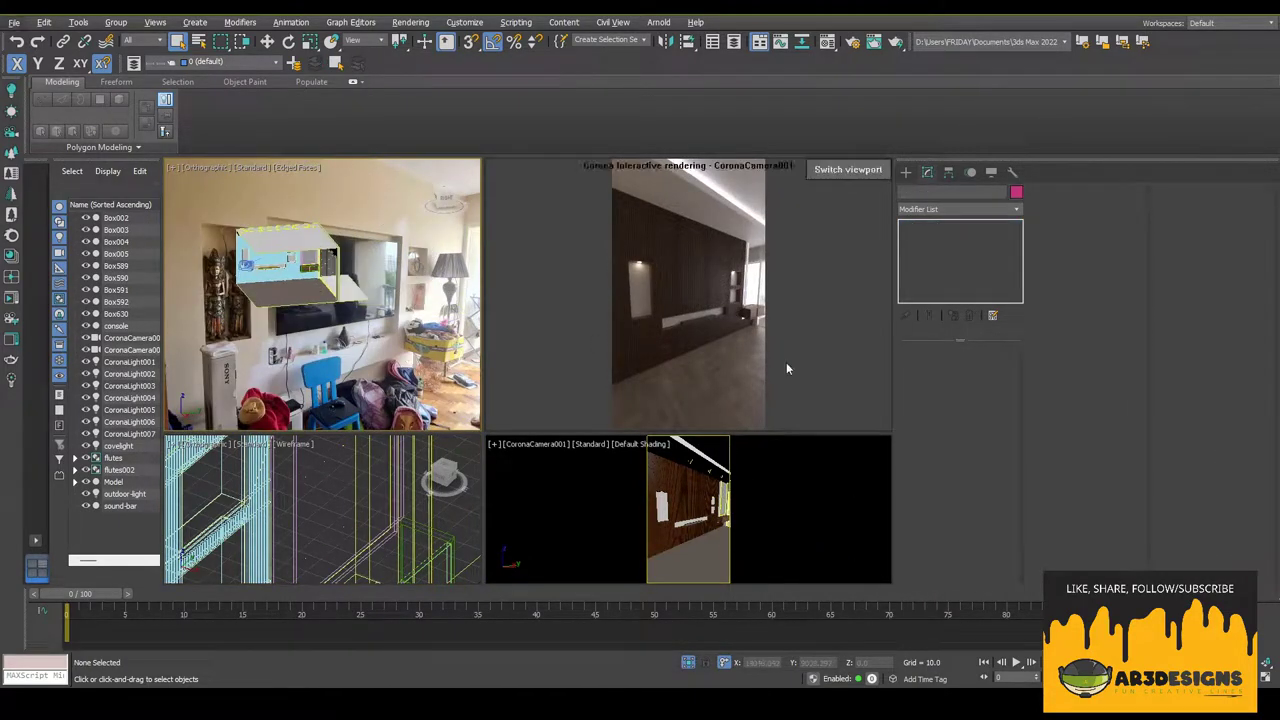
key(alt+w)
- Stop the interactive render and adjust the tall panel's corner vertices
right_click(625, 345)
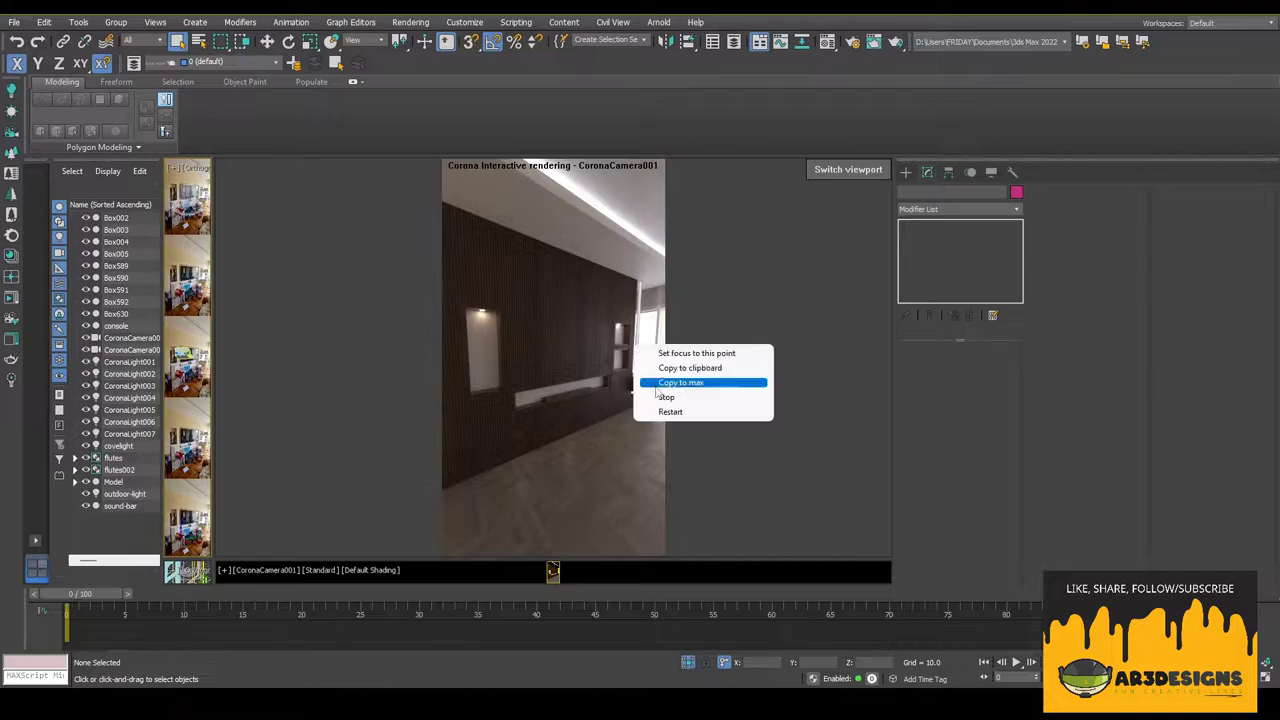
click(645, 399)
key(alt+w)
click(116, 313)
key(alt+w)
key(z)
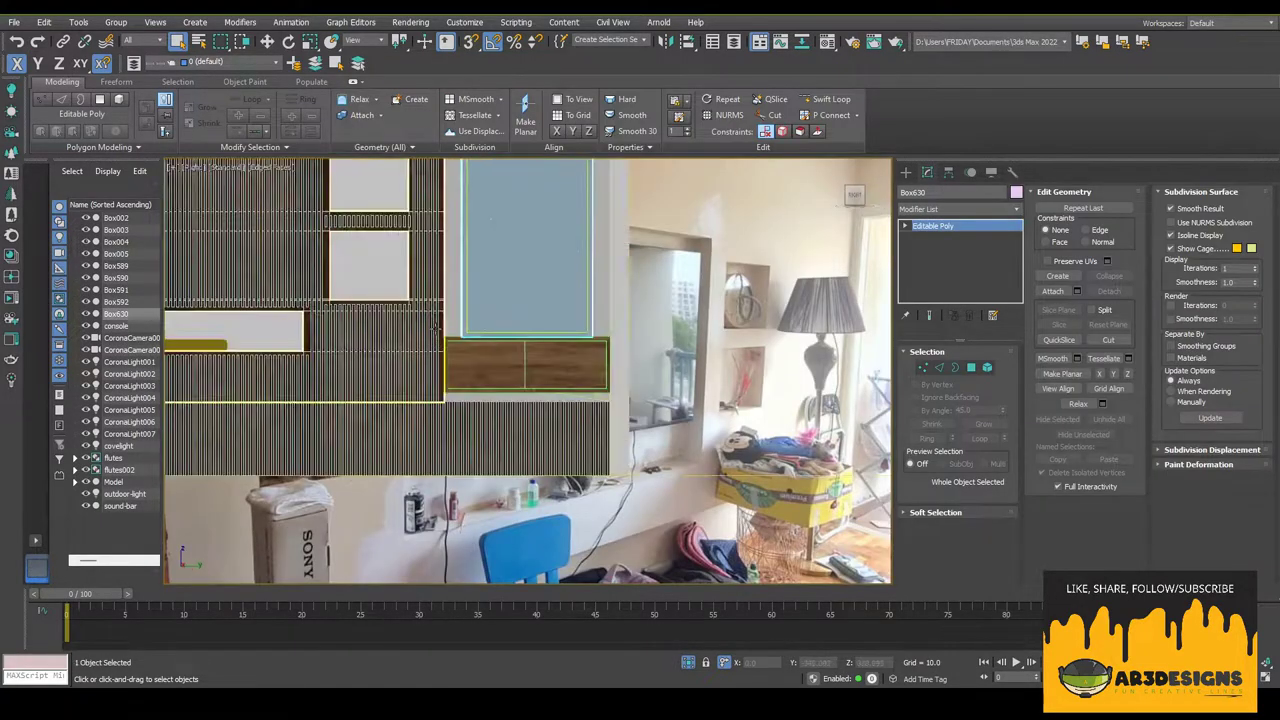
key(1)
key(w)
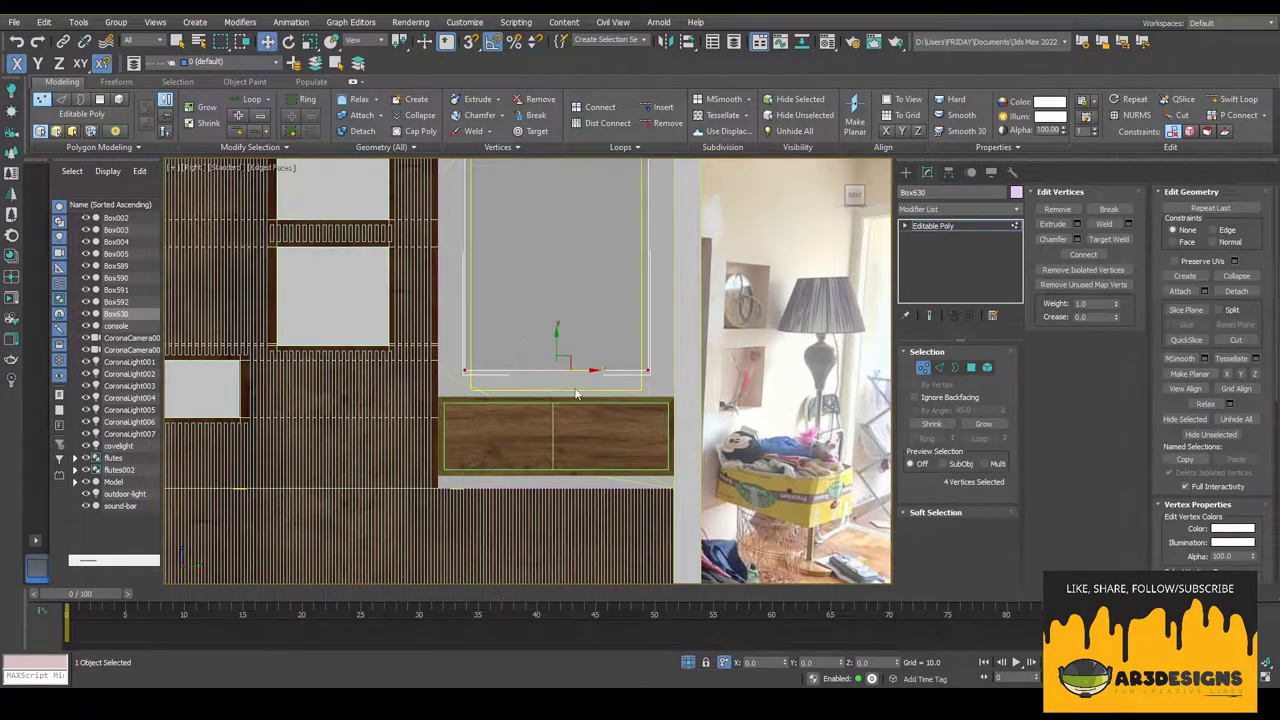
key(6)
- Exit sub-object mode, restore the four viewports and select the flooring in the camera view
scroll(576, 393, down, 5)
right_click(575, 290)
key(Escape)
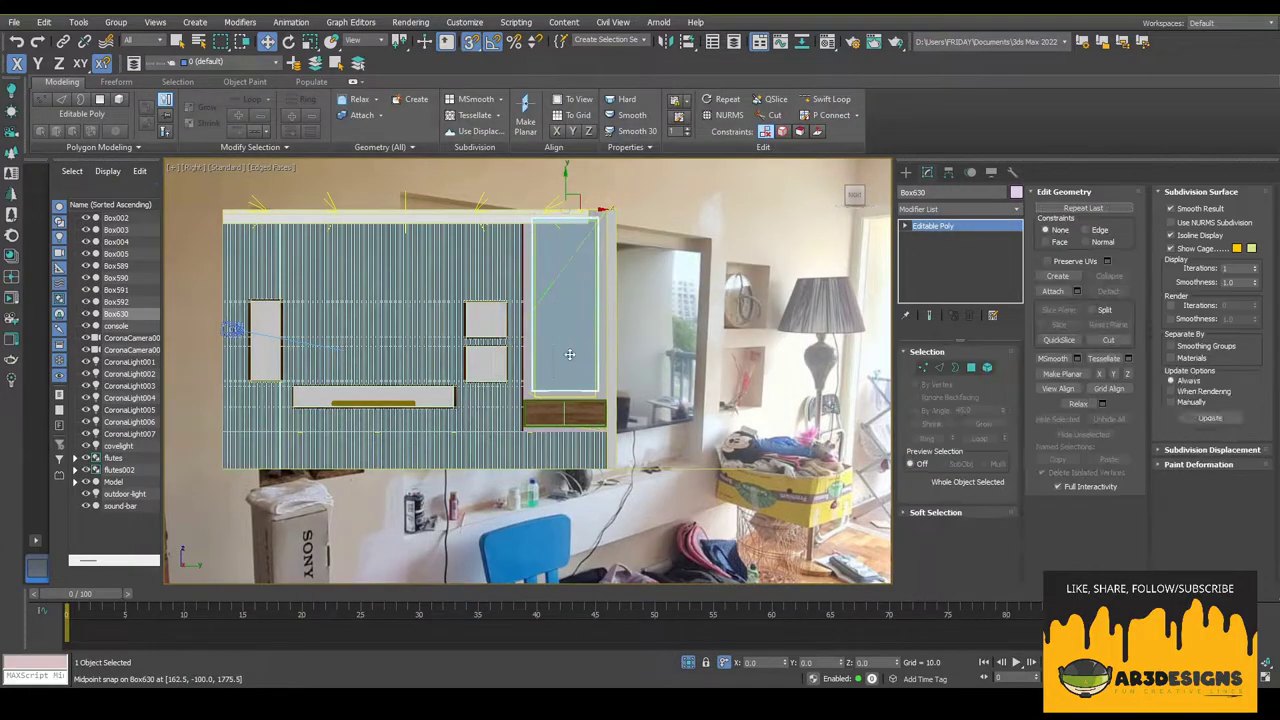
scroll(575, 400, up, 5)
click(567, 406)
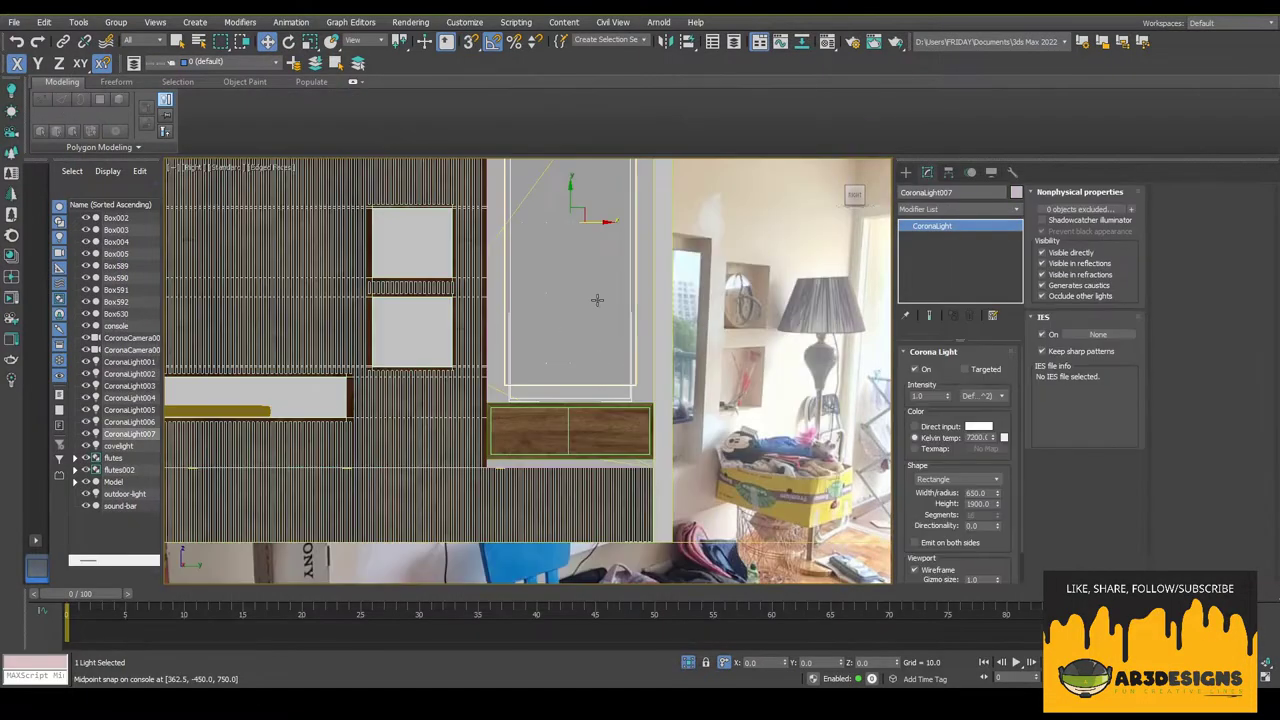
scroll(590, 367, down, 3)
scroll(537, 422, down, 3)
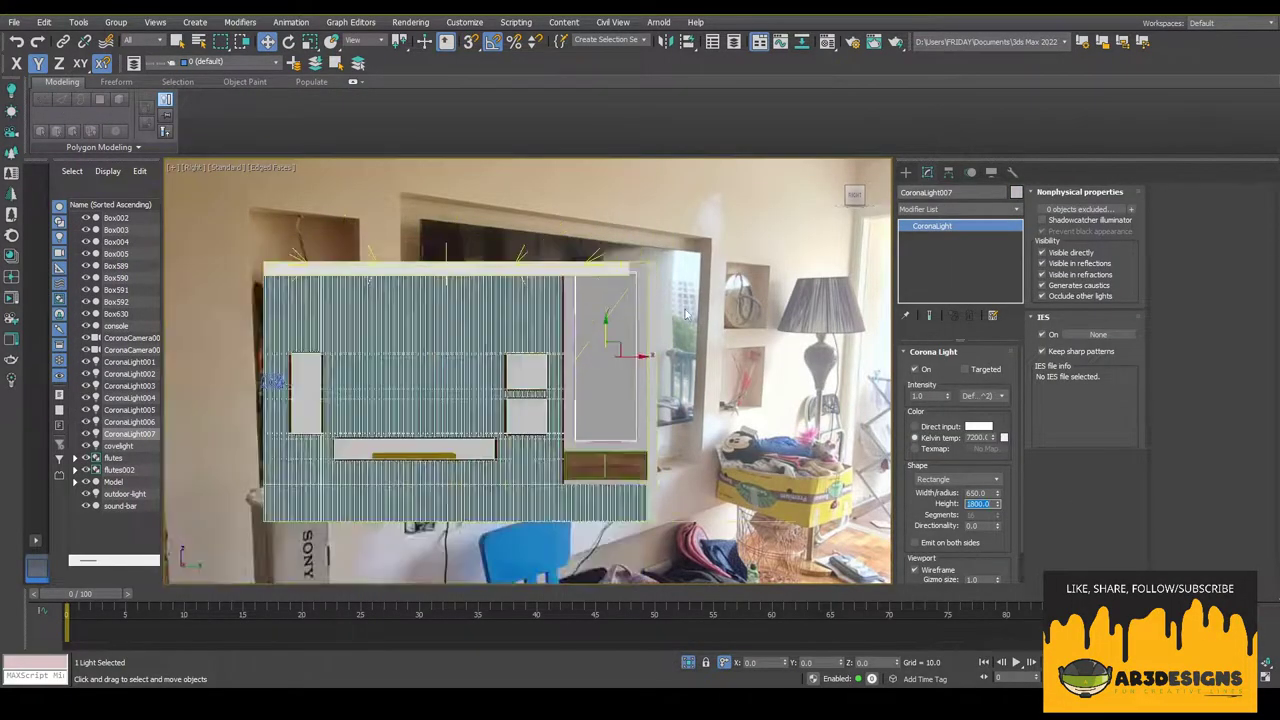
scroll(537, 422, up, 3)
alt+middle_drag(537, 422, 640, 400)
key(q)
key(alt+w)
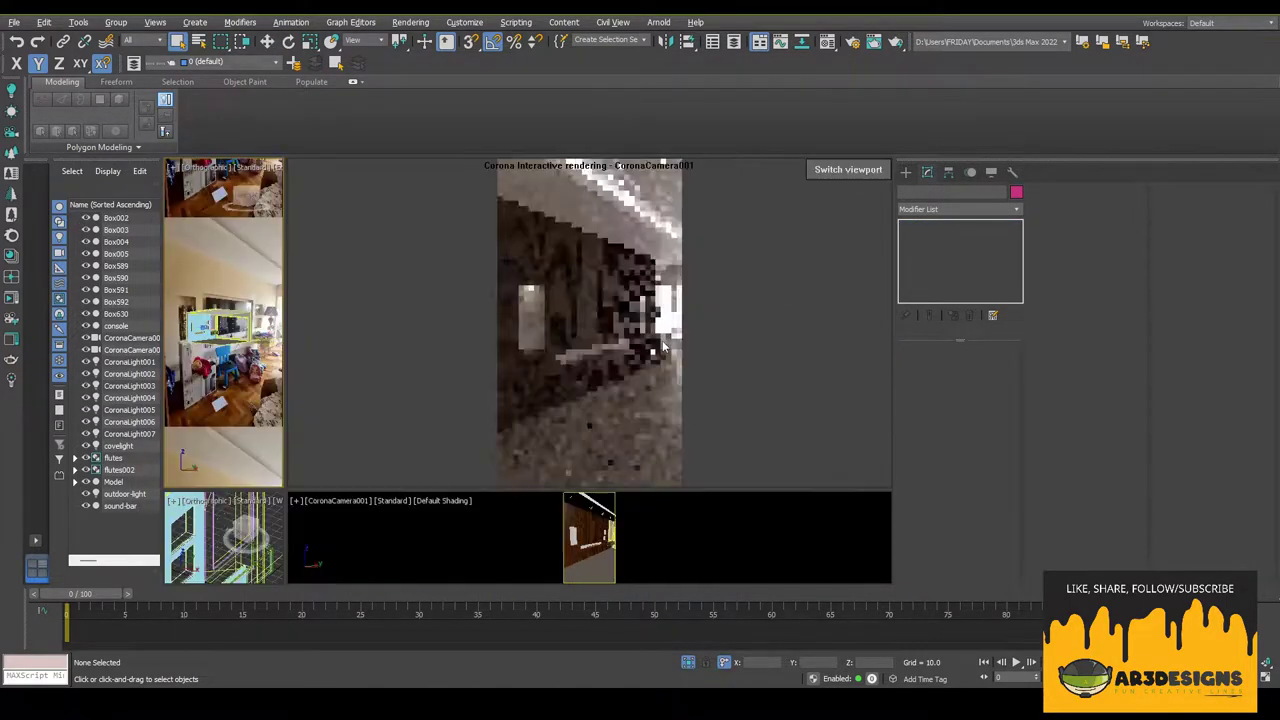
click(707, 545)
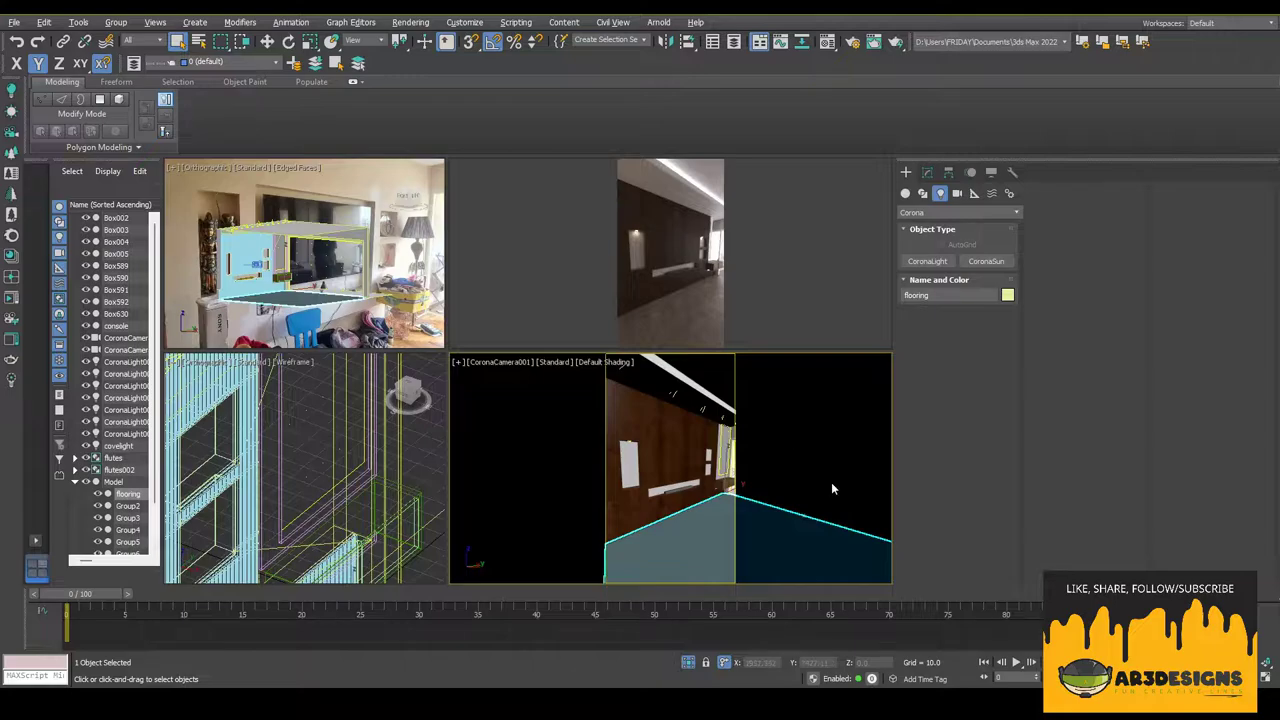
- Open the flooring material in the Slate Material Editor and inspect its Map #3 Color Correction
key(m)
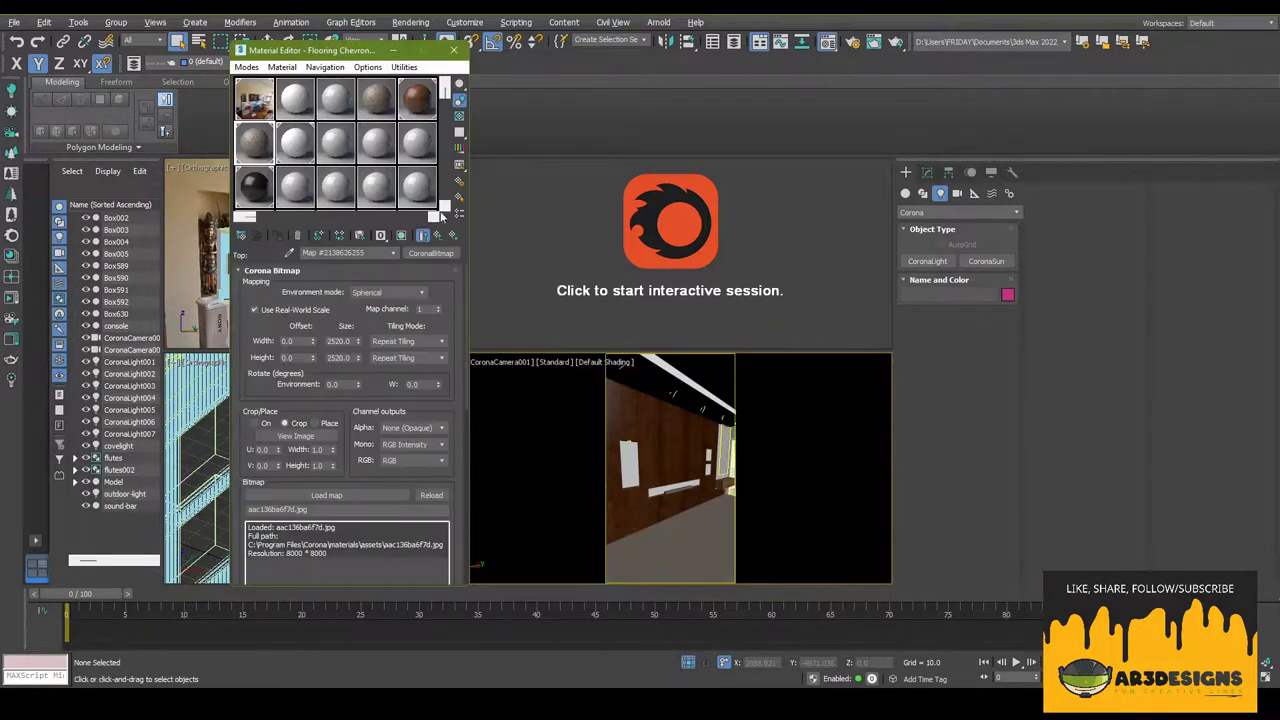
click(246, 67)
click(290, 97)
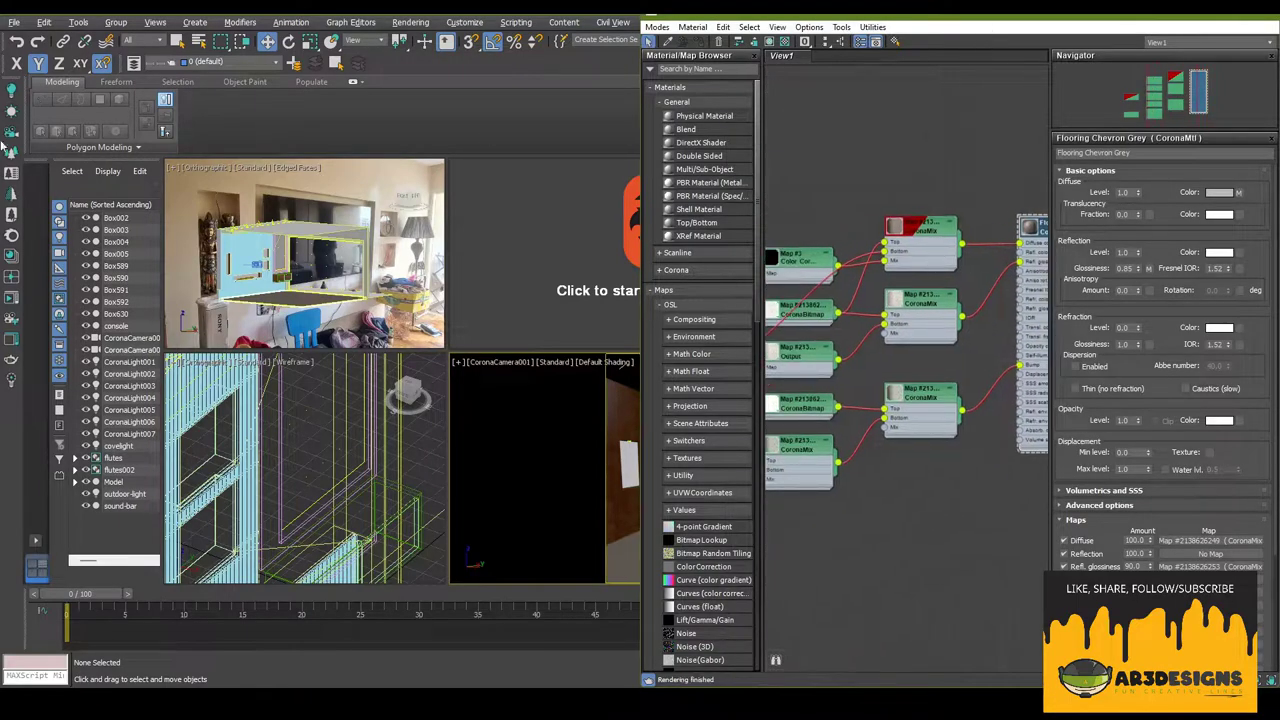
key(super+Left)
double_click(300, 236)
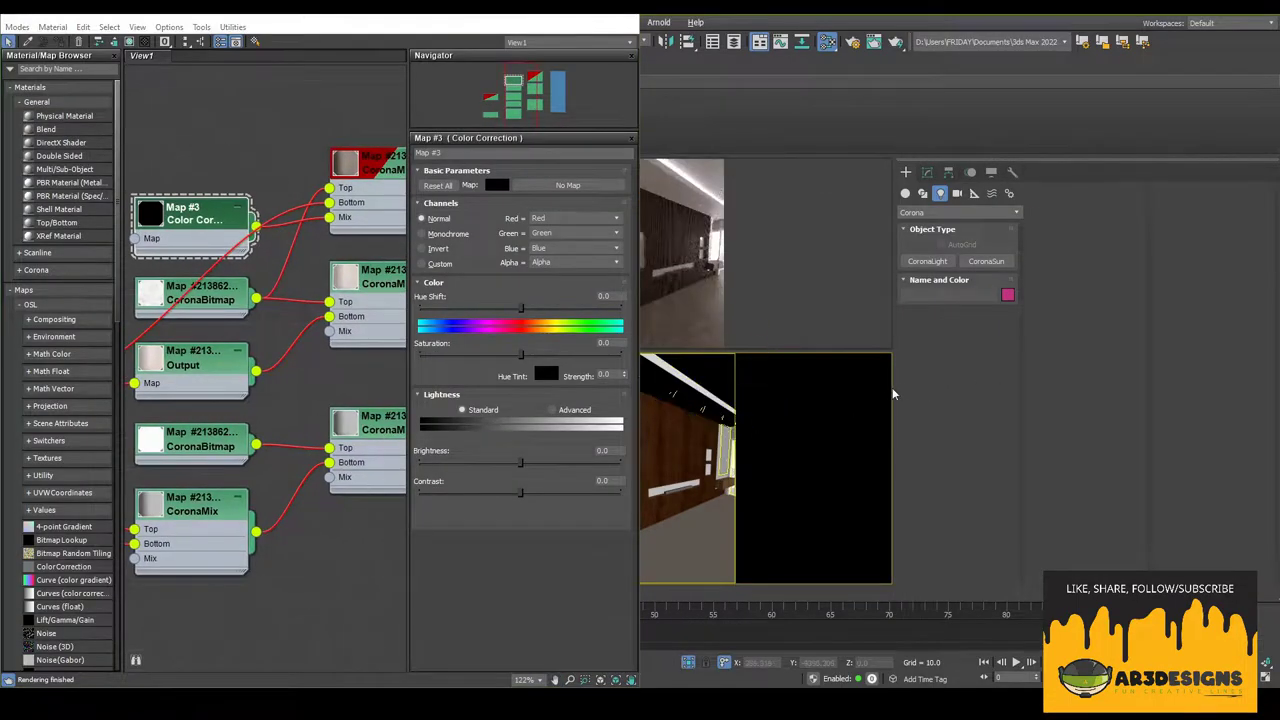
drag(893, 392, 1073, 395)
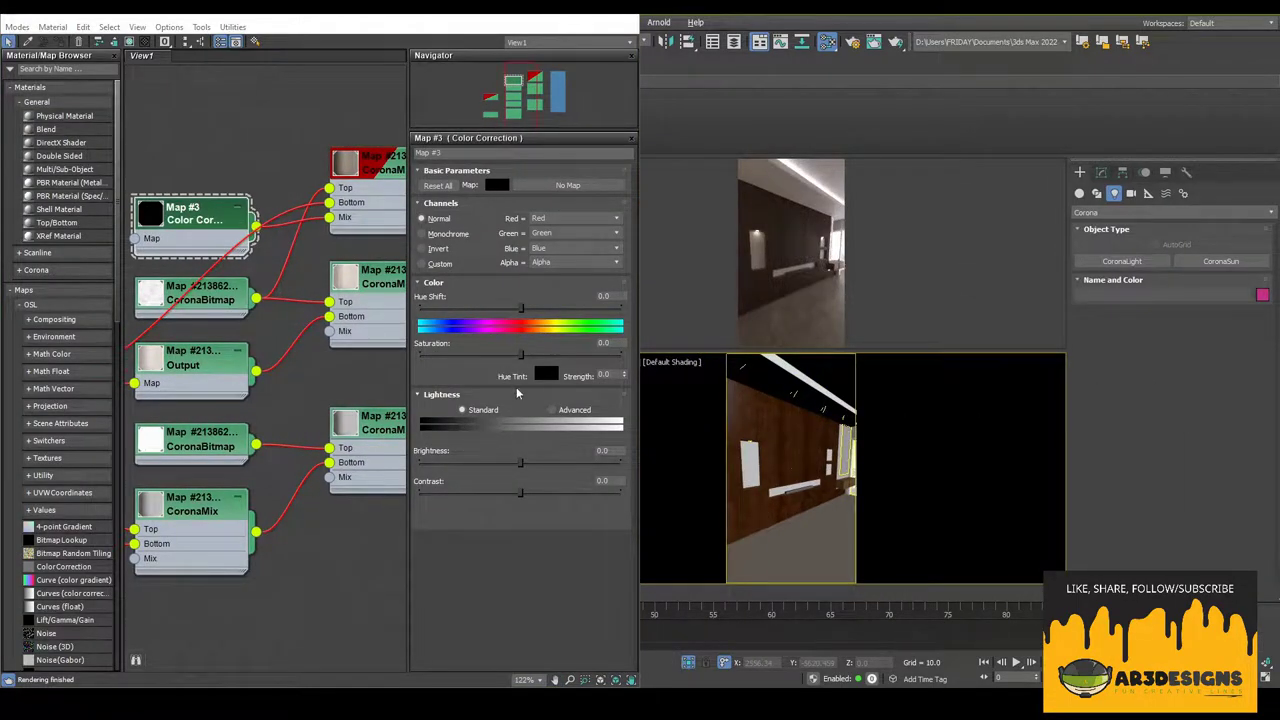
mouse_move(520, 462)
mouse_down()
mouse_move(596, 463)
mouse_move(520, 462)
mouse_up()
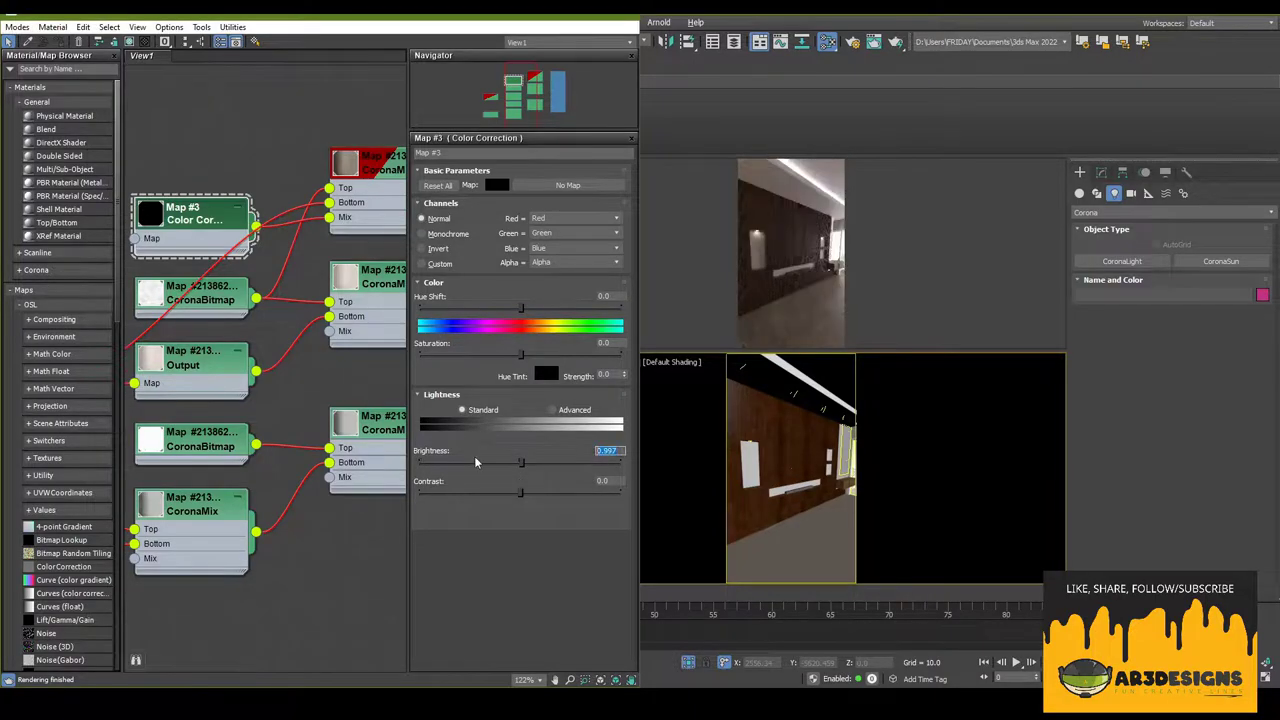
middle_drag(247, 179, 272, 236)
scroll(272, 236, down, 3)
double_click(187, 340)
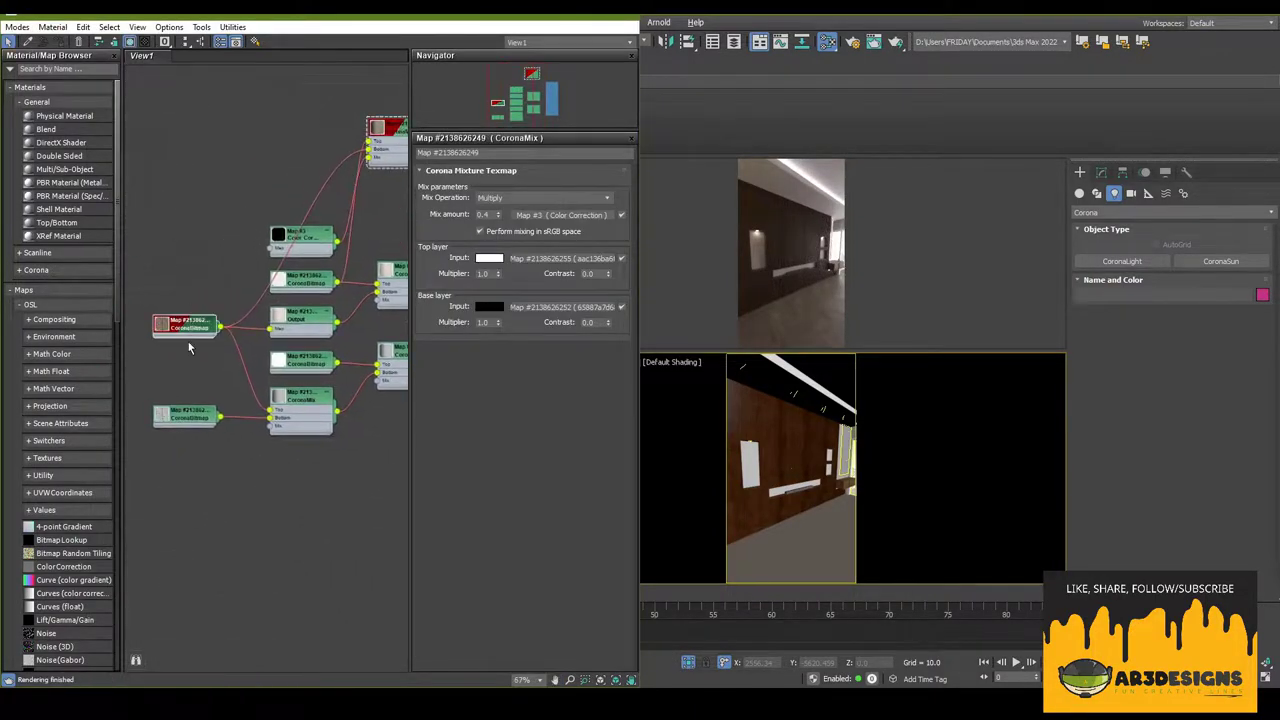
drag(358, 281, 299, 213)
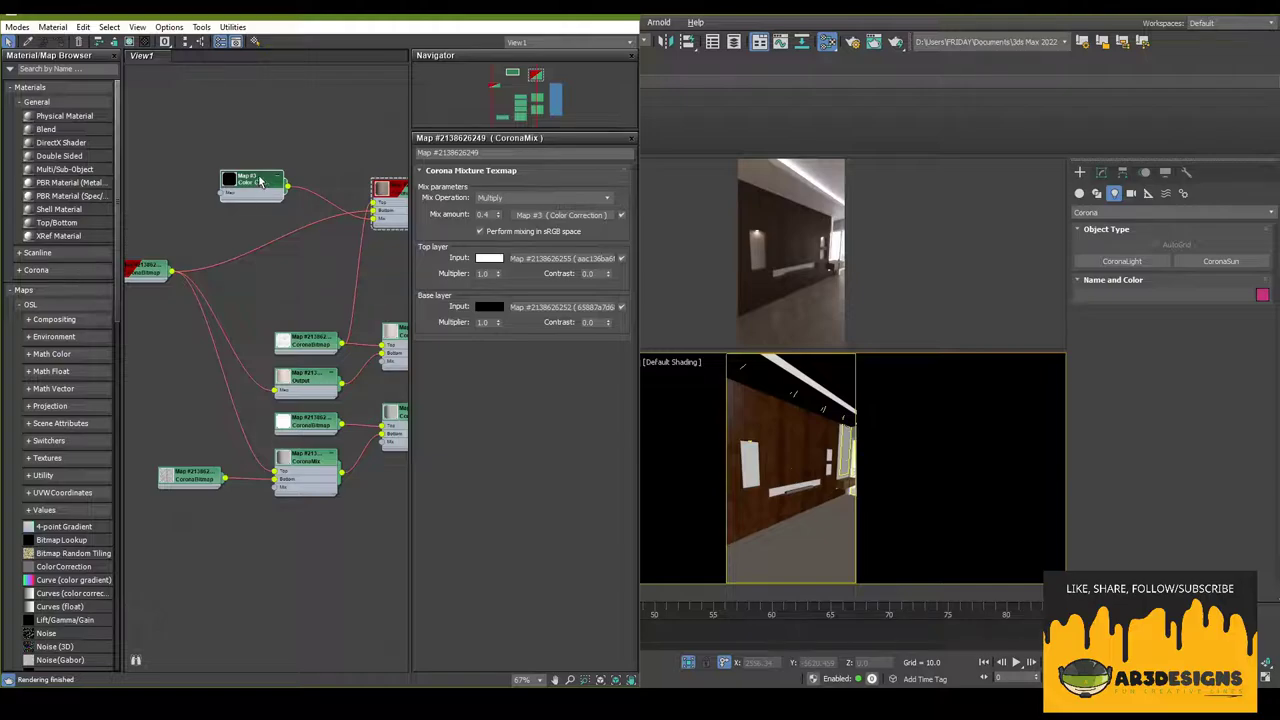
- Duplicate the Color Correction node as Map #4 and wire the floor bitmap into it
right_click(260, 180)
double_click(250, 185)
double_click(255, 245)
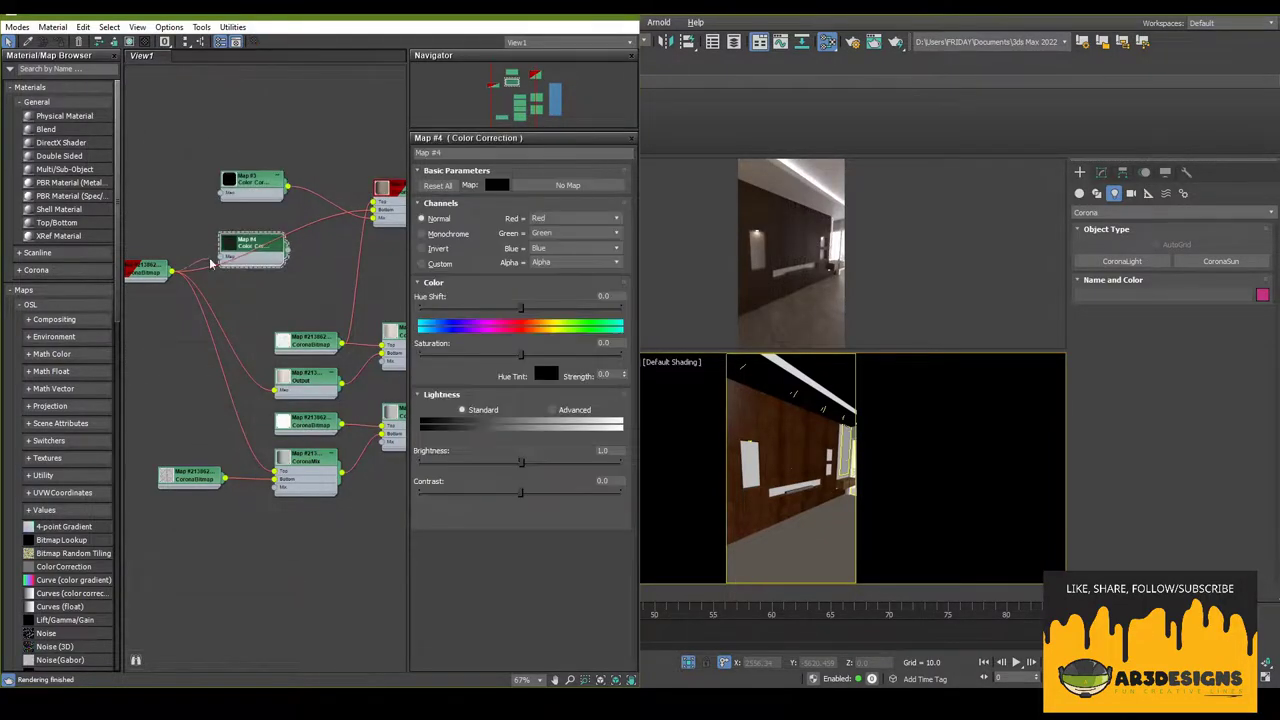
drag(255, 245, 273, 280)
scroll(273, 280, up, 2)
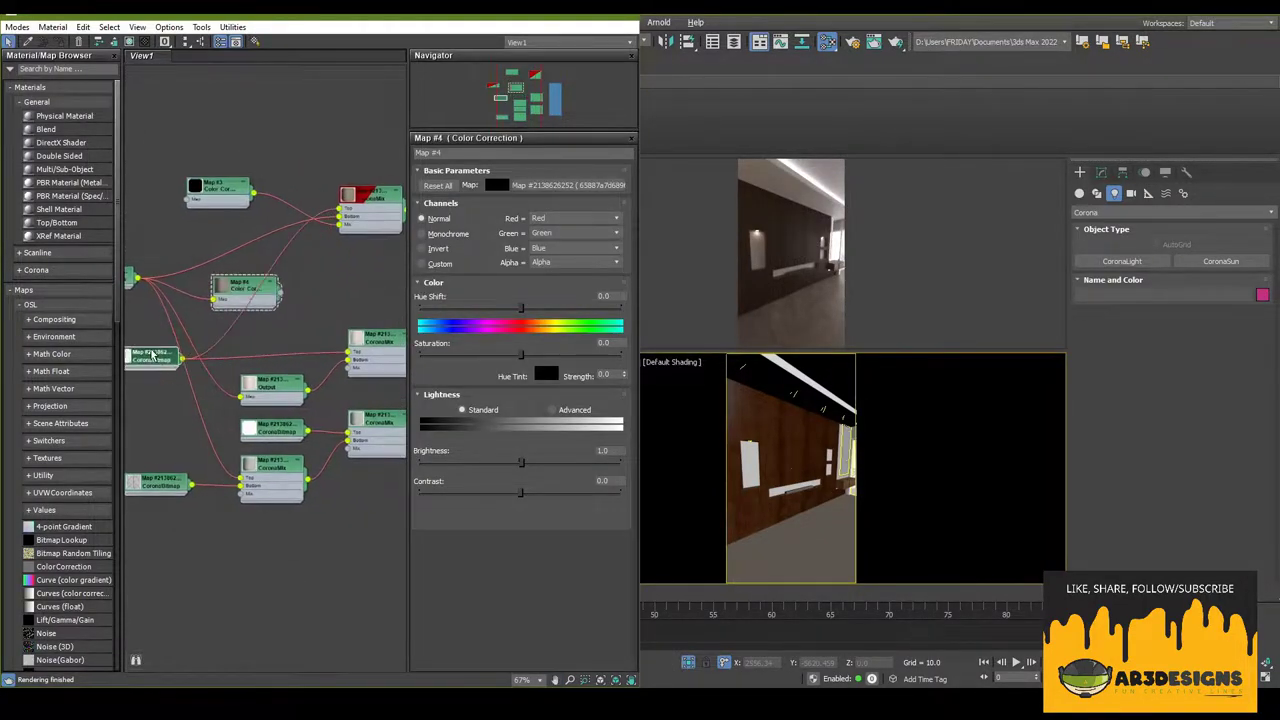
middle_drag(273, 280, 333, 320)
scroll(333, 320, up, 2)
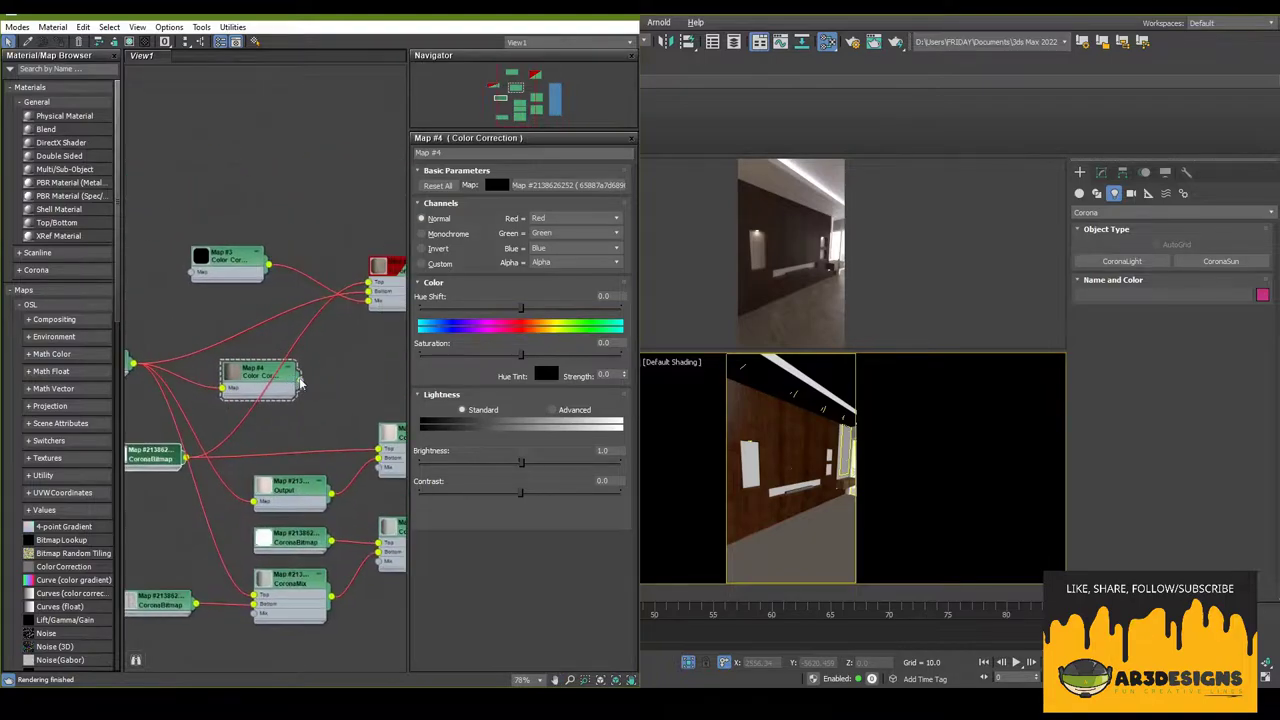
click(557, 218)
click(537, 230)
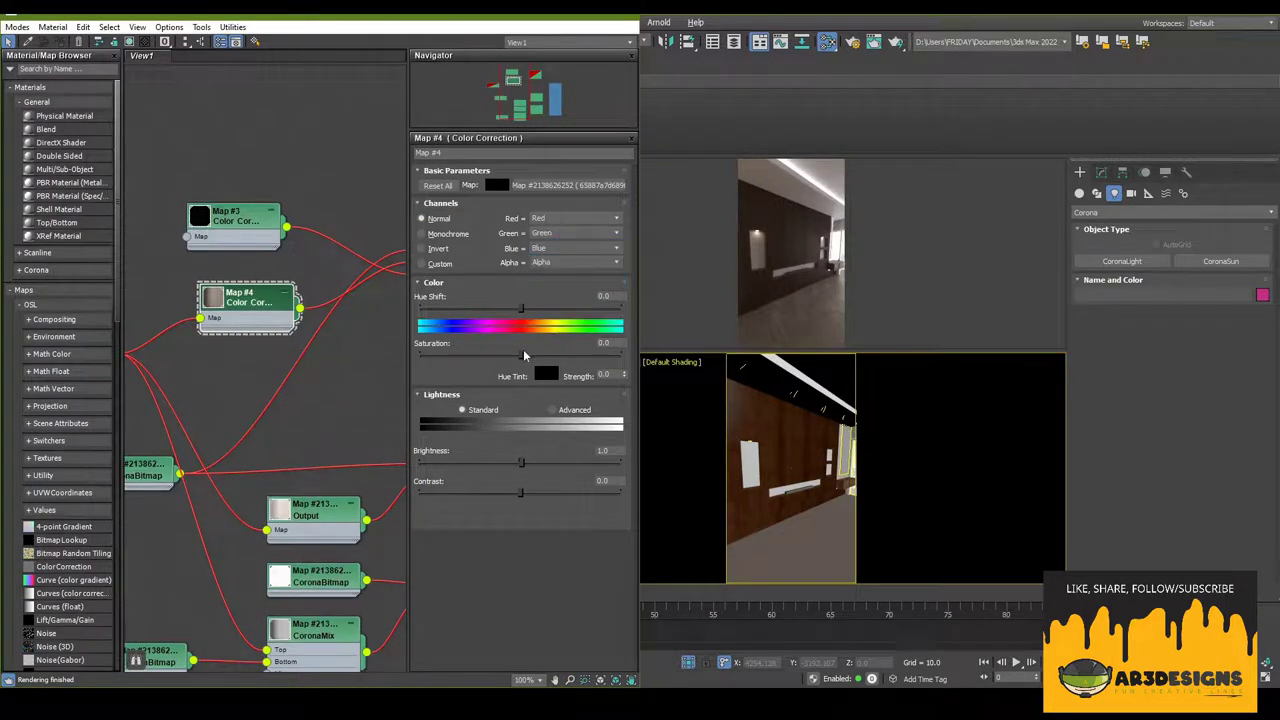
- Set Map #4 hue shift about -15, saturation 100, brightness about -7, strength 30
drag(520, 307, 480, 307)
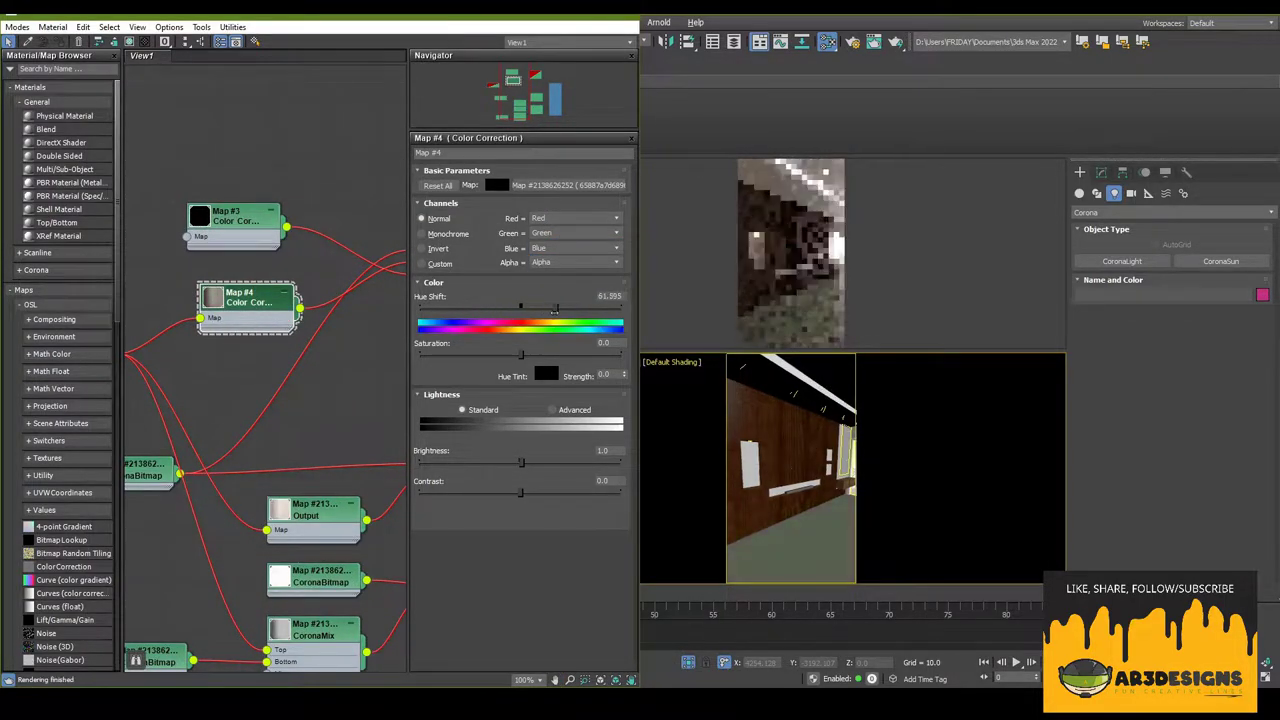
drag(480, 307, 455, 307)
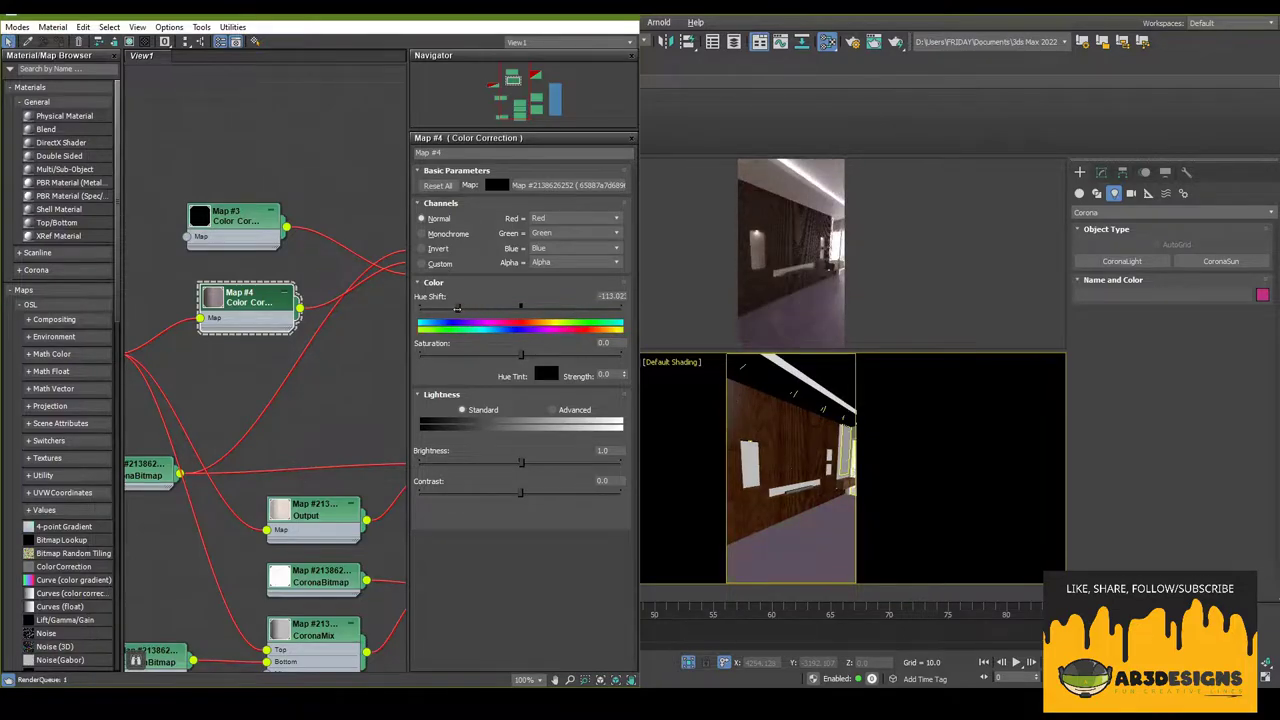
drag(520, 354, 622, 355)
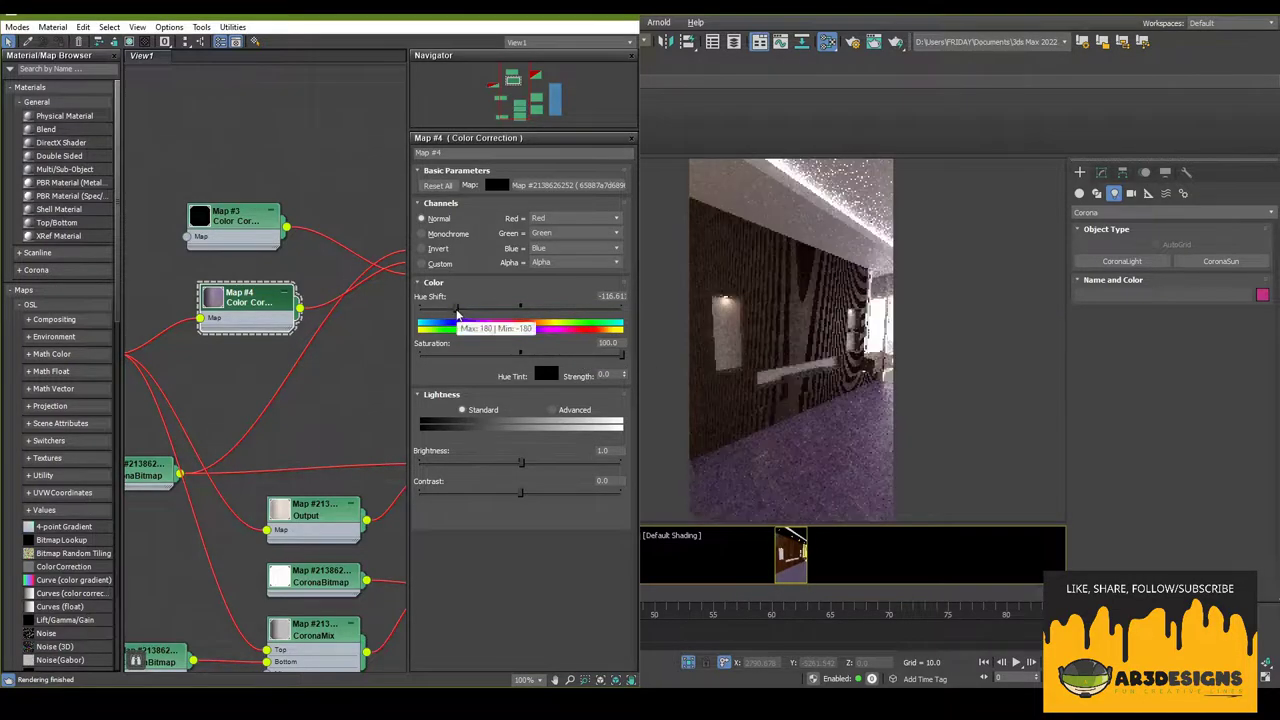
drag(455, 307, 510, 307)
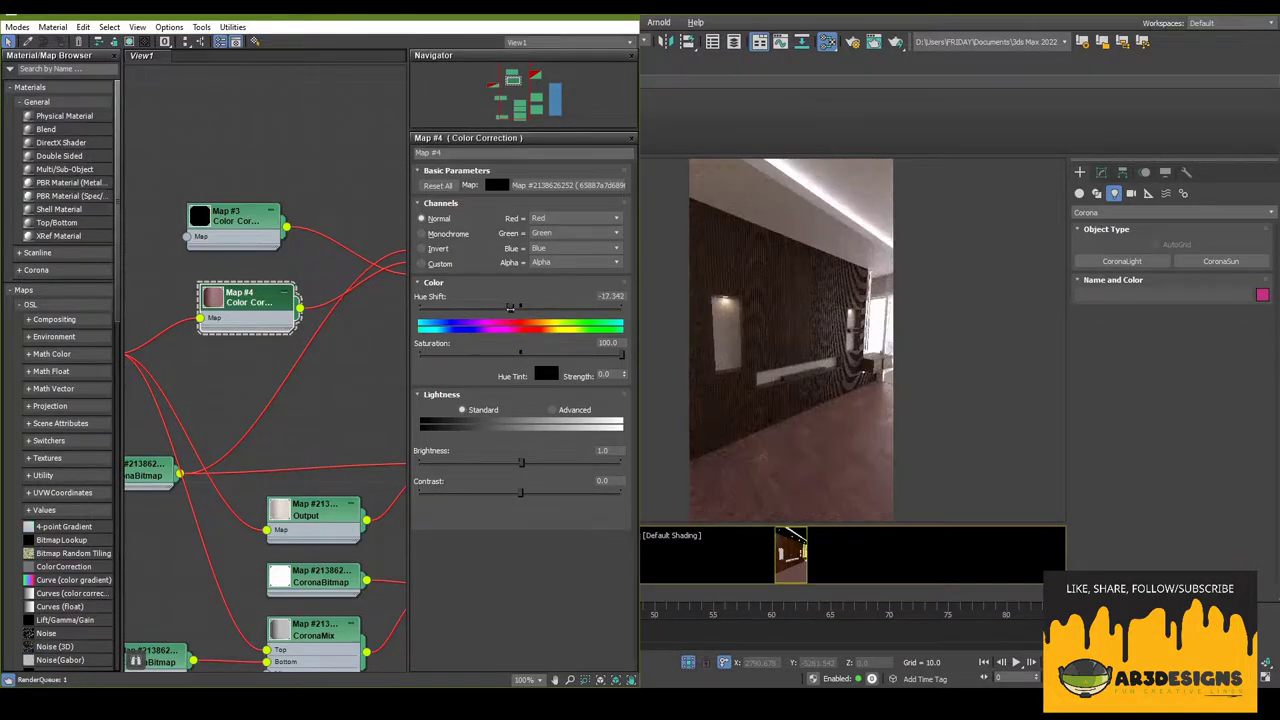
mouse_move(520, 461)
mouse_down()
mouse_move(505, 461)
mouse_move(533, 492)
mouse_move(515, 461)
mouse_up()
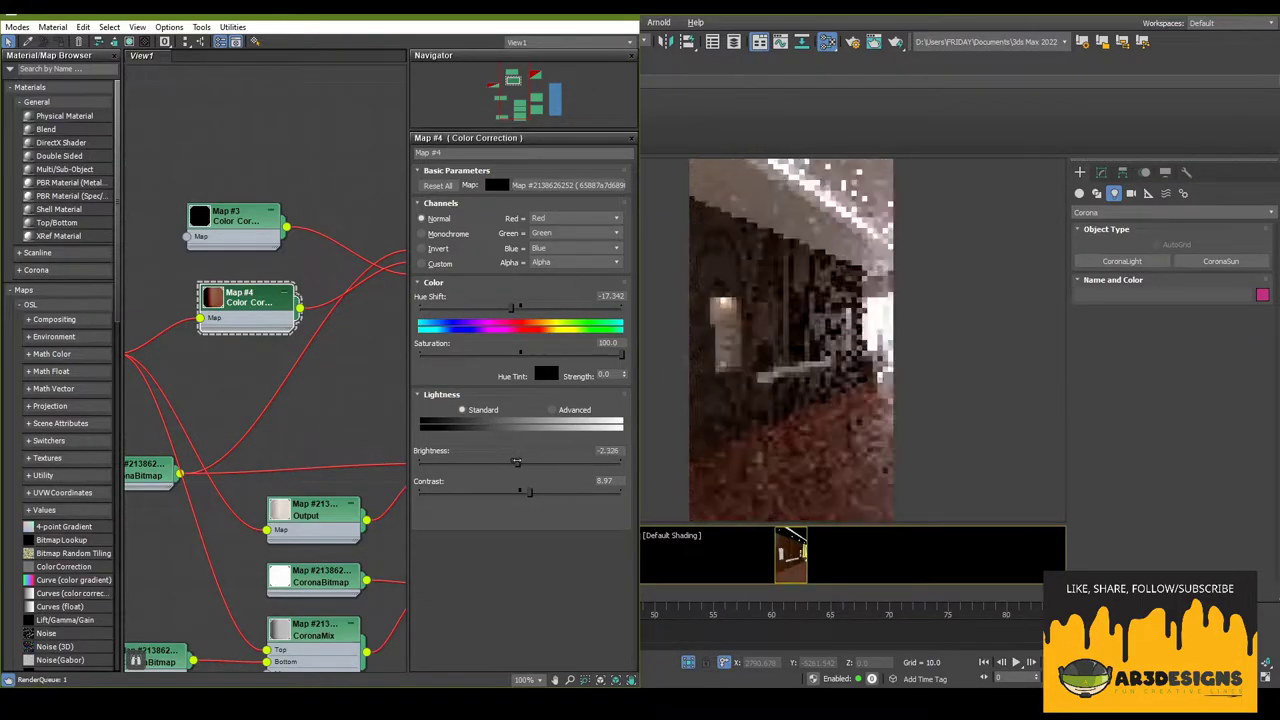
drag(510, 307, 509, 307)
text(100)
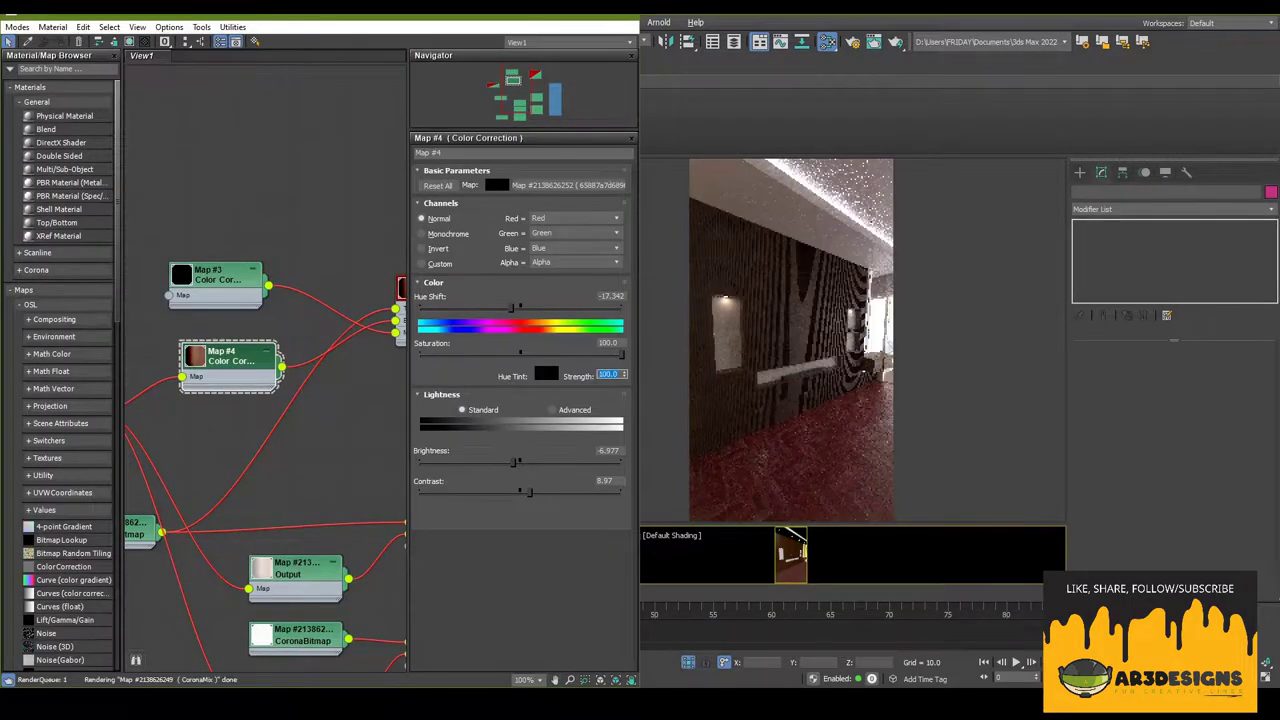
text(30)
key(Return)
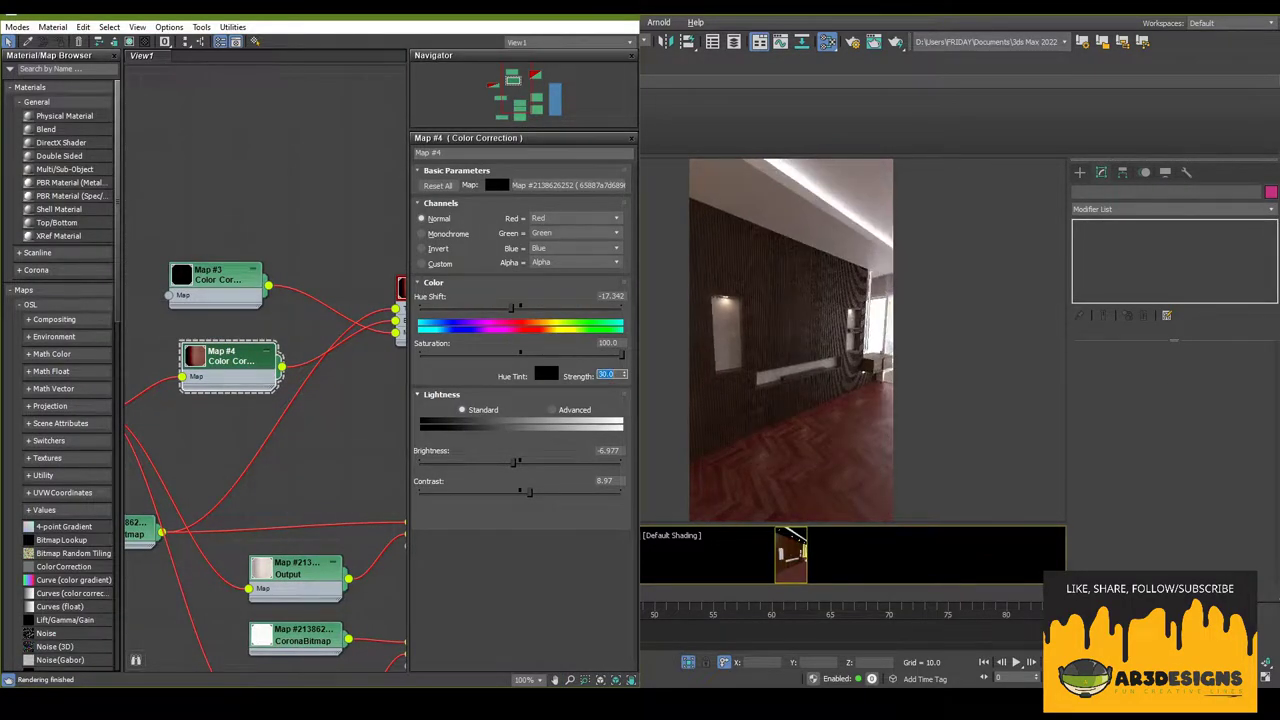
drag(511, 306, 510, 320)
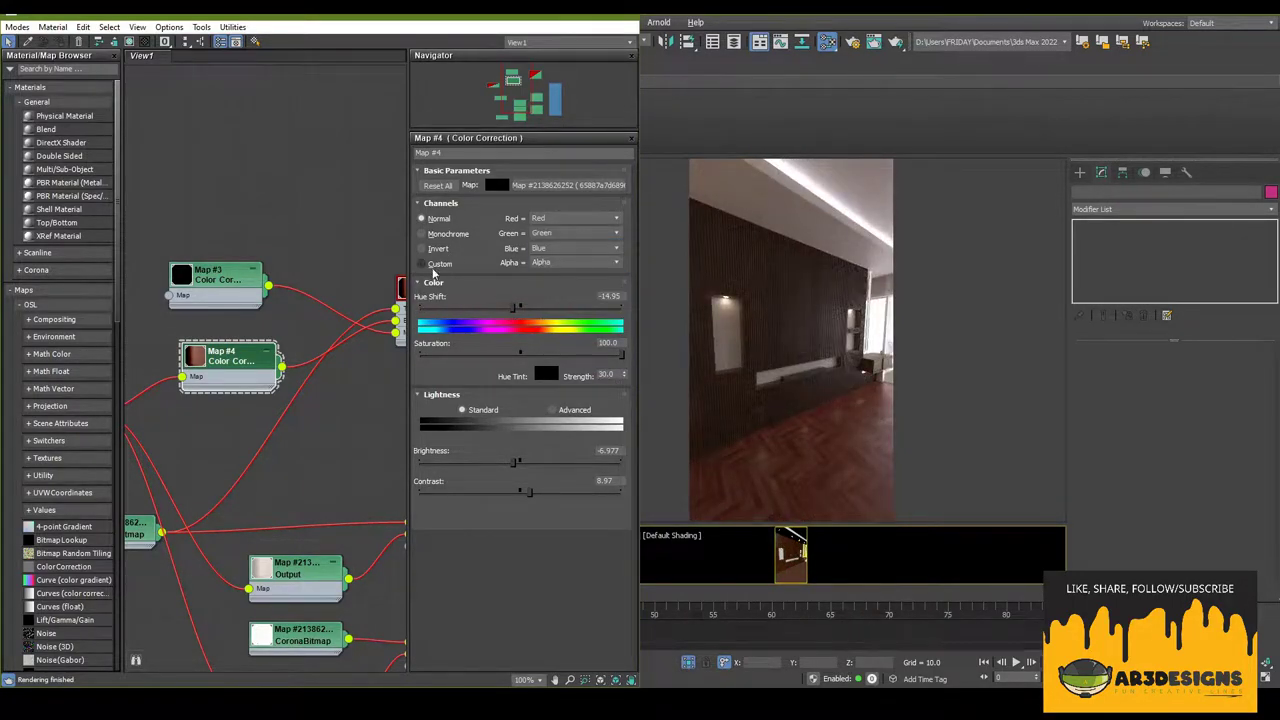
- Set Map #4 brightness to -9.635 and contrast to 8.306
click(551, 410)
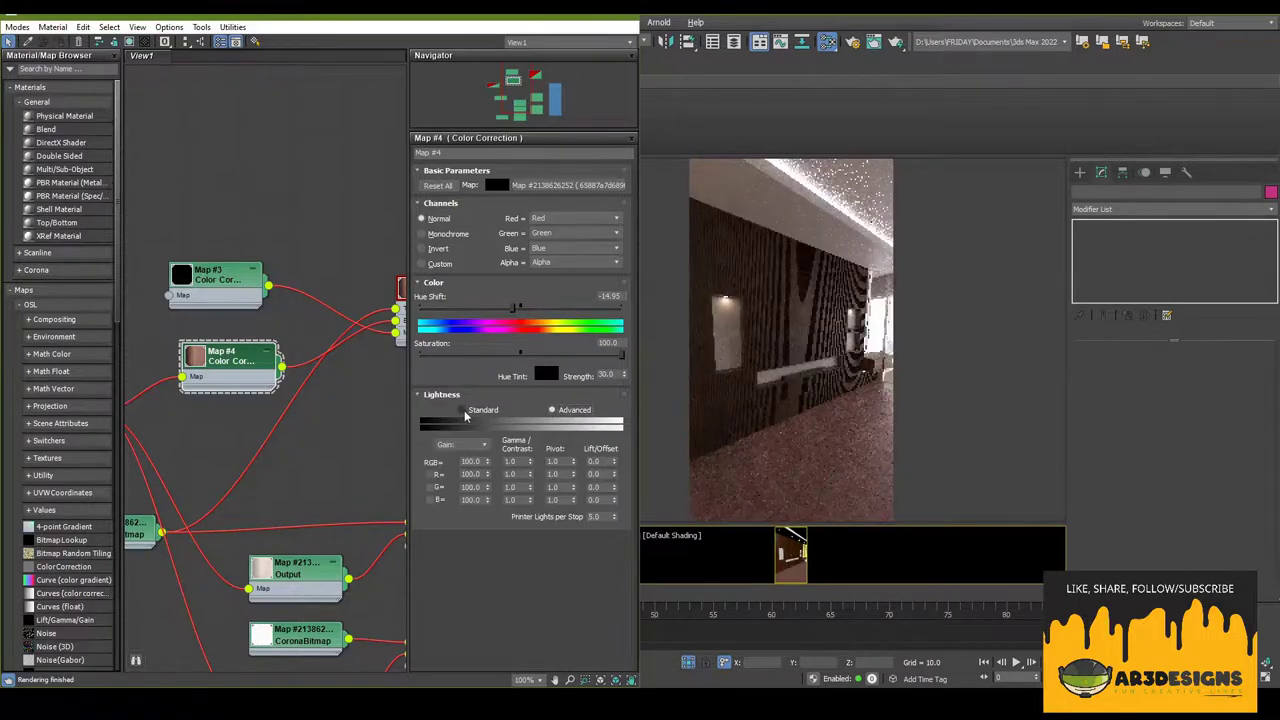
click(464, 414)
drag(518, 462, 529, 491)
scroll(305, 354, down, 3)
scroll(305, 354, down, 2)
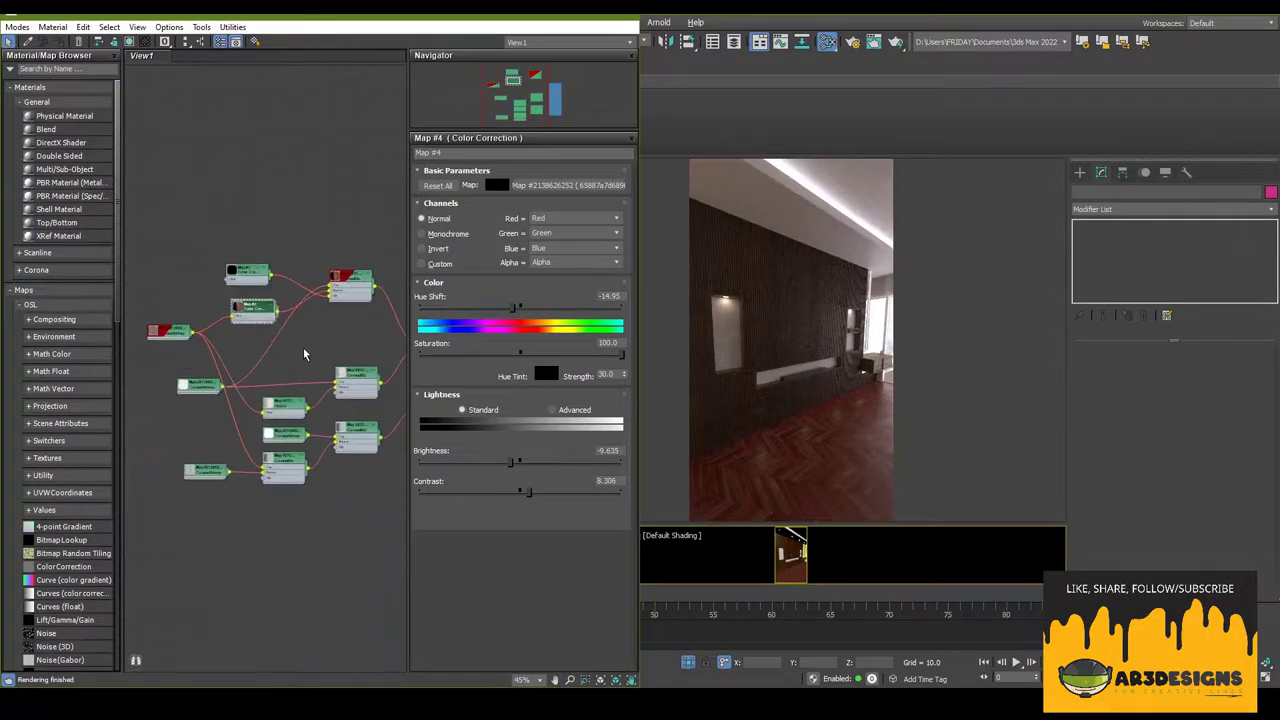
middle_drag(305, 354, 342, 354)
- Pick a deeper orange Hue Tint colour for Map #4 and close the Slate editor
click(545, 374)
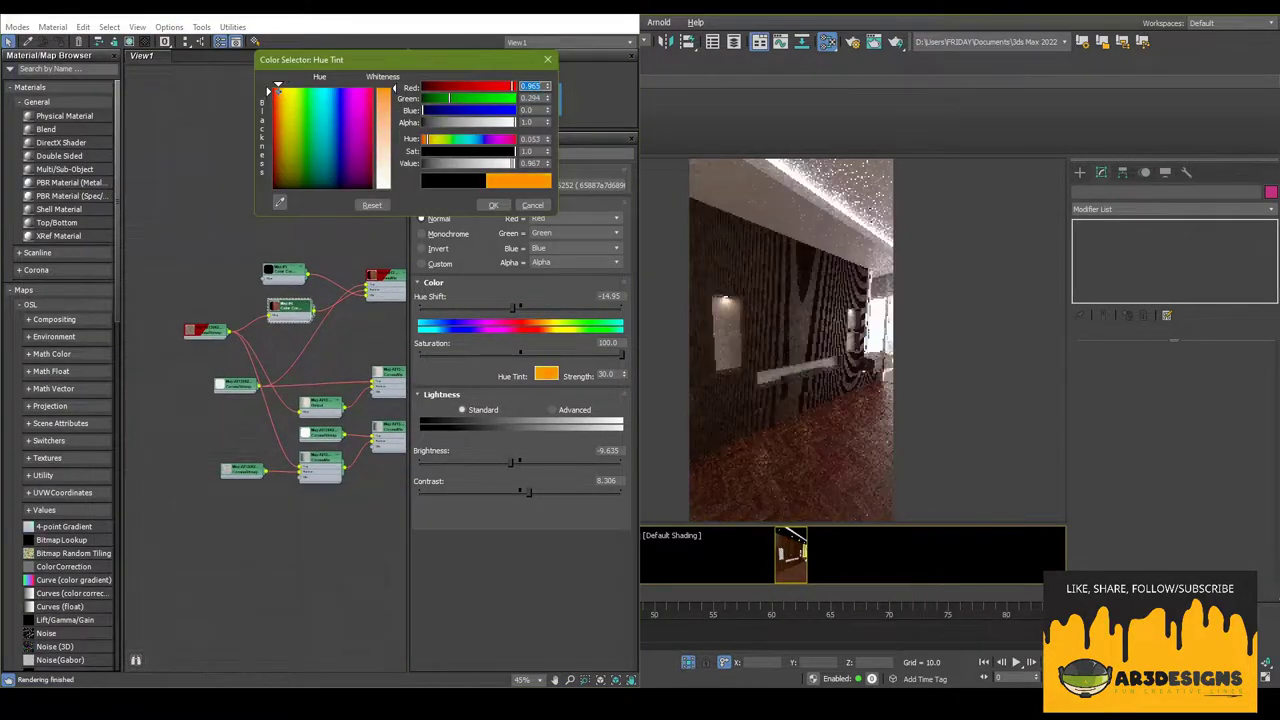
drag(450, 98, 438, 98)
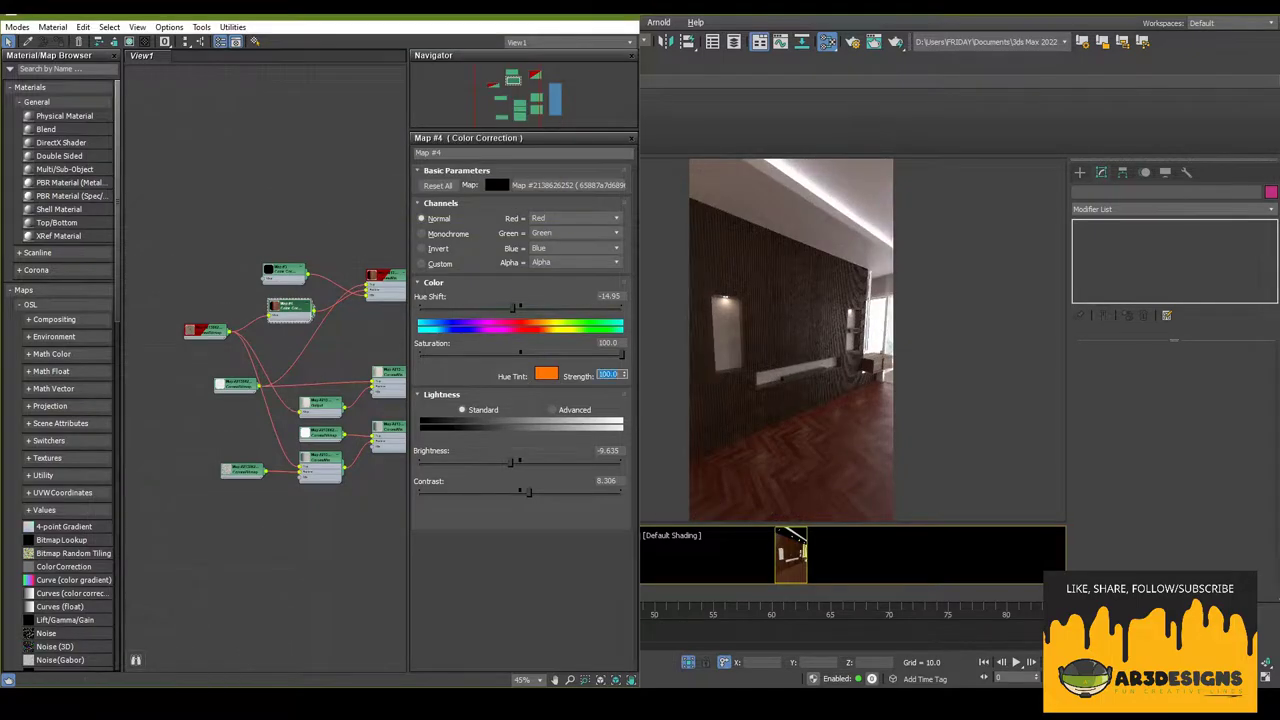
middle_drag(283, 355, 258, 380)
scroll(258, 380, up, 2)
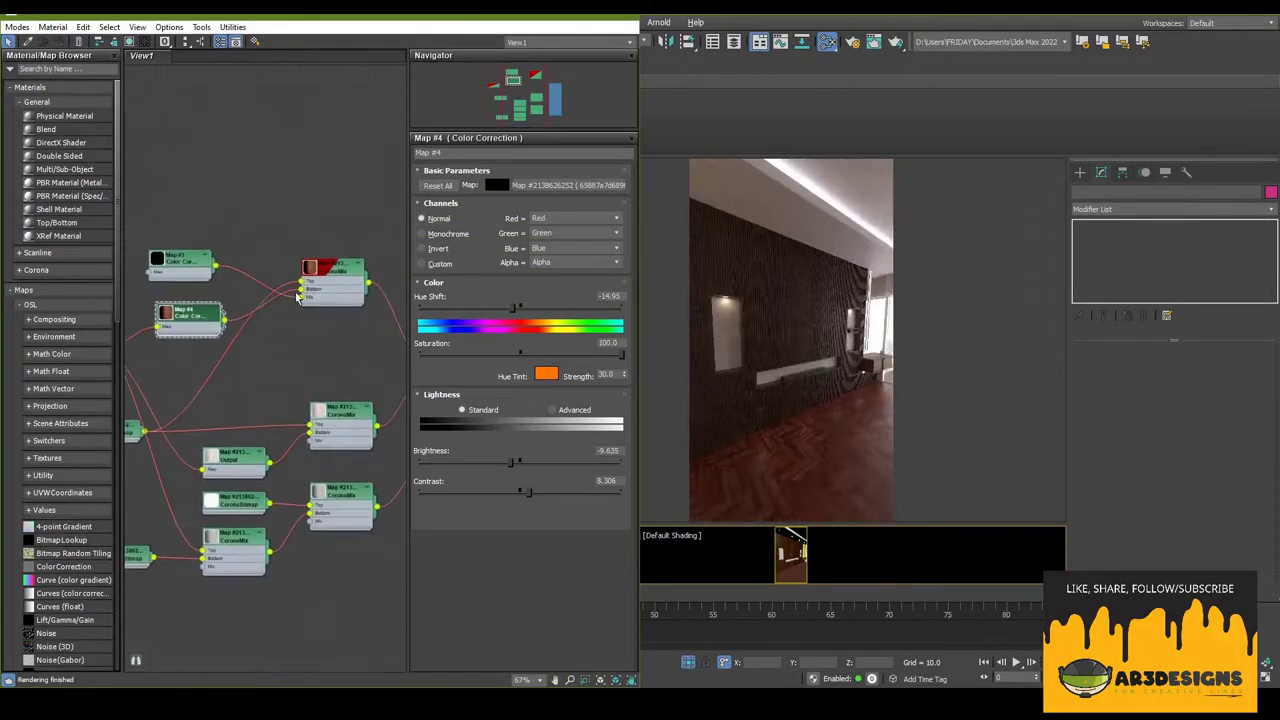
scroll(303, 327, down, 2)
scroll(303, 327, up, 2)
scroll(305, 265, up, 1)
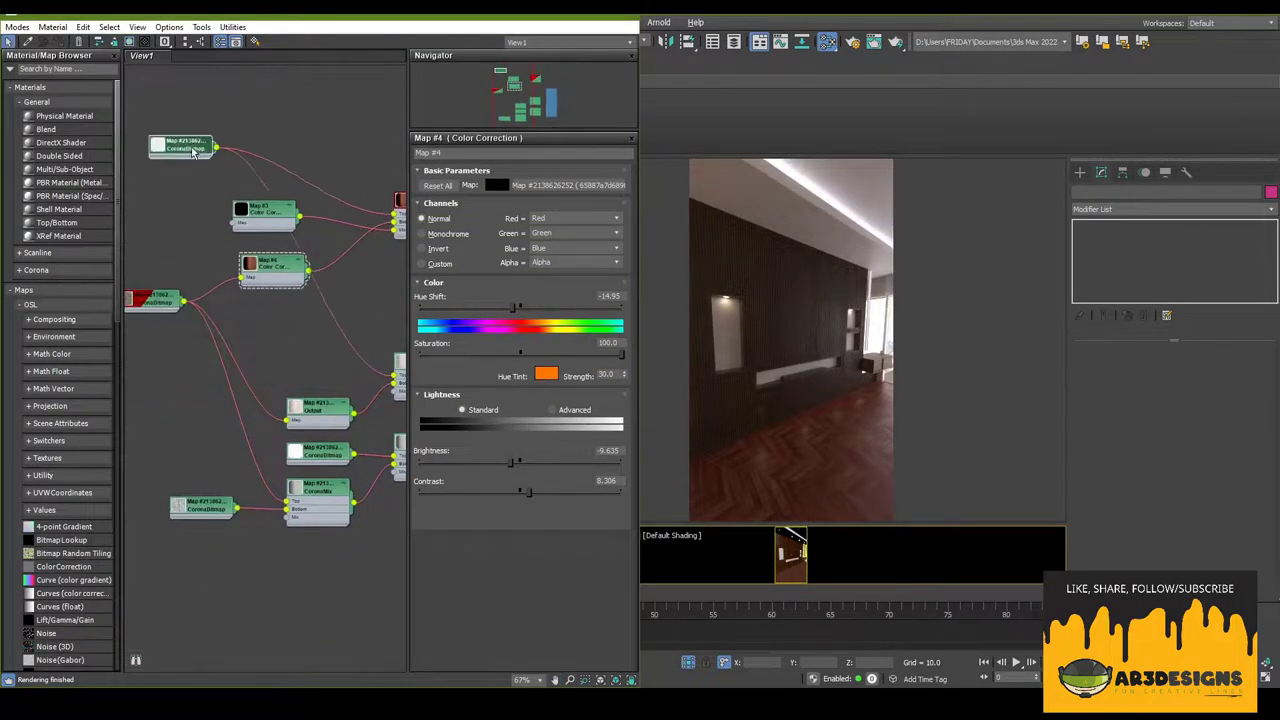
scroll(315, 285, up, 2)
scroll(335, 325, down, 2)
scroll(355, 361, down, 1)
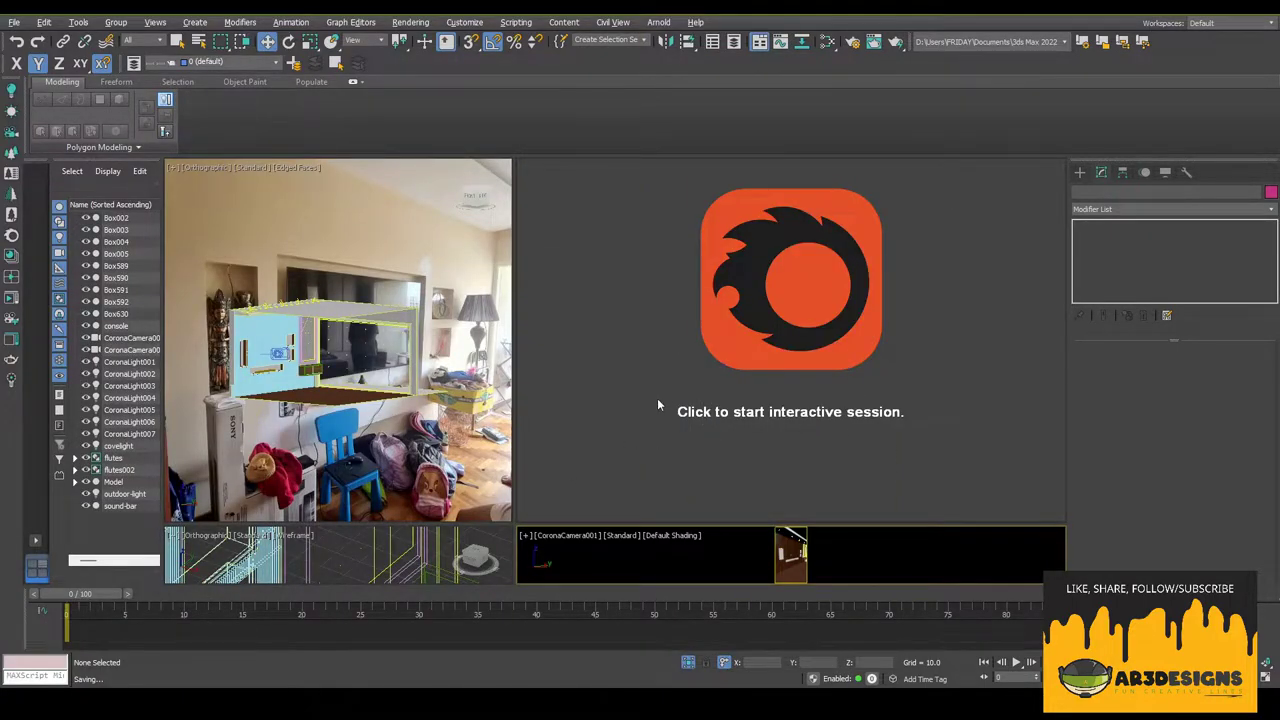
- Set a 32-pass limit with Corona High Quality denoising, render the camera view and inspect it at 1:1
key(F10)
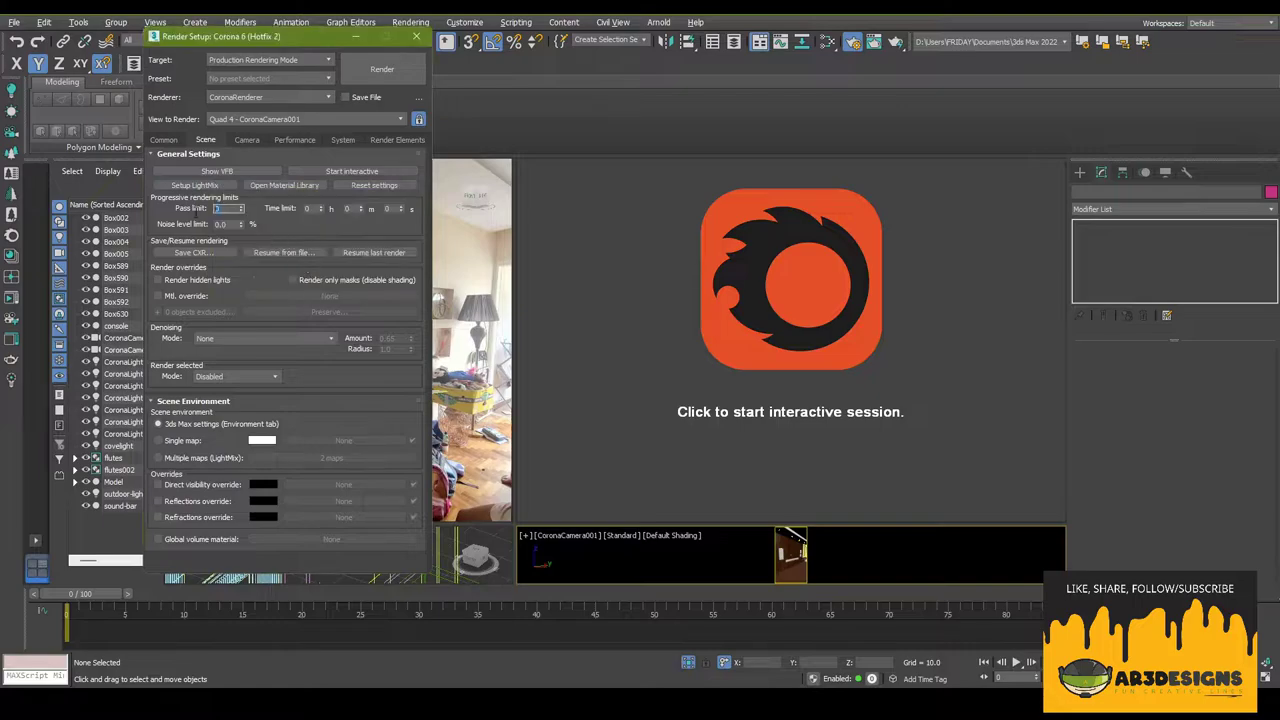
text(32)
click(229, 338)
click(230, 352)
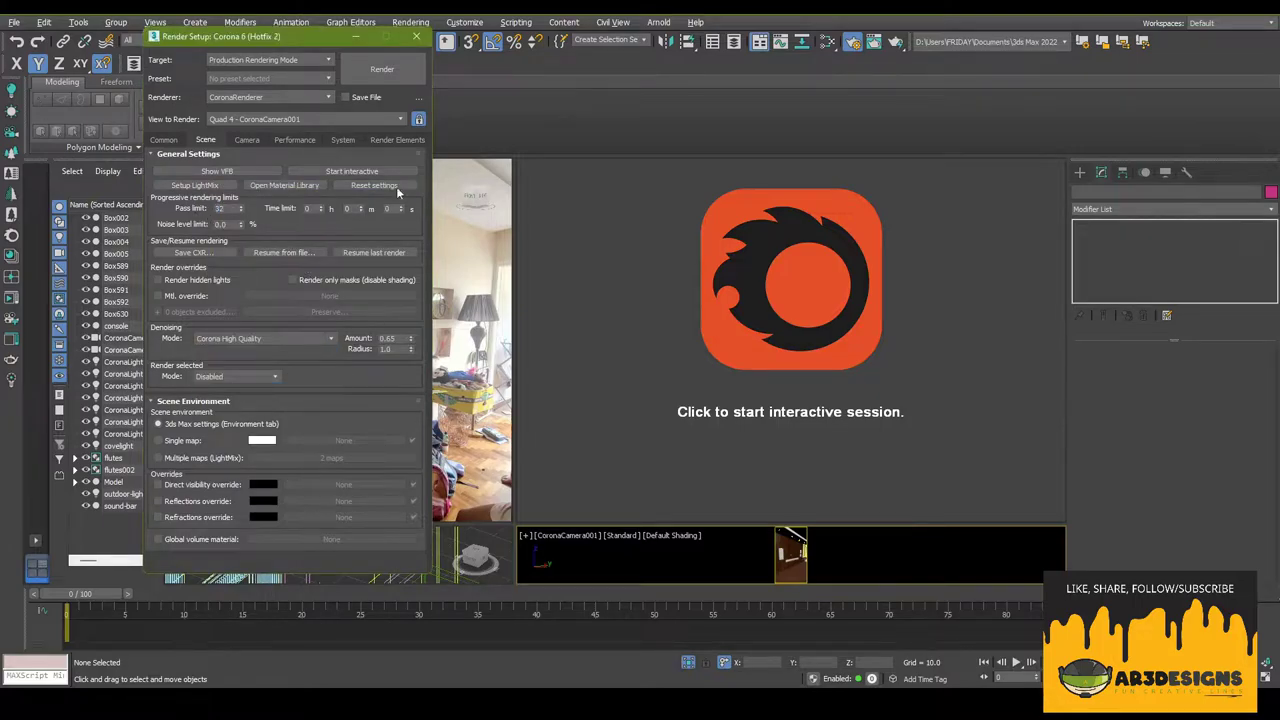
click(384, 69)
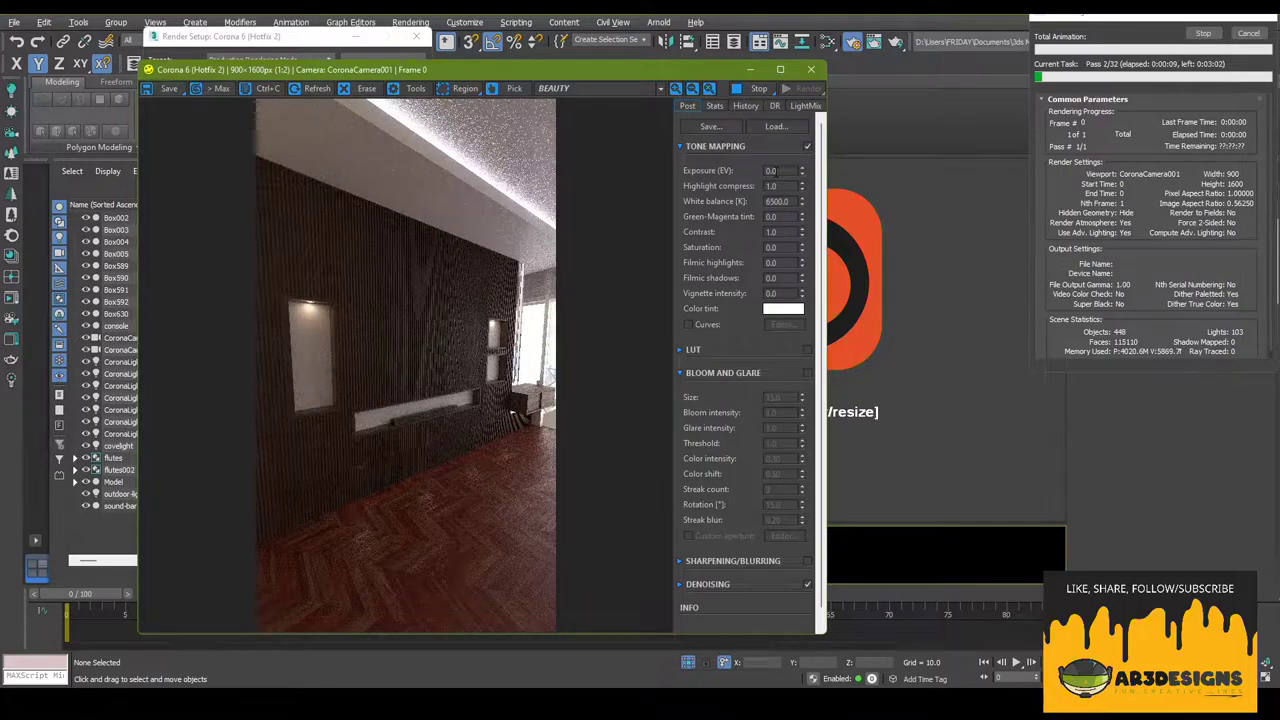
double_click(626, 218)
mouse_move(626, 218)
mouse_down()
mouse_move(608, 157)
mouse_move(610, 253)
mouse_up()
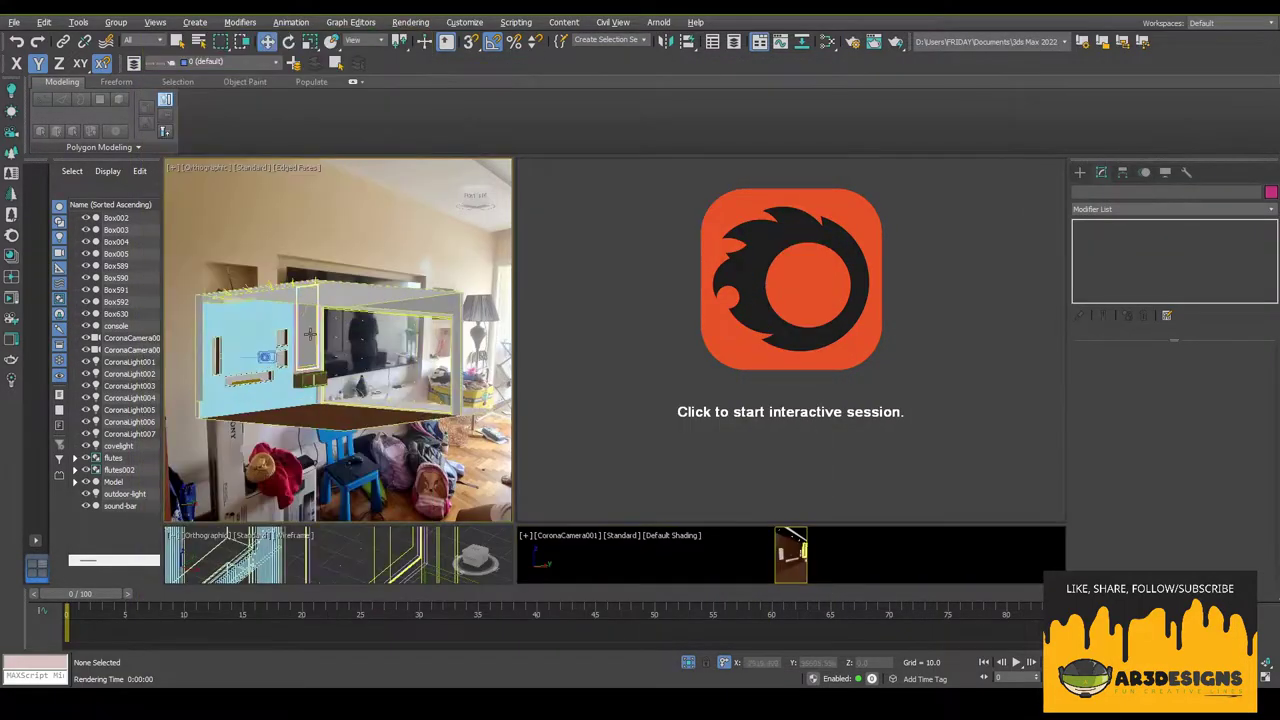
- Nudge CoronaLight007 slightly along X, then render the camera view to check it
drag(425, 366, 429, 366)
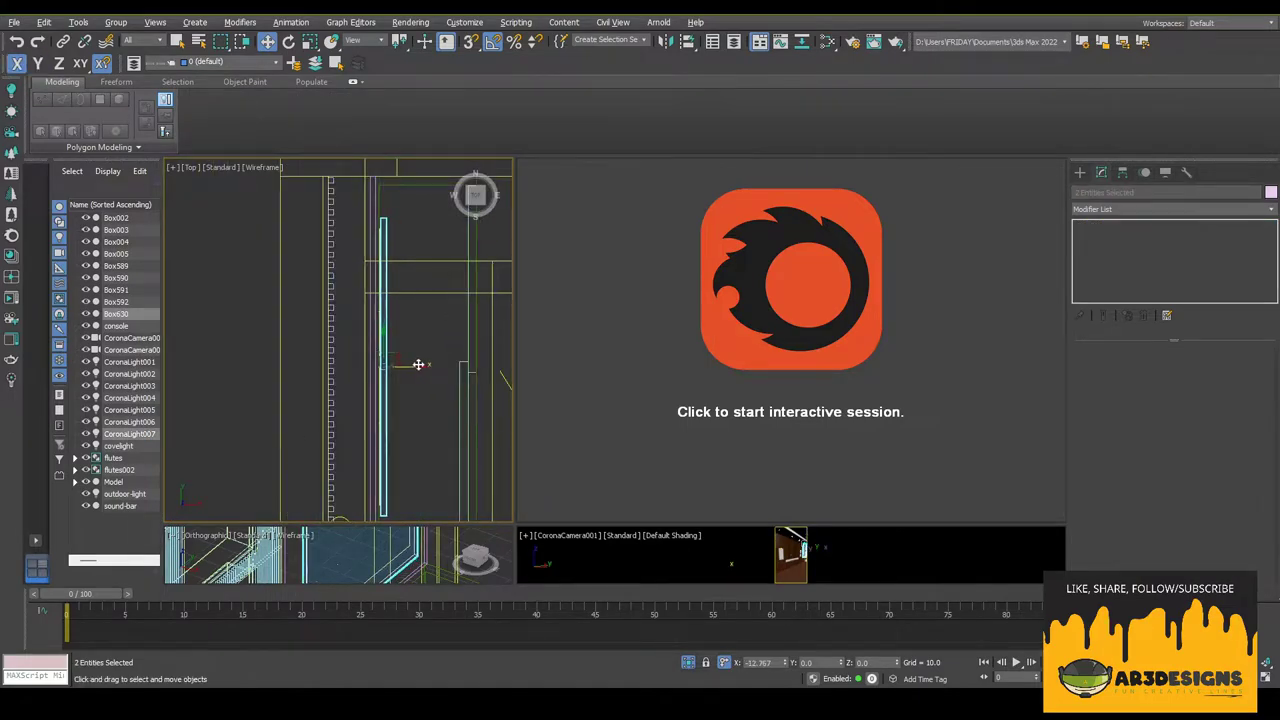
scroll(408, 343, down, 3)
scroll(342, 329, up, 3)
click(342, 329)
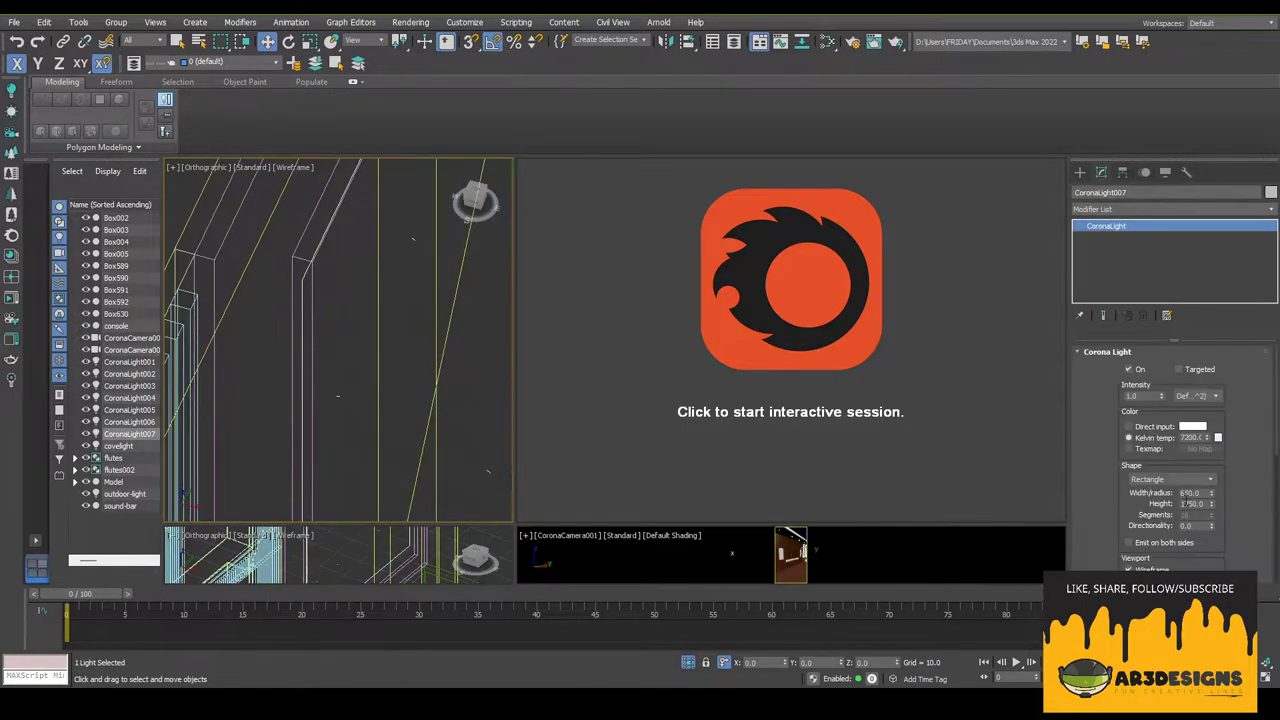
key(z)
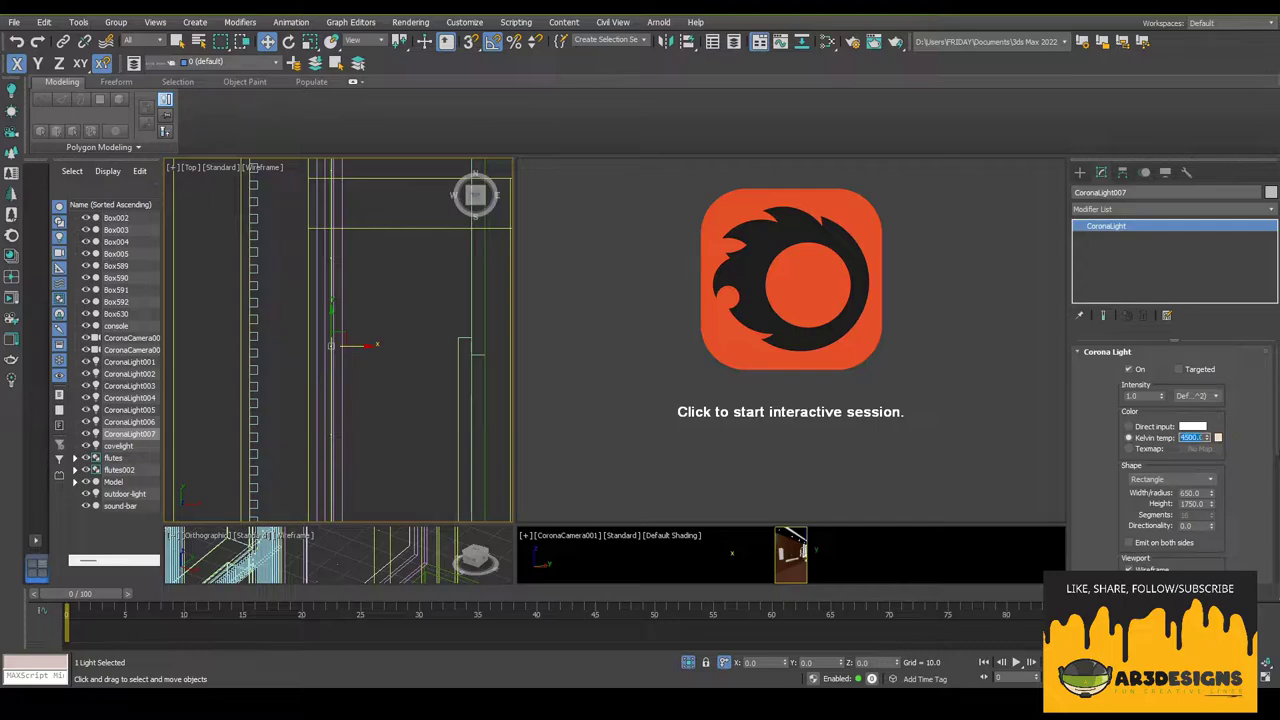
click(434, 307)
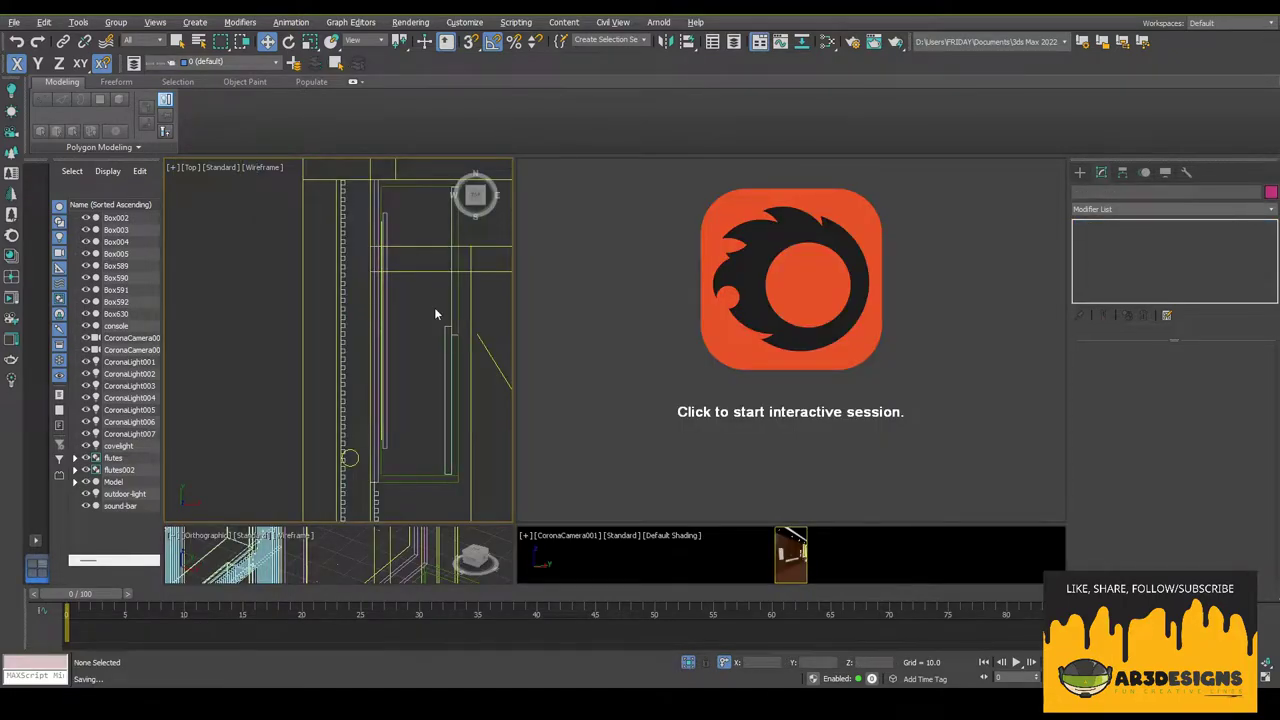
key(shift+q)
scroll(496, 310, up, 1)
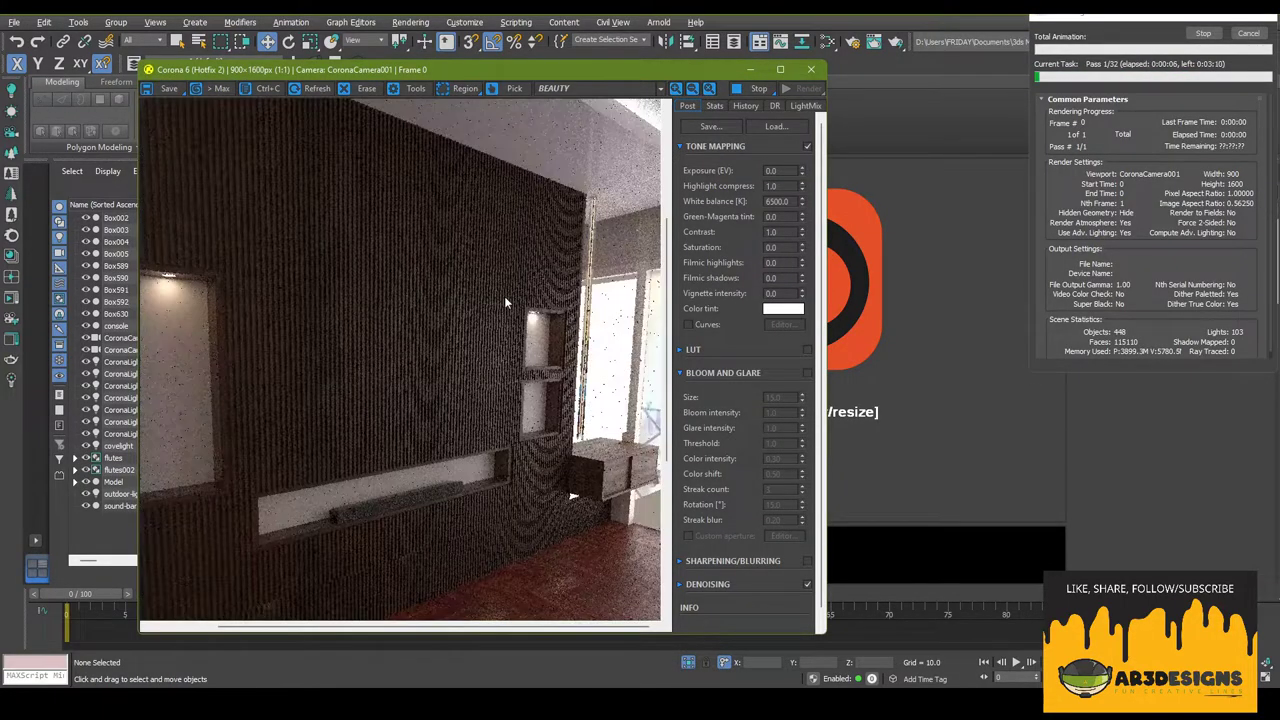
scroll(504, 296, up, 2)
scroll(560, 380, down, 2)
scroll(614, 472, up, 1)
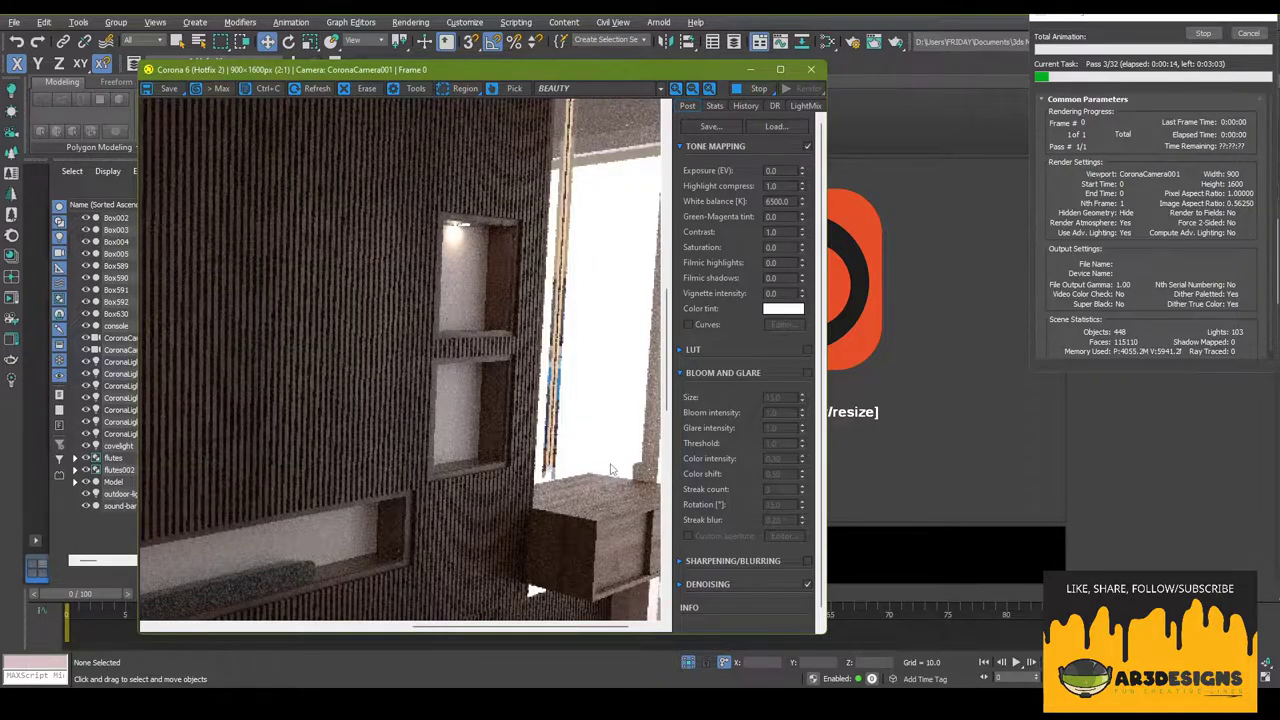
scroll(614, 470, down, 2)
click(810, 69)
- Keep CoronaLight007's shape as Rectangle and start Corona interactive rendering in the camera viewport
click(408, 366)
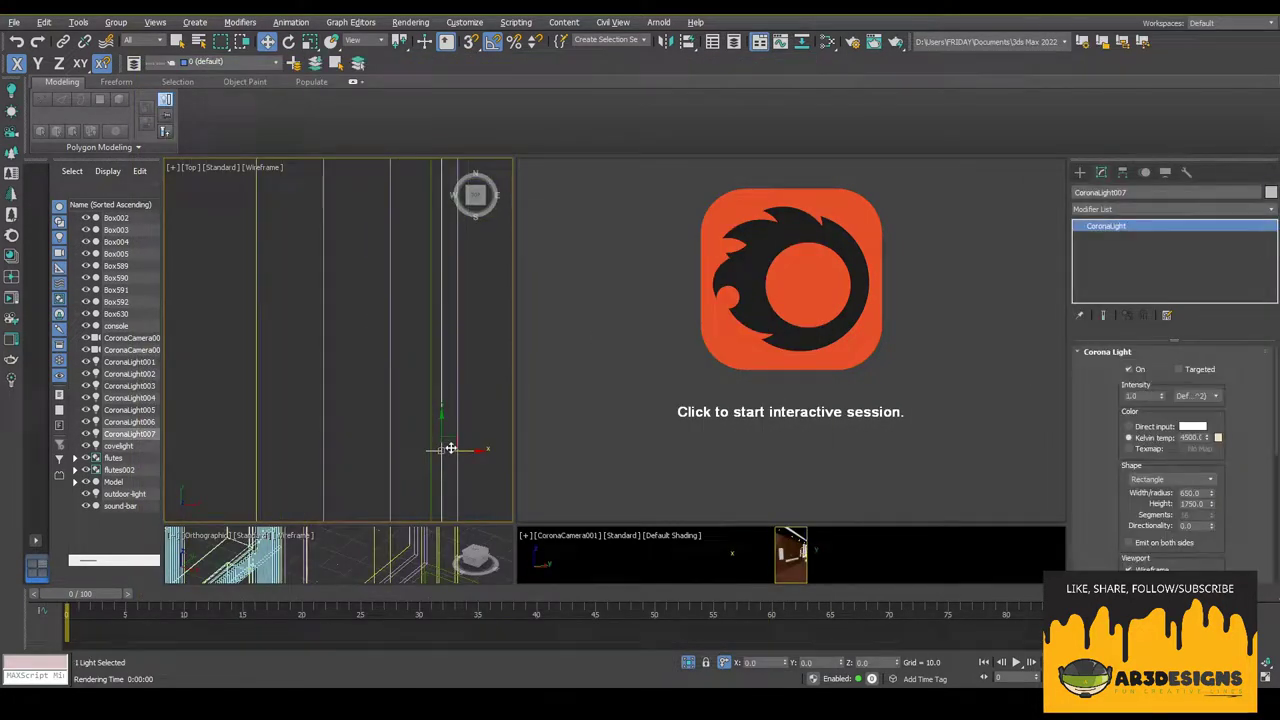
click(1176, 479)
click(1160, 492)
drag(1067, 462, 760, 462)
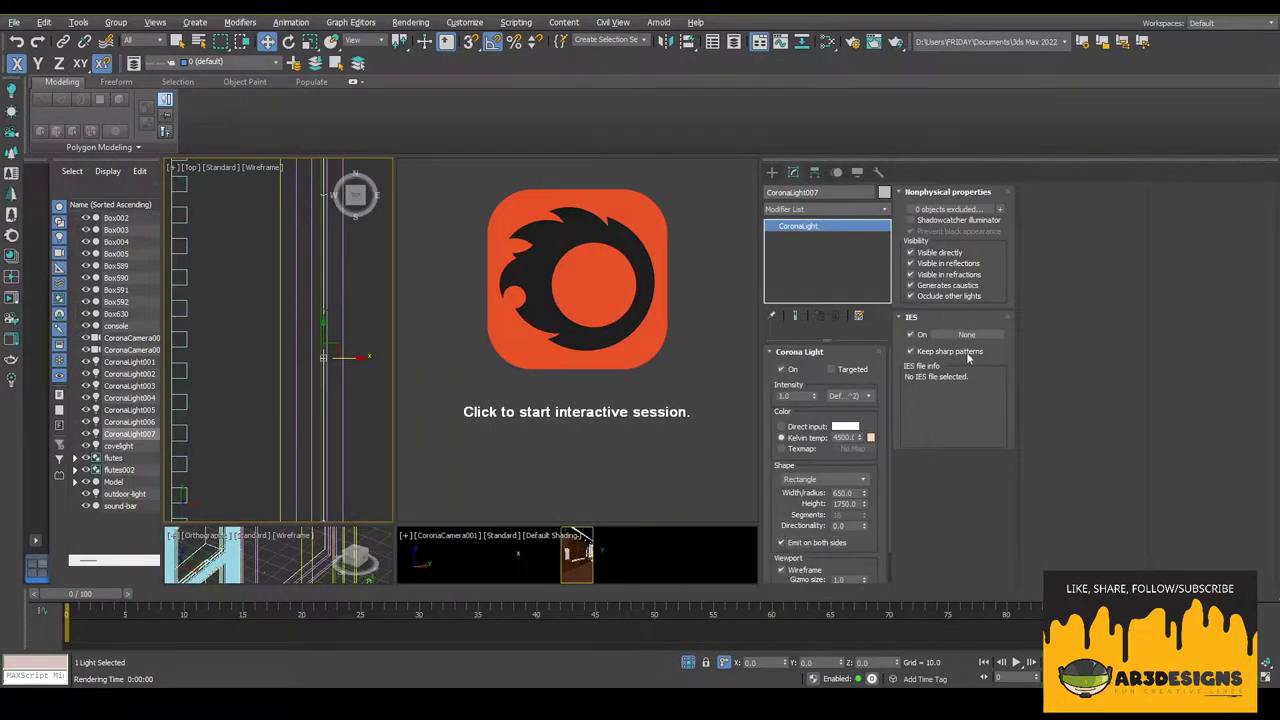
right_click(652, 550)
key(shift+q)
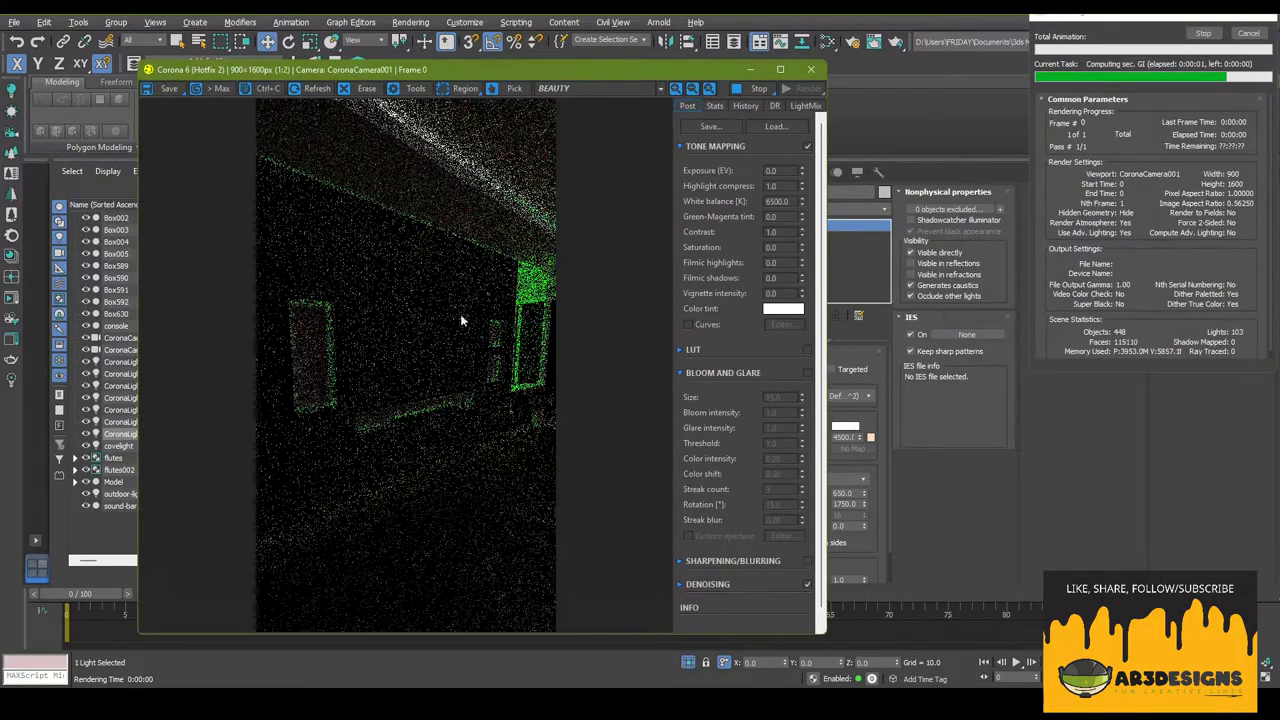
click(759, 88)
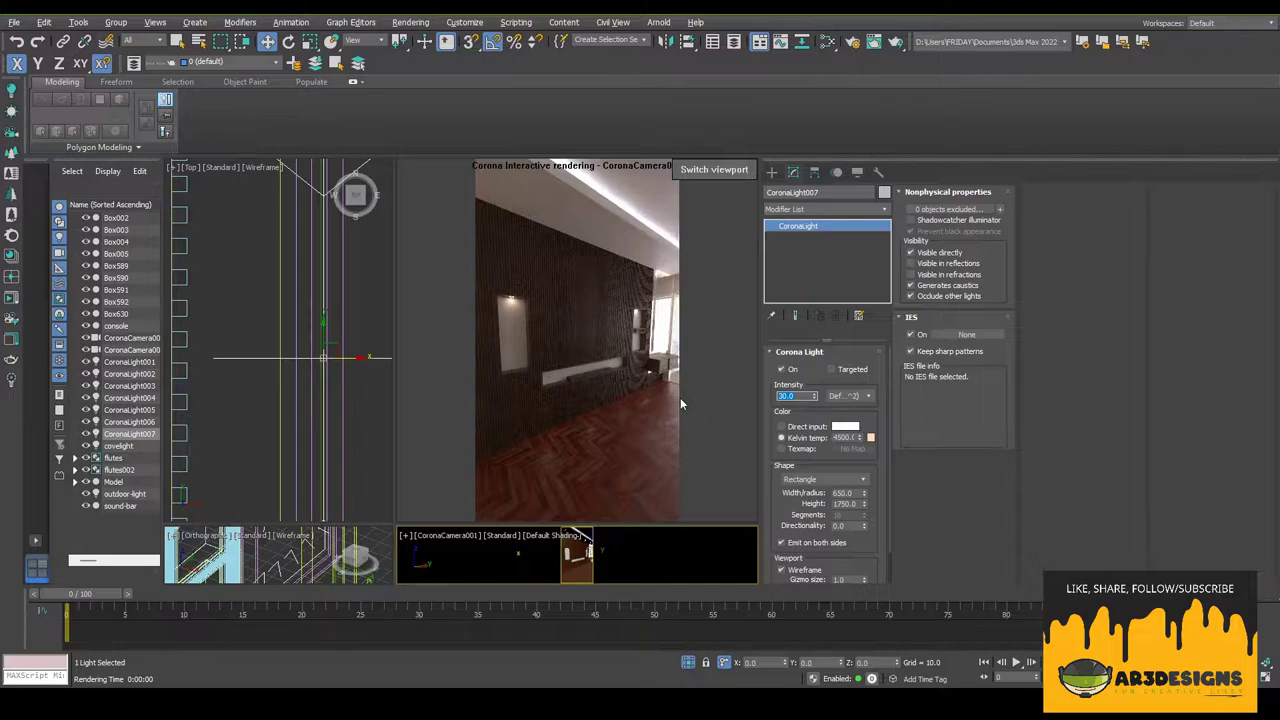
- Set CoronaLight007's intensity to 3.0 and save the scene
click(911, 263)
double_click(793, 396)
text(3)
key(Return)
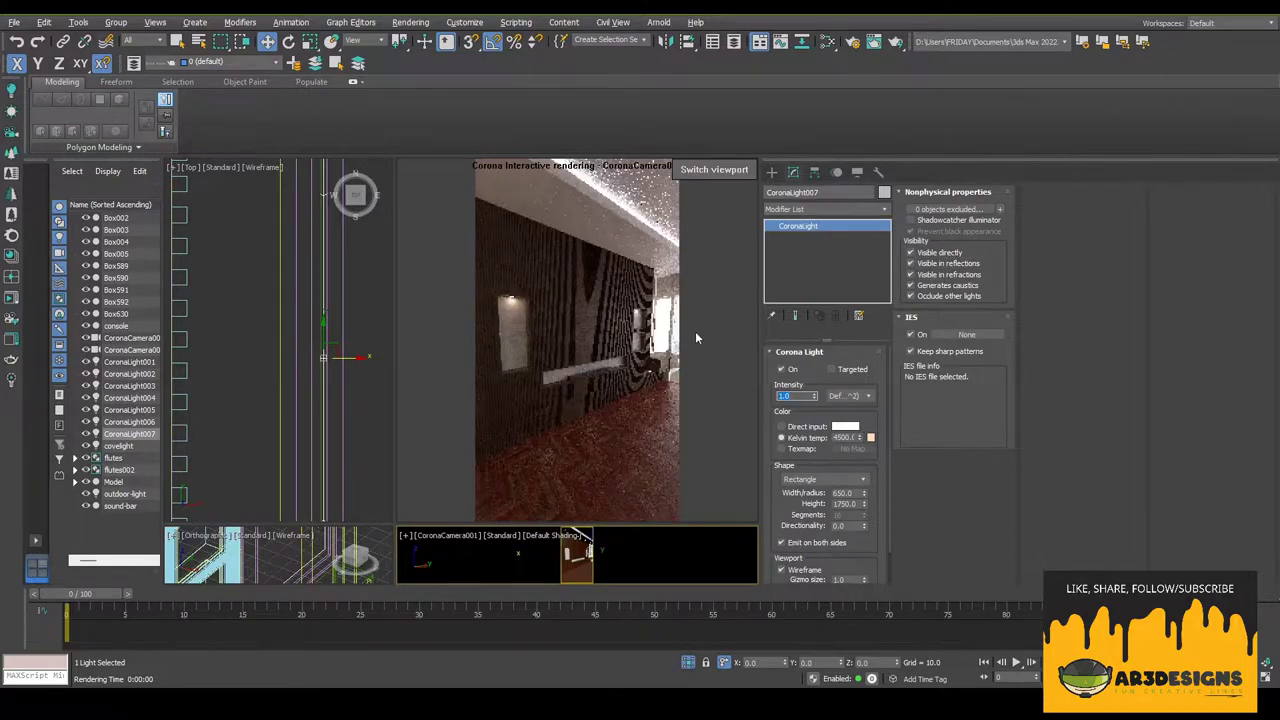
key(ctrl+s)
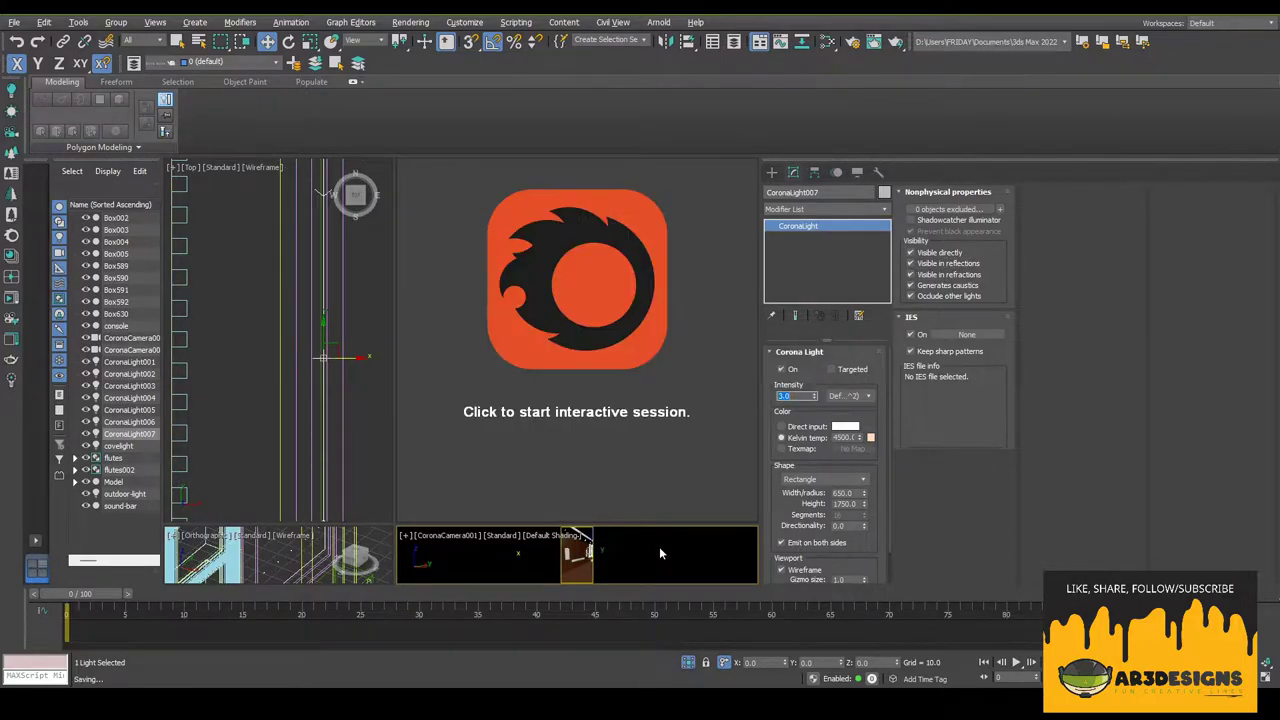
- Render the camera view, zoom around the finished frame buffer, then close it
key(shift+q)
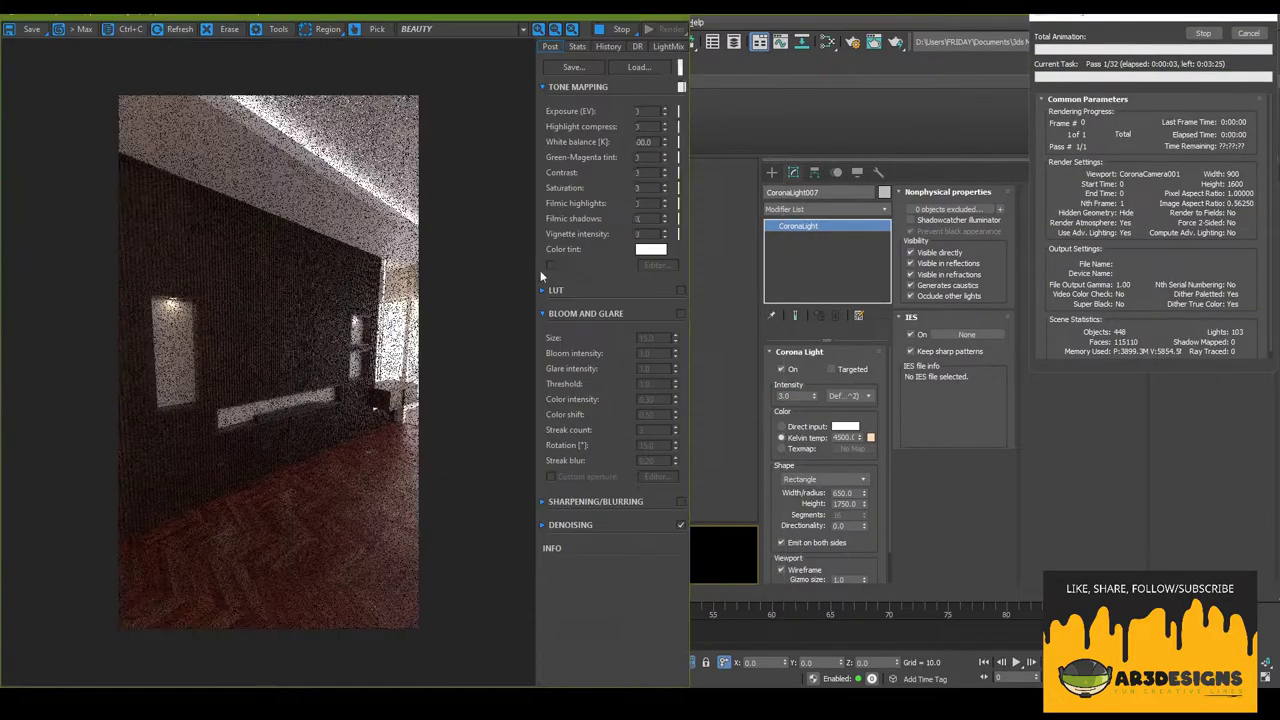
scroll(586, 308, down, 1)
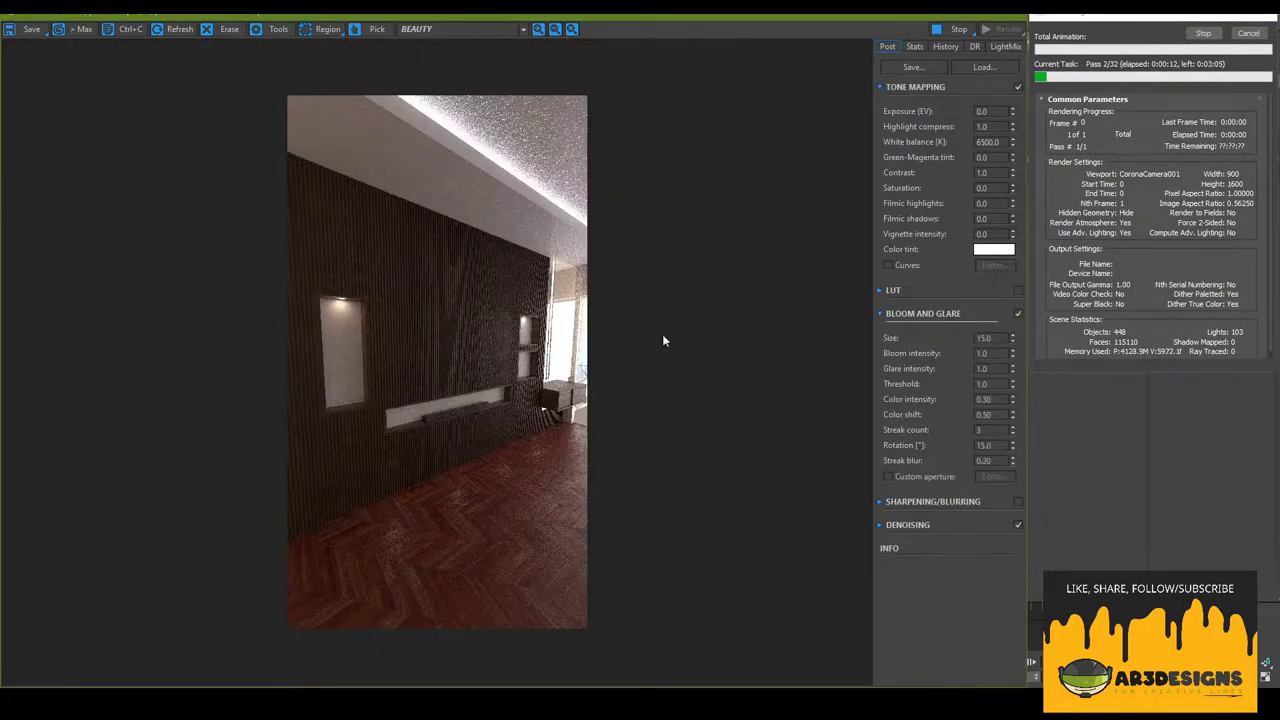
scroll(596, 323, down, 1)
scroll(596, 323, up, 1)
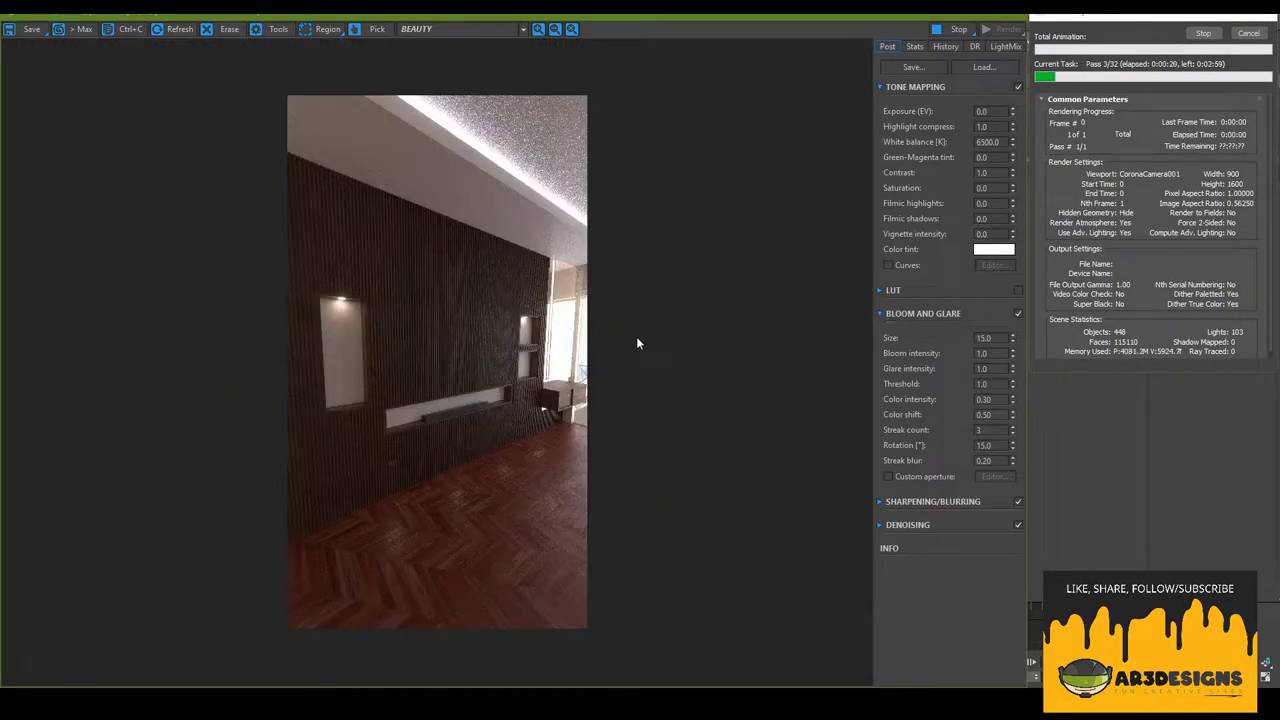
scroll(640, 336, up, 2)
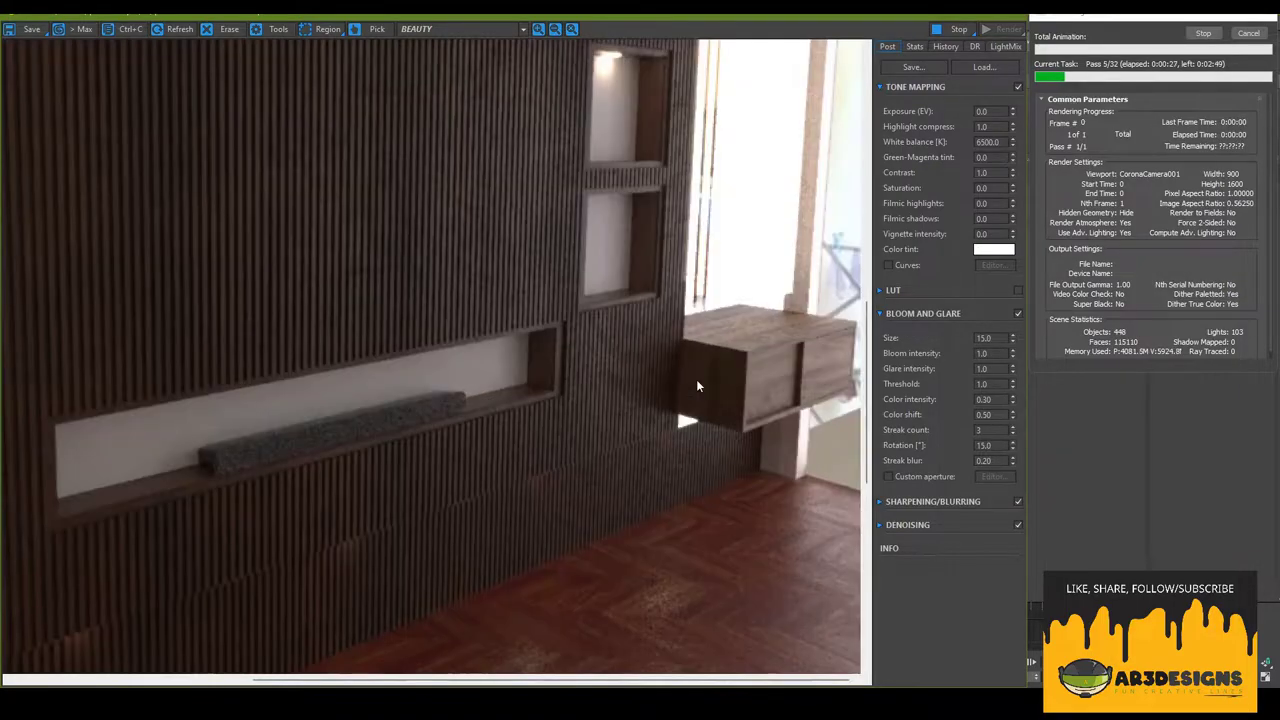
scroll(704, 157, up, 1)
scroll(806, 235, down, 1)
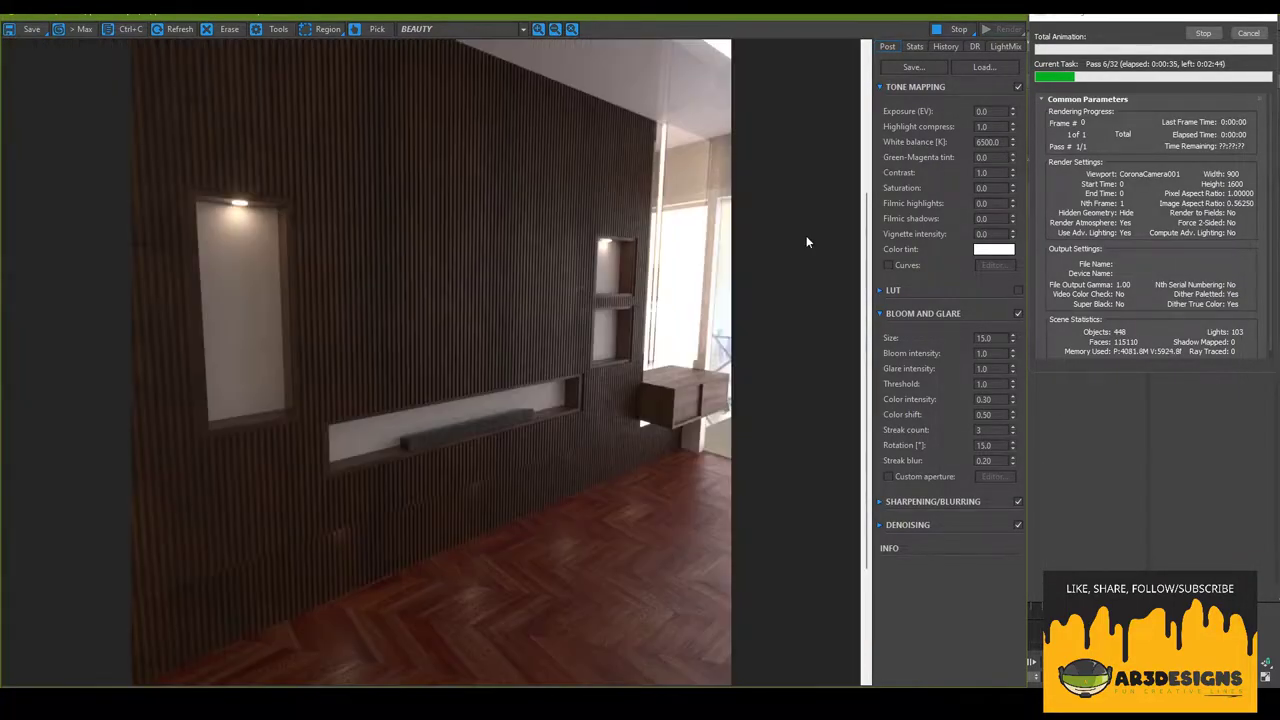
scroll(804, 238, down, 2)
scroll(797, 241, up, 1)
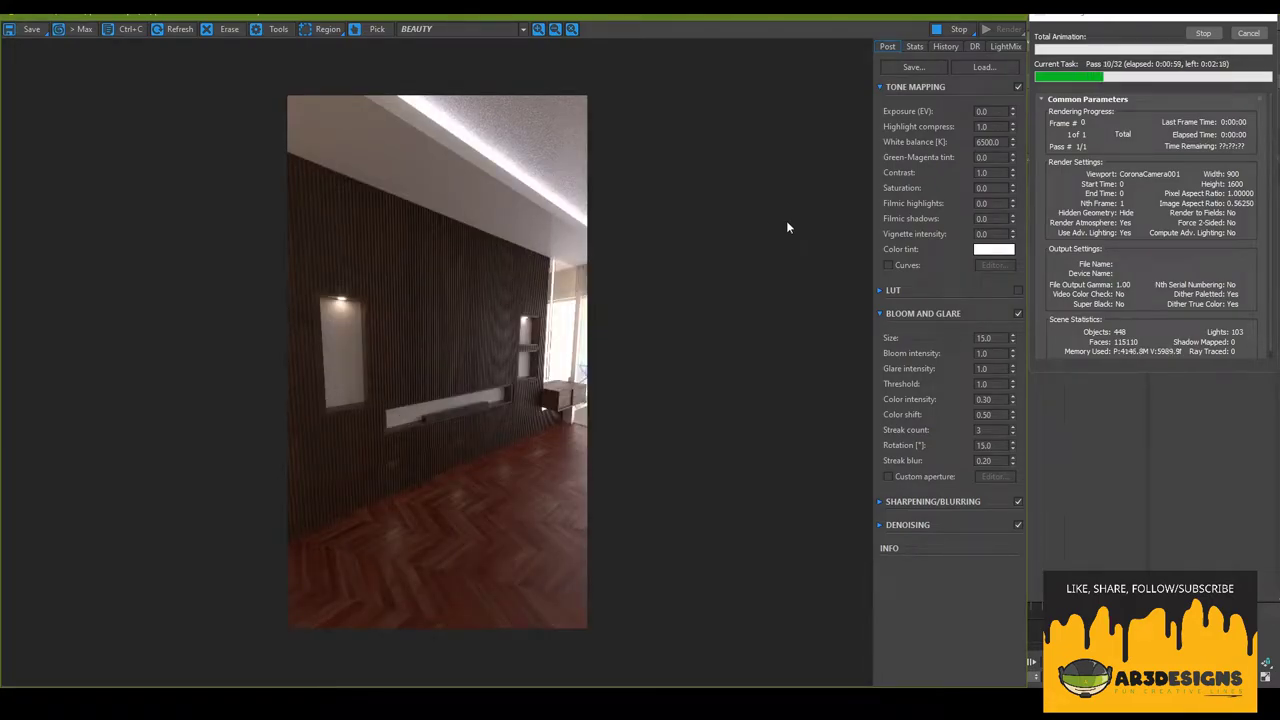
click(1248, 33)
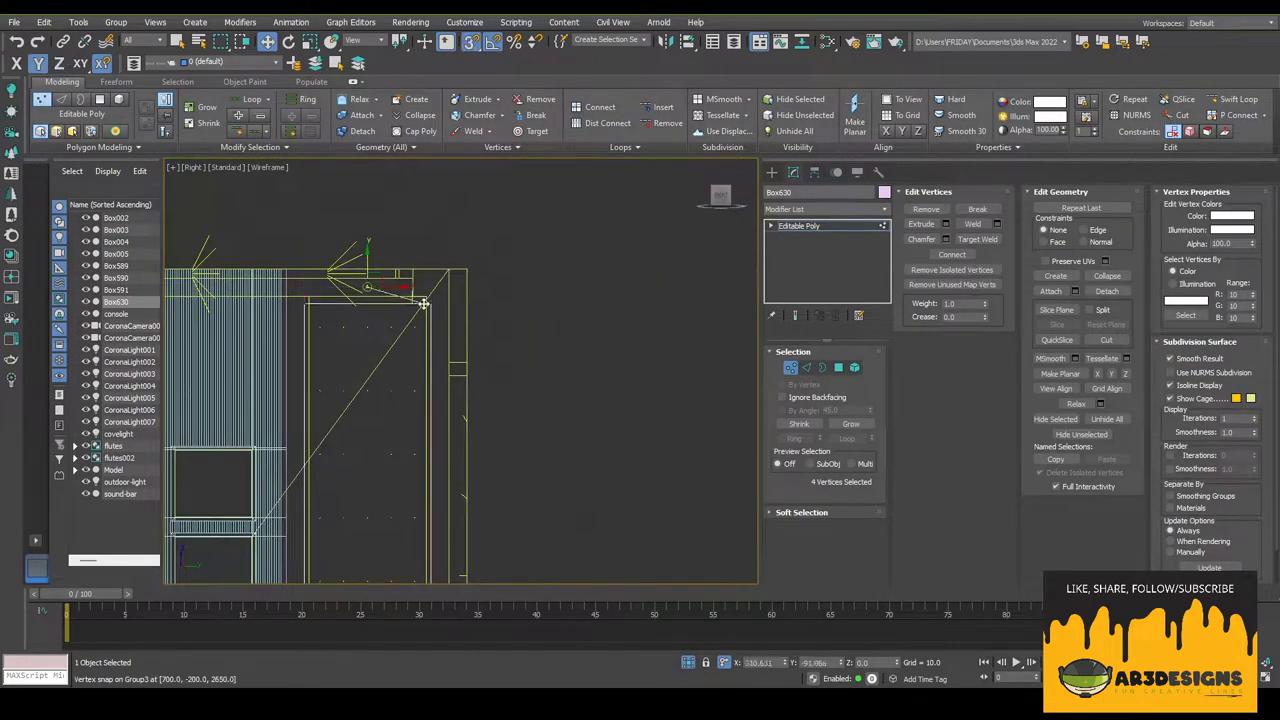
- Drop Box630's top vertices and CoronaLight007, set the light's height to 1650, and render
drag(424, 302, 424, 319)
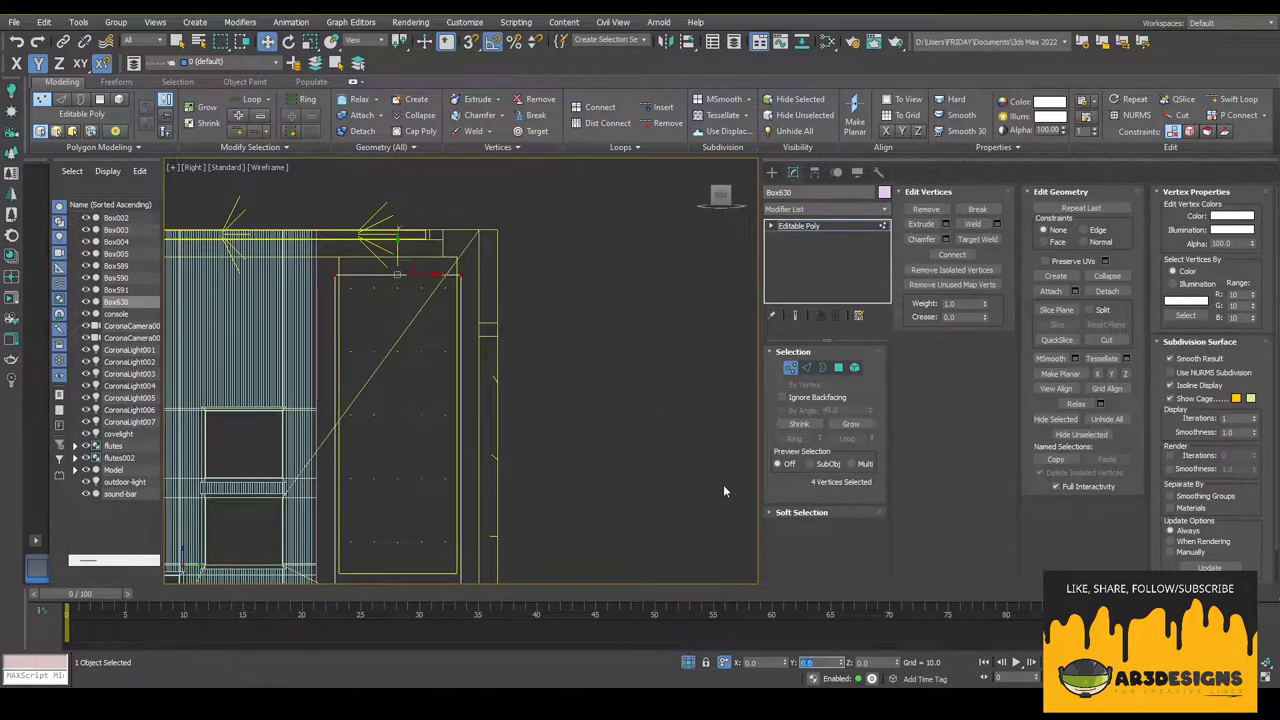
click(374, 289)
scroll(638, 398, up, 2)
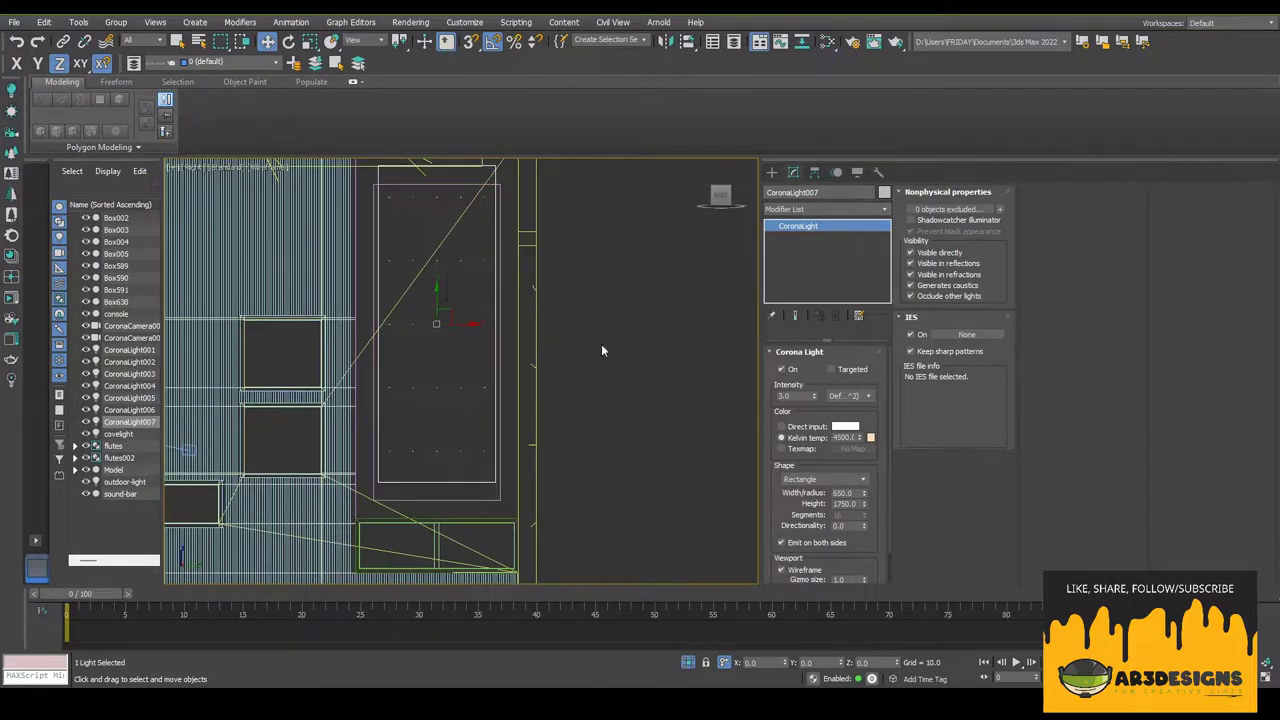
drag(436, 300, 436, 318)
text(1650)
key(Return)
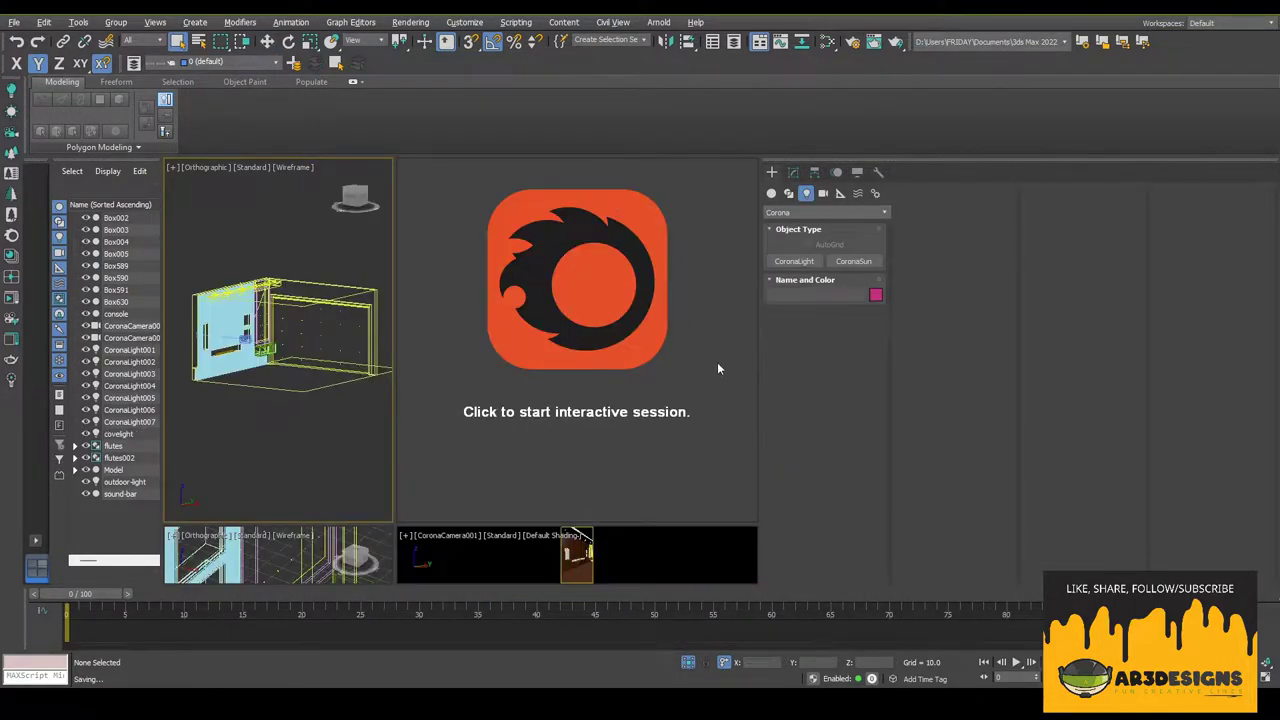
key(shift+q)
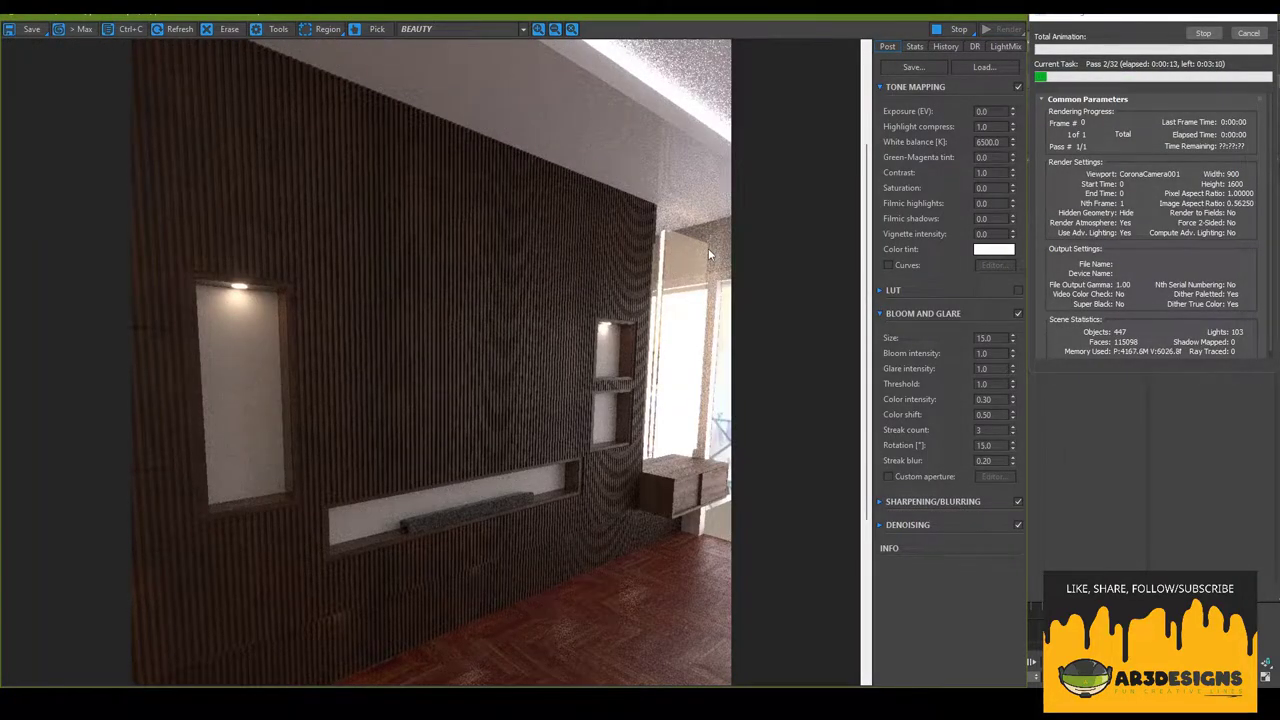
- Zoom in and out over the Corona frame buffer render, then close it
scroll(710, 270, down, 2)
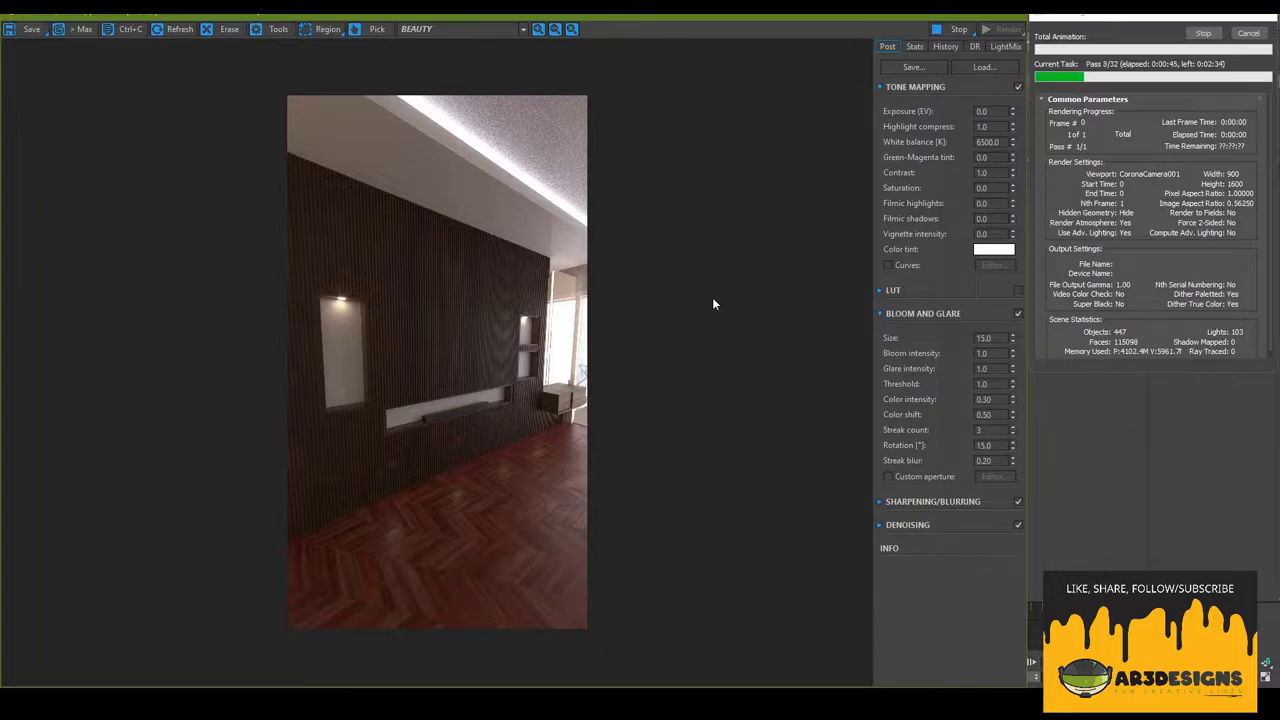
scroll(713, 300, up, 2)
scroll(579, 264, up, 3)
scroll(746, 262, down, 3)
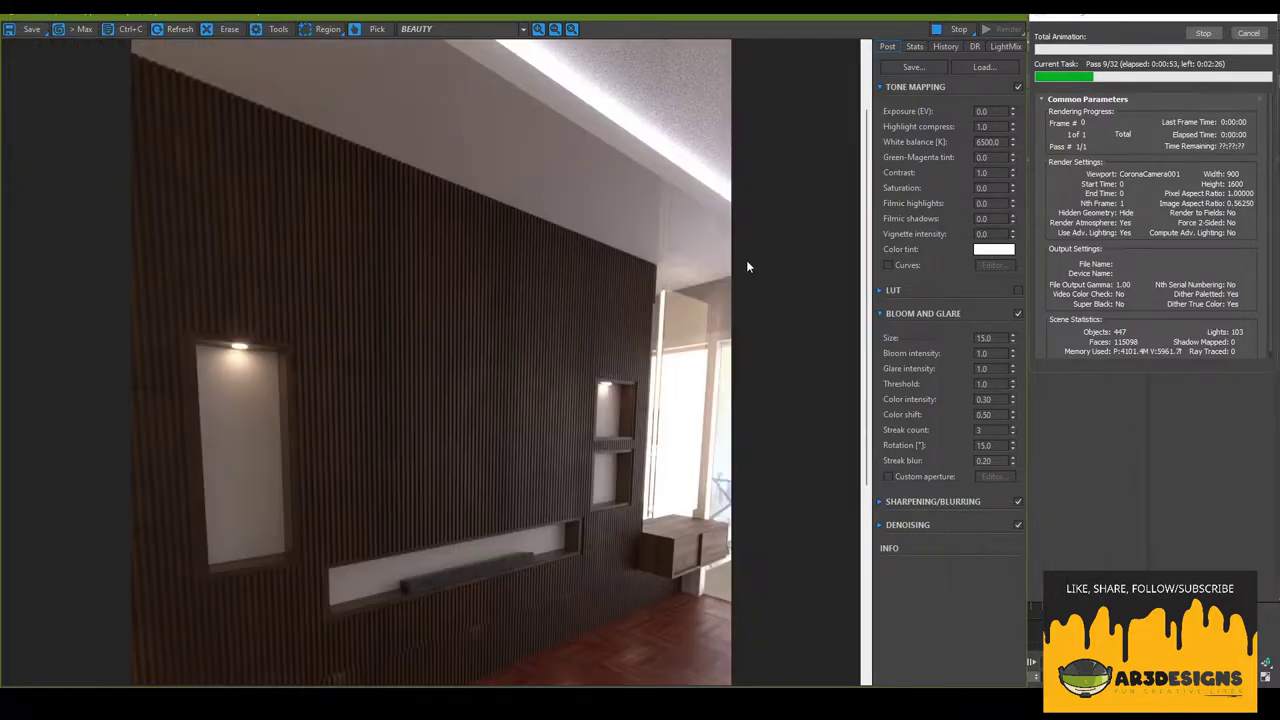
scroll(746, 265, down, 2)
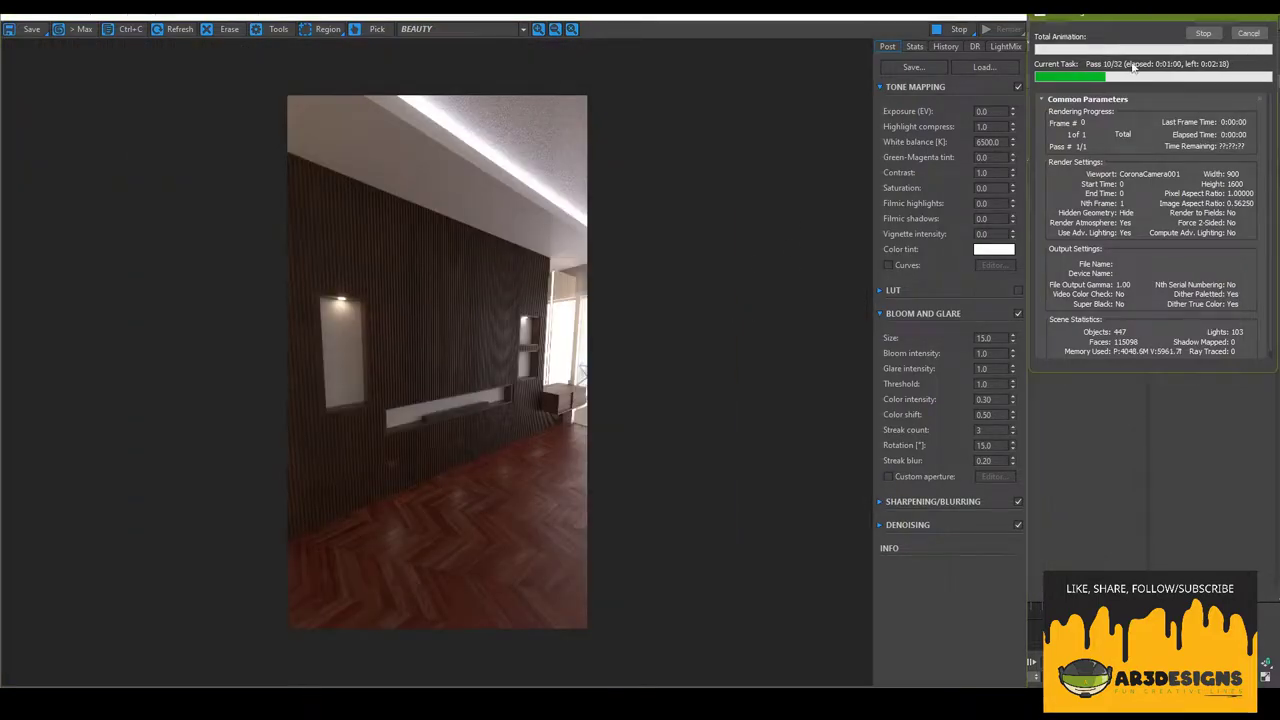
click(1248, 33)
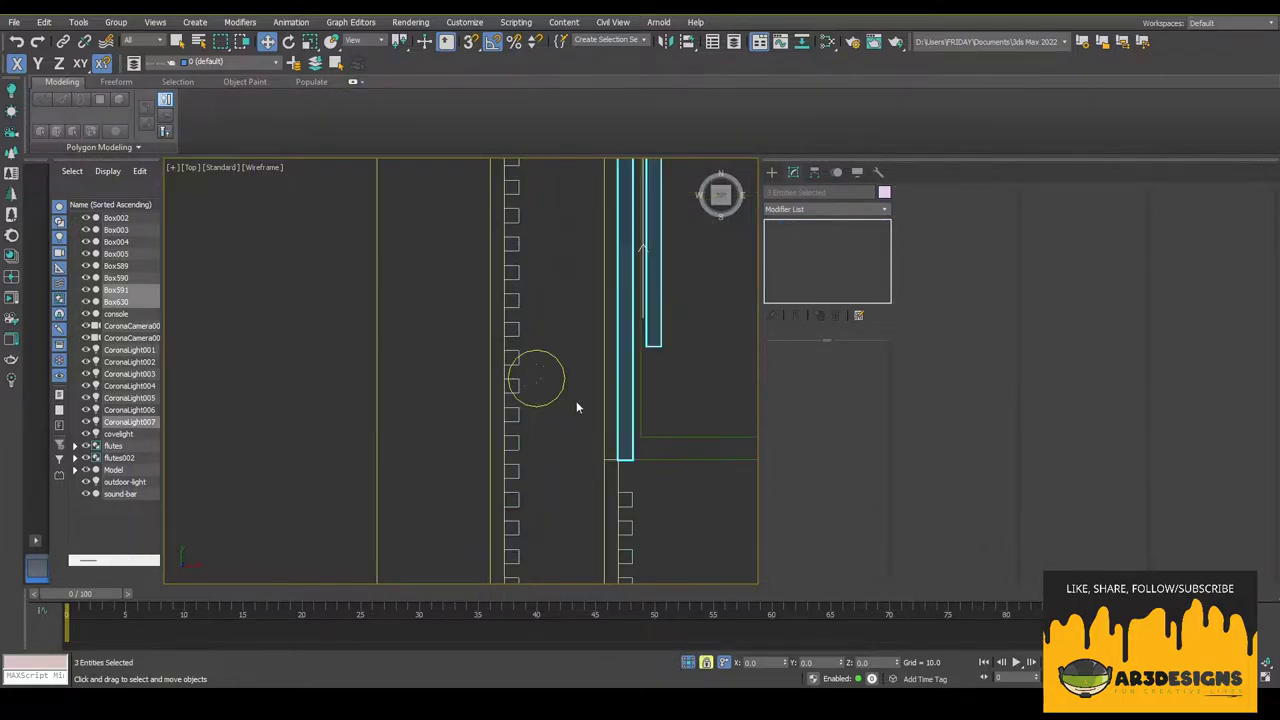
- Select the console Box591, enter Vertex mode and select four of its vertices
click(684, 441)
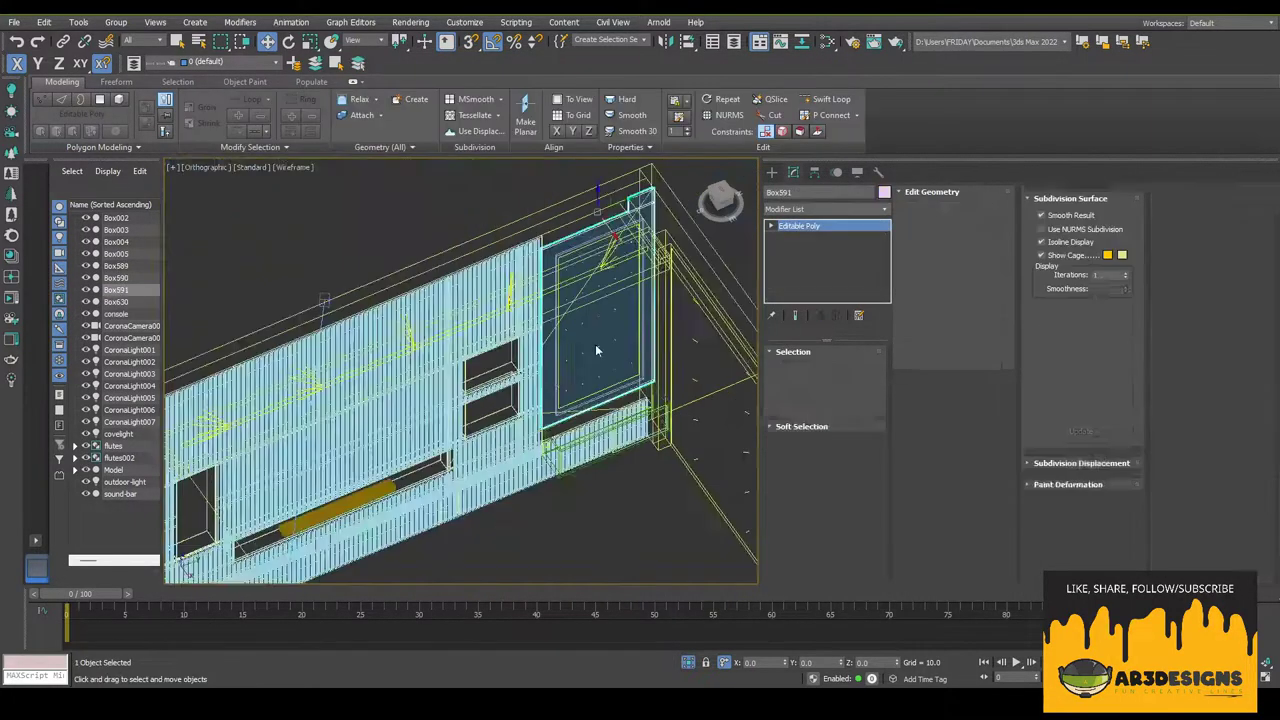
key(1)
mouse_move(596, 350)
alt+middle_down()
mouse_move(597, 192)
mouse_move(610, 230)
alt+middle_up()
drag(580, 420, 672, 488)
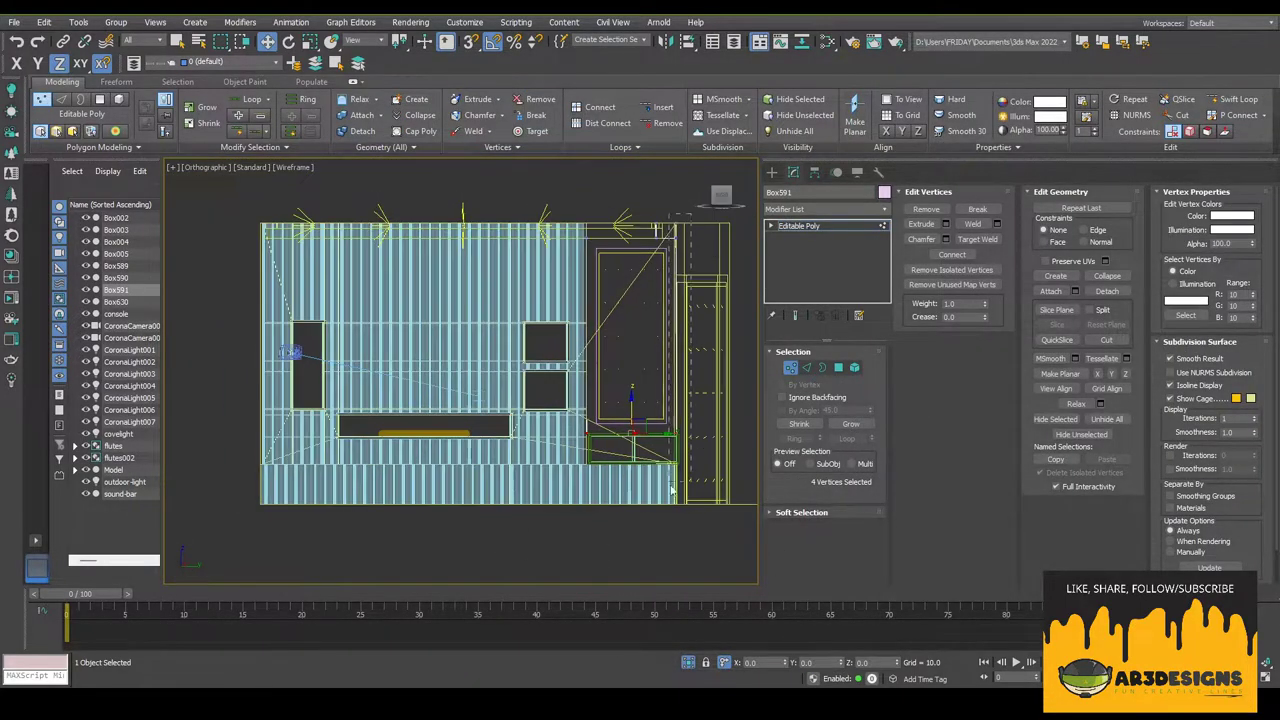
scroll(716, 300, up, 1)
scroll(716, 300, up, 2)
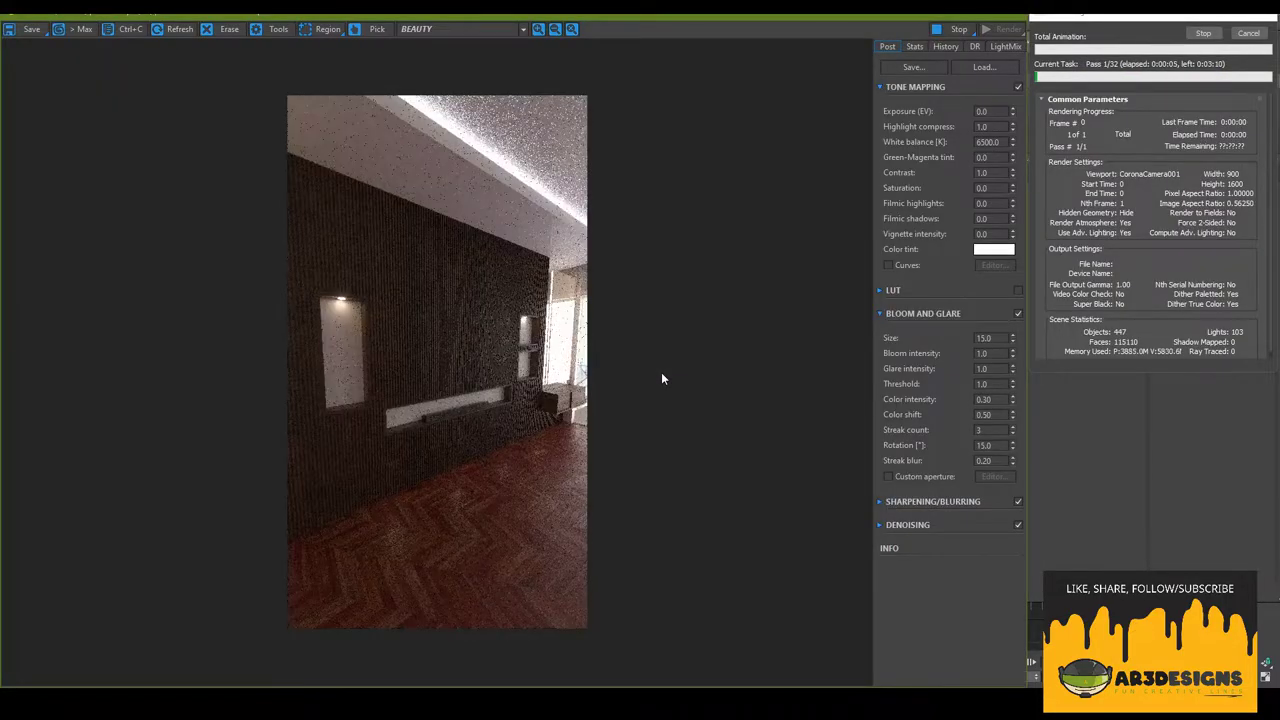
- Switch off Tone Mapping in the Corona frame buffer while the render finishes
scroll(661, 378, up, 3)
scroll(799, 390, down, 5)
scroll(750, 382, up, 2)
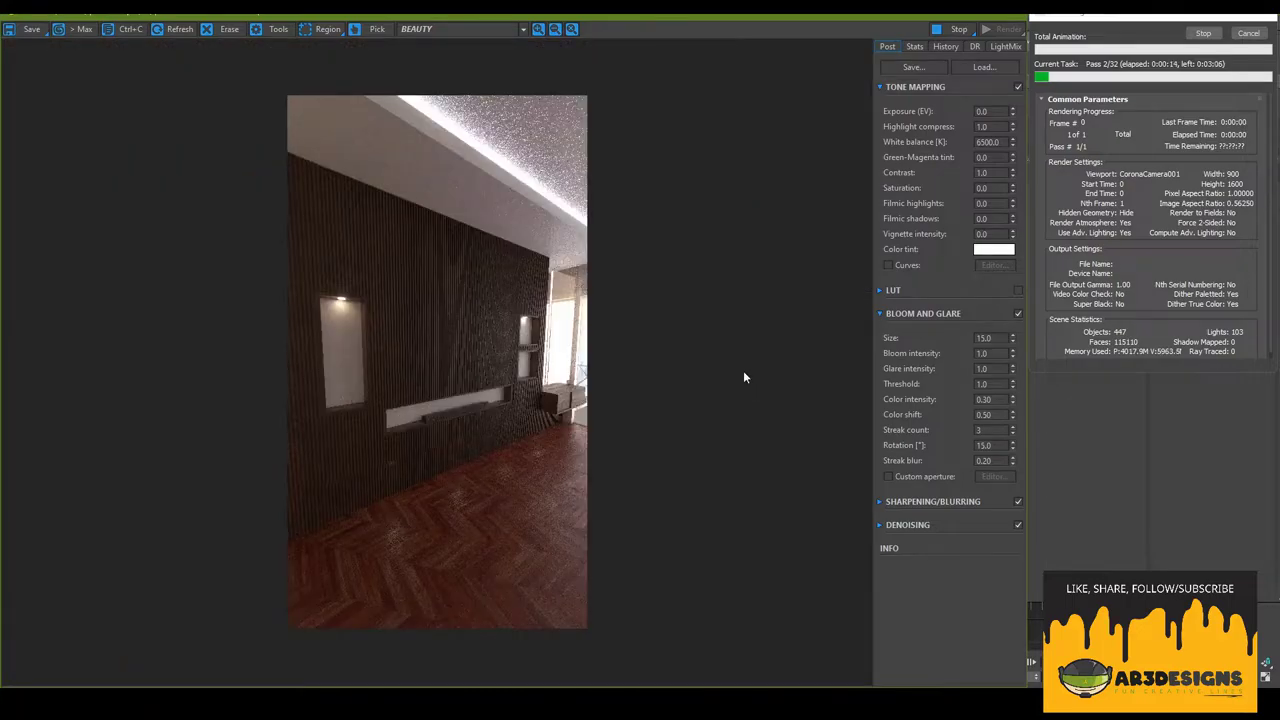
click(1017, 87)
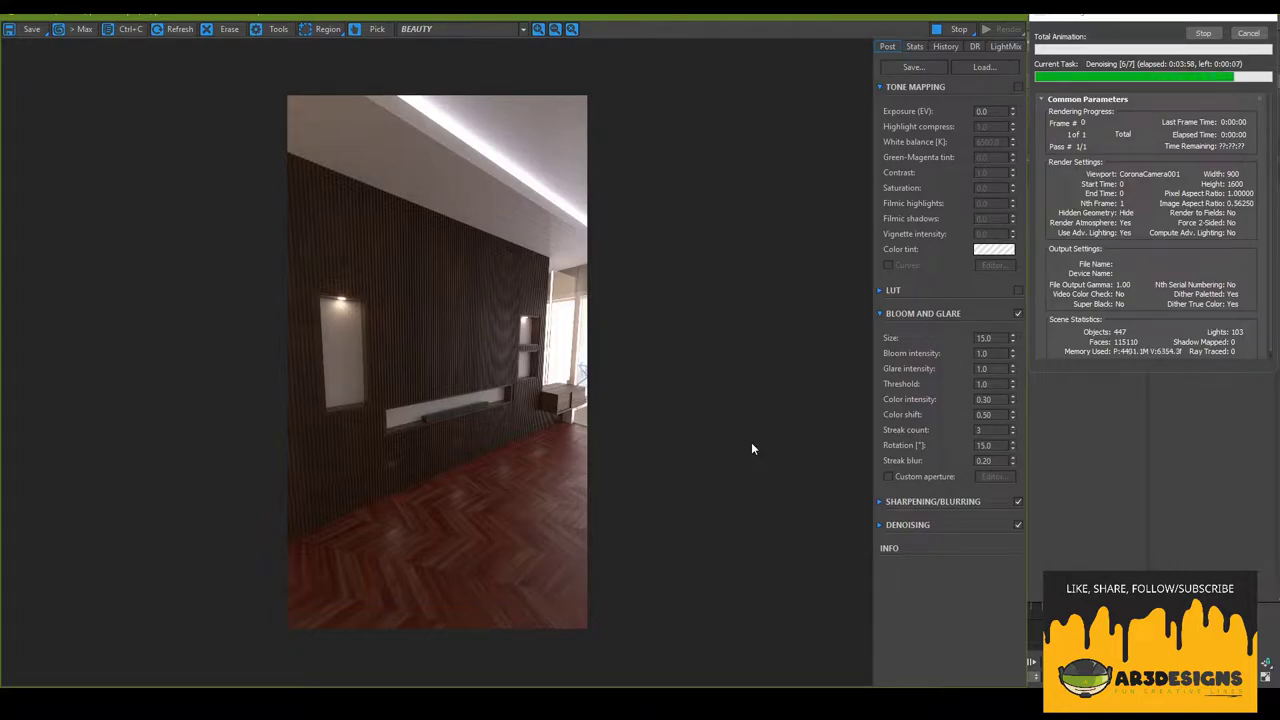
- Save the render into a new 'Renders' folder created inside the project folder
click(913, 67)
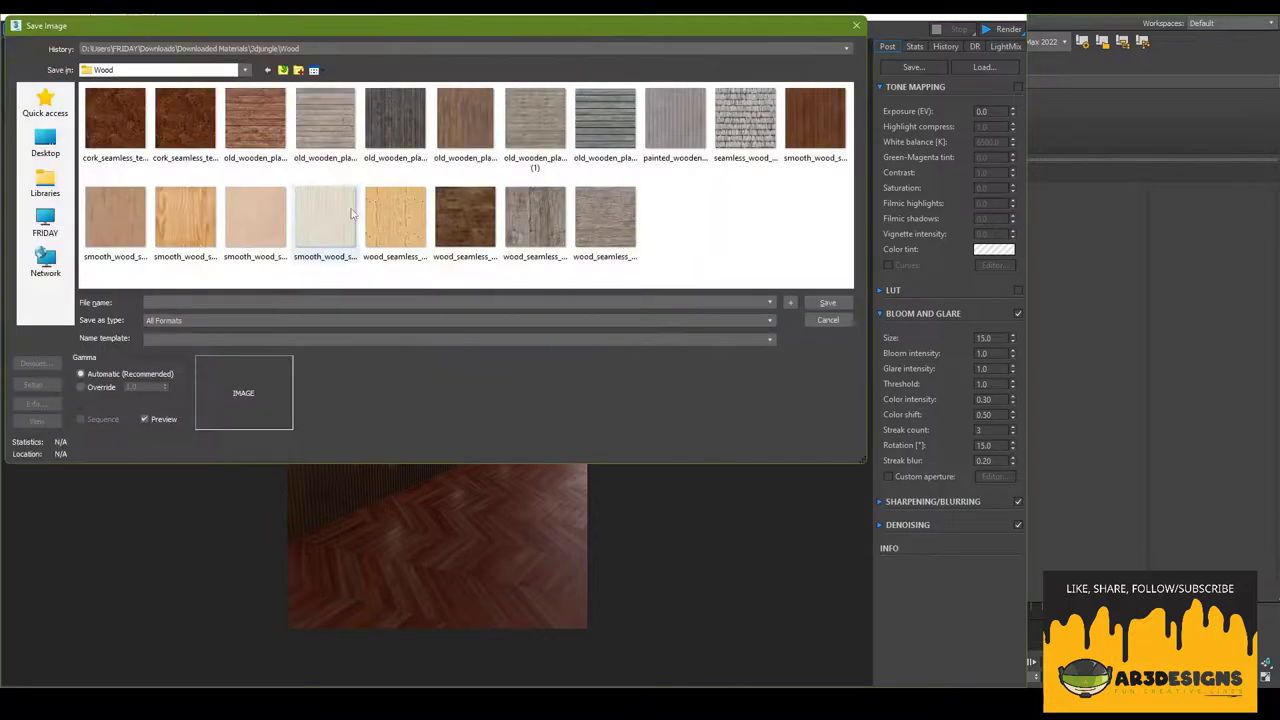
click(244, 69)
click(120, 230)
double_click(110, 117)
double_click(110, 130)
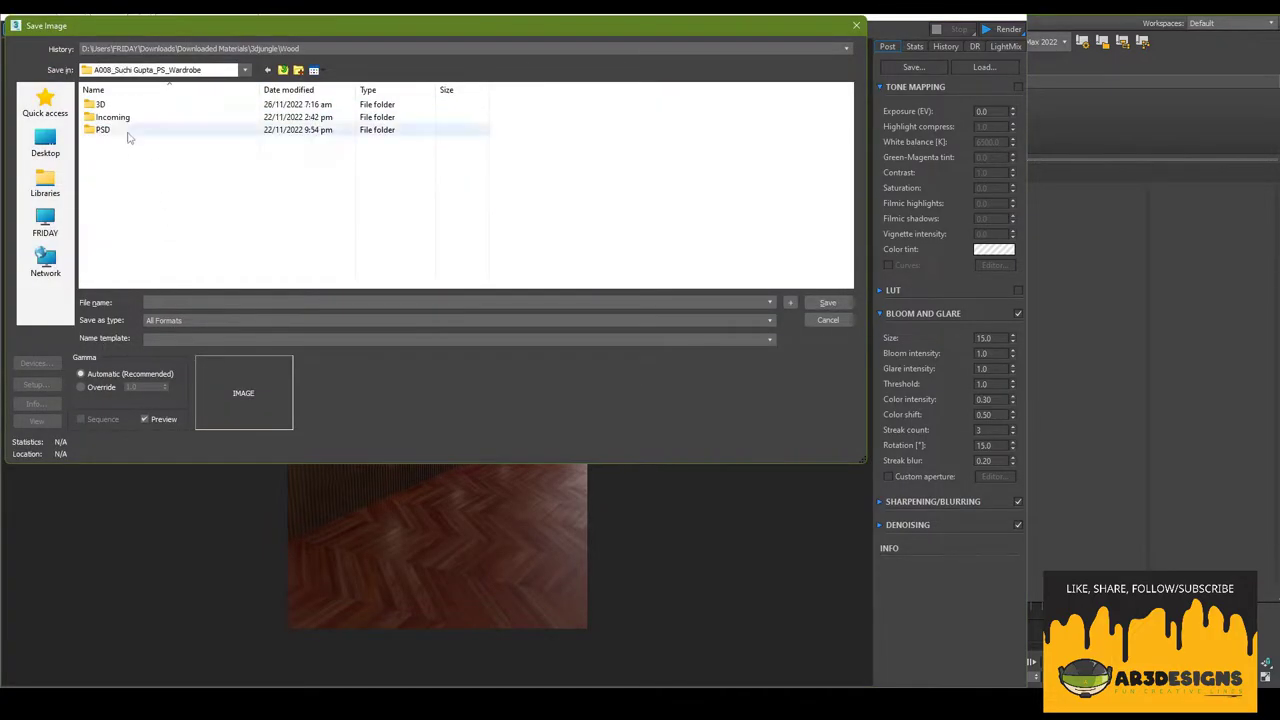
right_click(132, 152)
click(299, 314)
text(Renders-)
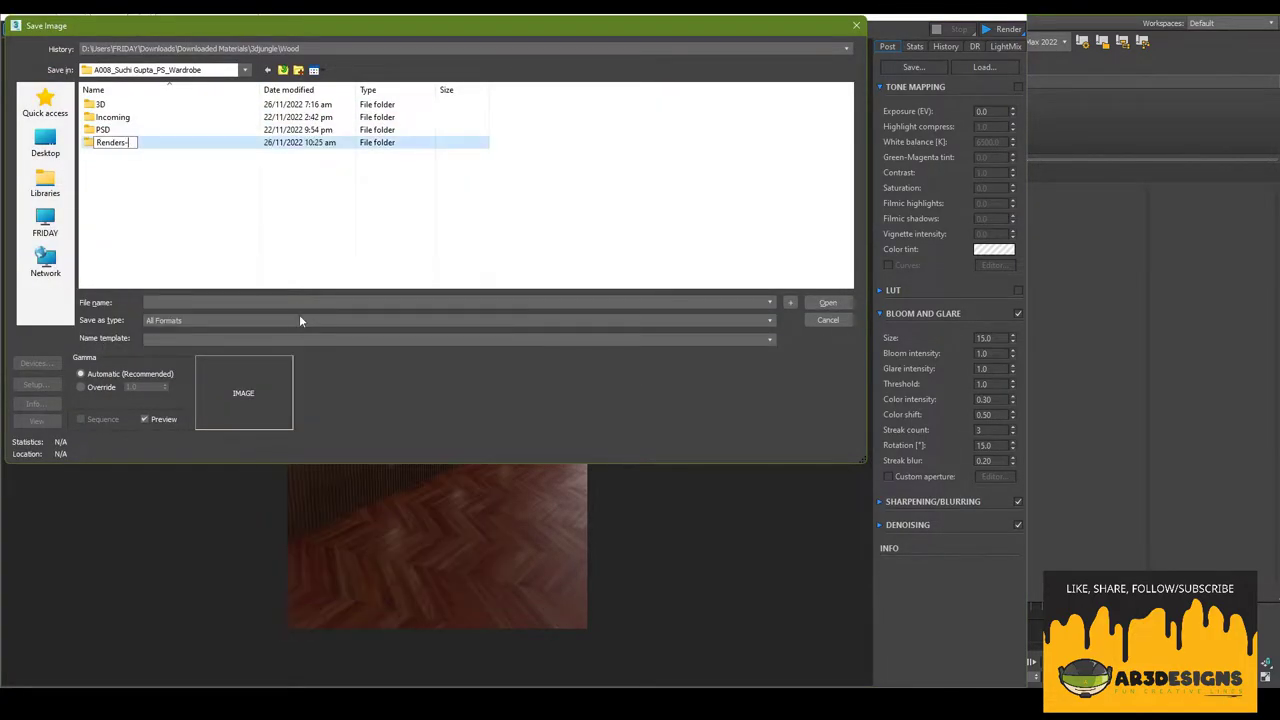
key(Return)
key(Return)
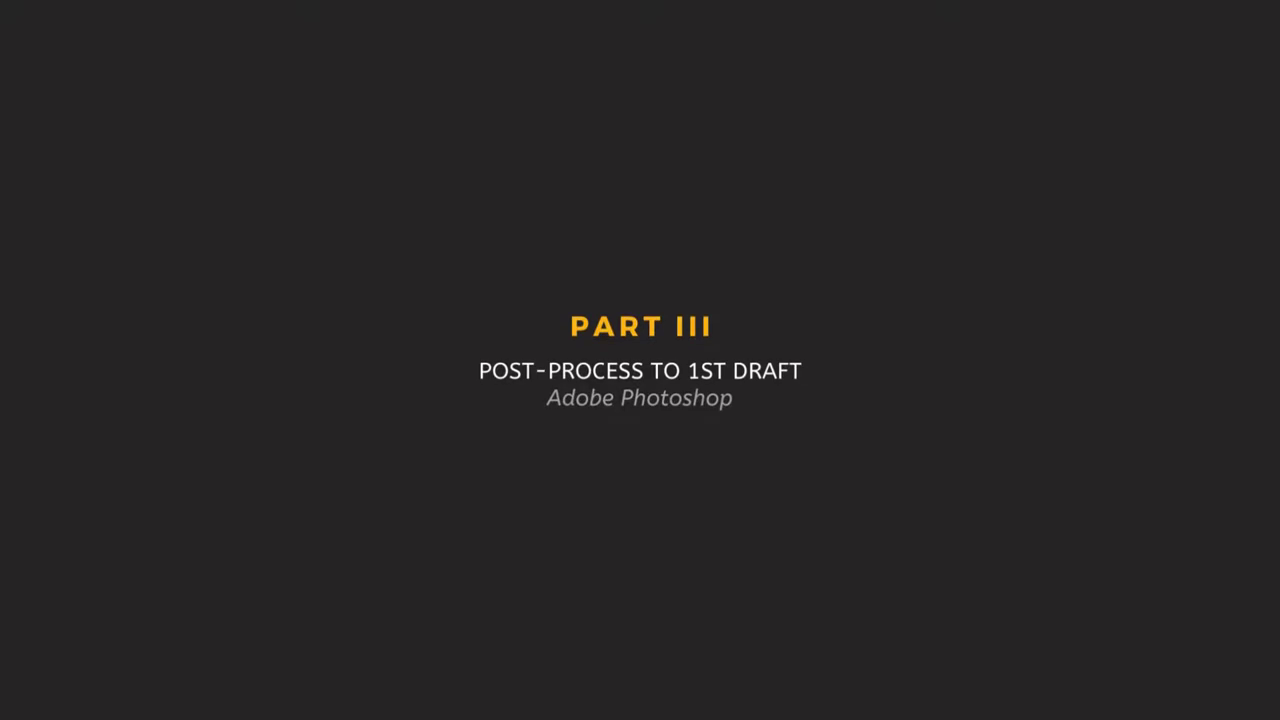
- Rename Background to 'render', place the site photo, and name its layer 'photo'
double_click(1114, 473)
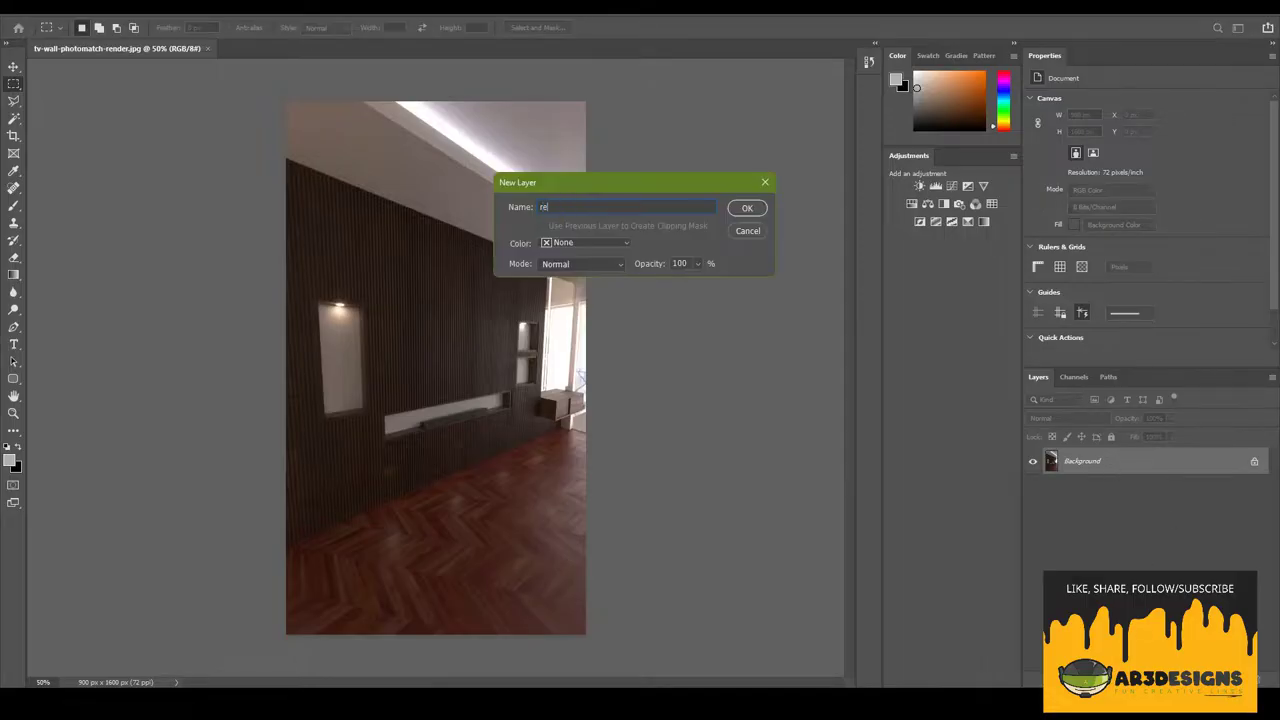
text(render)
key(Return)
drag(294, 143, 525, 373)
key(Return)
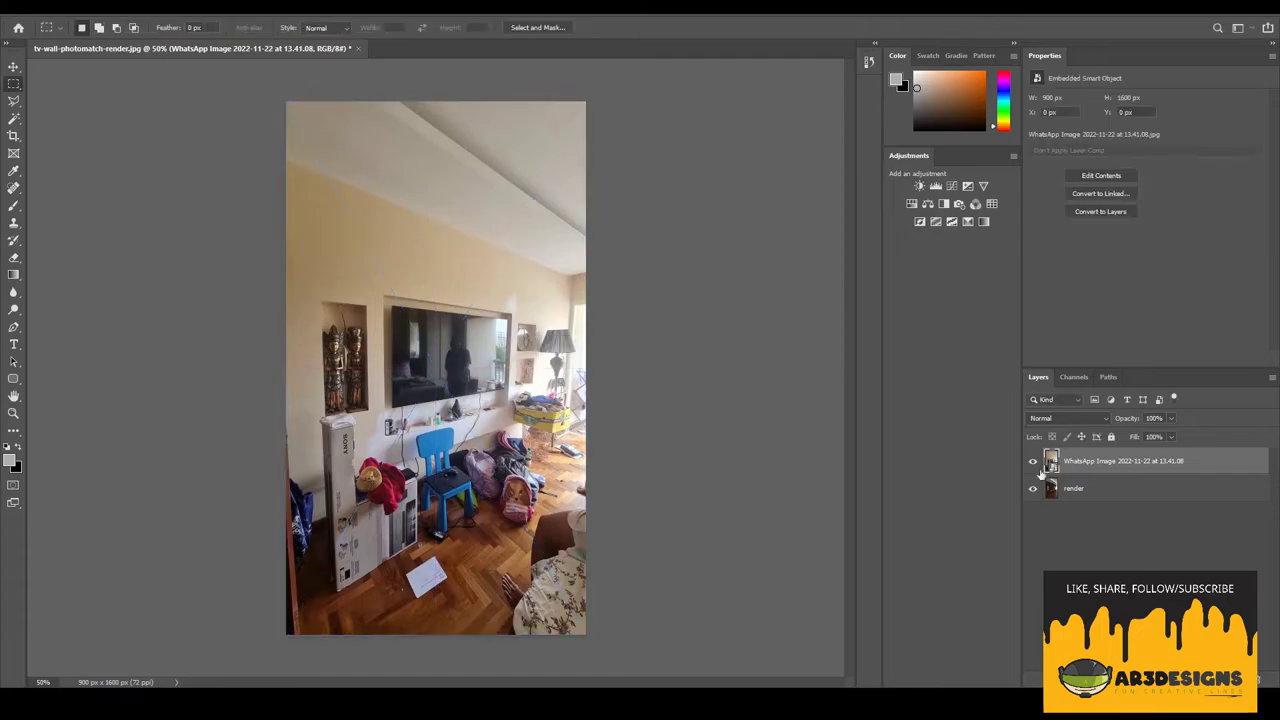
double_click(1123, 461)
text(photo)
key(Return)
- Trace a Pen path around the TV in the site photo
alt+scroll(393, 333, up, 10)
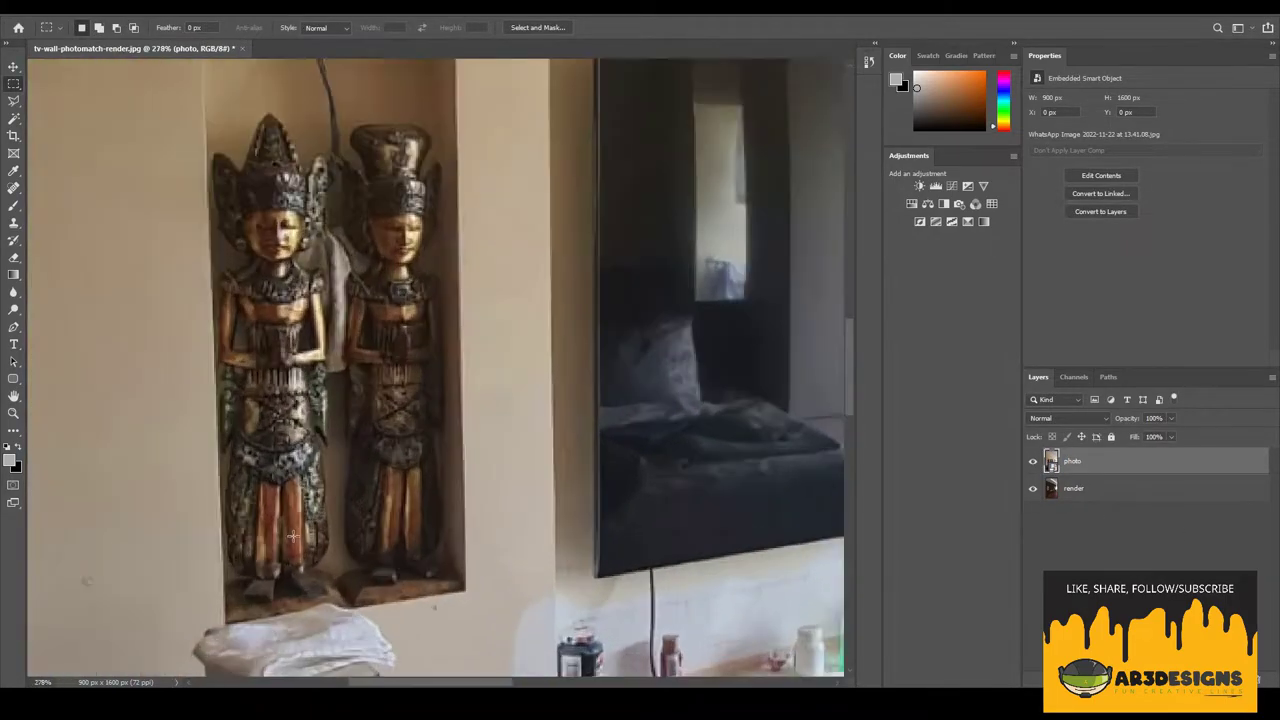
key(p)
click(529, 202)
alt+scroll(529, 202, down, 8)
alt+scroll(703, 266, up, 5)
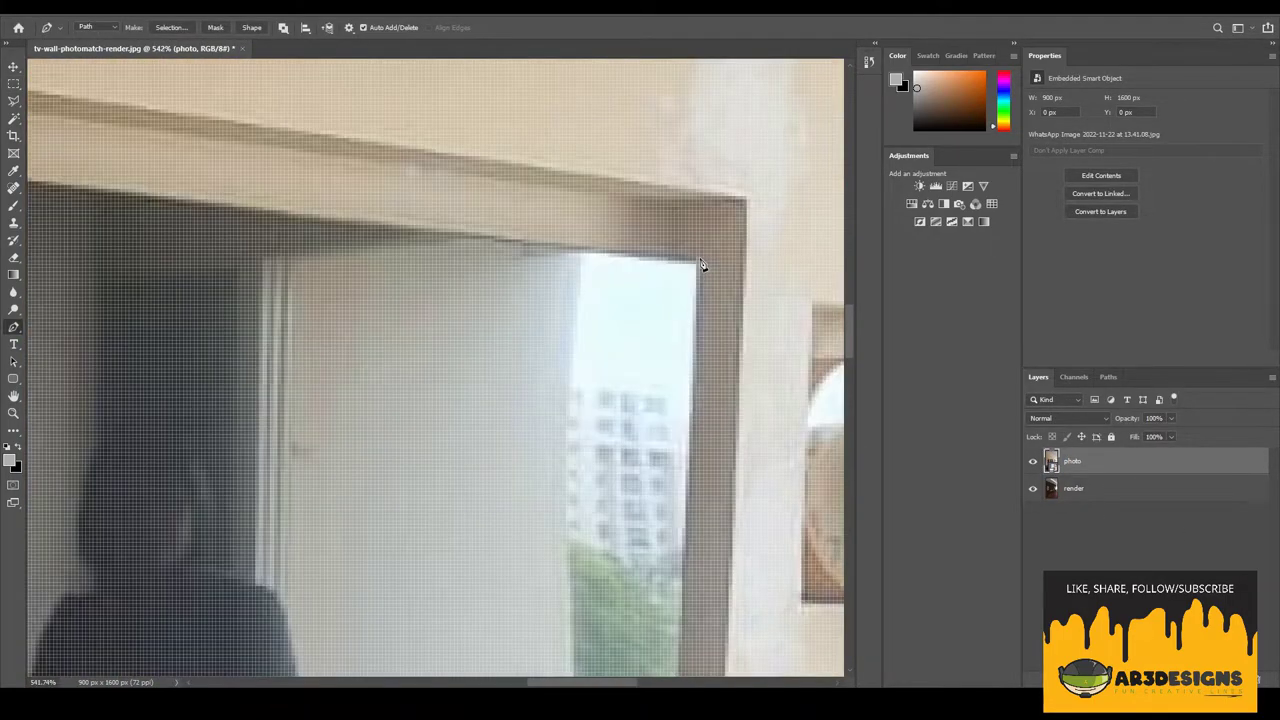
scroll(677, 600, down, 5)
alt+scroll(229, 586, down, 3)
alt+scroll(313, 597, up, 3)
alt+scroll(313, 597, down, 3)
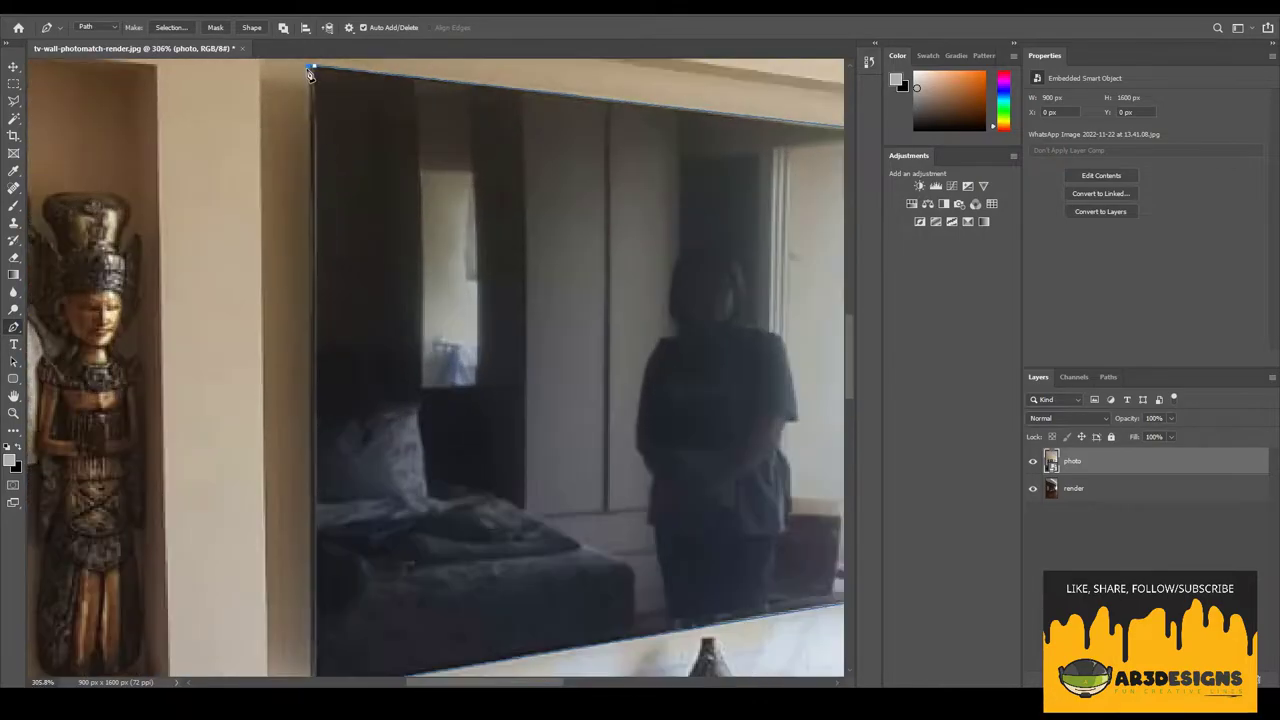
click(310, 66)
- Turn the TV path into a selection and copy the TV onto its own layer
right_click(410, 122)
click(455, 172)
key(Return)
alt+scroll(615, 282, down, 2)
key(ctrl+j)
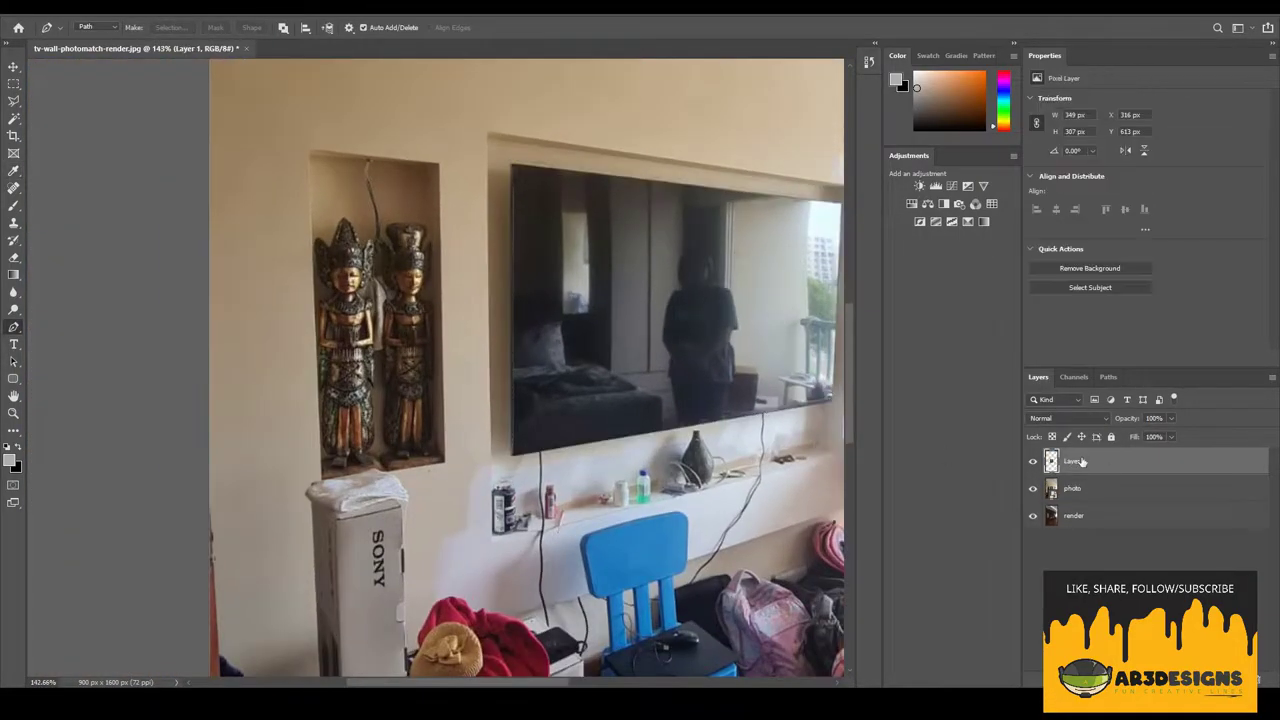
- Hide the photo layer and nudge the TV layer right and down over the niche
click(1033, 488)
alt+scroll(746, 370, down, 2)
key(ctrl+t)
key(Right)
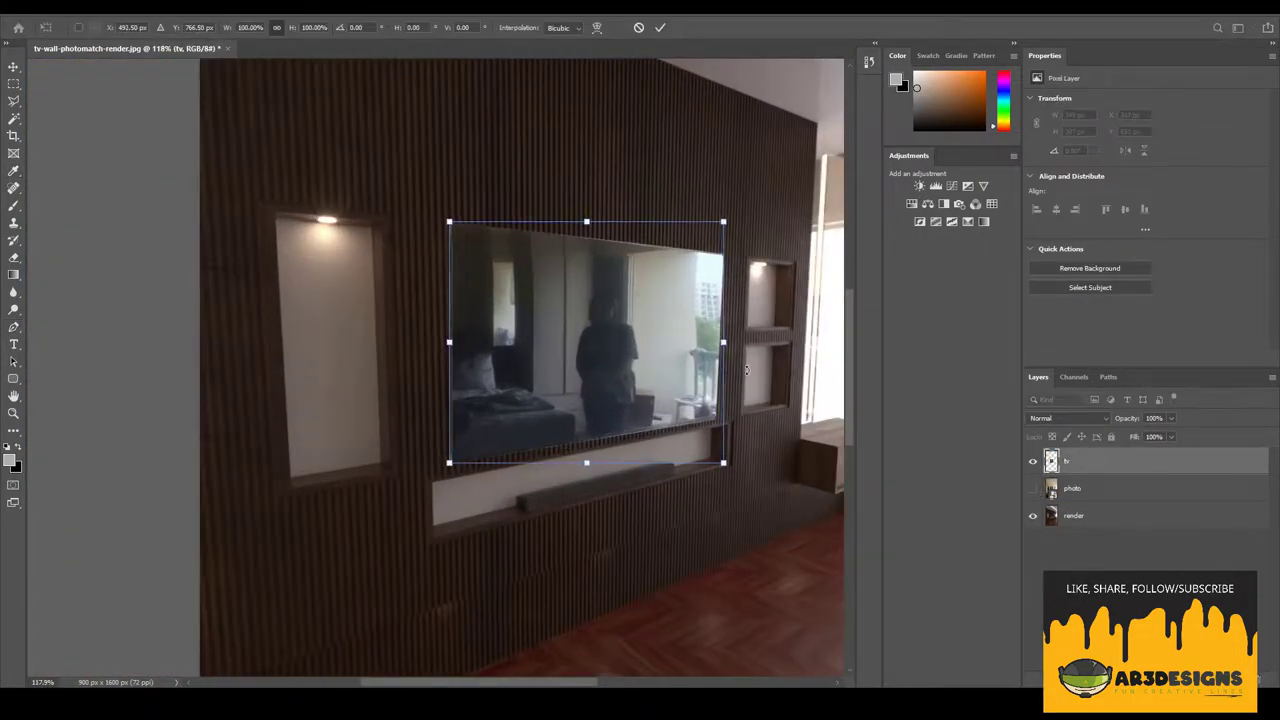
key(Down)
key(Down)
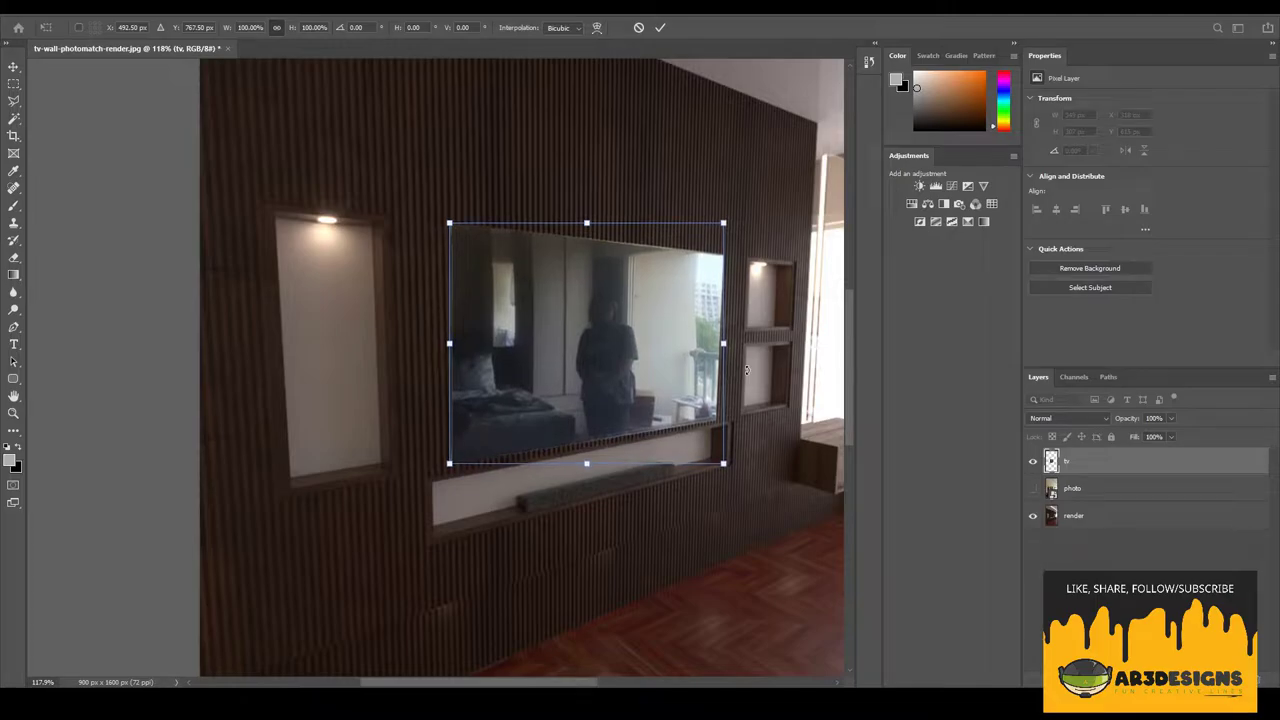
key(Return)
key(s)
alt+scroll(608, 284, up, 5)
- Clone-stamp wall and door background over the reflected figure's shoulder and head
alt+scroll(608, 284, up, 1)
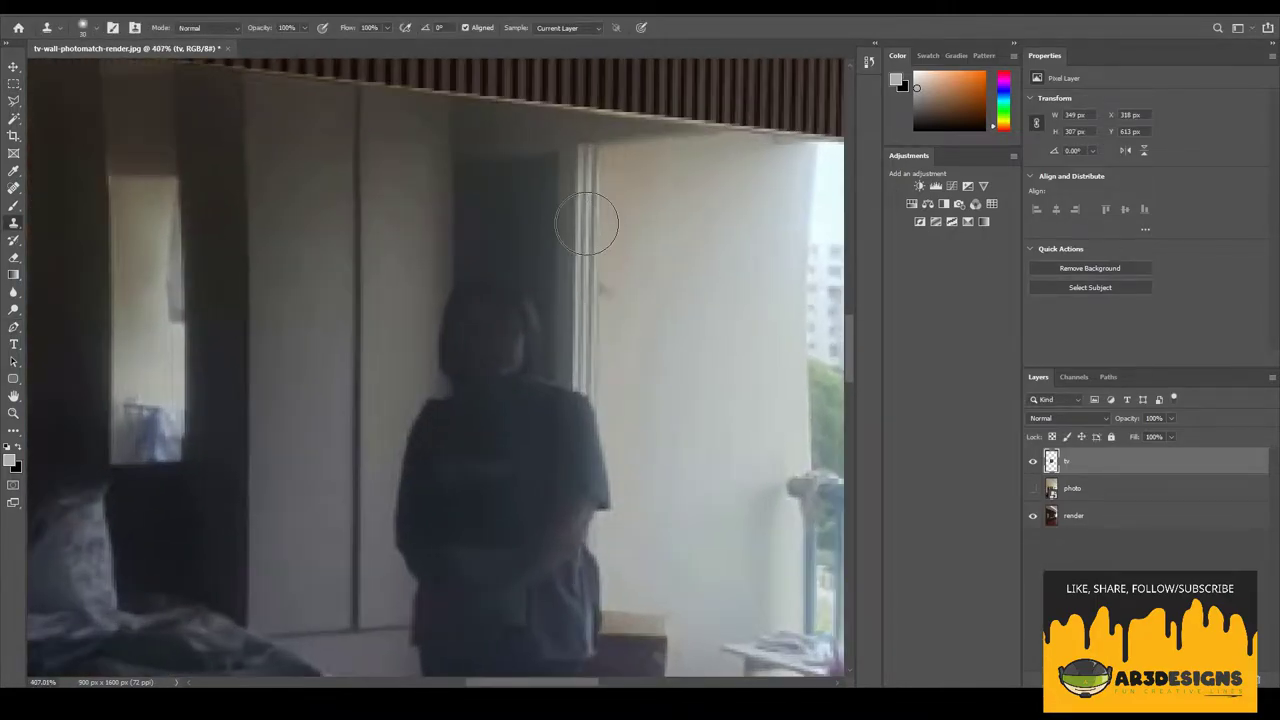
mouse_move(568, 385)
mouse_down()
mouse_move(571, 491)
mouse_move(616, 435)
mouse_move(603, 400)
mouse_up()
key(m)
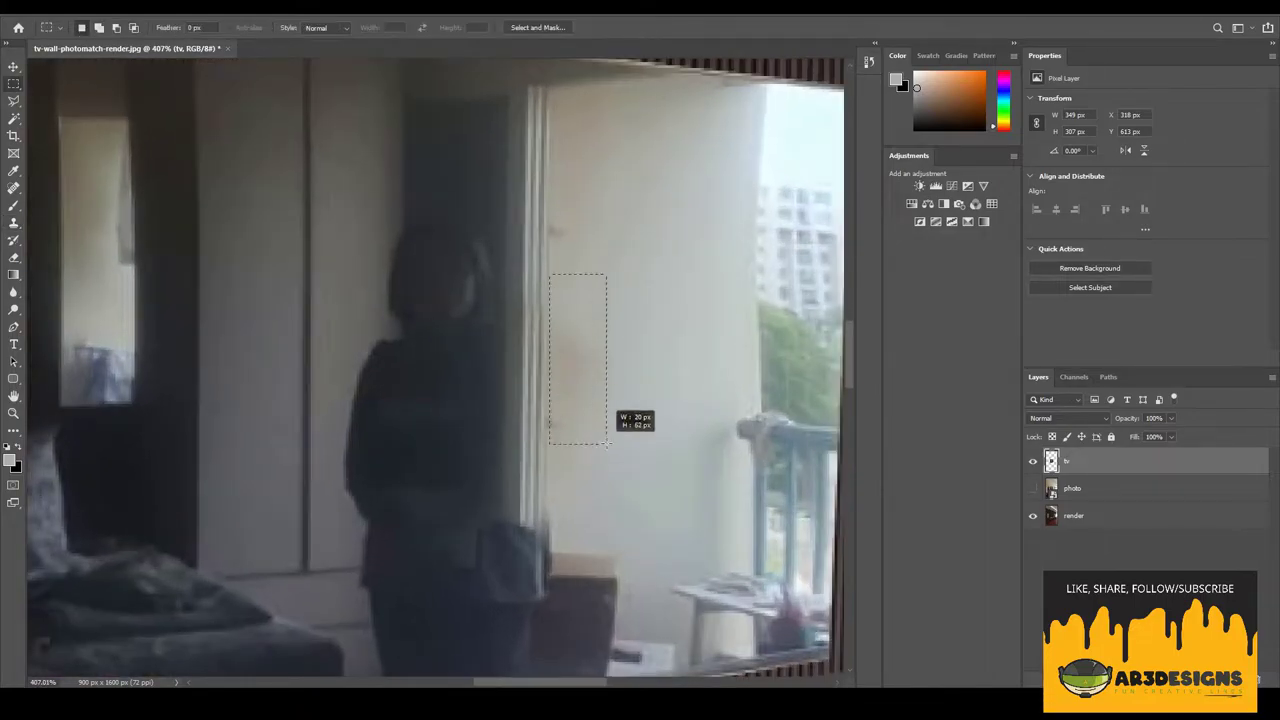
key(j)
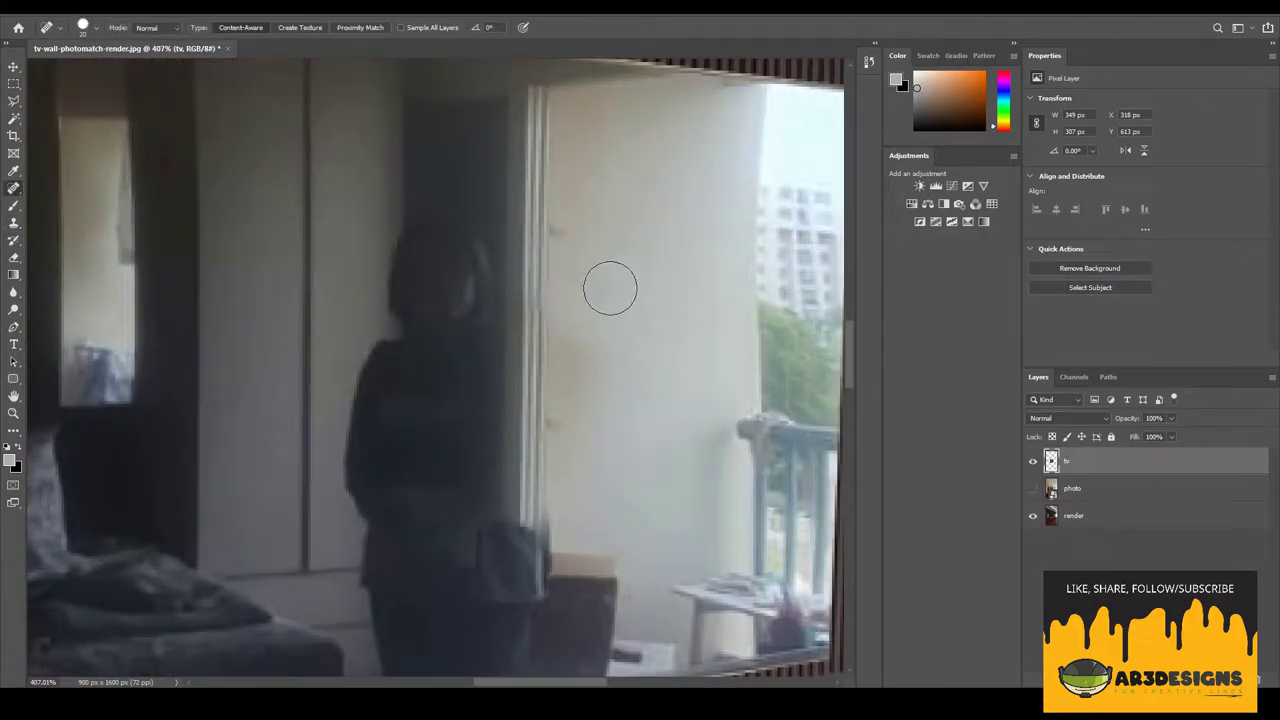
key(s)
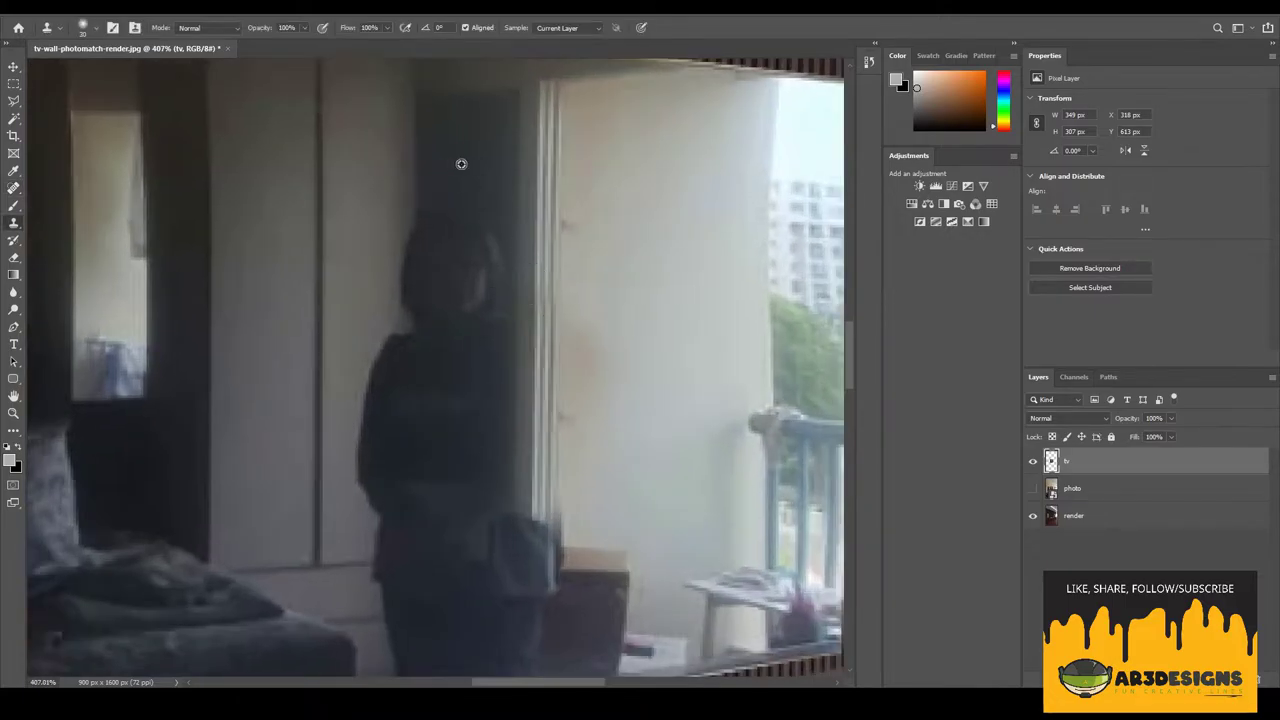
mouse_move(414, 198)
mouse_down()
mouse_move(423, 289)
mouse_move(476, 308)
mouse_move(371, 423)
mouse_move(436, 366)
mouse_move(451, 386)
mouse_move(380, 523)
mouse_up()
alt+scroll(408, 457, up, 1)
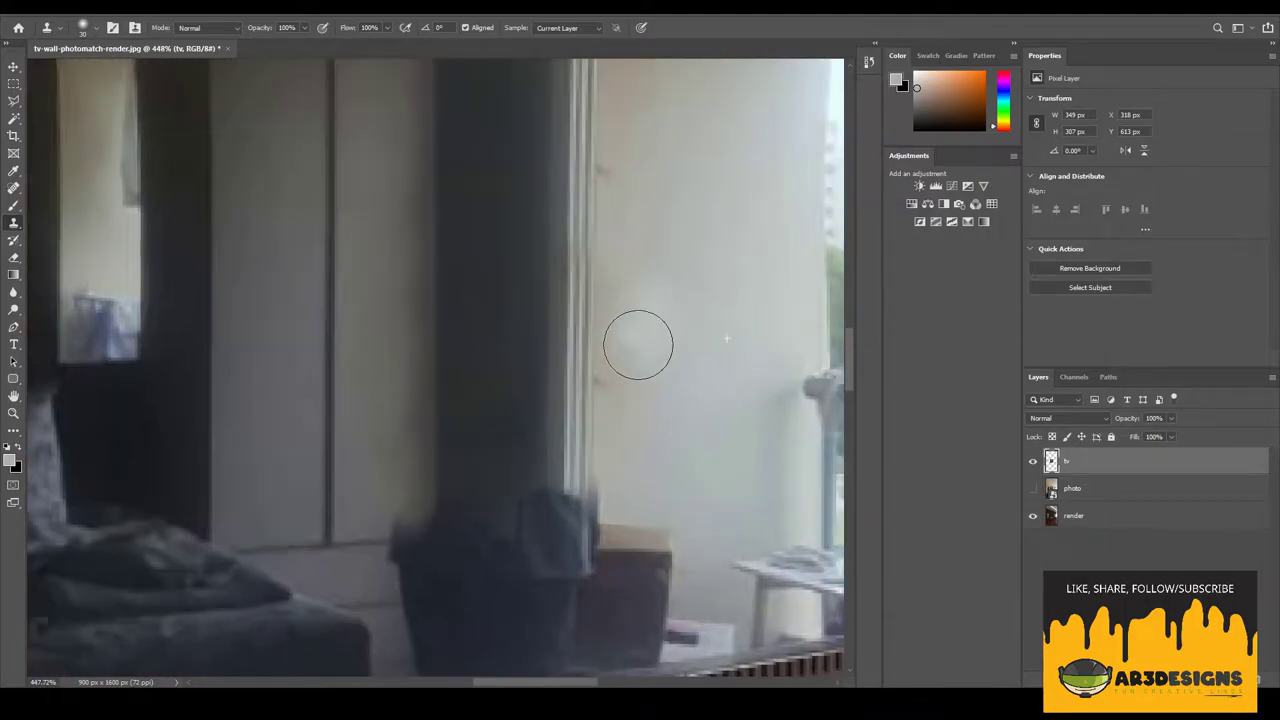
alt+scroll(638, 345, up, 2)
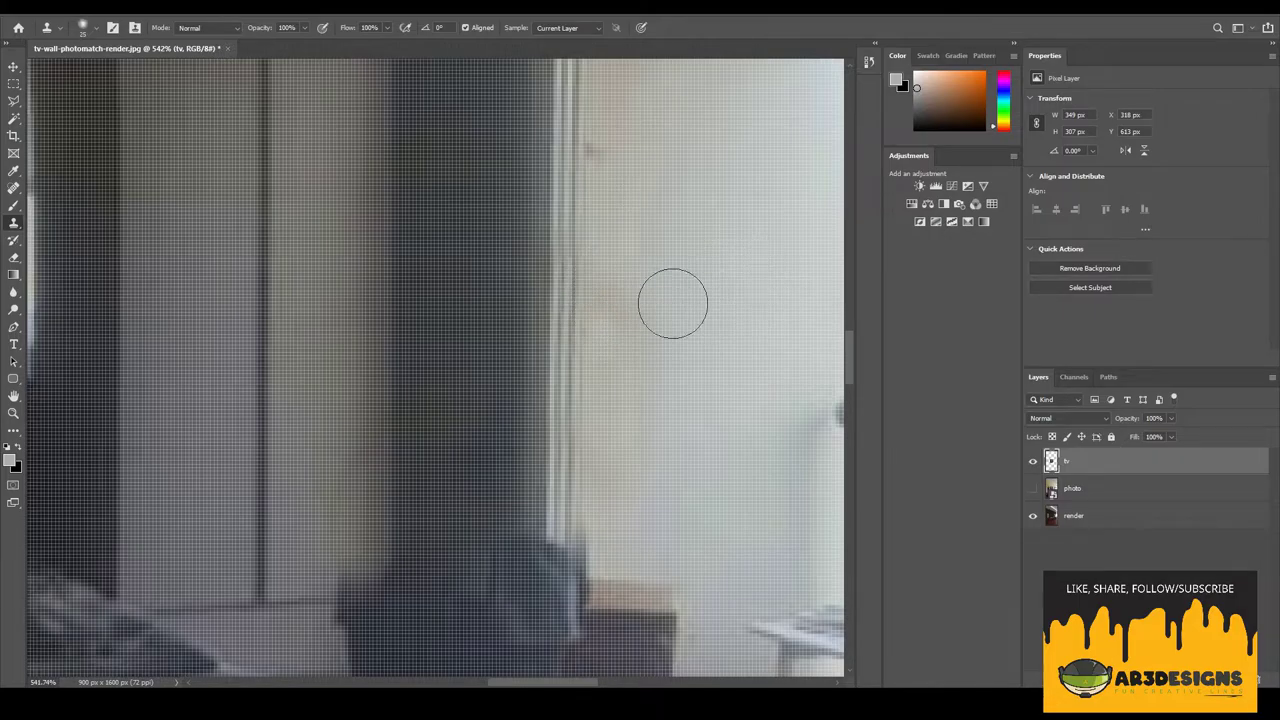
- Lasso the wall beside the window edge and clone light wall over the dark blob
key(l)
click(587, 165)
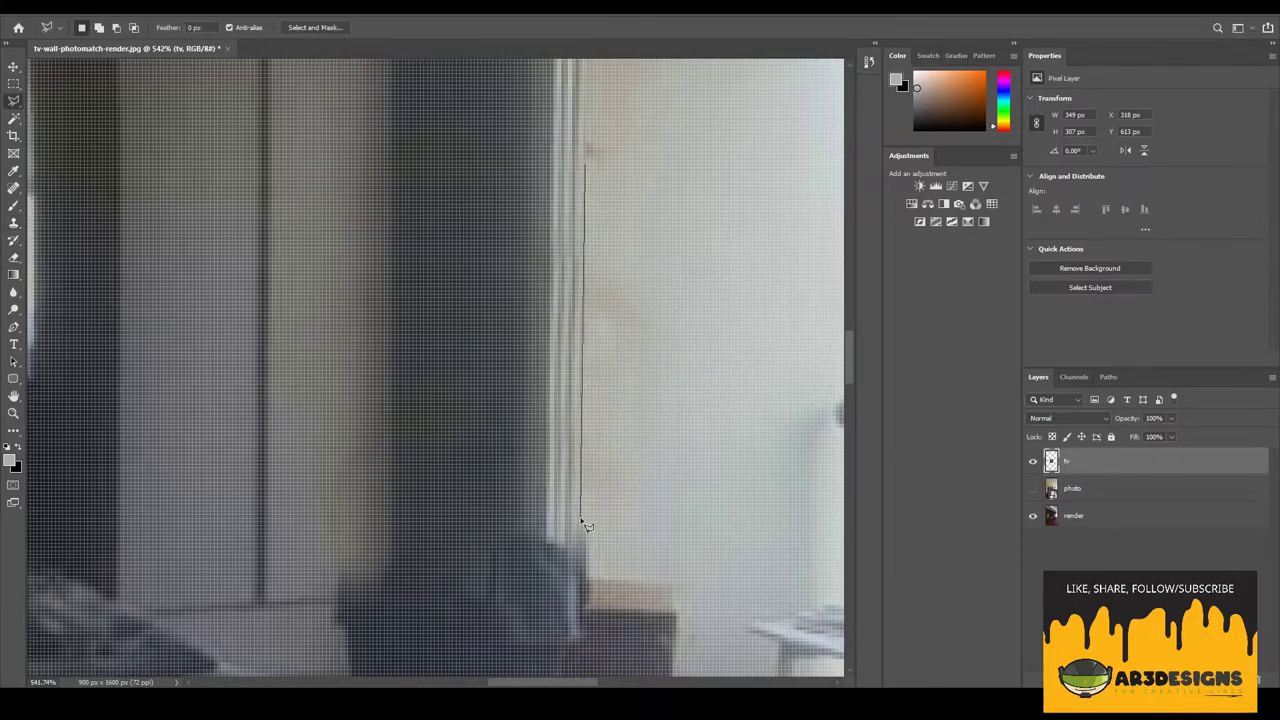
click(582, 512)
click(804, 437)
double_click(791, 241)
key(s)
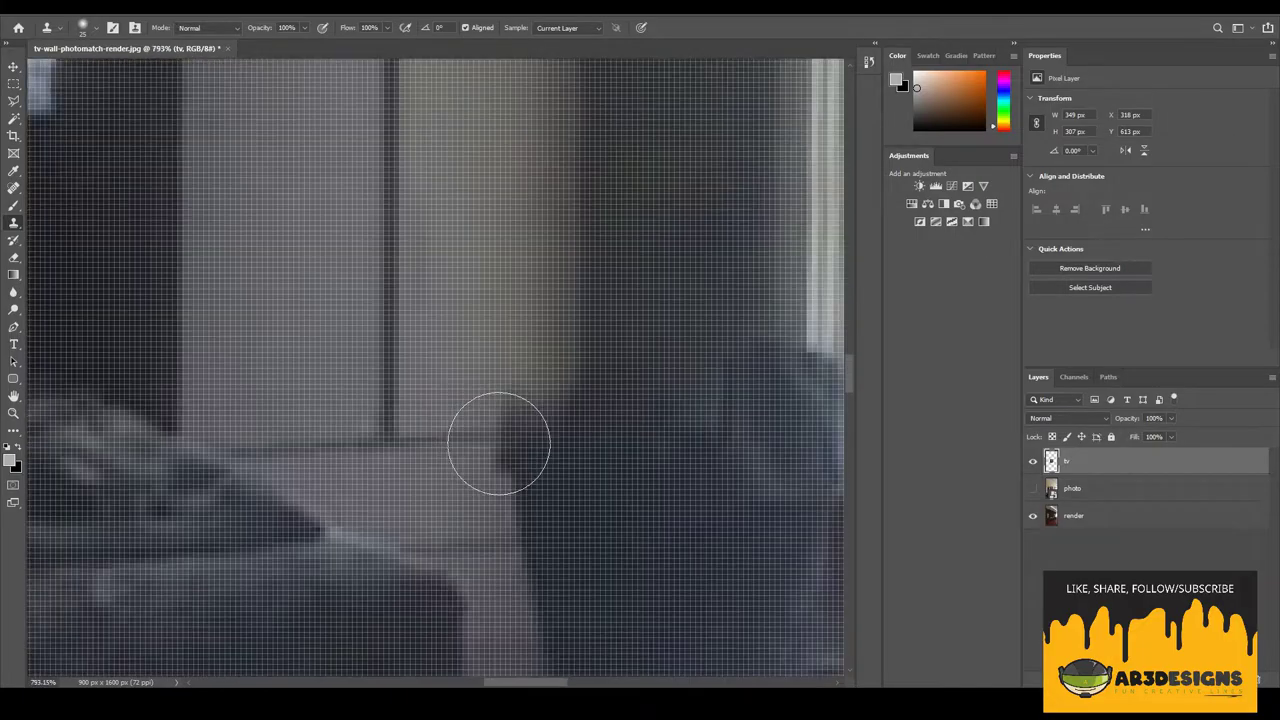
alt+click(443, 434)
mouse_move(490, 432)
mouse_down()
mouse_move(565, 410)
mouse_move(571, 497)
mouse_move(518, 546)
mouse_move(529, 543)
mouse_move(480, 472)
mouse_move(471, 549)
mouse_move(563, 477)
mouse_move(606, 506)
mouse_up()
alt+scroll(469, 501, down, 2)
mouse_move(469, 501)
mouse_down()
mouse_move(517, 523)
mouse_move(523, 557)
mouse_move(491, 514)
mouse_up()
alt+scroll(637, 444, down, 1)
alt+scroll(637, 444, down, 1)
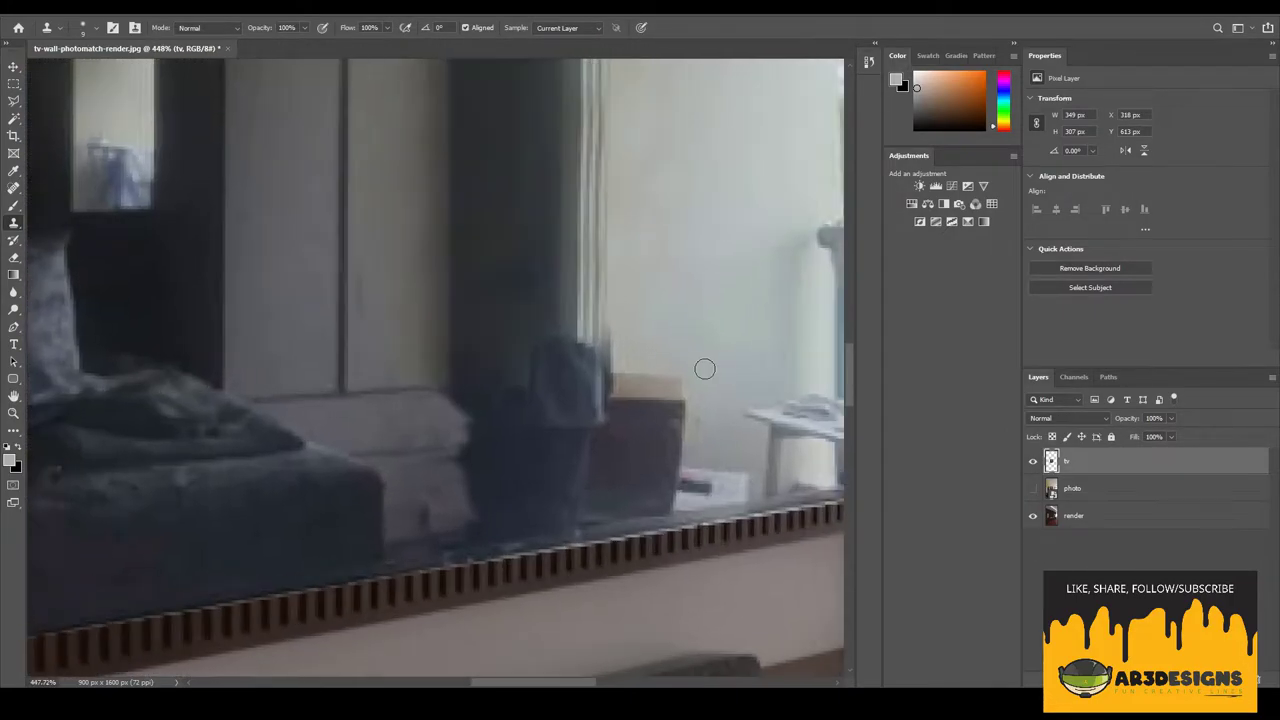
alt+scroll(672, 384, down, 3)
- Clone clean window pixels over the window and chair-top area of the TV reflection
alt+scroll(672, 384, down, 2)
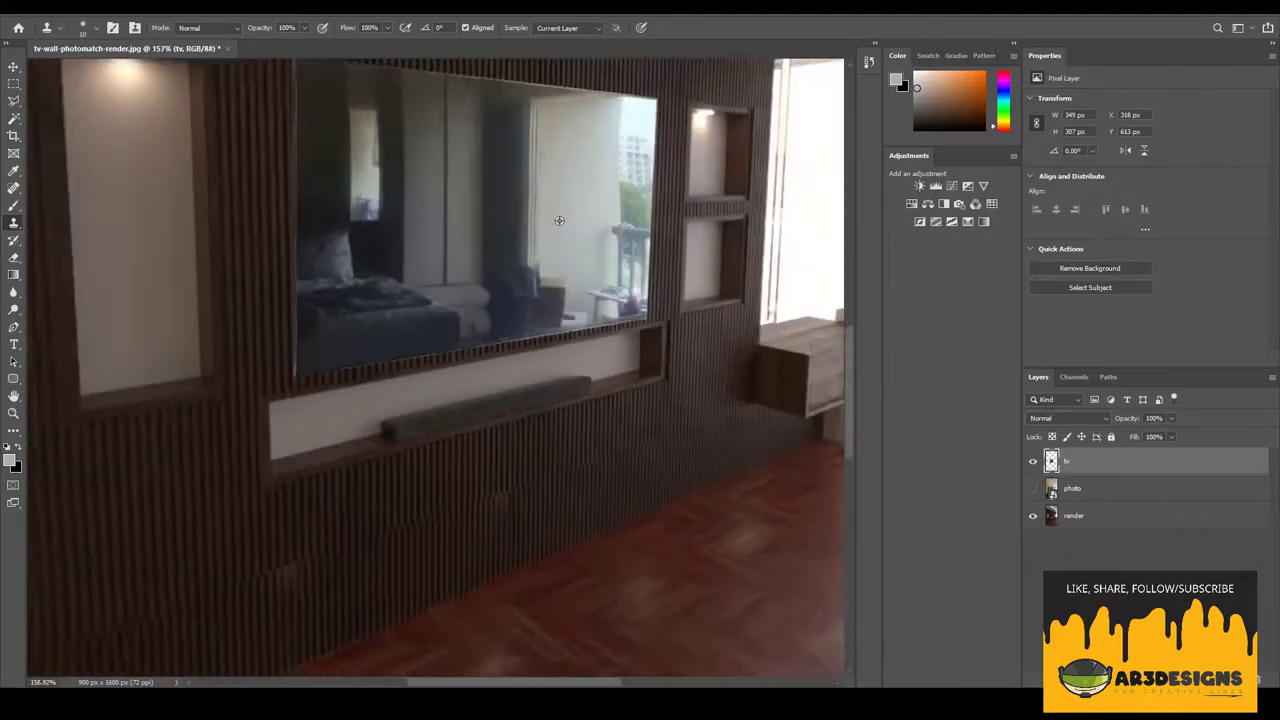
alt+scroll(443, 209, up, 6)
alt+click(559, 211)
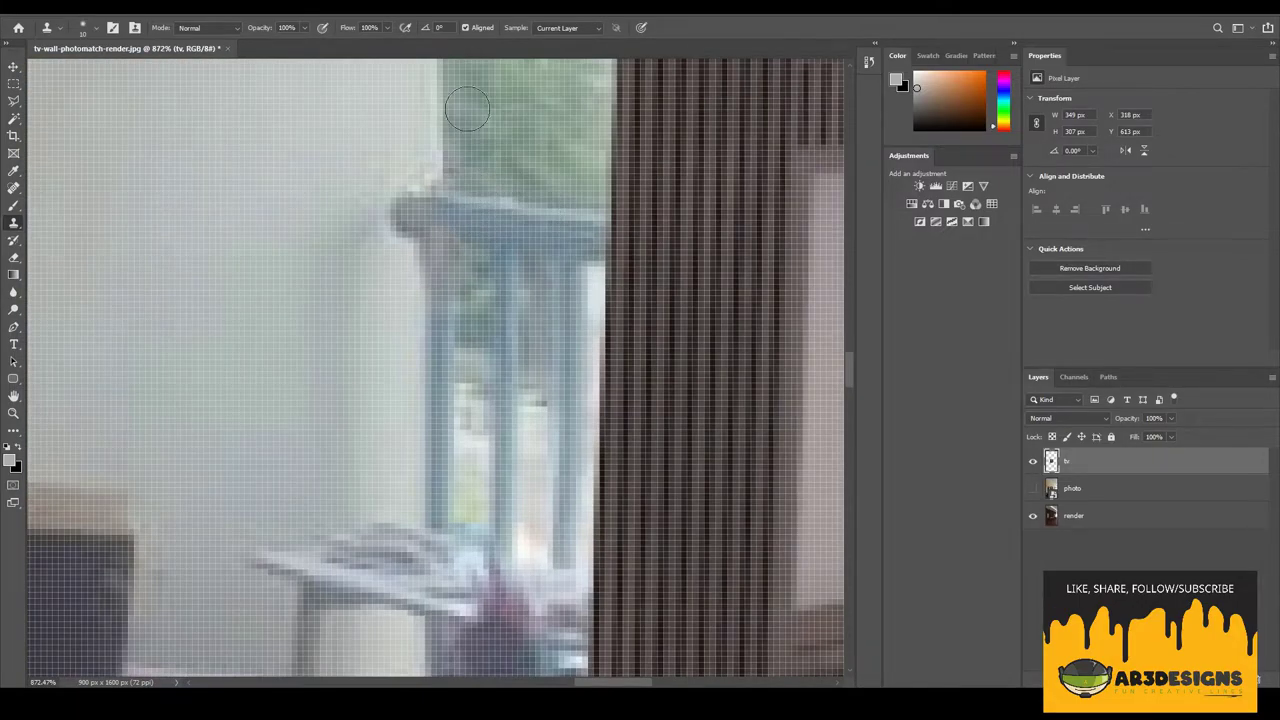
drag(490, 200, 437, 170)
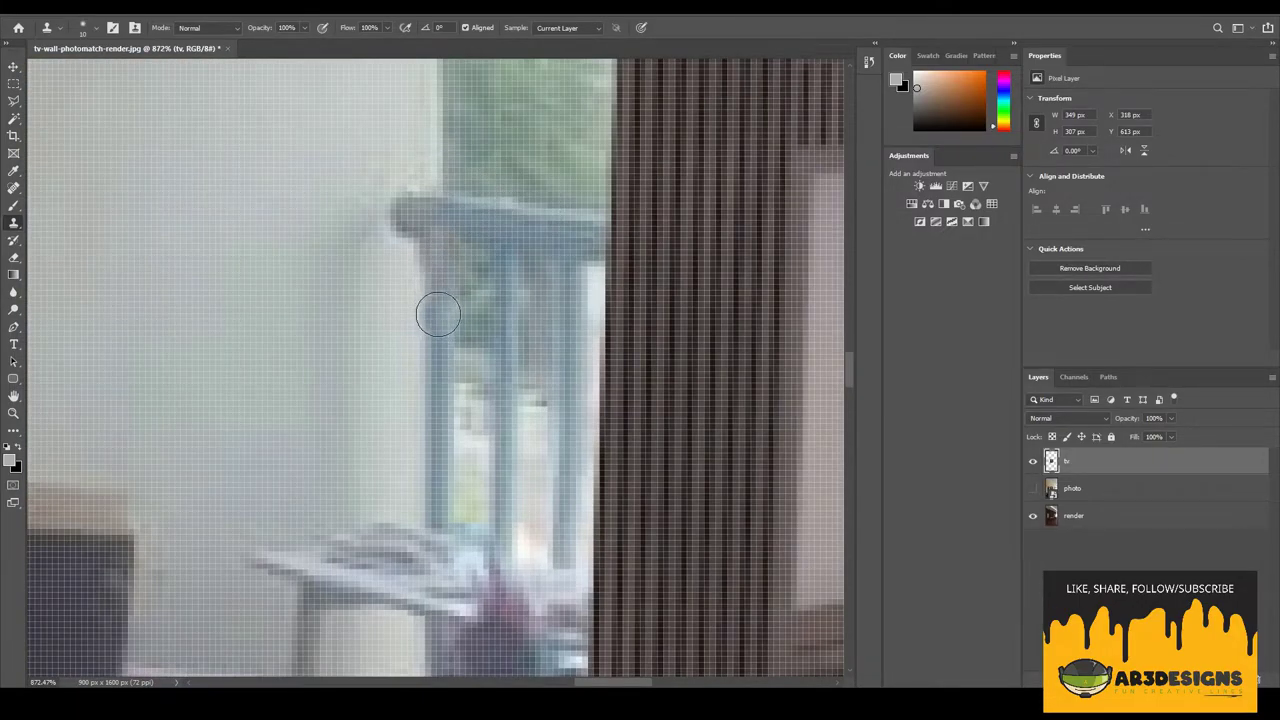
alt+scroll(440, 265, down, 2)
alt+scroll(457, 237, down, 2)
alt+scroll(355, 343, up, 1)
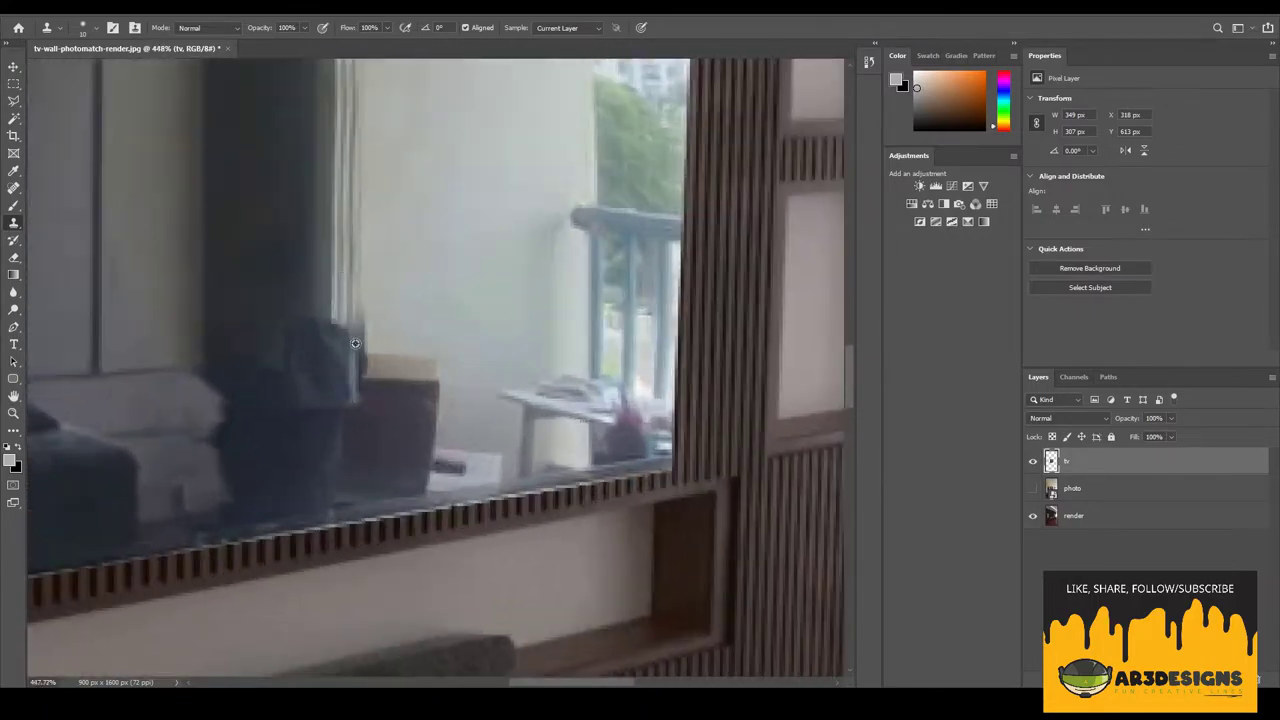
alt+scroll(380, 240, down, 1)
alt+scroll(395, 215, down, 1)
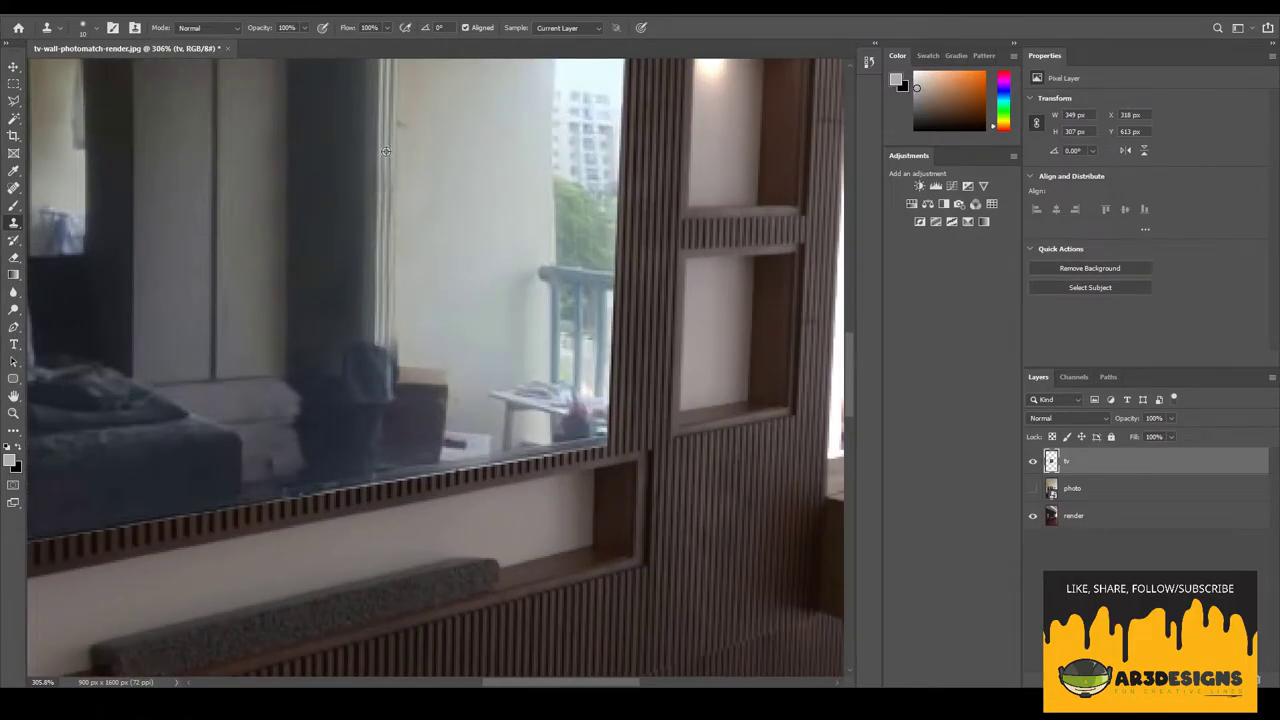
alt+scroll(385, 151, down, 2)
alt+scroll(427, 107, up, 4)
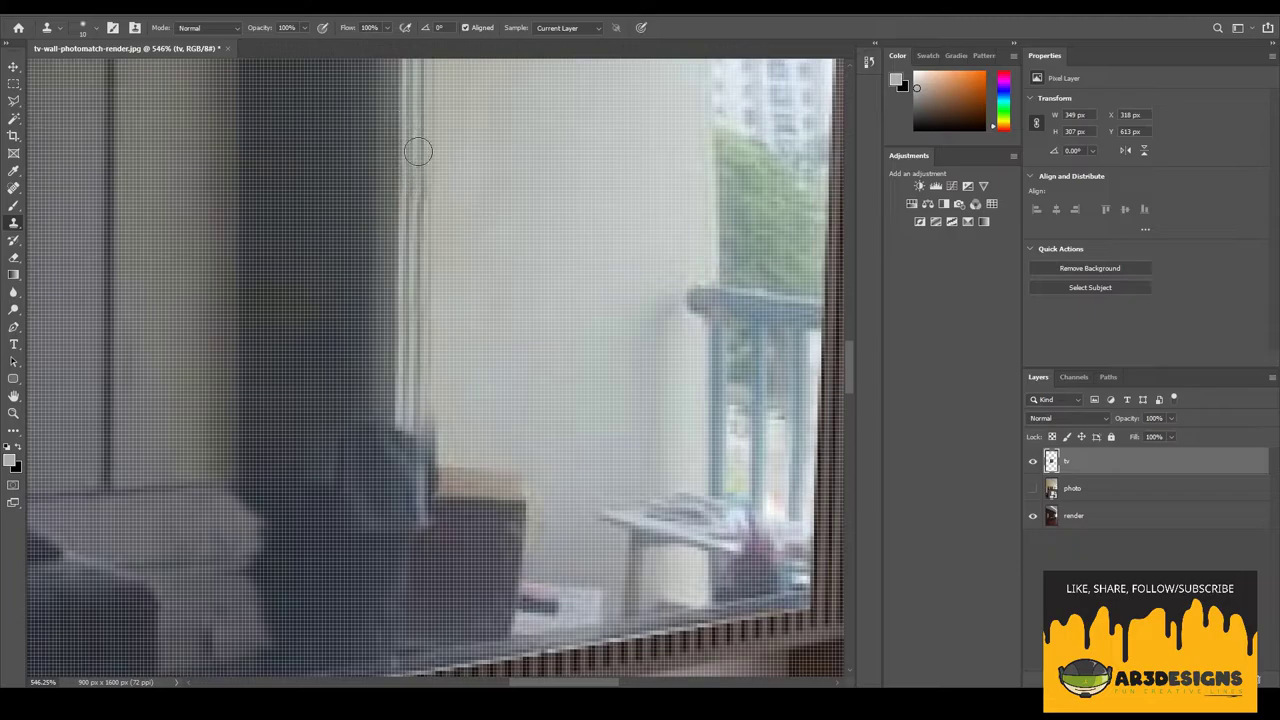
alt+scroll(399, 183, down, 1)
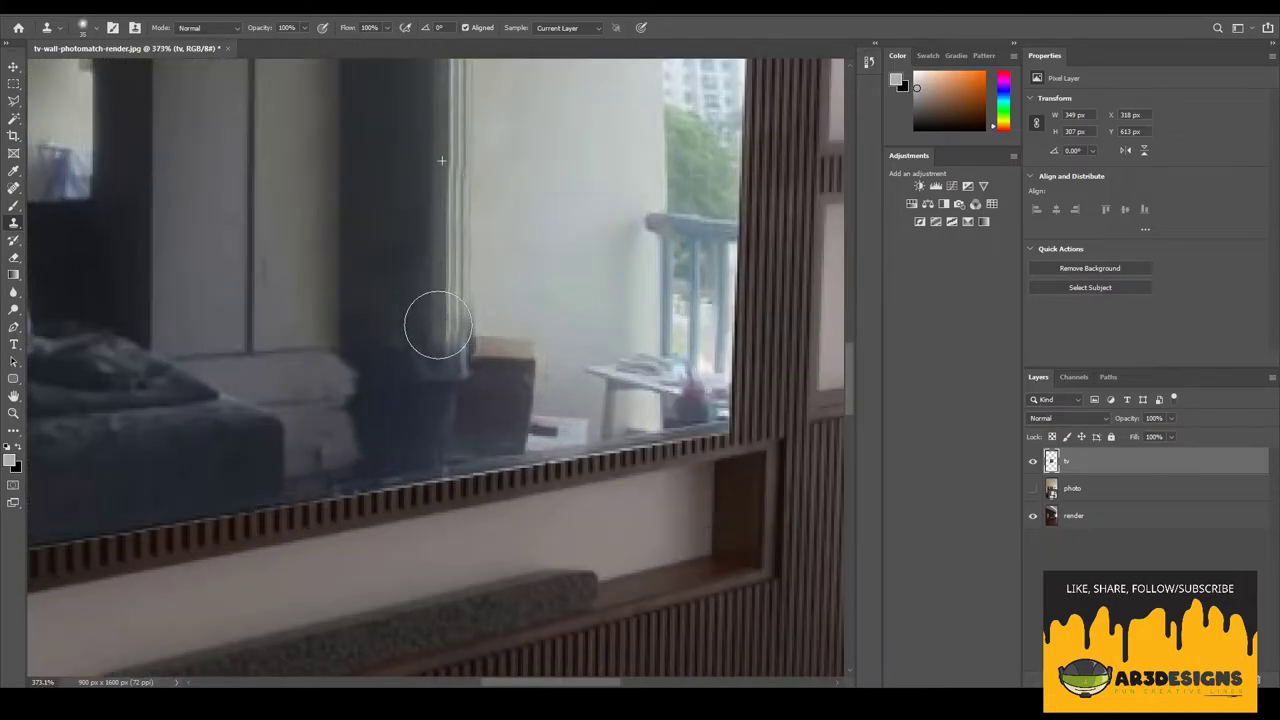
alt+scroll(395, 340, down, 1)
alt+scroll(460, 355, up, 1)
alt+scroll(491, 371, up, 1)
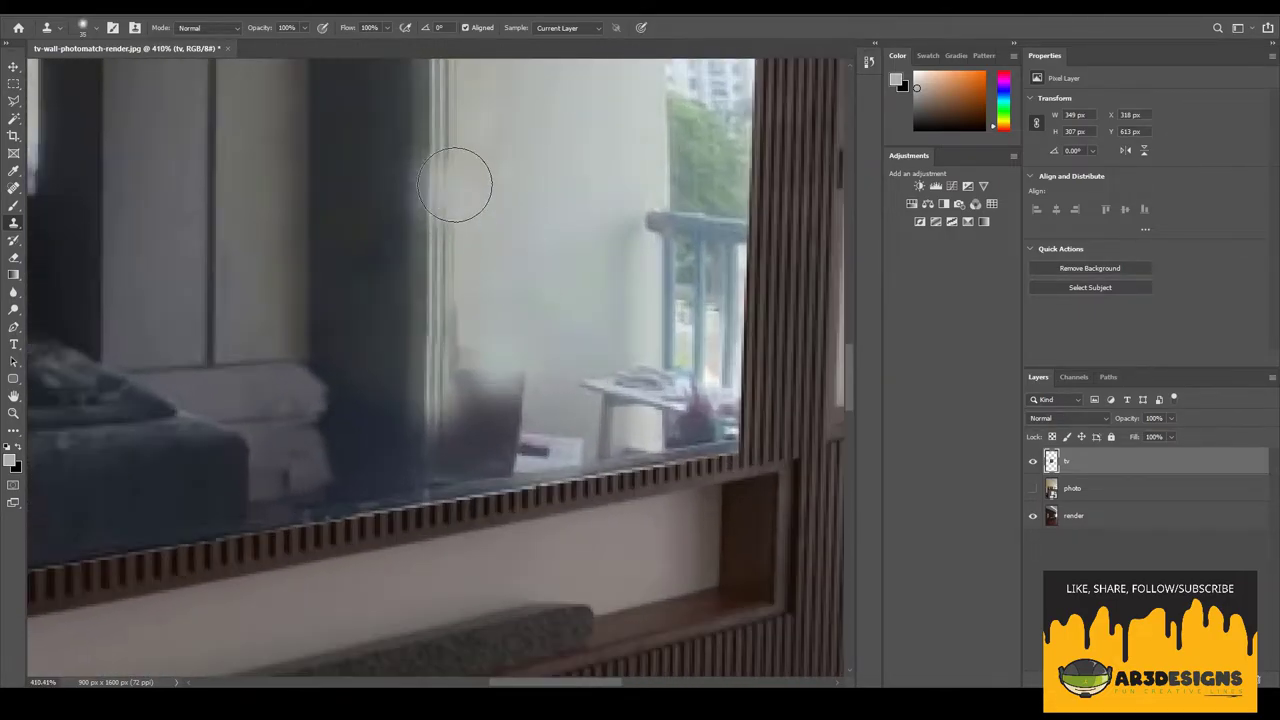
alt+scroll(510, 385, down, 1)
alt+scroll(580, 380, up, 1)
- Lasso-select the dark patch and clone-stamp out the dark patch and white box
key(l)
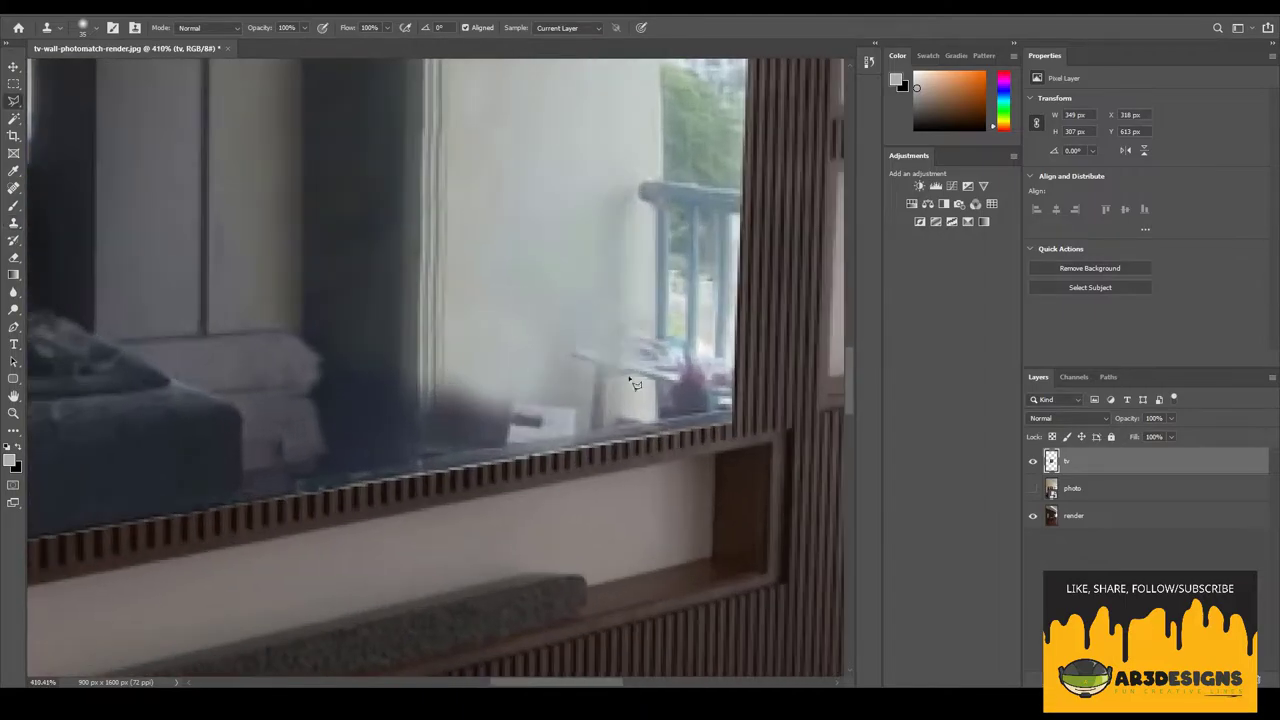
click(730, 412)
click(210, 507)
click(225, 215)
click(705, 80)
click(730, 412)
alt+scroll(440, 380, up, 1)
key(s)
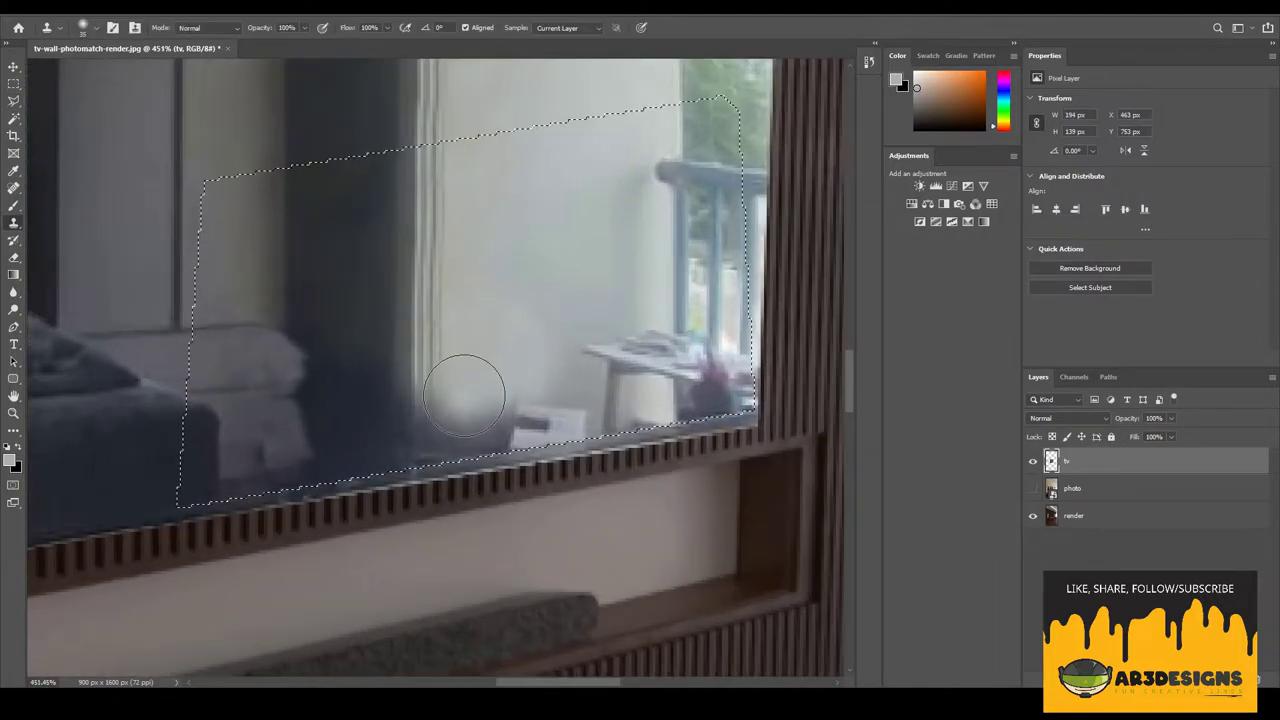
mouse_move(441, 376)
mouse_down()
mouse_move(471, 423)
mouse_move(551, 417)
mouse_up()
alt+scroll(560, 400, down, 1)
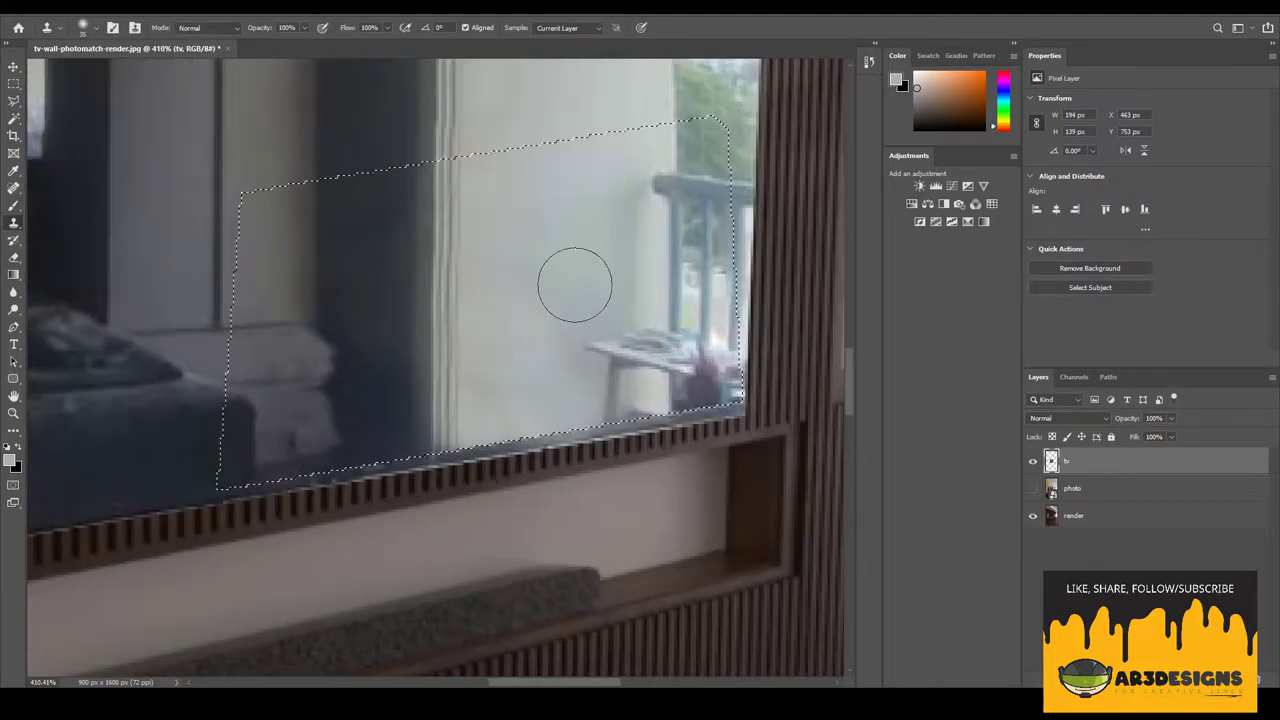
key(bracketleft)
key(bracketleft)
- Select the dark window-frame strip and cover it with cloned sofa texture
alt+scroll(562, 388, down, 2)
alt+scroll(545, 392, up, 1)
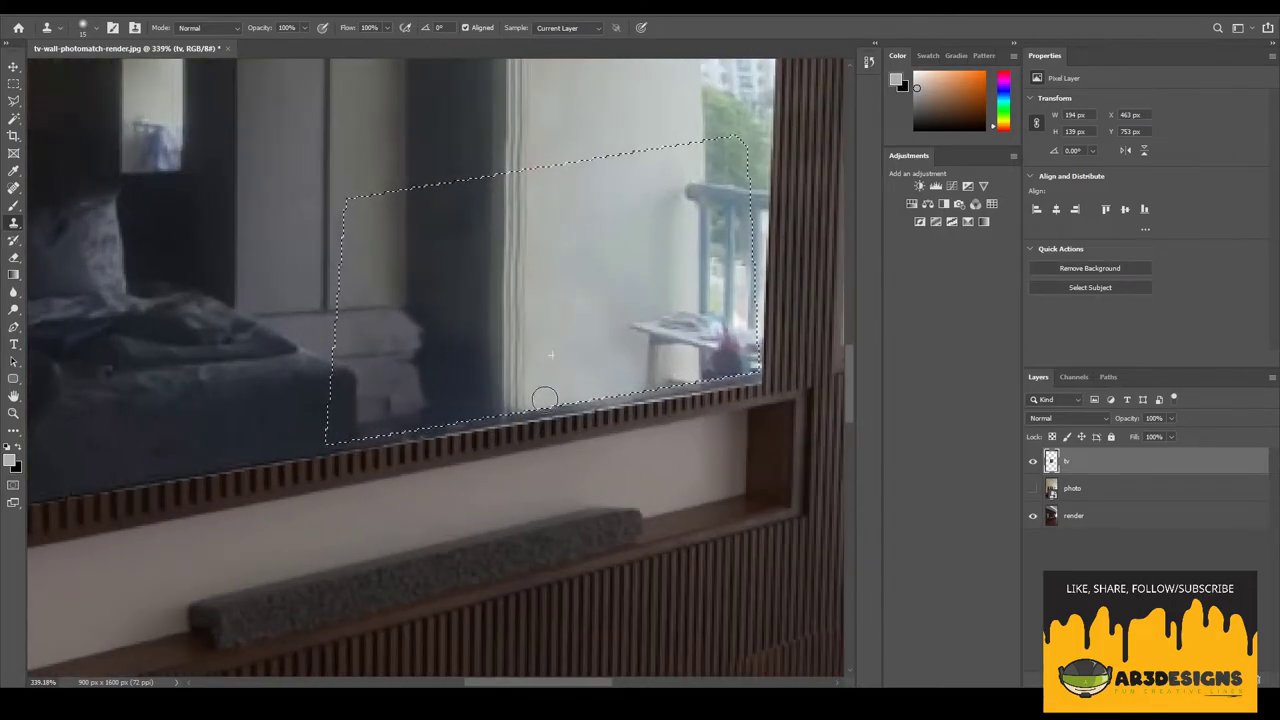
alt+scroll(534, 349, down, 1)
alt+scroll(451, 334, up, 2)
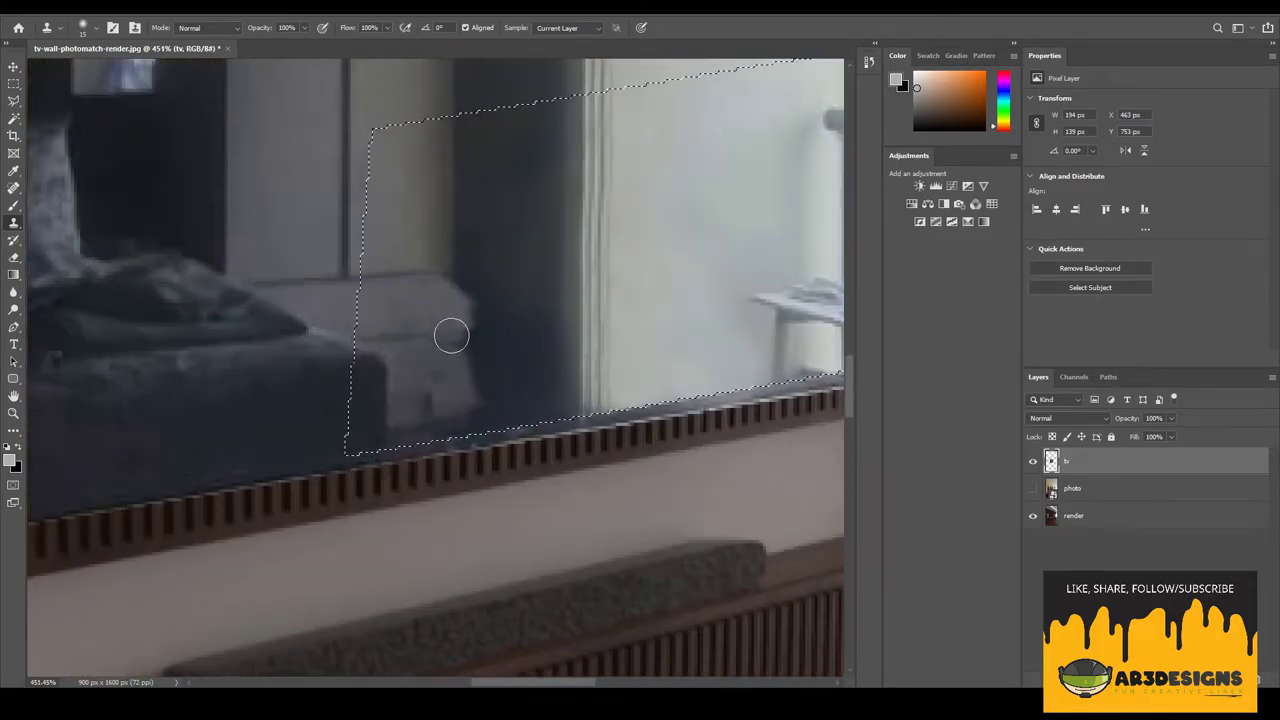
key(l)
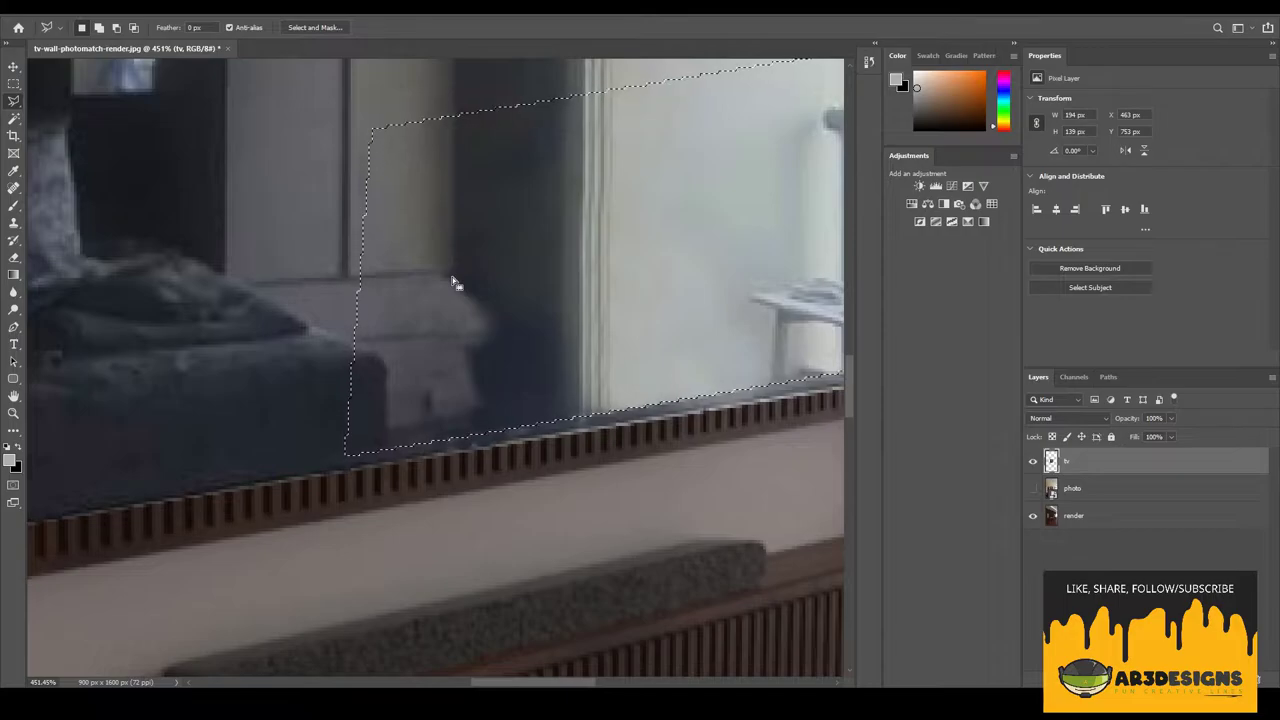
key(ctrl+d)
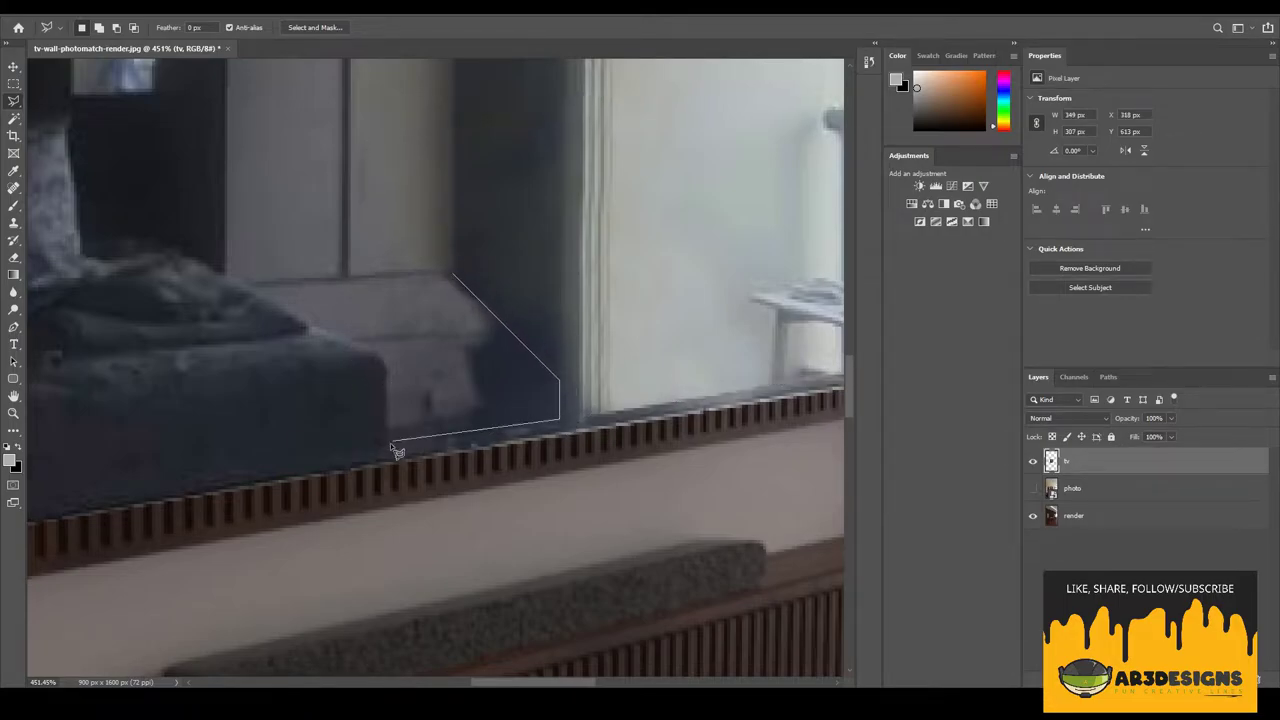
double_click(392, 300)
key(s)
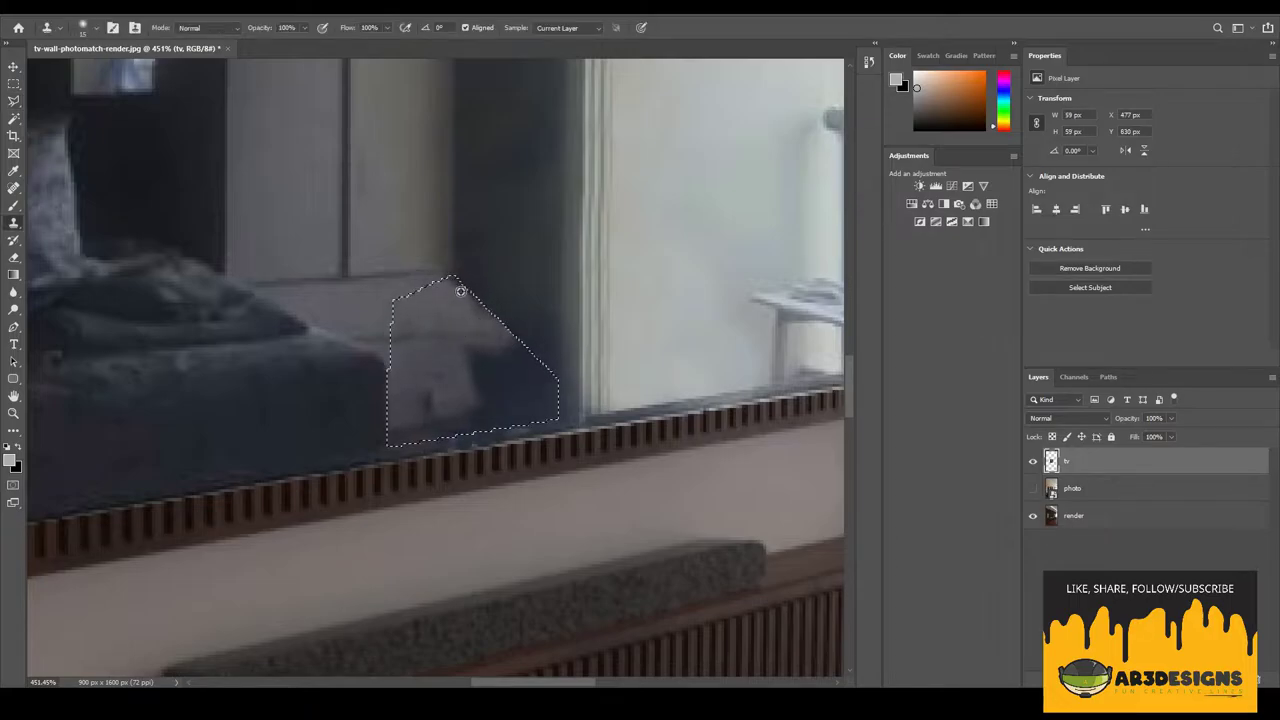
mouse_move(511, 337)
mouse_down()
mouse_move(495, 411)
mouse_move(466, 386)
mouse_move(491, 374)
mouse_move(536, 405)
mouse_up()
- Add a Drop Shadow to the tv layer: distance 16, size 18, opacity about 84%
double_click(14, 395)
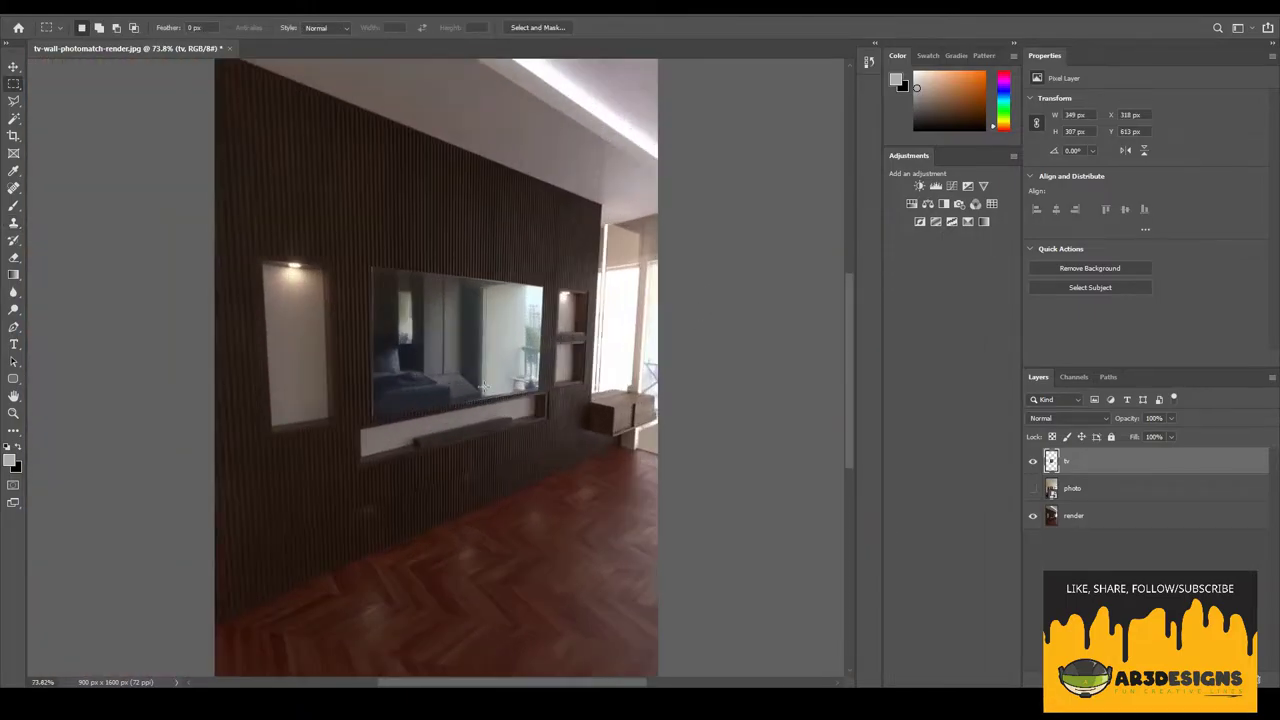
double_click(1200, 461)
click(767, 356)
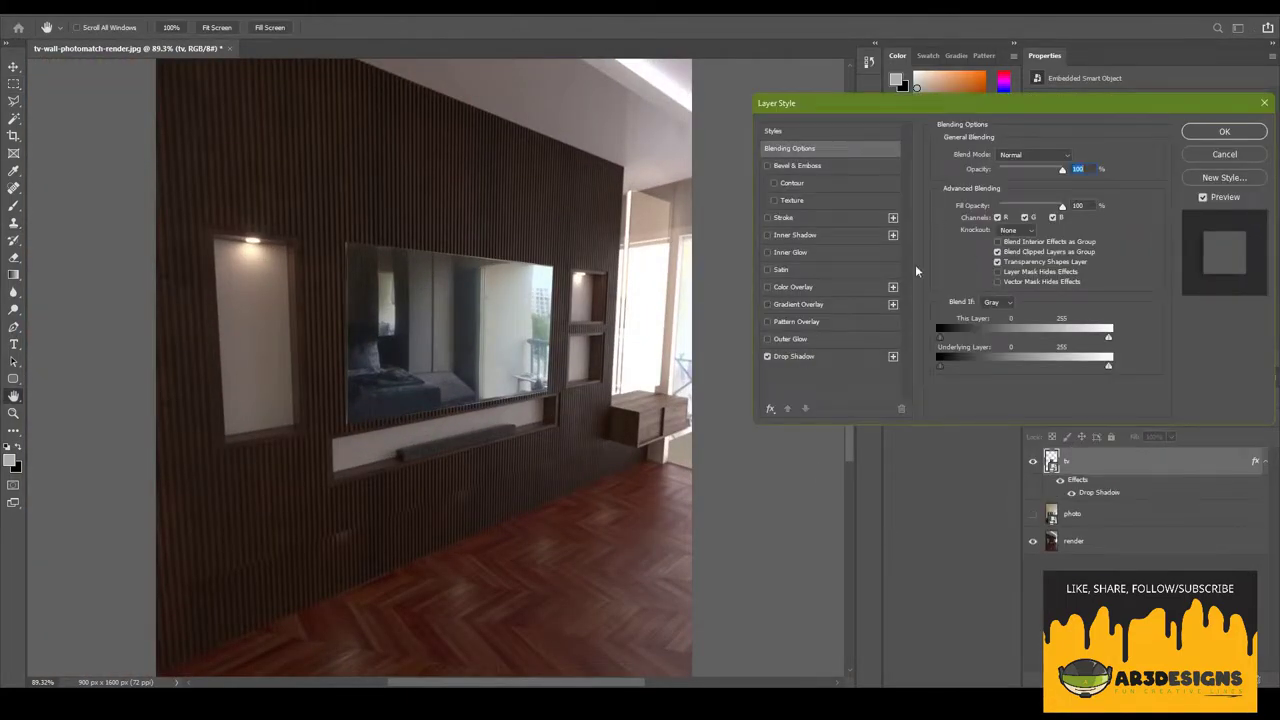
click(793, 356)
click(1058, 174)
mouse_move(990, 215)
mouse_down()
mouse_move(1008, 189)
mouse_move(996, 216)
mouse_up()
click(1054, 193)
drag(991, 244, 995, 244)
drag(1050, 174, 1041, 176)
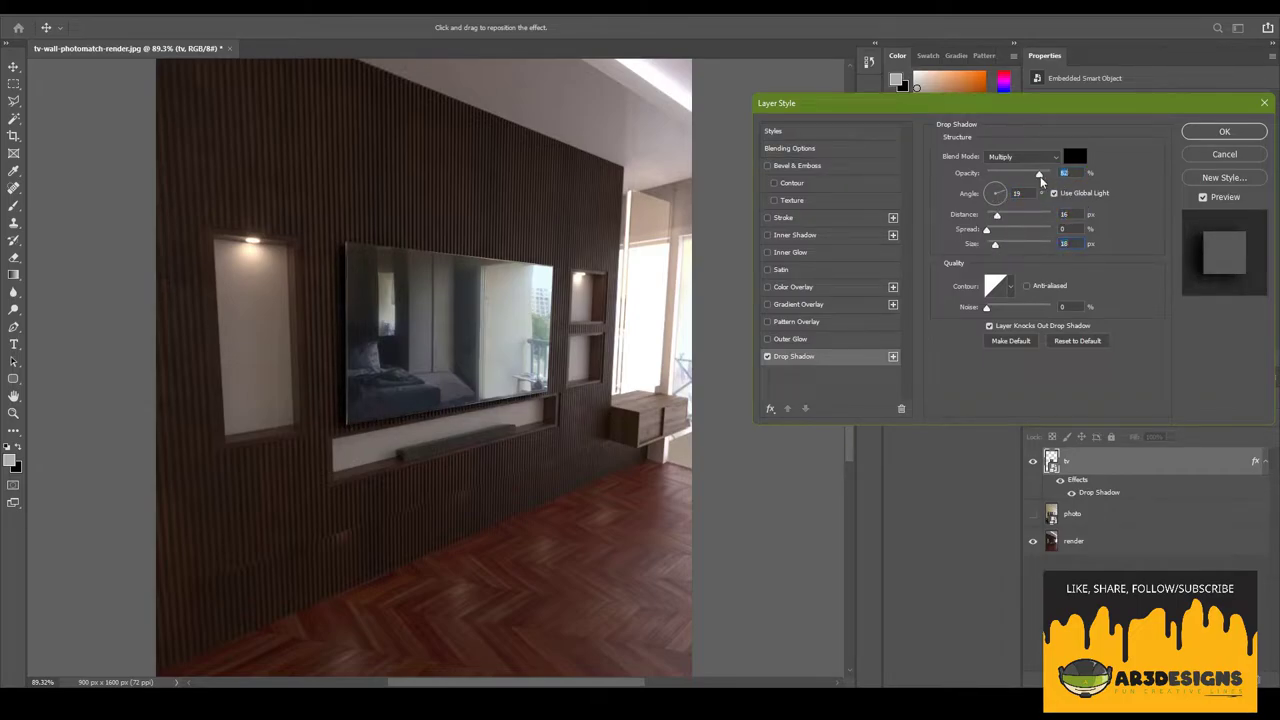
key(Return)
- Move the site photo layer to the top of the layer stack
alt+scroll(500, 370, up, 2)
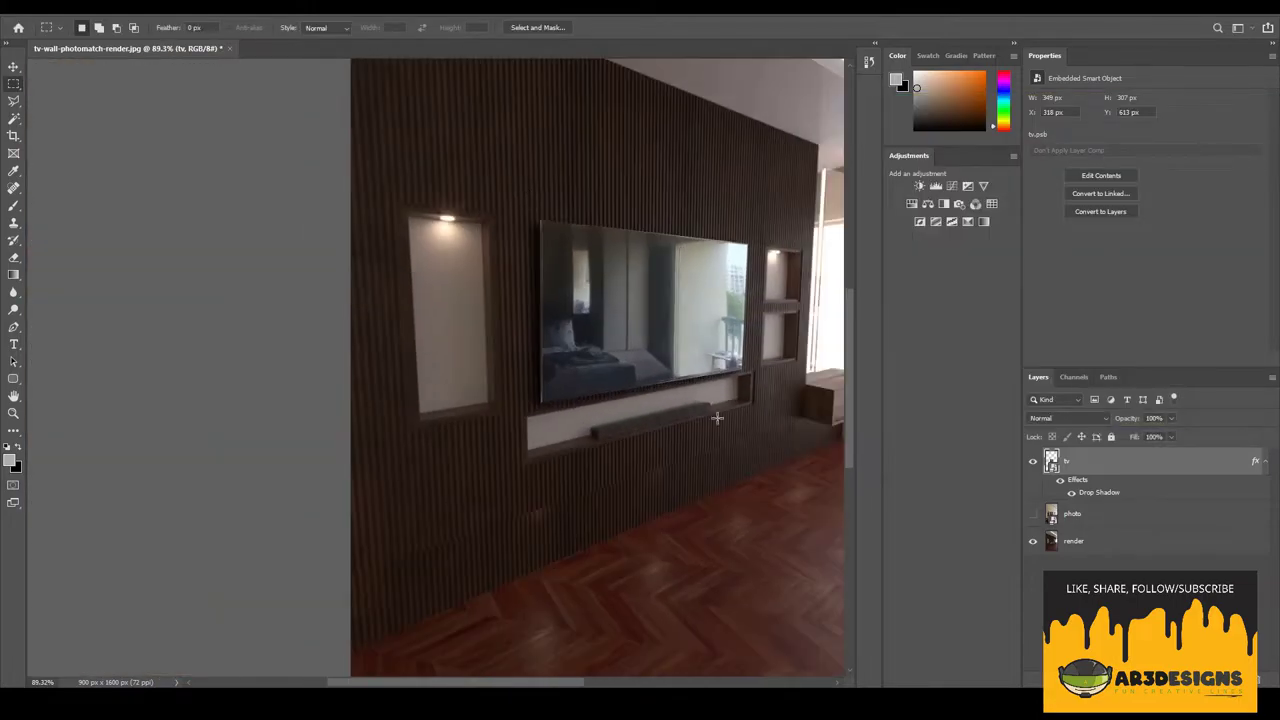
click(1075, 514)
drag(1082, 516, 1075, 458)
alt+scroll(408, 502, up, 5)
- Pen-trace the statue's right edge up past the shoulder to the headdress
key(p)
alt+scroll(408, 502, up, 5)
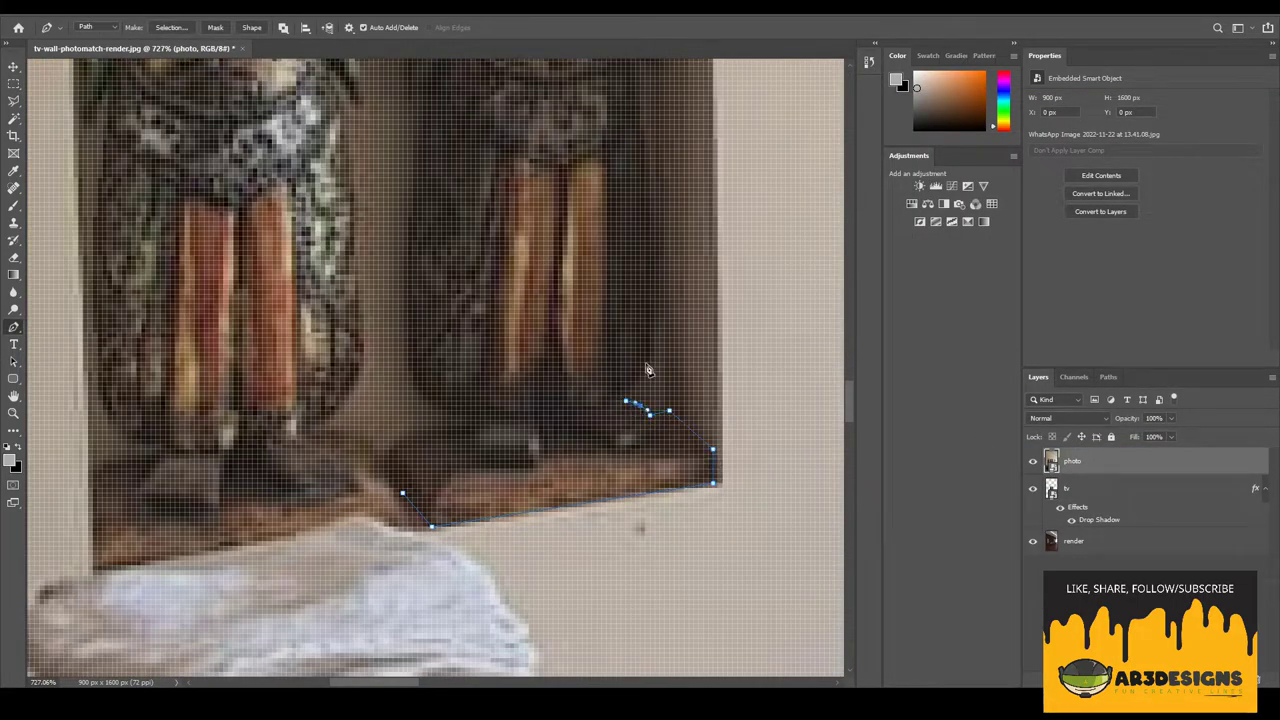
click(651, 326)
scroll(656, 340, up, 1)
click(657, 309)
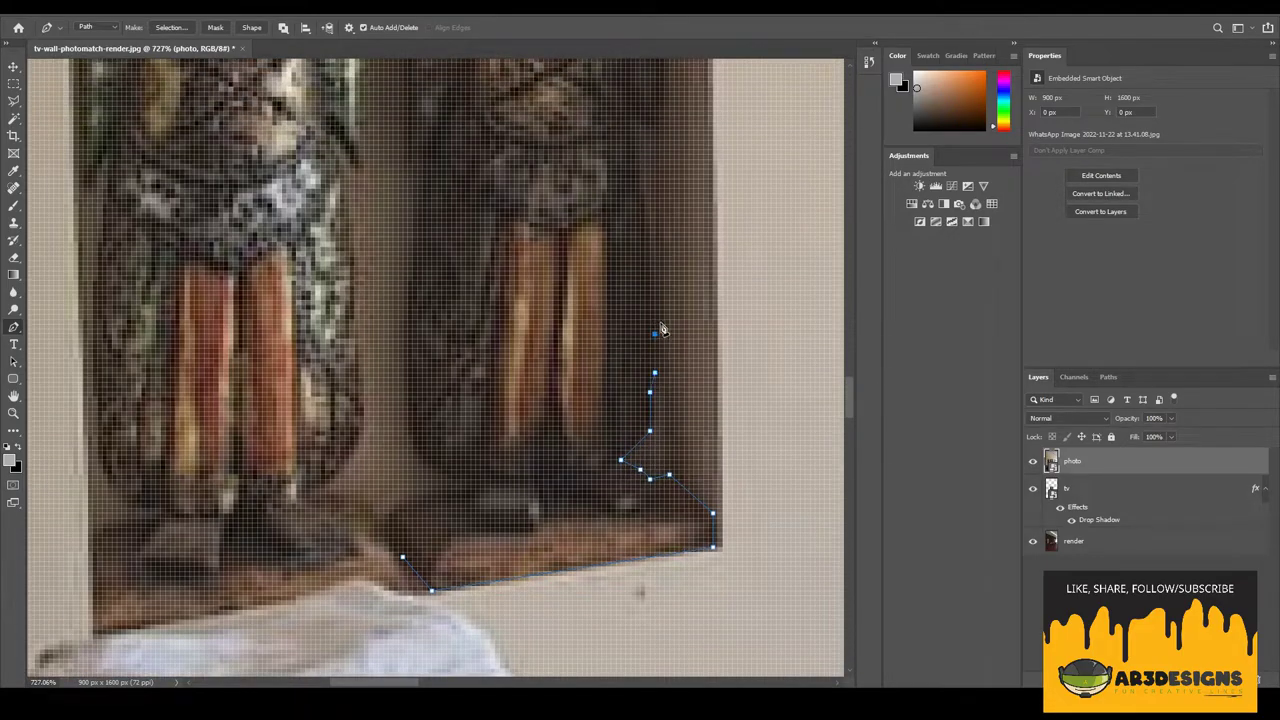
scroll(655, 300, up, 1)
click(635, 221)
scroll(661, 273, up, 2)
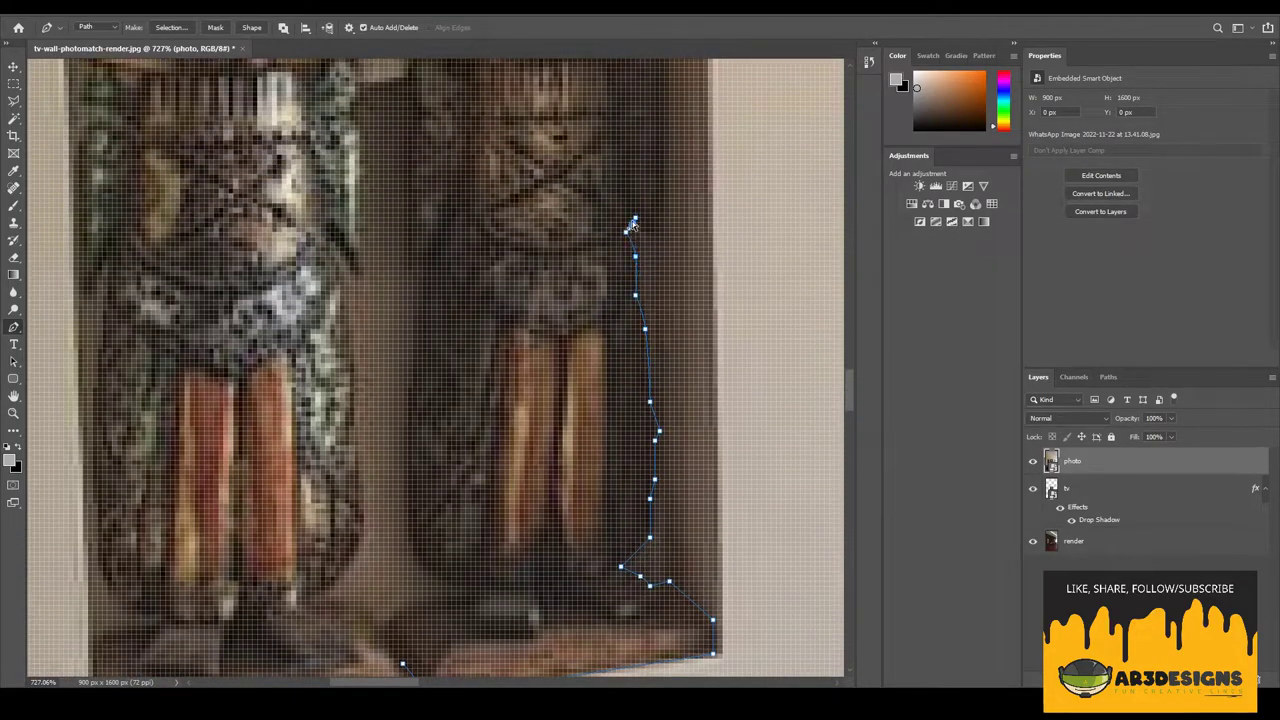
alt+scroll(633, 225, down, 3)
alt+scroll(620, 266, up, 2)
mouse_move(614, 188)
mouse_down()
mouse_move(611, 145)
mouse_move(608, 204)
mouse_up()
alt+scroll(611, 145, up, 1)
alt+scroll(617, 176, up, 3)
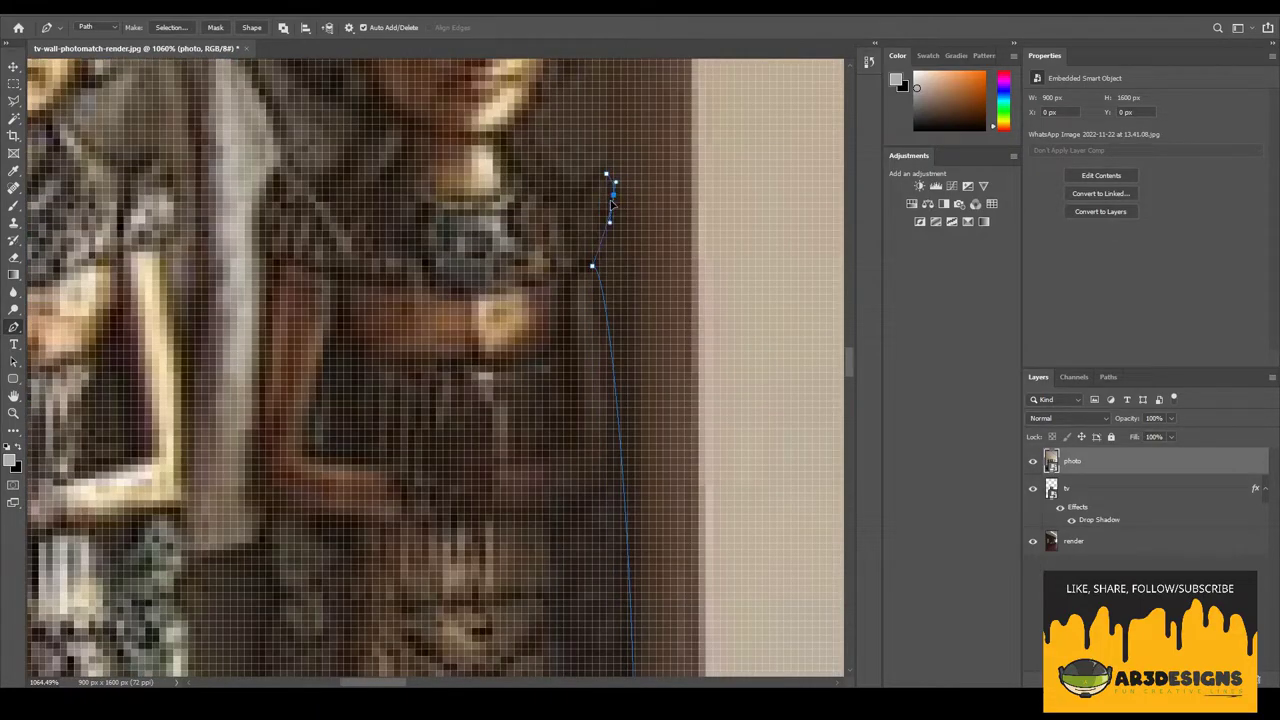
click(578, 201)
alt+scroll(578, 201, down, 2)
alt+scroll(560, 180, up, 2)
drag(541, 139, 552, 165)
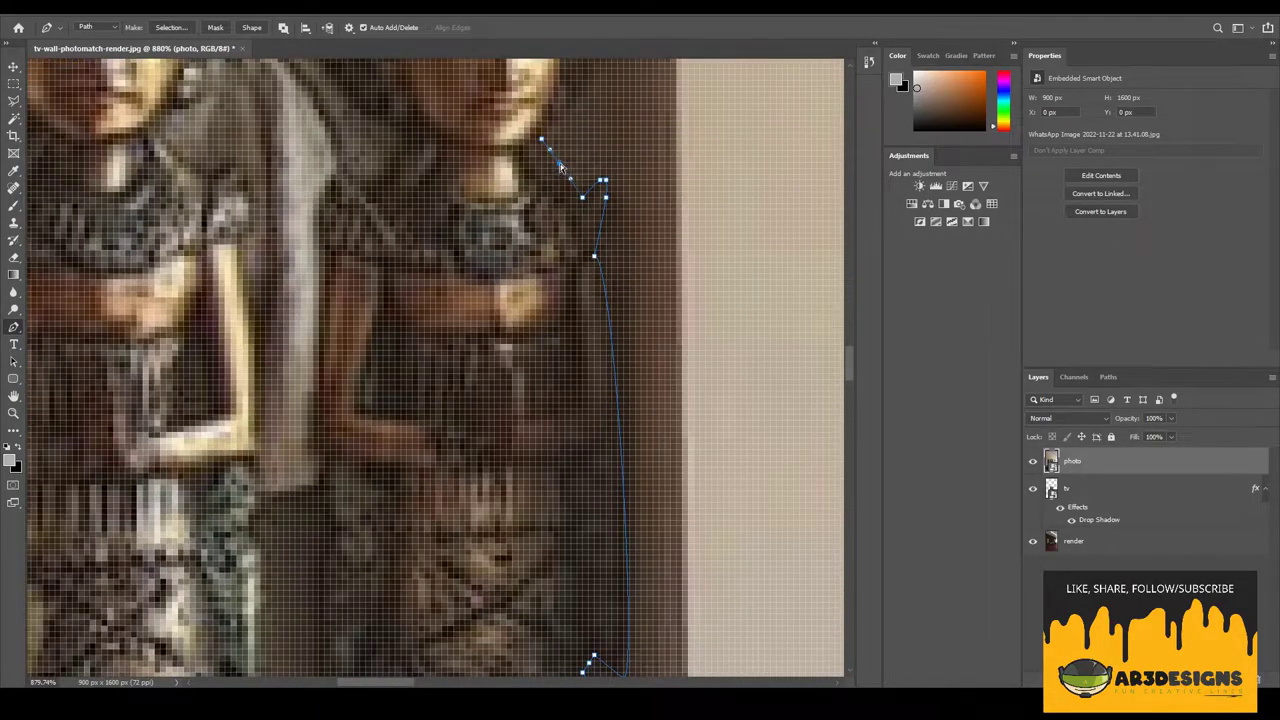
alt+scroll(560, 163, down, 2)
alt+scroll(585, 258, down, 3)
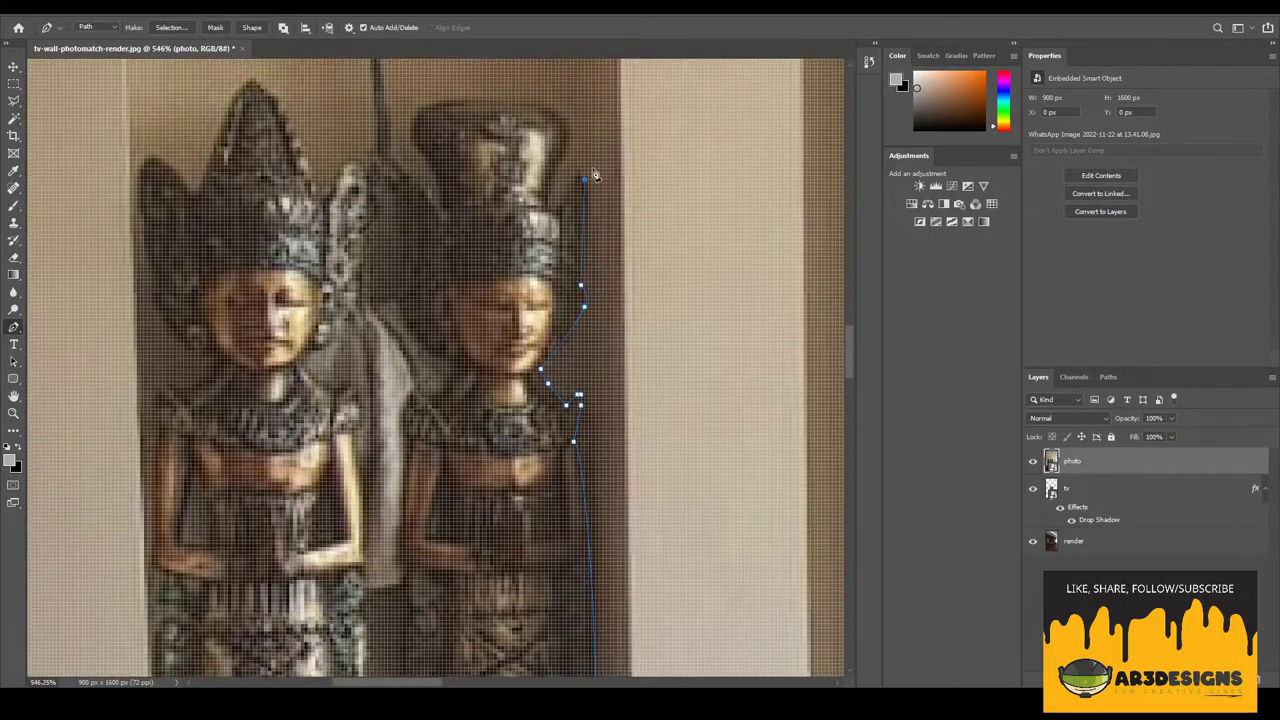
alt+scroll(590, 262, up, 3)
click(589, 262)
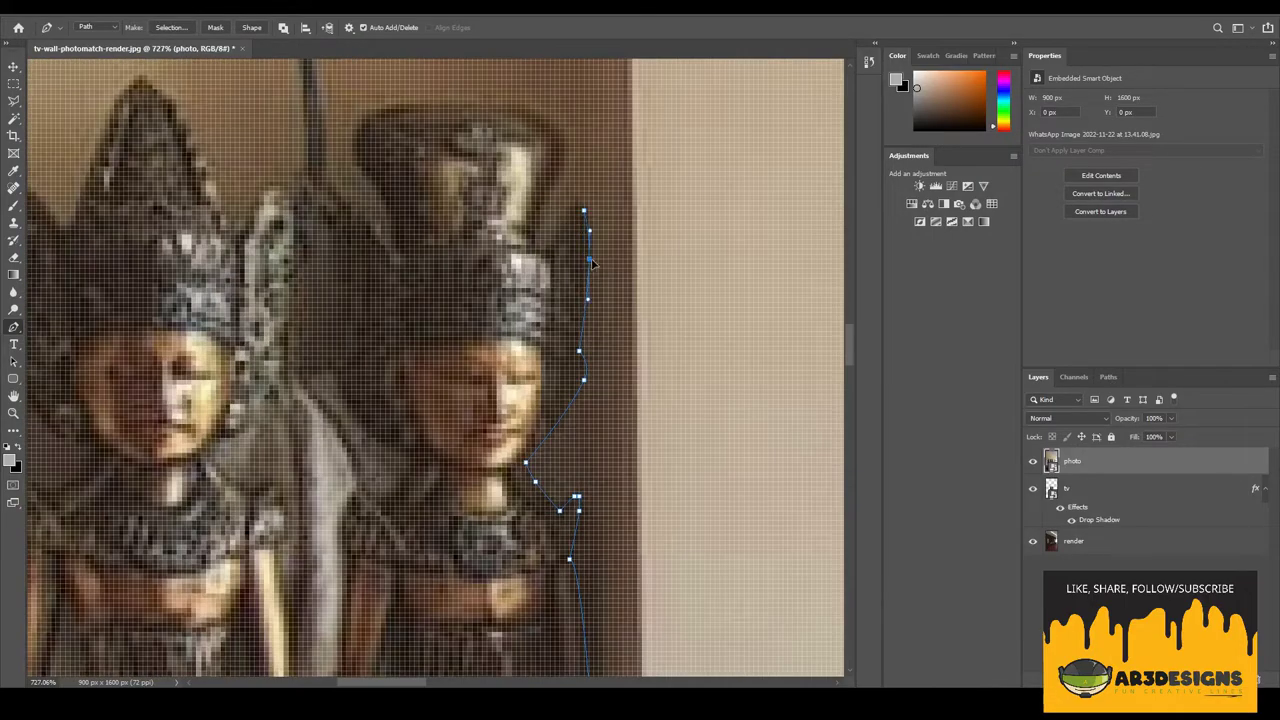
click(540, 212)
scroll(583, 217, up, 3)
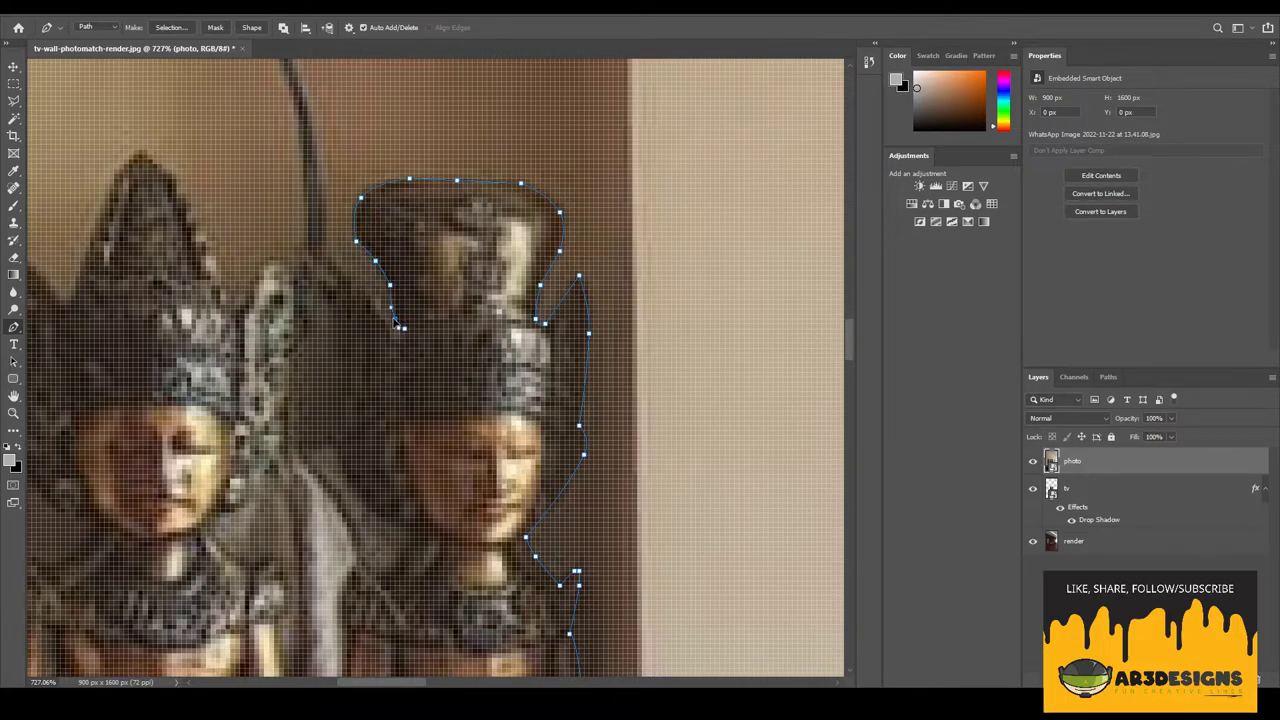
- Continue the path down the headdress's left side, the face, and the gap between statues
alt+scroll(380, 250, down, 3)
alt+scroll(469, 286, down, 2)
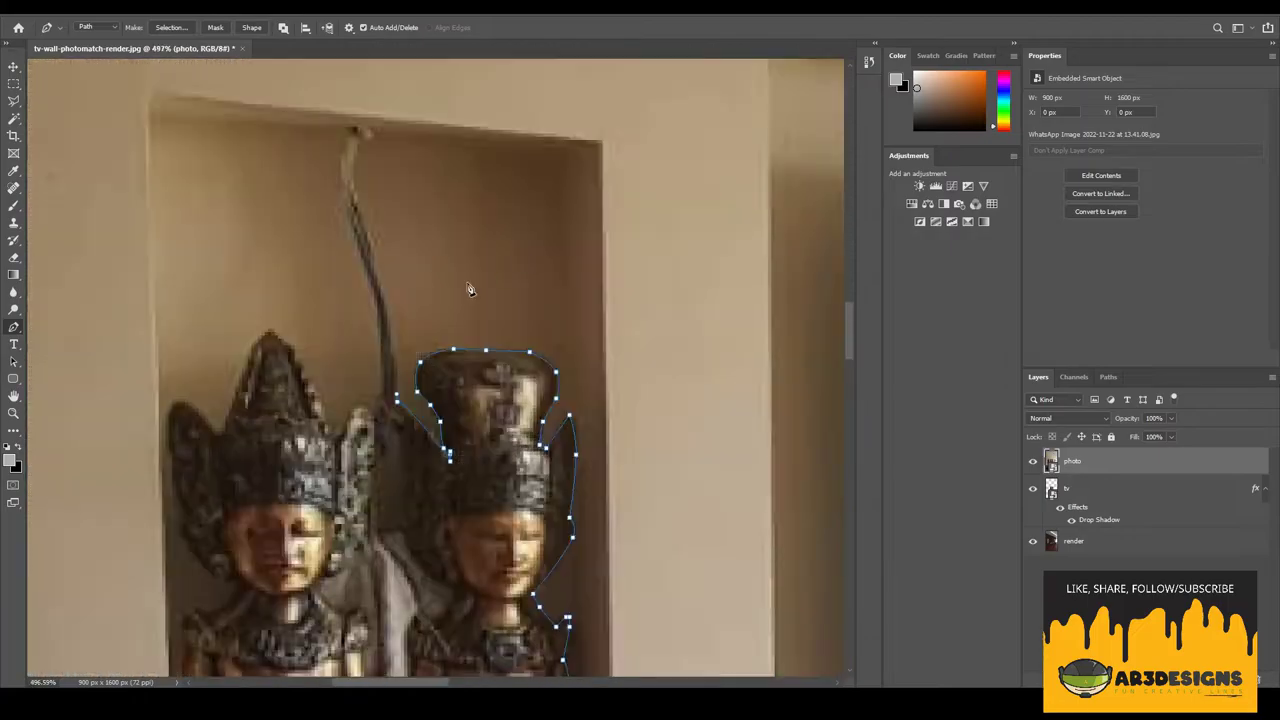
alt+scroll(469, 286, up, 4)
alt+scroll(418, 360, up, 3)
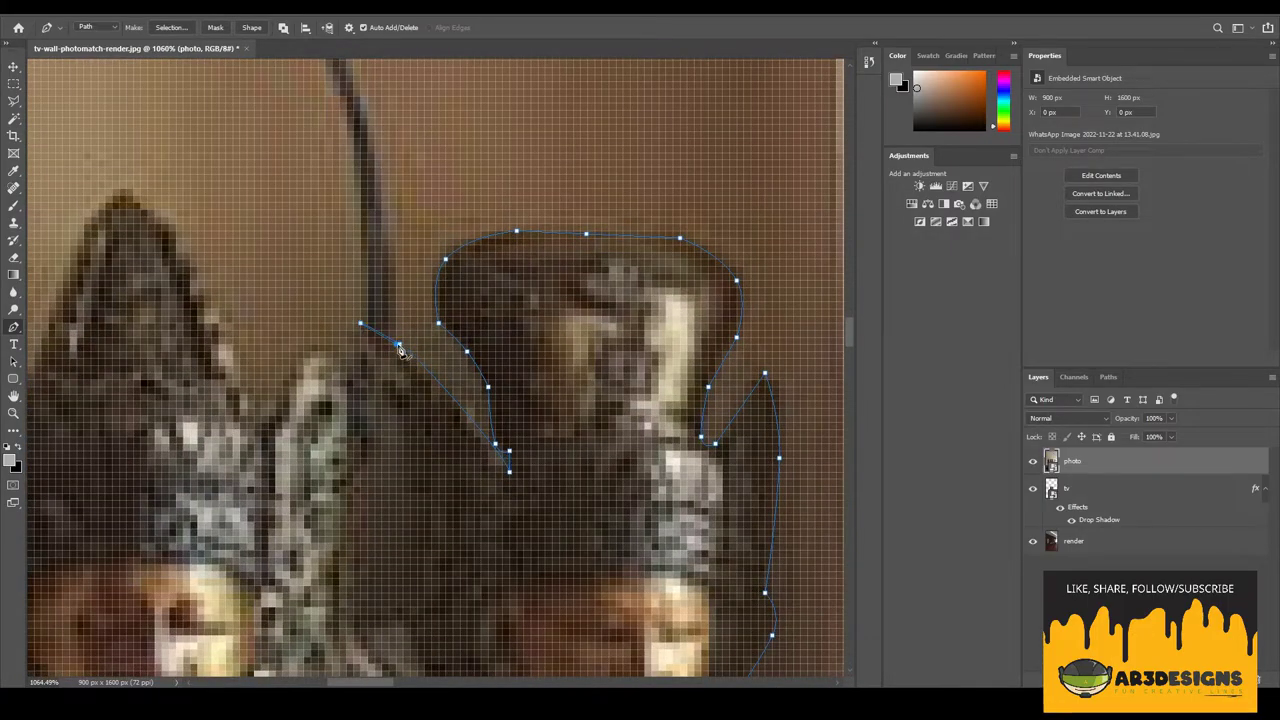
click(388, 366)
scroll(395, 370, down, 1)
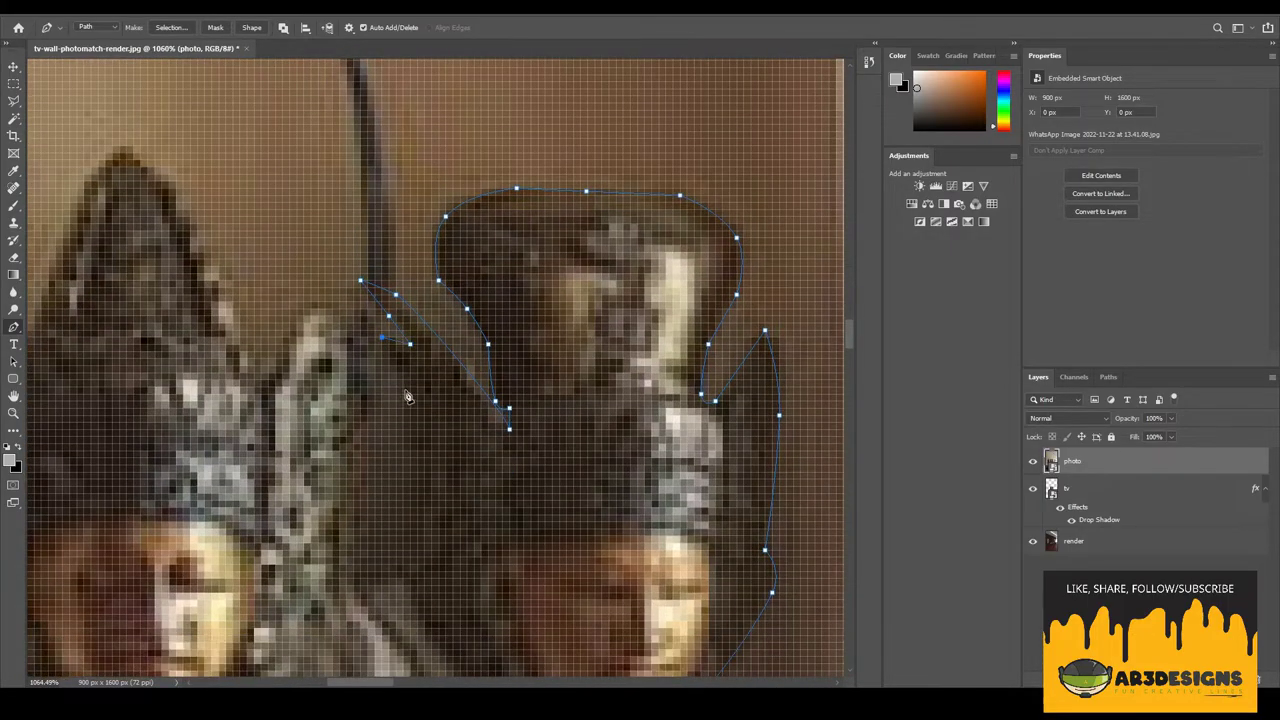
click(407, 376)
scroll(407, 376, down, 1)
scroll(418, 383, down, 1)
click(425, 390)
scroll(419, 420, down, 1)
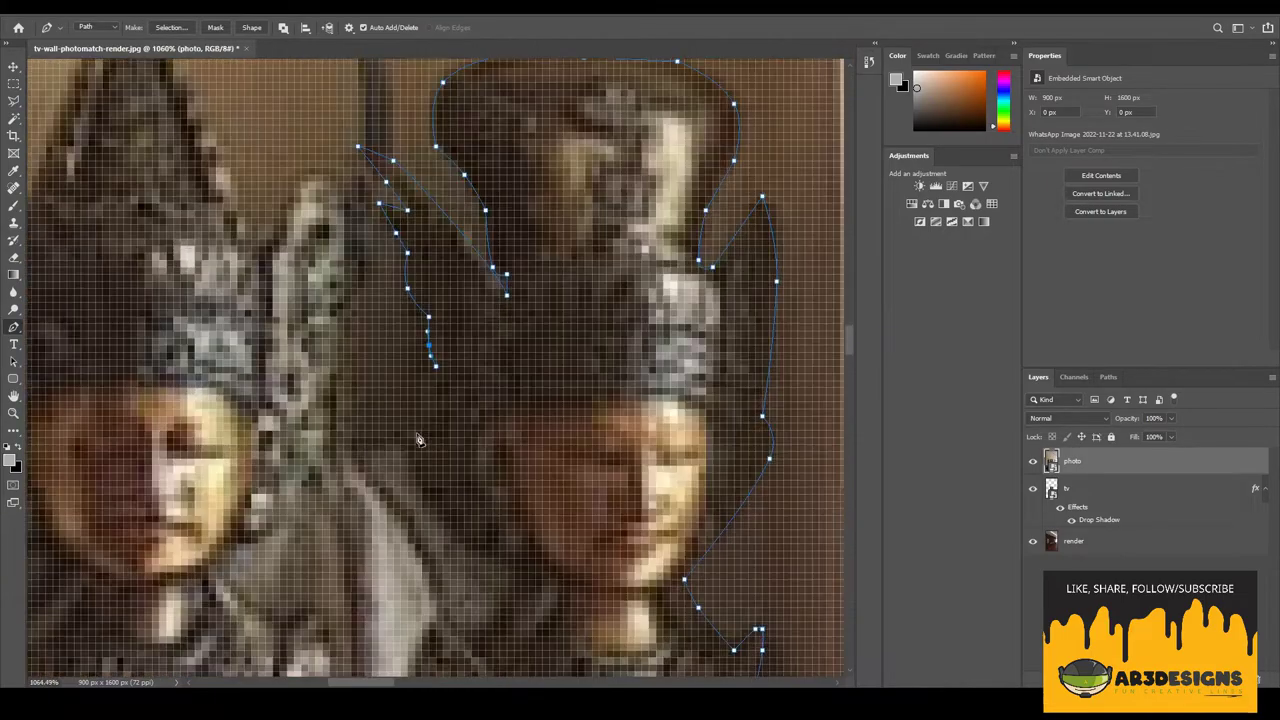
click(400, 445)
scroll(410, 450, down, 1)
drag(452, 447, 481, 482)
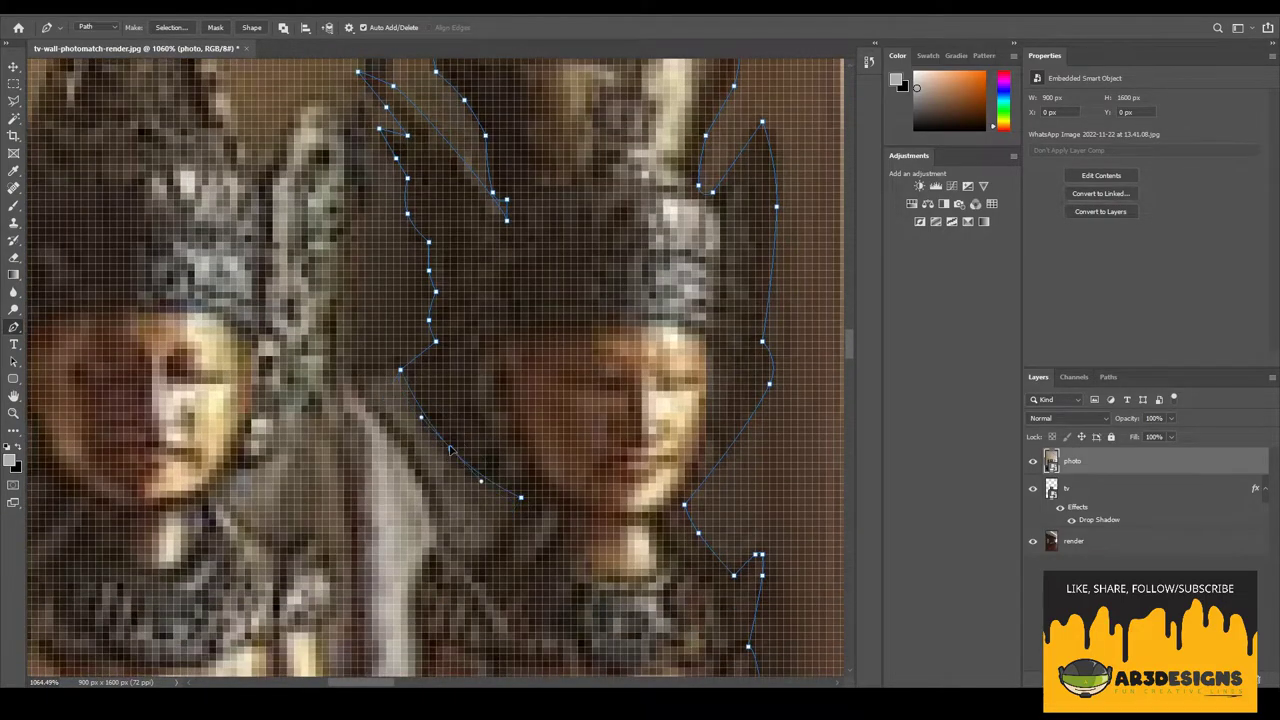
alt+scroll(510, 460, down, 1)
scroll(497, 467, down, 1)
click(498, 456)
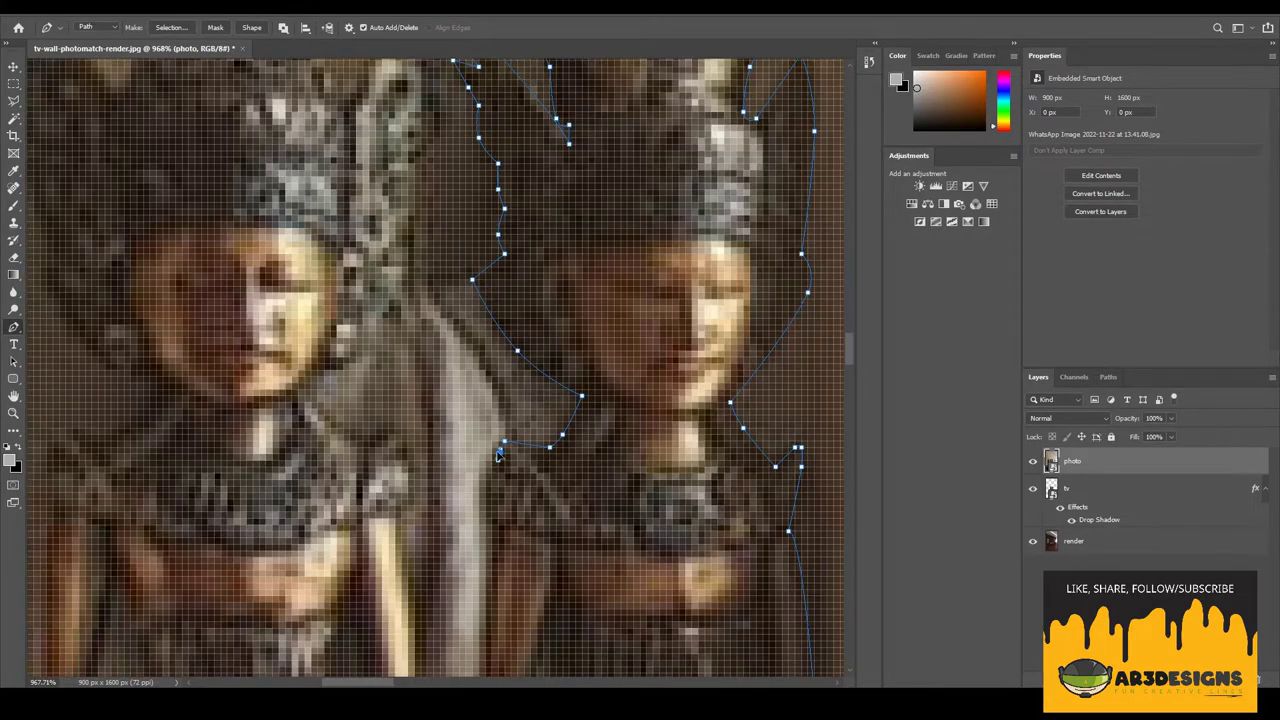
scroll(495, 470, down, 1)
scroll(490, 480, down, 1)
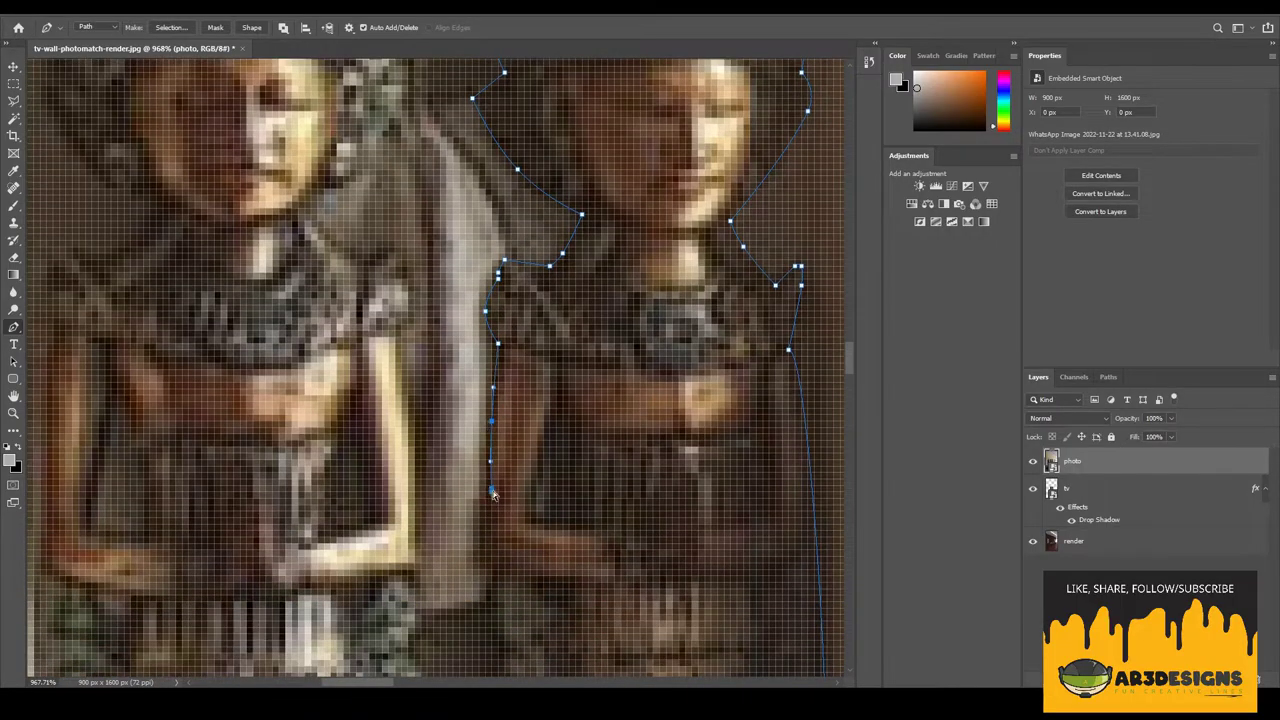
alt+scroll(495, 510, down, 3)
scroll(520, 540, down, 2)
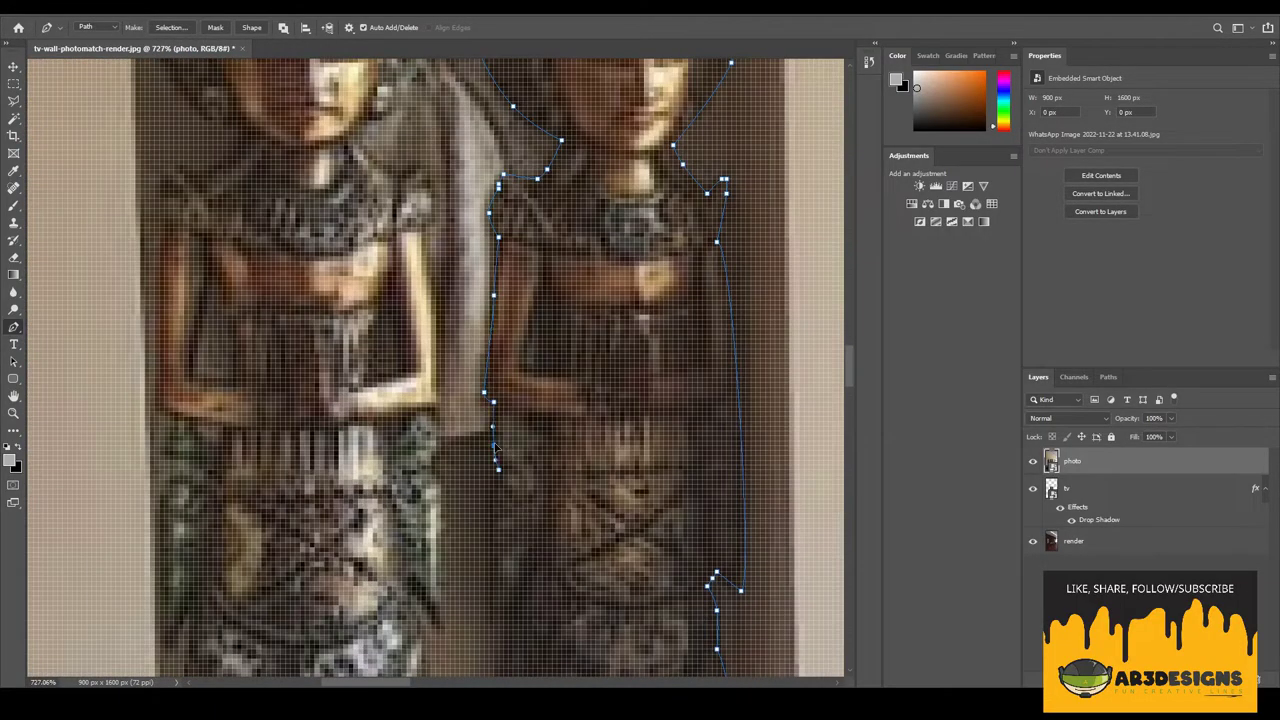
alt+scroll(495, 543, down, 4)
alt+scroll(560, 580, up, 3)
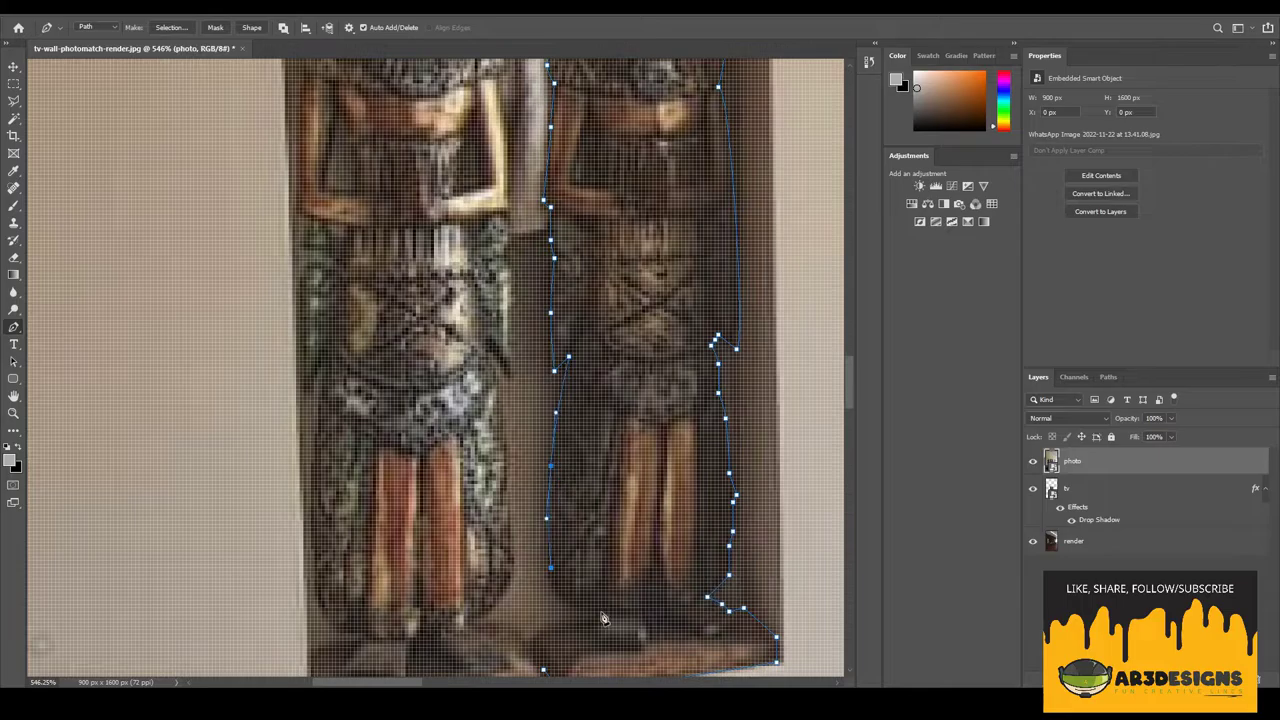
alt+scroll(576, 598, up, 2)
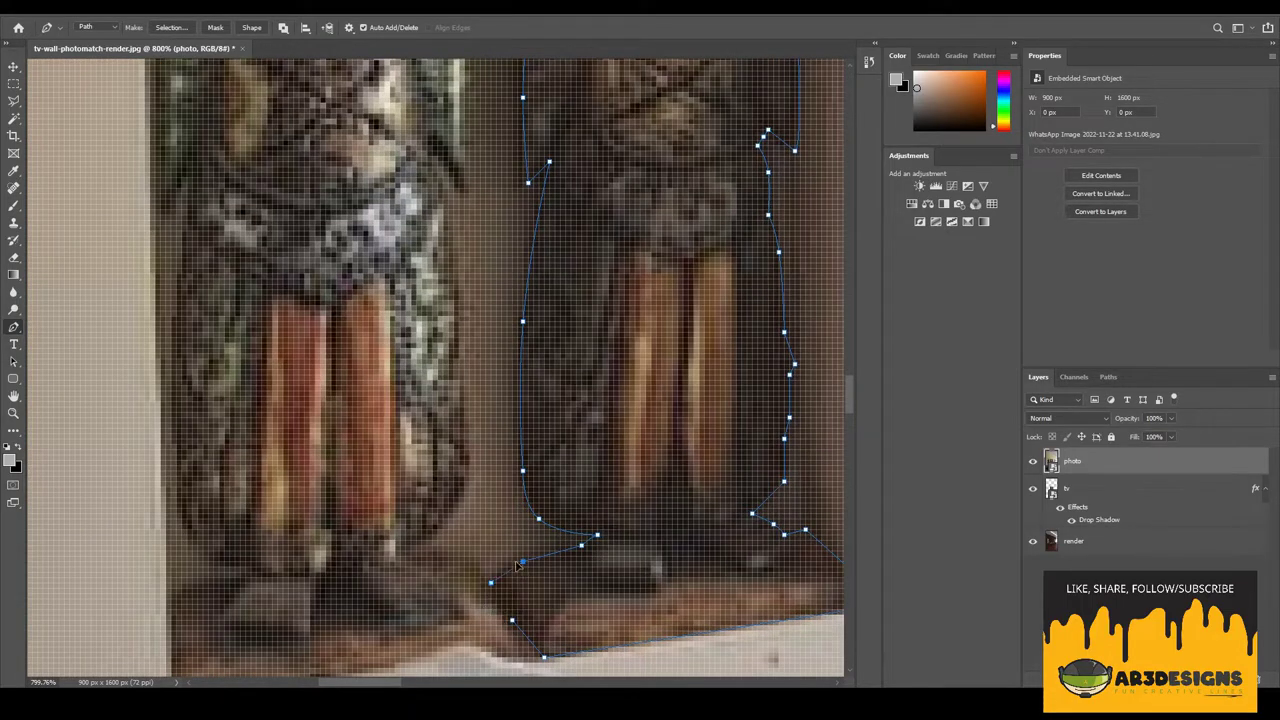
- Extend the Pen outline along the statue base and upper edge
click(470, 555)
scroll(440, 566, up, 1)
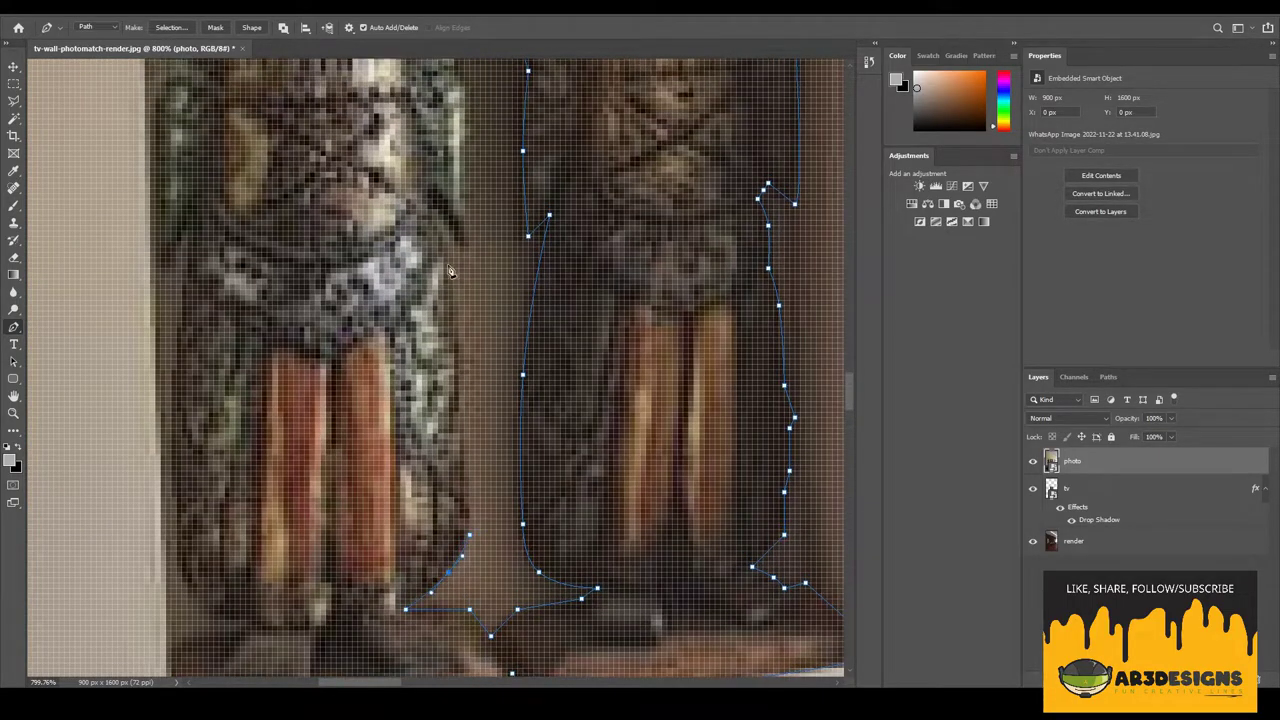
scroll(462, 540, up, 2)
scroll(465, 420, up, 3)
click(471, 357)
alt+scroll(471, 357, down, 1)
alt+scroll(531, 233, up, 1)
click(452, 358)
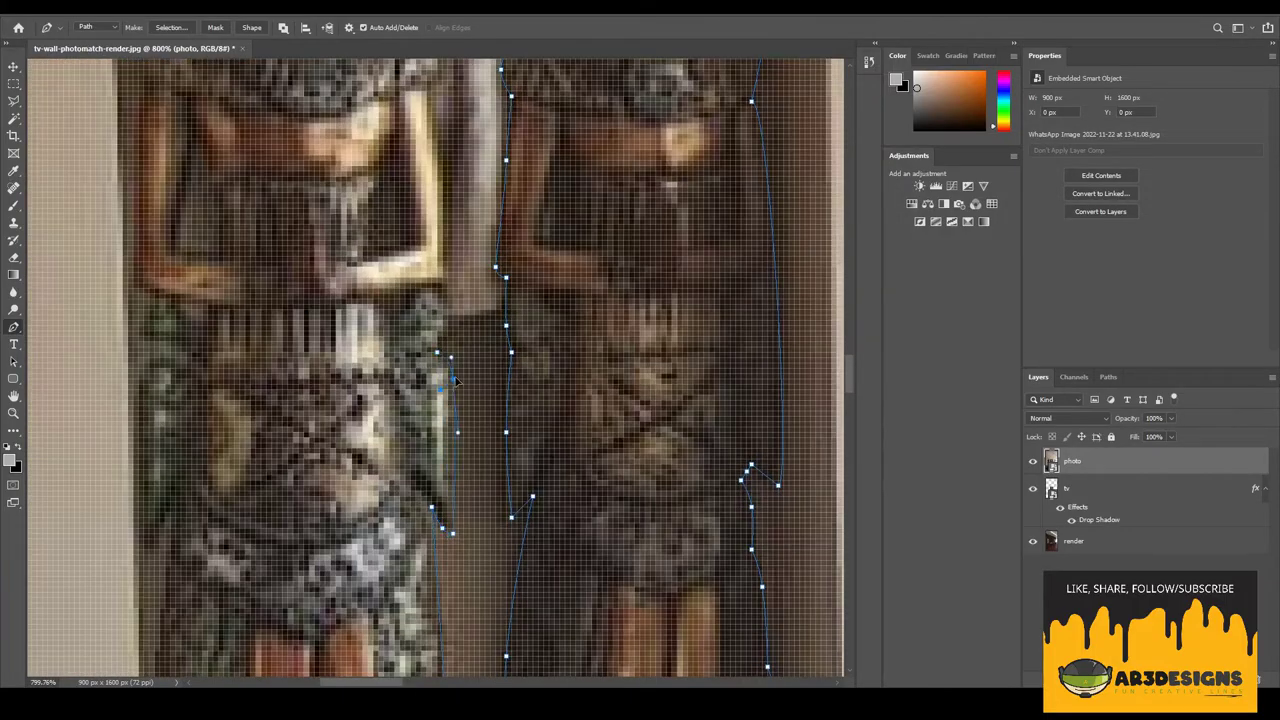
scroll(465, 310, up, 1)
alt+scroll(455, 453, up, 1)
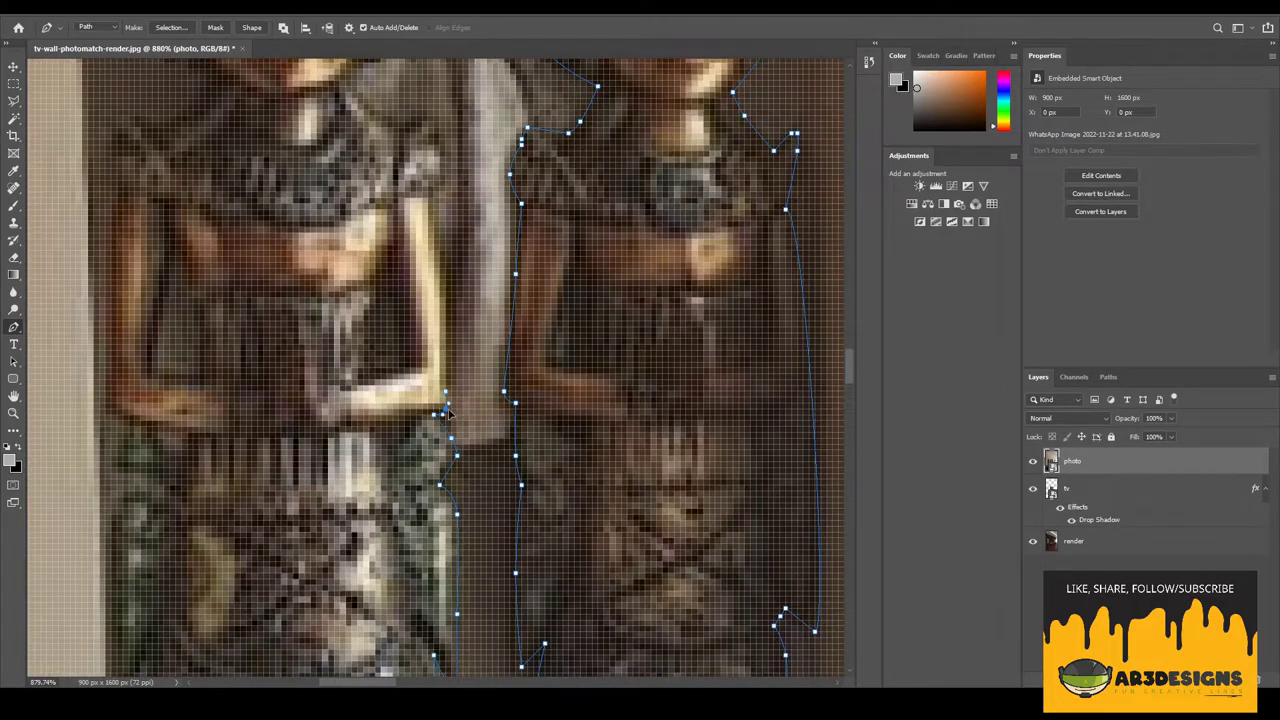
alt+scroll(447, 413, down, 3)
alt+scroll(436, 386, up, 4)
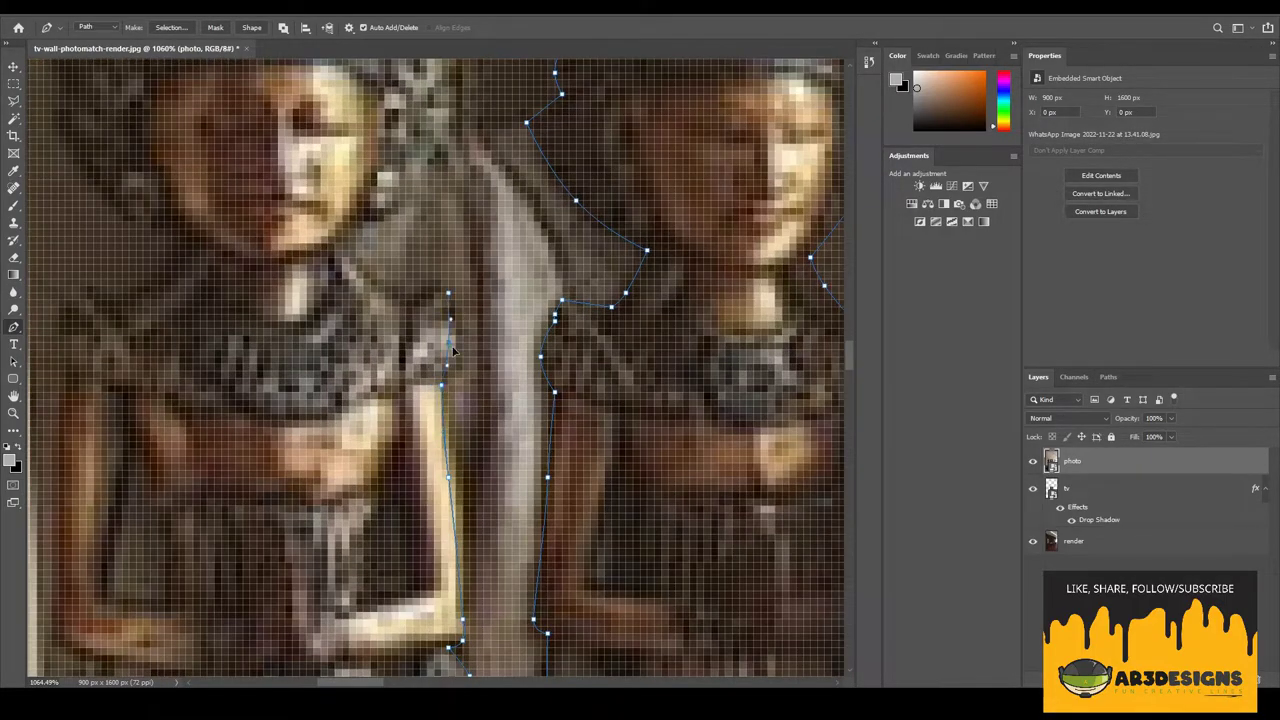
scroll(452, 349, up, 1)
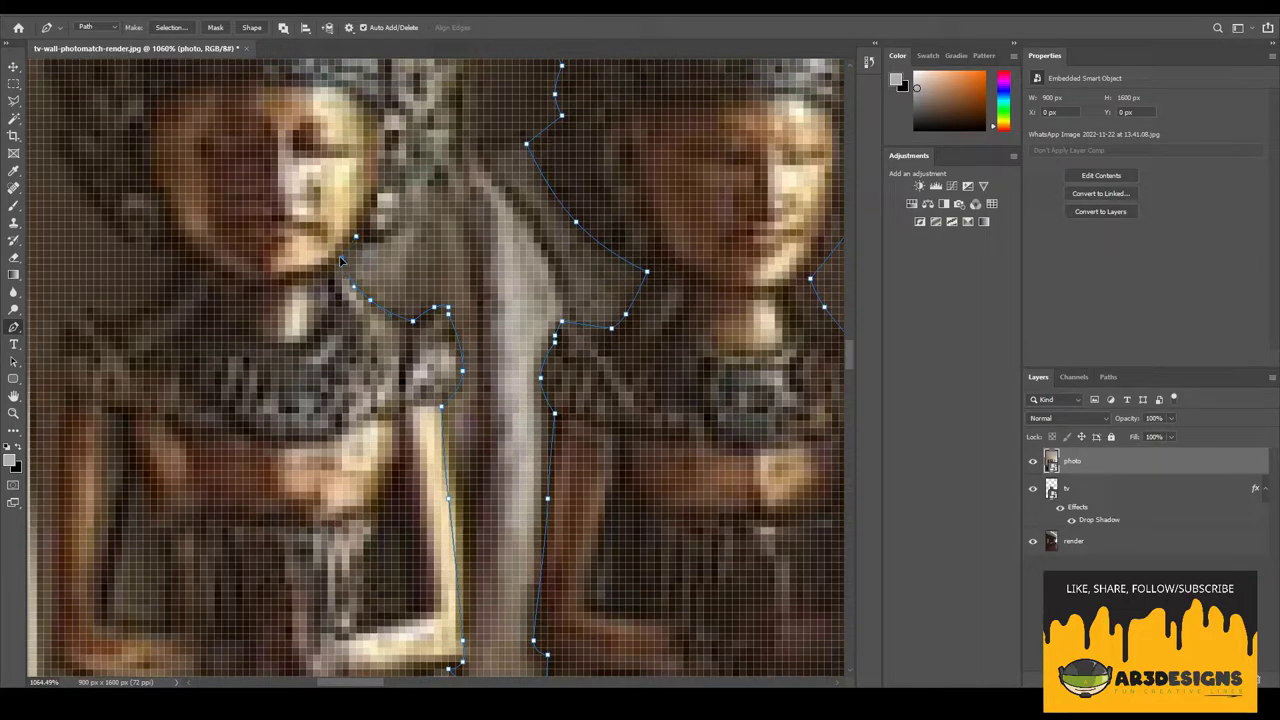
alt+scroll(418, 243, up, 1)
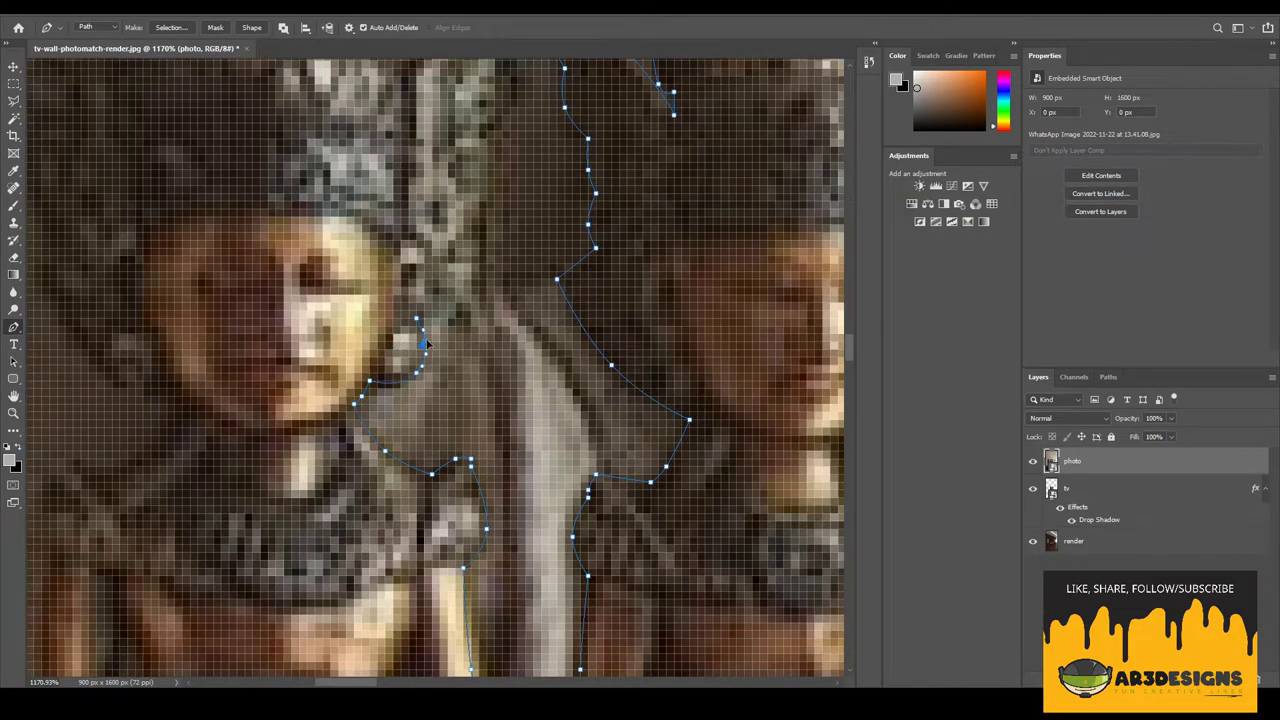
alt+scroll(425, 345, down, 2)
alt+scroll(418, 340, up, 1)
alt+scroll(479, 256, up, 1)
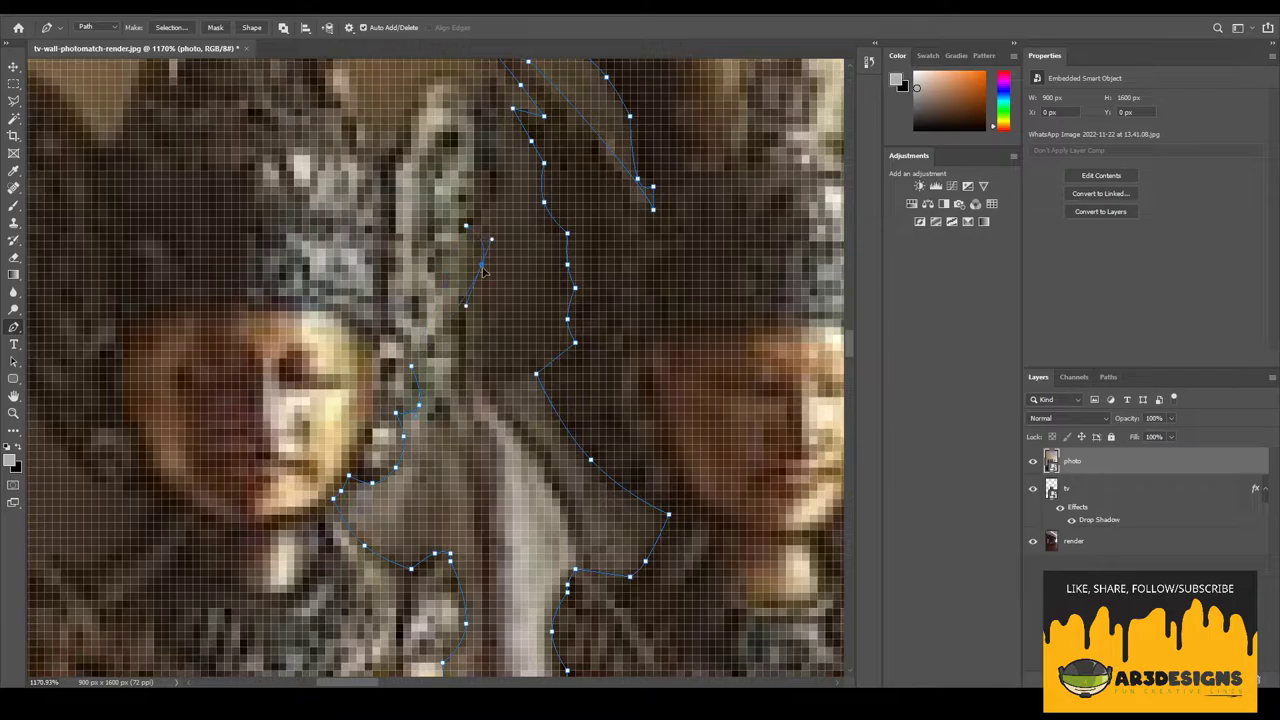
alt+scroll(482, 270, down, 1)
alt+scroll(465, 193, up, 1)
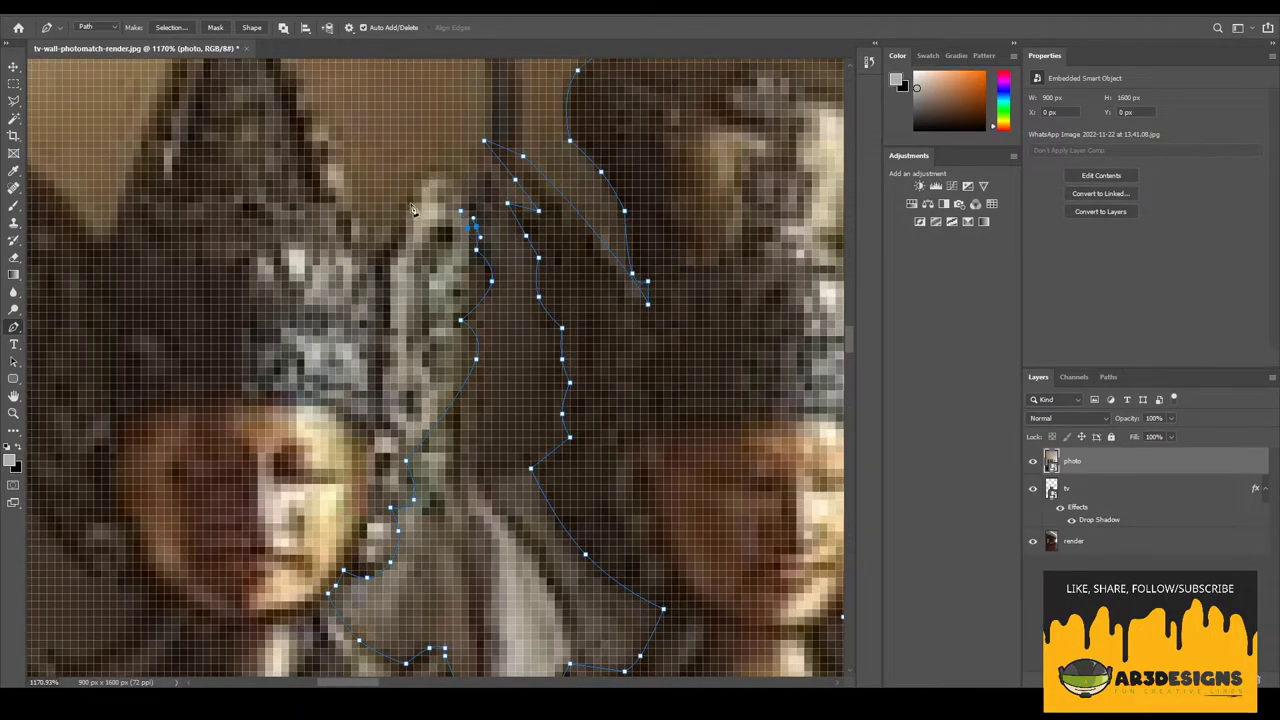
alt+scroll(397, 252, down, 3)
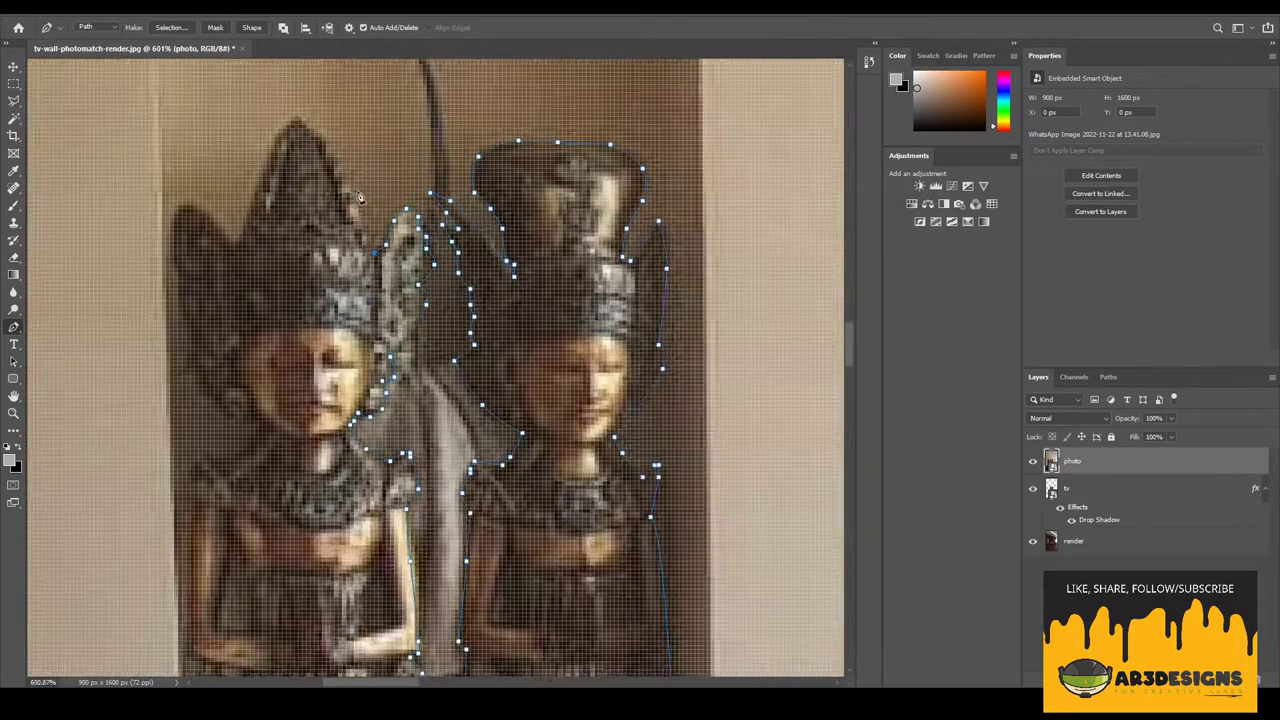
alt+scroll(341, 169, up, 2)
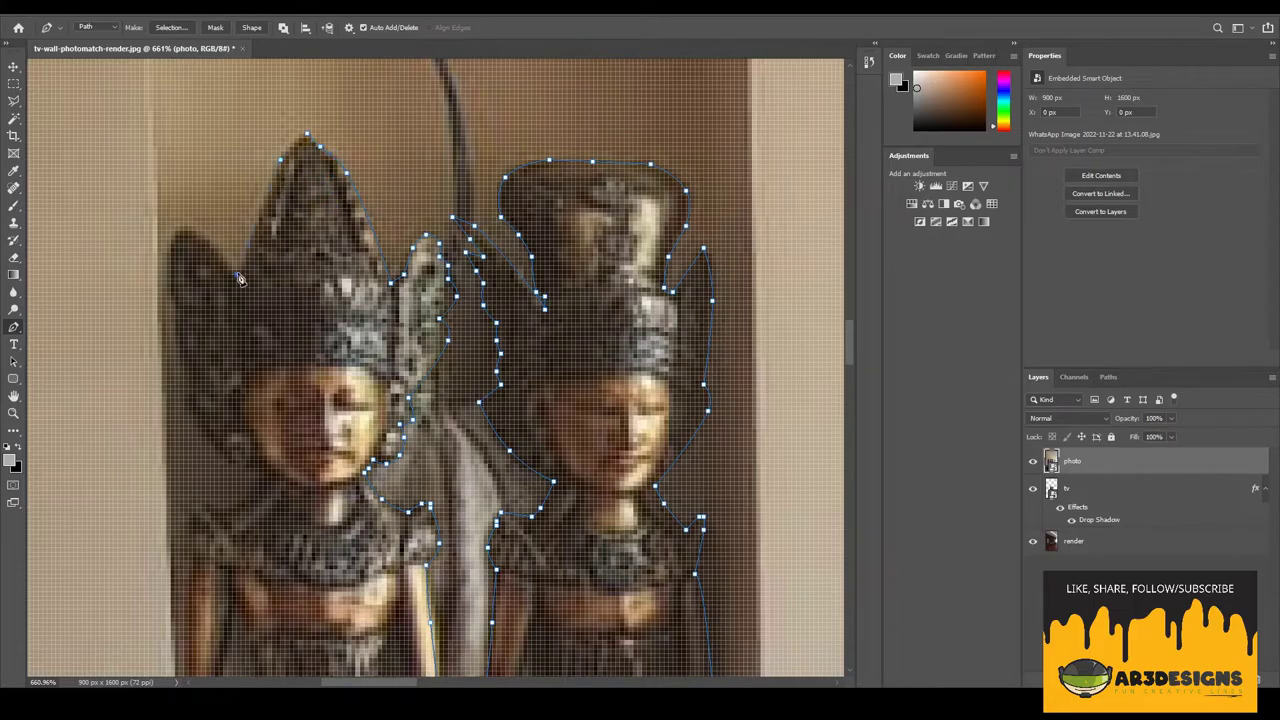
alt+scroll(209, 247, up, 1)
alt+scroll(190, 240, down, 2)
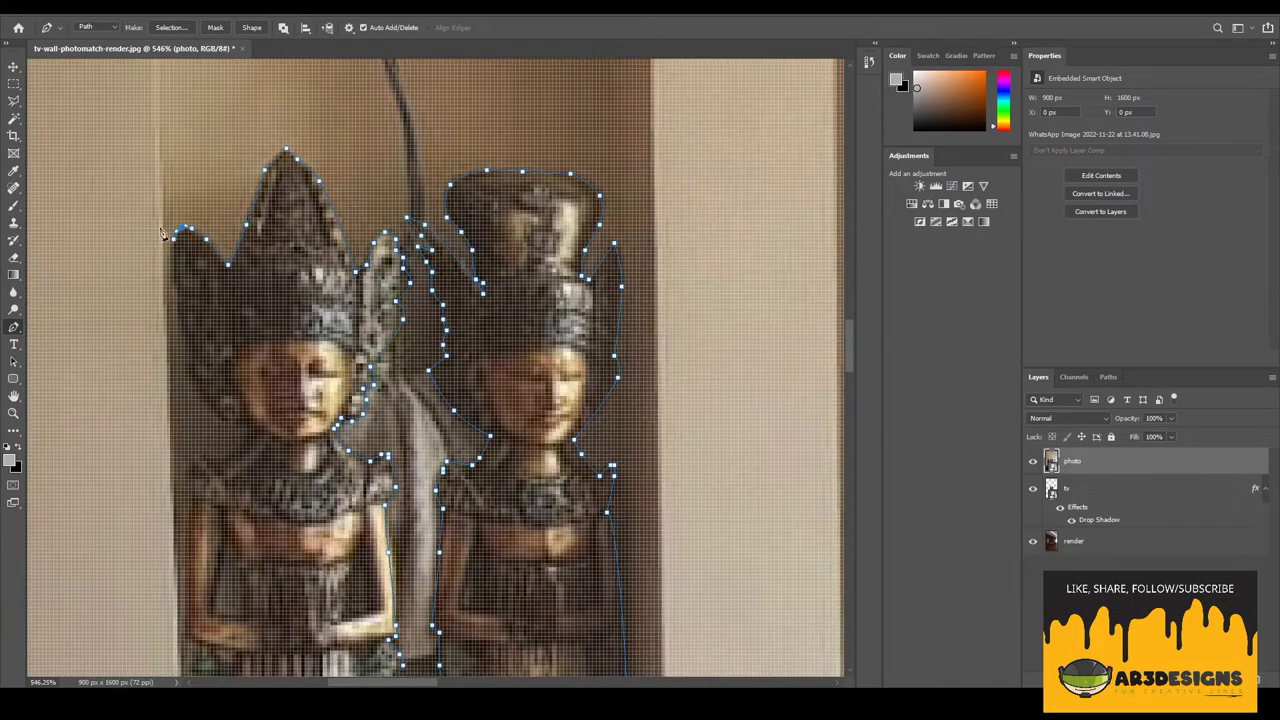
alt+scroll(188, 320, up, 2)
scroll(203, 374, down, 1)
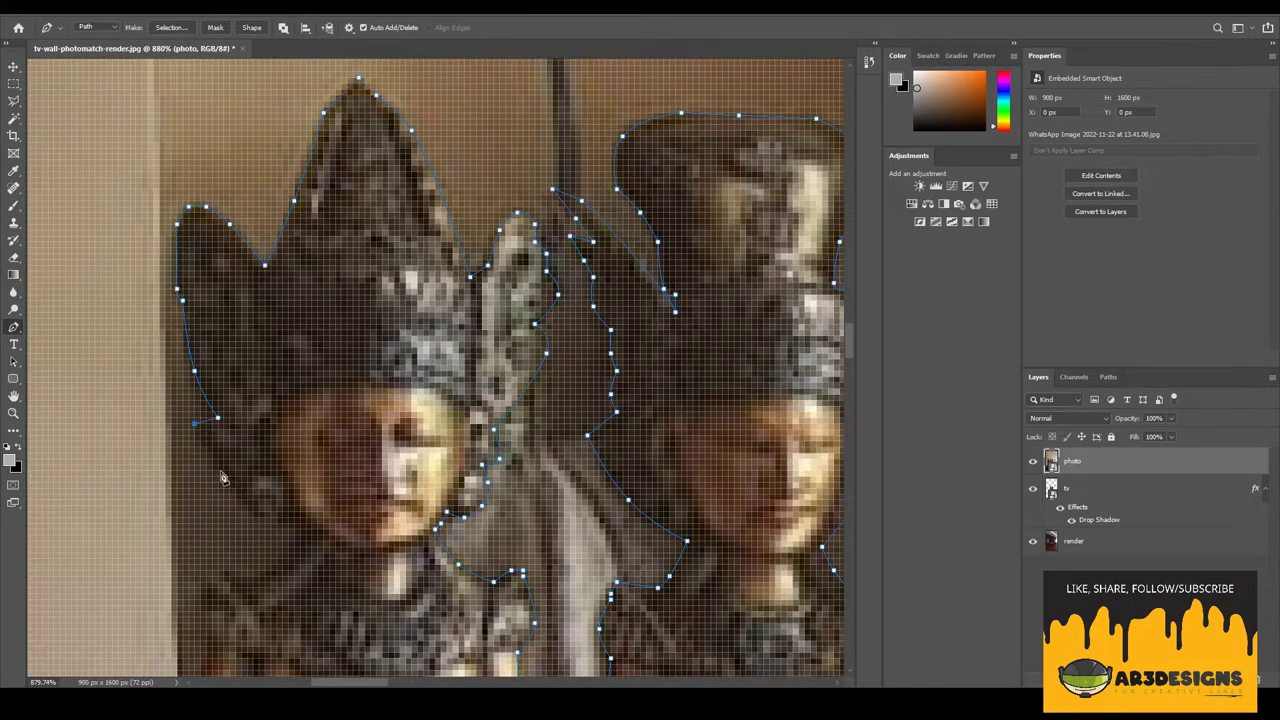
alt+scroll(217, 474, up, 1)
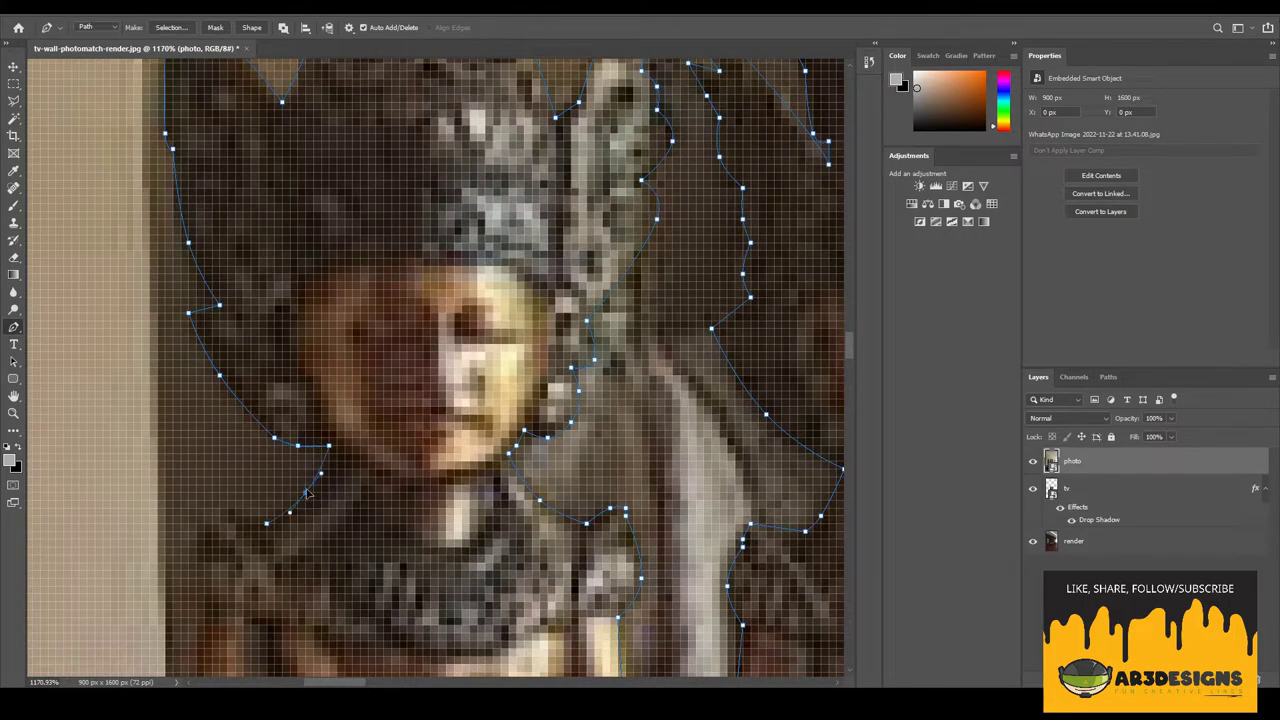
- Trace the left statue's shoulder and side to the base, closing the outline around both statues
click(219, 506)
alt+scroll(215, 510, down, 1)
alt+scroll(208, 449, up, 1)
click(212, 430)
alt+scroll(192, 484, down, 2)
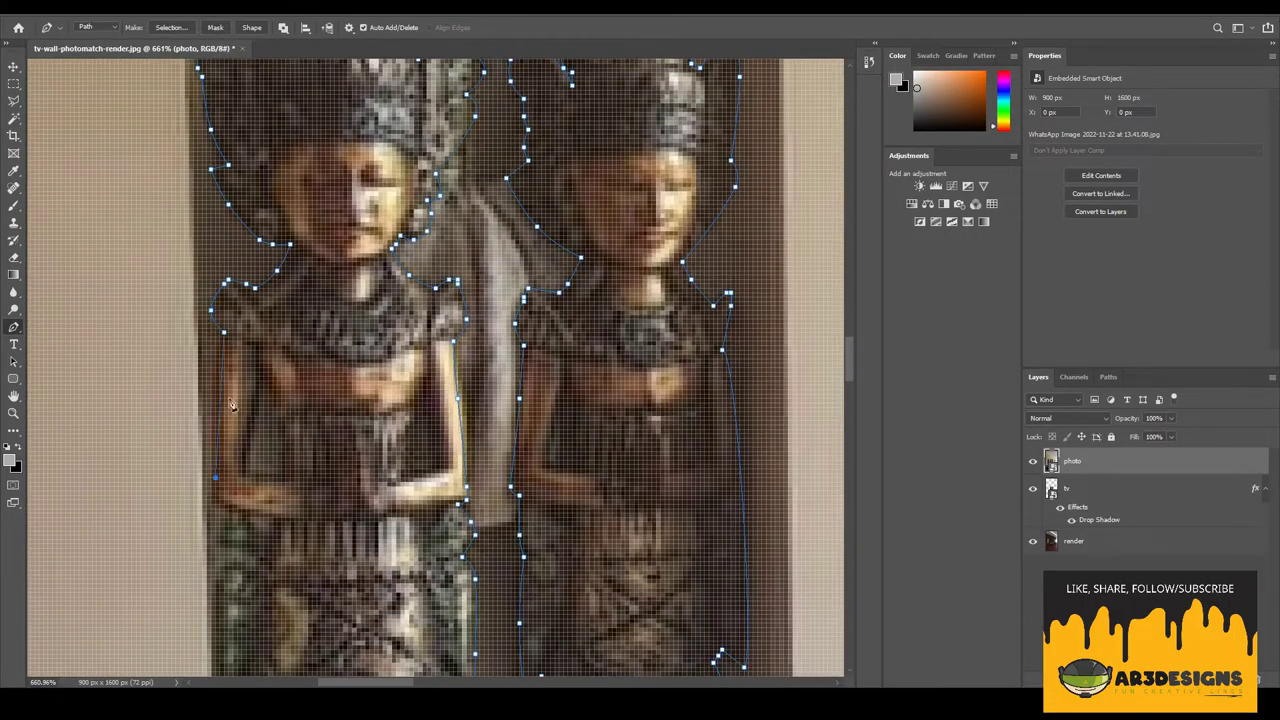
alt+scroll(215, 508, up, 1)
scroll(220, 470, down, 1)
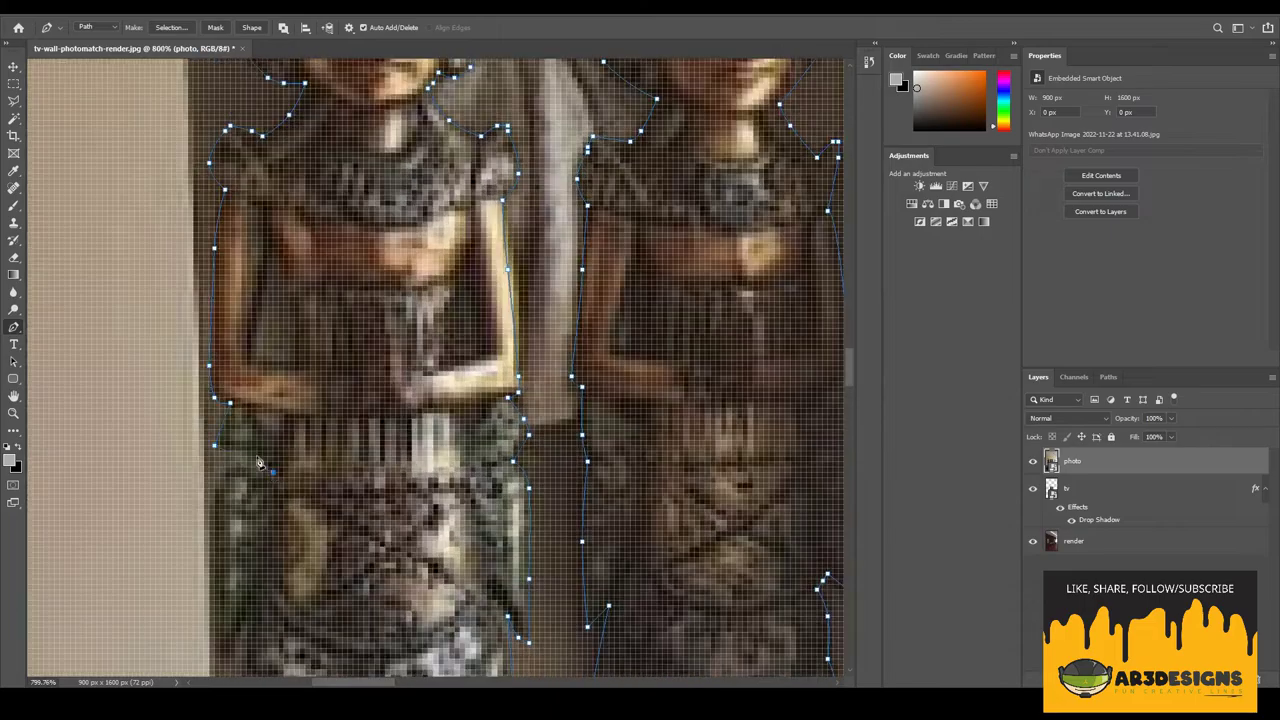
scroll(225, 420, down, 1)
alt+scroll(250, 447, down, 1)
scroll(250, 447, down, 1)
click(223, 393)
click(219, 455)
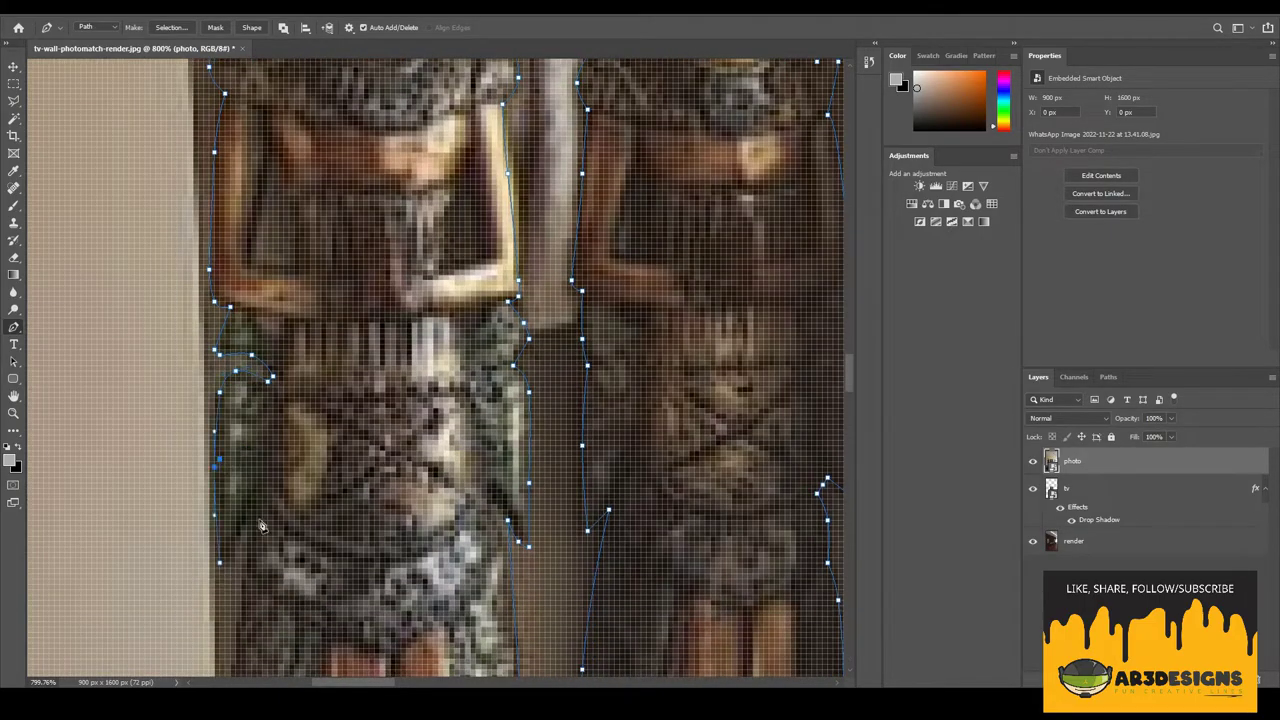
click(248, 540)
scroll(248, 540, down, 2)
scroll(251, 397, down, 1)
click(223, 447)
click(237, 531)
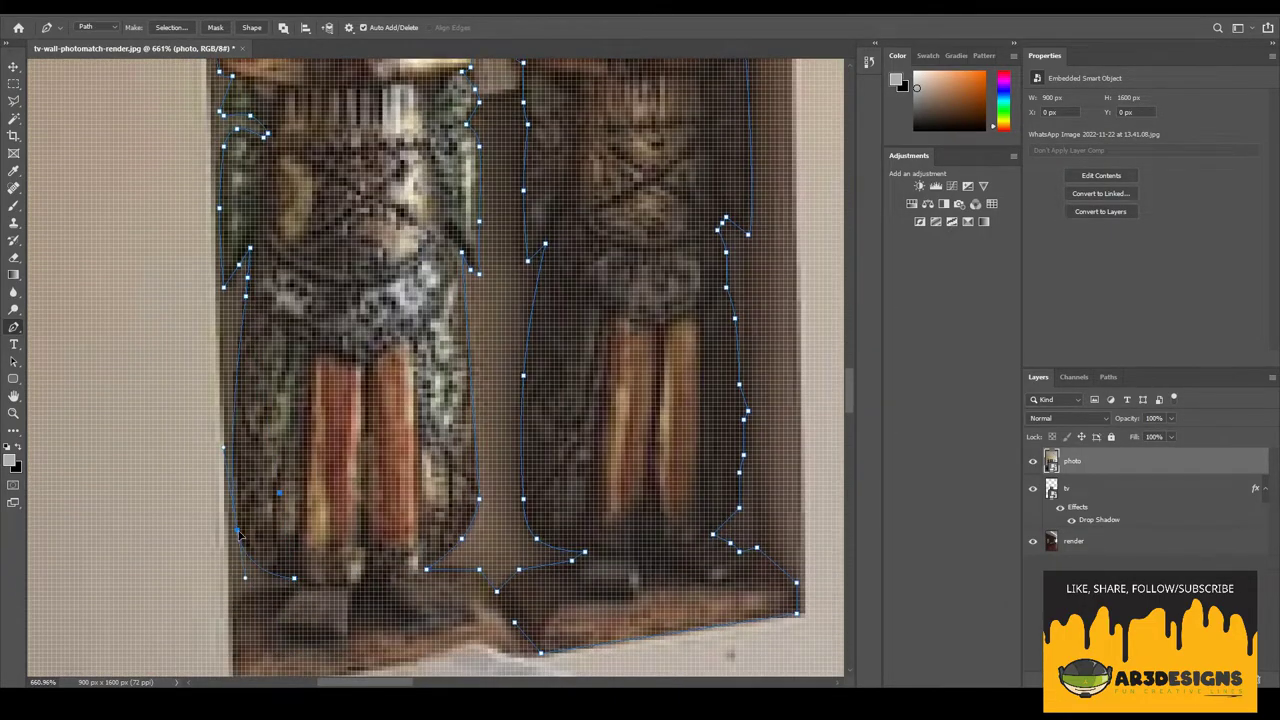
scroll(303, 594, down, 1)
click(232, 596)
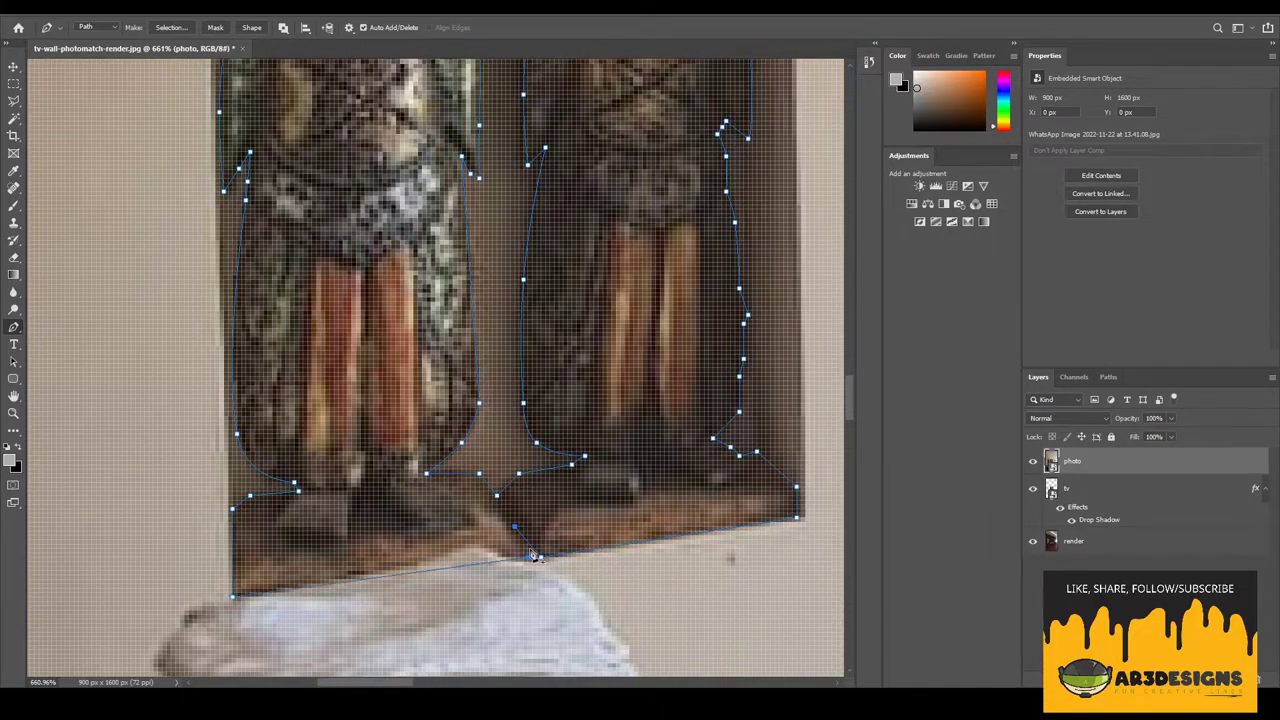
click(531, 556)
alt+scroll(531, 556, down, 2)
- Make a selection from the outline and copy the statues onto a new layer named statues
click(170, 27)
key(Return)
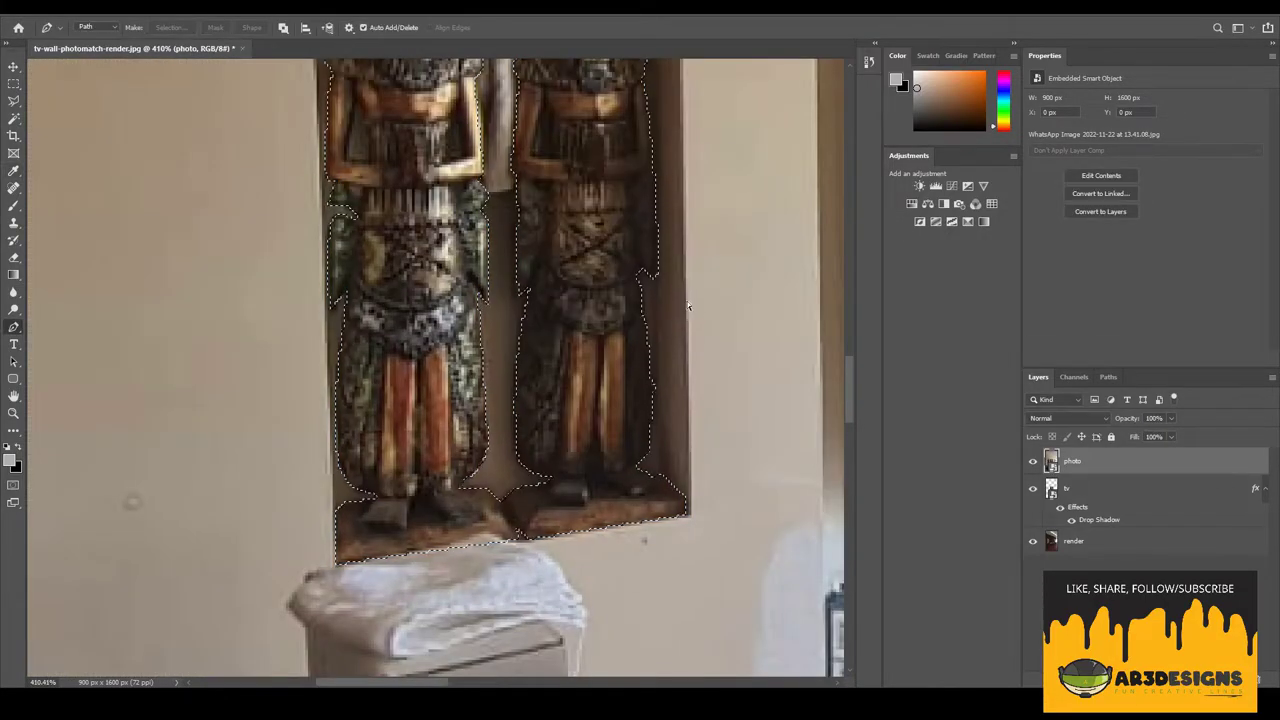
key(ctrl+j)
key(Return)
- Outline the two arm gaps of the left statue and turn each into a selection
alt+scroll(340, 200, up, 4)
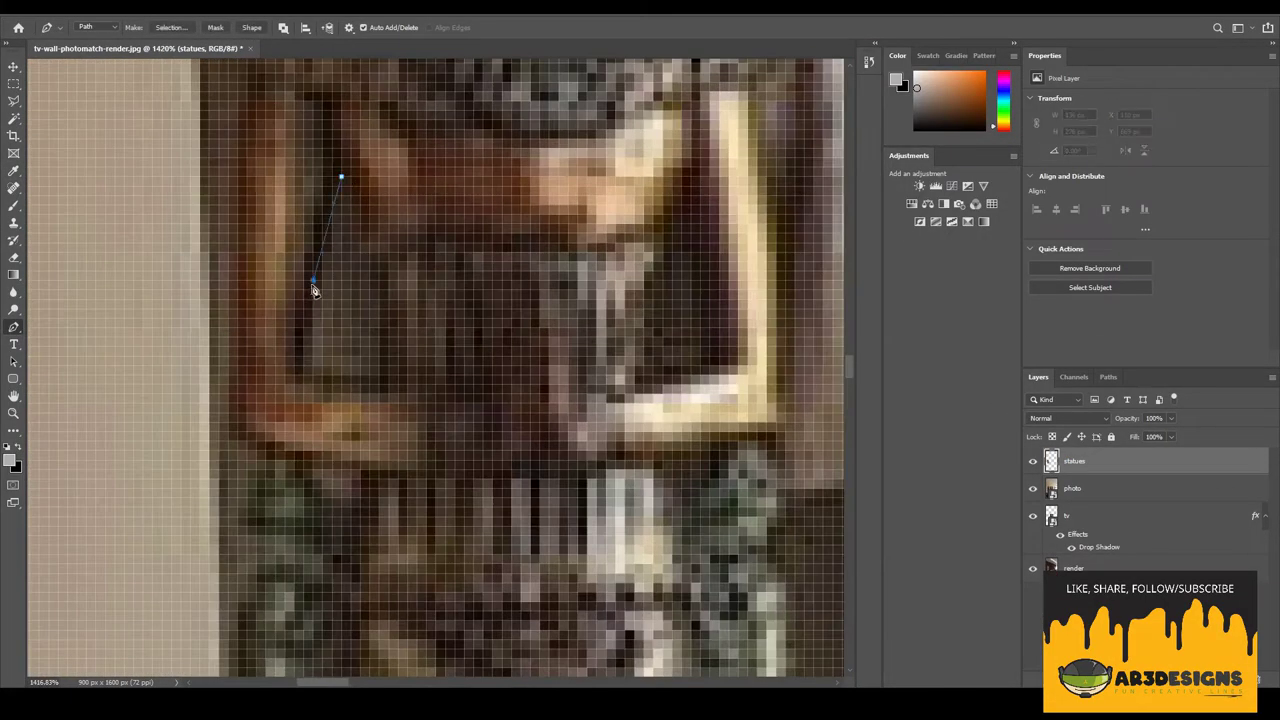
click(313, 280)
drag(331, 243, 339, 217)
click(339, 176)
click(303, 375)
click(378, 375)
click(359, 252)
click(331, 167)
right_click(300, 245)
click(371, 314)
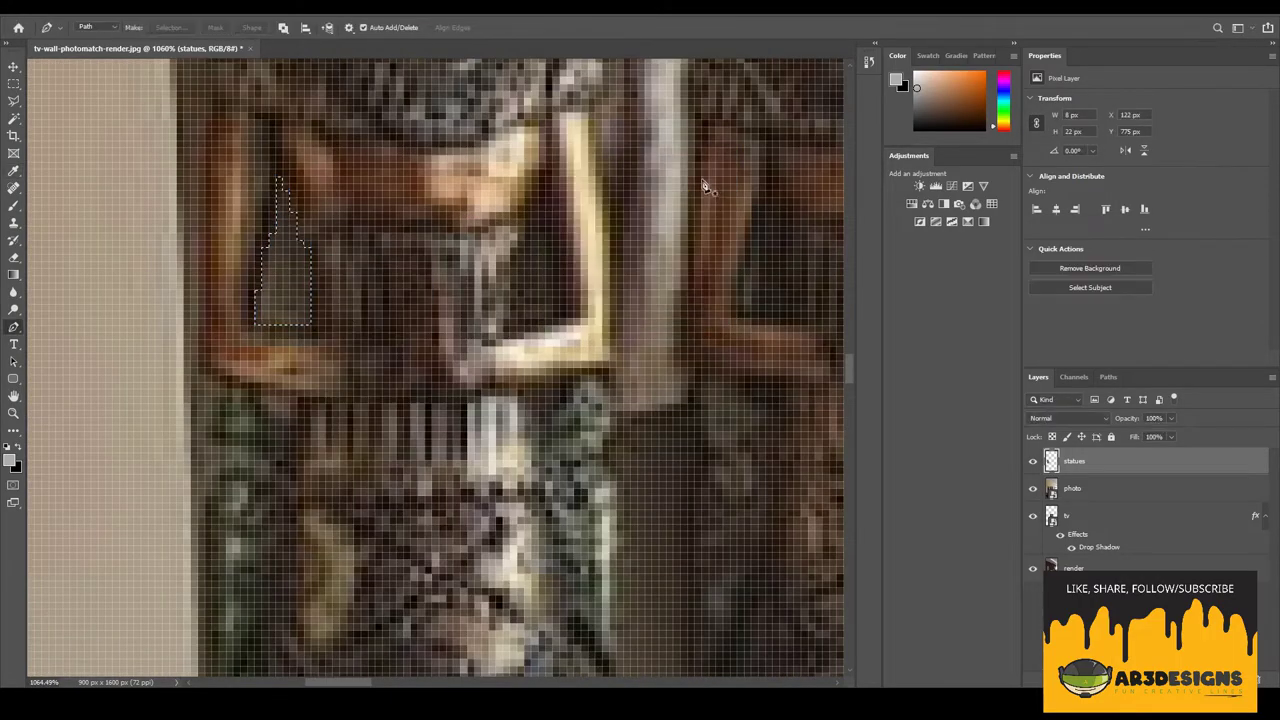
click(509, 225)
click(492, 275)
click(509, 225)
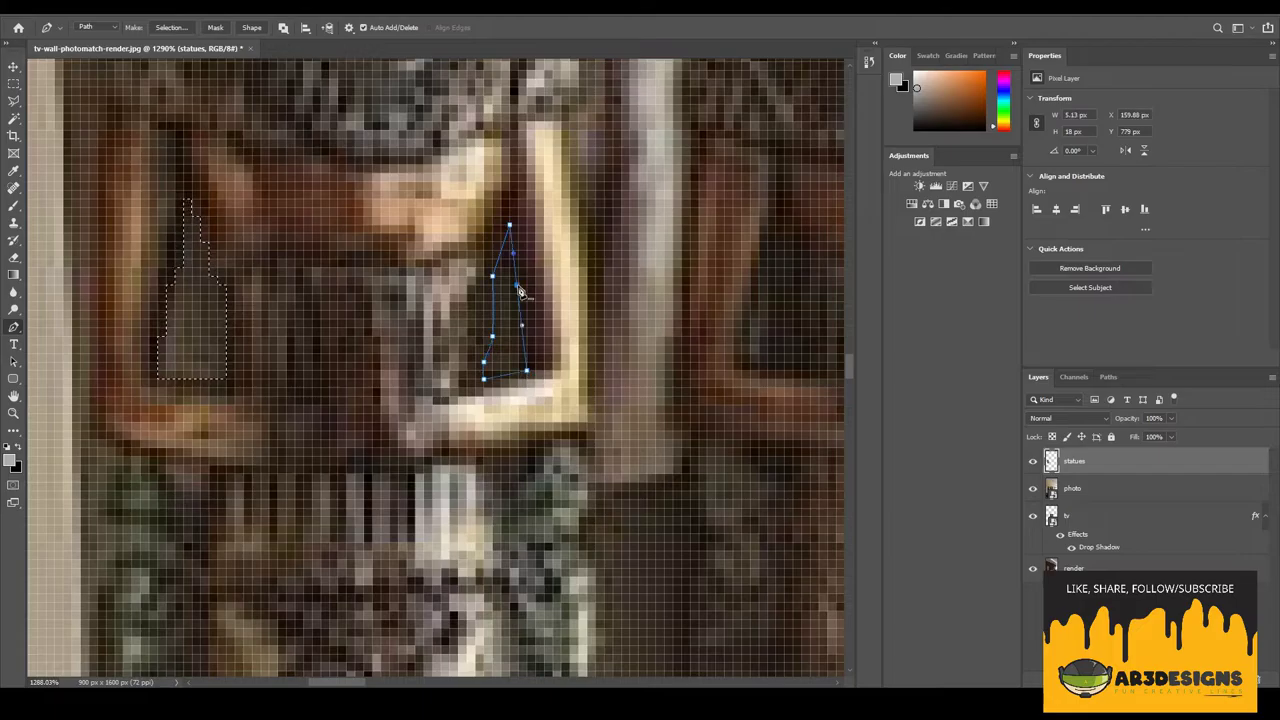
right_click(506, 306)
click(560, 376)
key(Return)
- Outline the right statue's arm gap and turn it into a selection
alt+scroll(305, 380, down, 3)
alt+scroll(628, 290, up, 3)
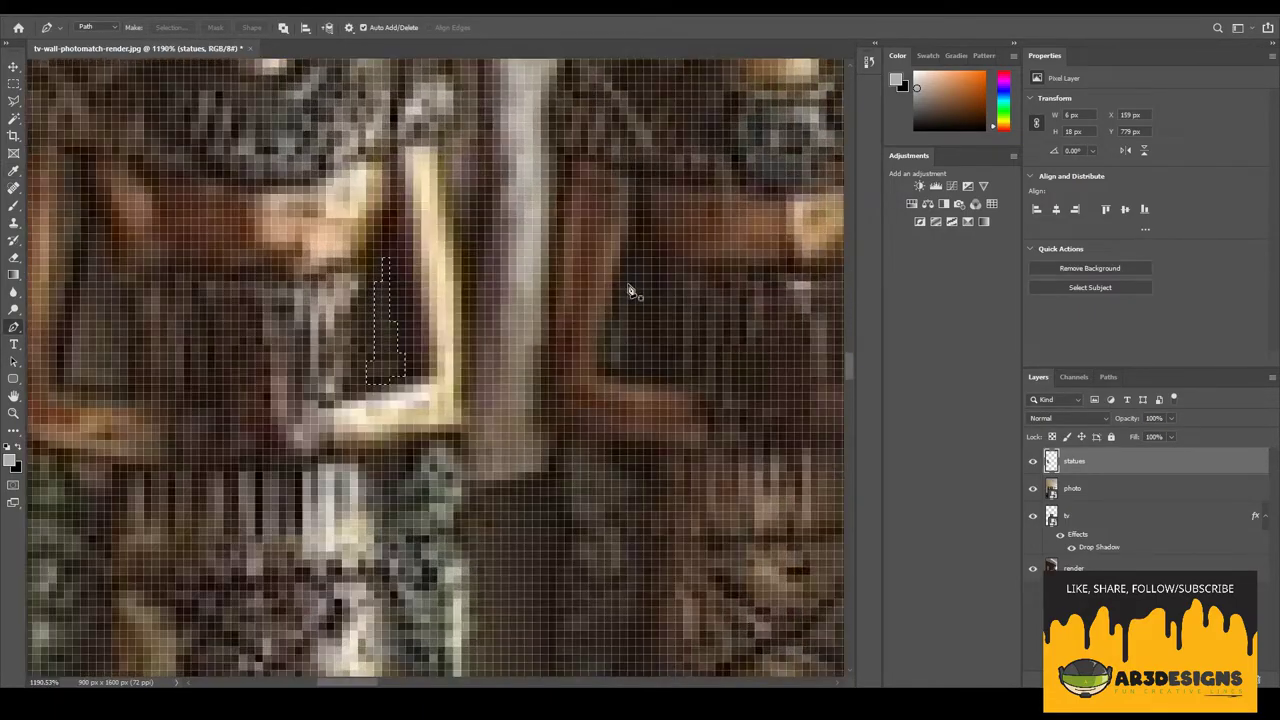
click(627, 283)
click(612, 328)
click(604, 369)
right_click(630, 322)
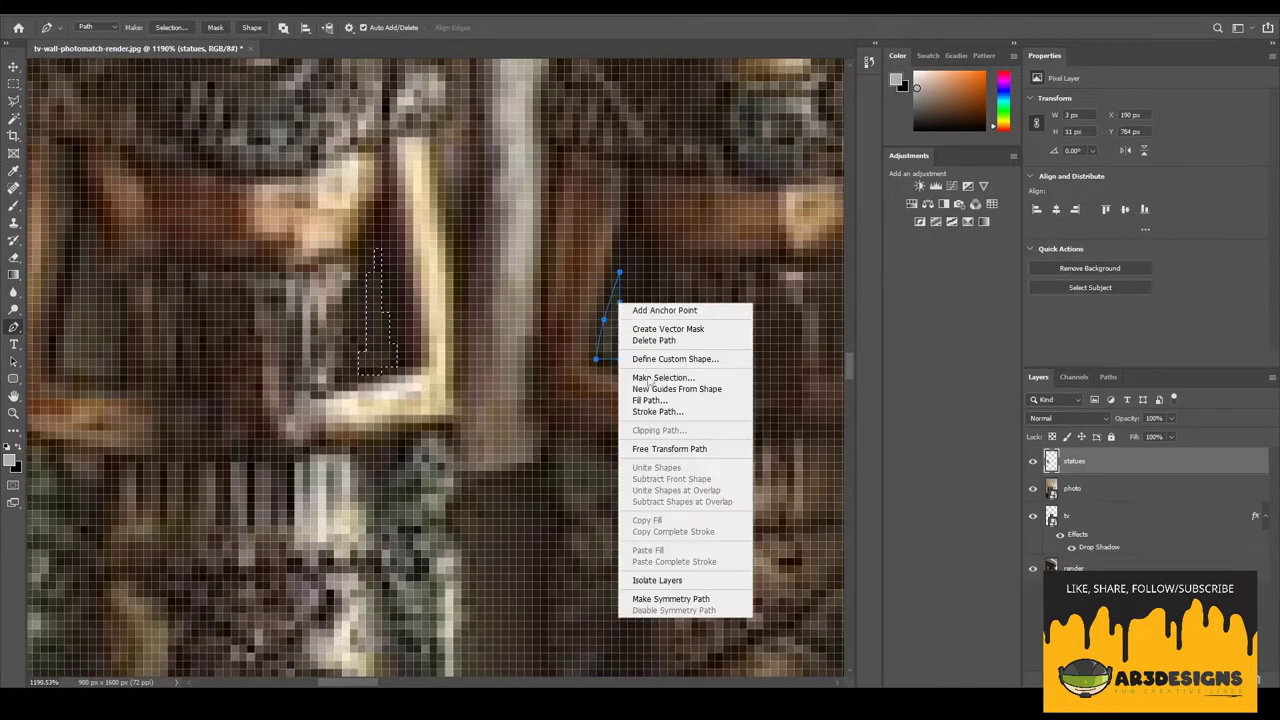
click(662, 386)
key(Return)
scroll(697, 296, right, 3)
alt+scroll(546, 354, up, 2)
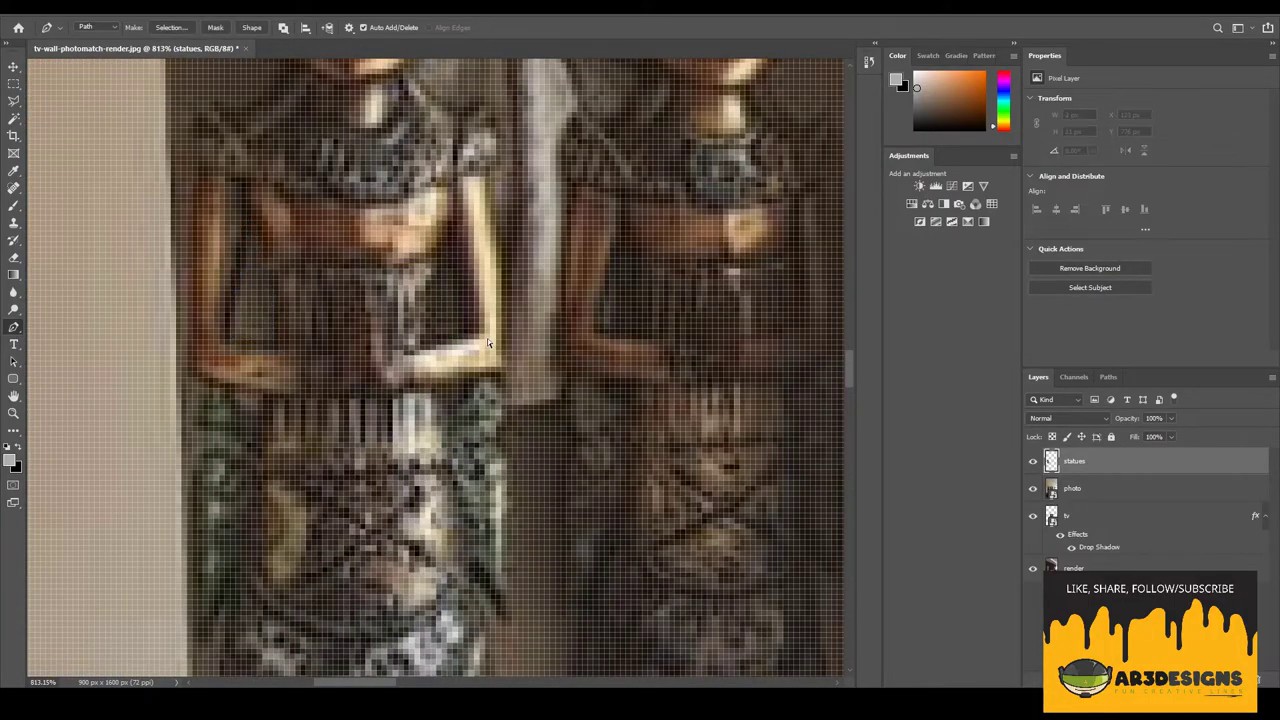
- Create a left-box group and move the statues layer into it
key(ctrl+g)
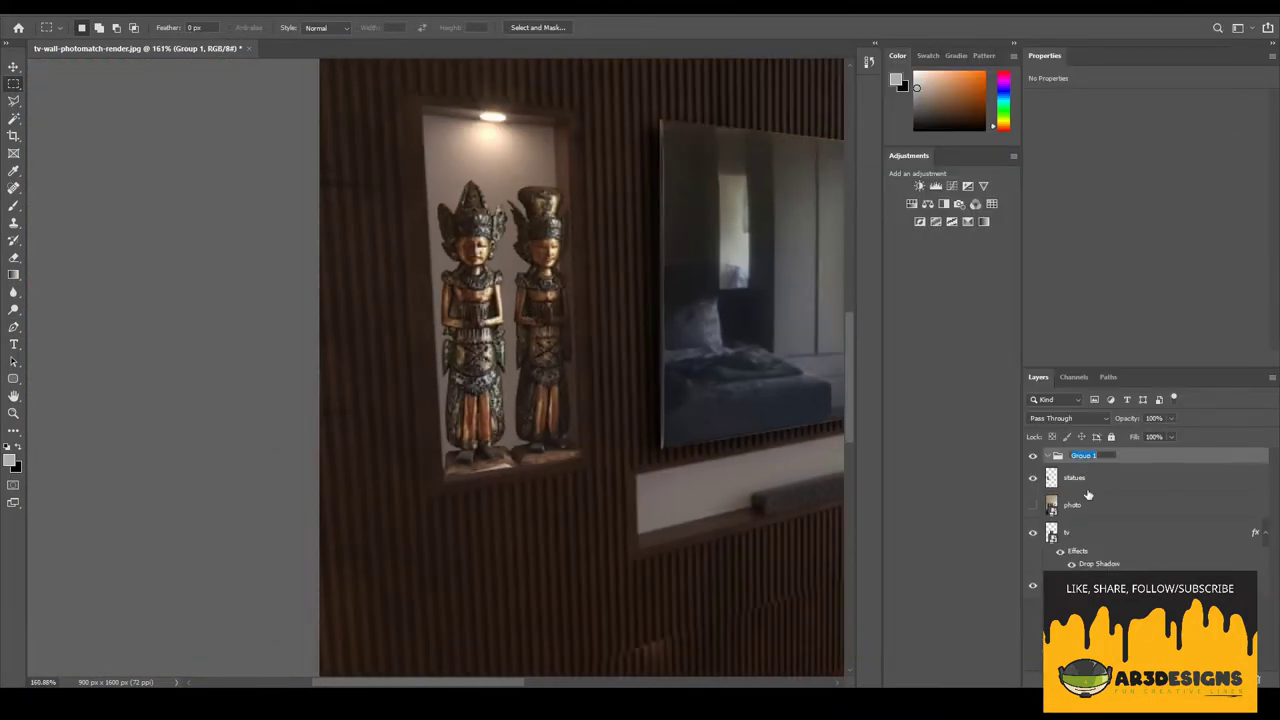
key(Return)
drag(1075, 477, 1082, 456)
alt+scroll(580, 360, up, 1)
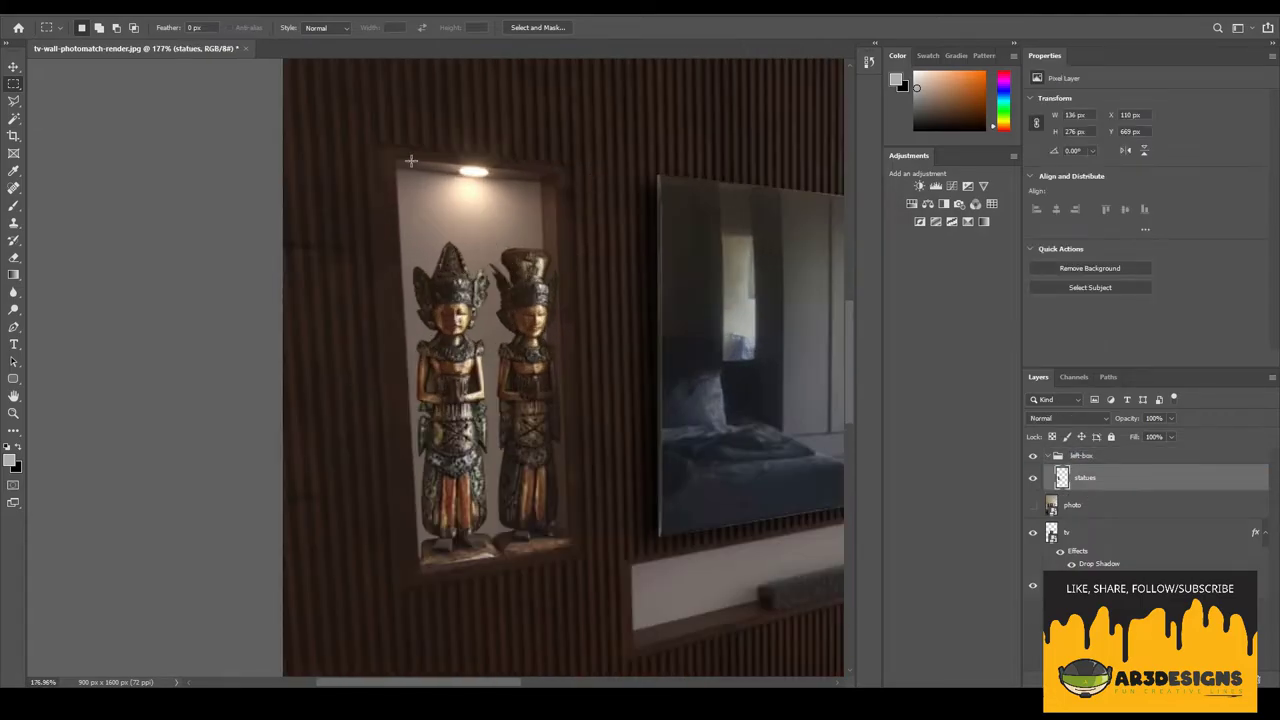
- Select the niche opening with the Polygonal Lasso and convert the statues layer to a smart object
key(l)
click(394, 159)
click(557, 175)
click(570, 568)
click(420, 568)
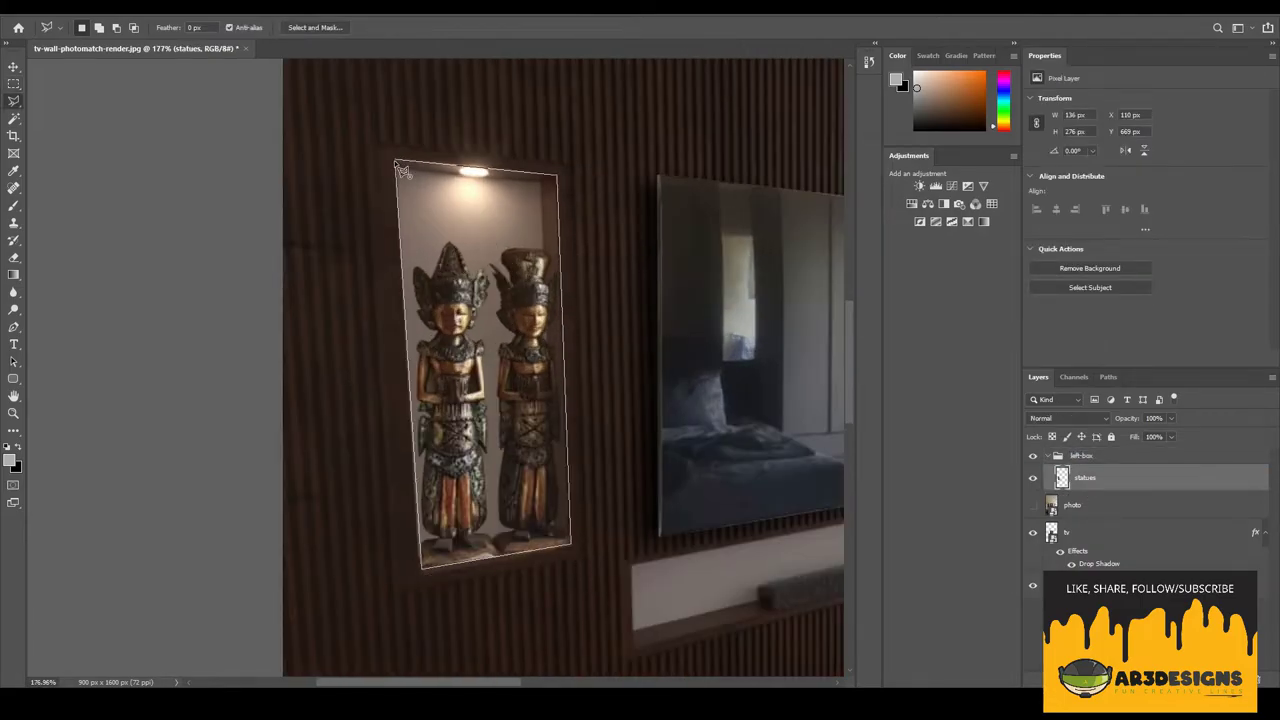
click(394, 159)
right_click(1100, 477)
click(1000, 307)
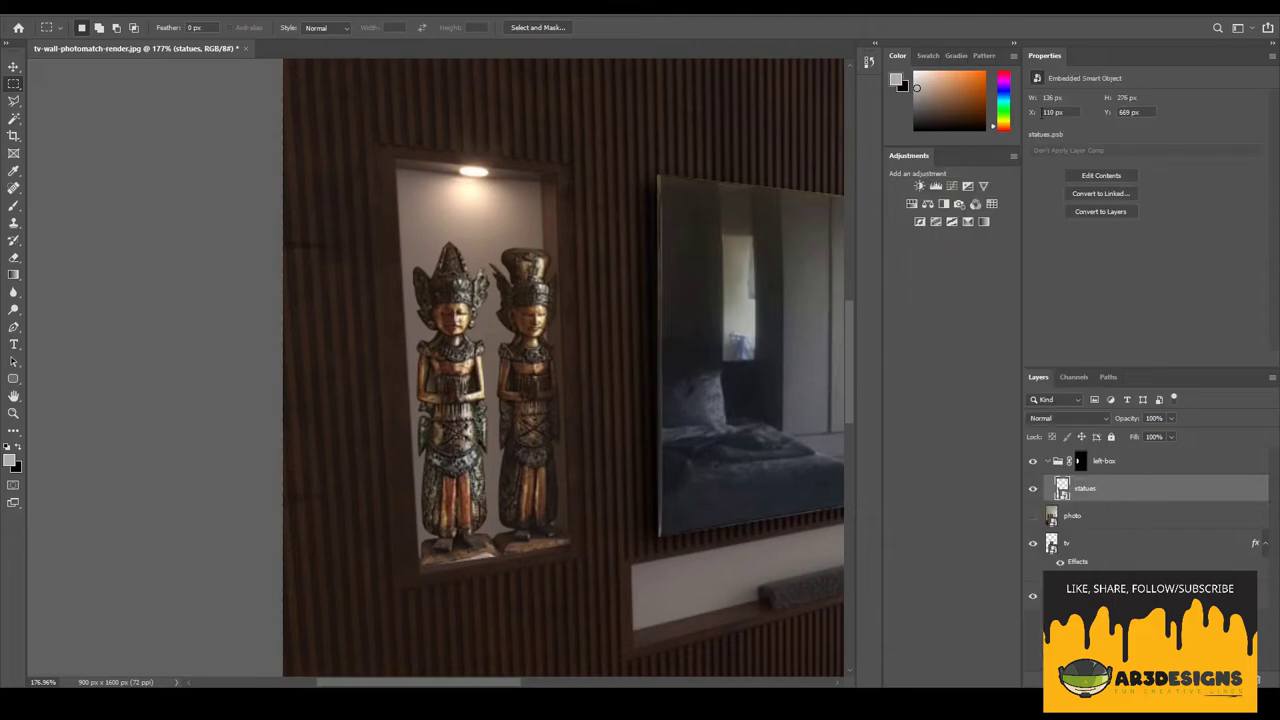
- Add a Brightness/Contrast adjustment of about -25, grouped and masked to the statue pixels
click(919, 186)
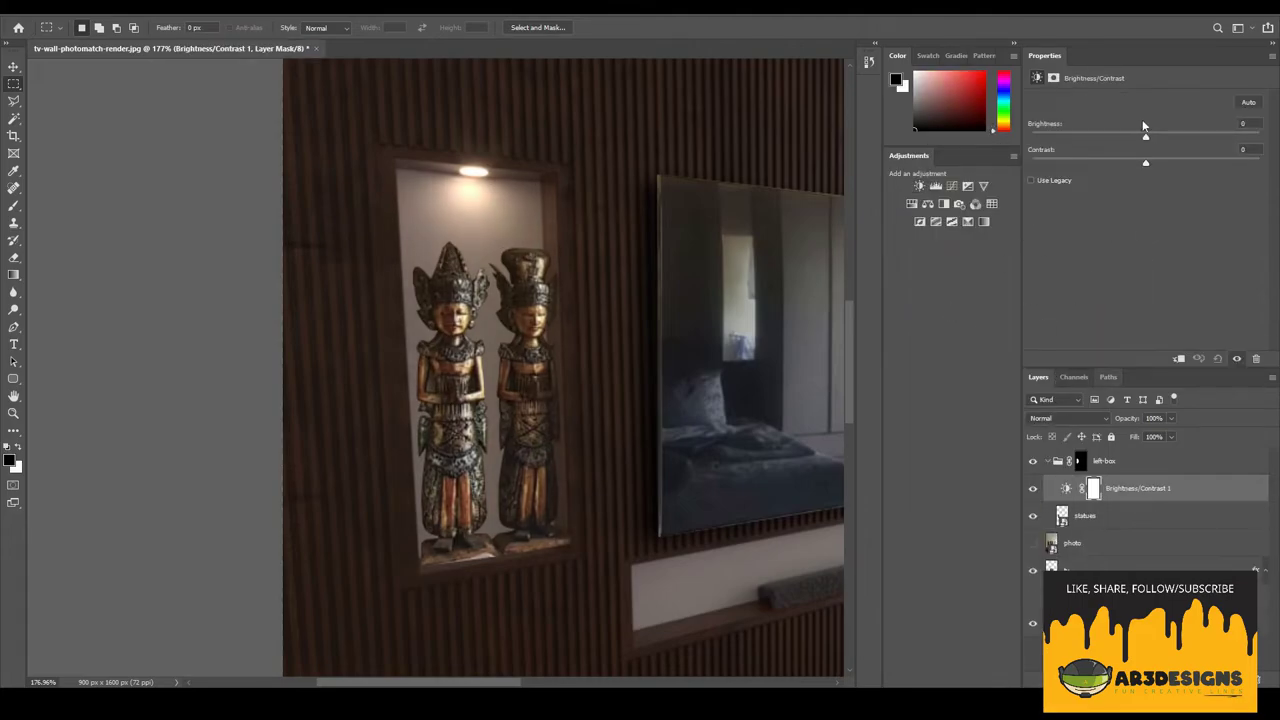
drag(1146, 133, 1141, 133)
ctrl+click(1062, 515)
key(ctrl+g)
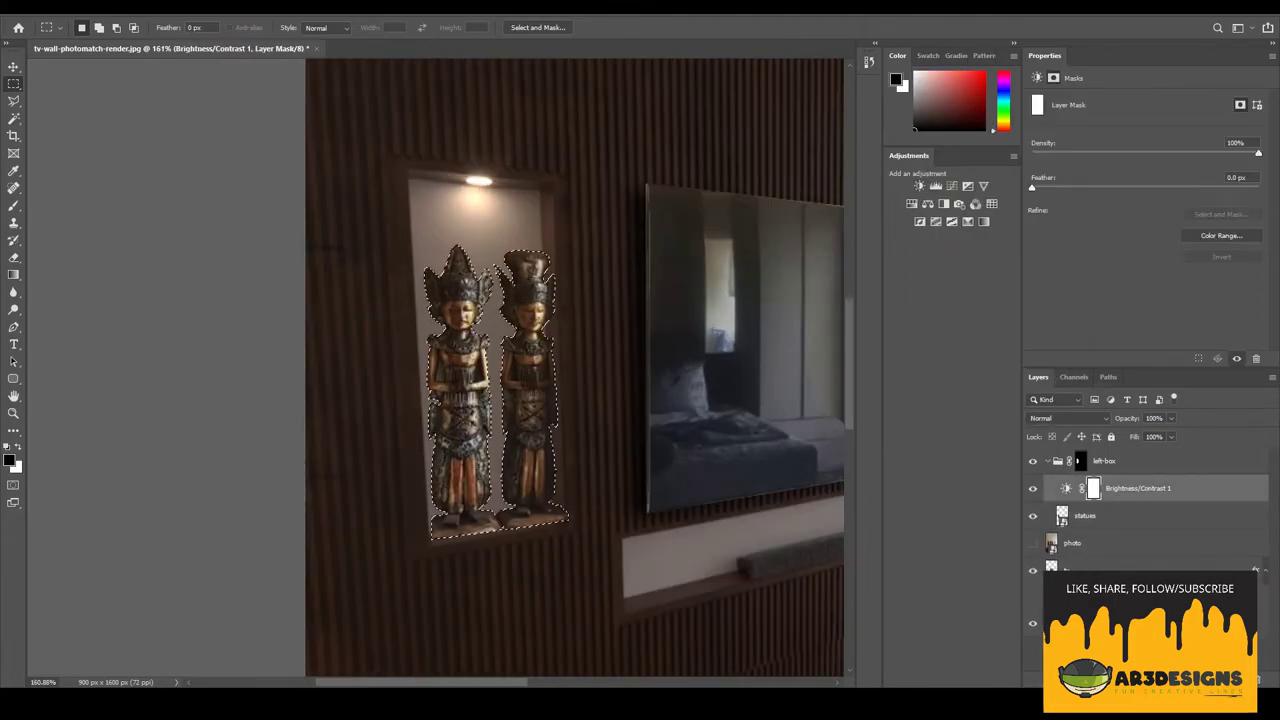
click(1138, 505)
drag(1141, 137, 1127, 140)
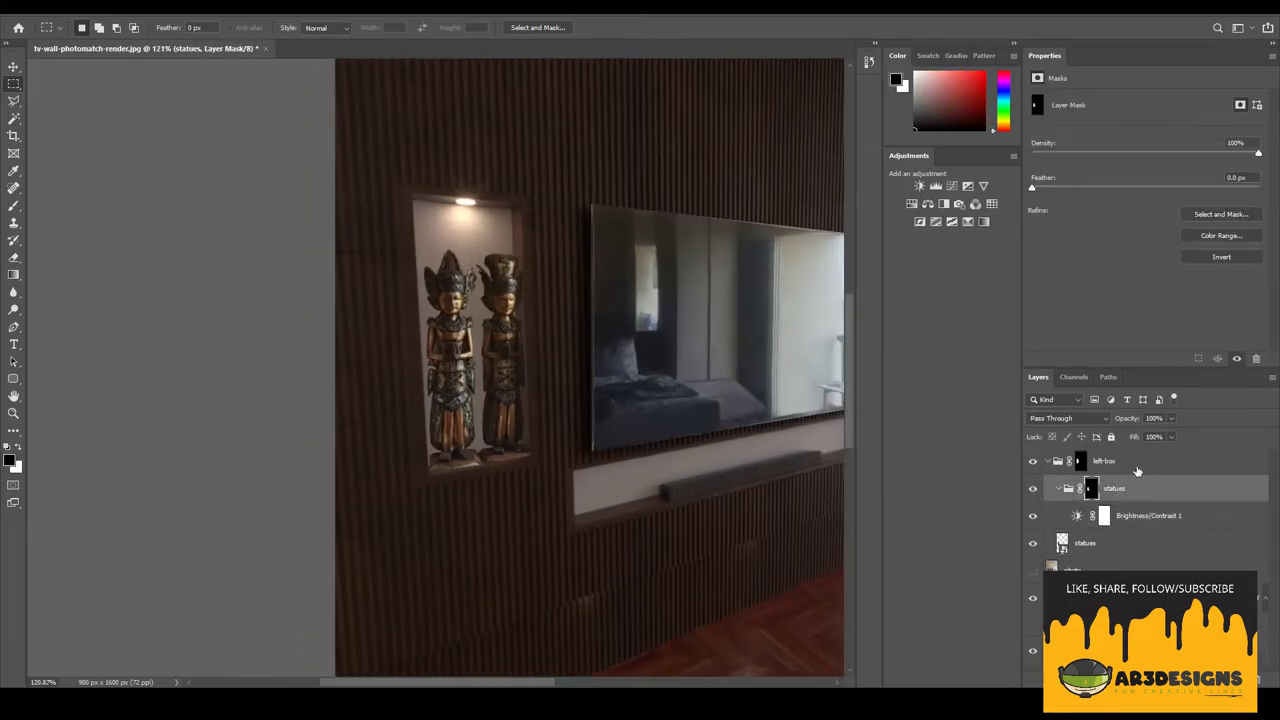
- Add a Warming Filter (85) photo filter at density 66, clipped to the statues
click(960, 204)
click(1073, 119)
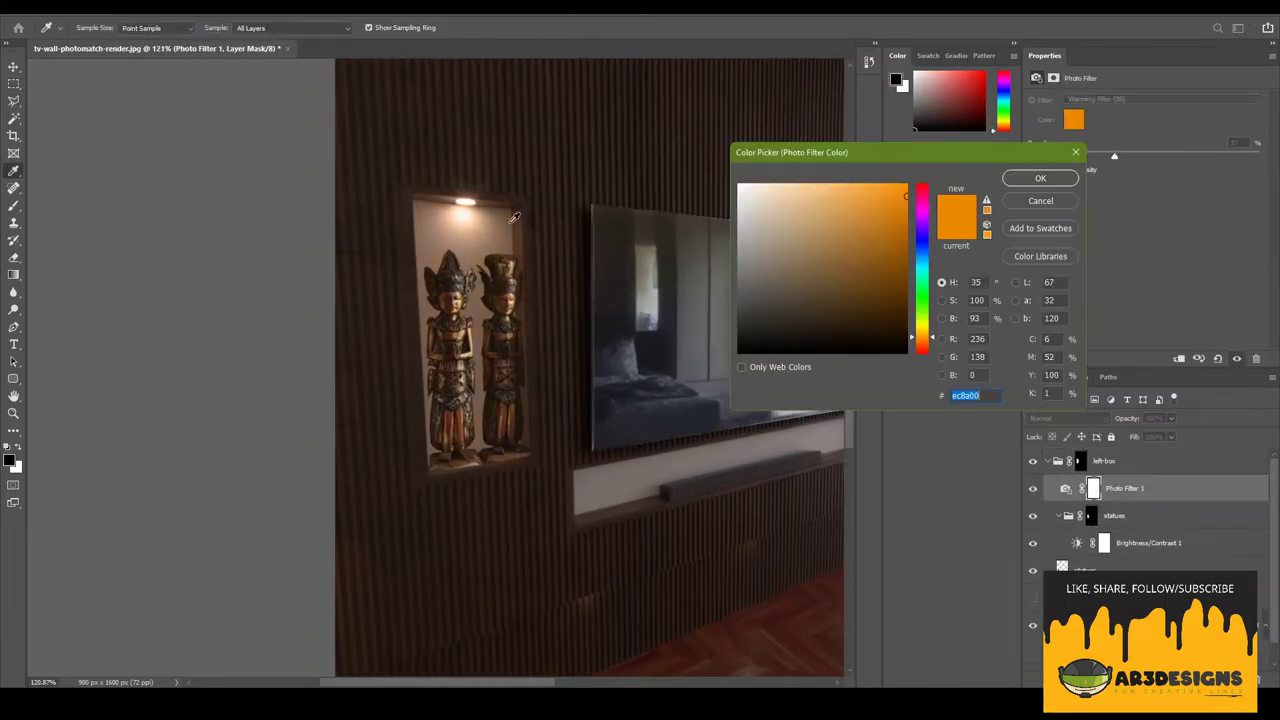
click(739, 186)
click(1040, 200)
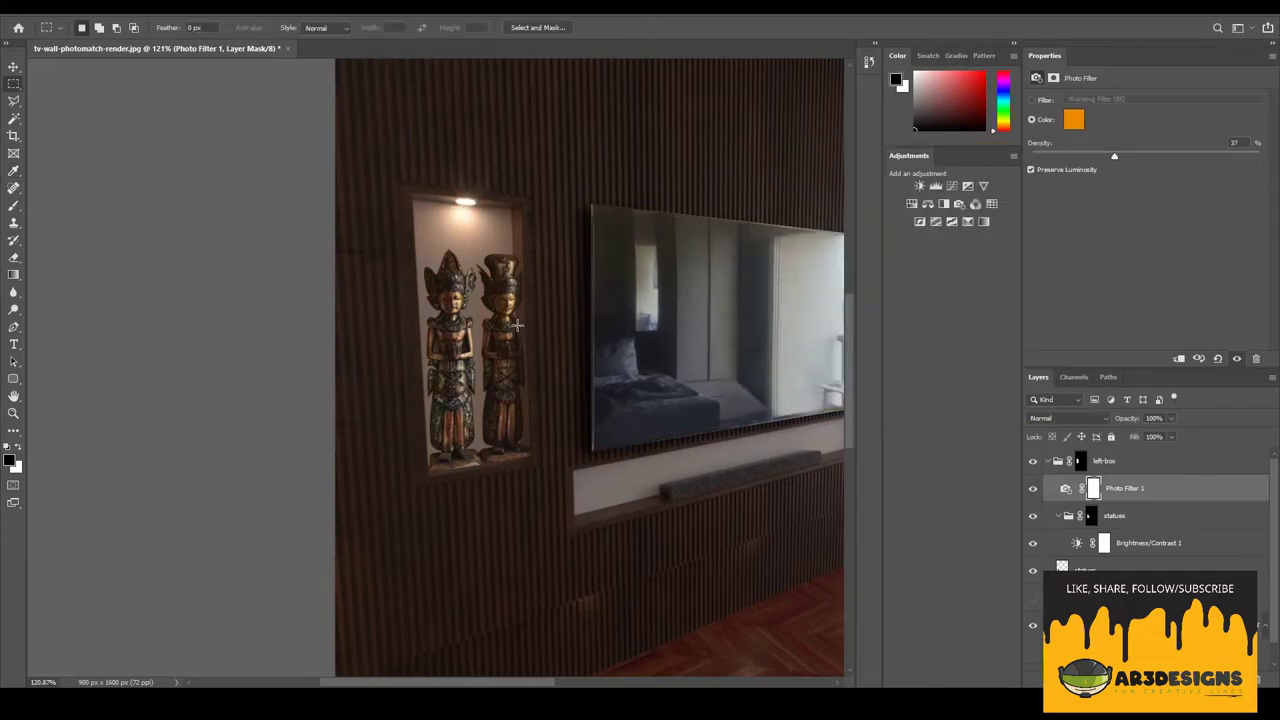
key(ctrl+bracketleft)
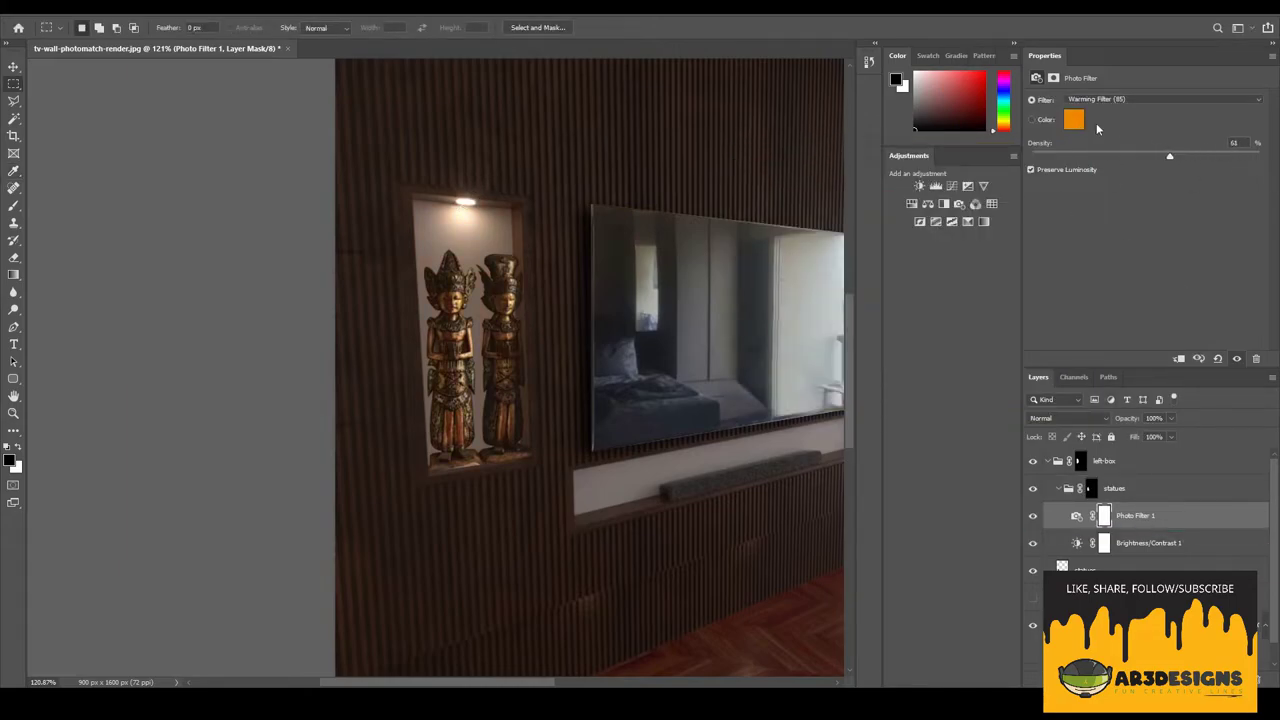
click(1100, 99)
drag(1170, 156, 1183, 157)
- Add a +45 Brightness/Contrast adjustment with an inverted mask revealed by a gradient
click(919, 186)
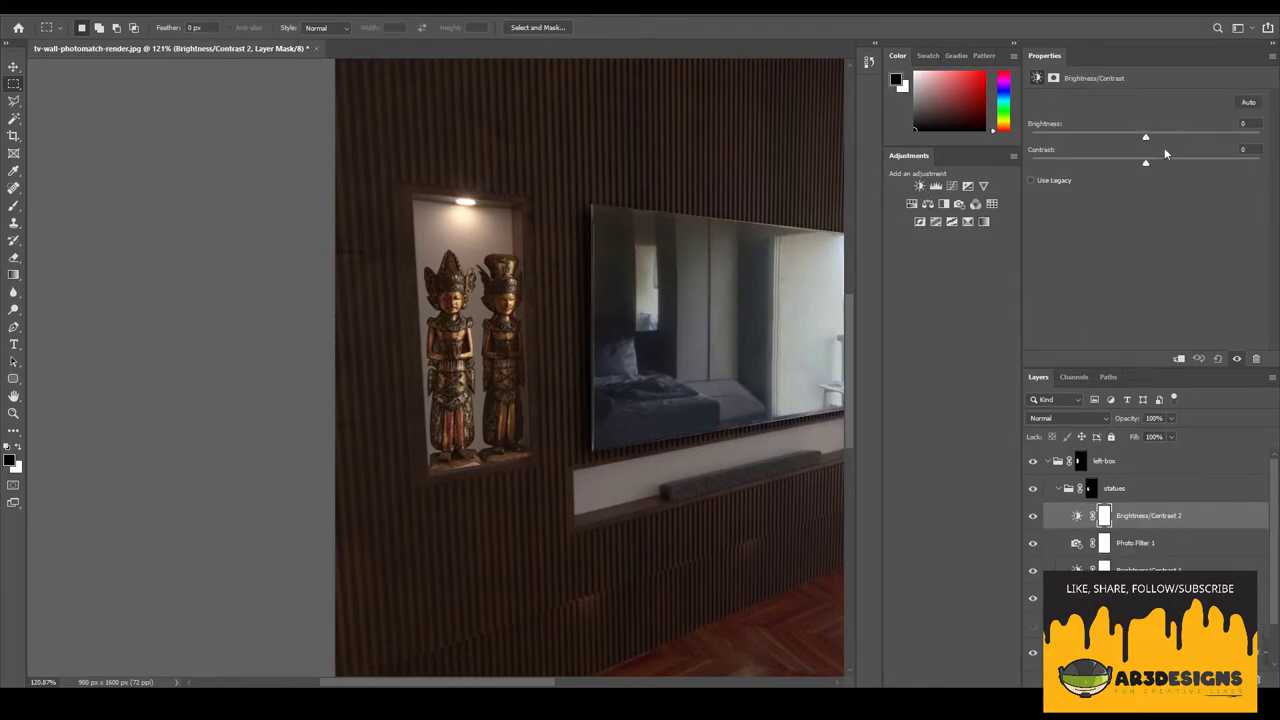
drag(1146, 134, 1183, 134)
key(ctrl+i)
key(g)
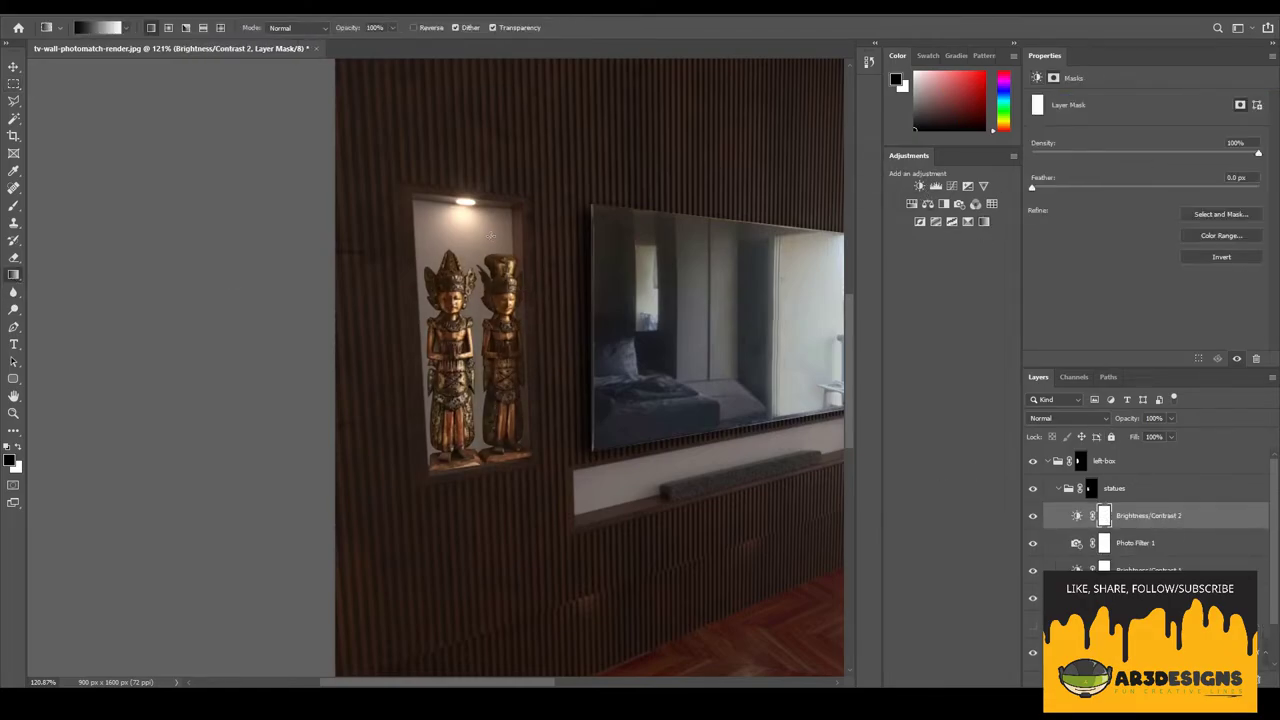
drag(462, 213, 476, 398)
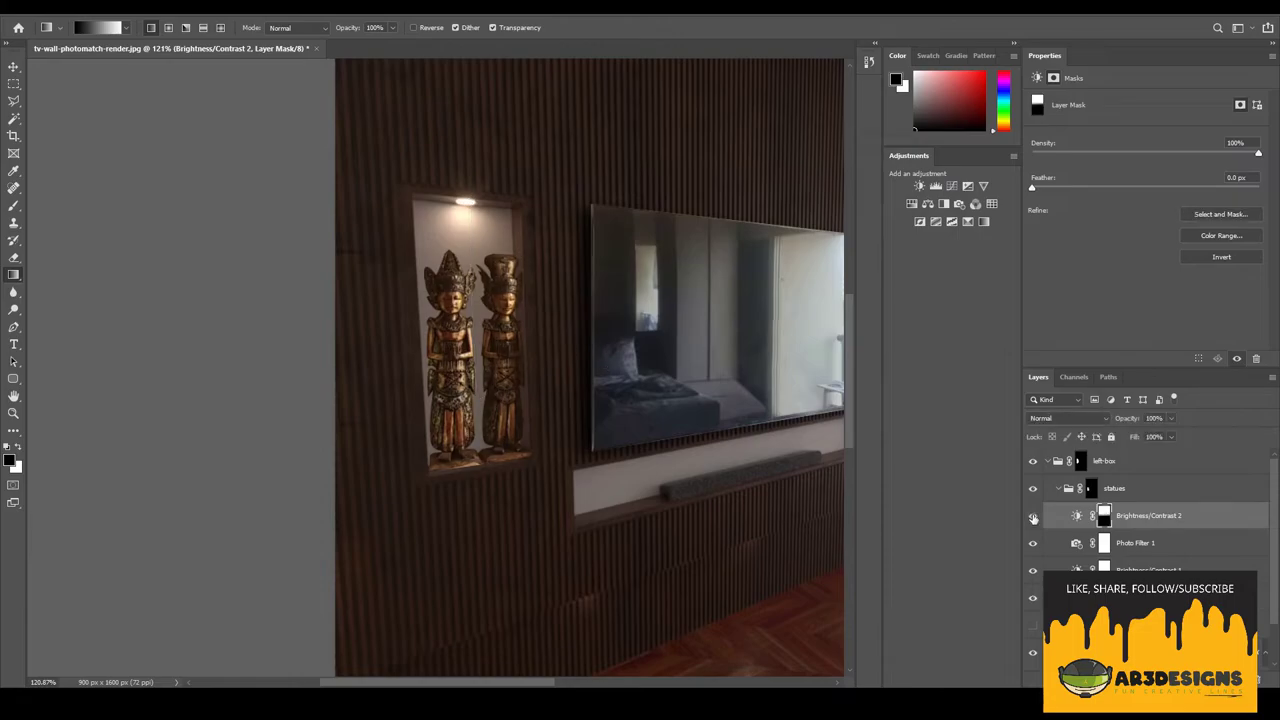
key(ctrl+1)
- Enable a Drop Shadow on the statues layer with reduced opacity
double_click(1079, 516)
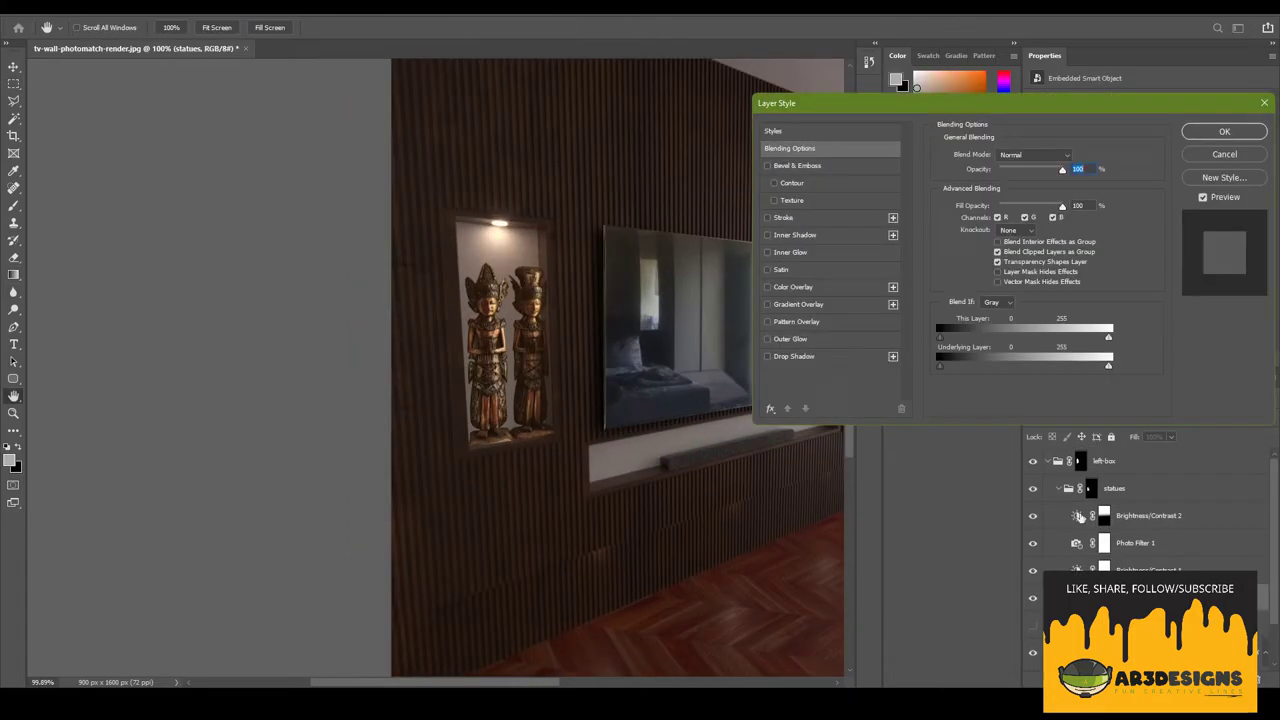
click(775, 356)
drag(1036, 174, 1015, 176)
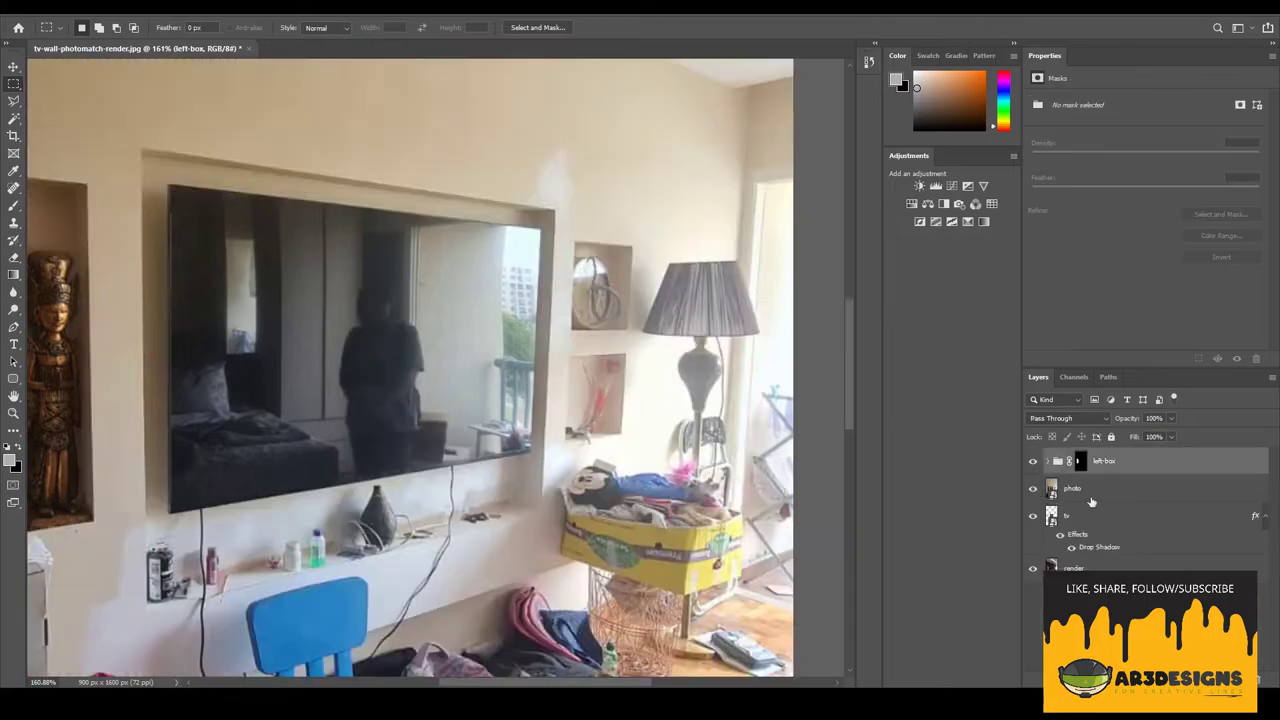
- Trace the clock on the site photo with the Pen tool and copy it to a layer named clock
click(1072, 488)
alt+scroll(656, 305, up, 5)
key(p)
click(553, 240)
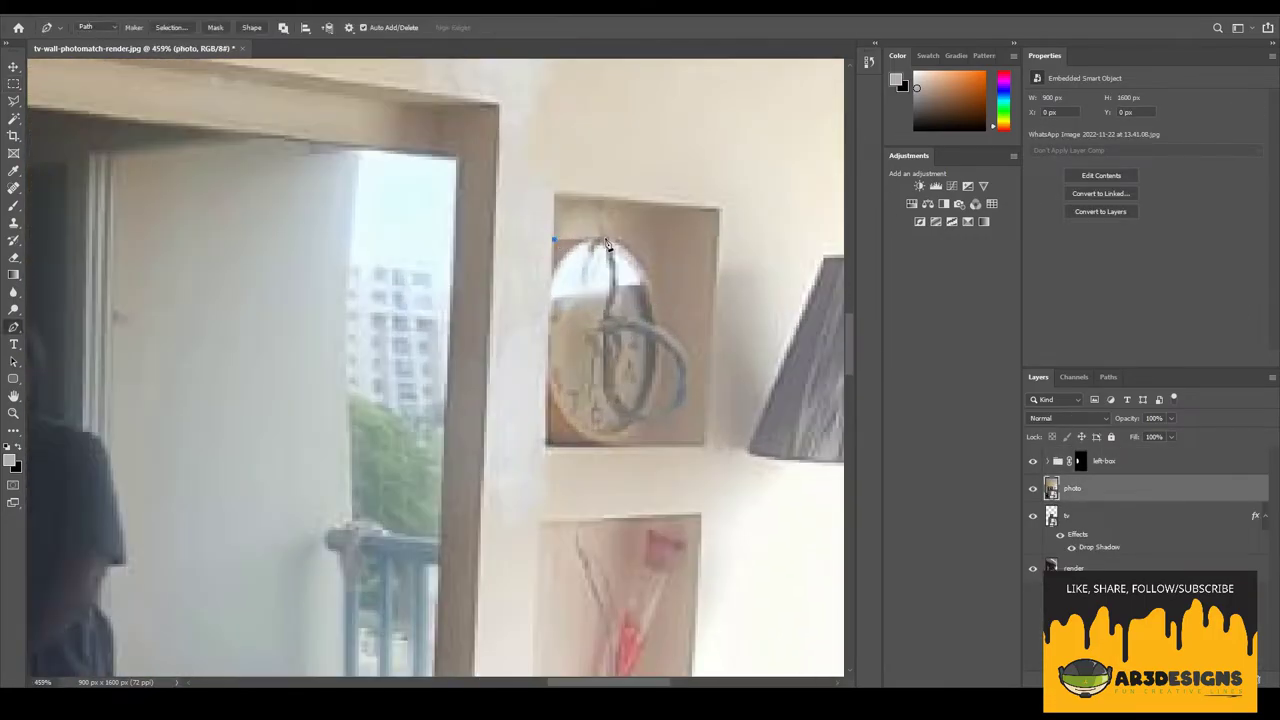
drag(617, 435, 663, 343)
right_click(548, 447)
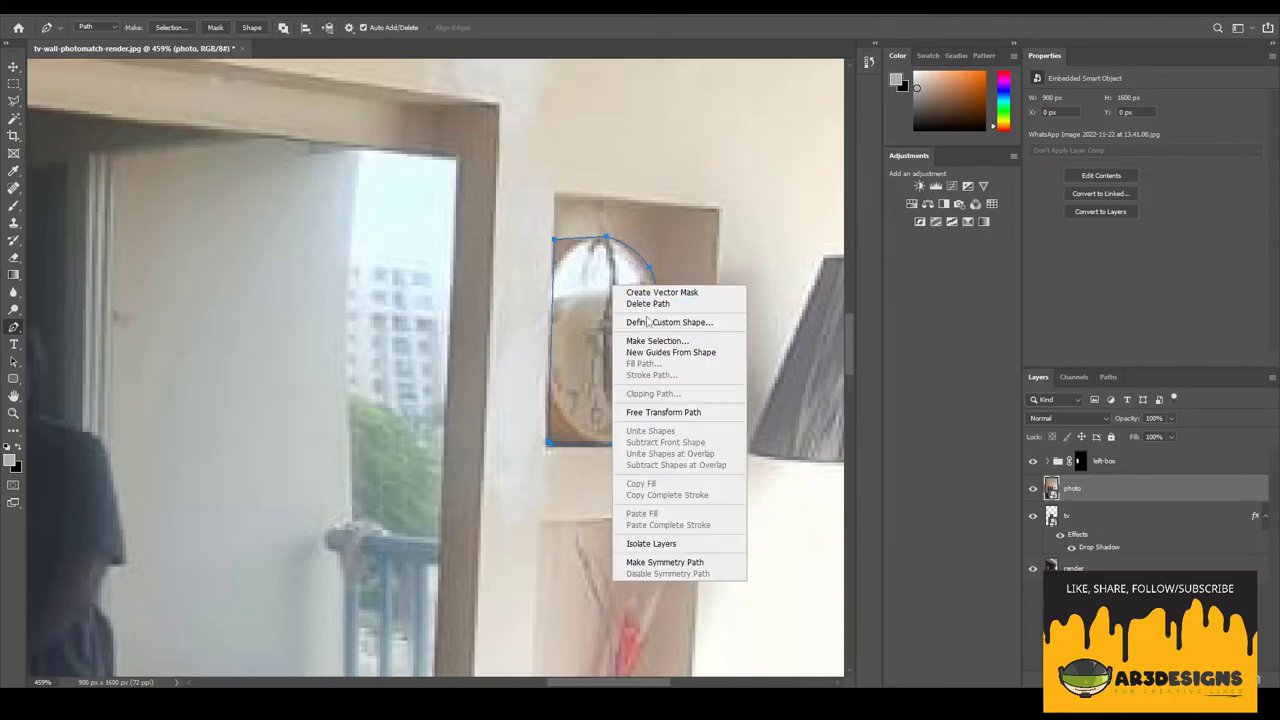
click(614, 343)
key(ctrl+j)
click(1033, 515)
double_click(1075, 488)
text(clock)
key(Return)
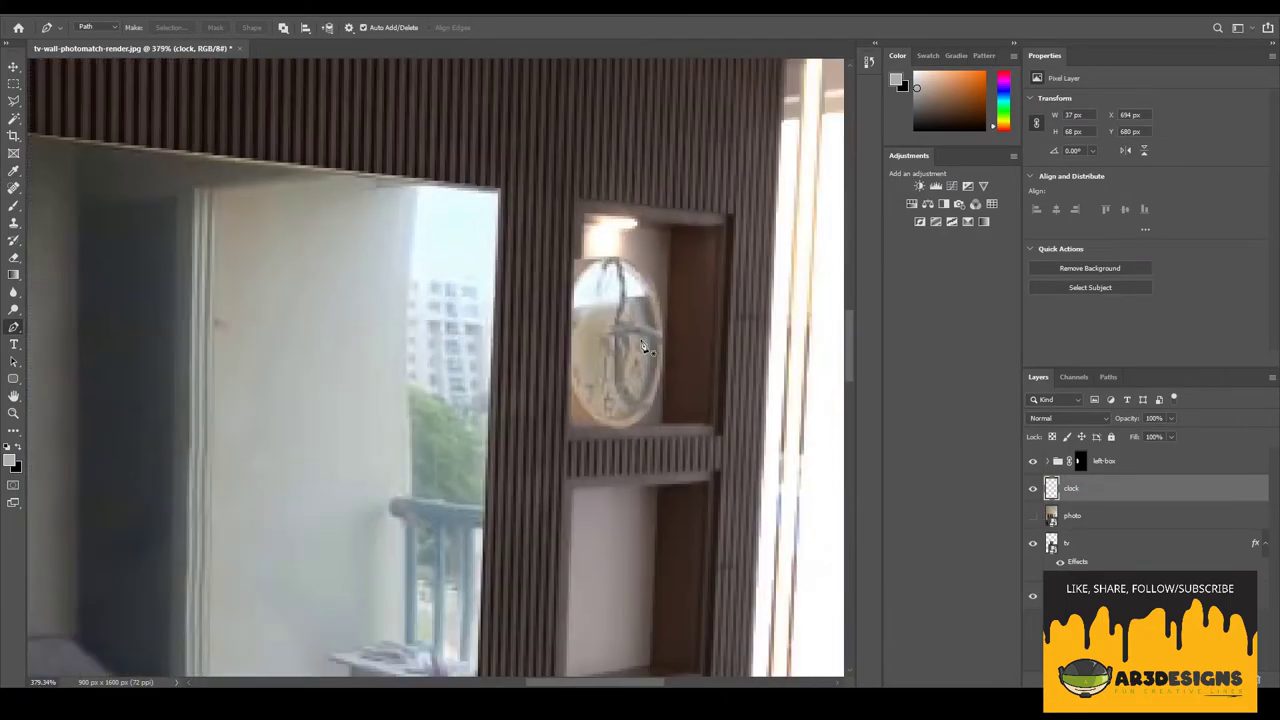
- Outline the right niche with the Polygonal Lasso and reselect the clock layer
key(l)
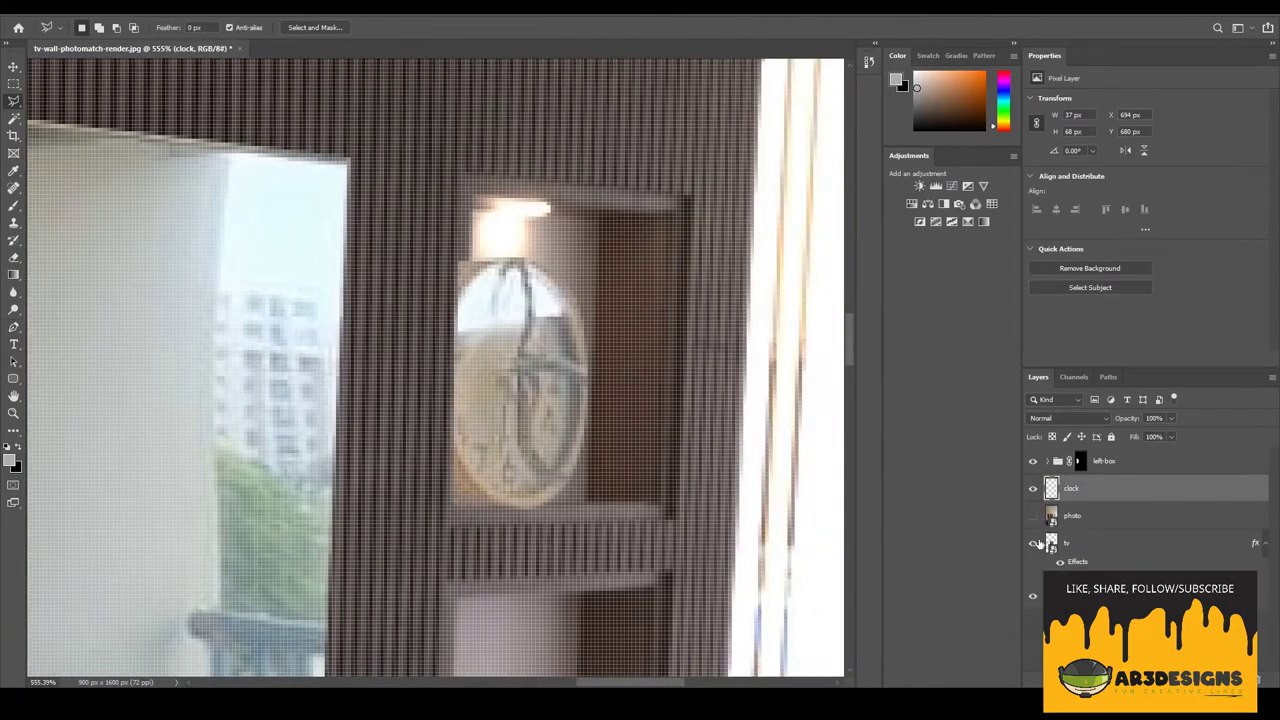
click(1033, 488)
click(473, 207)
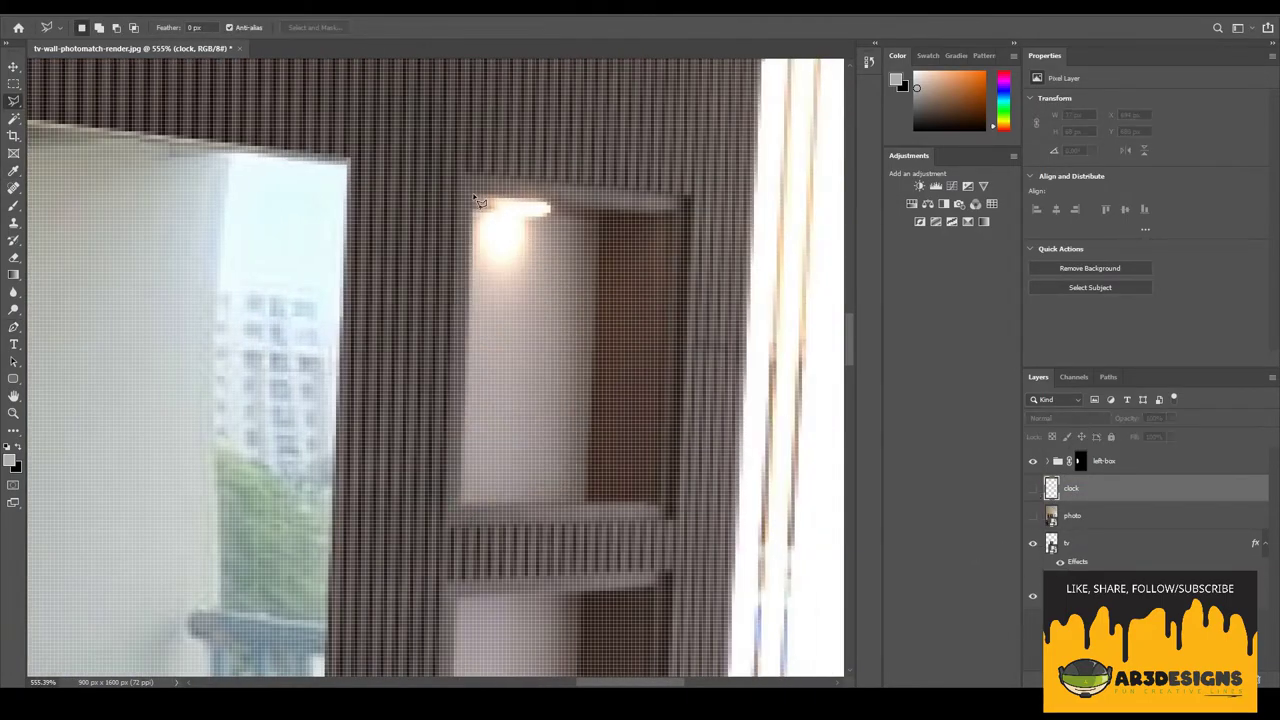
click(461, 503)
click(660, 503)
double_click(679, 221)
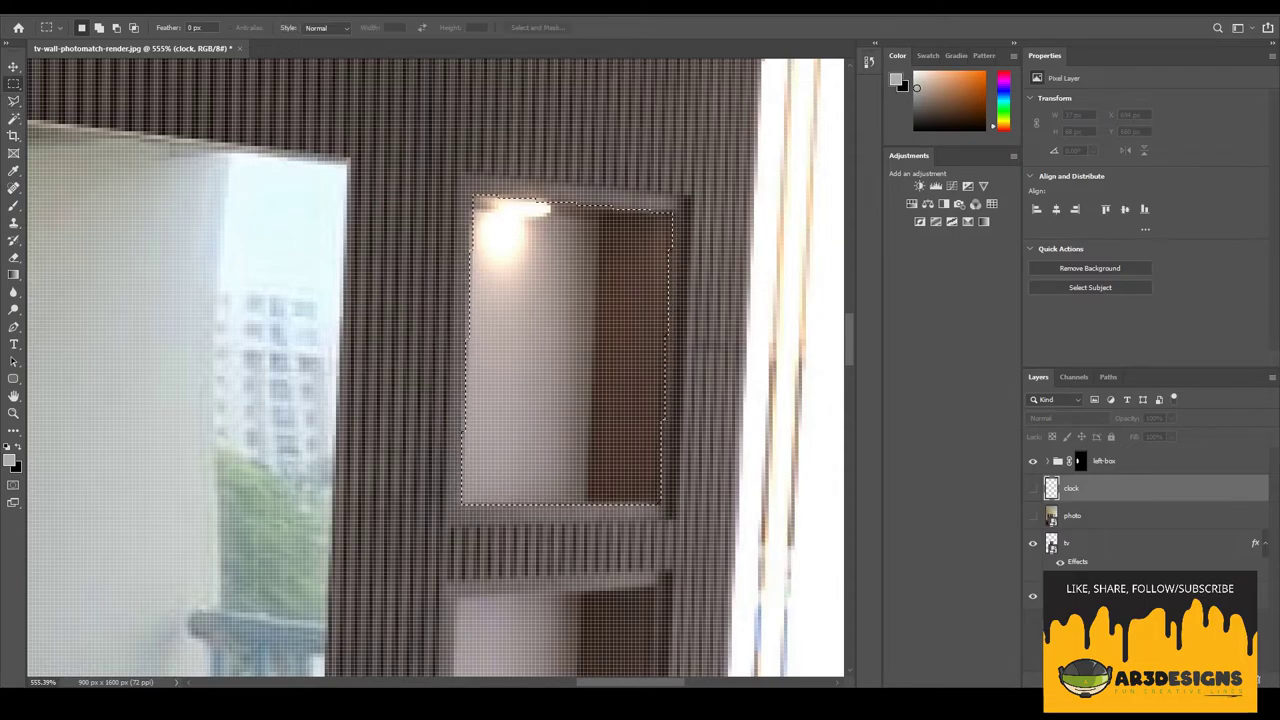
click(1033, 515)
click(1080, 515)
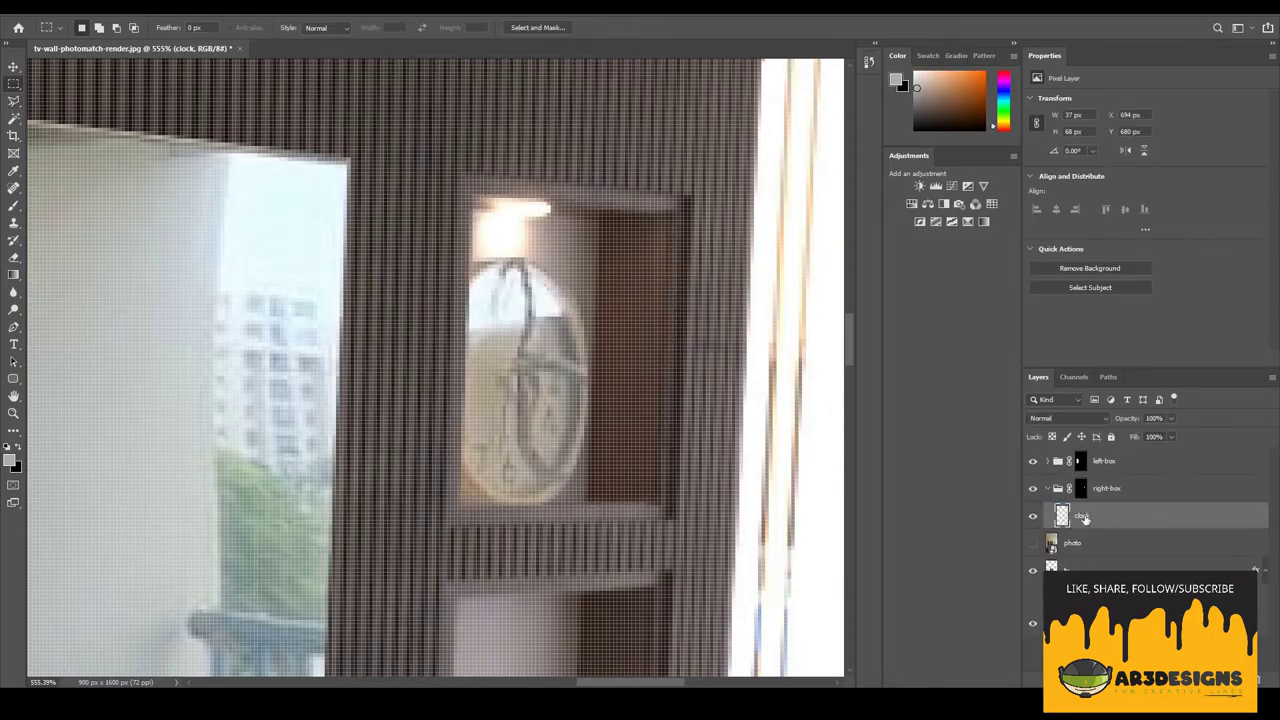
alt+scroll(642, 498, down, 3)
- Clone-stamp over the cord crossing the clock face, sampling clean face nearby
key(s)
alt+scroll(642, 498, up, 4)
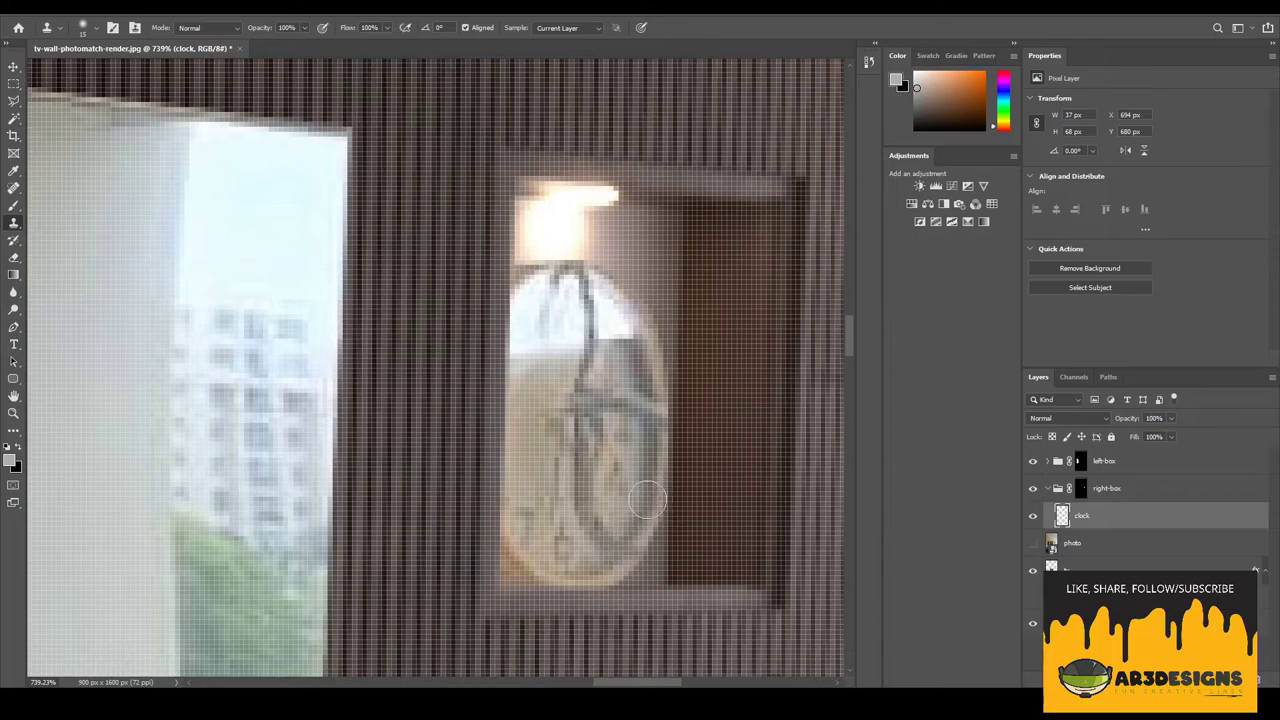
alt+scroll(642, 510, up, 2)
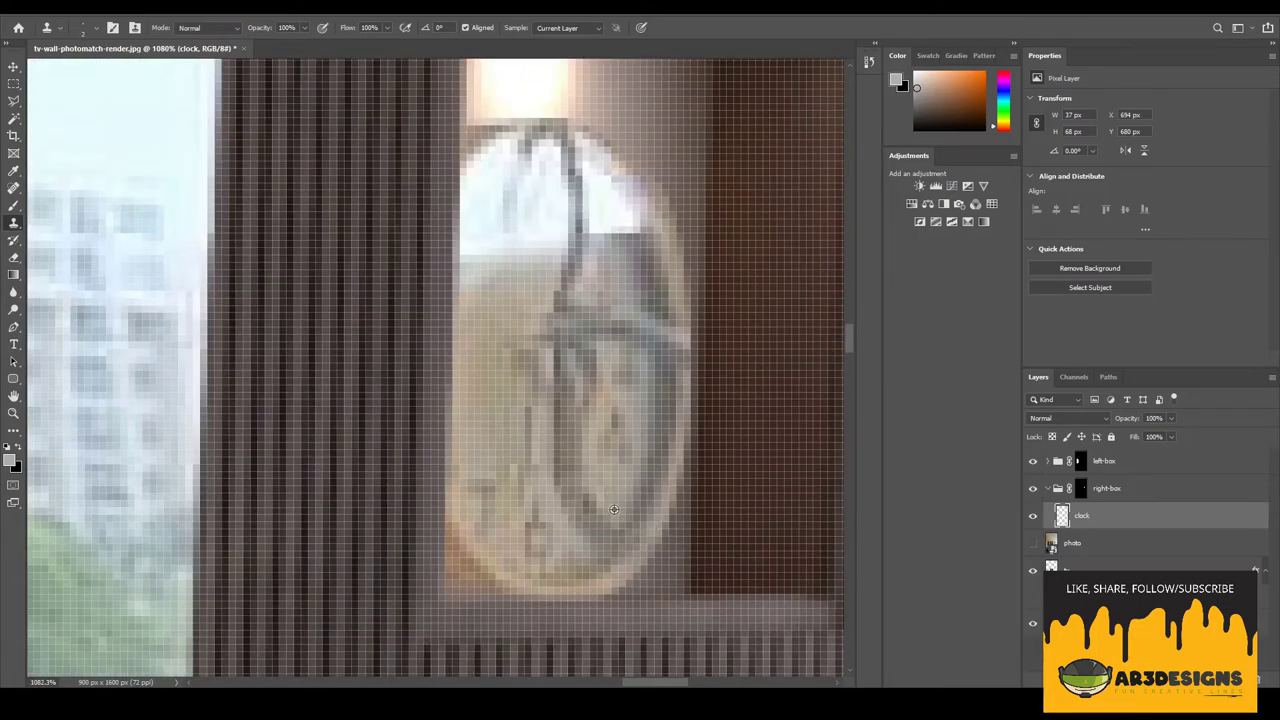
alt+click(606, 506)
drag(589, 534, 597, 539)
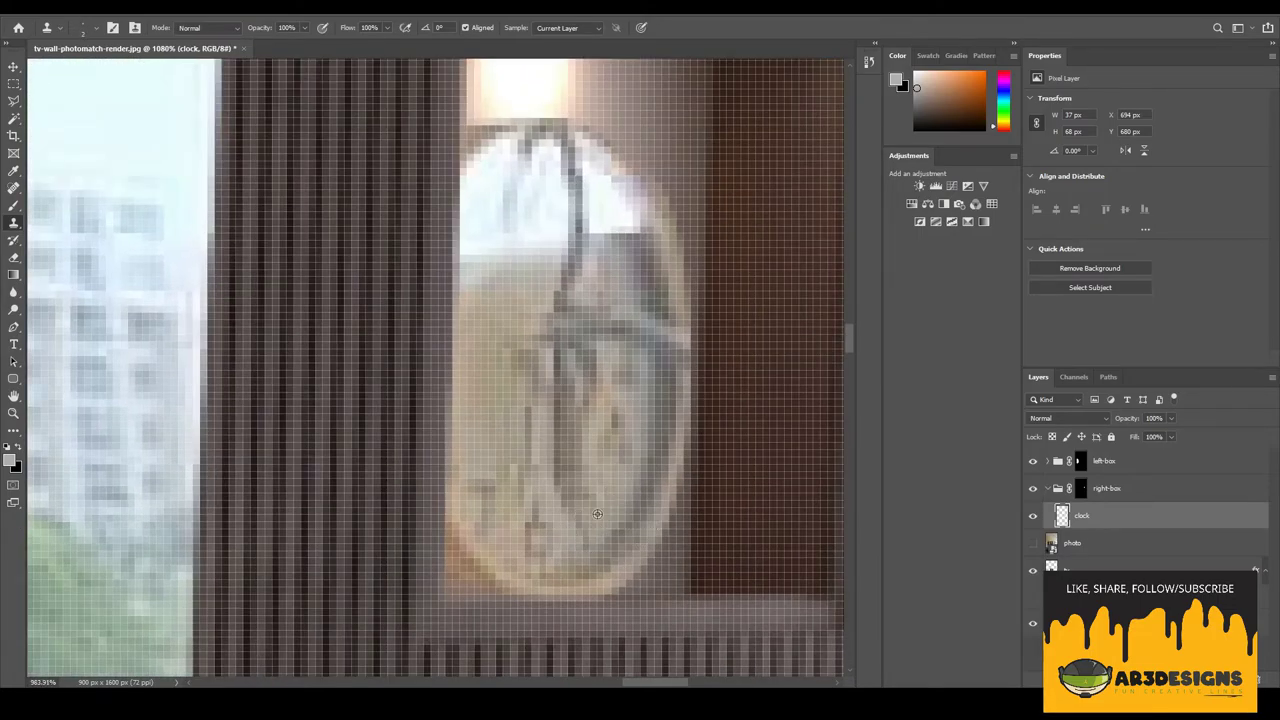
- Clone out the remaining cord at the clock's top, then view the whole wall
alt+scroll(597, 514, up, 1)
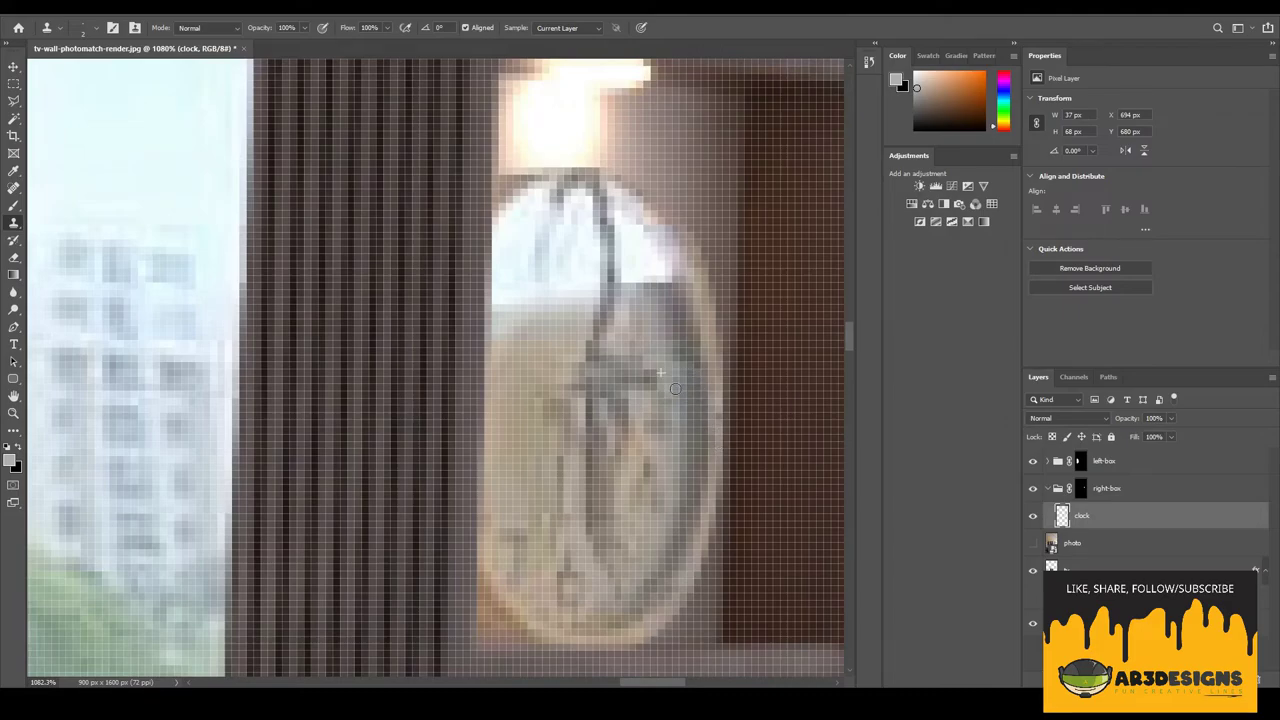
alt+scroll(675, 388, down, 1)
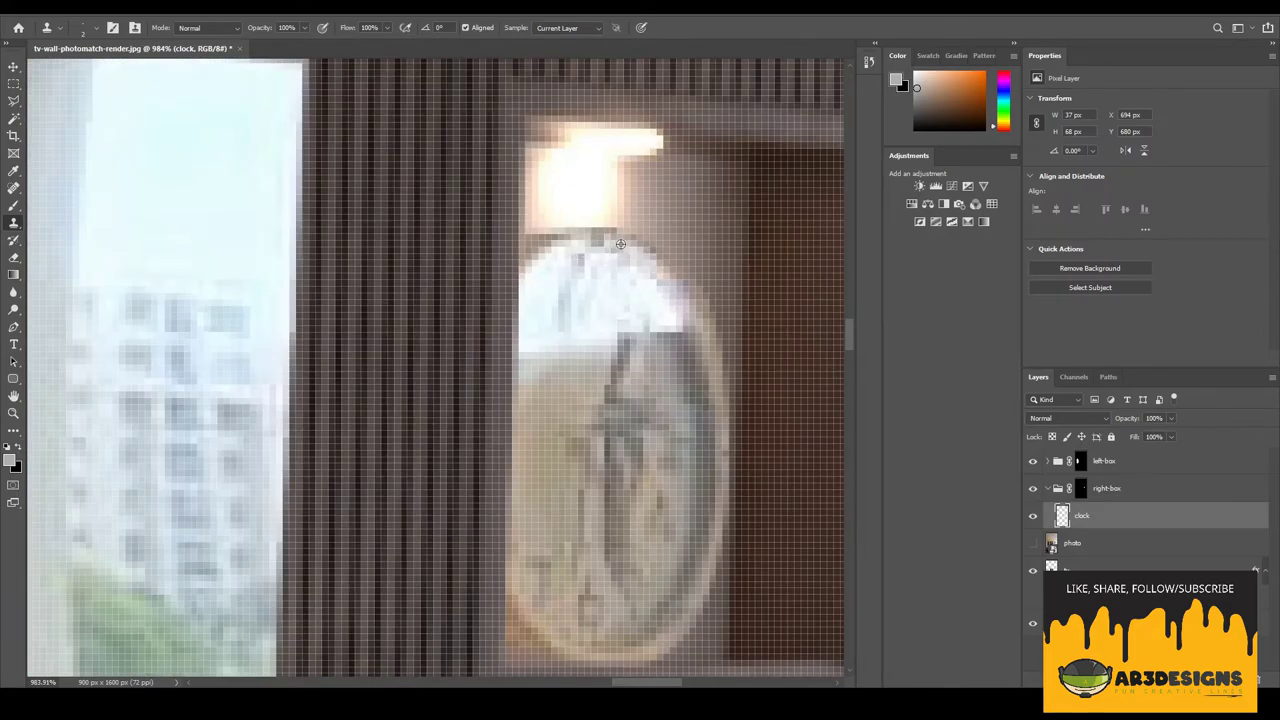
alt+scroll(666, 313, down, 1)
drag(639, 320, 667, 275)
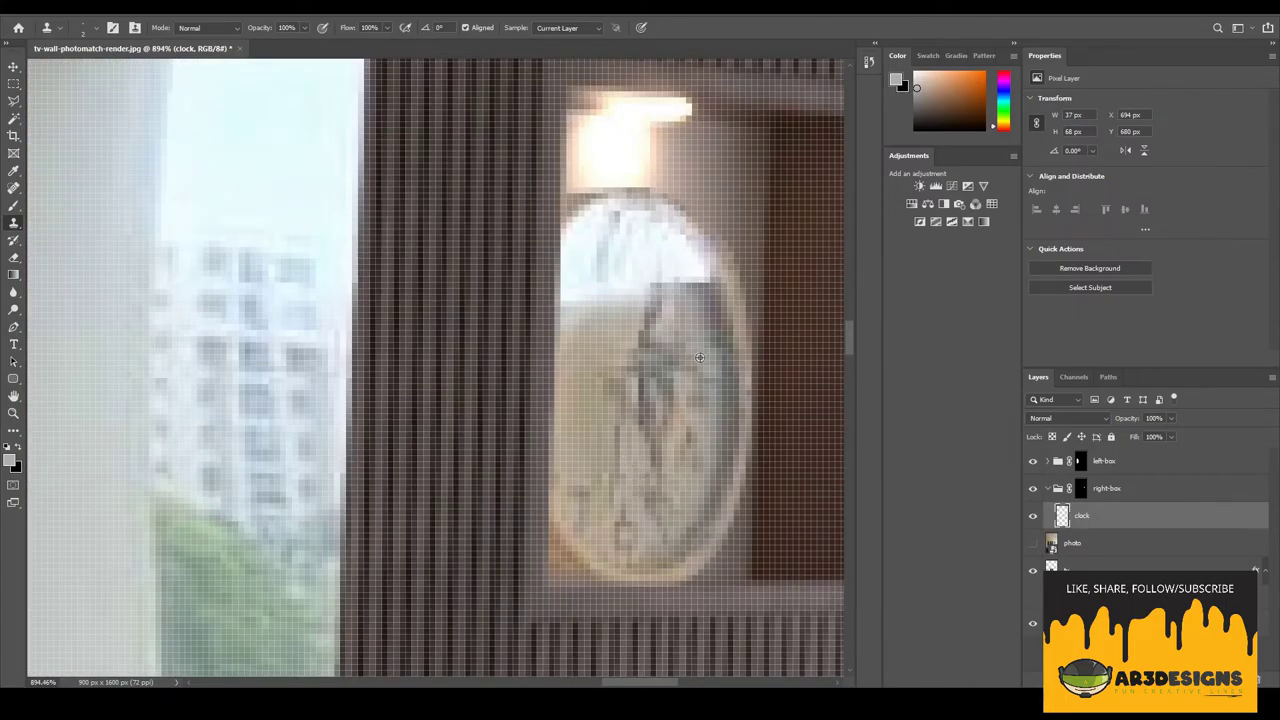
drag(700, 357, 605, 362)
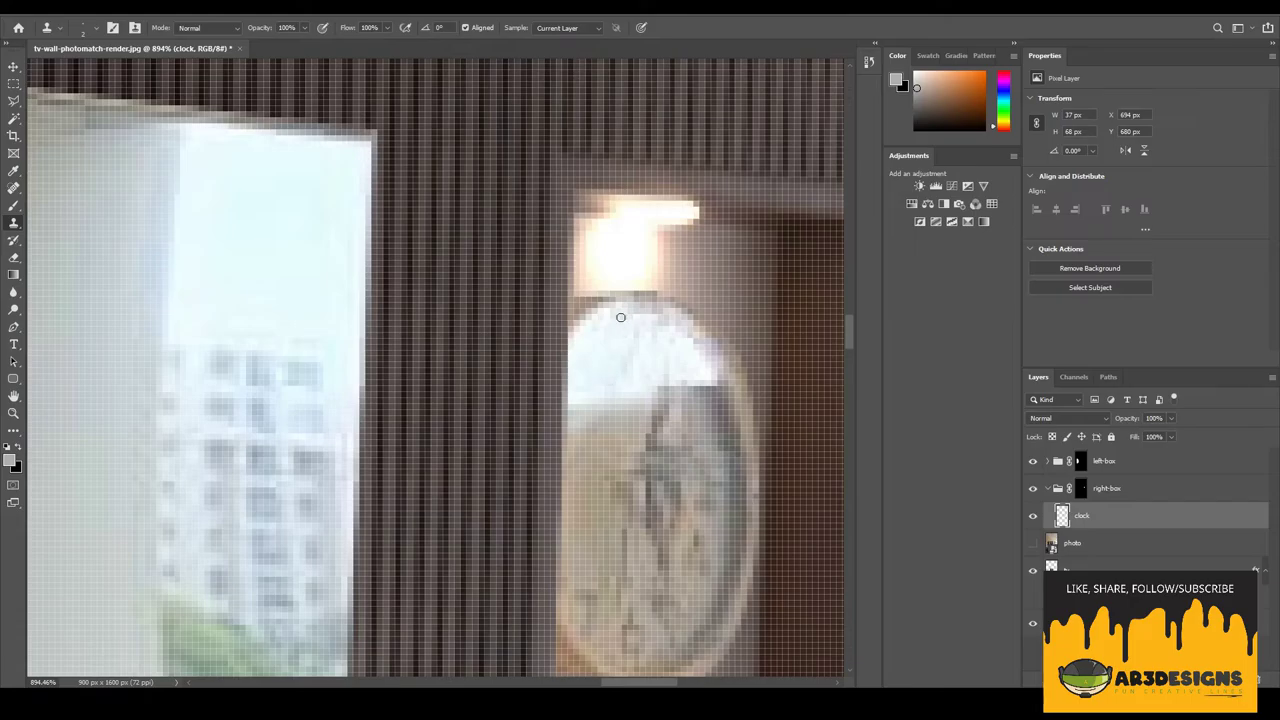
key(ctrl+0)
right_click(1110, 515)
- Convert the clock layer to a smart object
click(940, 305)
key(m)
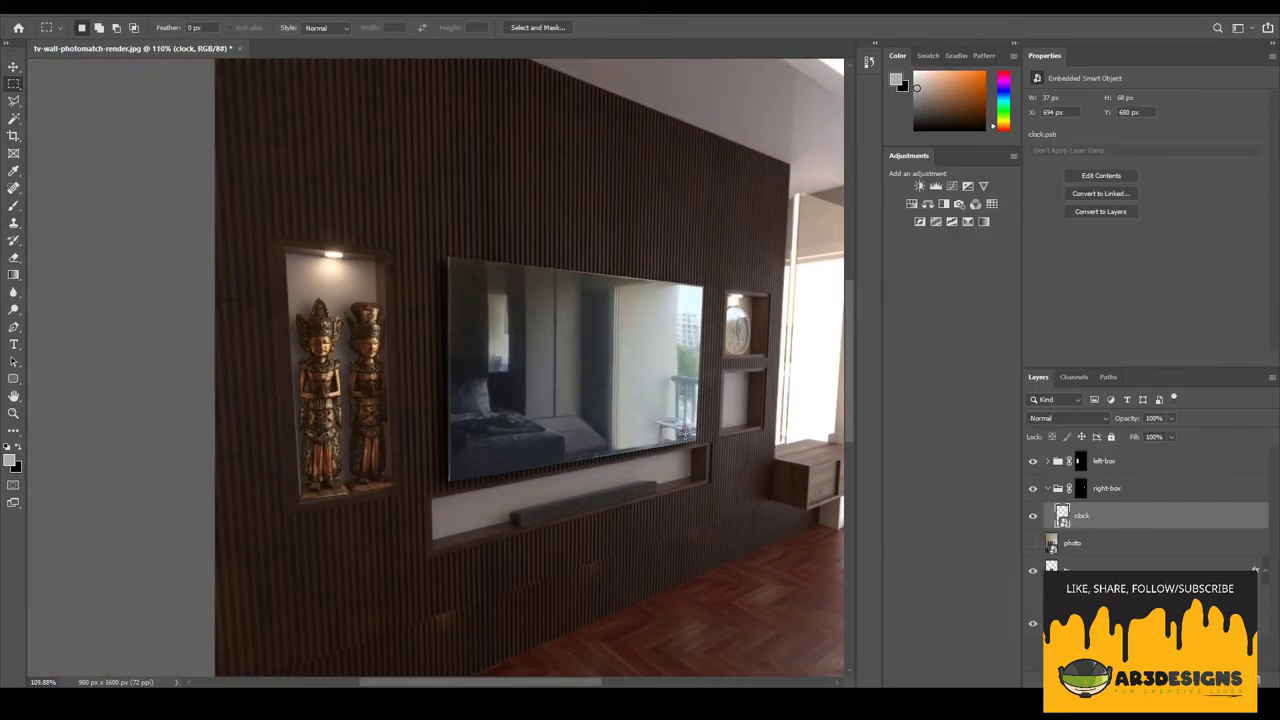
right_click(1102, 544)
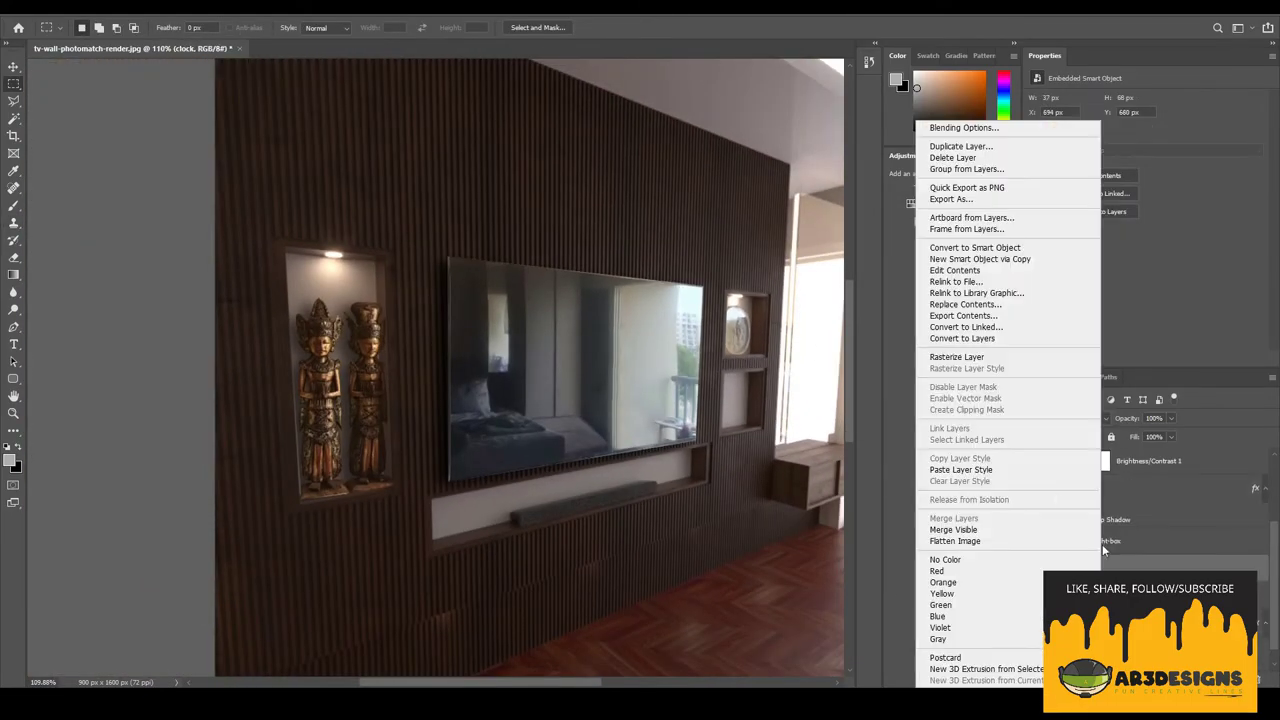
key(Escape)
alt+scroll(767, 357, up, 2)
alt+scroll(767, 357, up, 2)
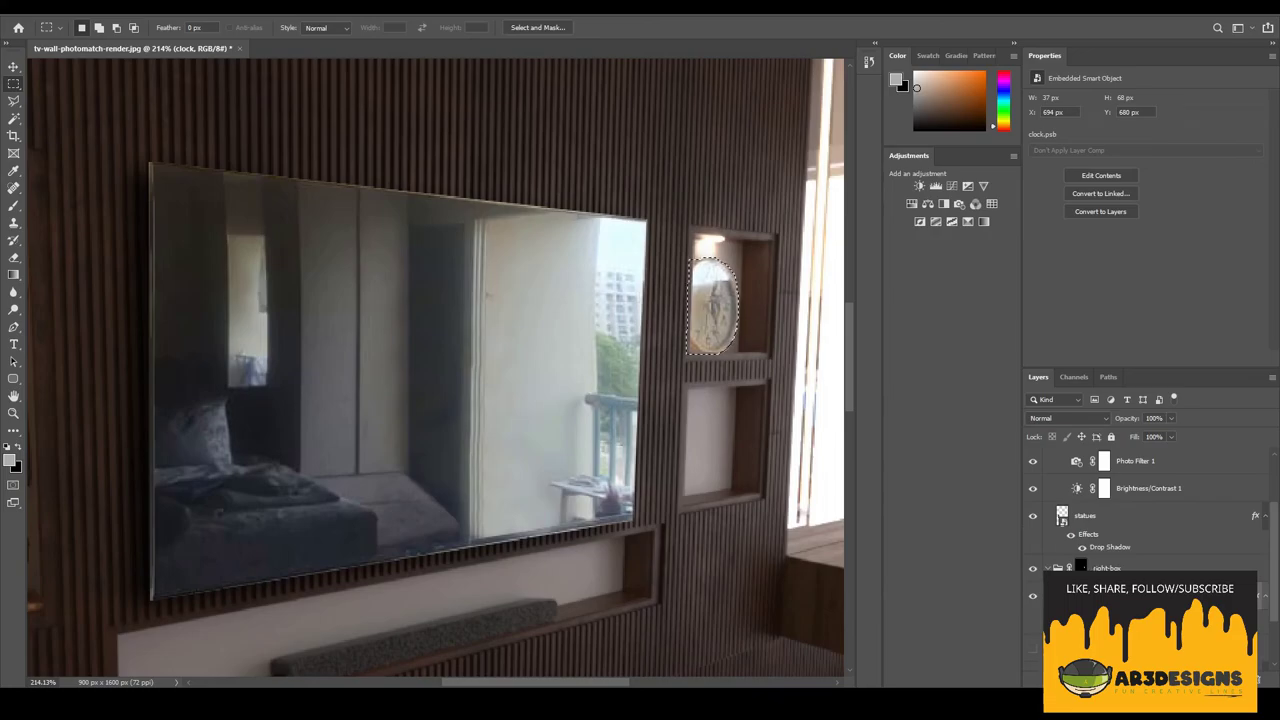
- Add a clock-only Brightness/Contrast adjustment (contrast 35, lower brightness) and a Photo Filter
click(919, 186)
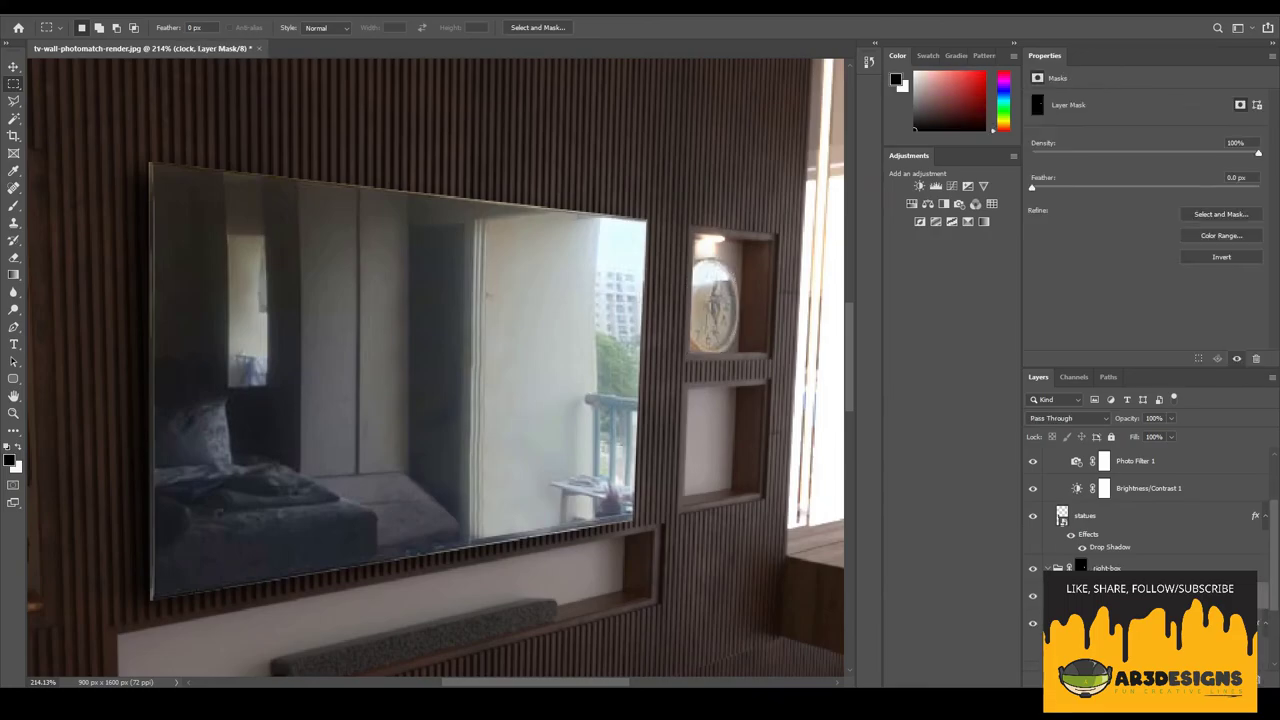
drag(1178, 164, 1185, 163)
drag(1146, 136, 1139, 134)
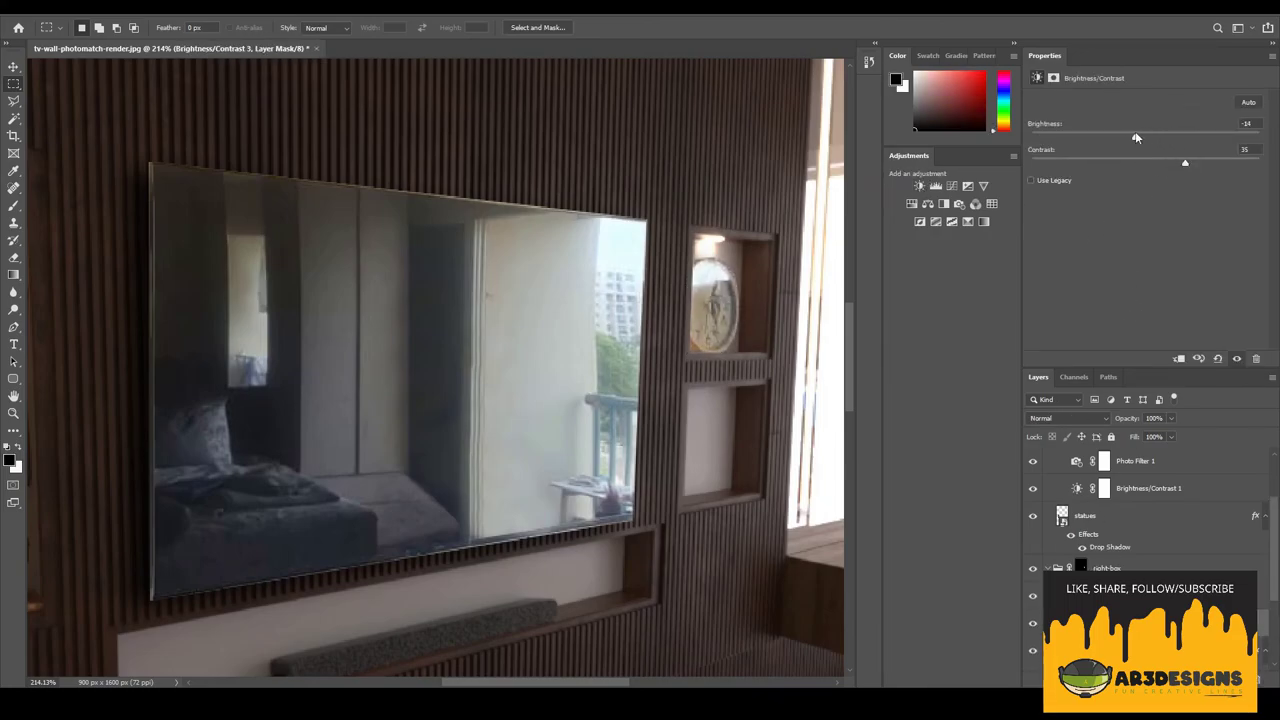
click(975, 203)
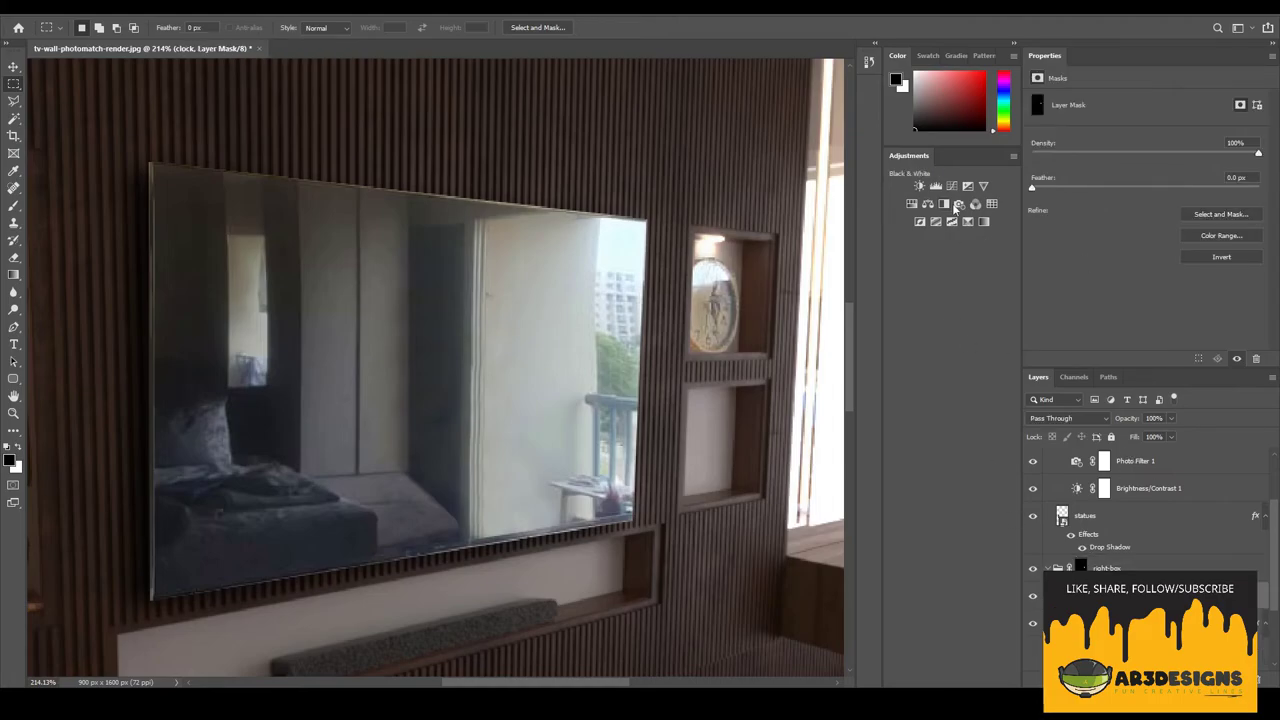